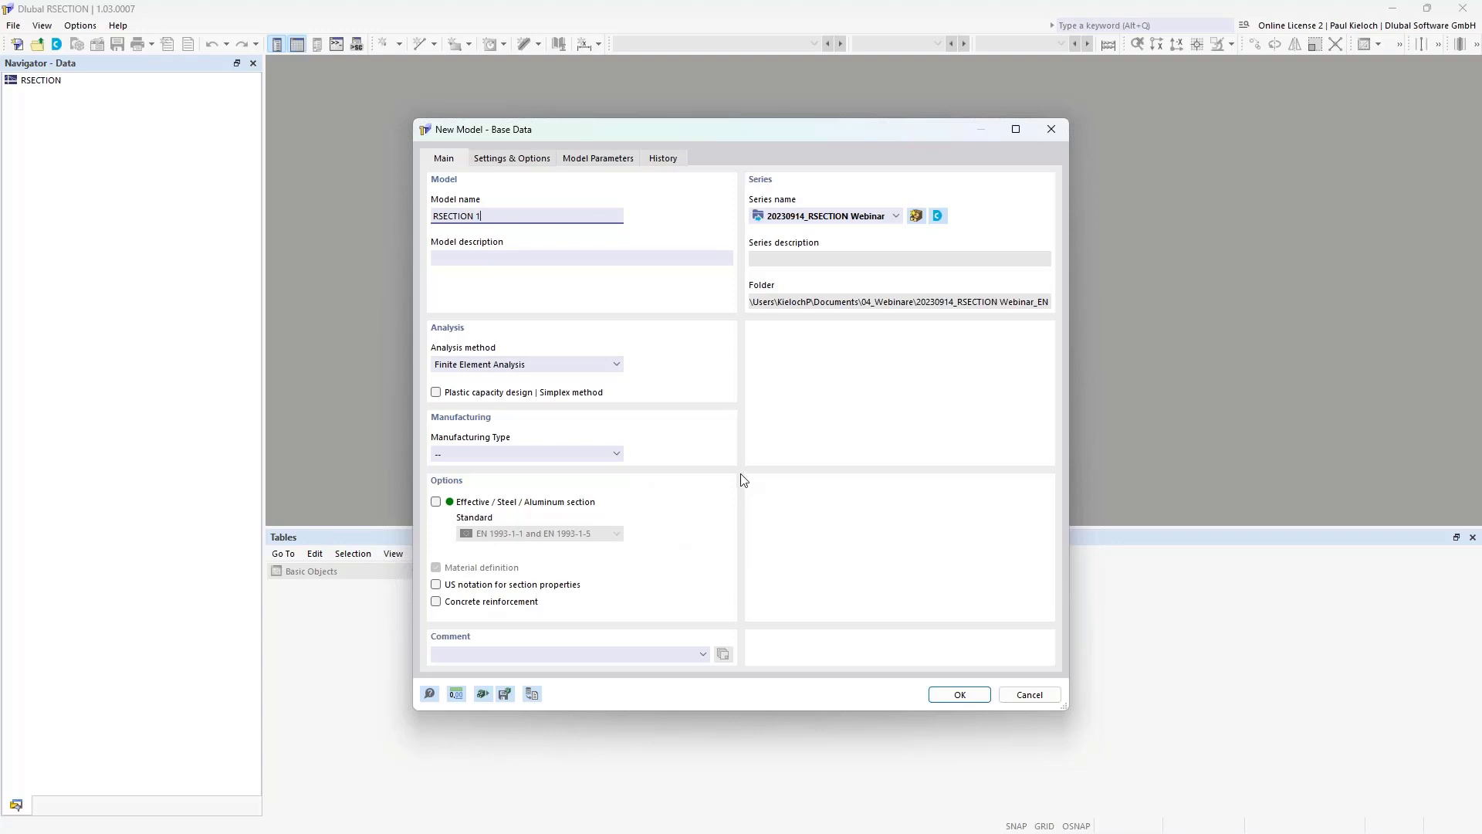
Step: Enable concrete reinforcement in the base data, review the reinforcement settings, and create the model RSECTION 1
left_click(437, 603)
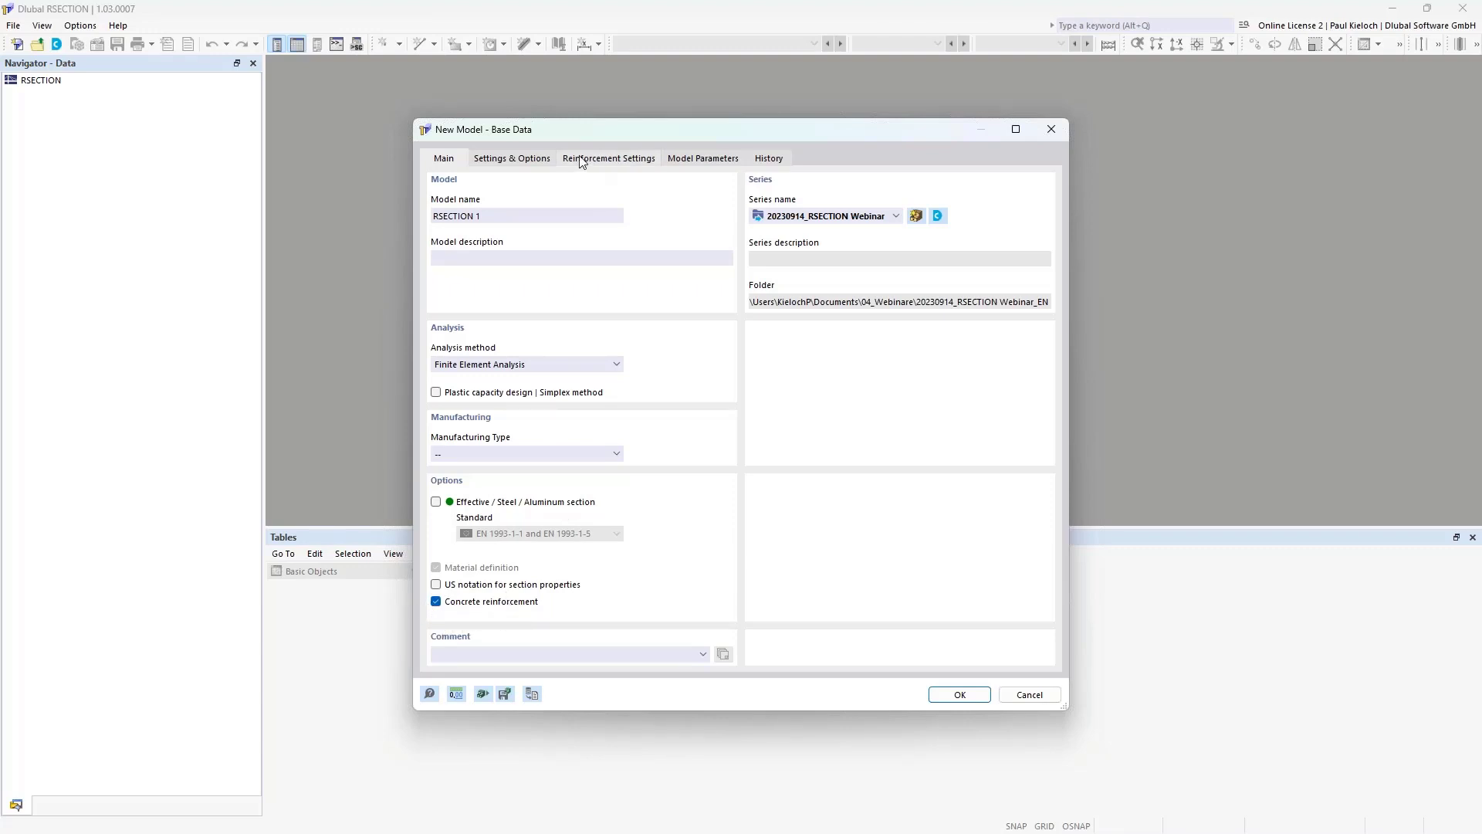
left_click(631, 159)
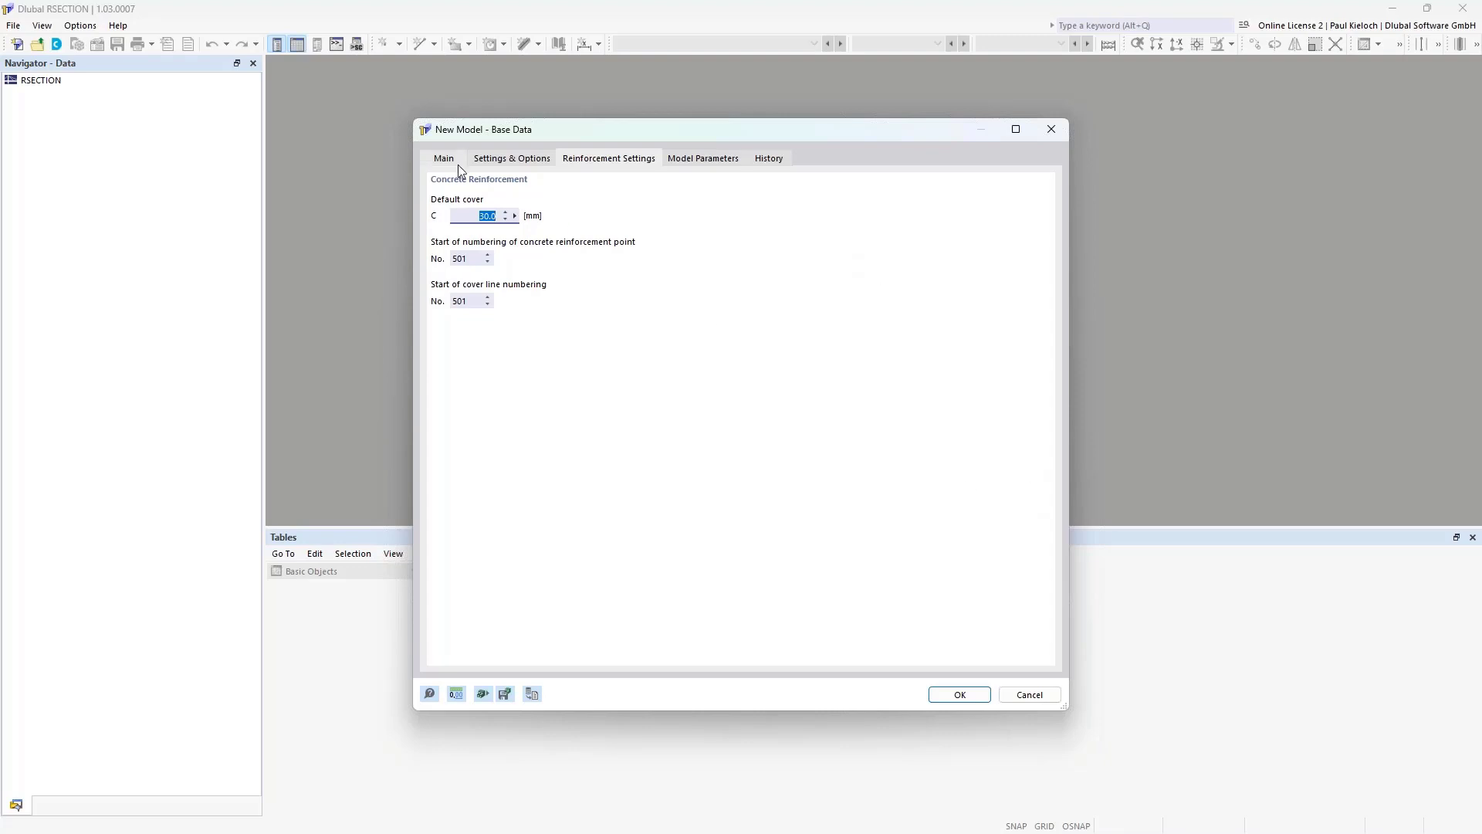
left_click(977, 696)
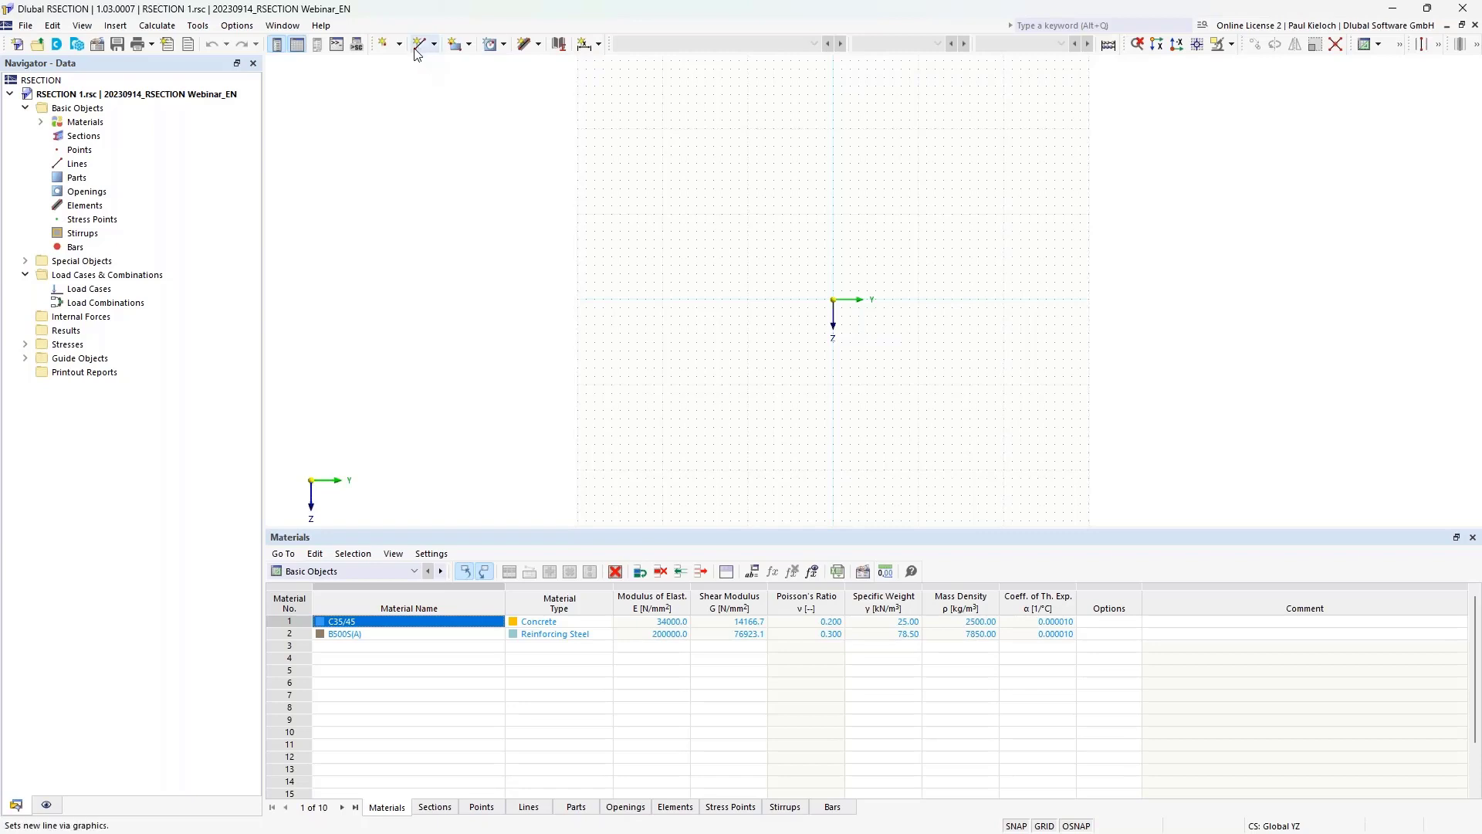
Step: Set the work plane's grid point spacing to 100 mm for both b and h
middle_click_drag(1136, 263, 1116, 267)
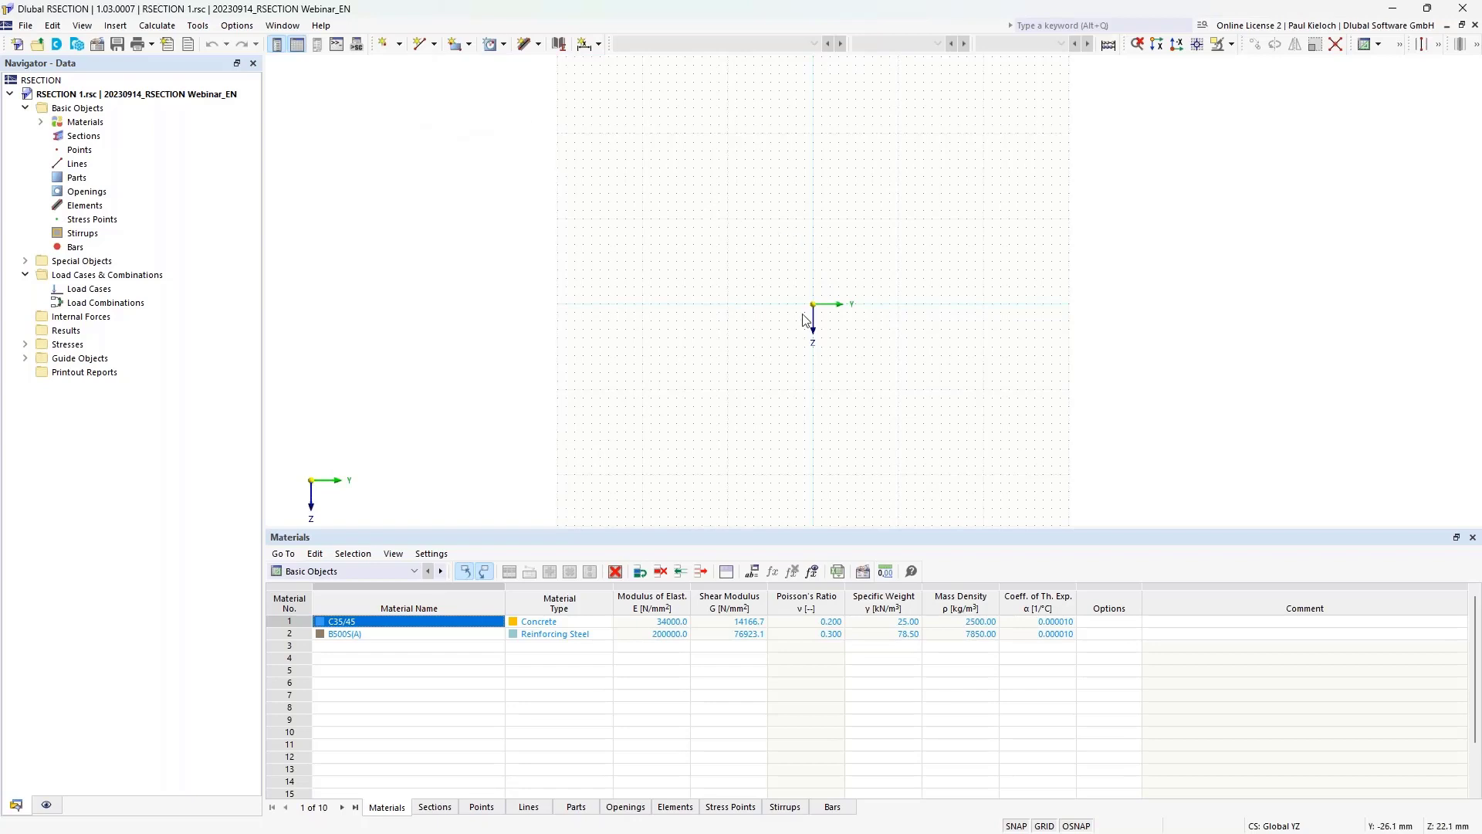
scroll(811, 318, "up", 2)
middle_click_drag(1074, 308, 1048, 348)
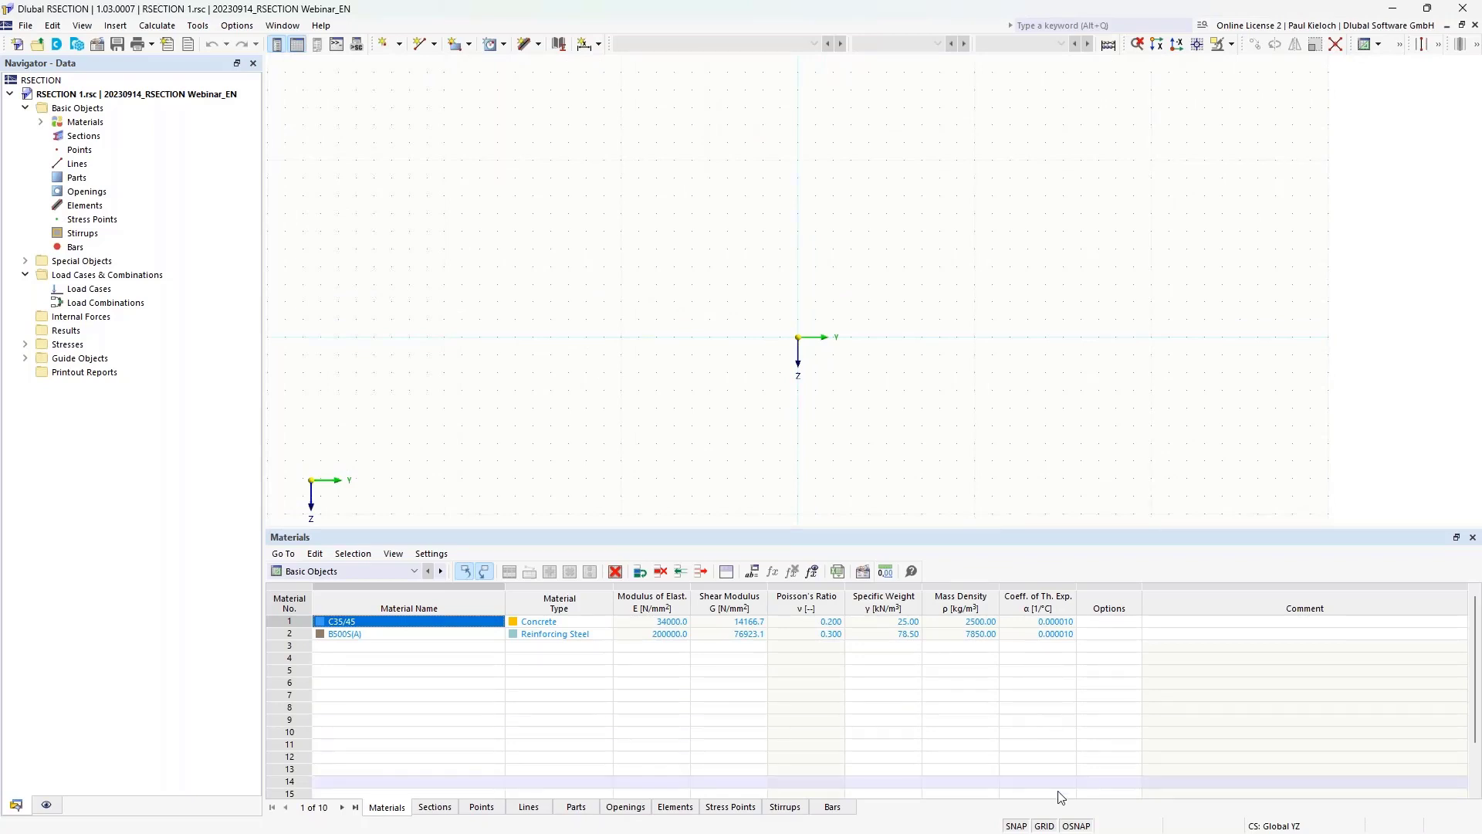
right_click(1043, 826)
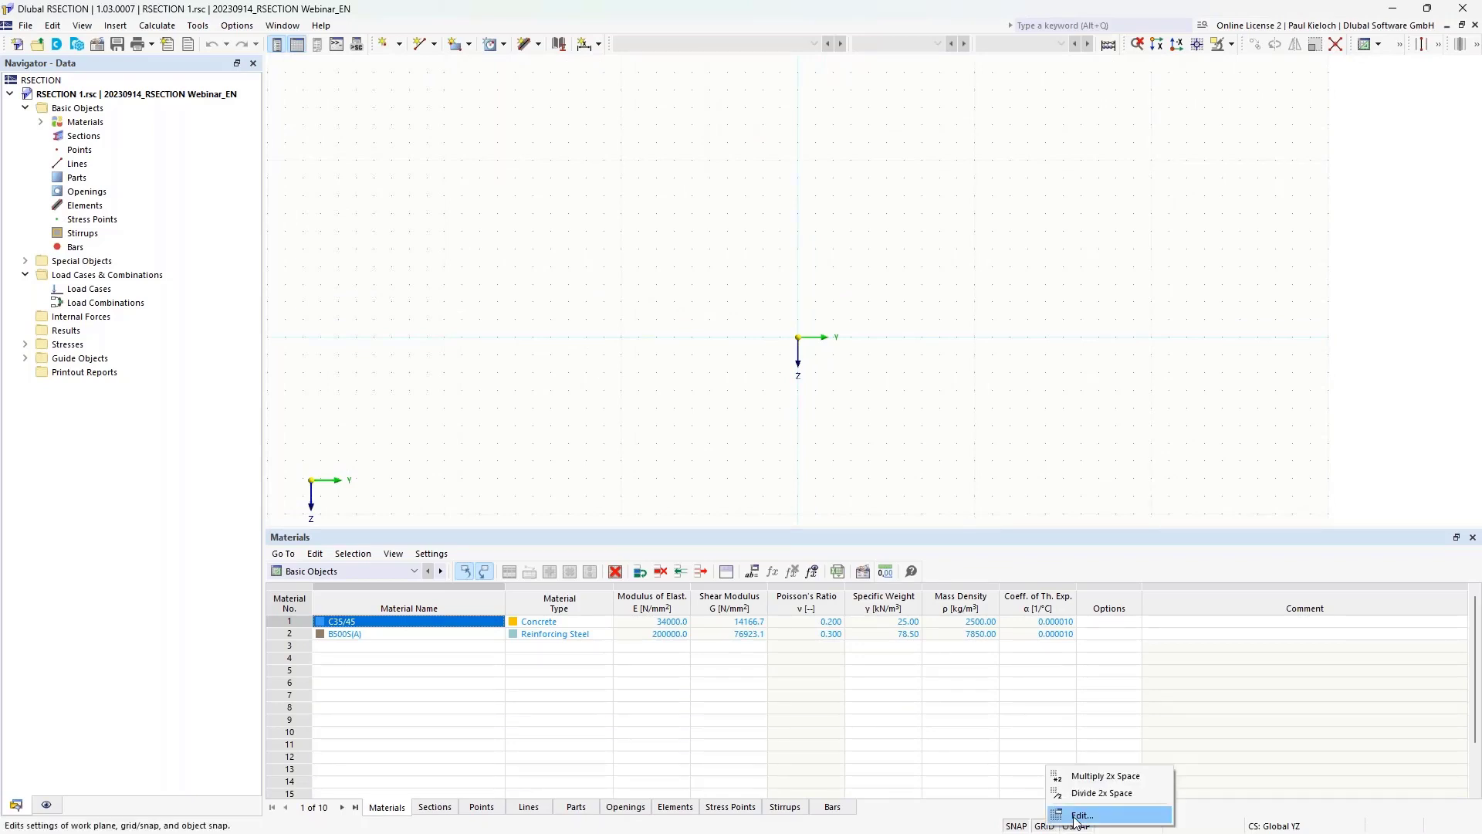
left_click(1077, 815)
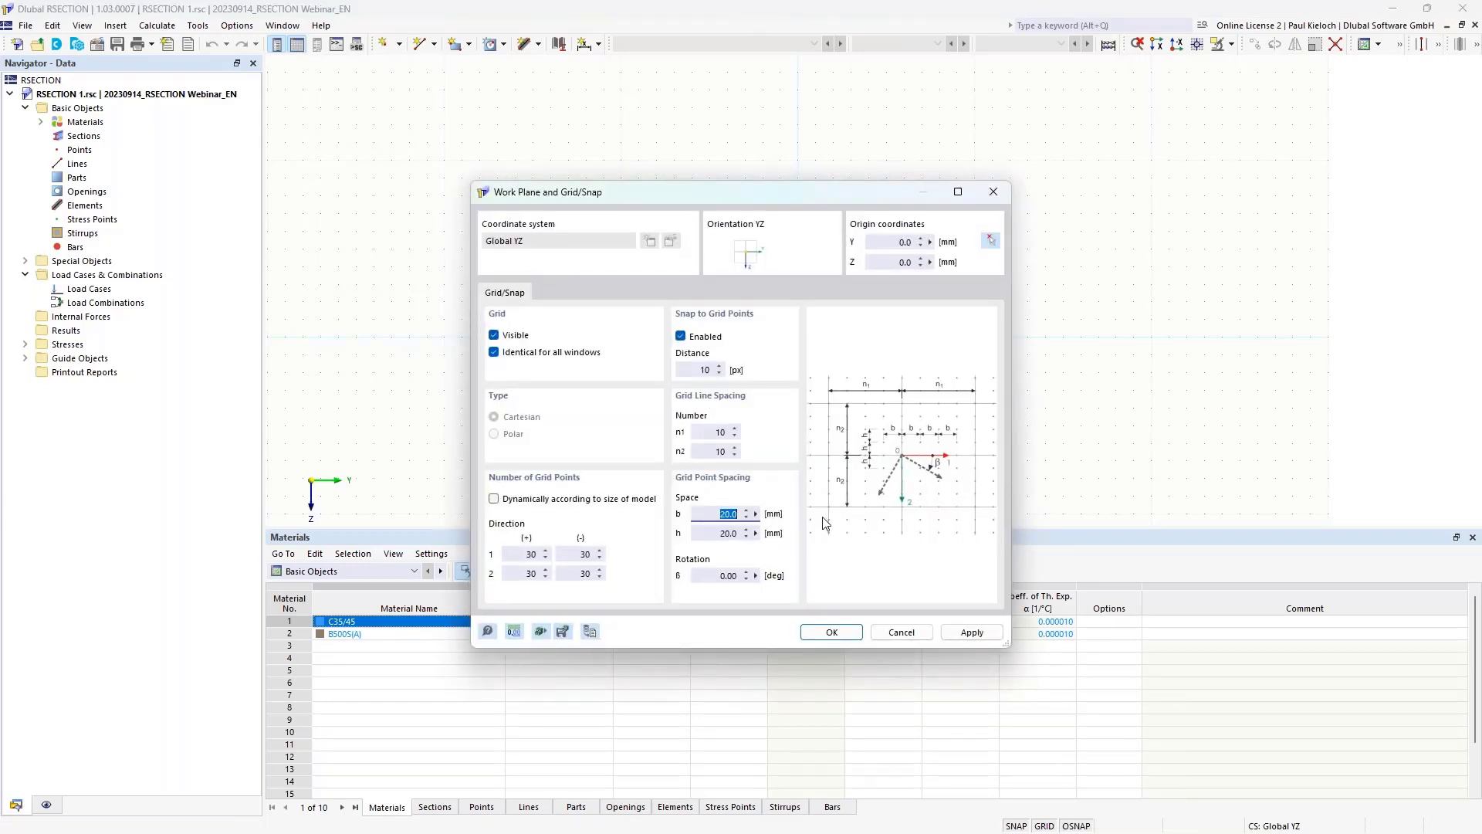
type("100")
left_click(728, 534)
type("100")
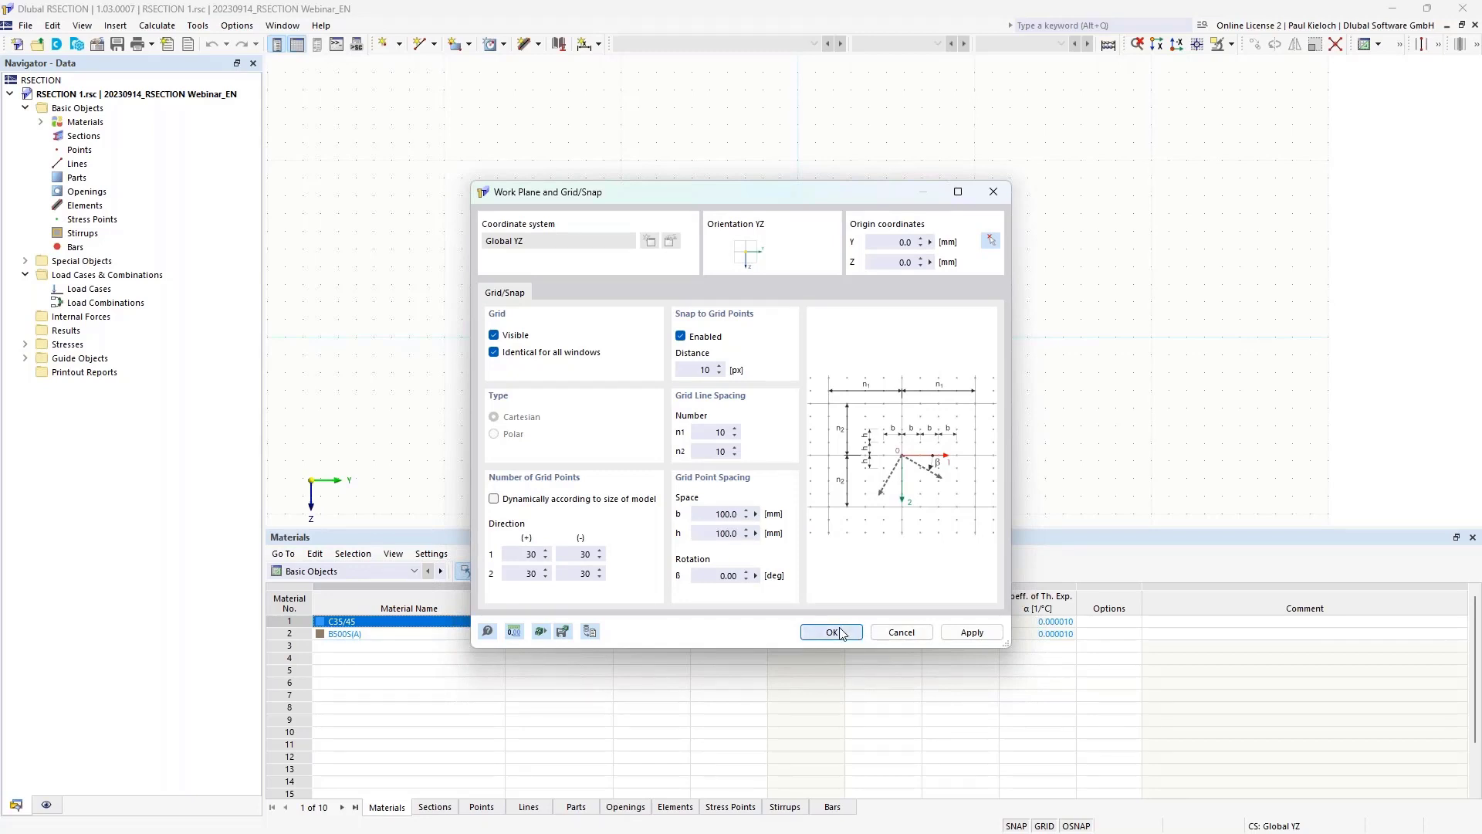
left_click(831, 632)
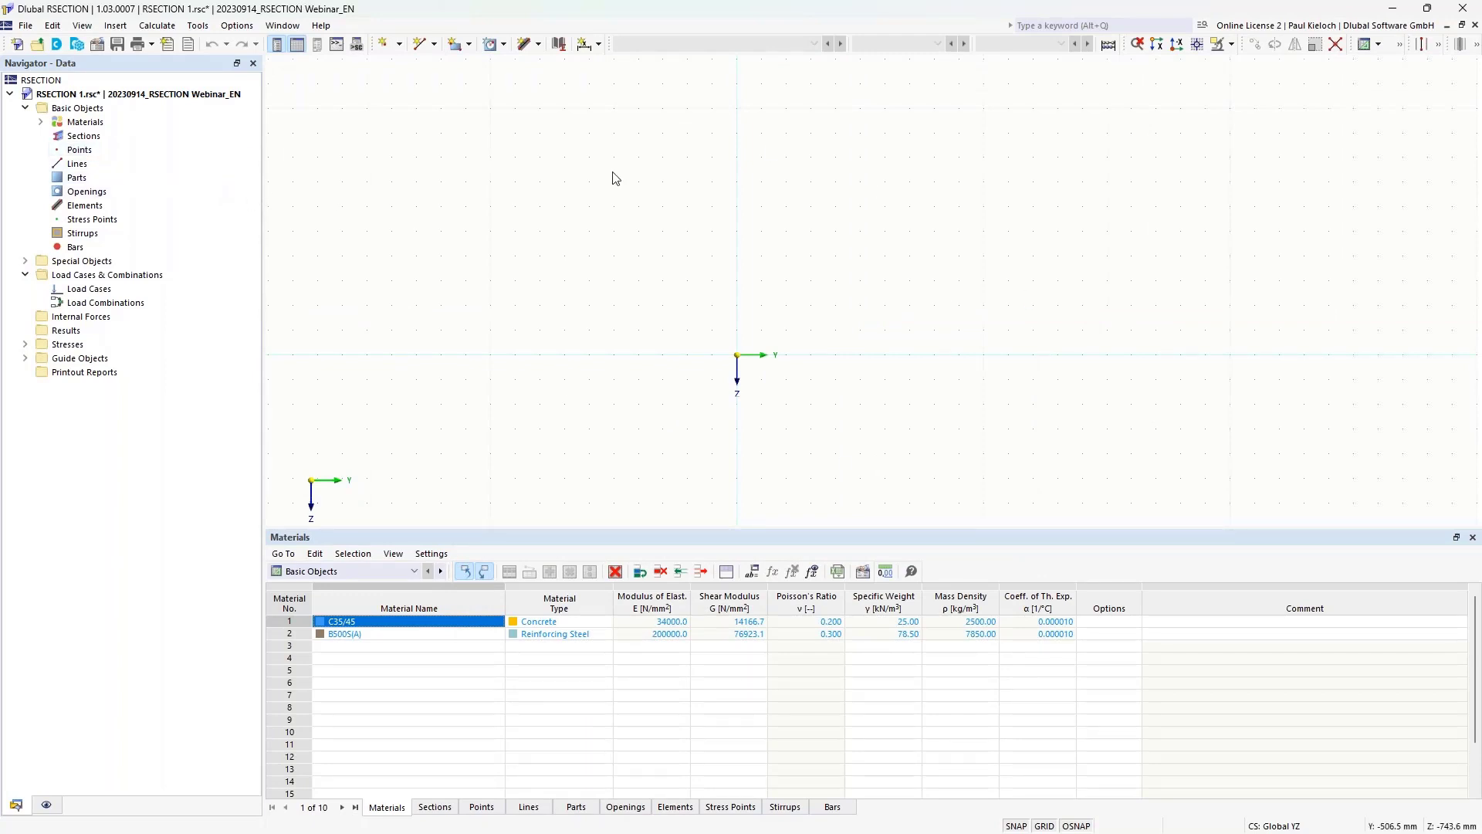
Step: Draw the stepped upper outline as single lines through Y/Z points (-600, -200), (-300, -200), (-300, -500), (300, -500), (300, -200) and (600, -200) mm
left_click(42, 122)
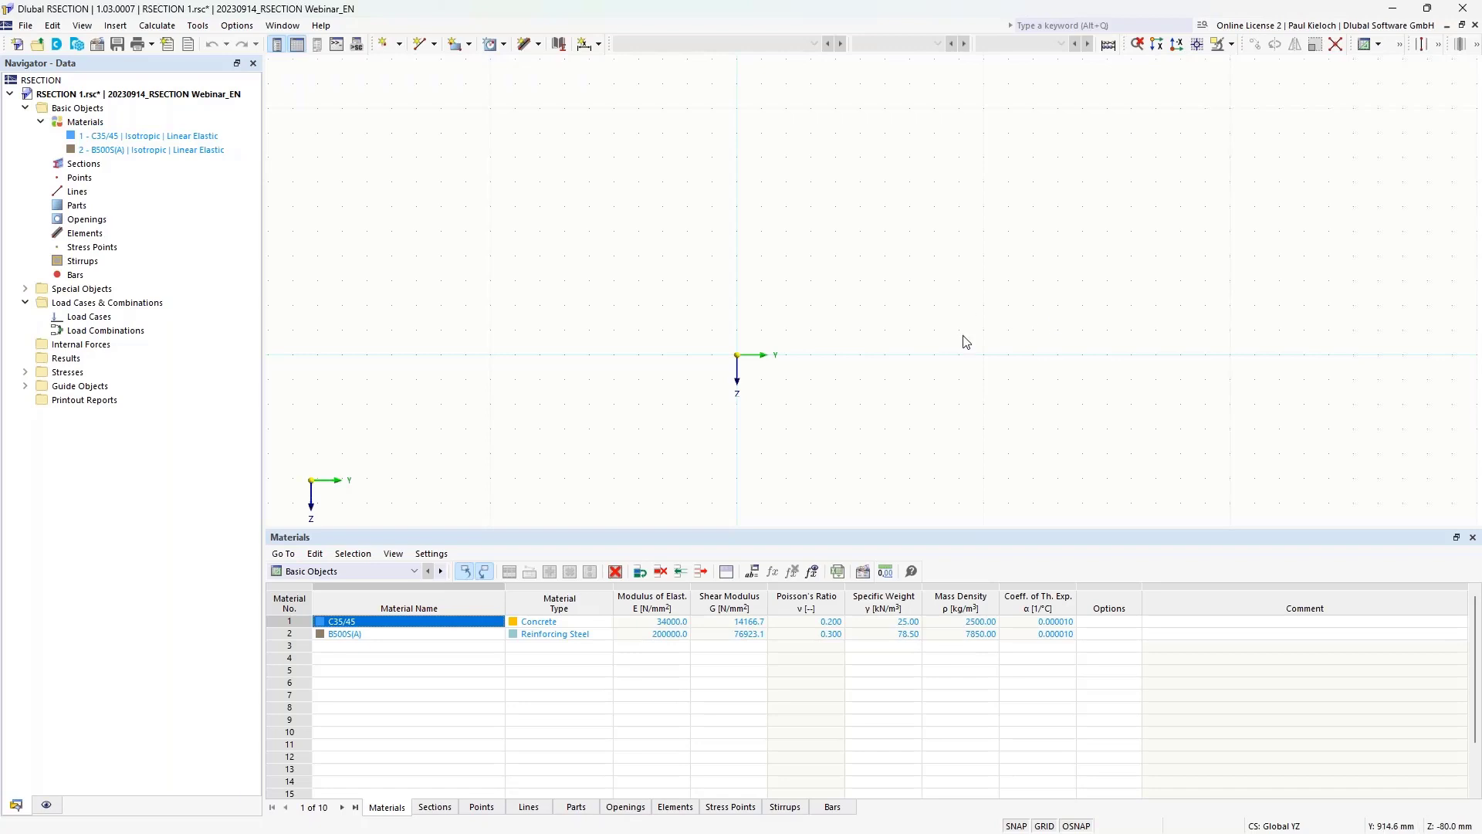
middle_click_drag(964, 302, 972, 271)
left_click(419, 44)
middle_click_drag(861, 284, 905, 381)
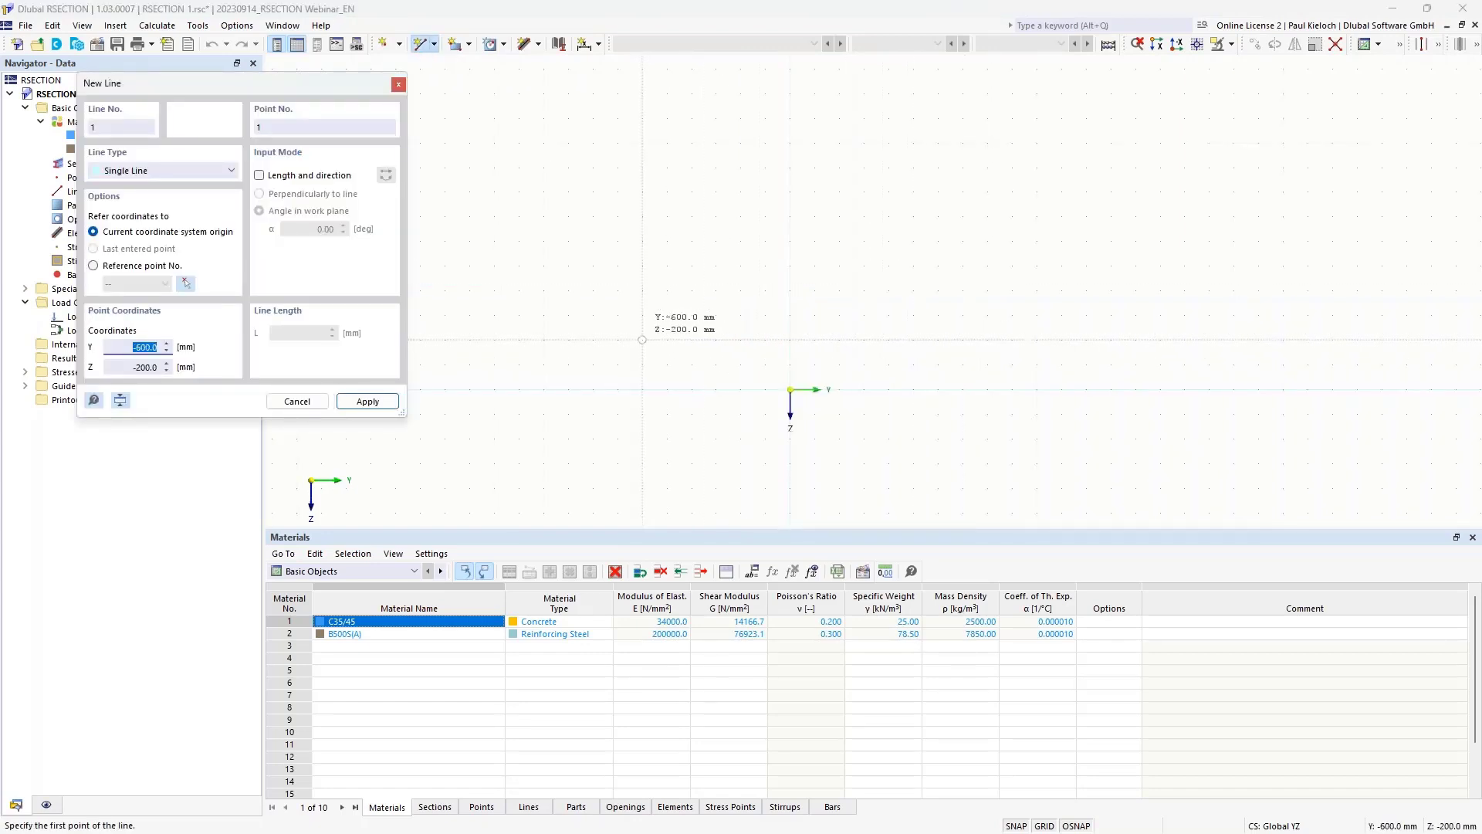
left_click(642, 340)
left_click(717, 340)
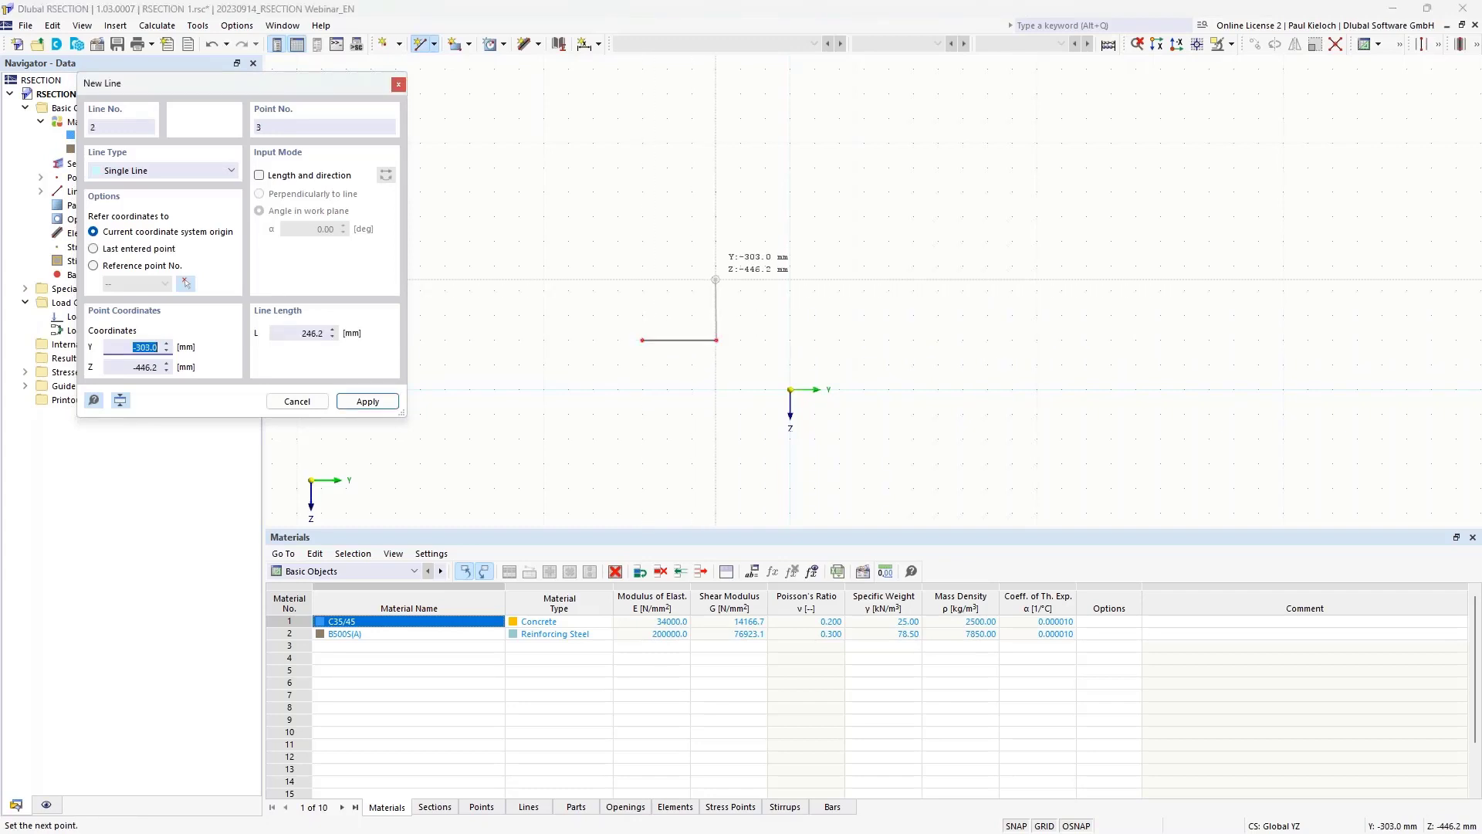
left_click(716, 266)
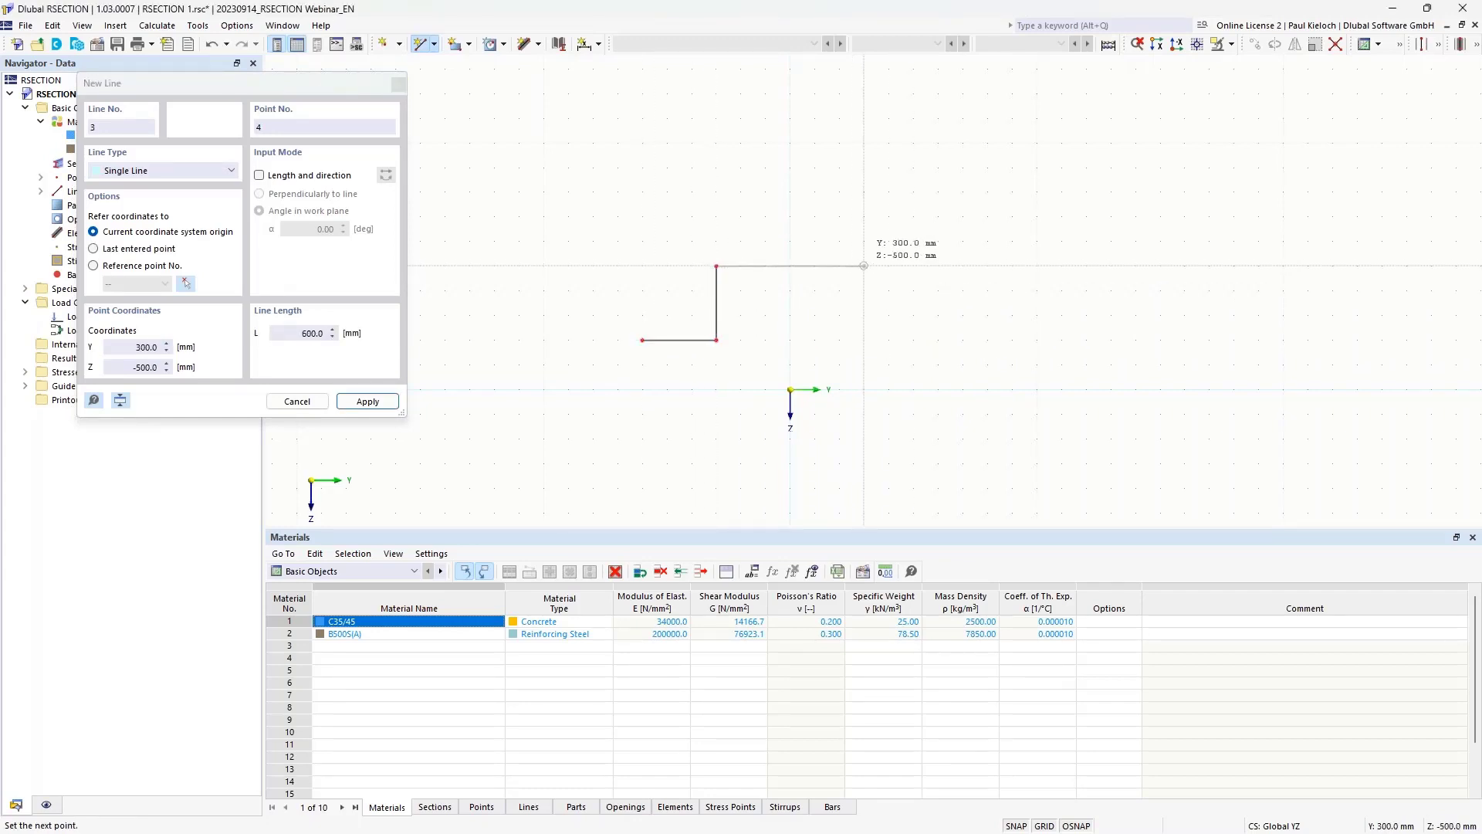
left_click(864, 266)
left_click(864, 340)
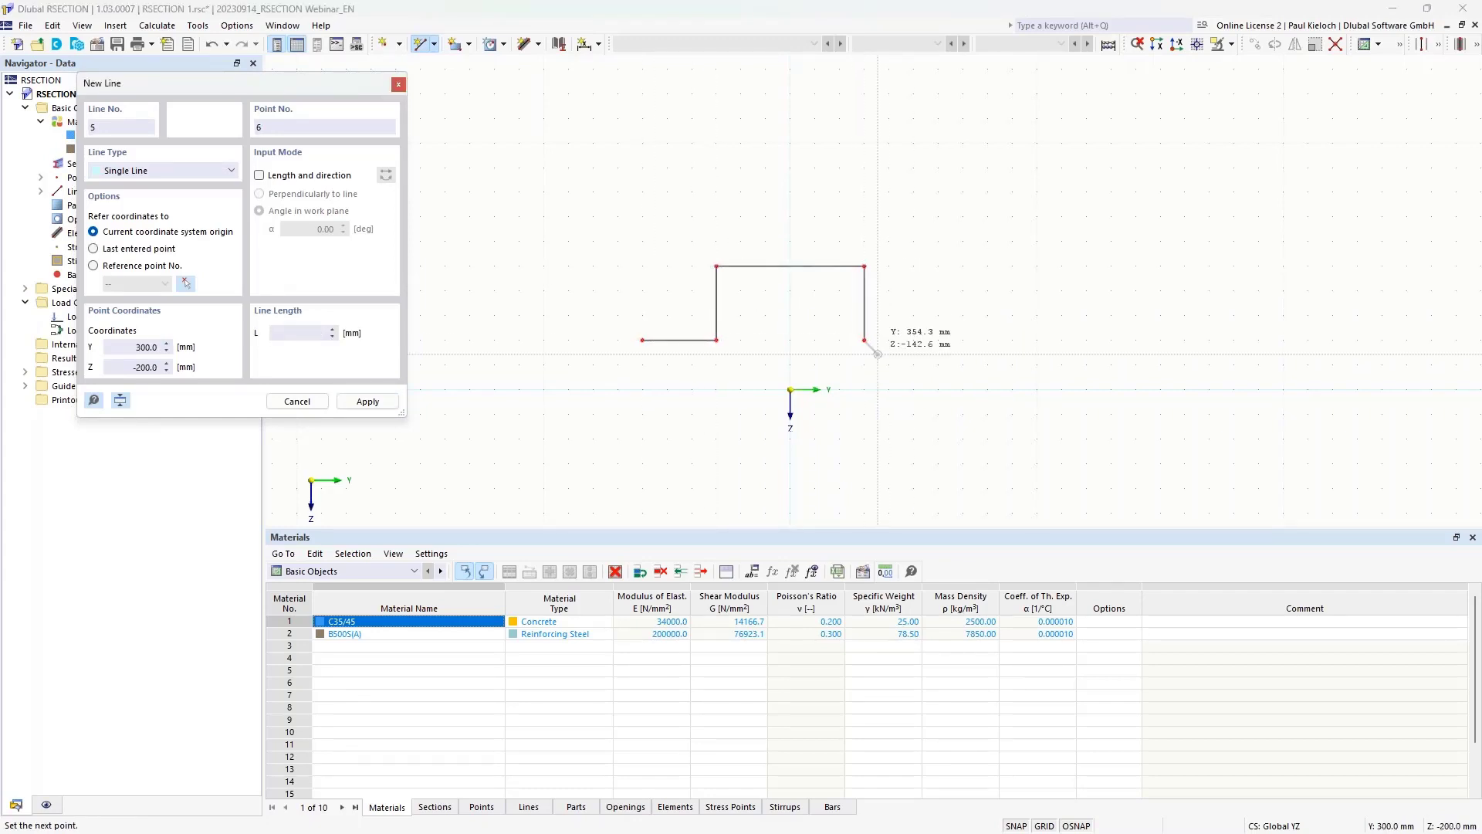
left_click(938, 339)
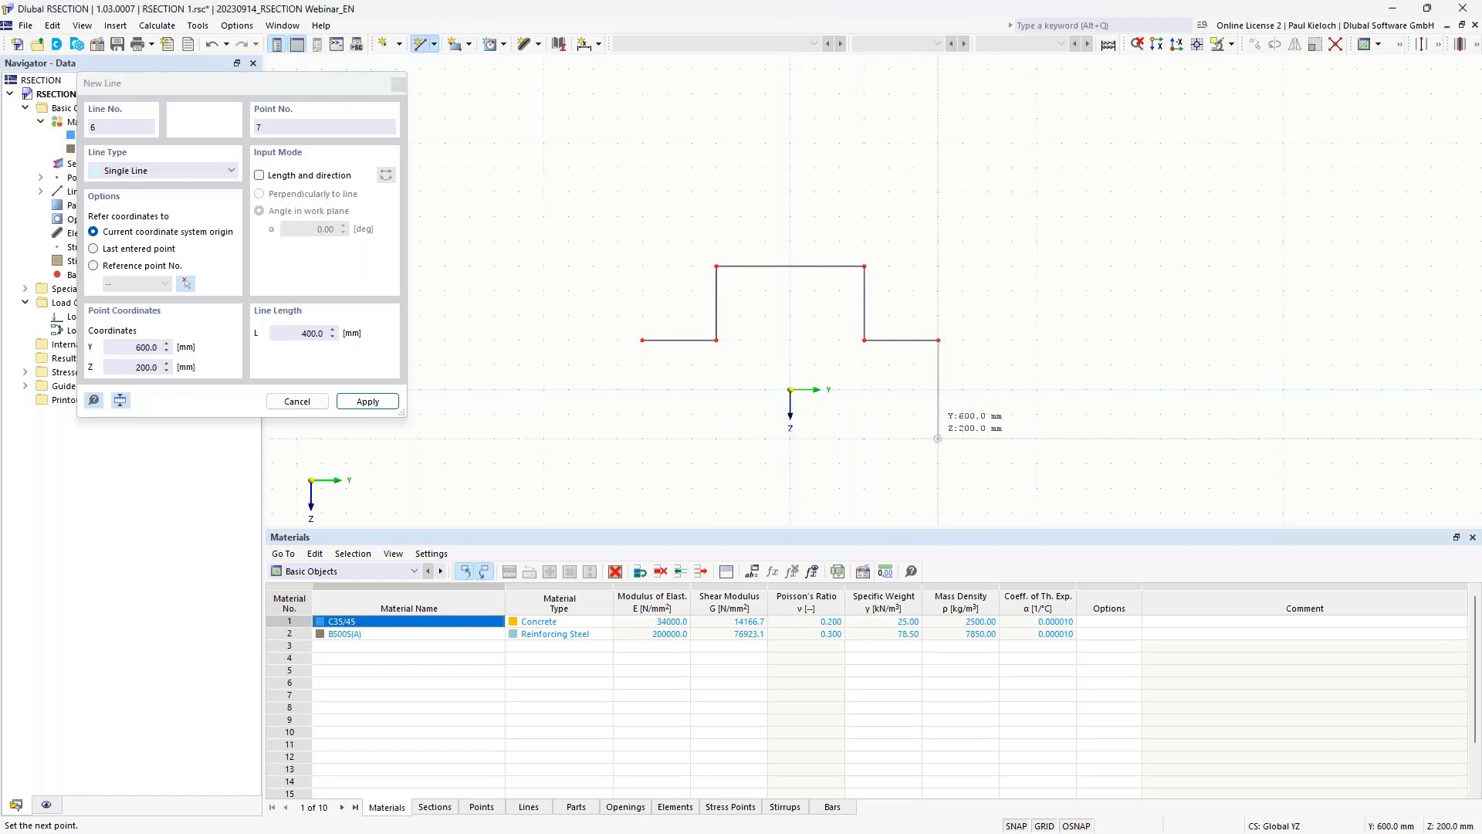
Step: Close the outline with lines through Y/Z points (600, 200) and (-600, 200) mm back to the starting point
left_click(938, 438)
left_click(642, 438)
left_click(642, 340)
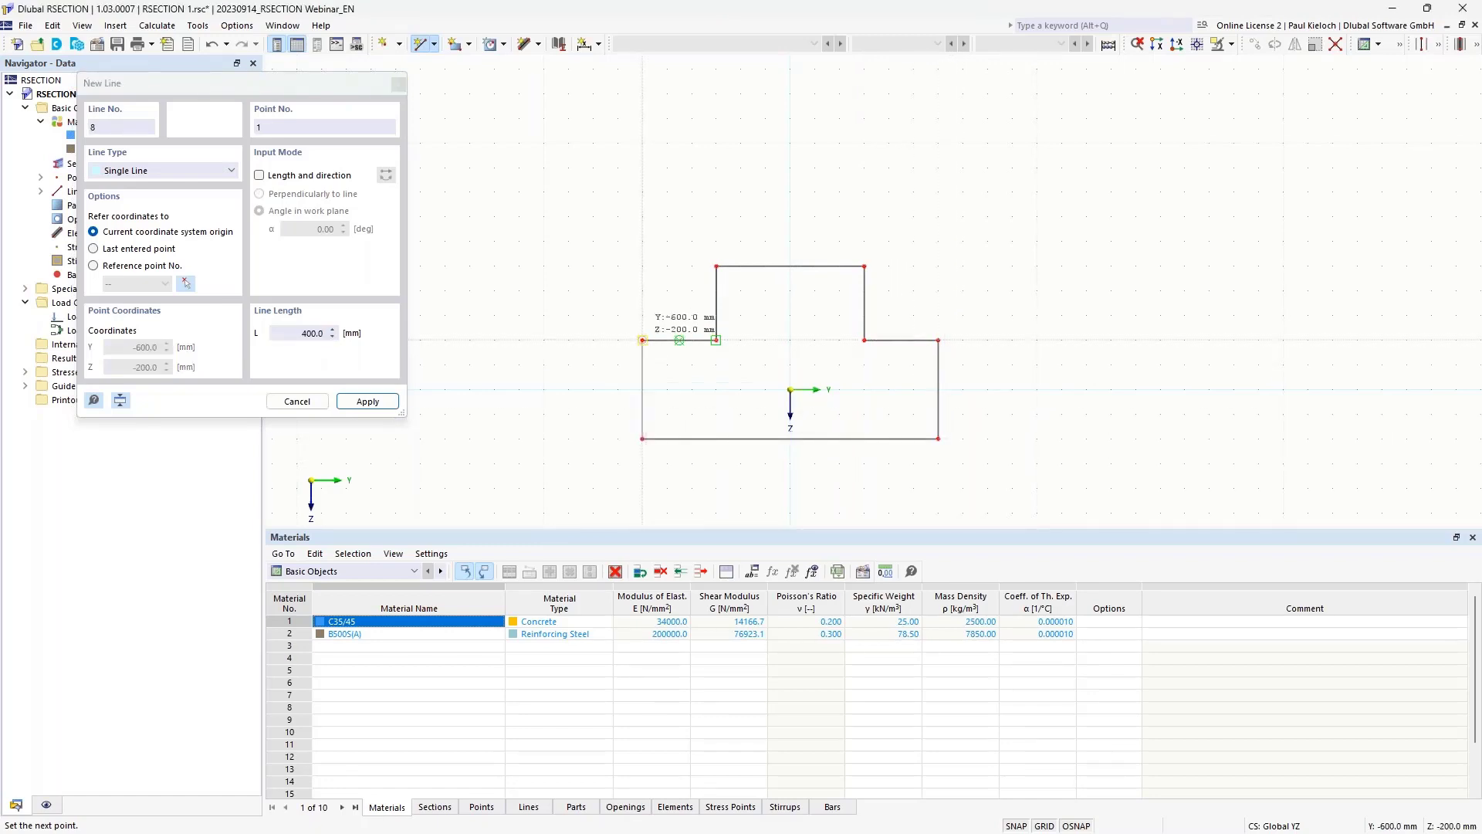
key("Escape")
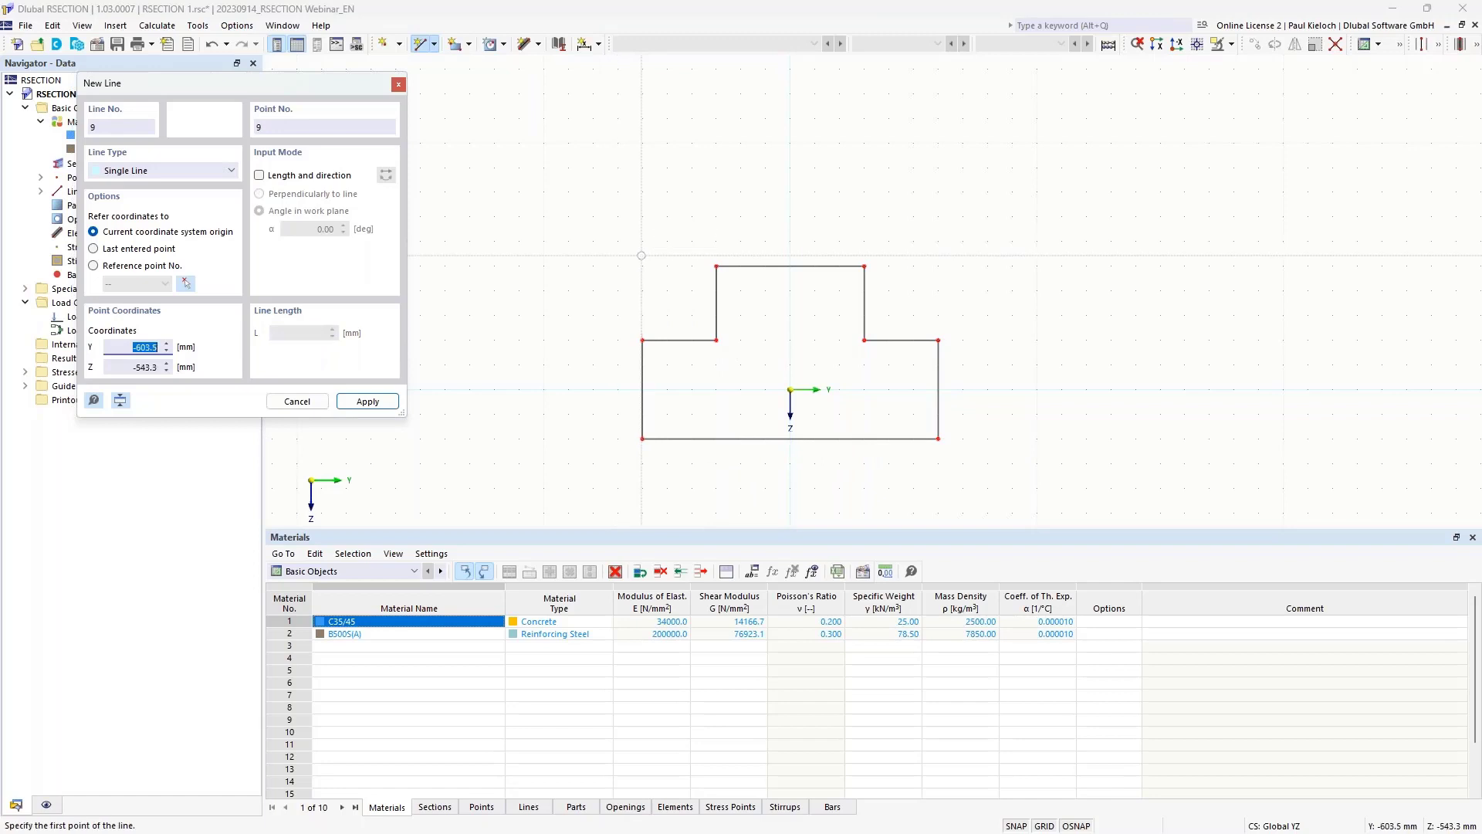
key("Escape")
Step: Create a new part of material C35/45 using all eight outline lines as its boundary
middle_click_drag(907, 339, 891, 284)
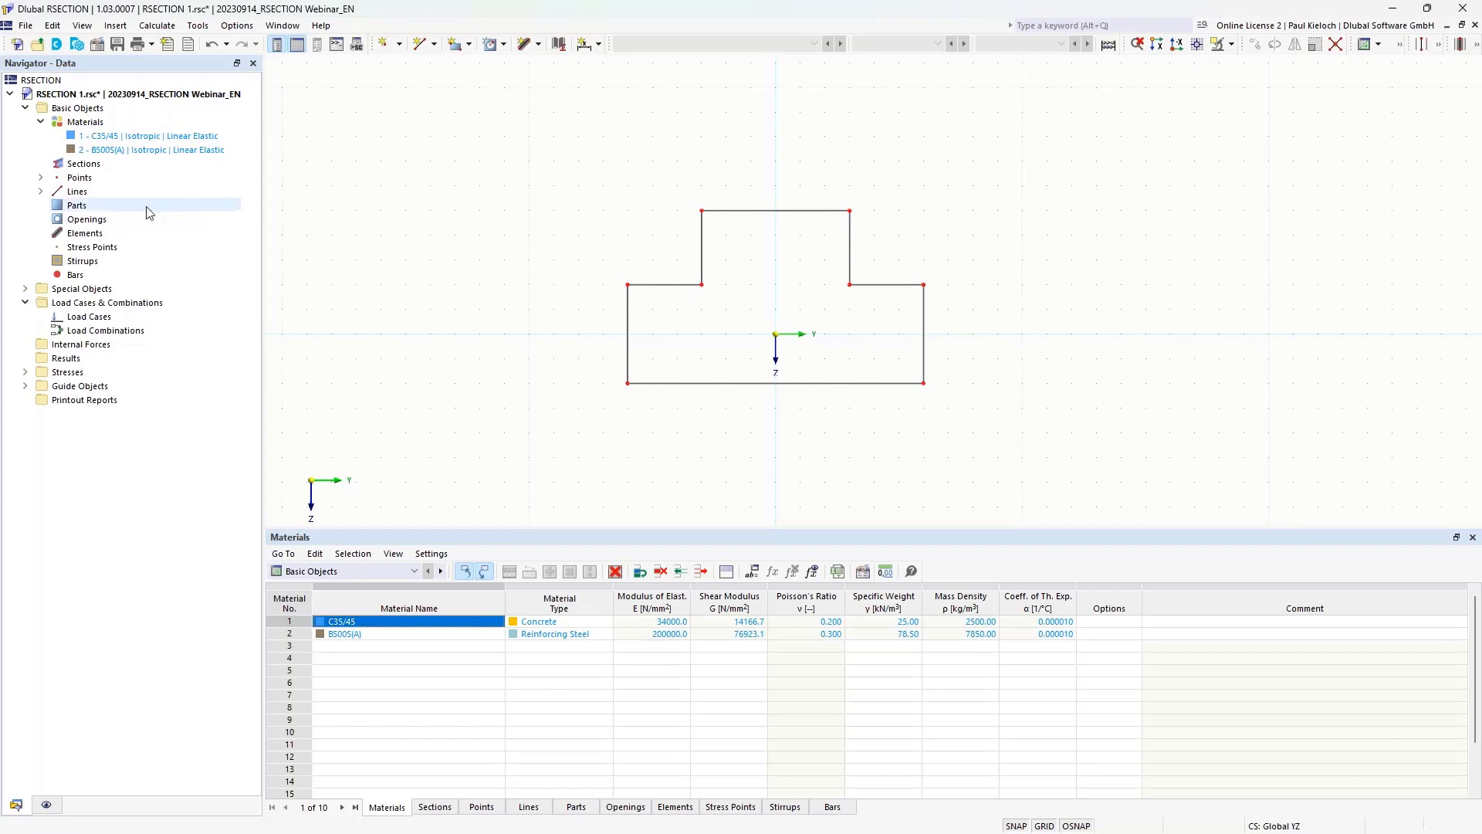
right_click(85, 208)
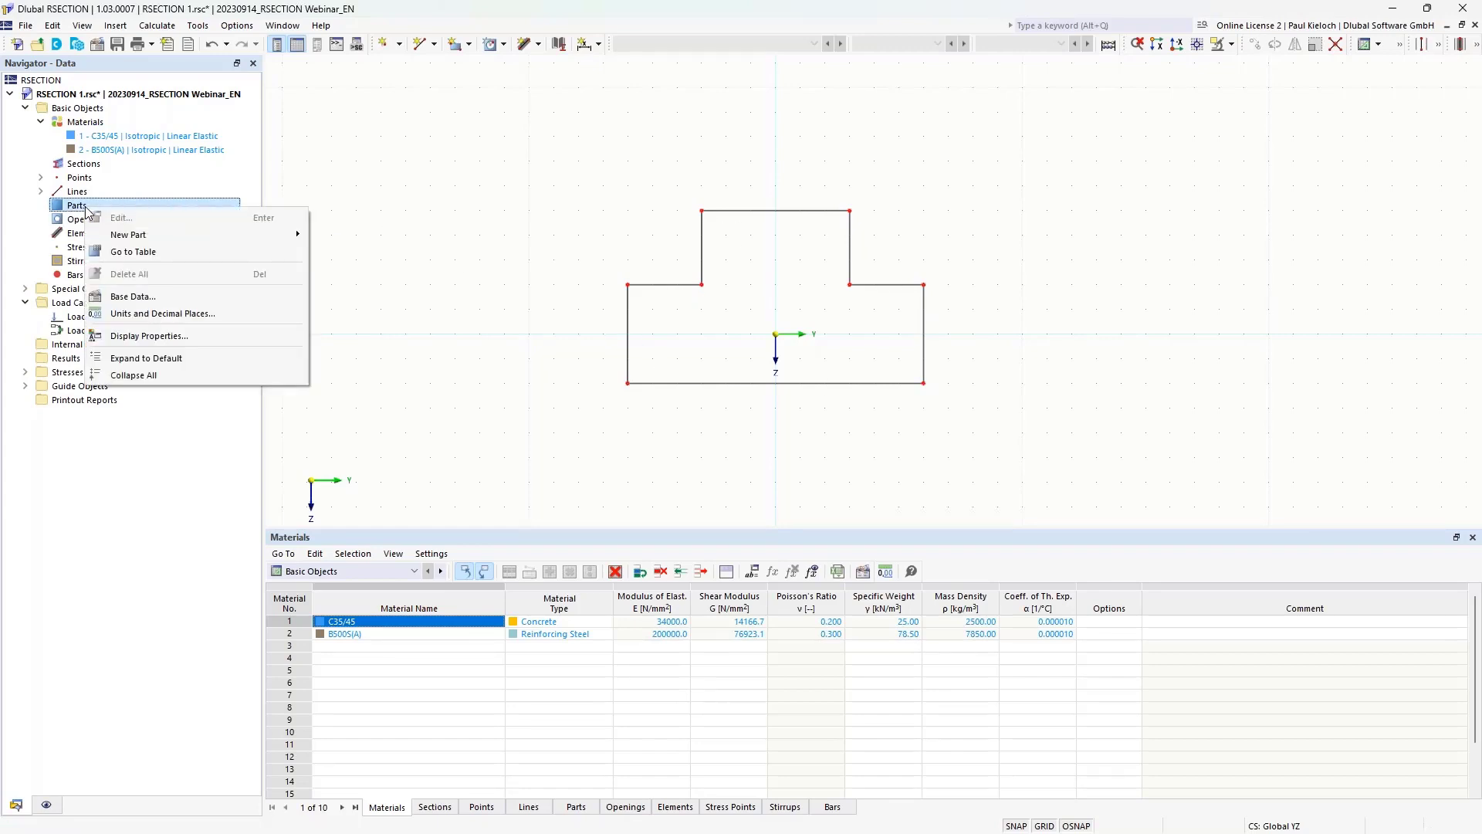
mouse_move(132, 240)
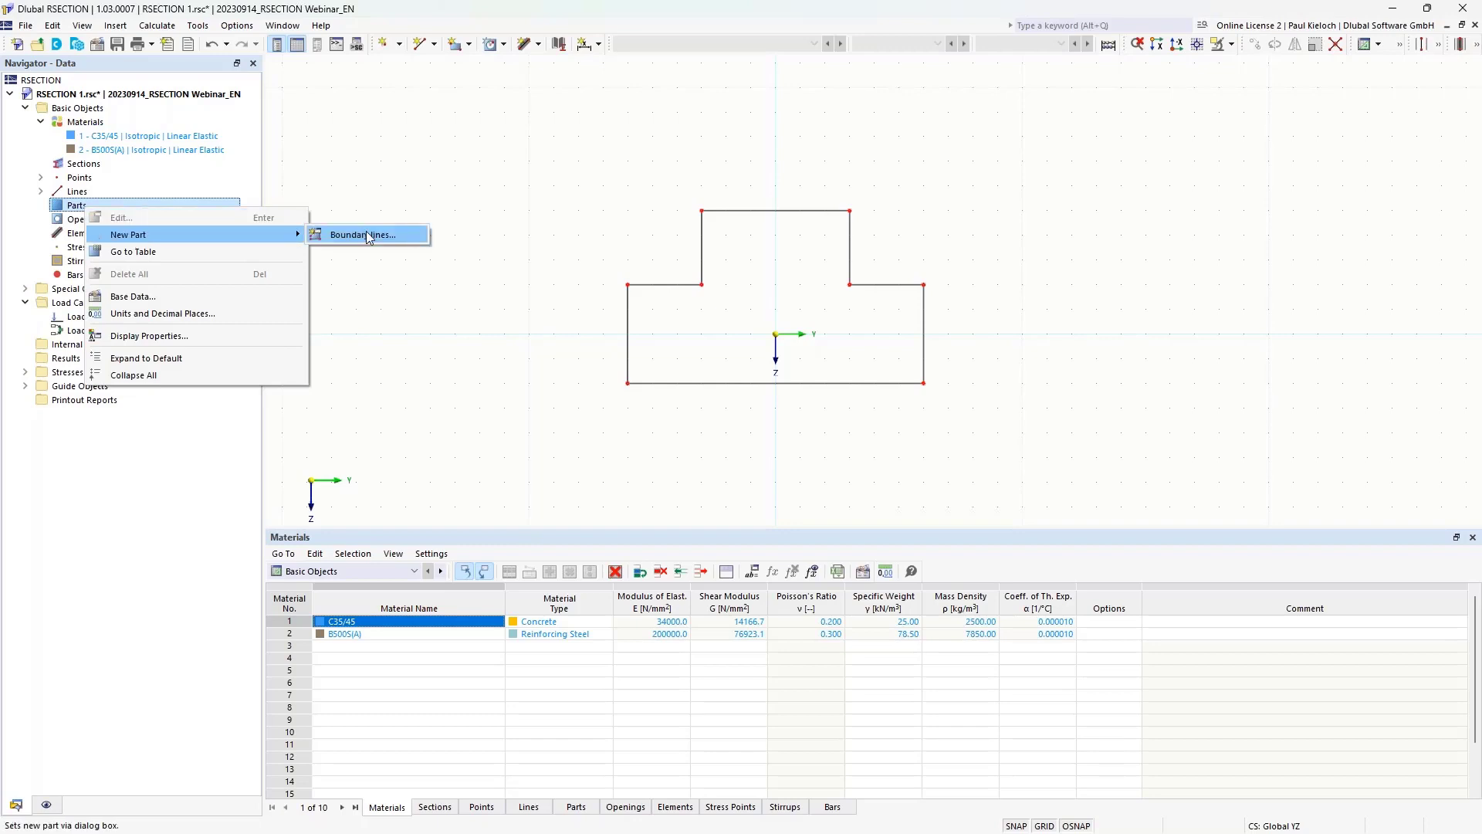
left_click(410, 238)
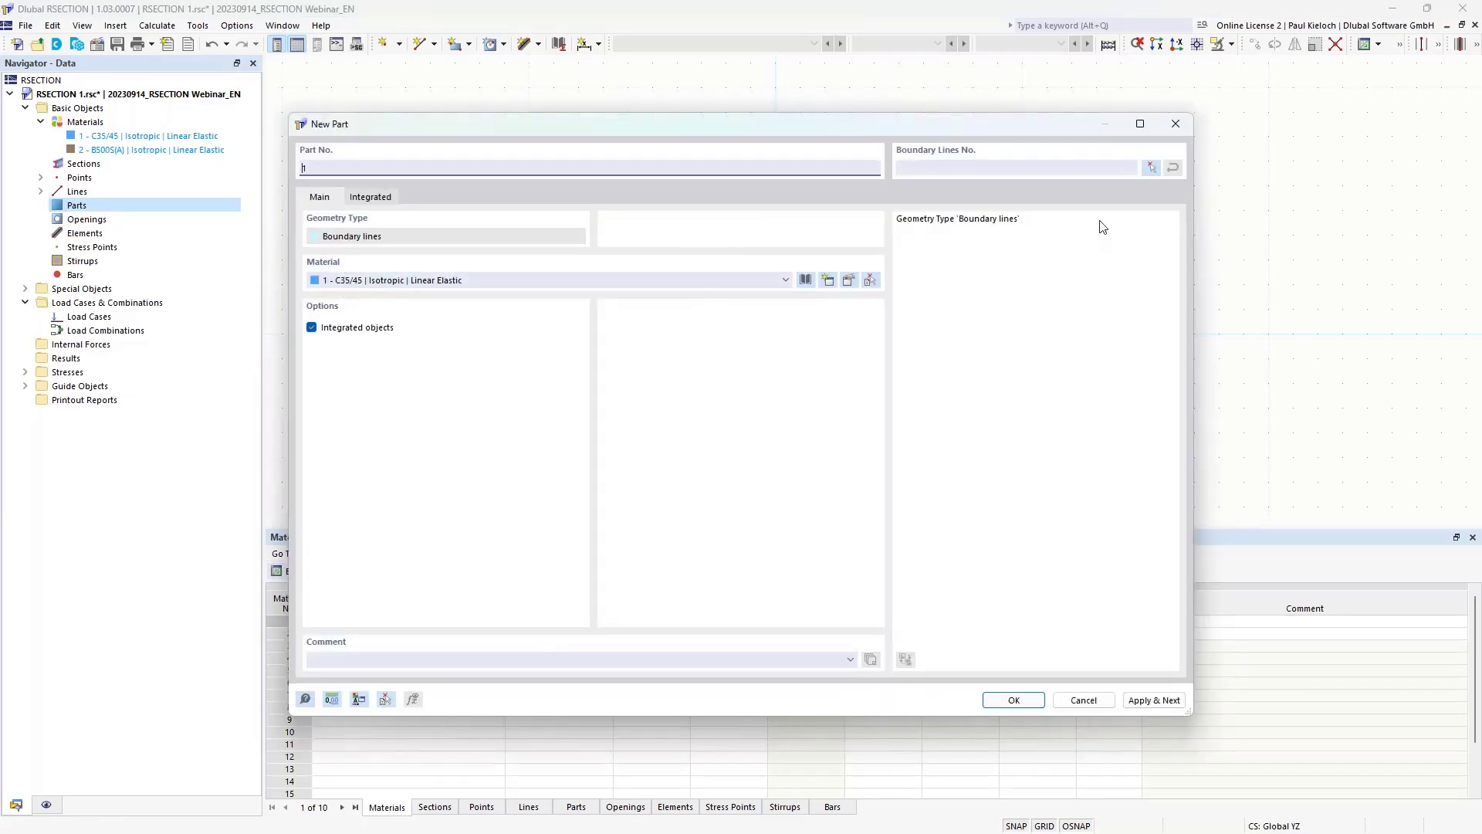
left_click(1151, 167)
left_click_drag(565, 174, 1076, 456)
left_click(232, 227)
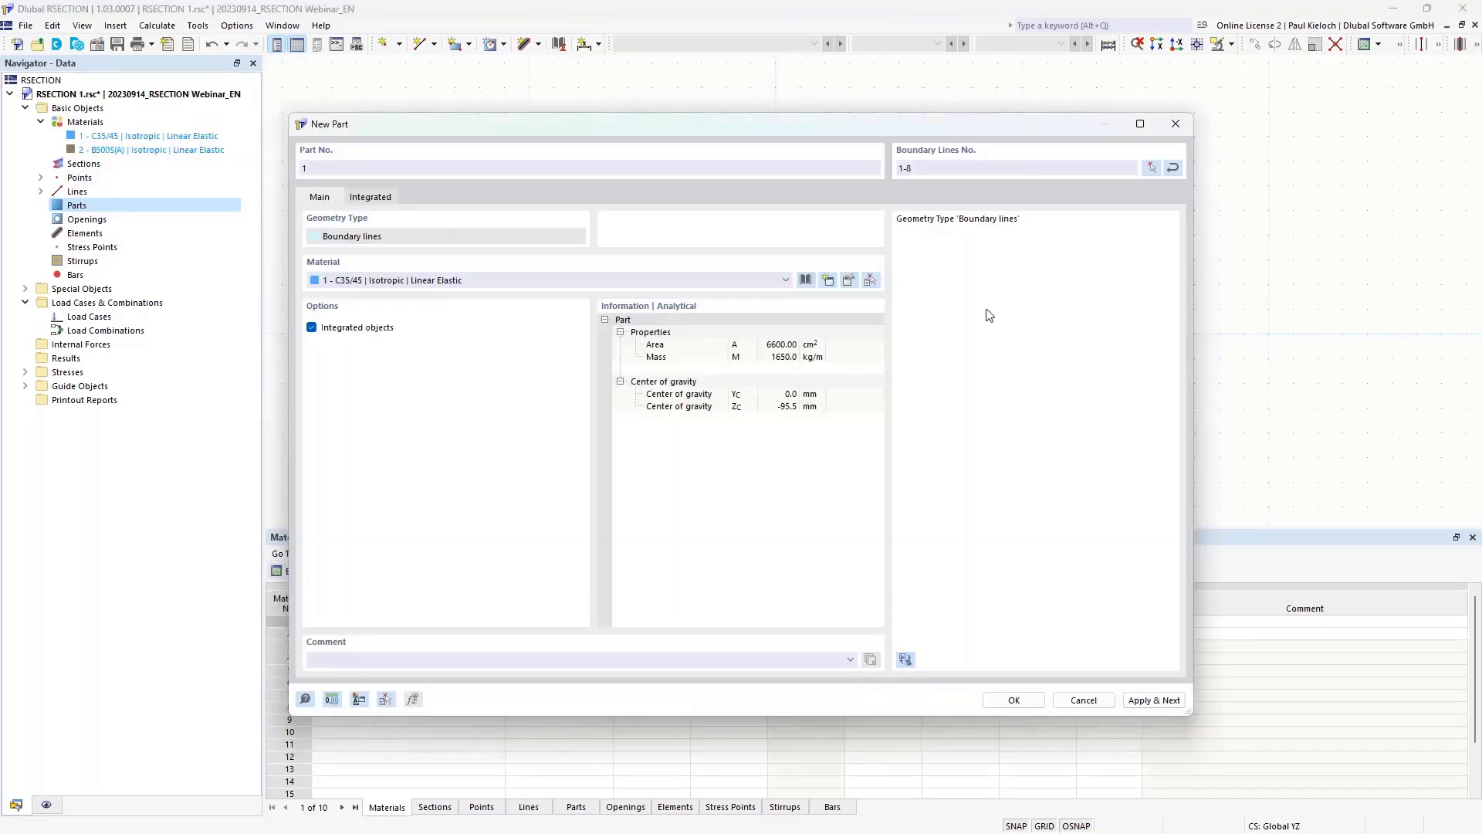
left_click(1017, 700)
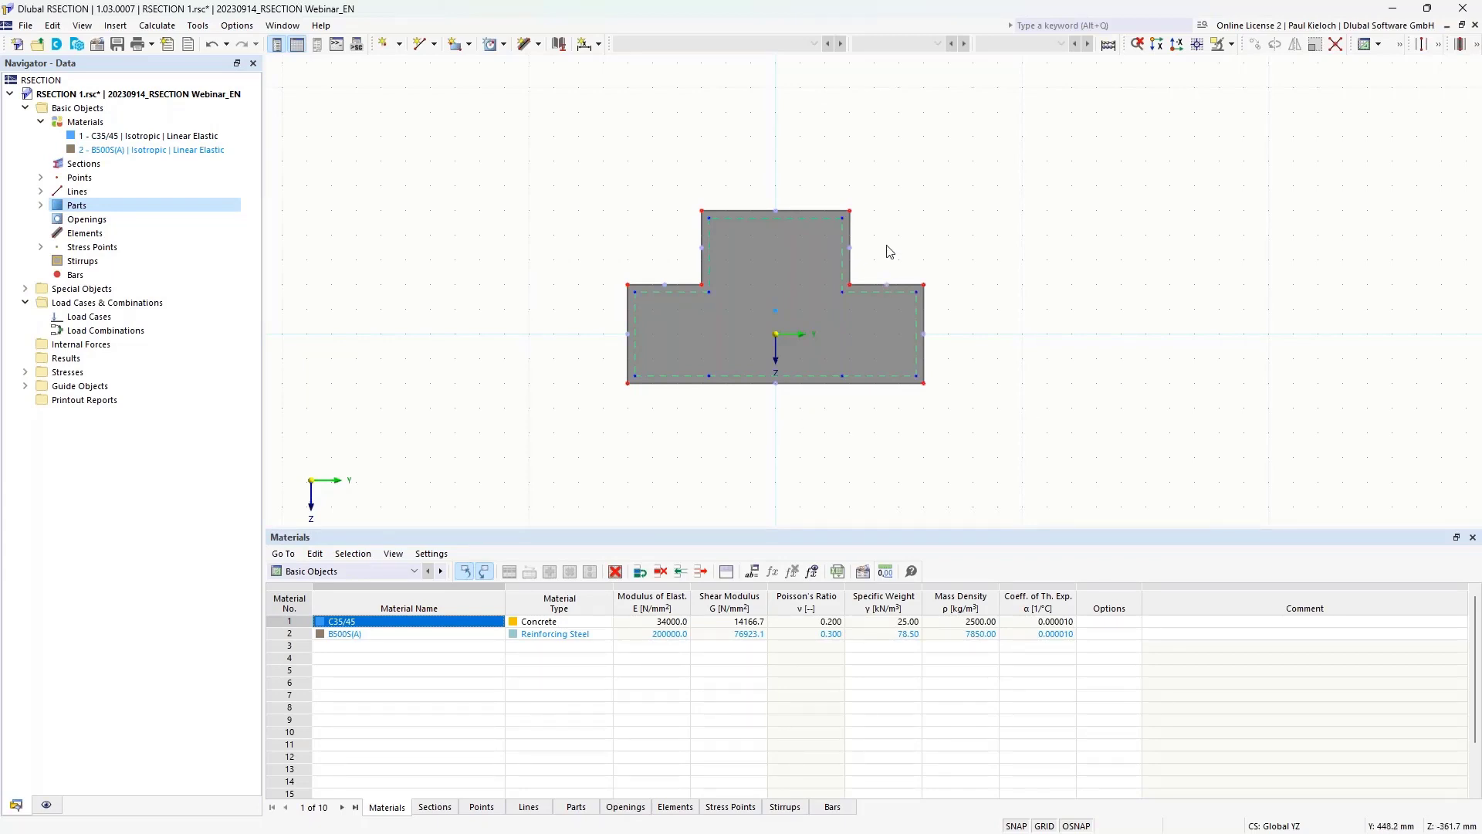
scroll(889, 251, "up", 2)
middle_click_drag(810, 245, 881, 236)
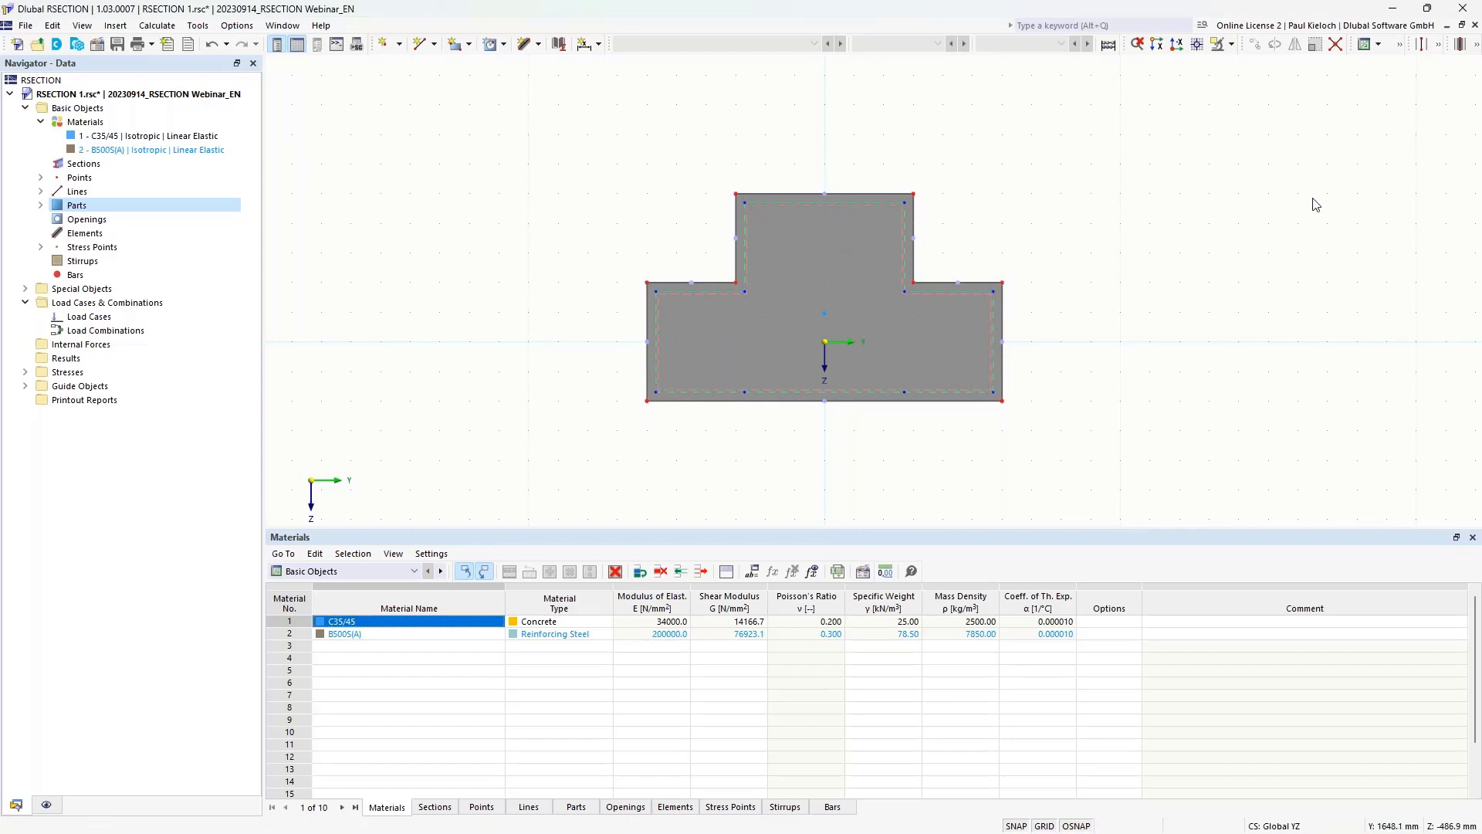
scroll(689, 245, "up", 2)
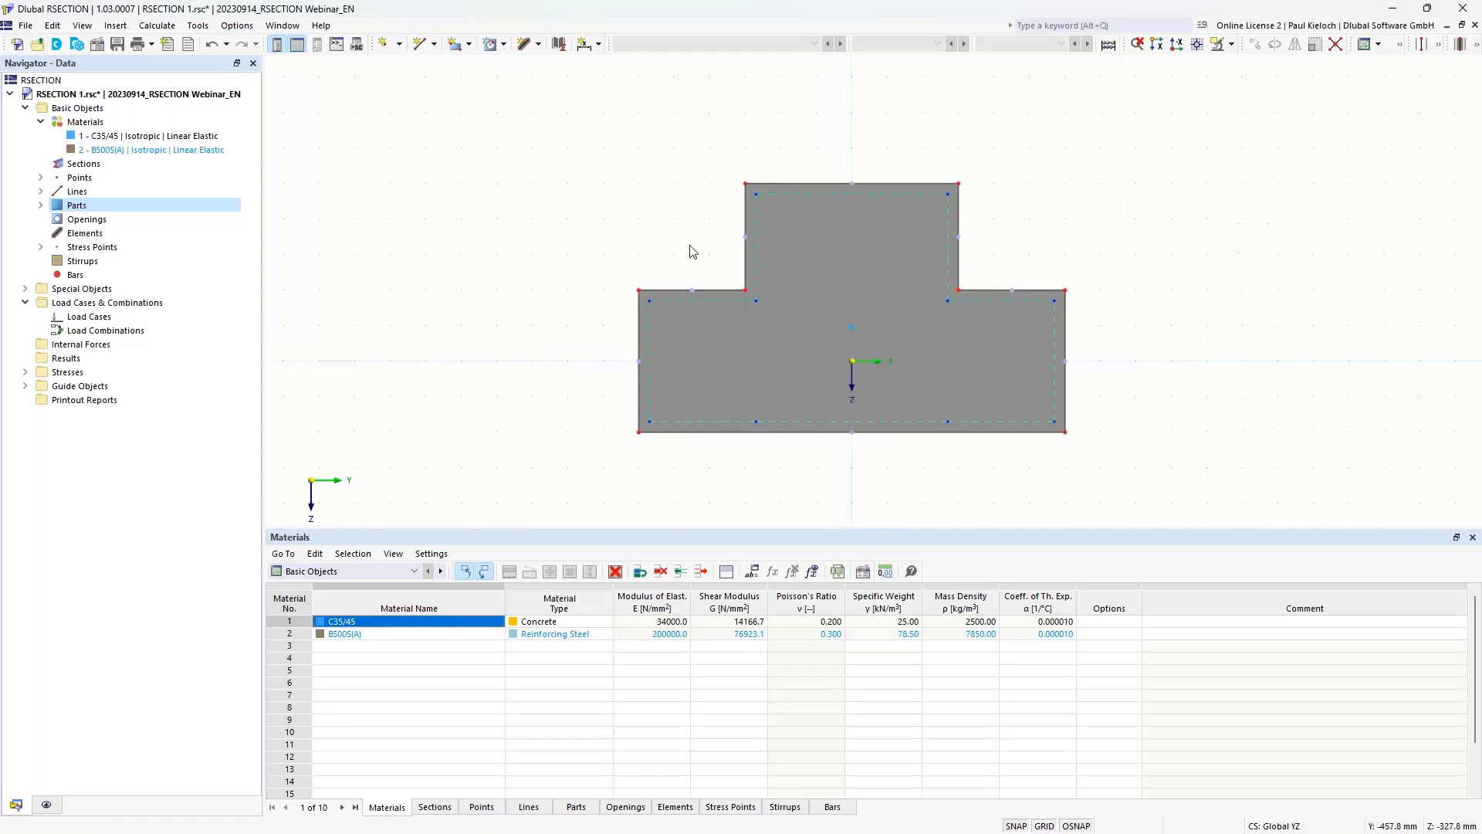
middle_click_drag(1300, 261, 1227, 230)
scroll(1045, 213, "up", 1)
middle_click_drag(1059, 213, 1083, 213)
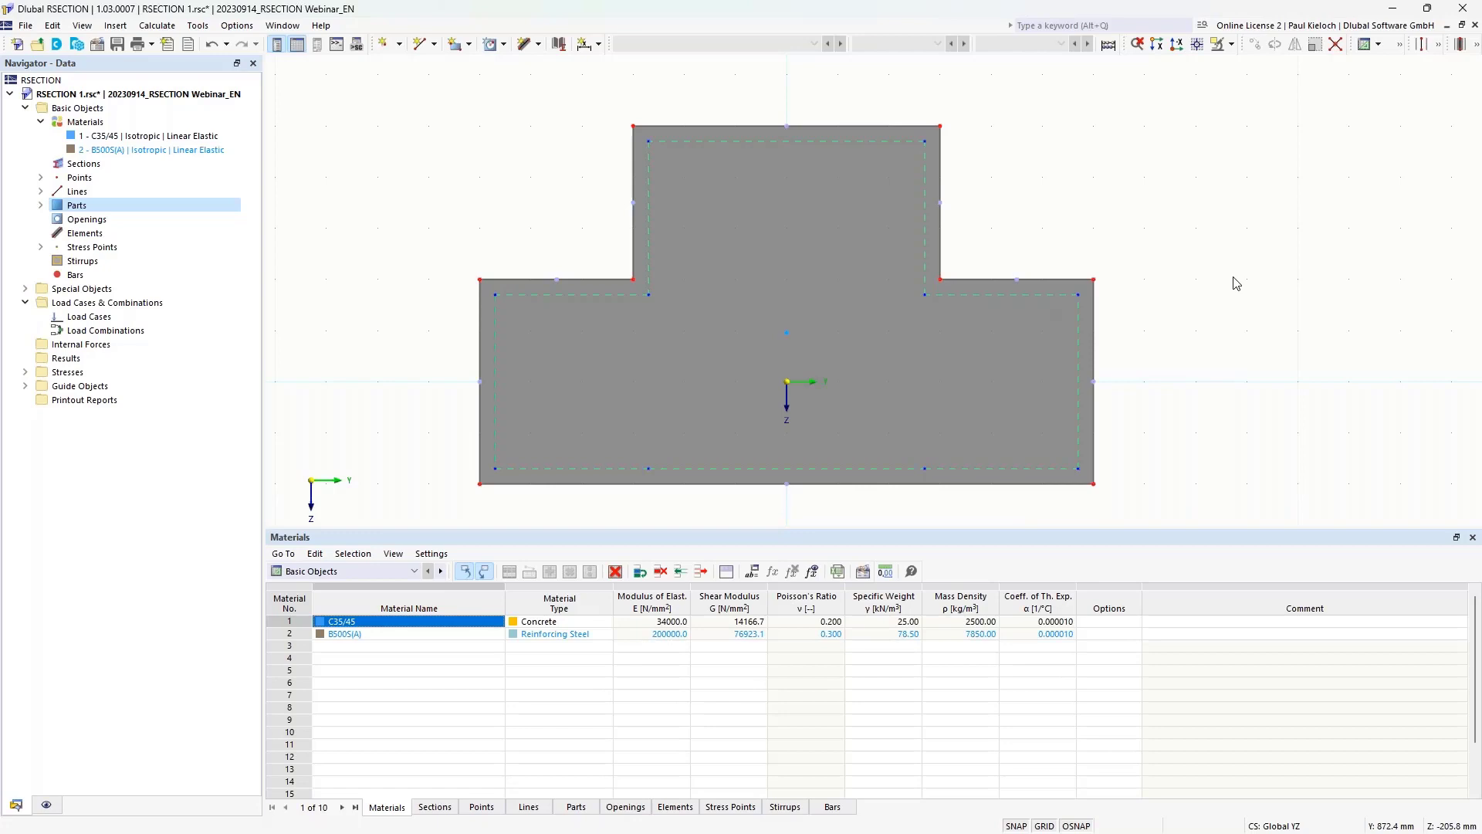
Step: Try a rectangular opening beside the origin in the lower part of the section, and undo it
left_click(503, 45)
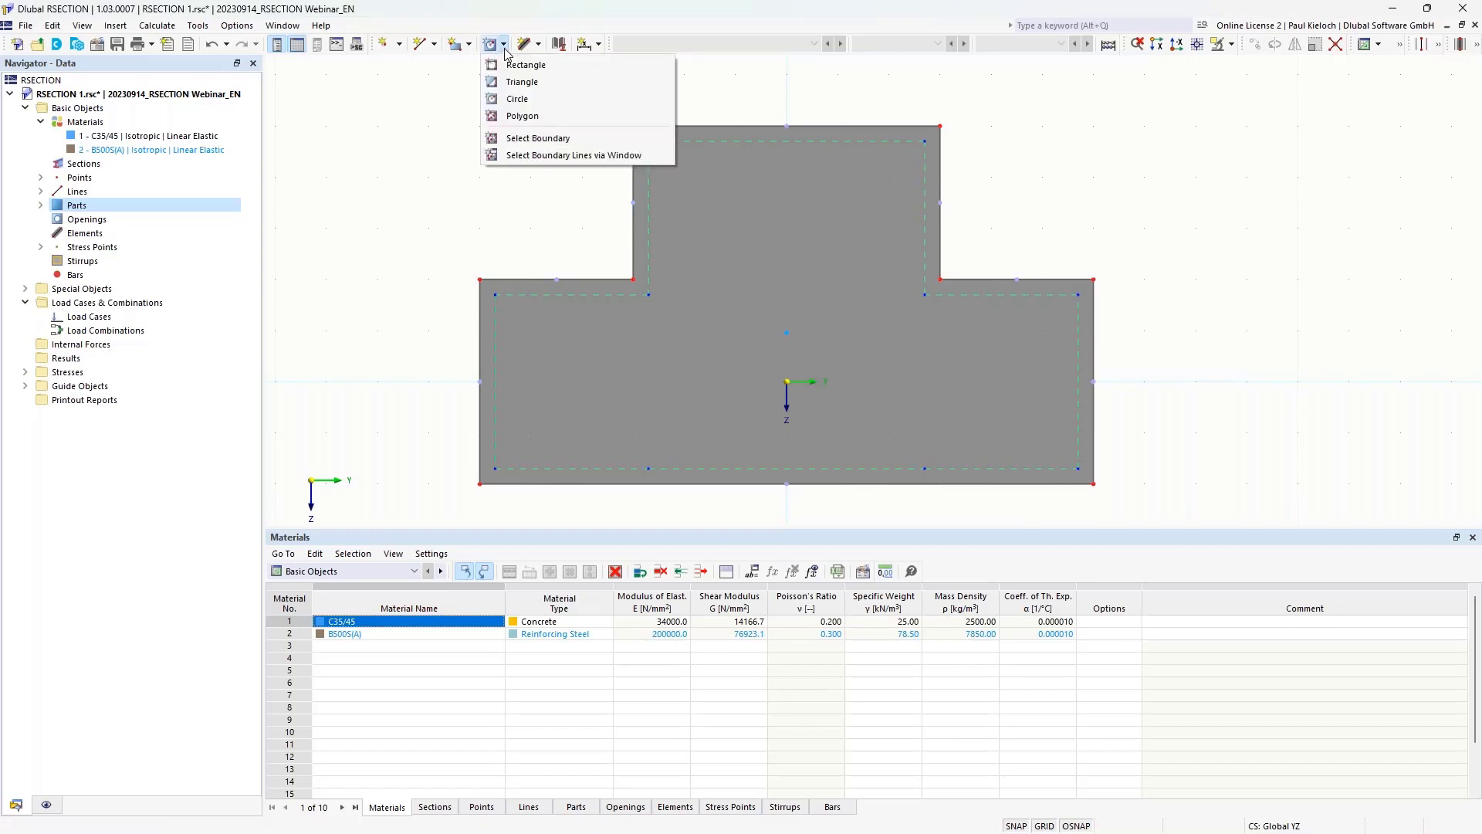
left_click(548, 67)
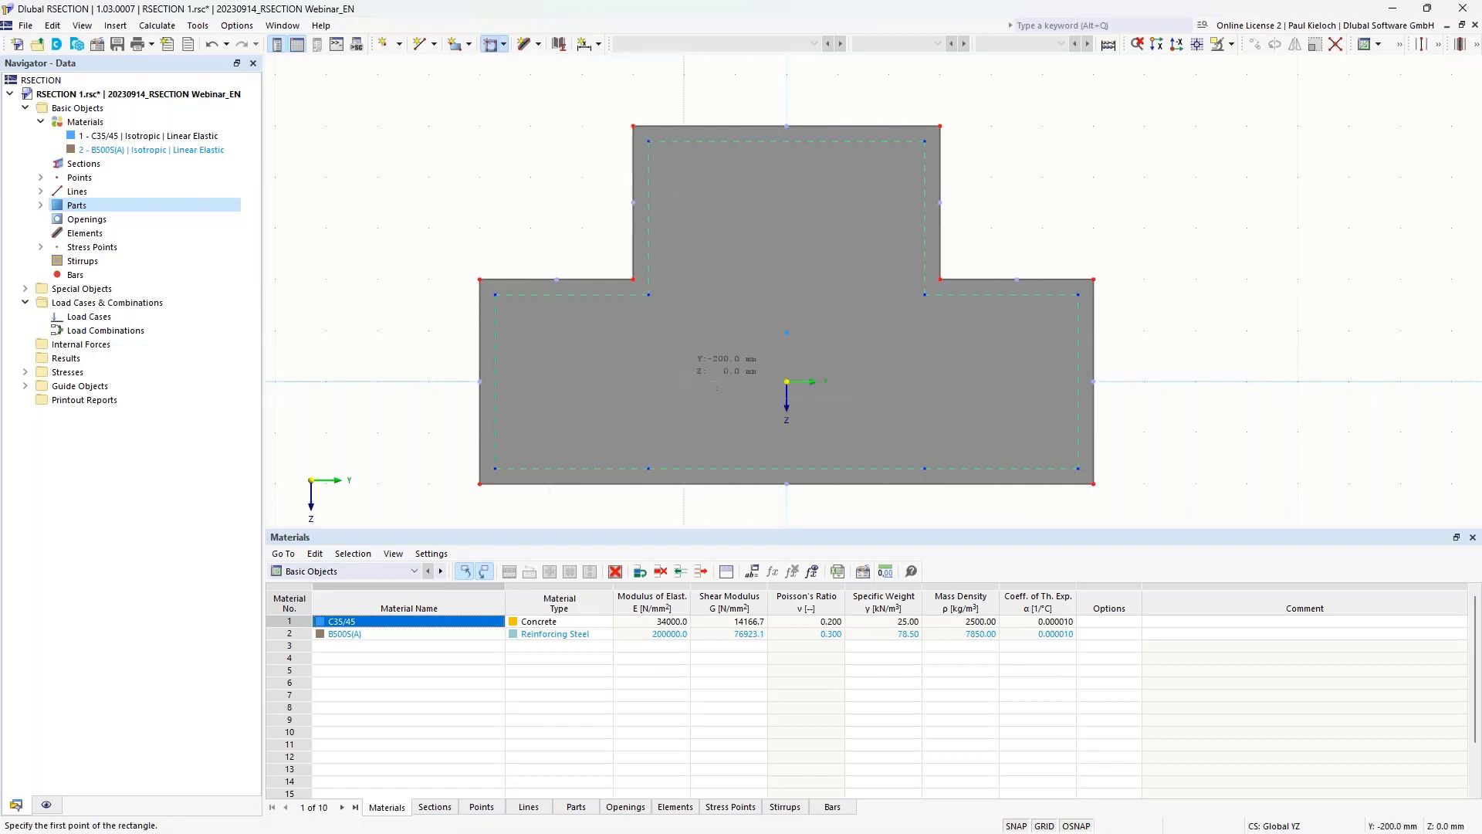
left_click(608, 352)
left_click(742, 404)
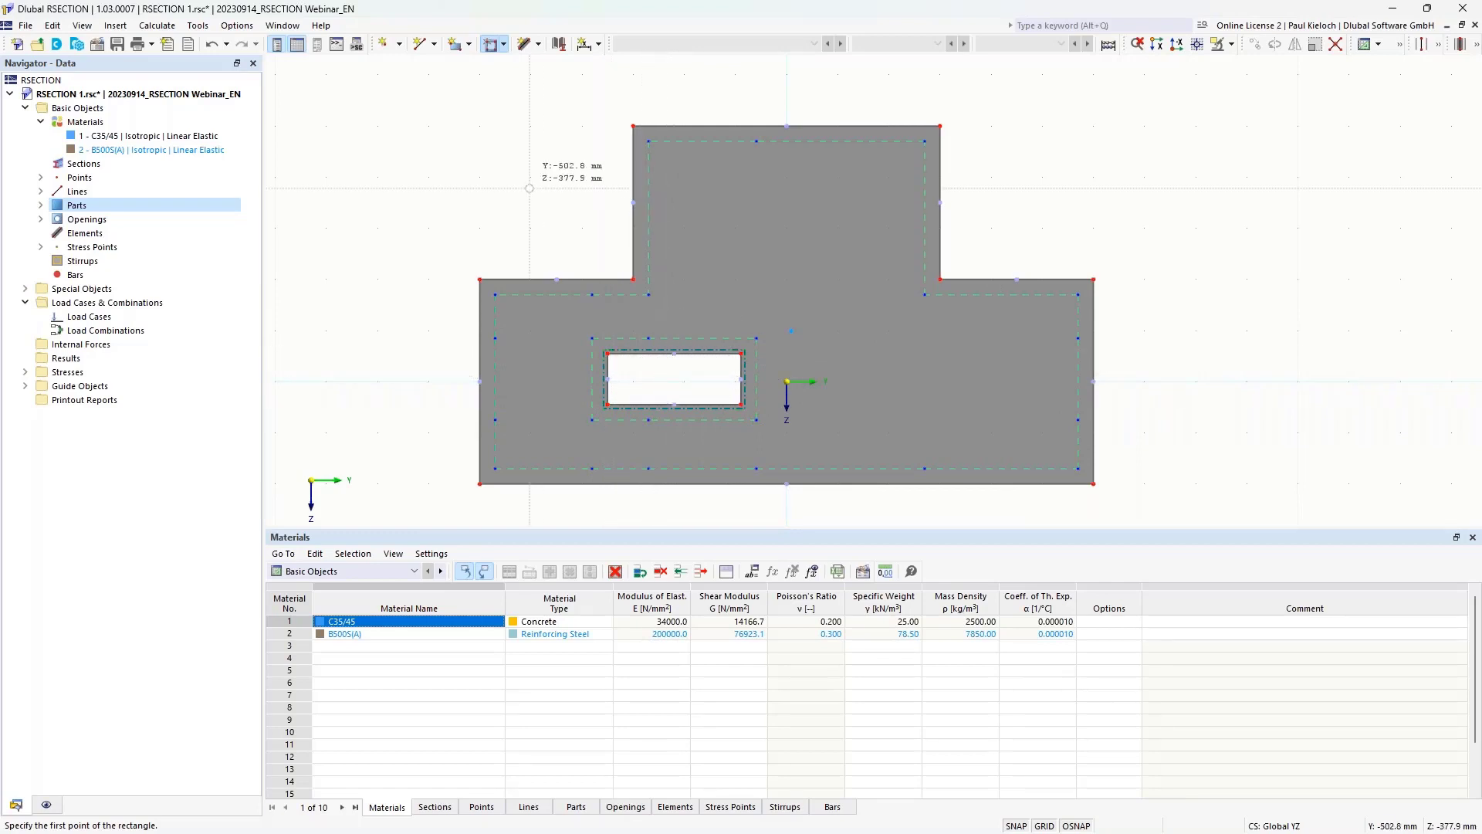
left_click(211, 44)
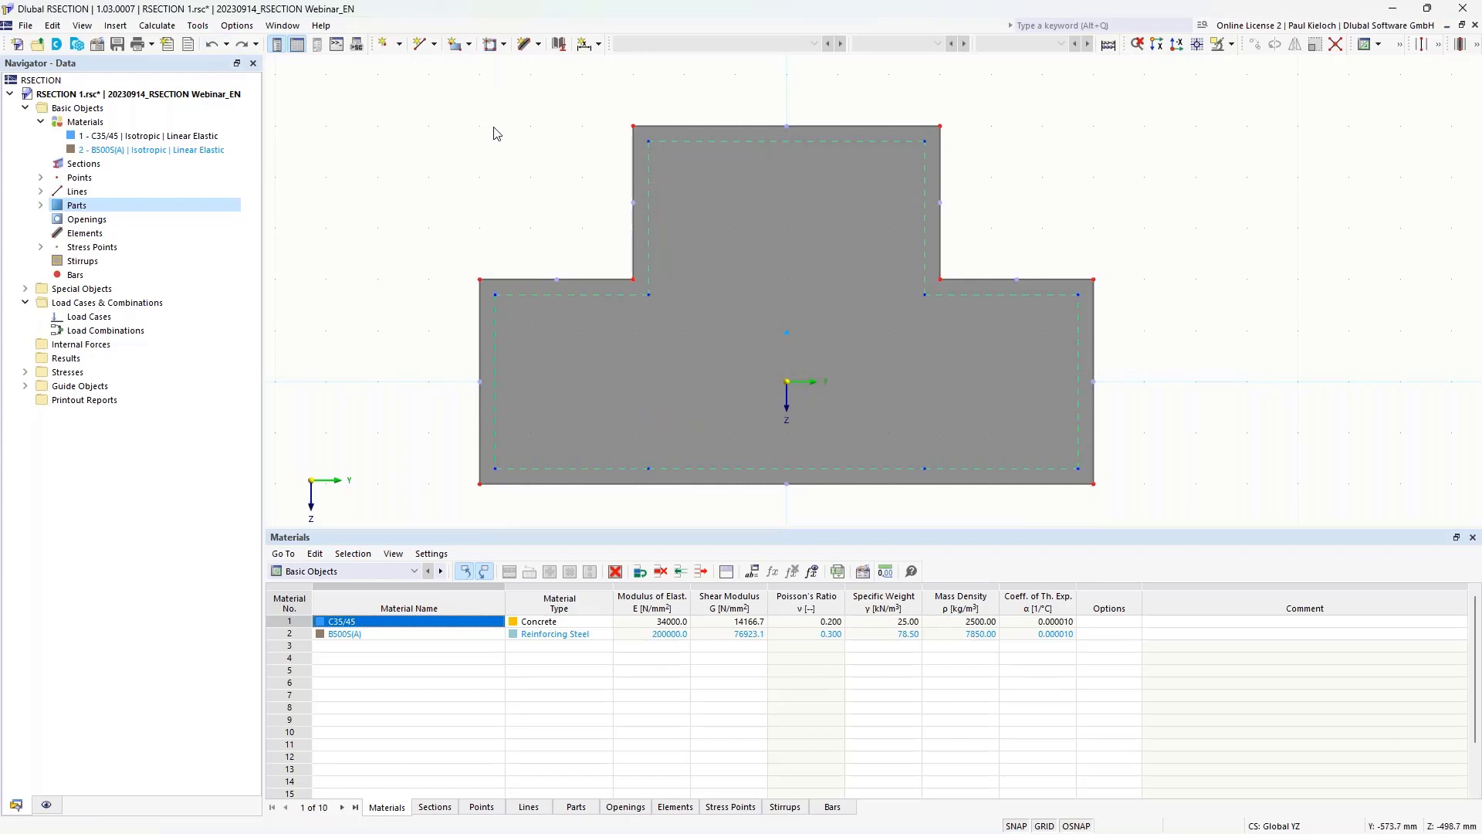
Step: Cut a circular opening with a radius of about 117 mm, centred on the part's centroid
left_click(504, 44)
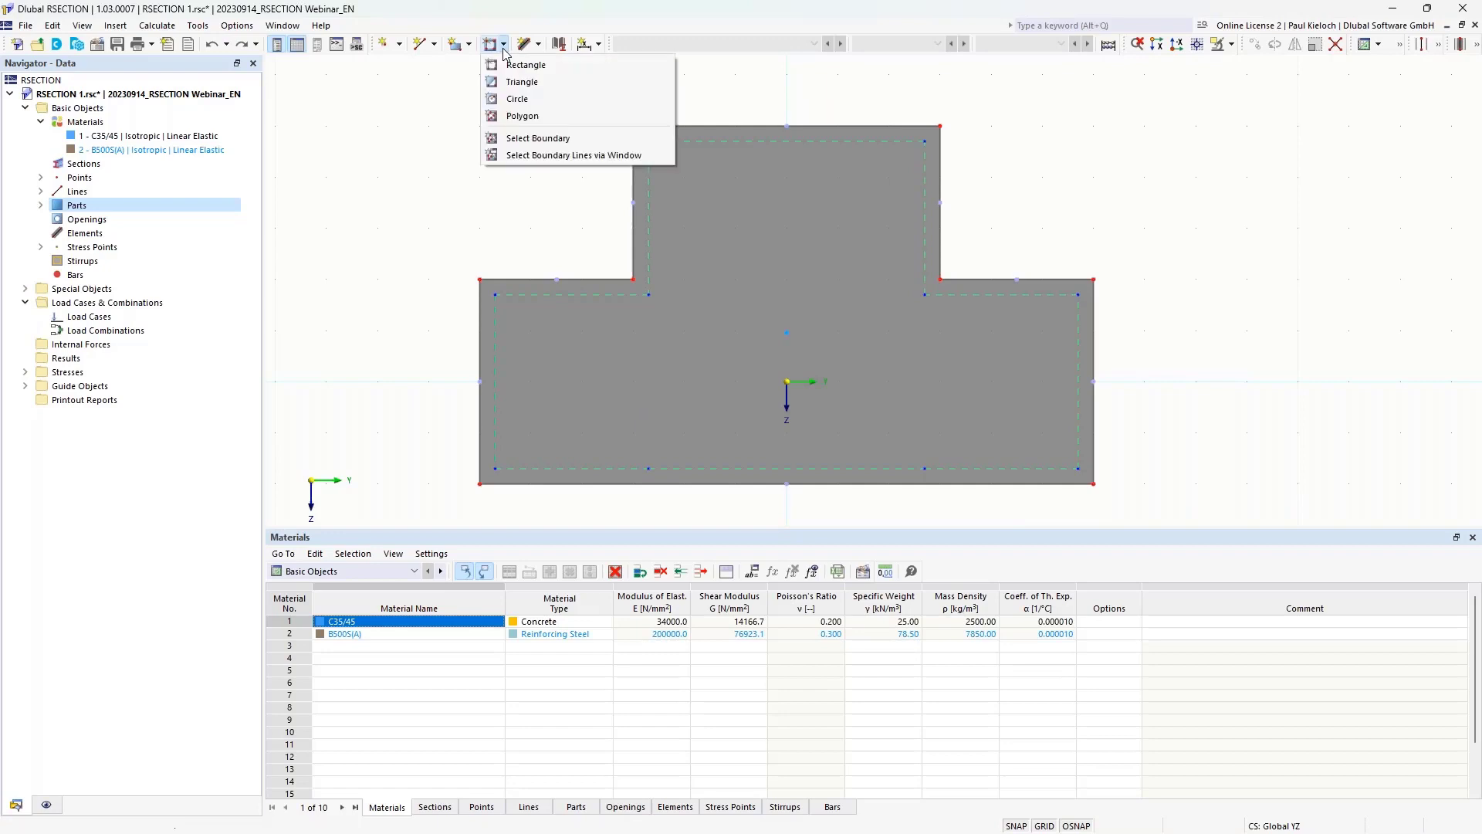
left_click(545, 101)
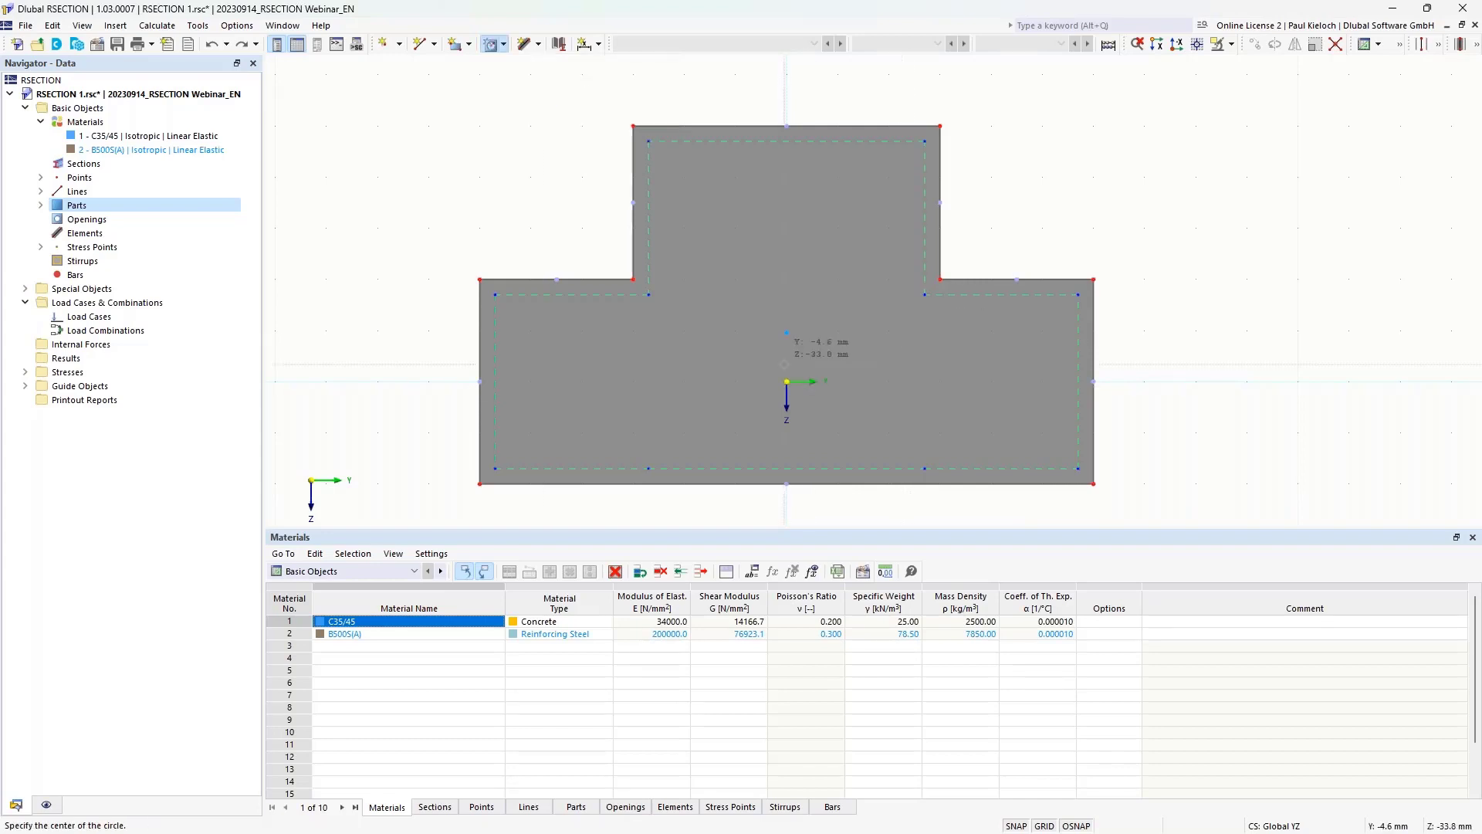
left_click(786, 333)
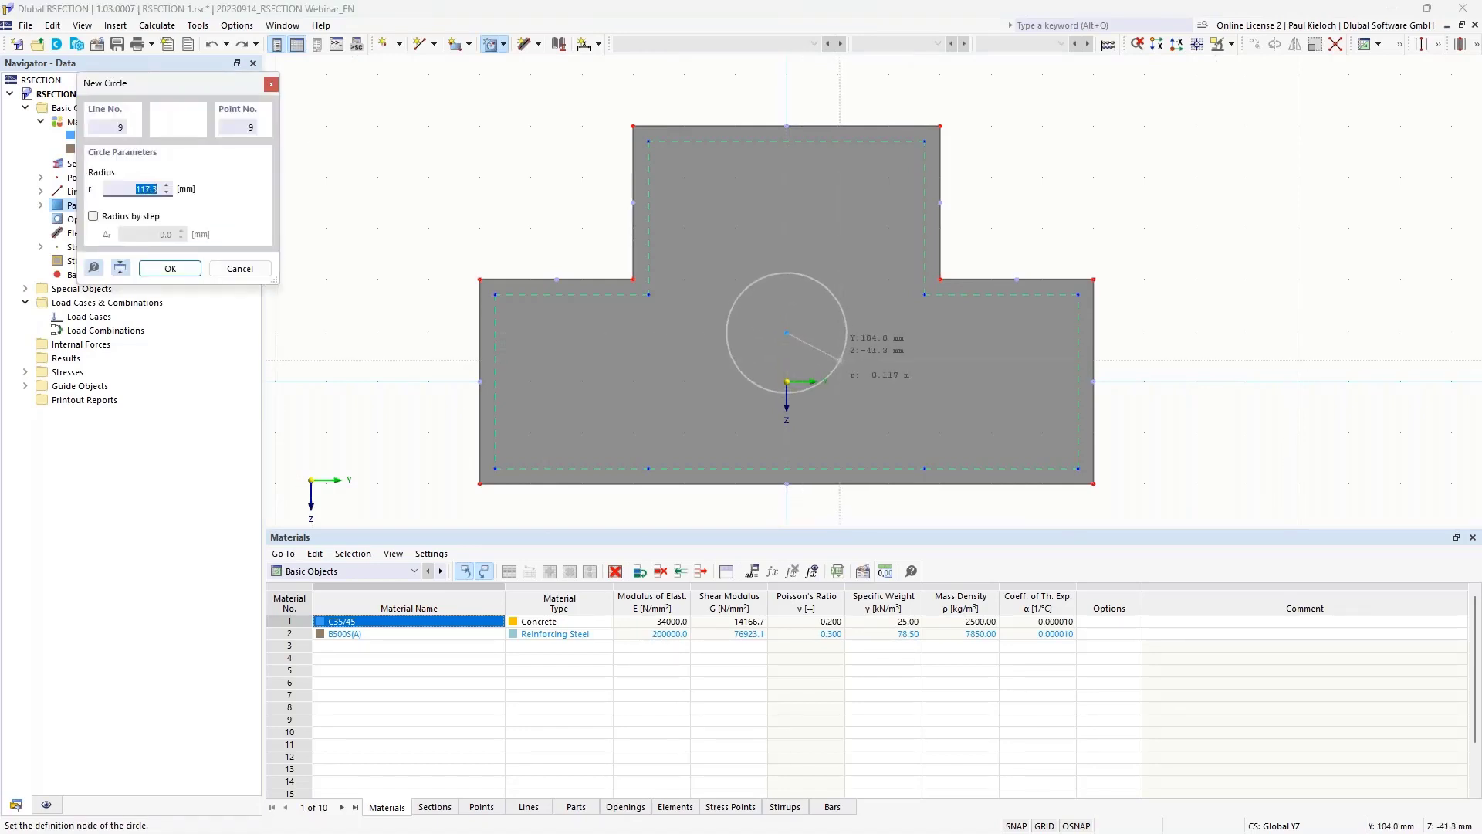
left_click(839, 359)
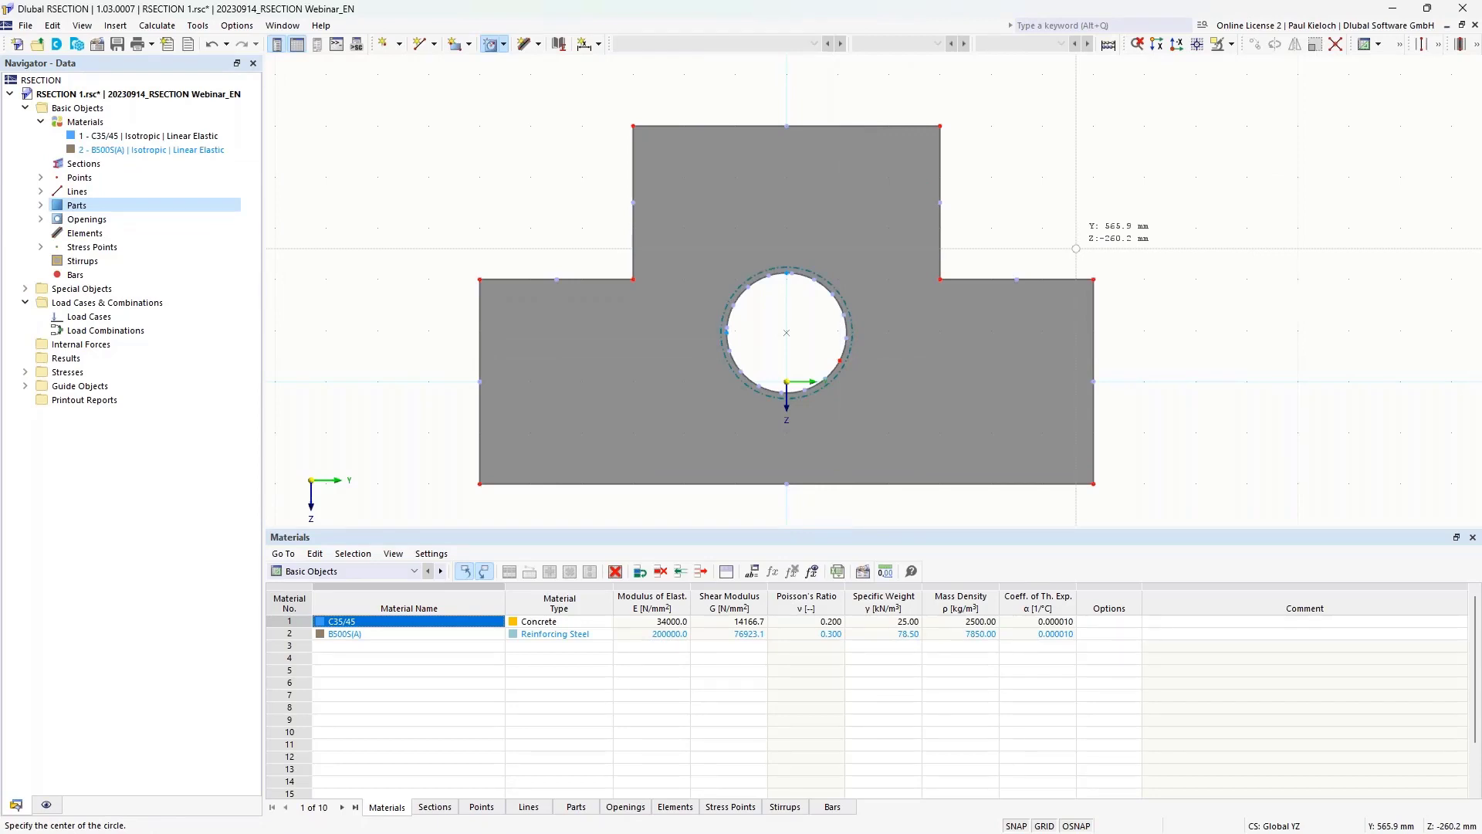
key("Escape")
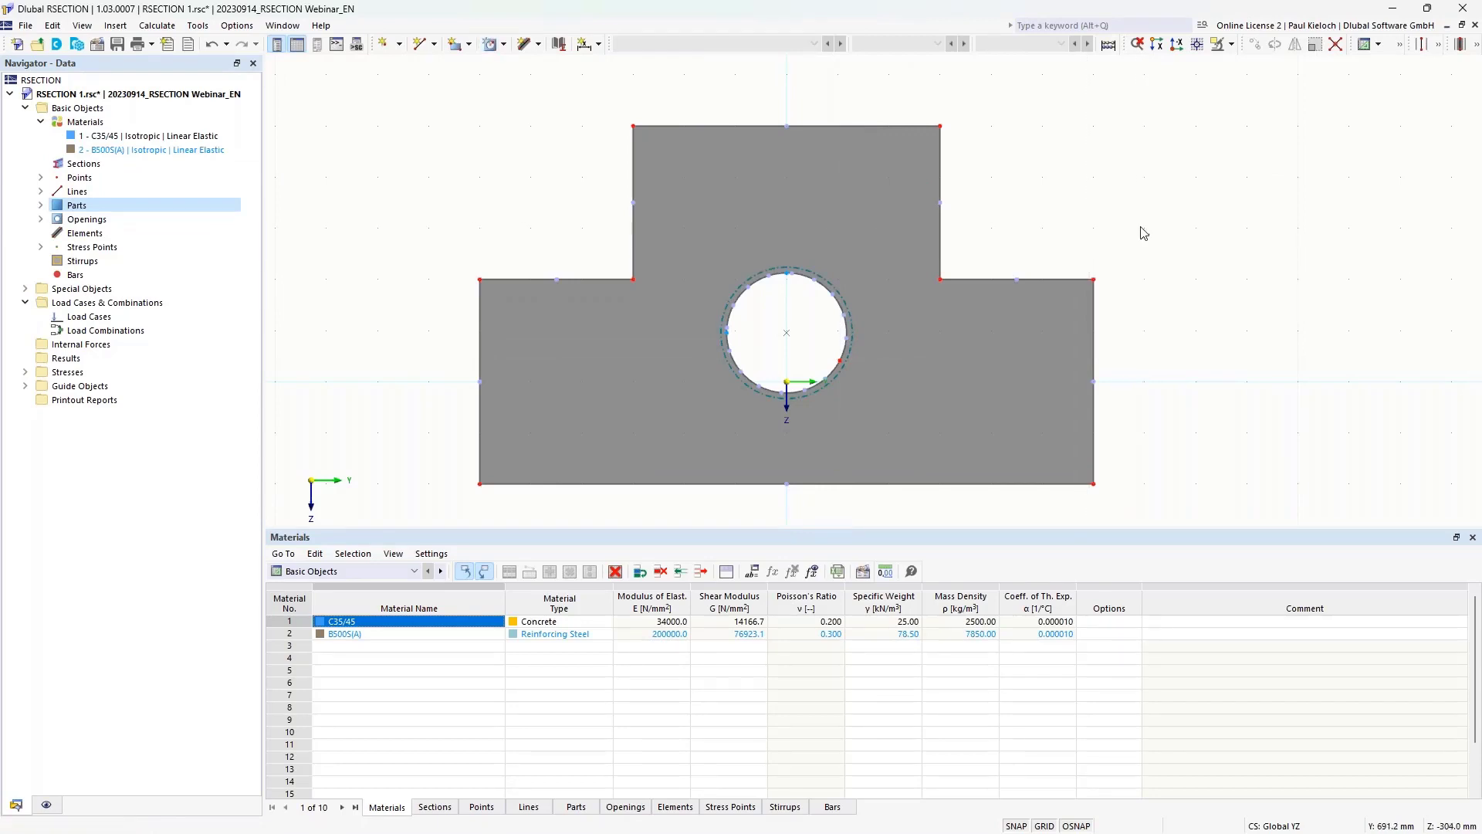
Step: Divide the circular opening's boundary line using 15 intermediate points
right_click(762, 287)
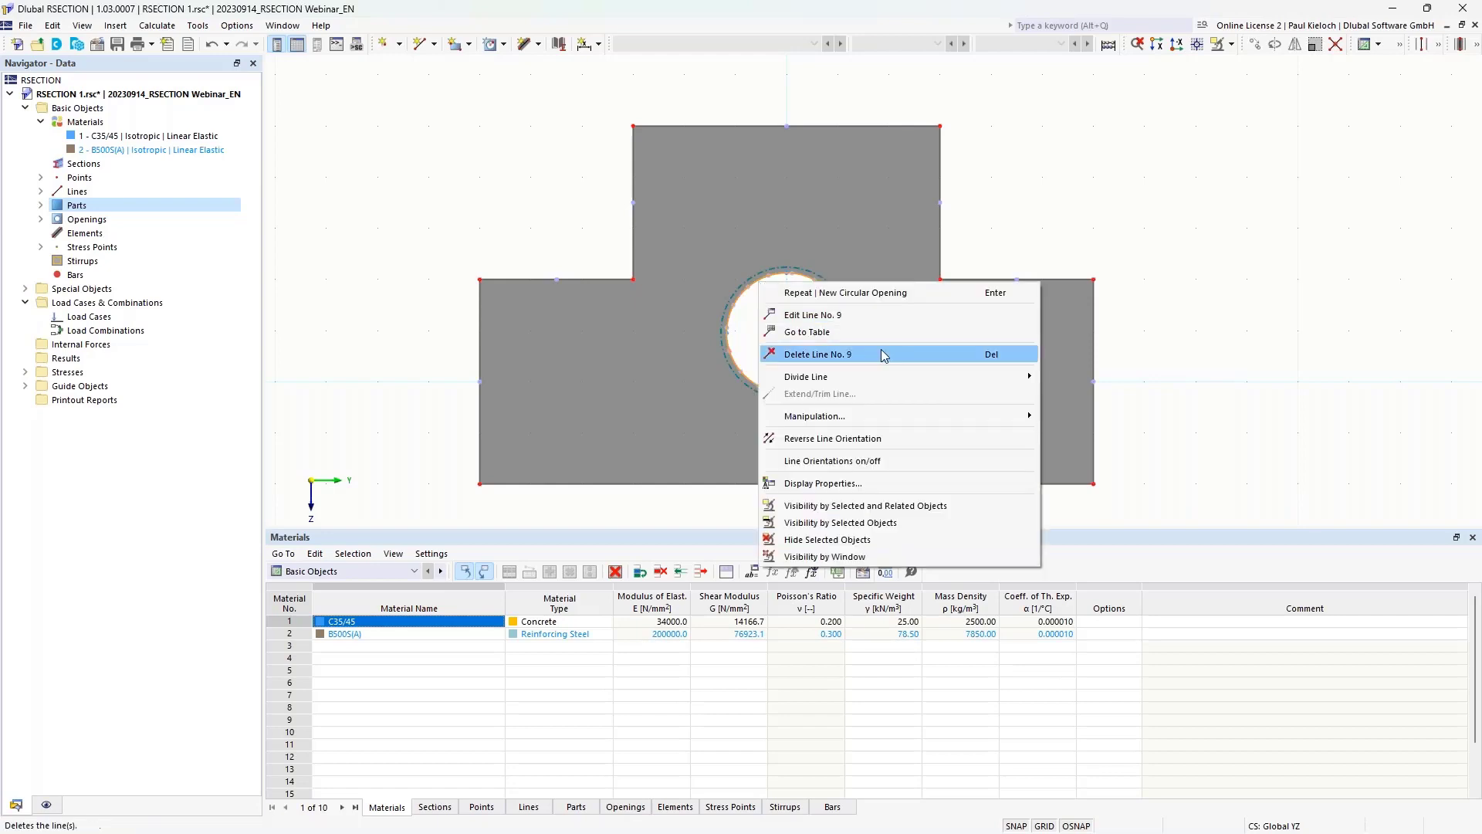
mouse_move(895, 376)
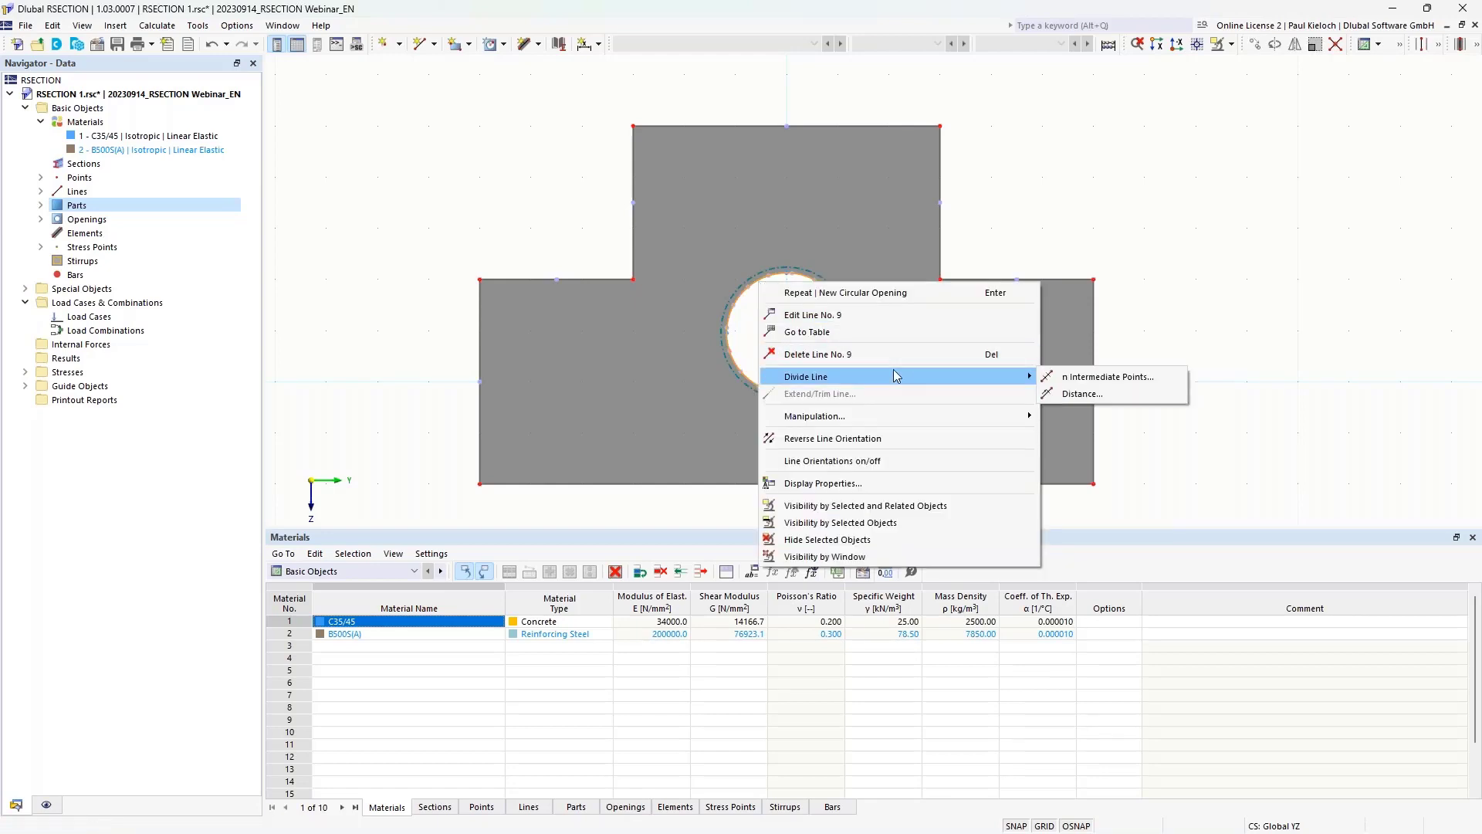
left_click(1154, 378)
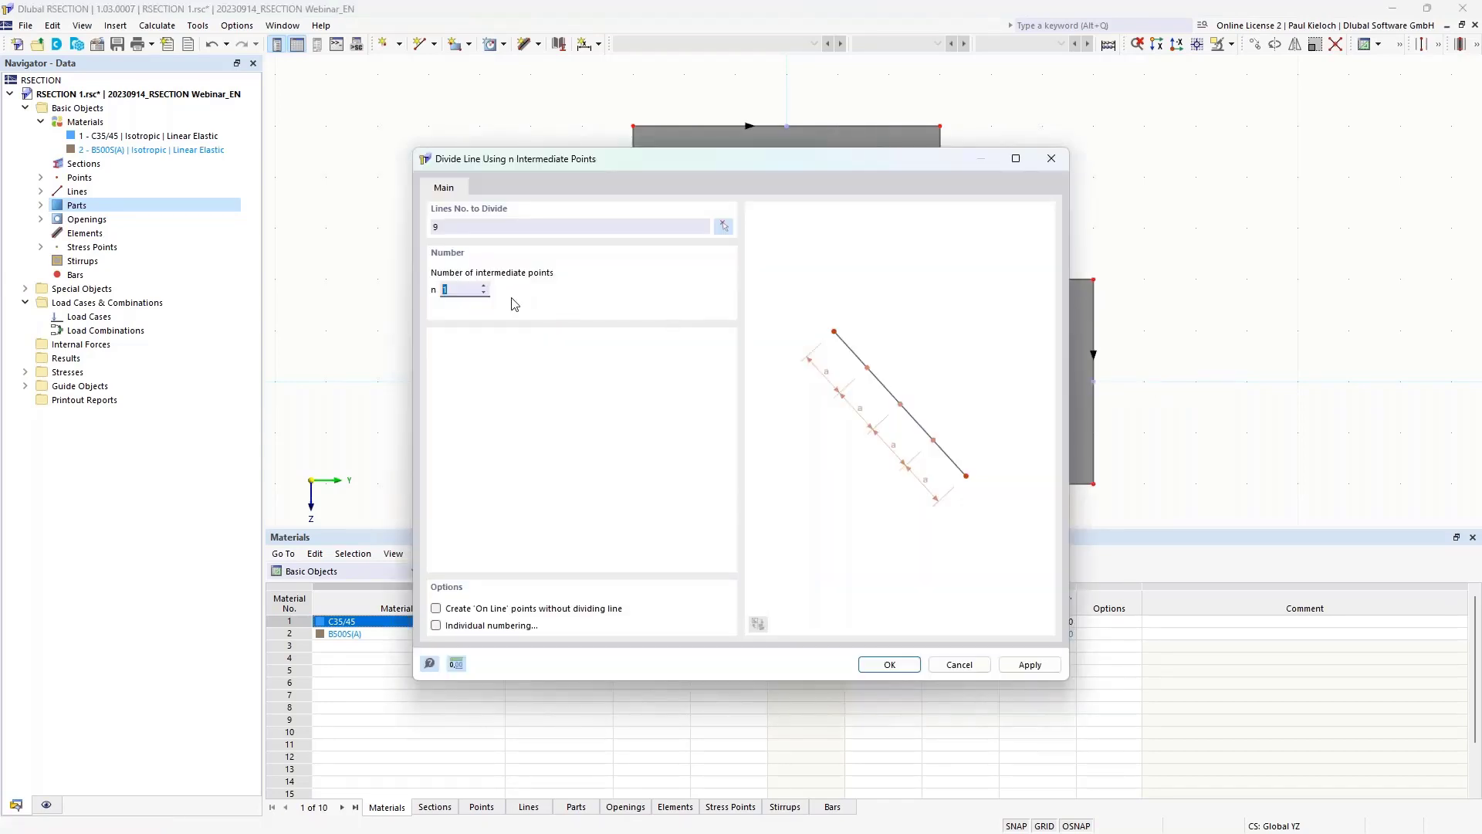
type("15")
left_click(914, 668)
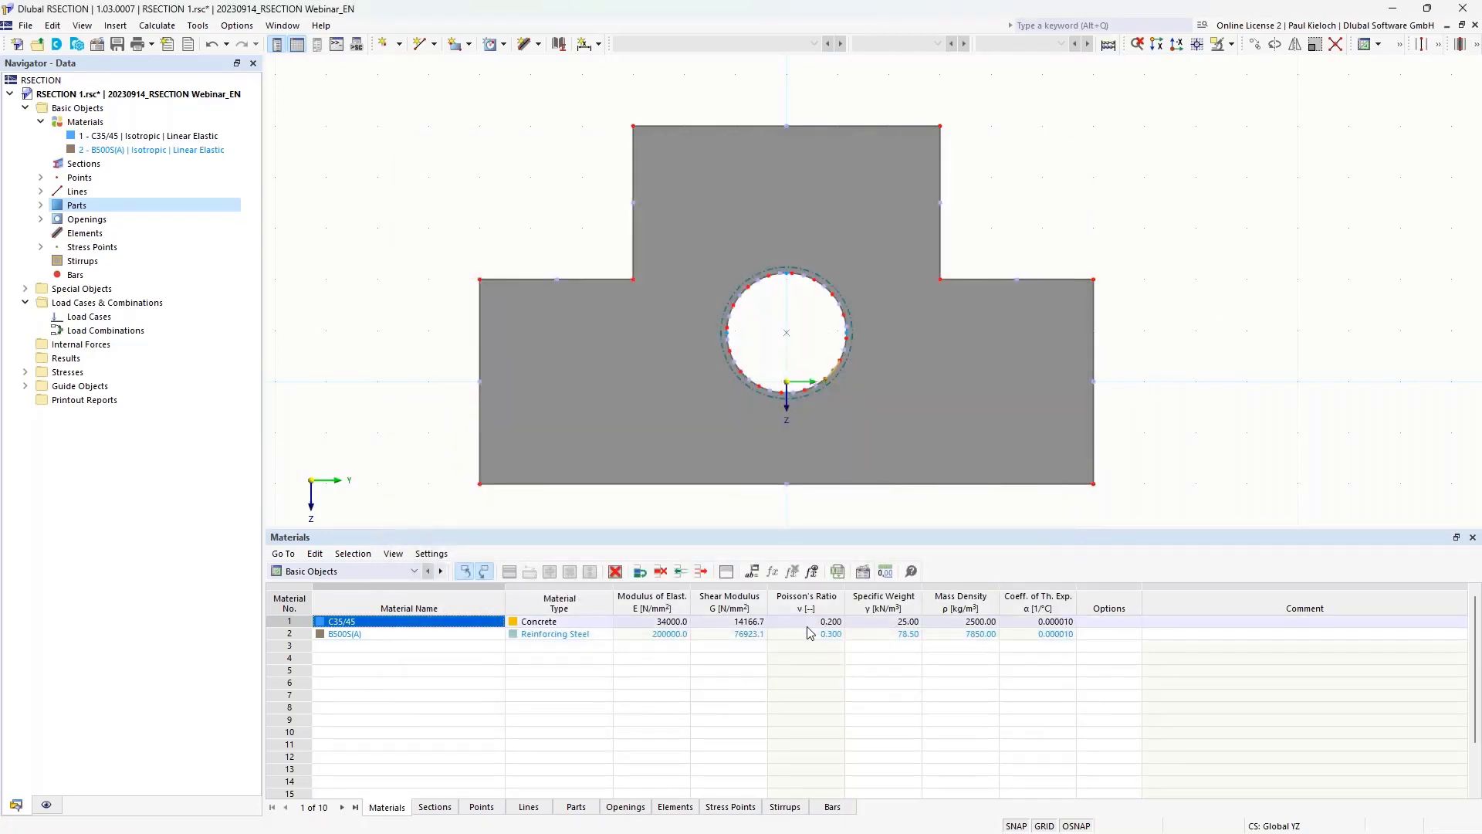
Step: Change the line type of all the opening's arc segments, lines 9 to 24, from Arc to Polyline
left_click(528, 807)
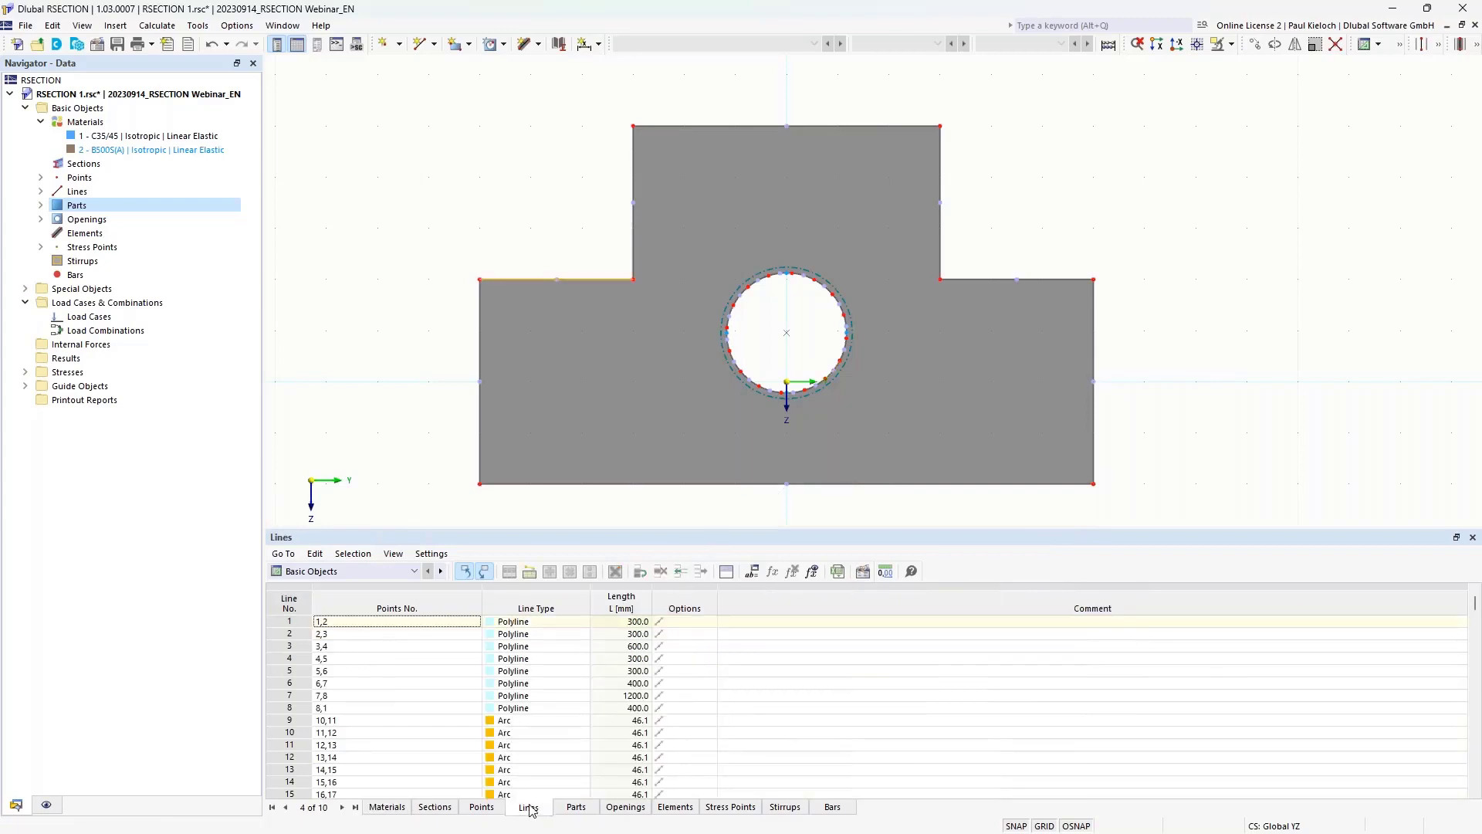
left_click(523, 722)
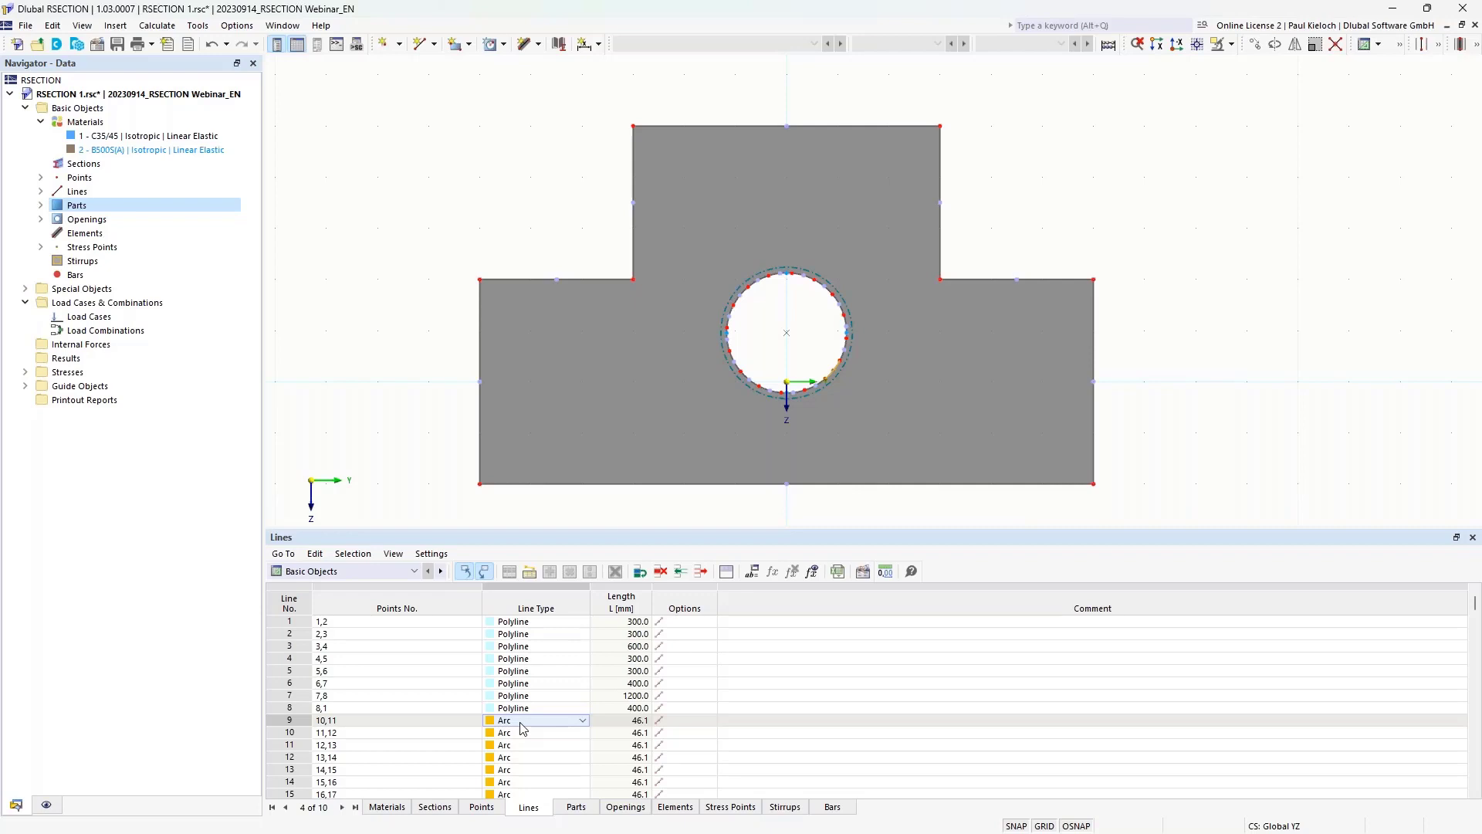
key("F8")
key("F8")
key("F8")
key("F8")
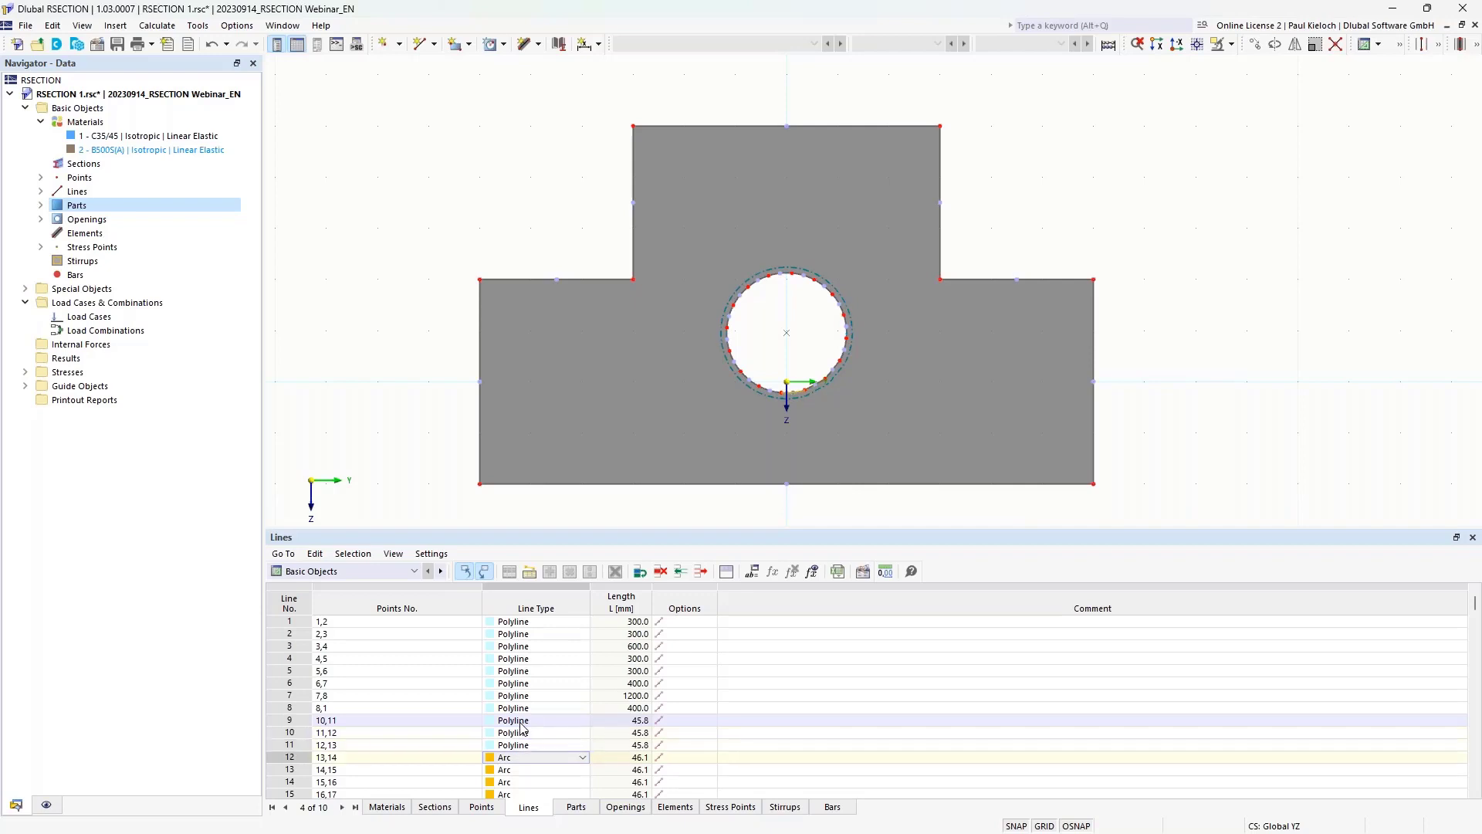
key("F8")
key("F8")
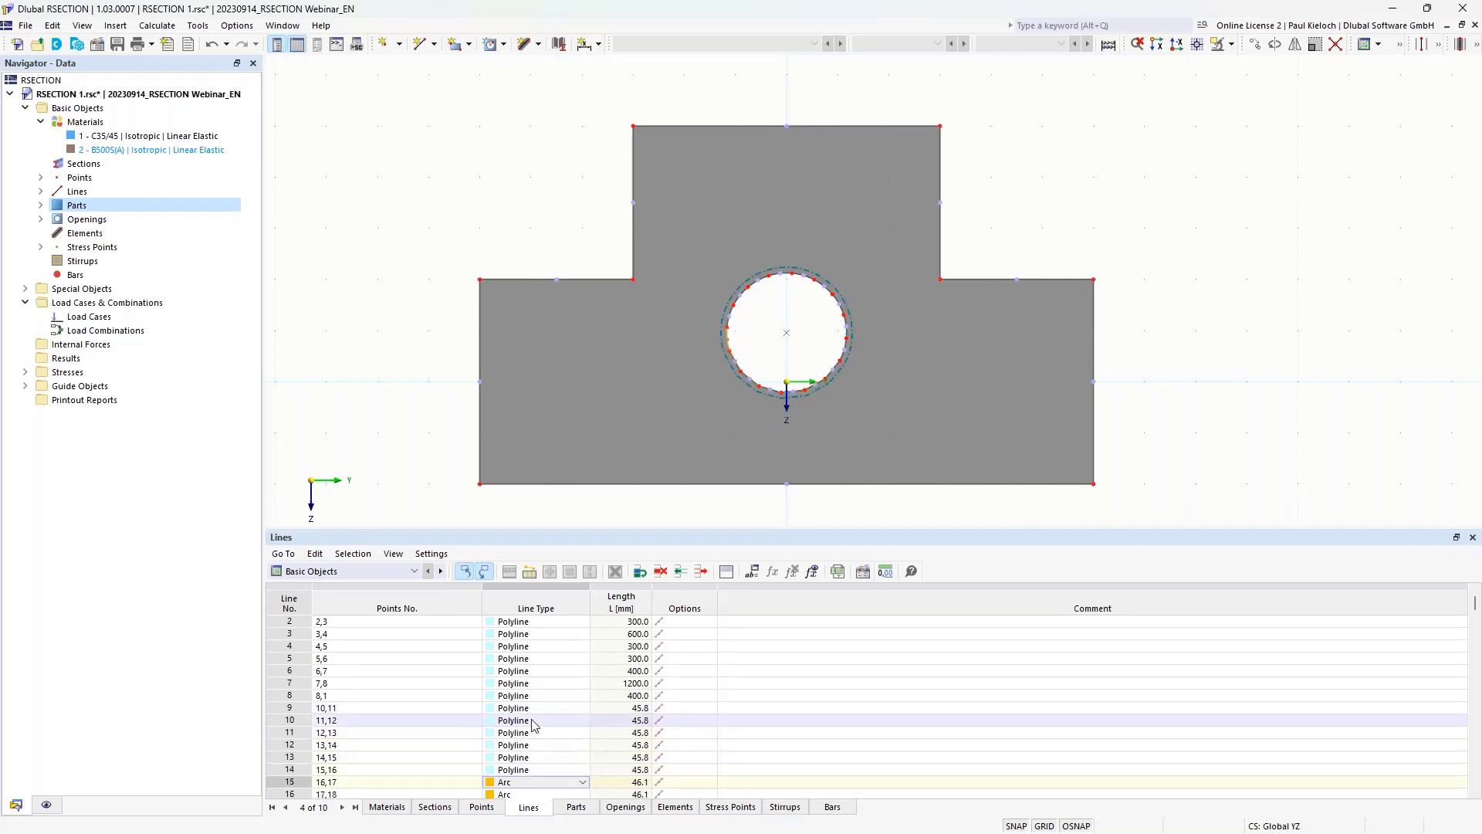
scroll(529, 726, "down", 4)
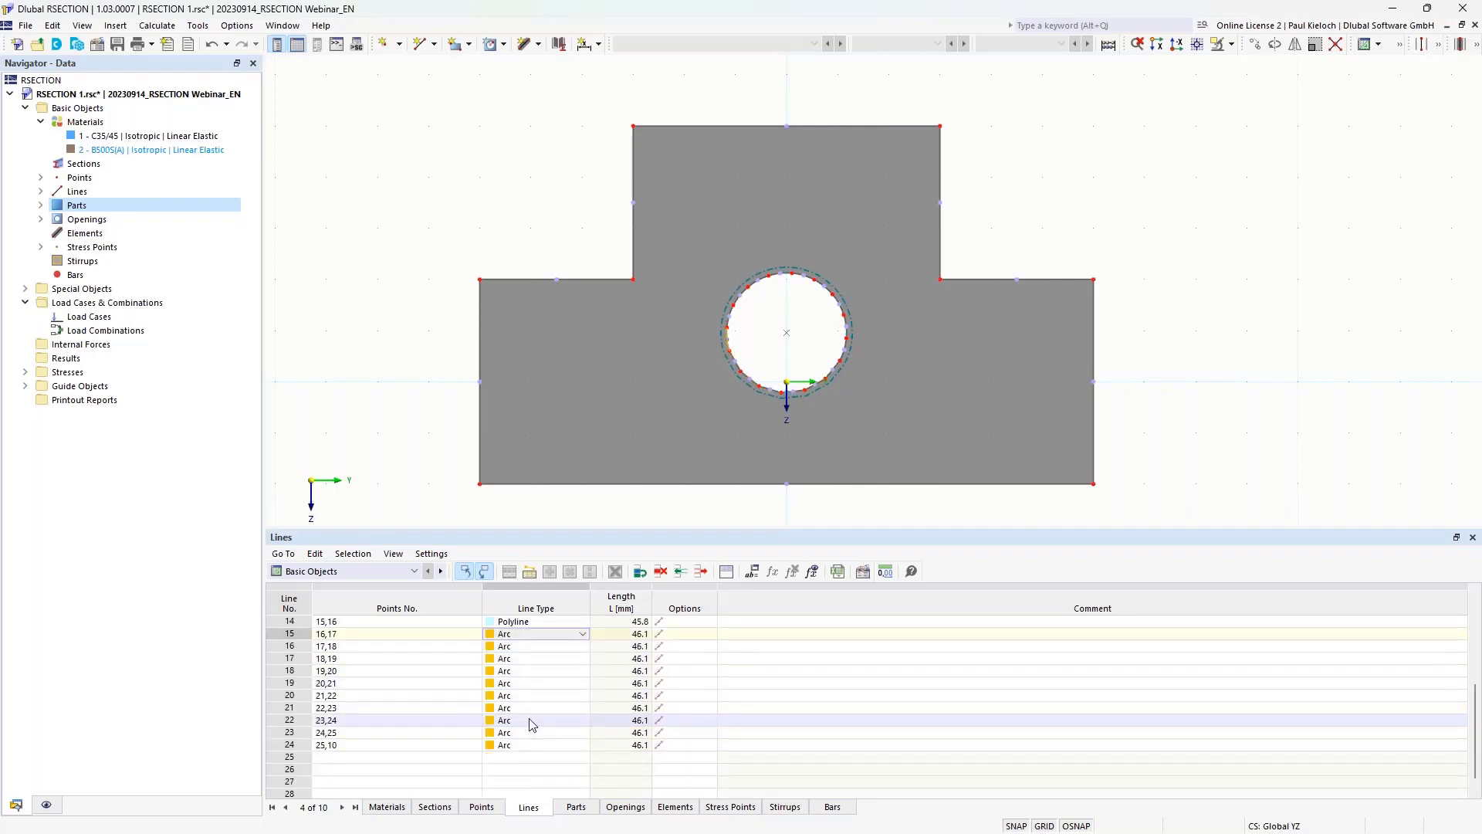
key("F8")
key("F8")
key("F8")
key("F8")
key("F8")
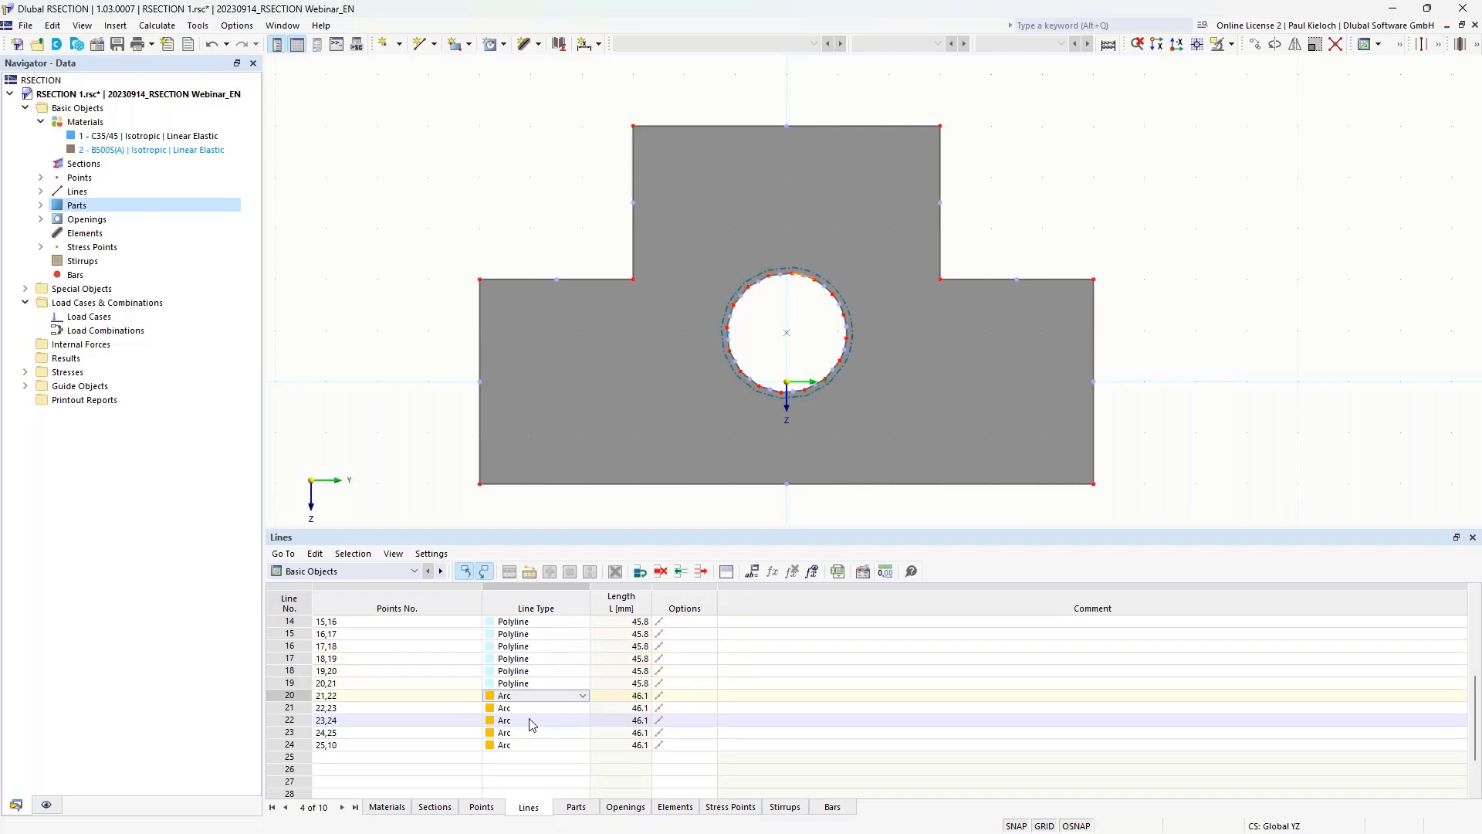
key("F8")
key("F8")
key("F8")
key("F8")
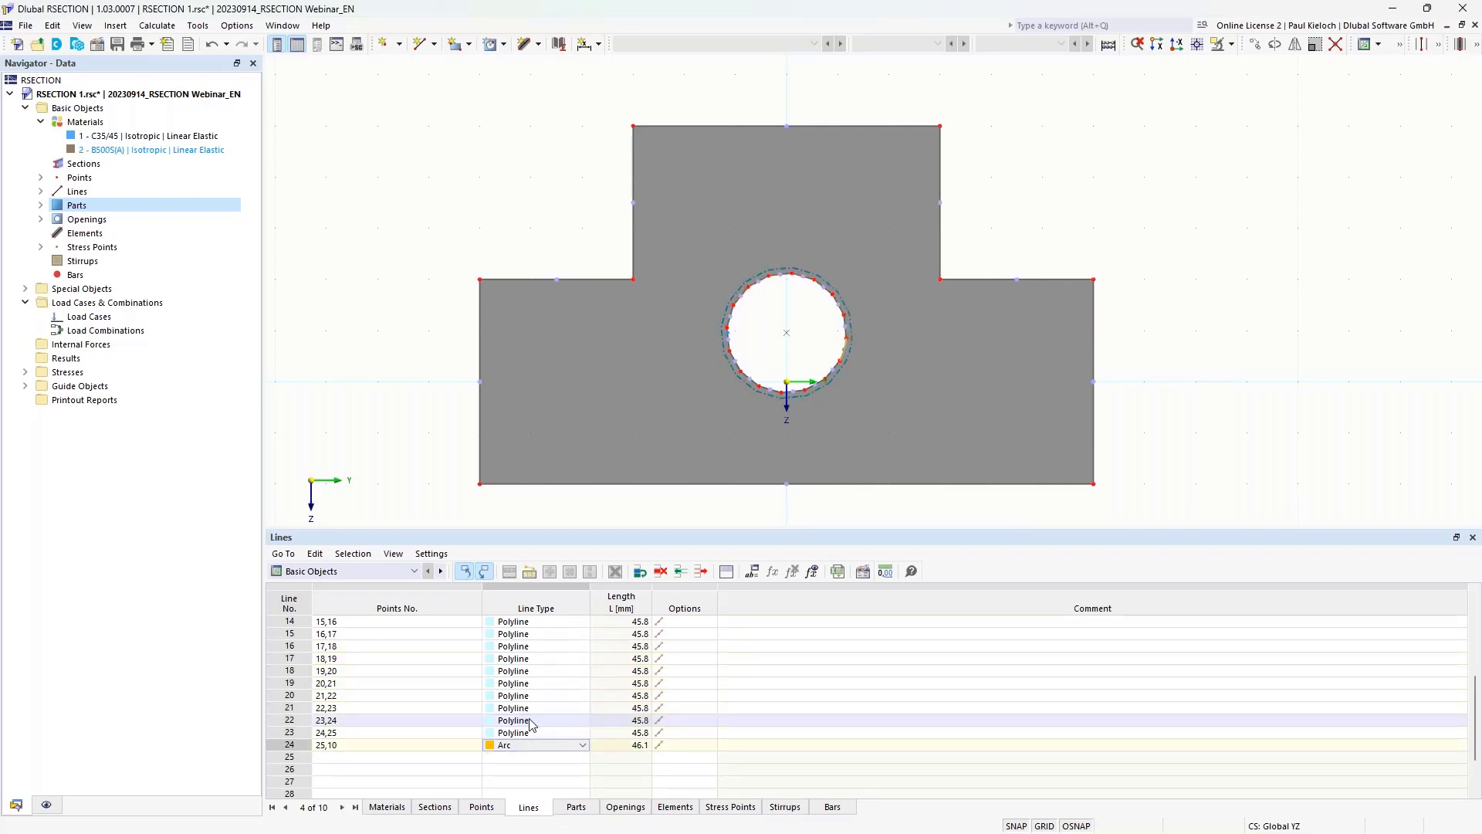
key("F8")
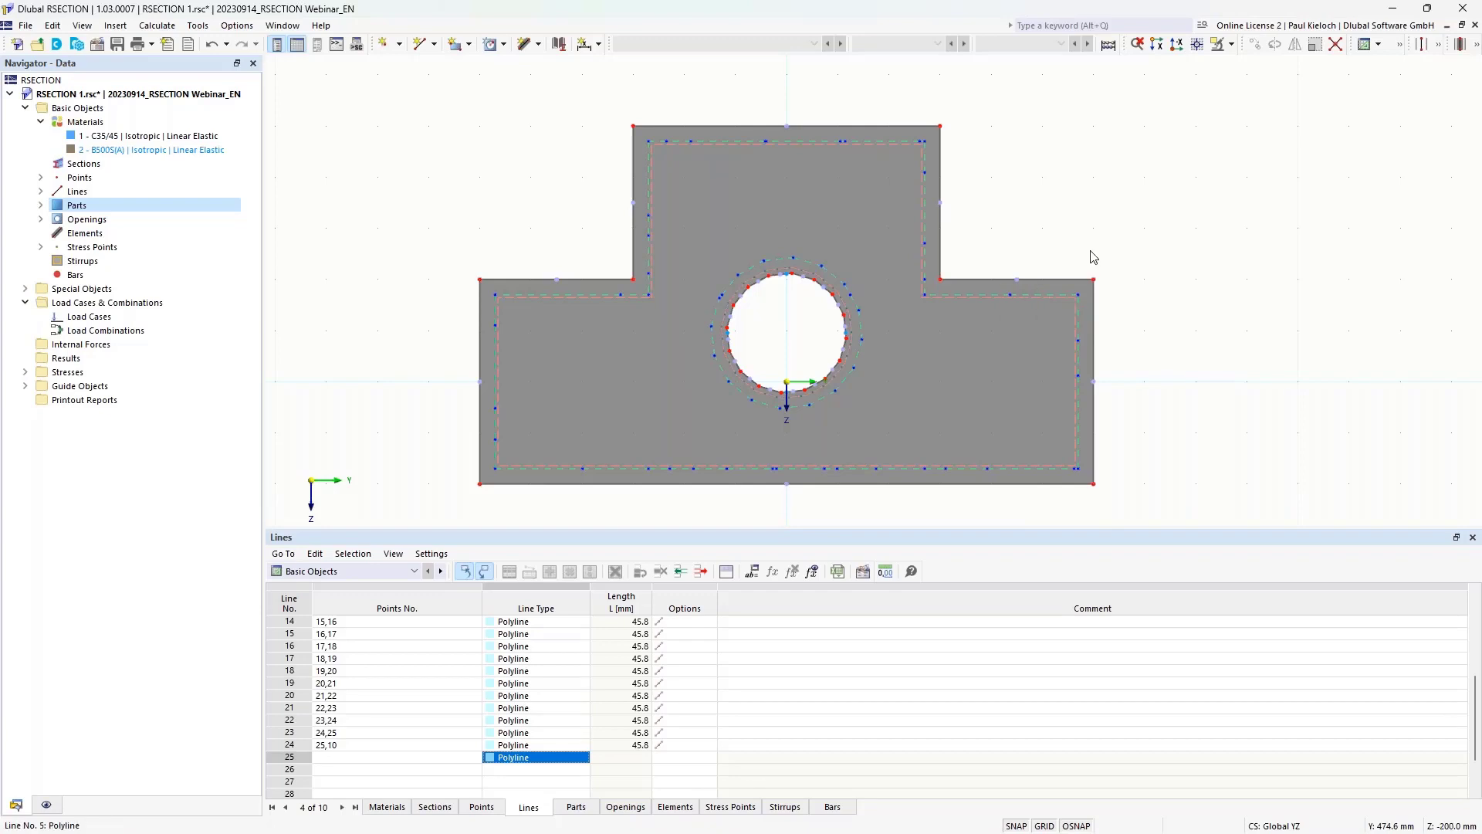
Step: Save the stepped cross-section model and close it
middle_click_drag(1200, 305, 1207, 294)
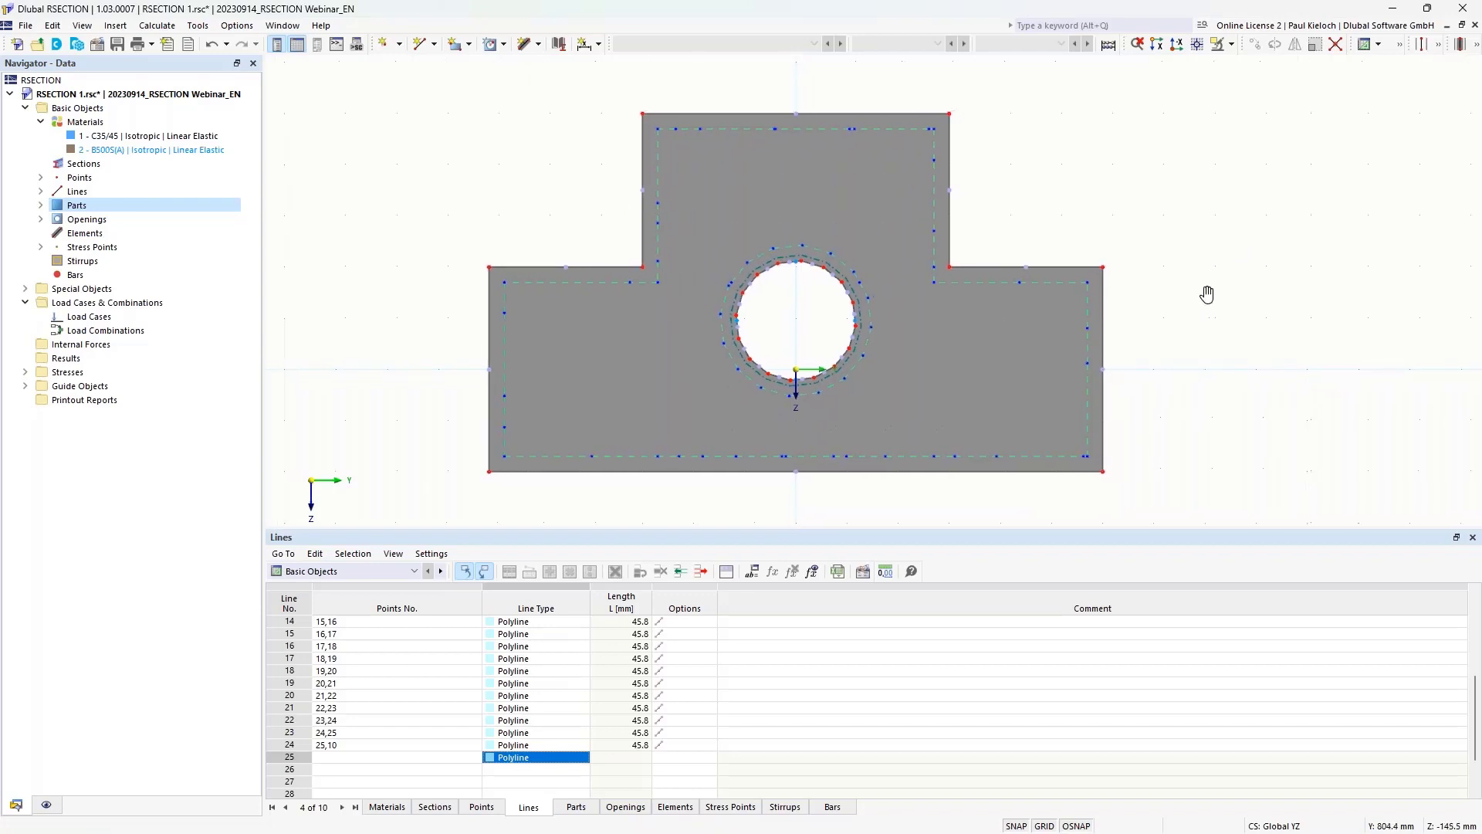
middle_click_drag(528, 162, 480, 167)
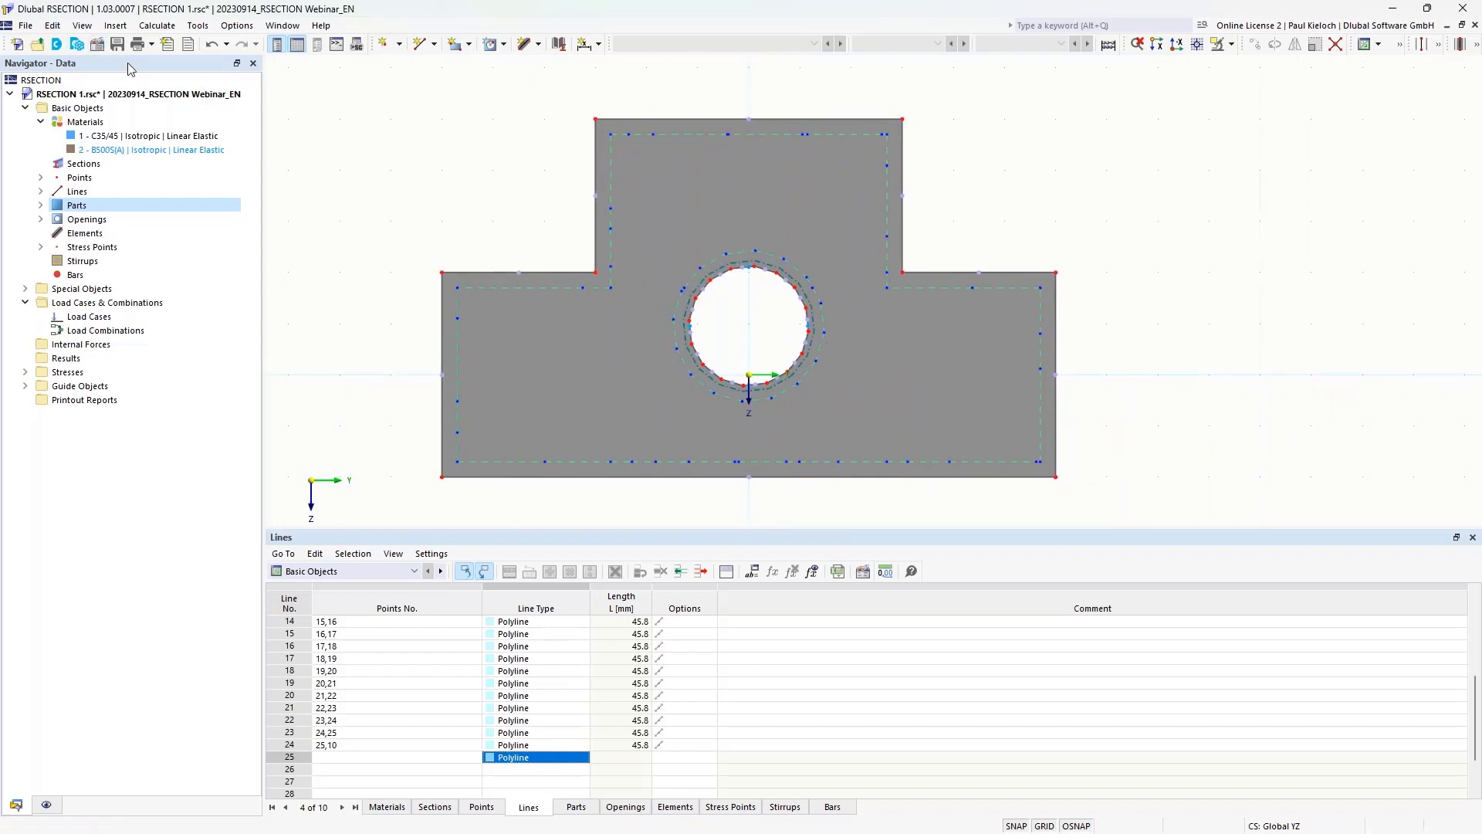
key("ctrl+s")
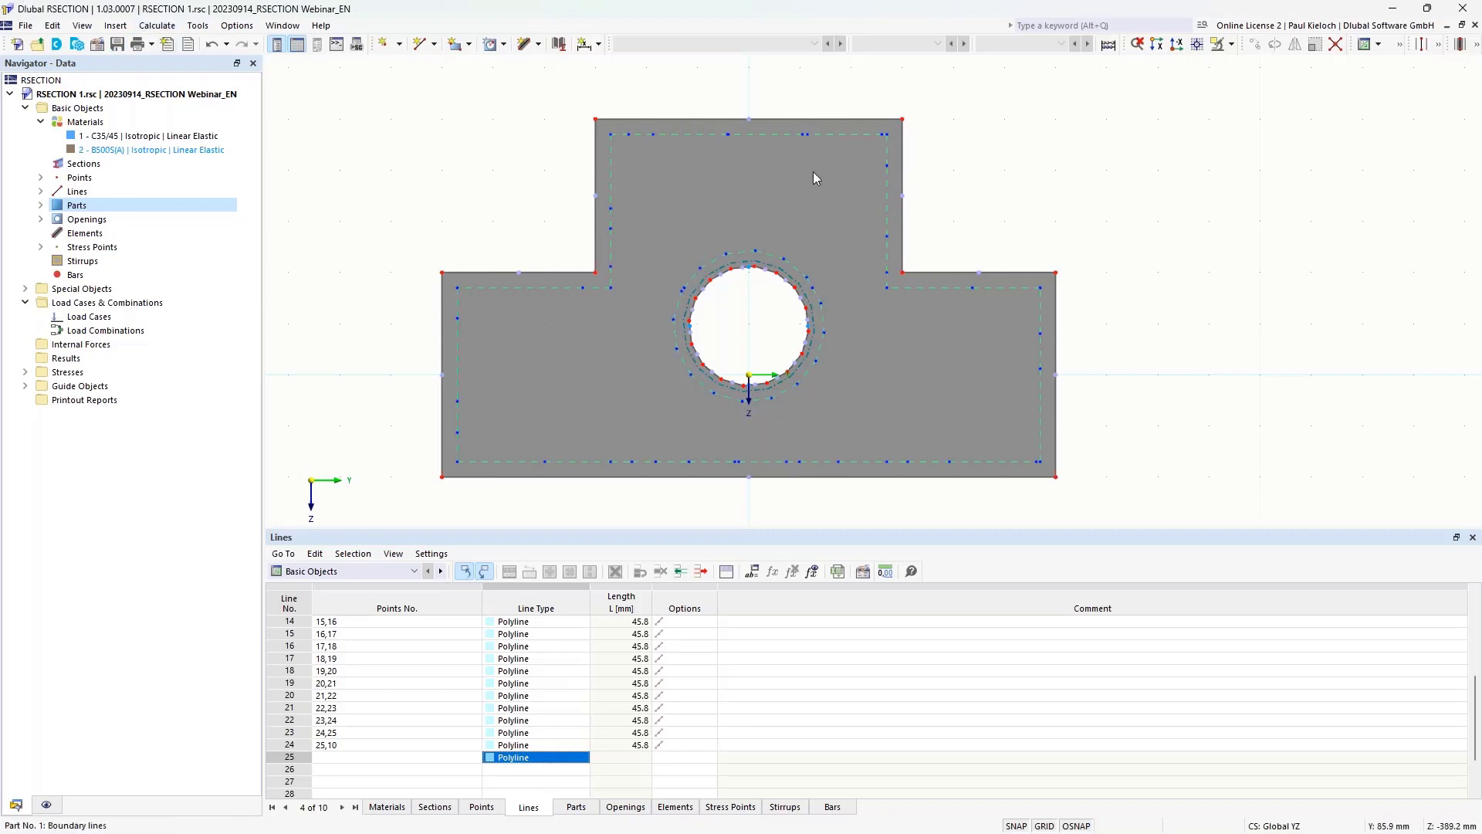
left_click(1475, 25)
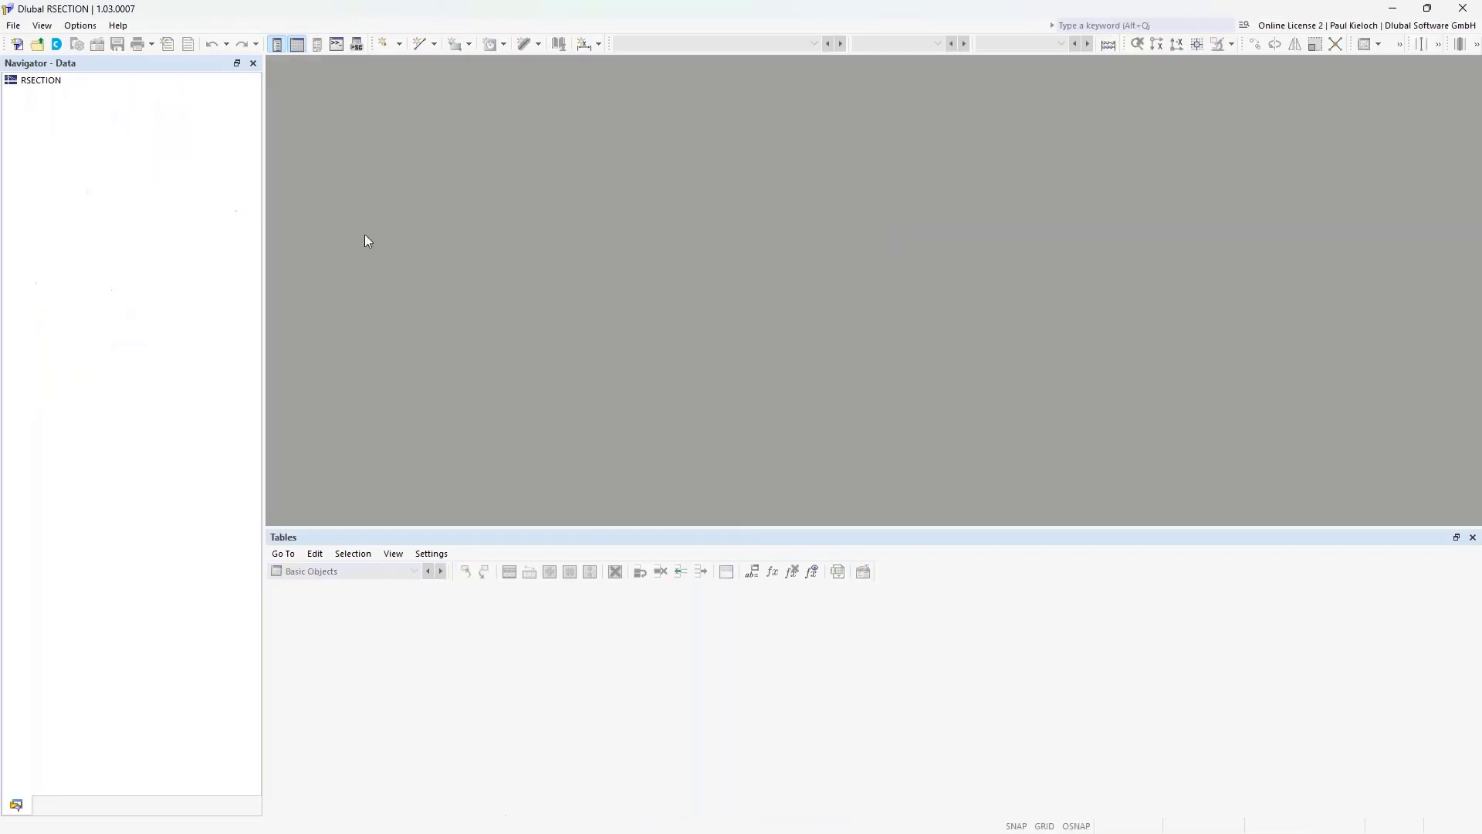
Step: Import the DXF file Bridge-Cross-Section from the 20230914_RSECTION Webinar_EN folder
left_click(14, 28)
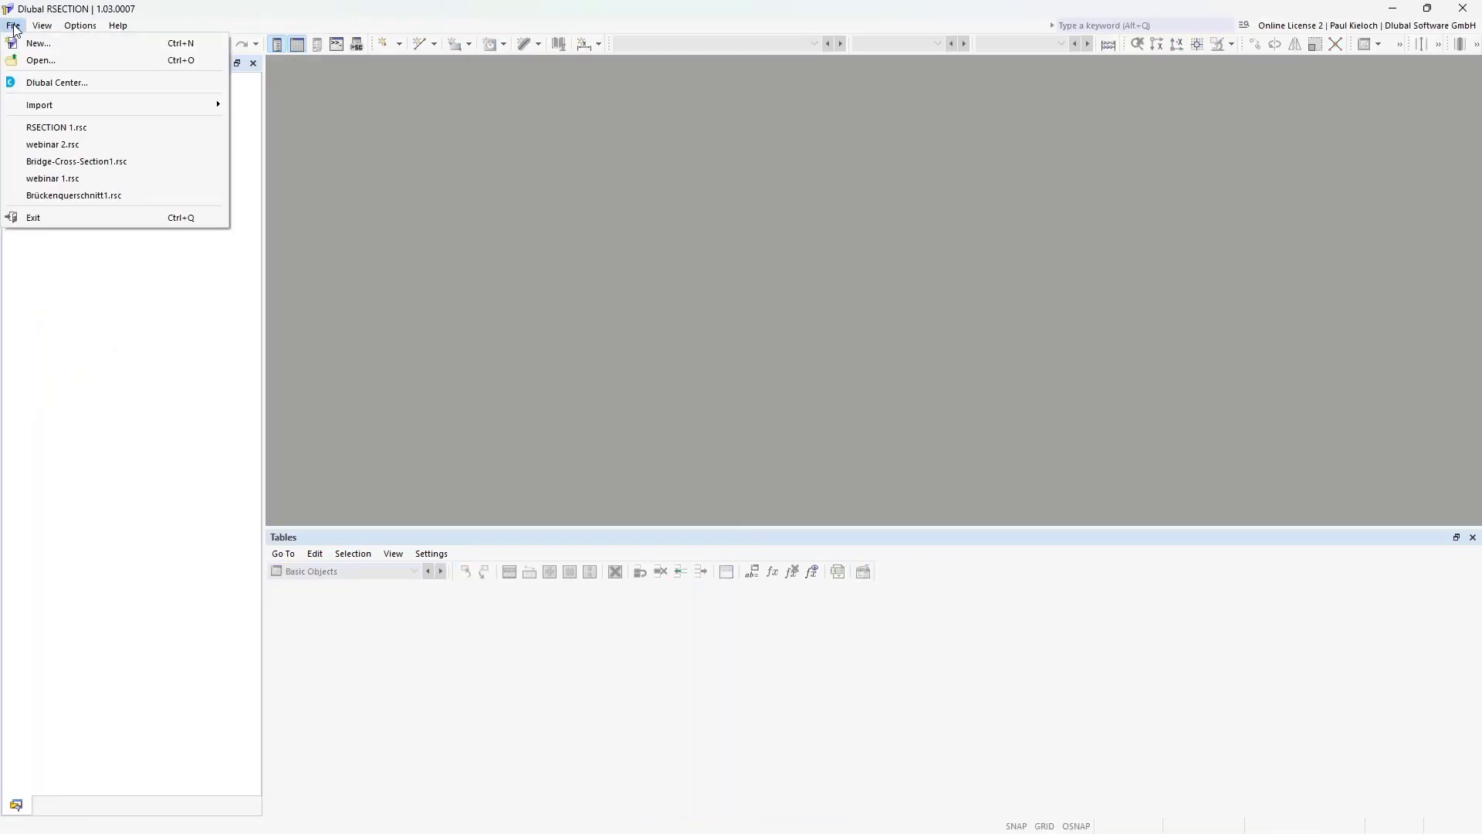
mouse_move(71, 103)
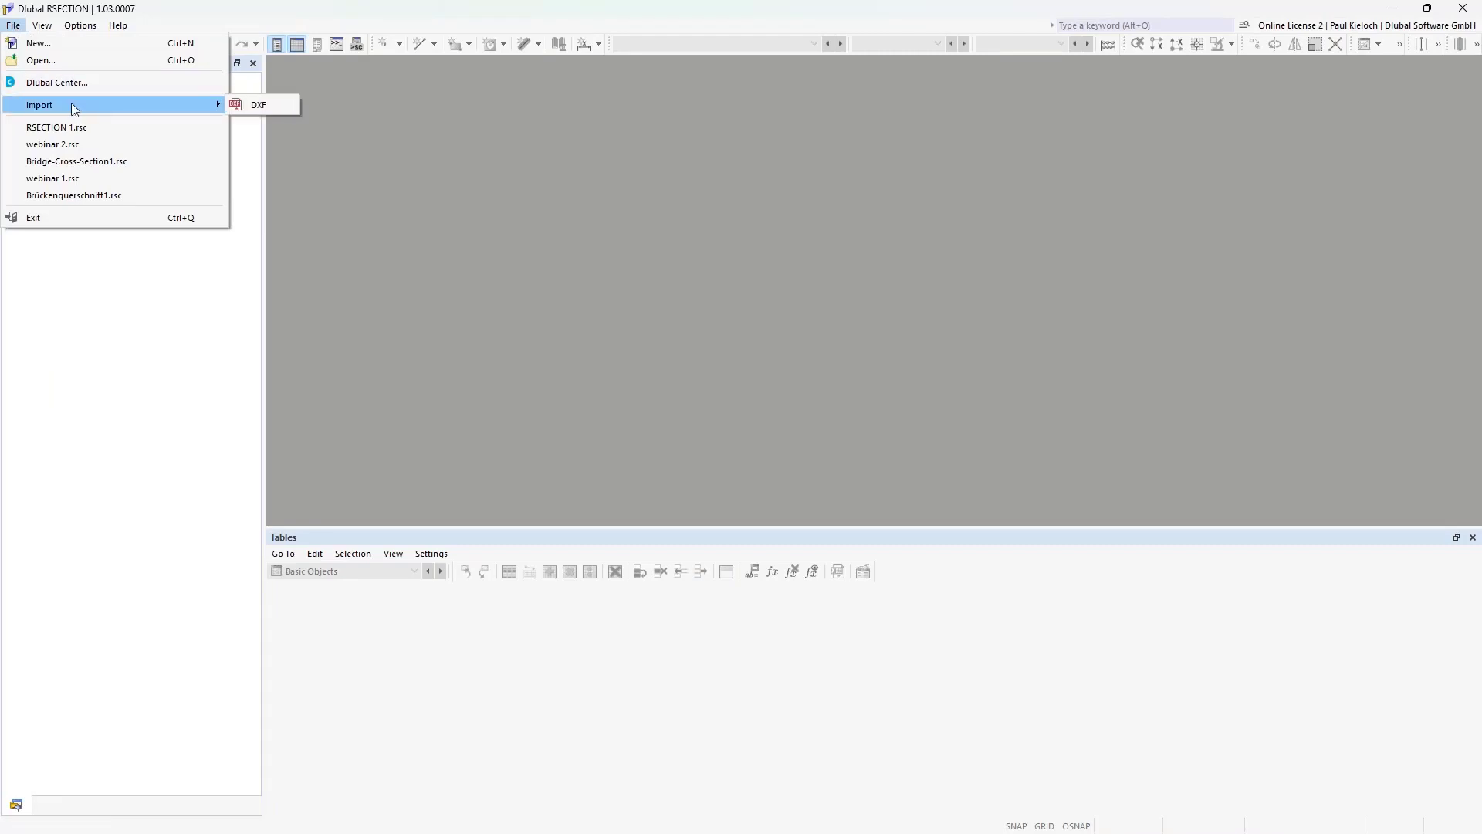
left_click(276, 105)
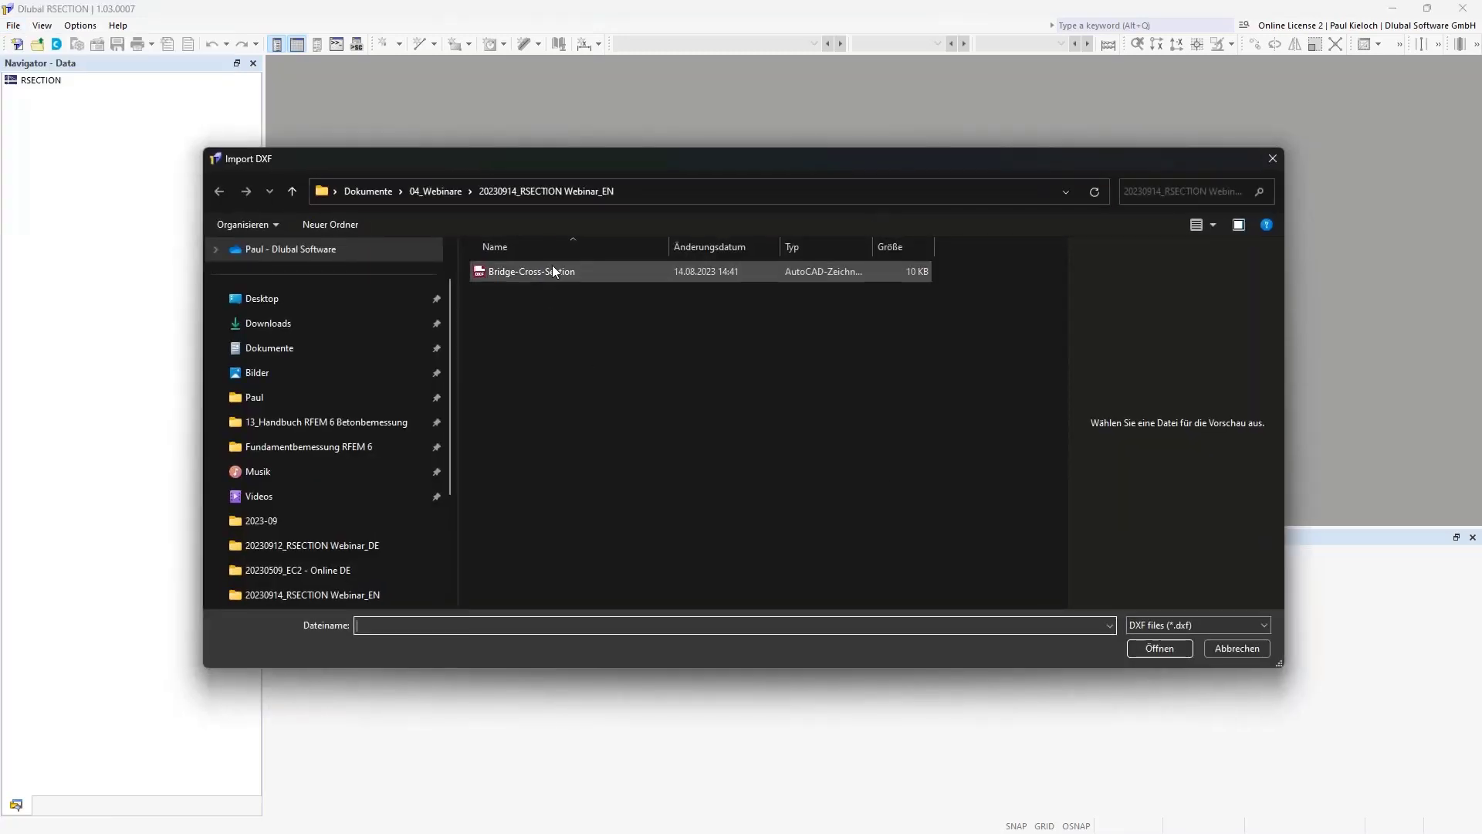
left_click(557, 274)
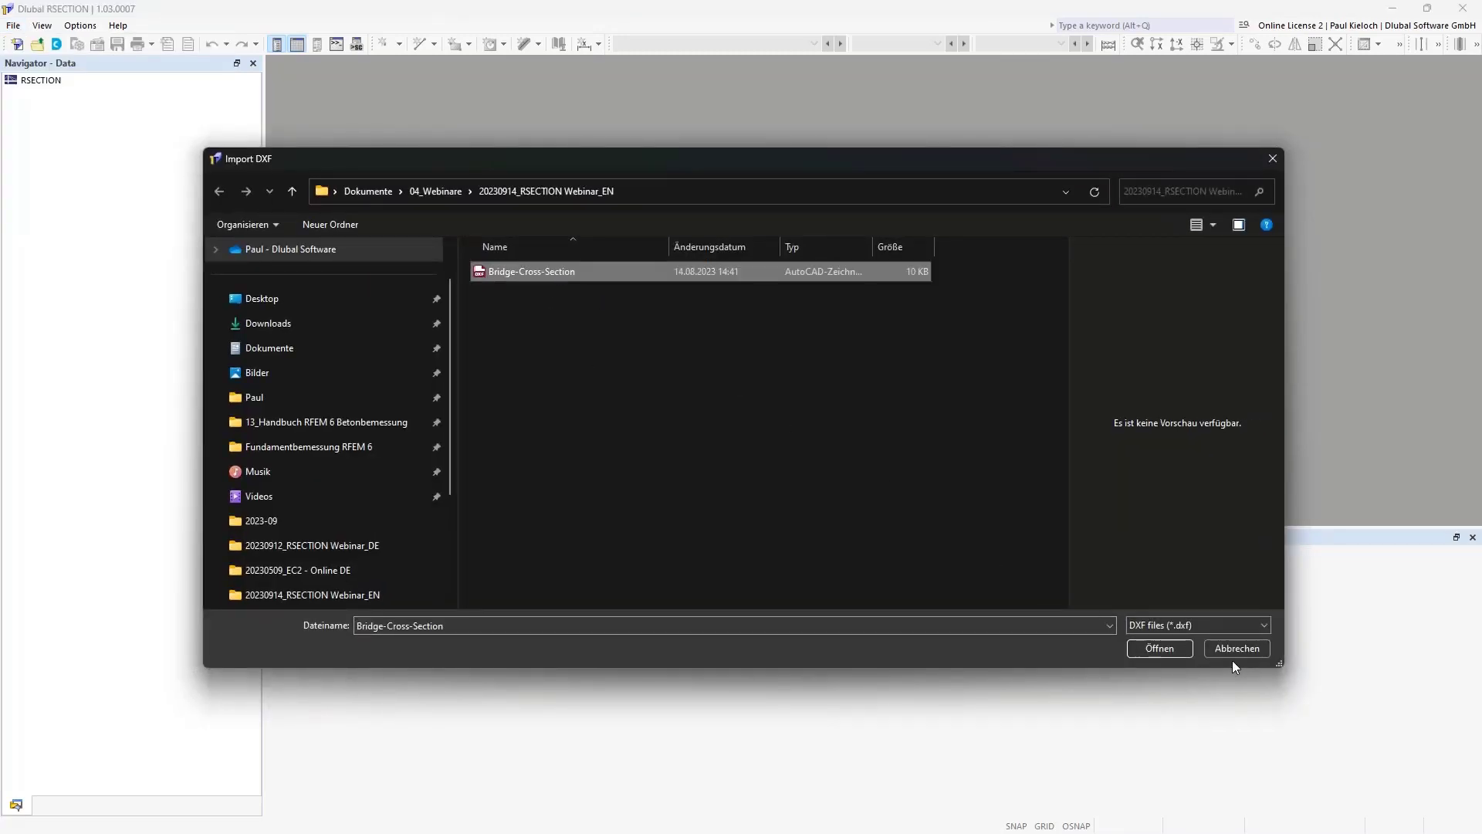
left_click(1160, 649)
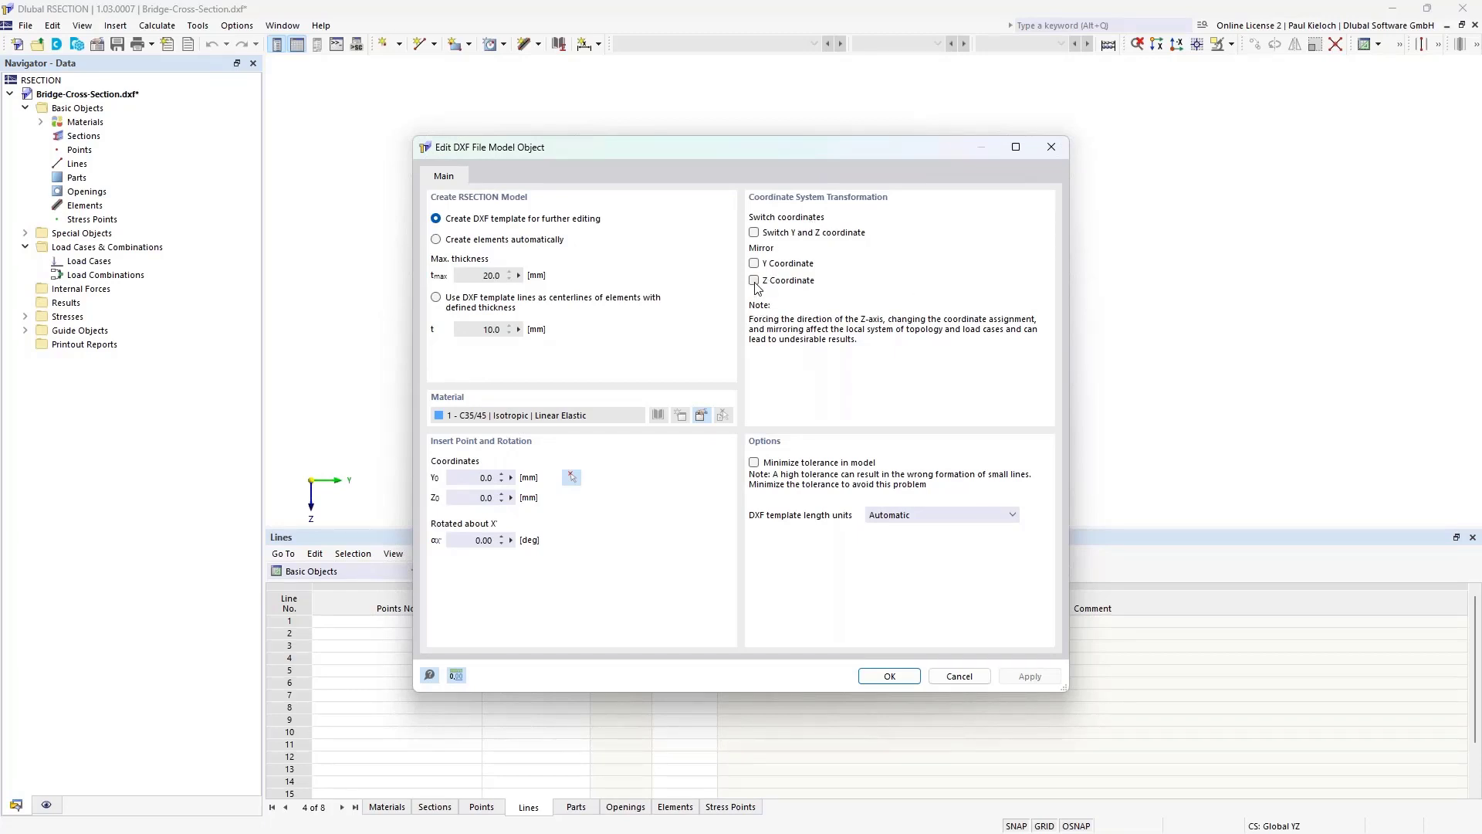
Step: Import the DXF template with the Z coordinate mirrored and length units in m, and dismiss the import log
left_click(805, 284)
left_click(957, 515)
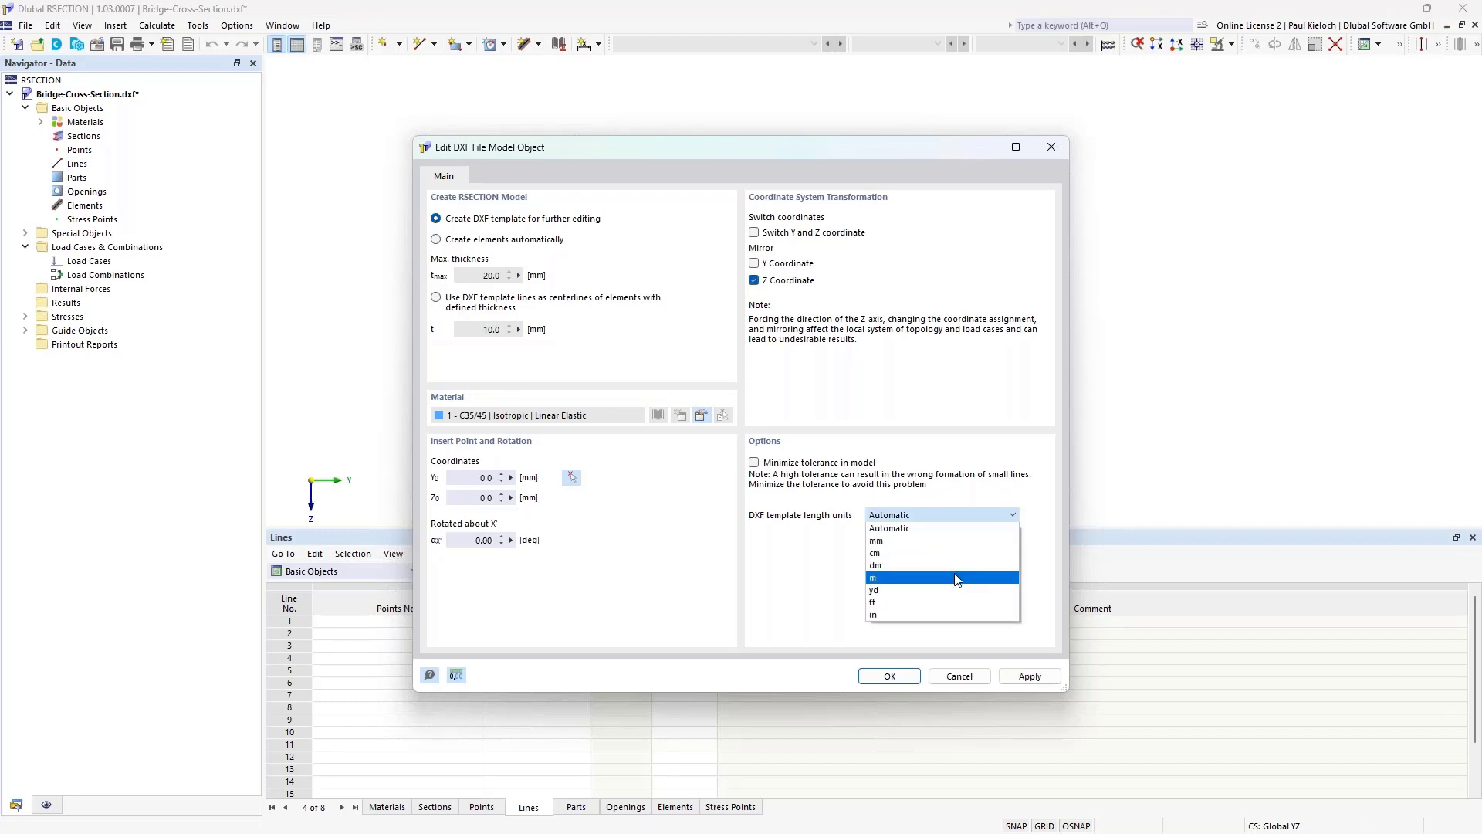
left_click(957, 578)
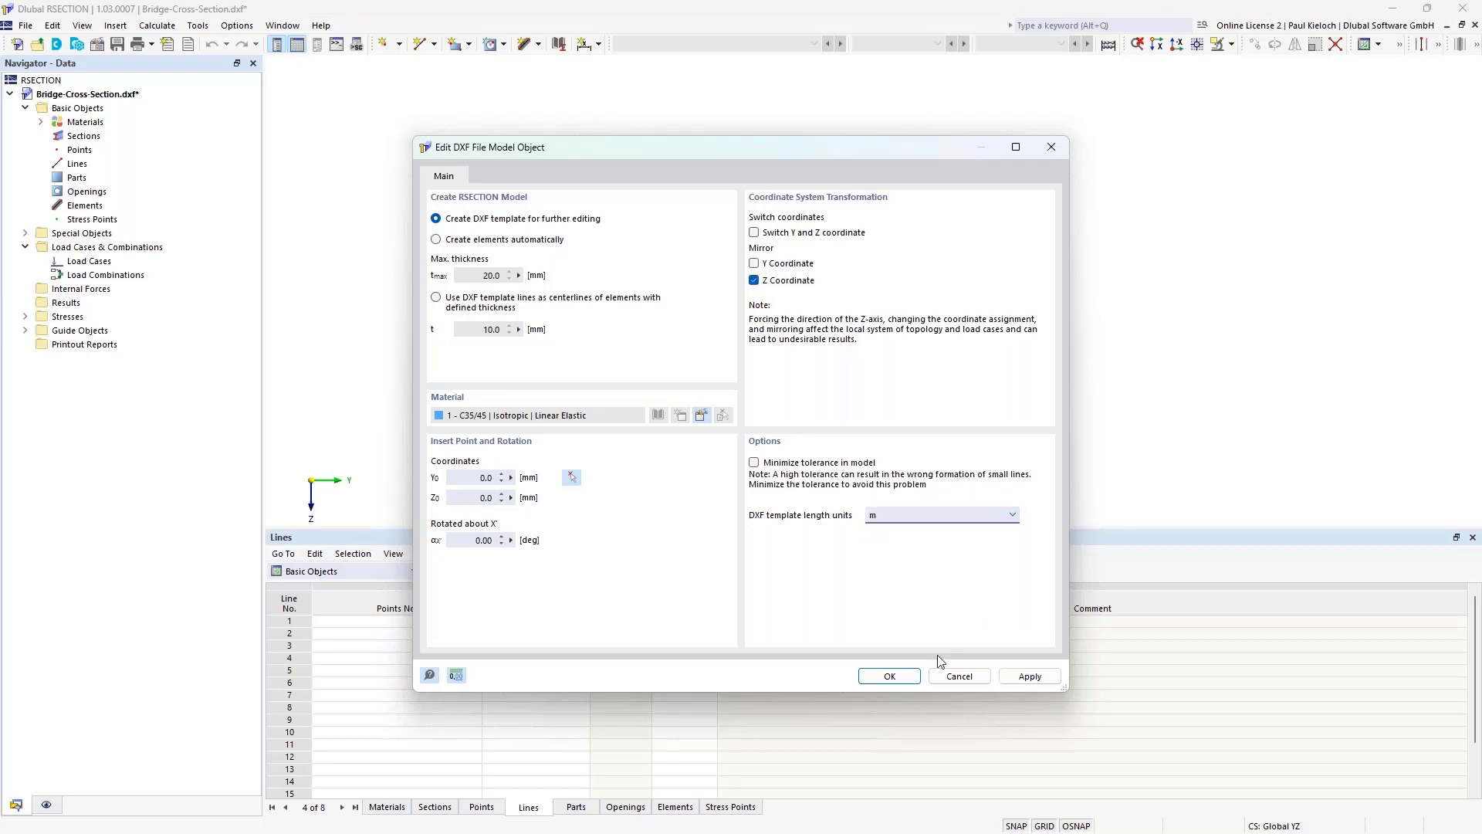
left_click(904, 679)
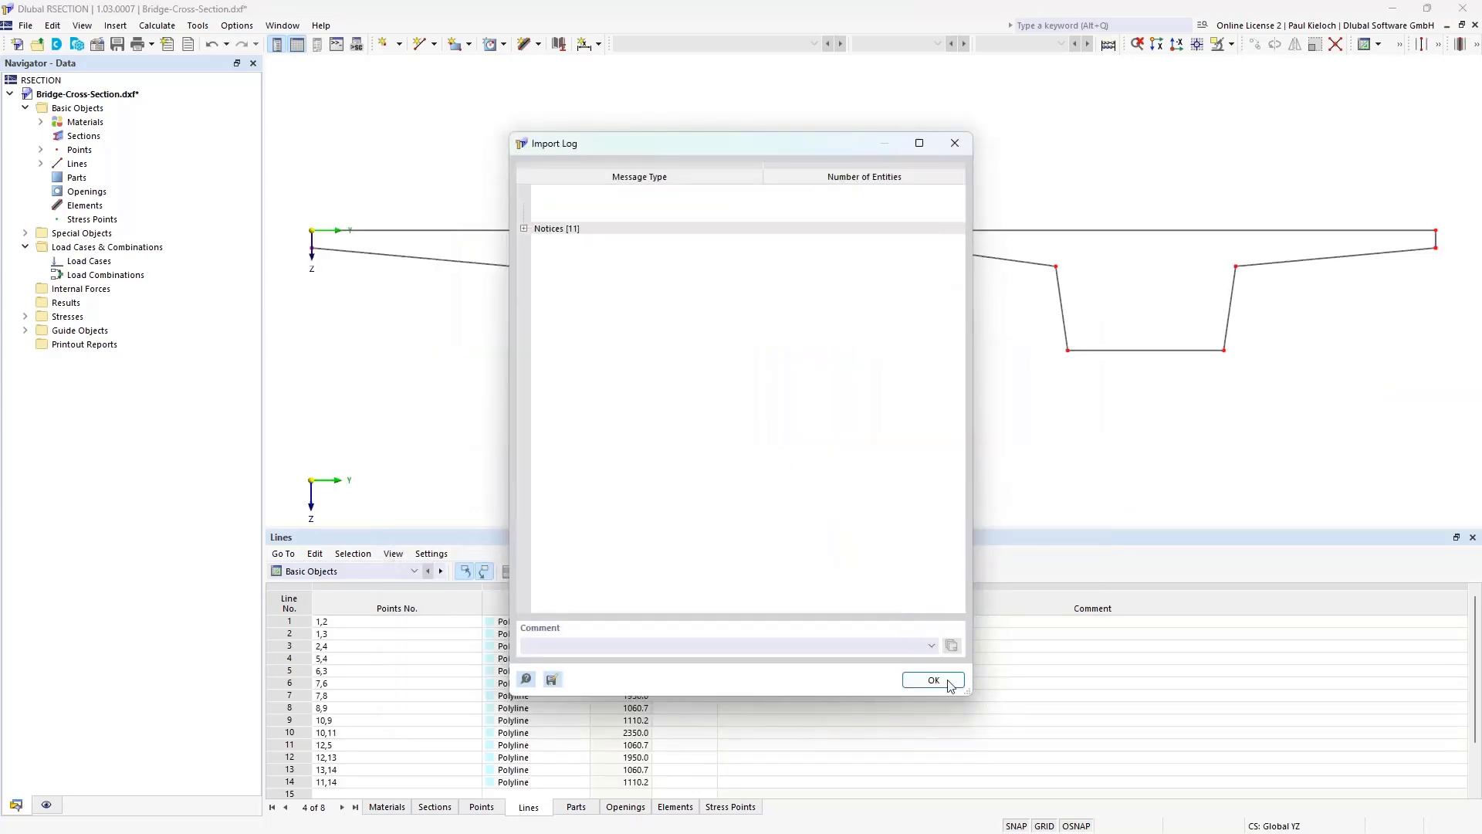
left_click(954, 142)
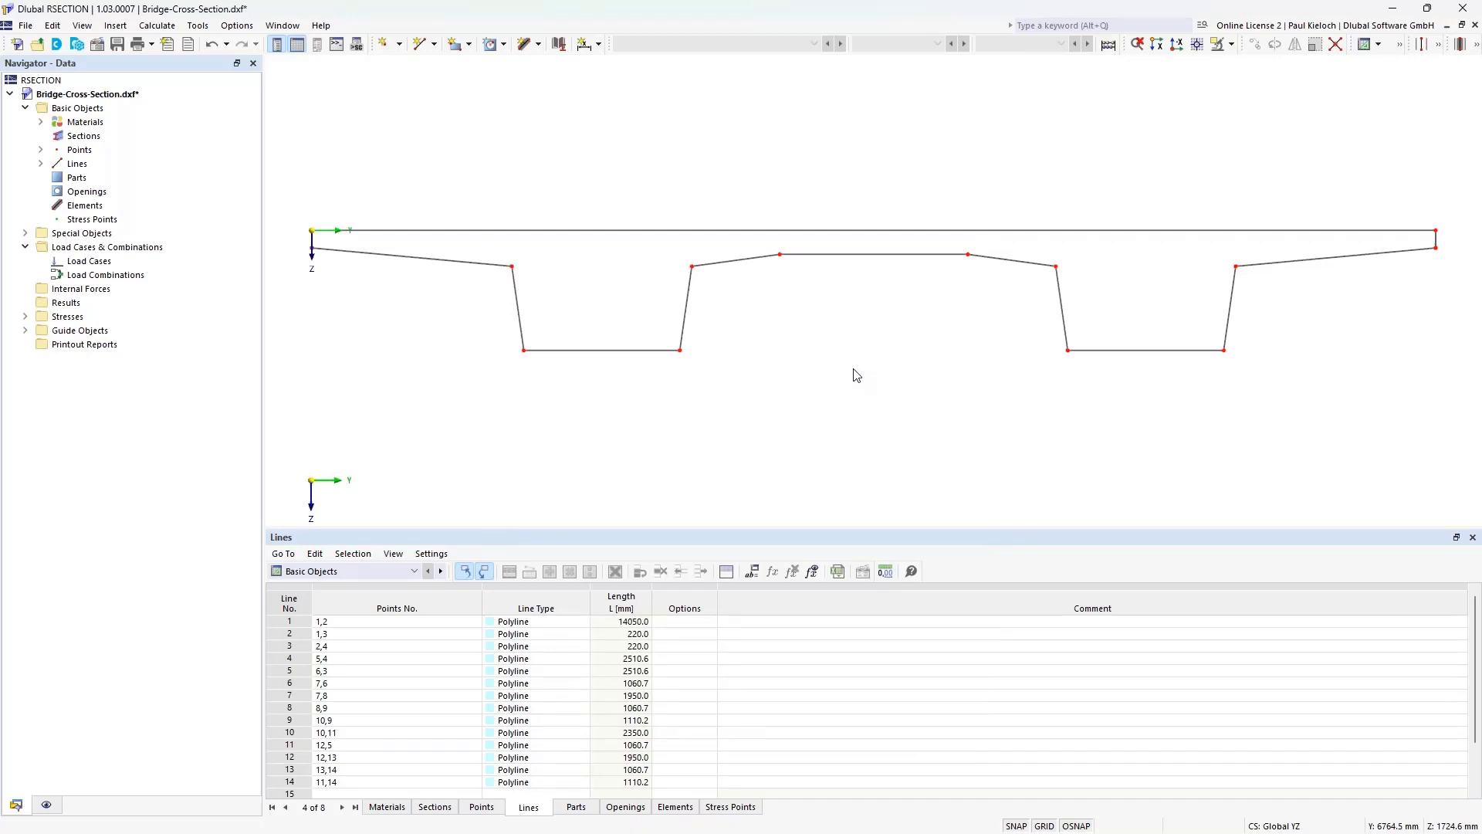
Step: Create a new part of material C35/45 using all imported bridge outline lines as its boundary
scroll(853, 376, "down", 1)
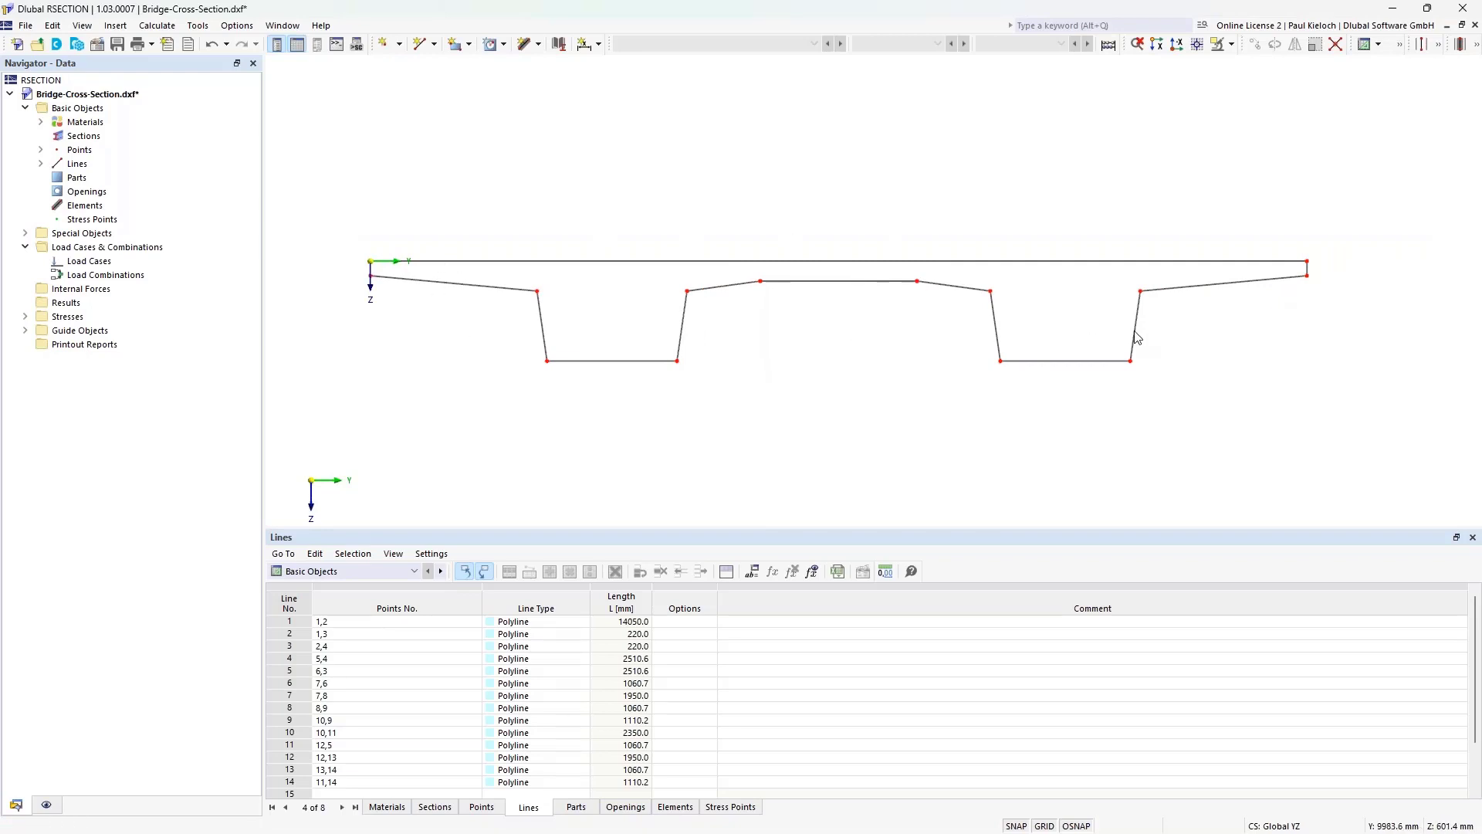
right_click(78, 179)
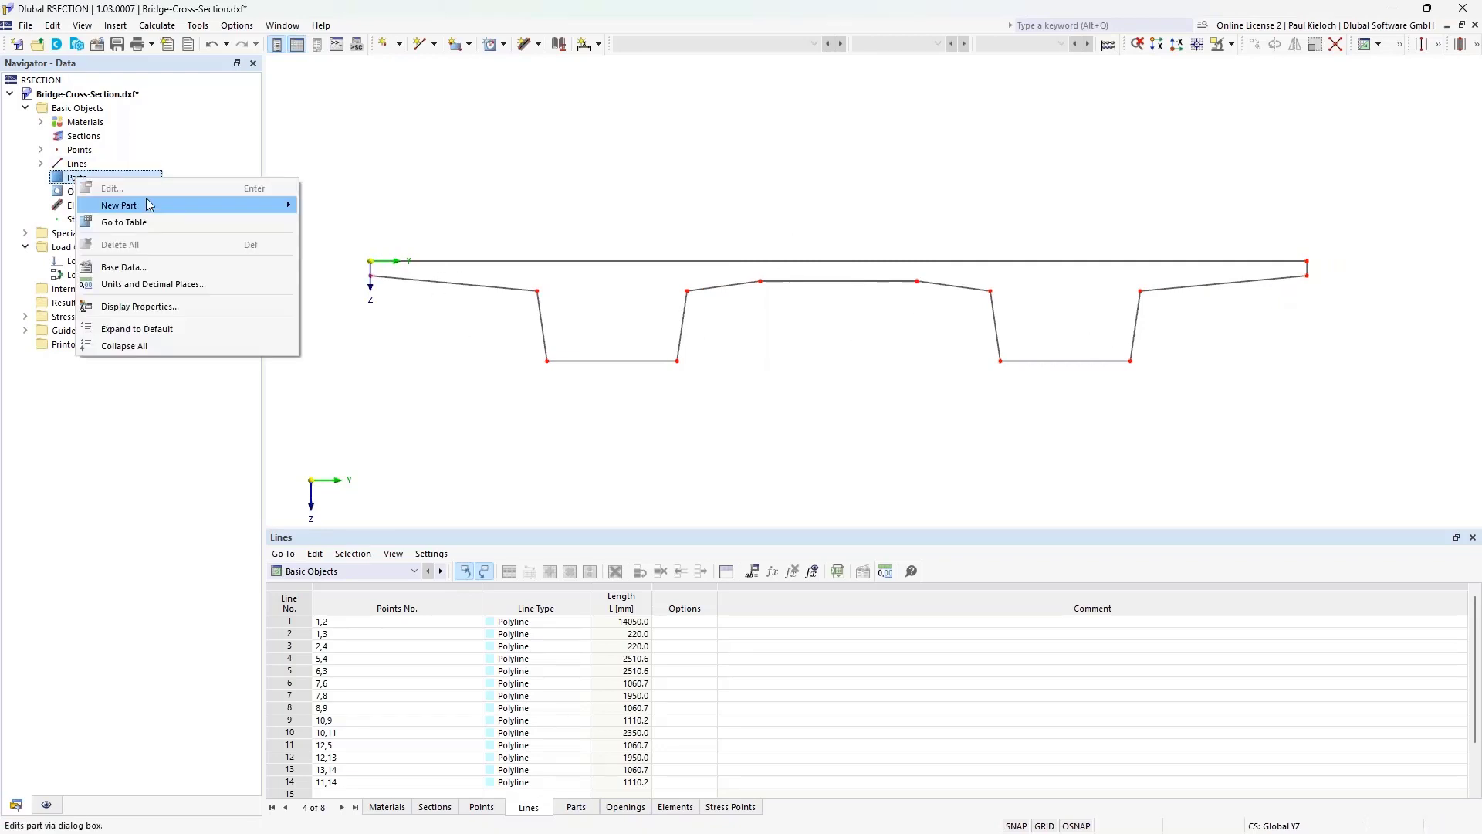
mouse_move(193, 206)
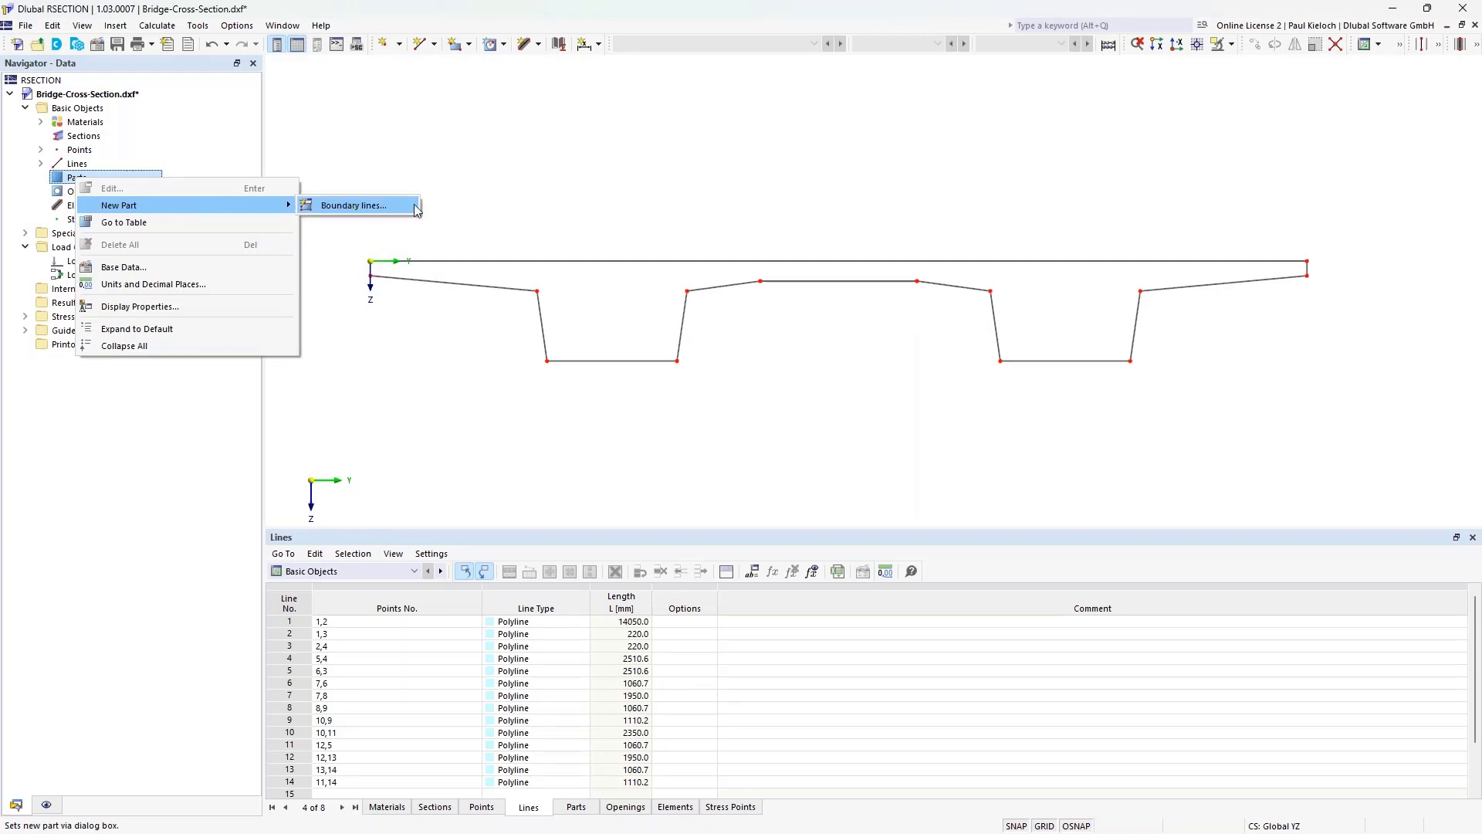
left_click(416, 208)
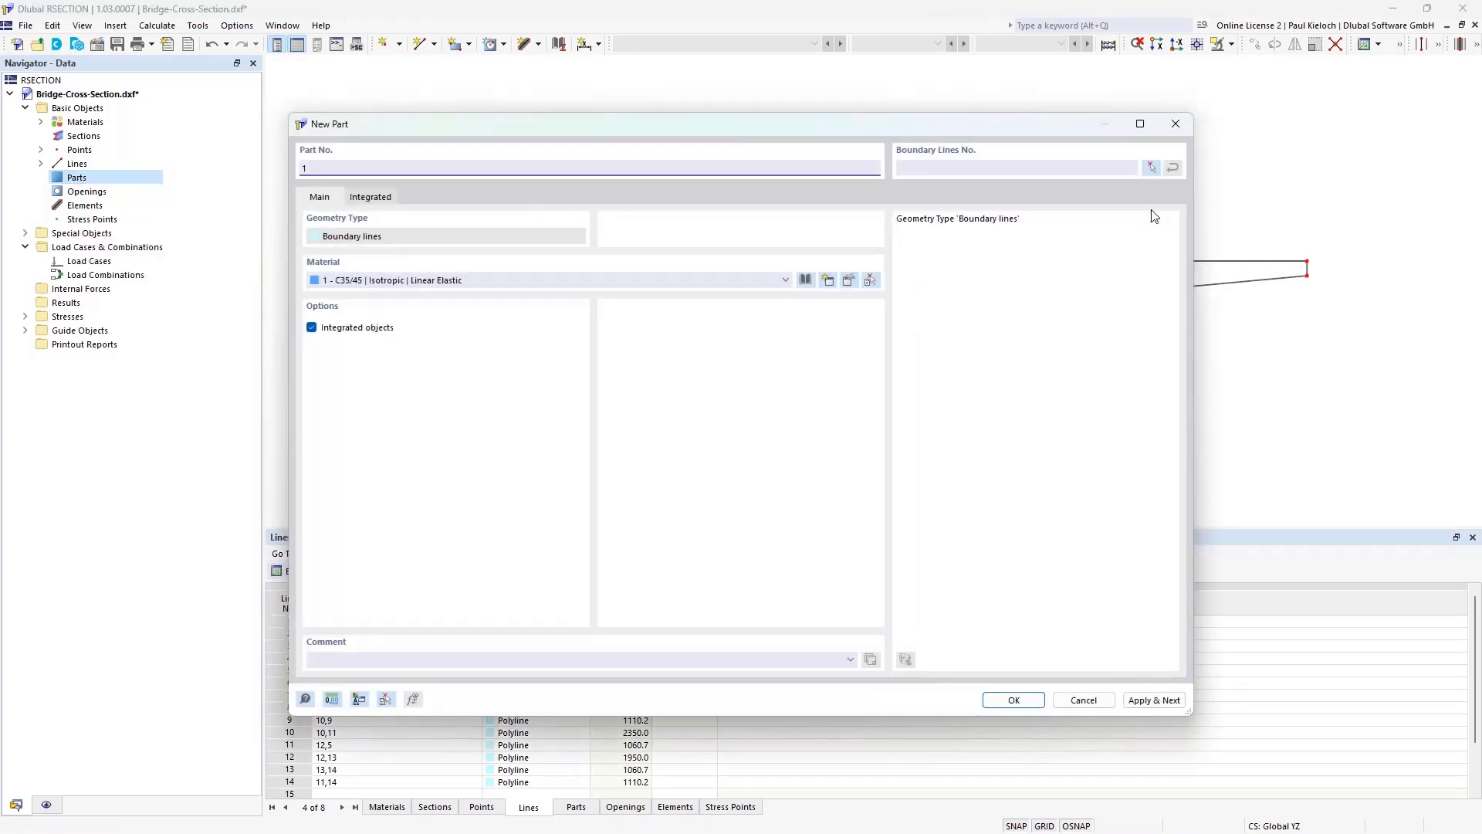
left_click(1151, 169)
left_click_drag(362, 223, 1399, 411)
left_click(230, 225)
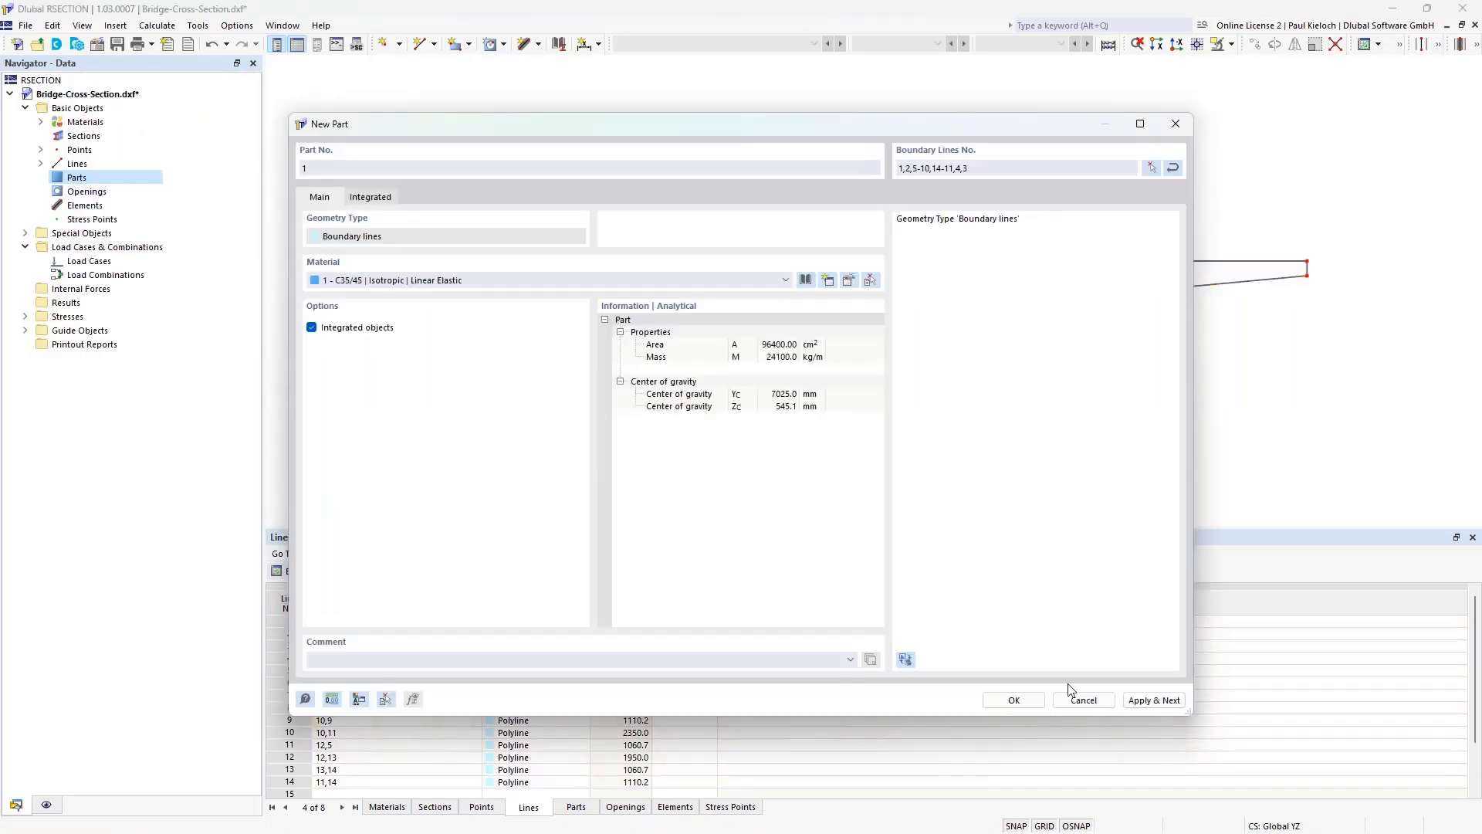
left_click(1017, 699)
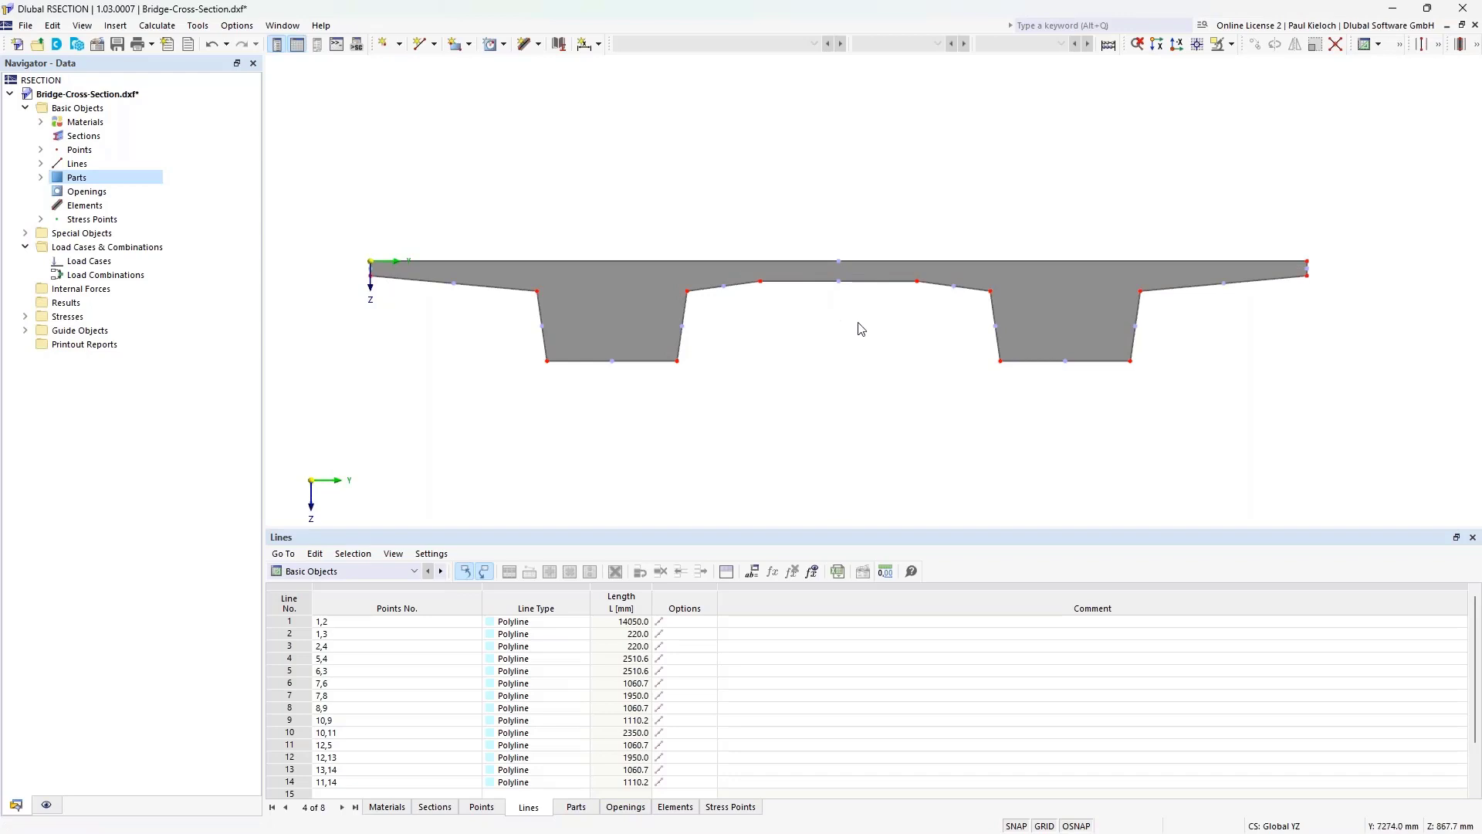
Step: Save the bridge model under the name RSECTION 2 in the 20230914_RSECTION Webinar_EN folder
left_click(28, 26)
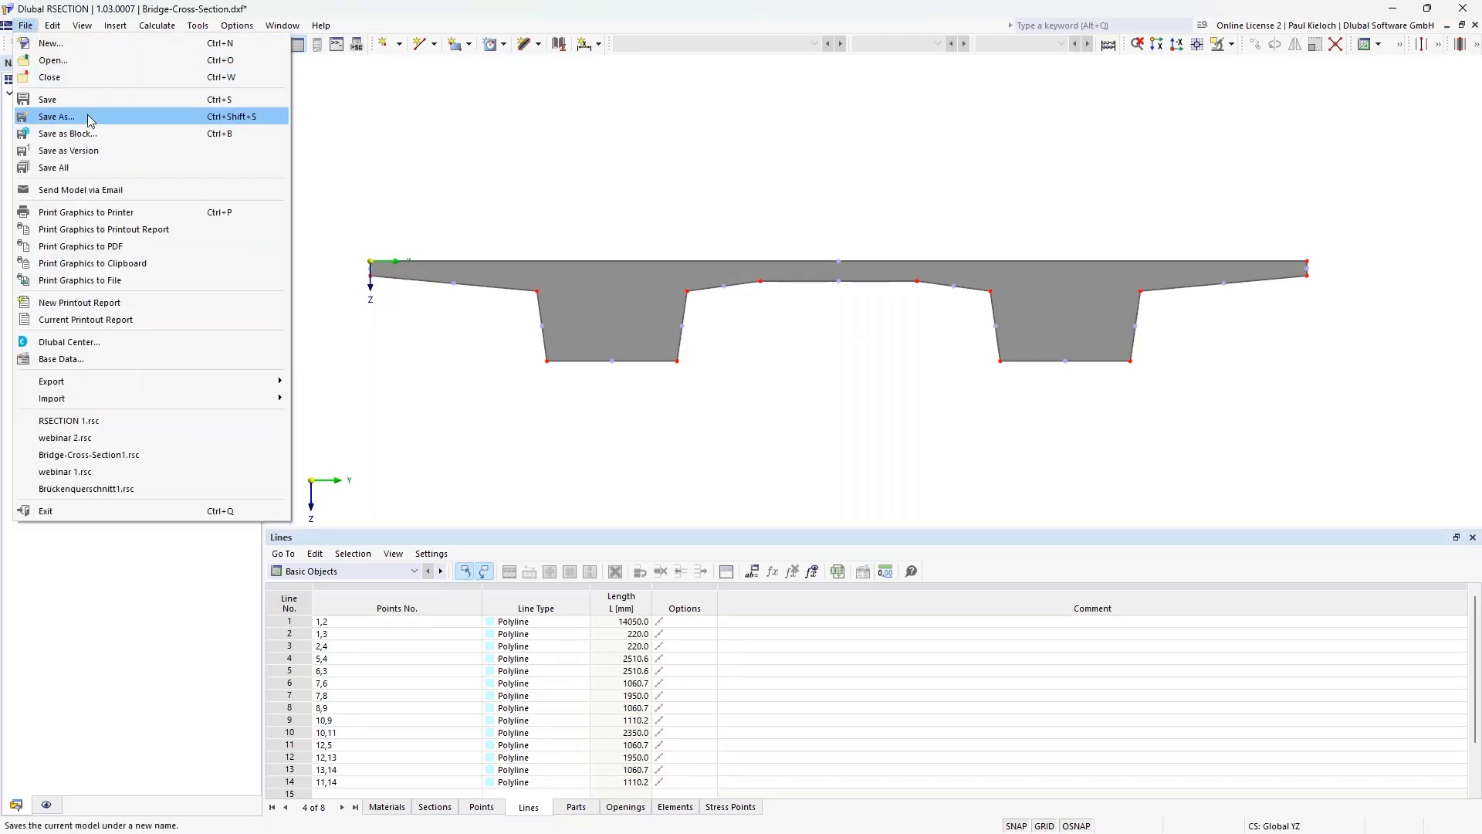
left_click(58, 111)
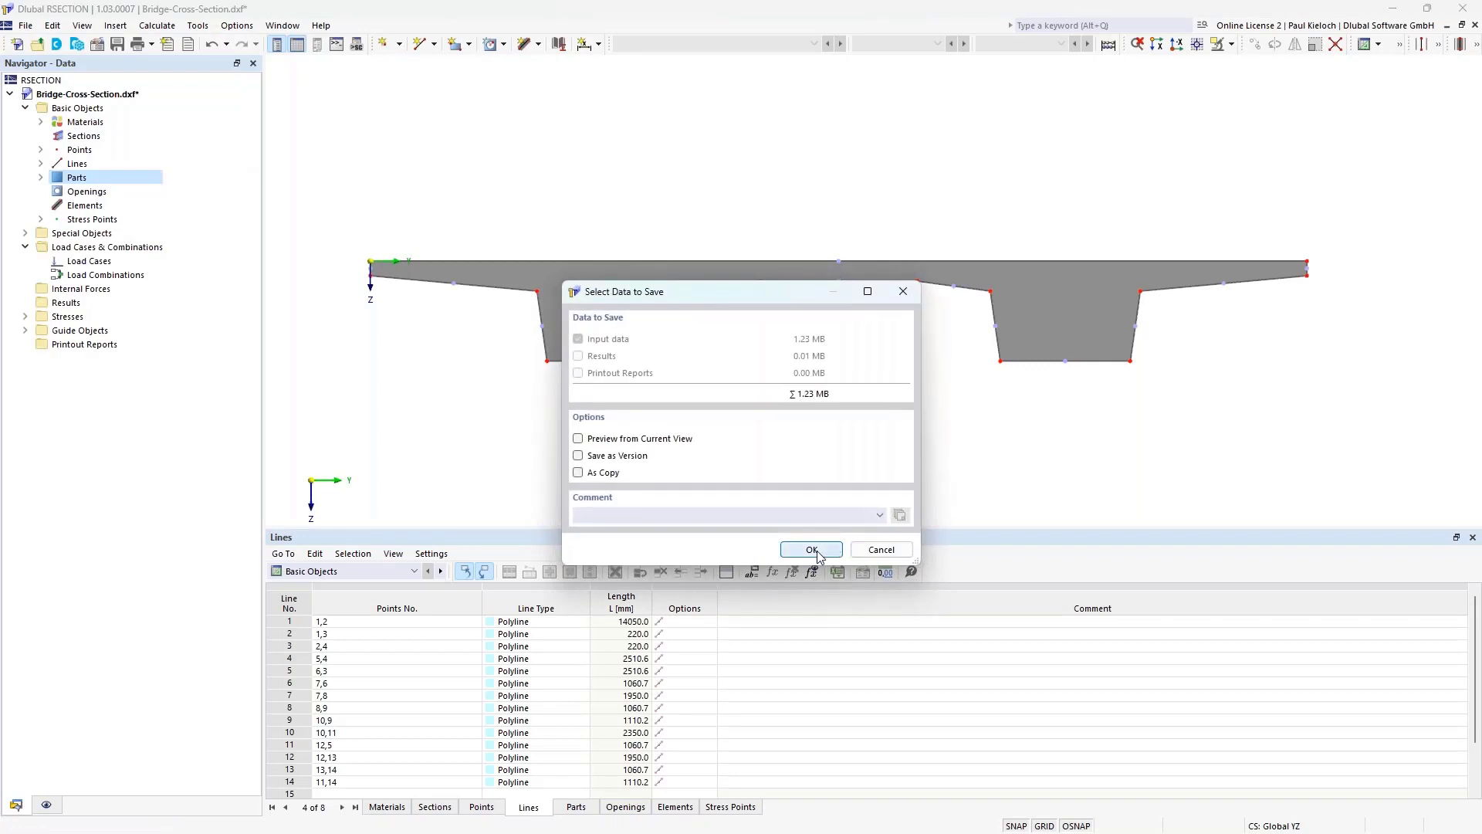
left_click(811, 549)
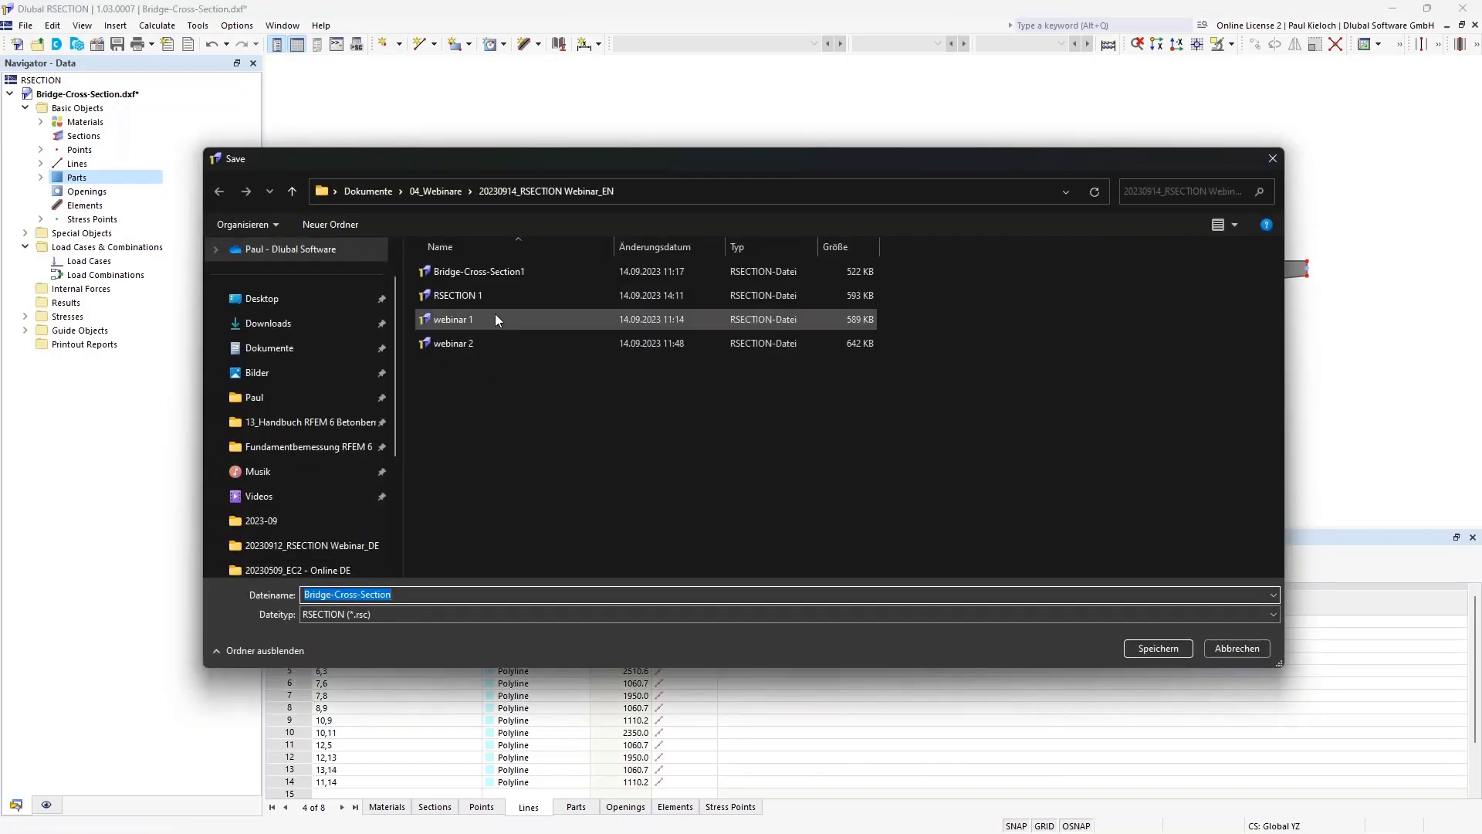
left_click(486, 295)
left_click(438, 593)
left_click(438, 593)
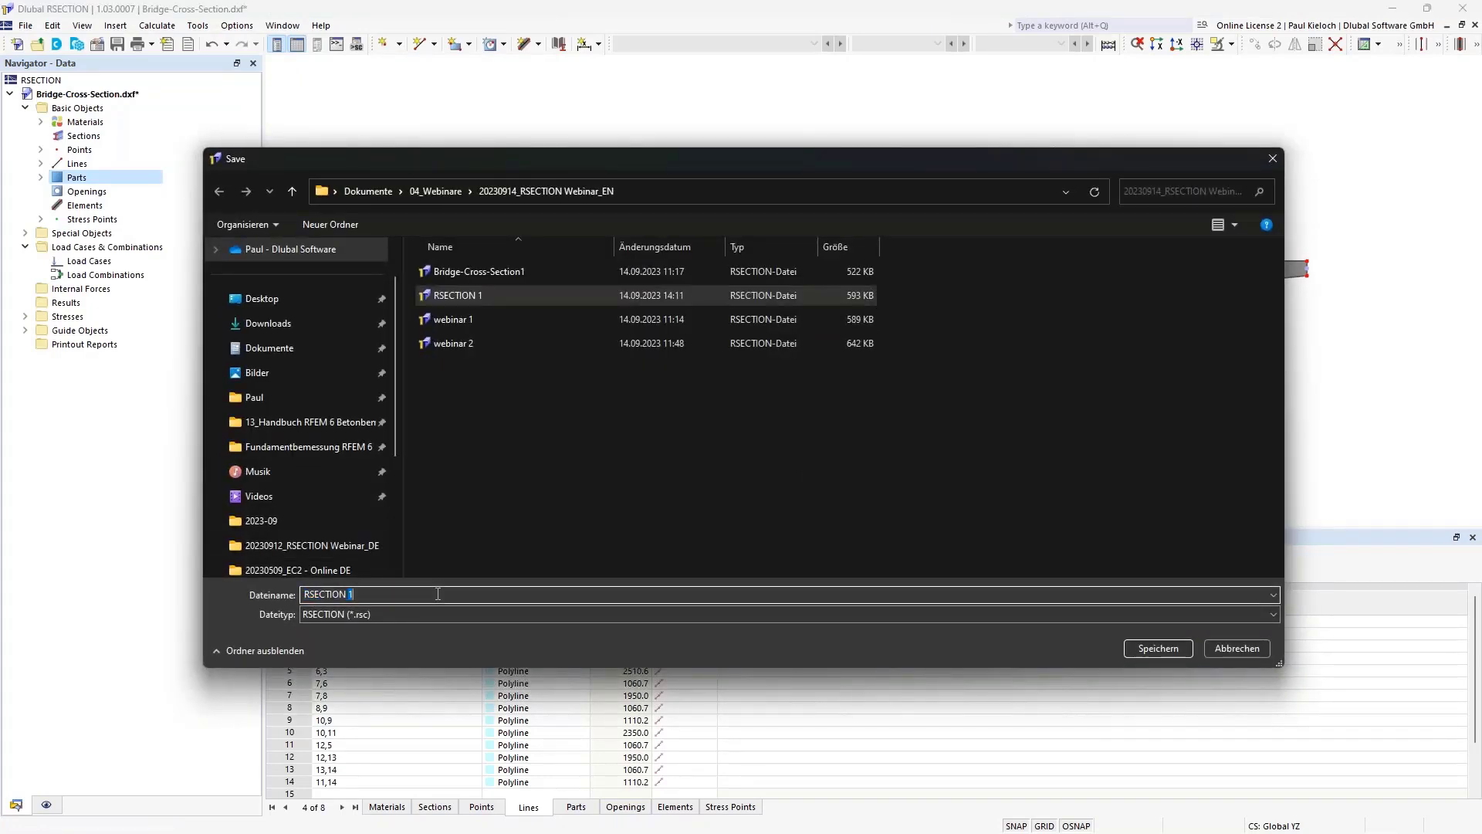
key("BackSpace")
type("2")
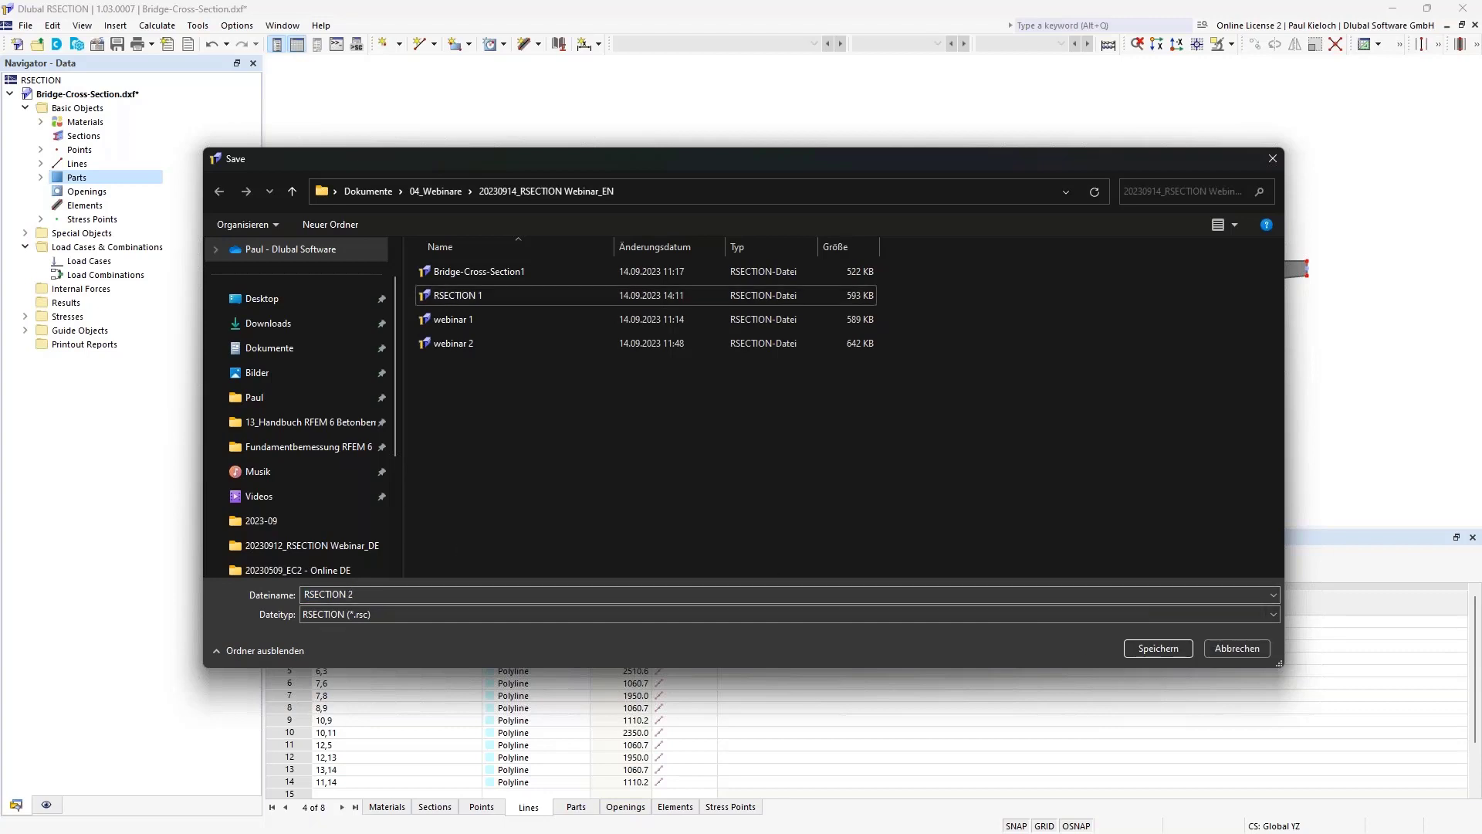
left_click(1178, 647)
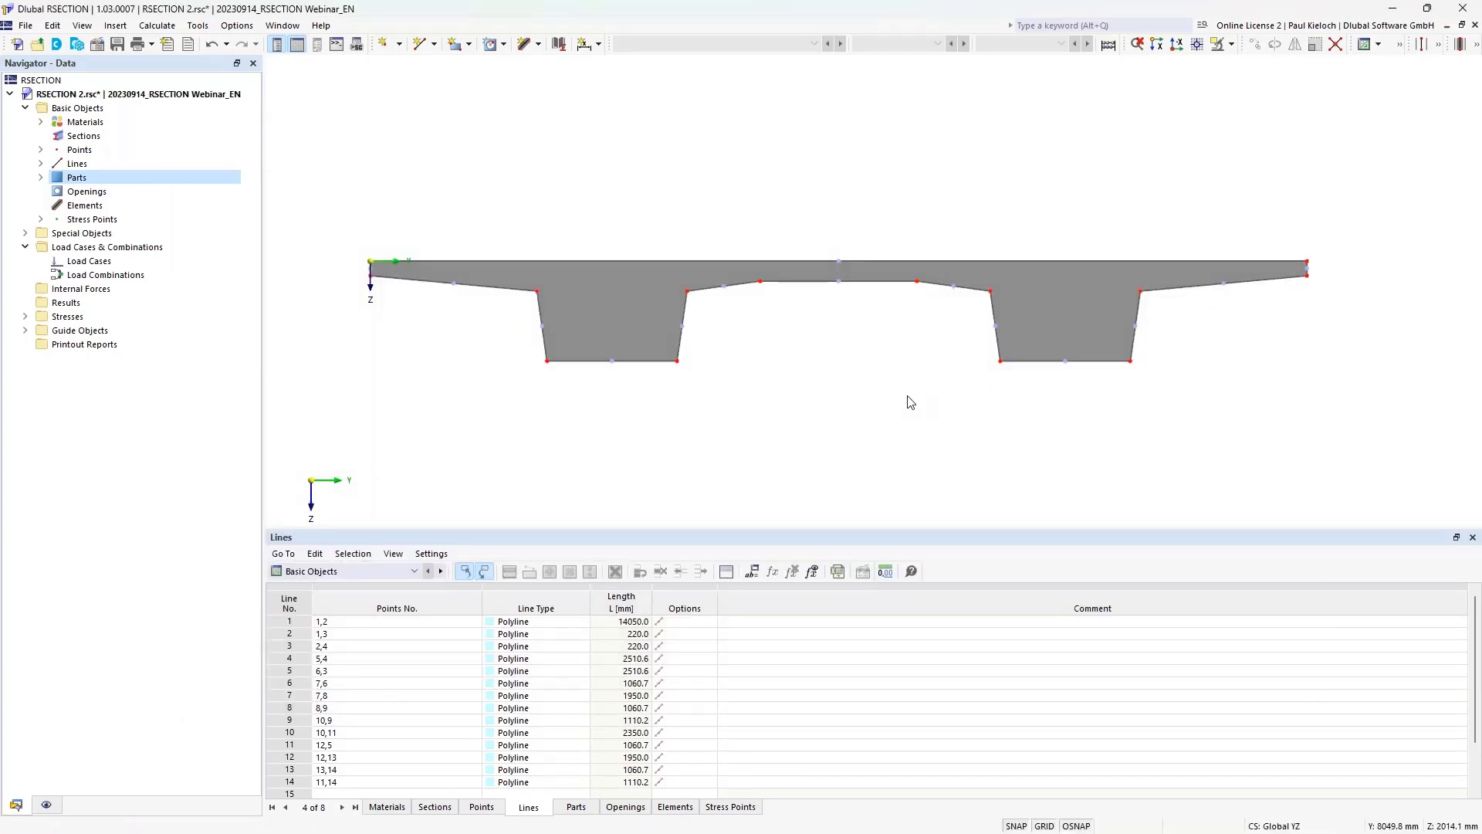
Step: Enable concrete reinforcement in the model's base data and set the default cover to 55 mm
right_click(147, 92)
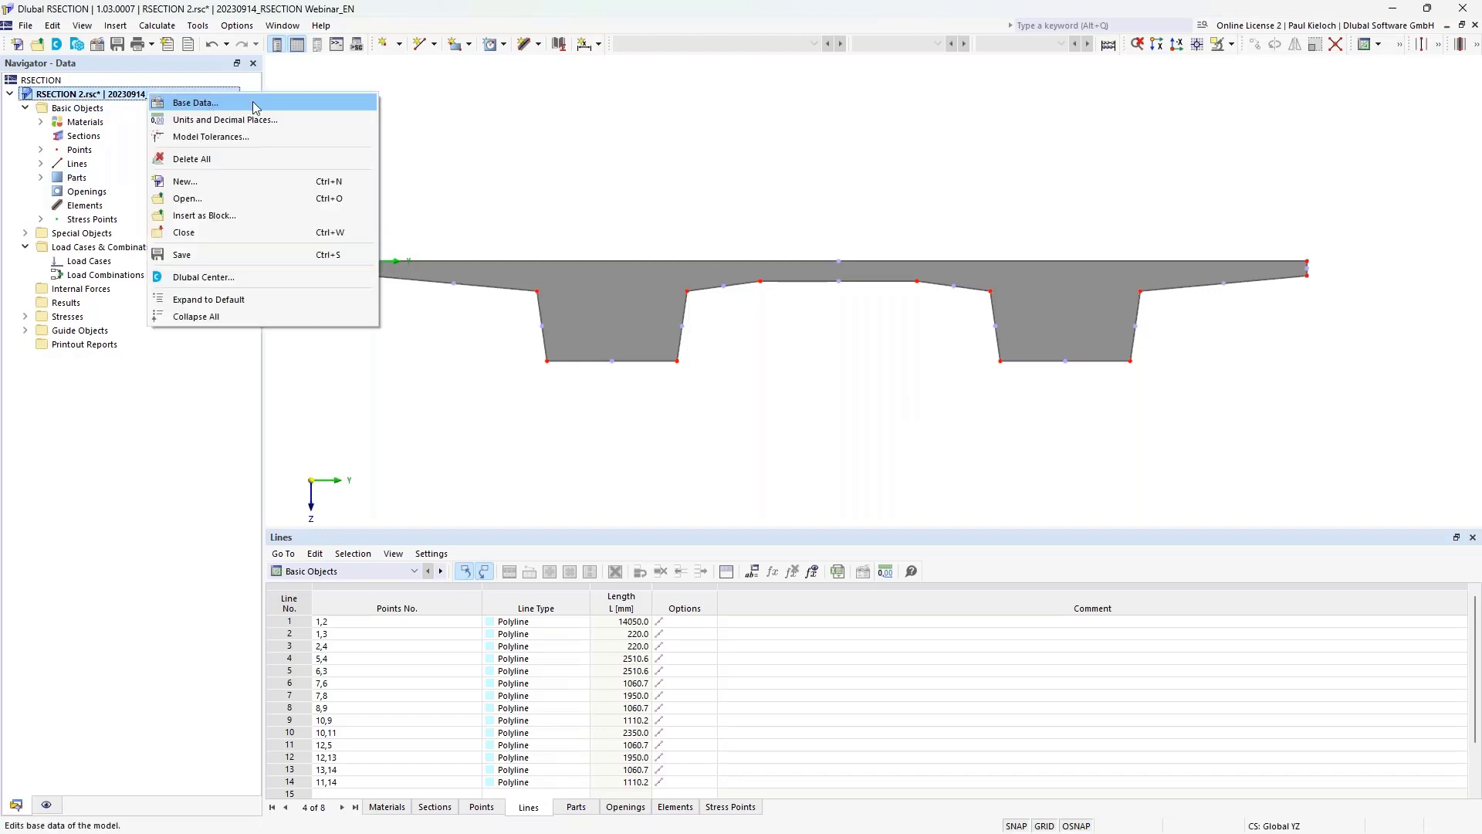
left_click(207, 105)
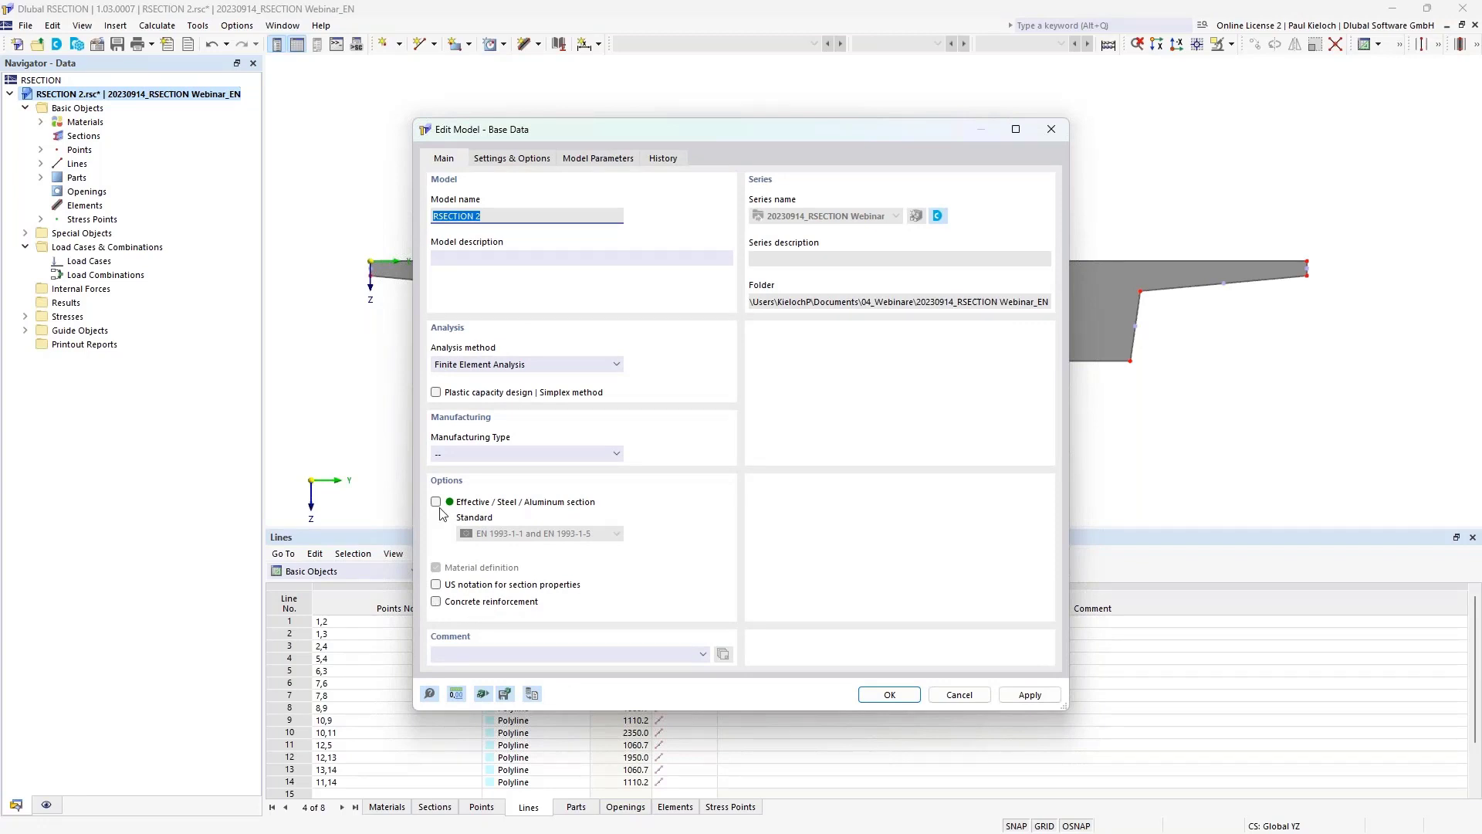
left_click(480, 606)
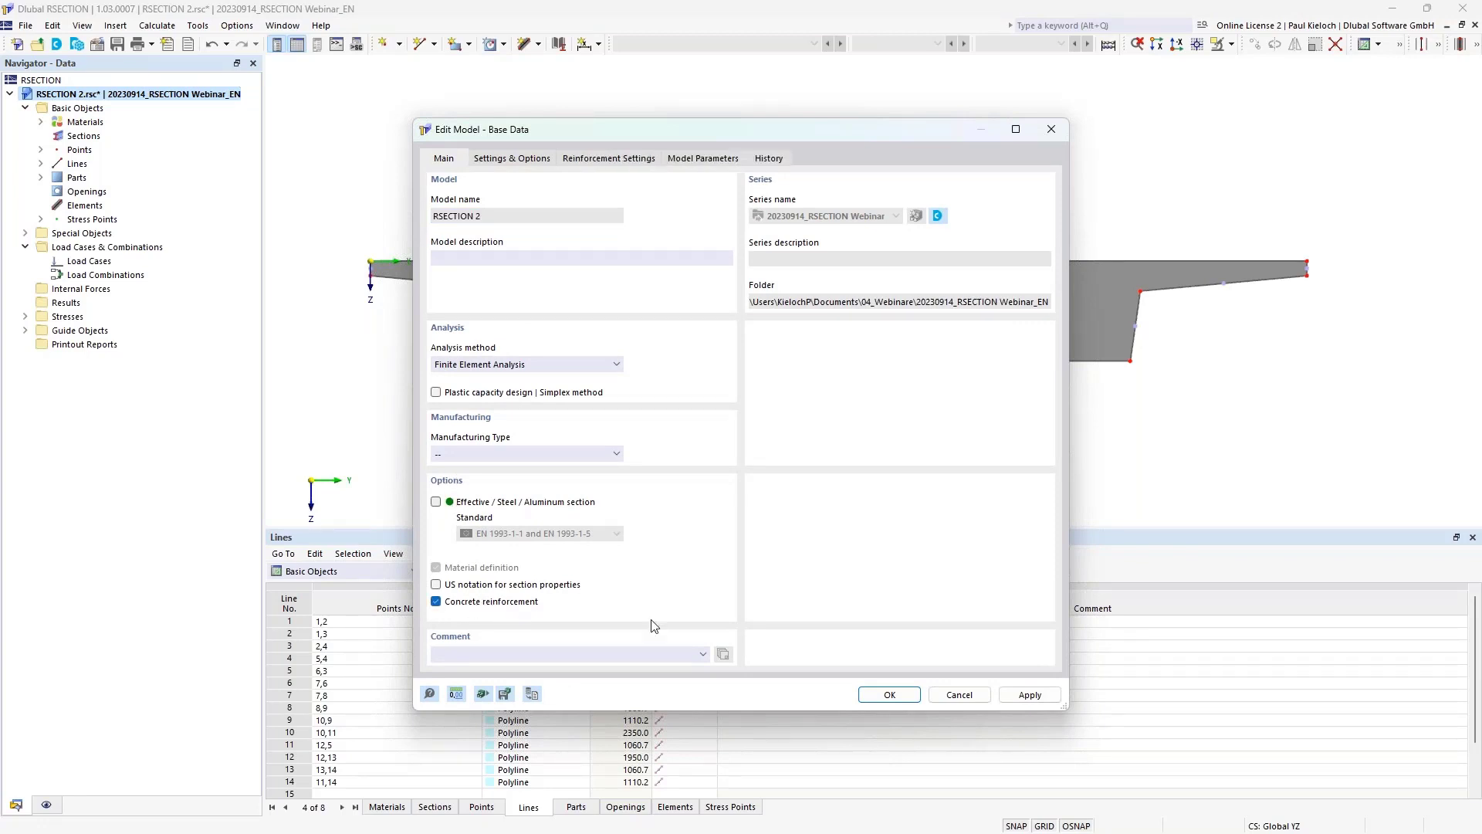
left_click(609, 158)
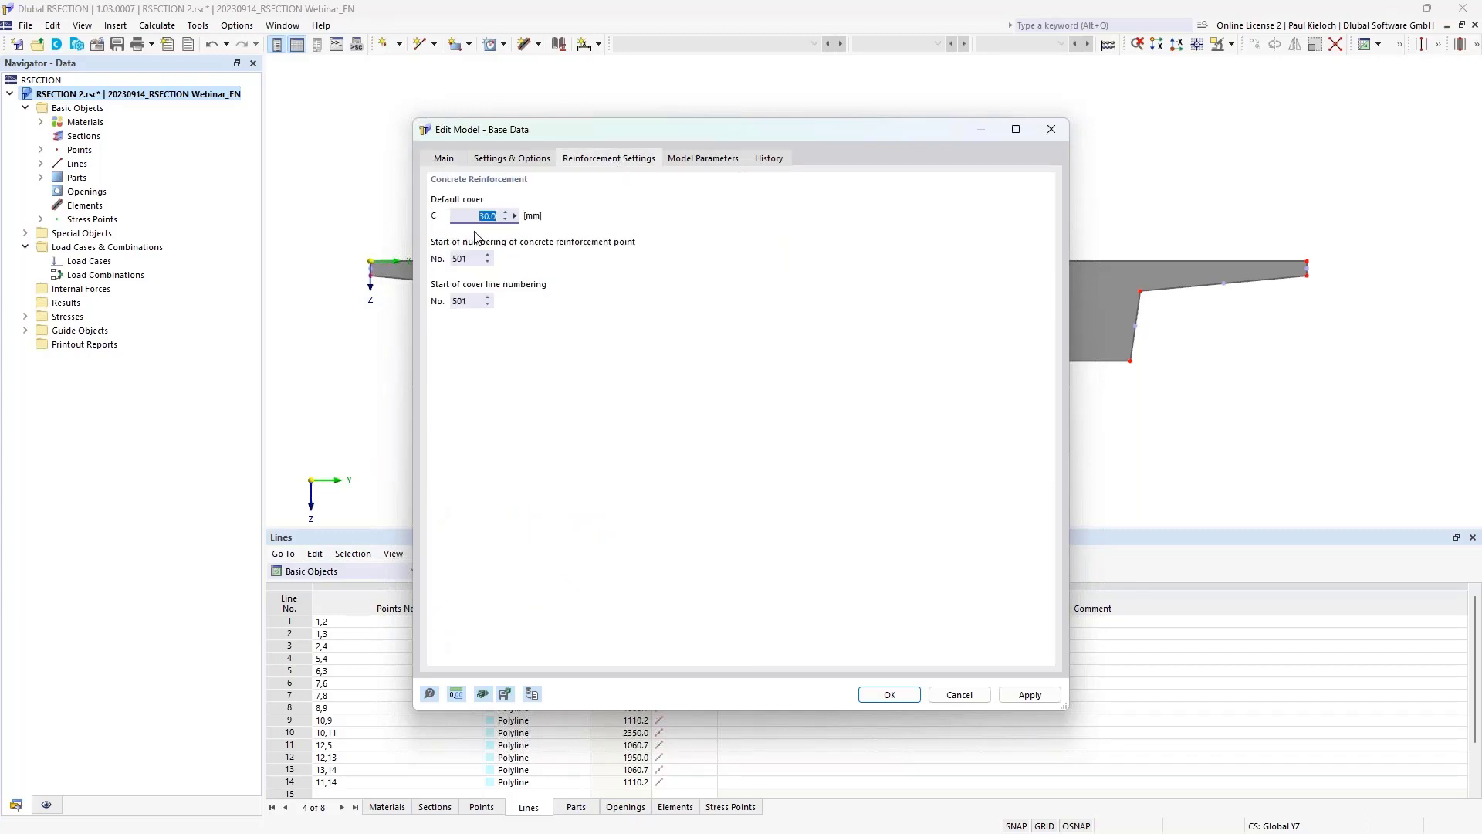
type("55")
left_click(900, 701)
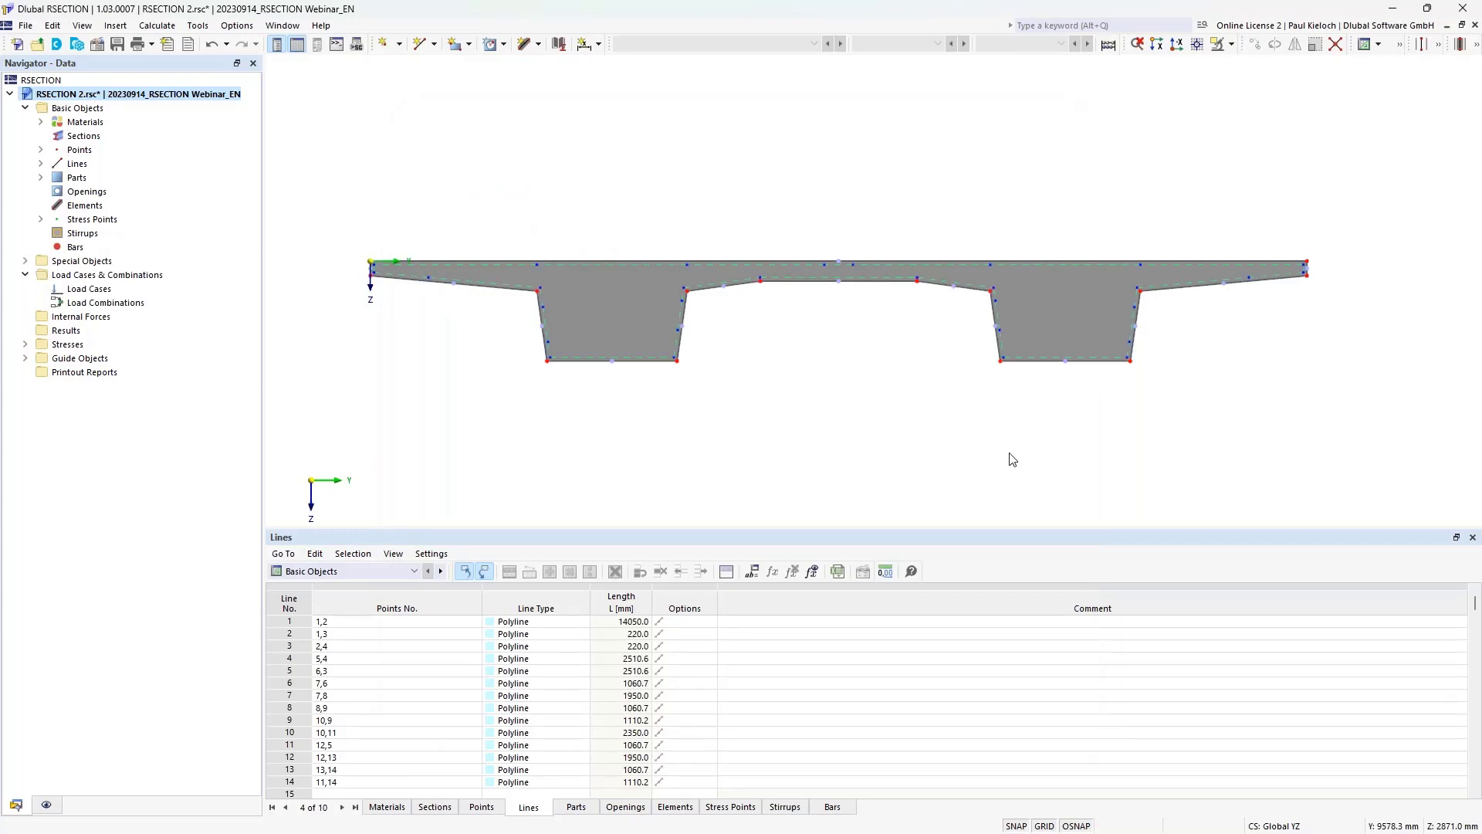
Step: Save the bridge model with its concrete cover lines and close it
scroll(556, 304, "up", 5)
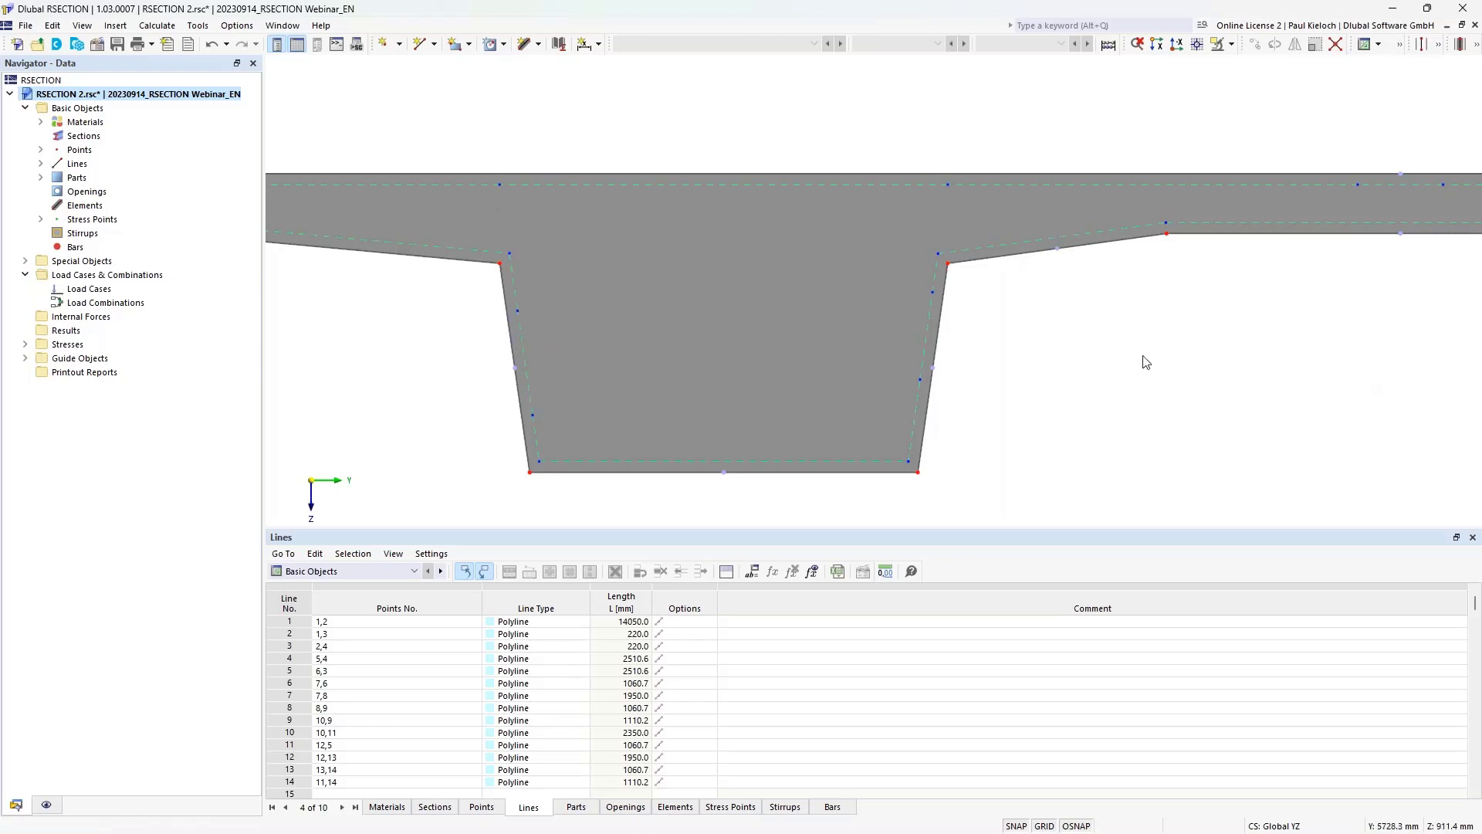
scroll(1141, 358, "down", 2)
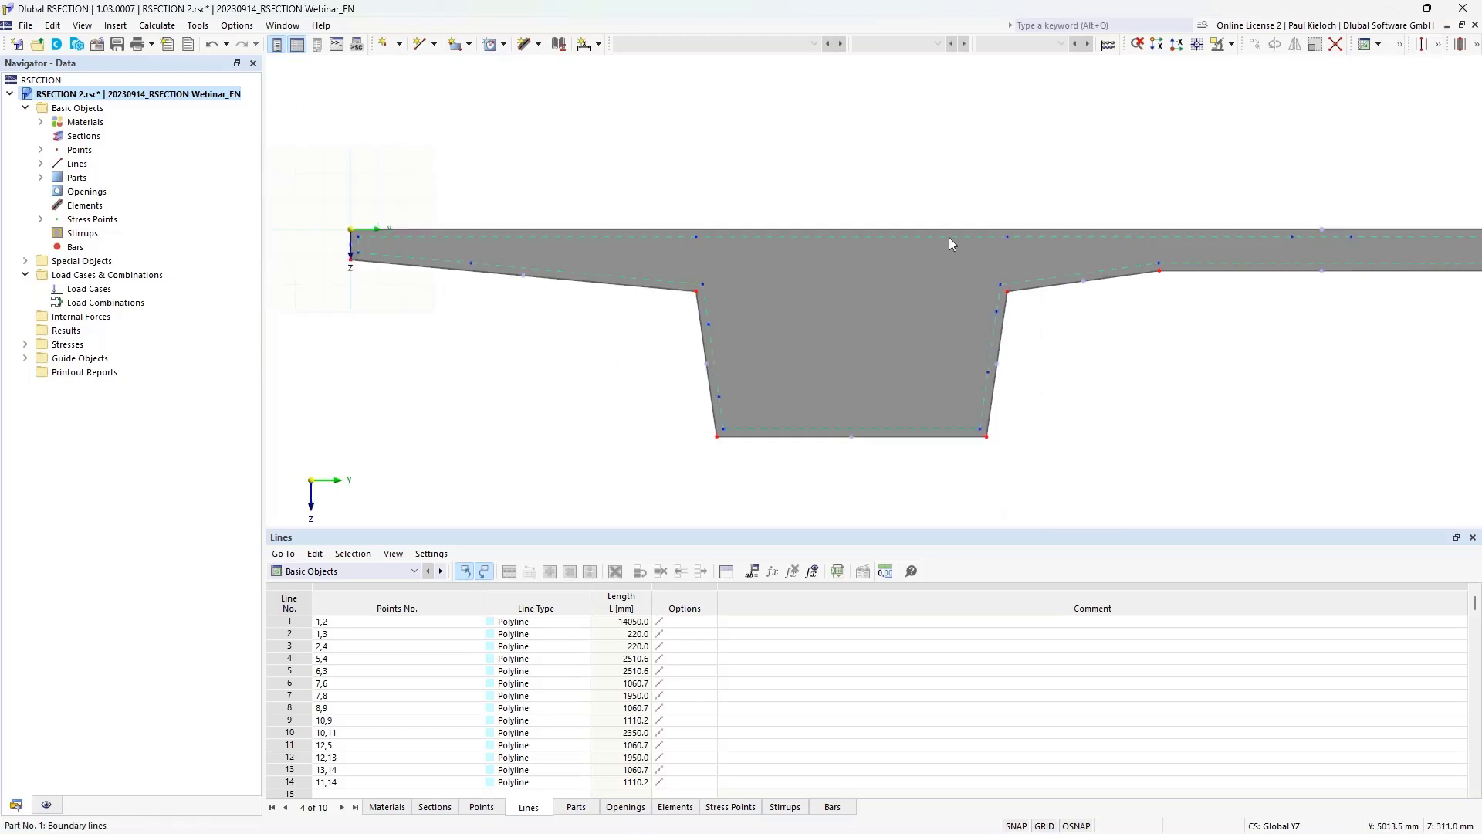
left_click(117, 48)
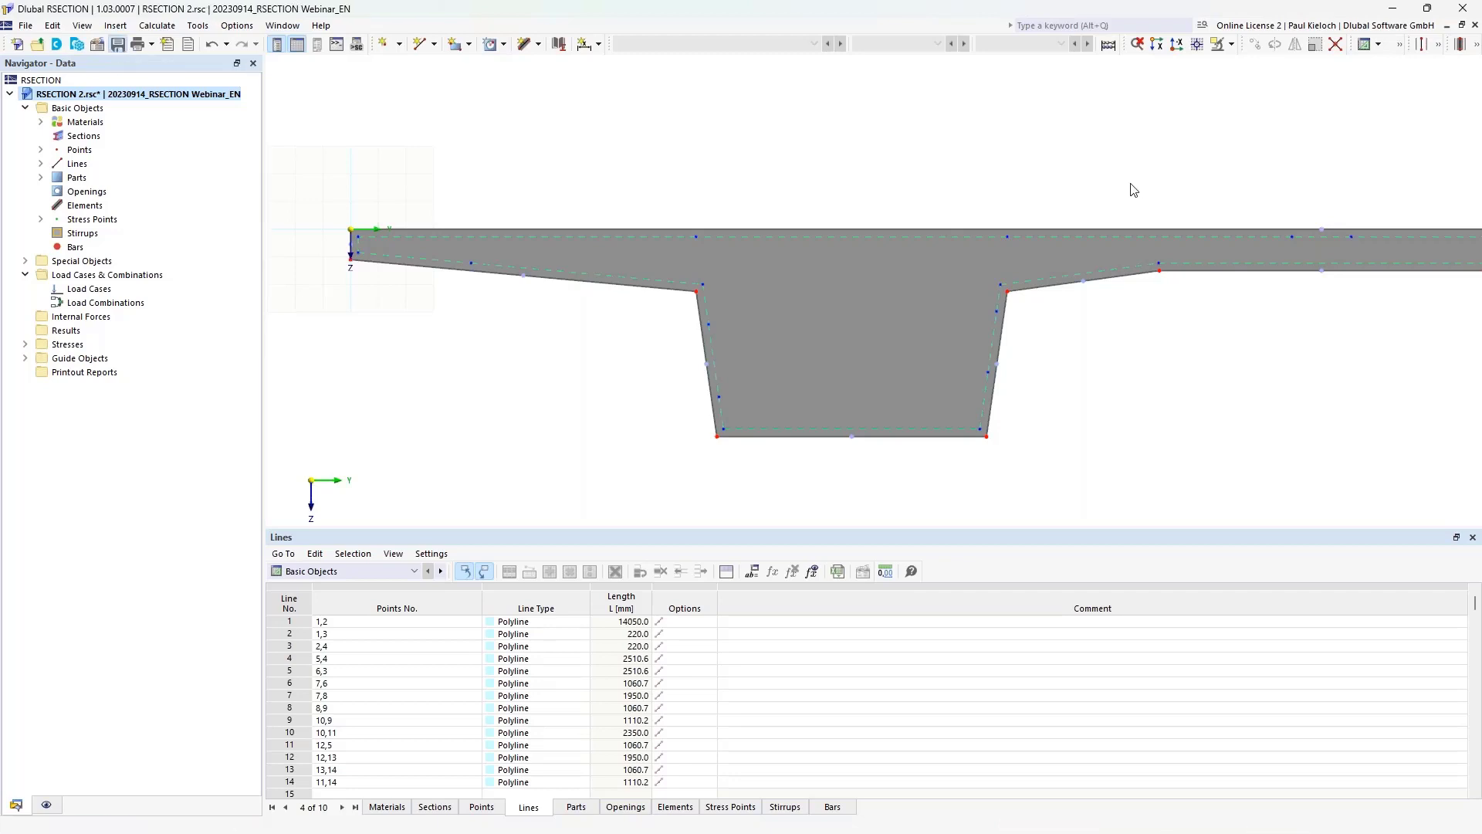
left_click(1474, 27)
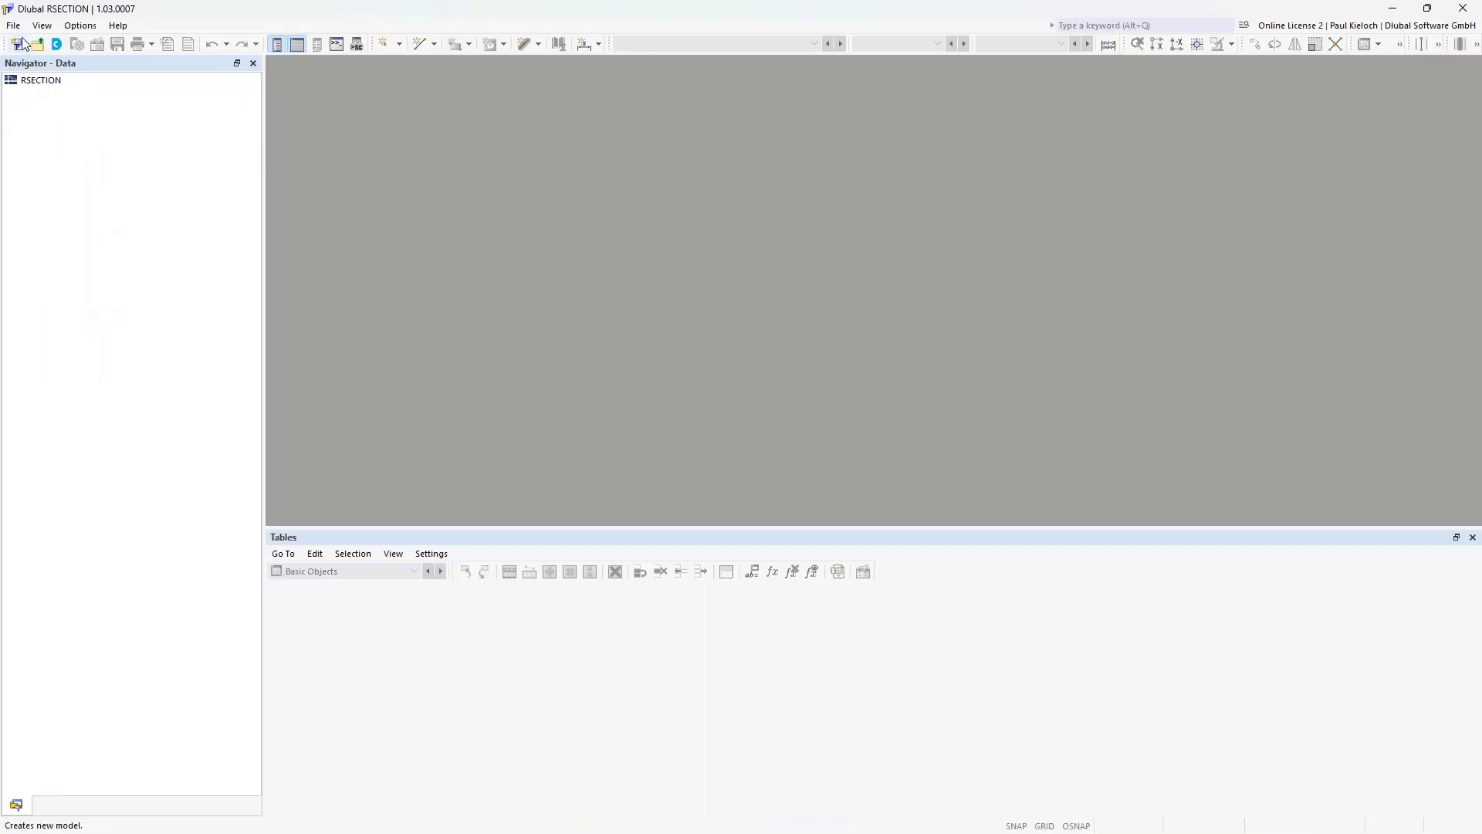
Step: Create a new model named RSECTION 3 with concrete reinforcement enabled
key("ctrl+n")
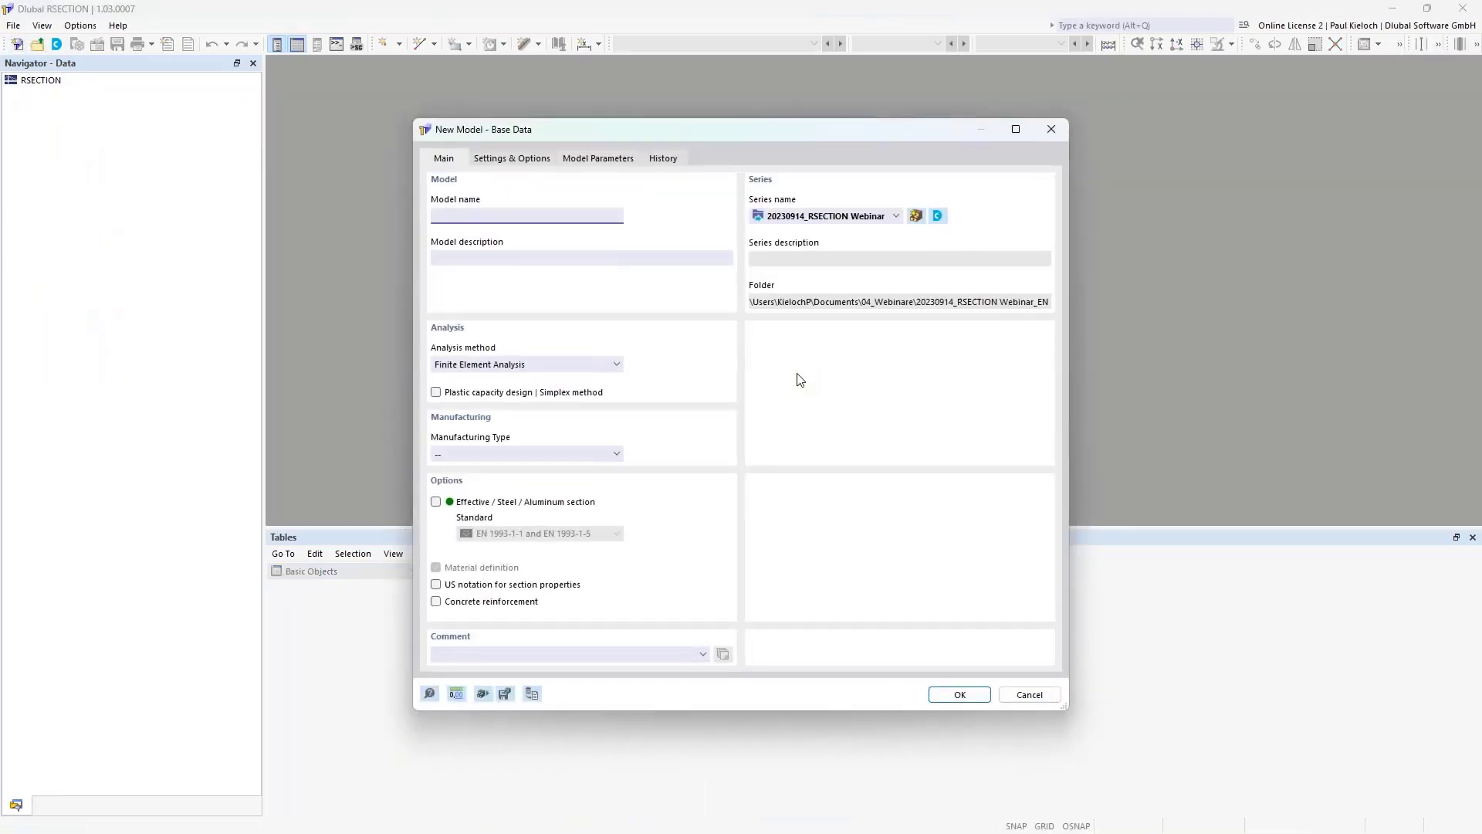
type("RSECTION 3")
left_click(436, 602)
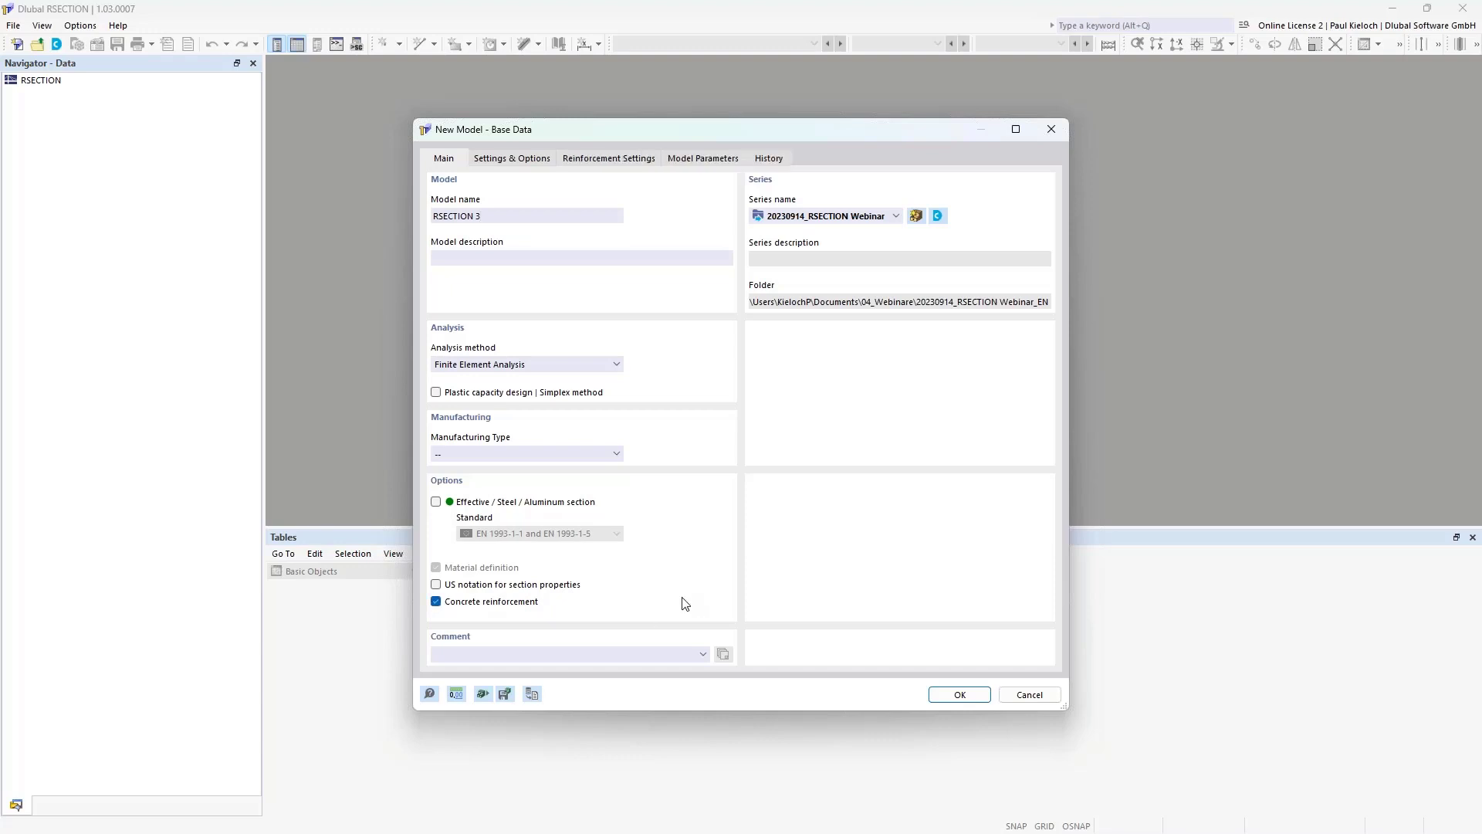
left_click(617, 160)
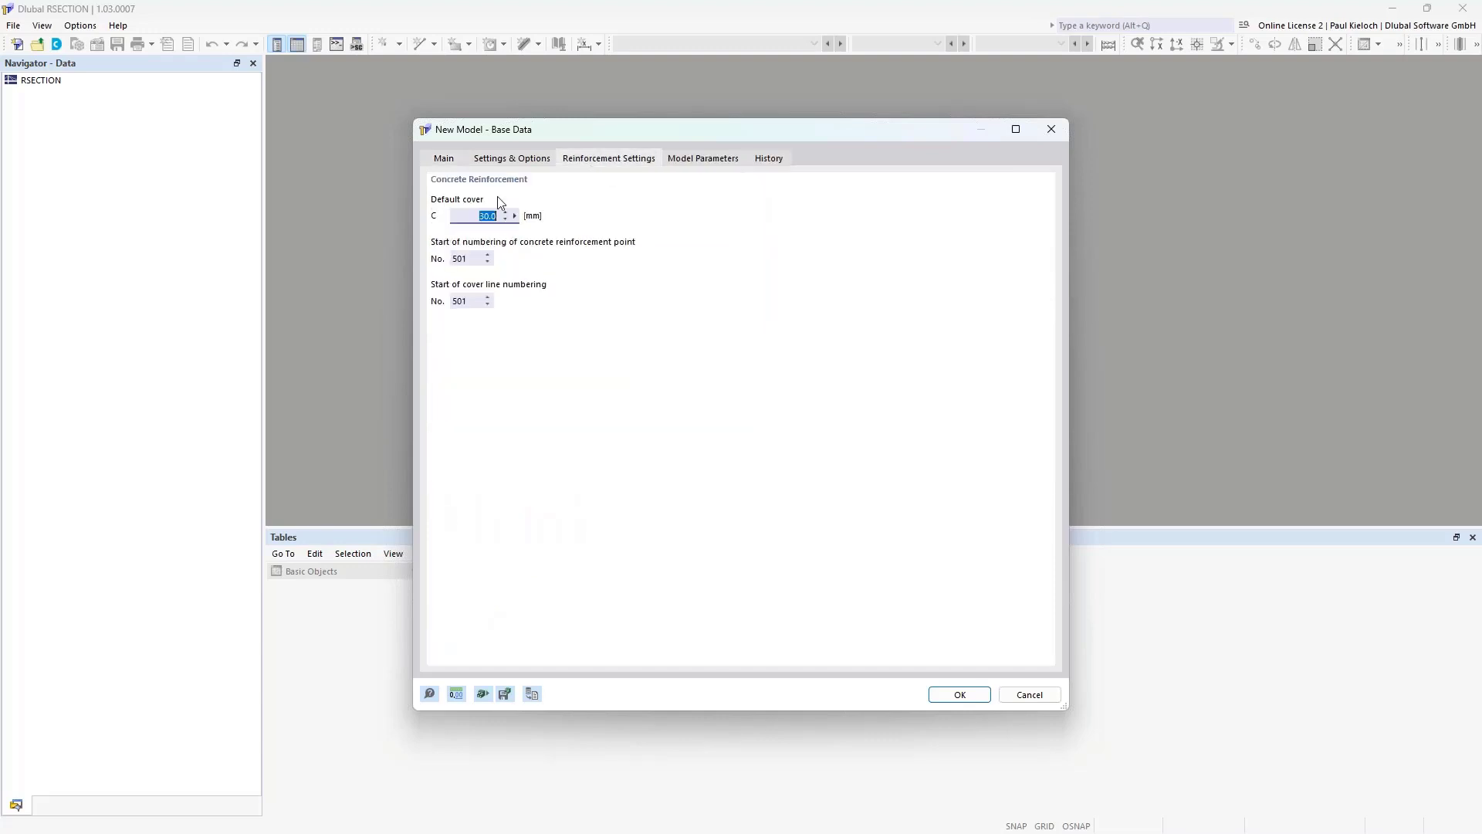
left_click(444, 159)
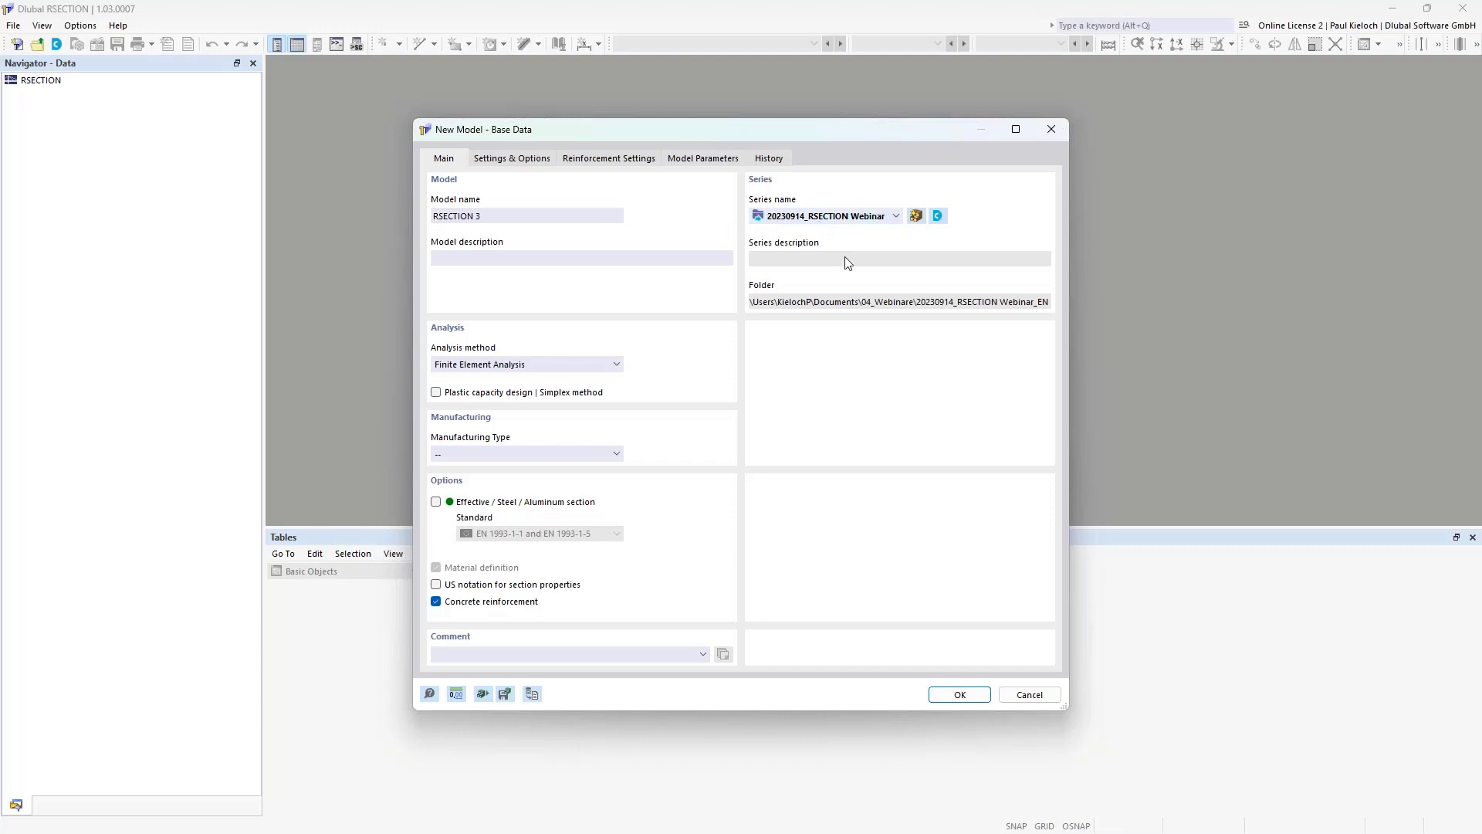
left_click(959, 694)
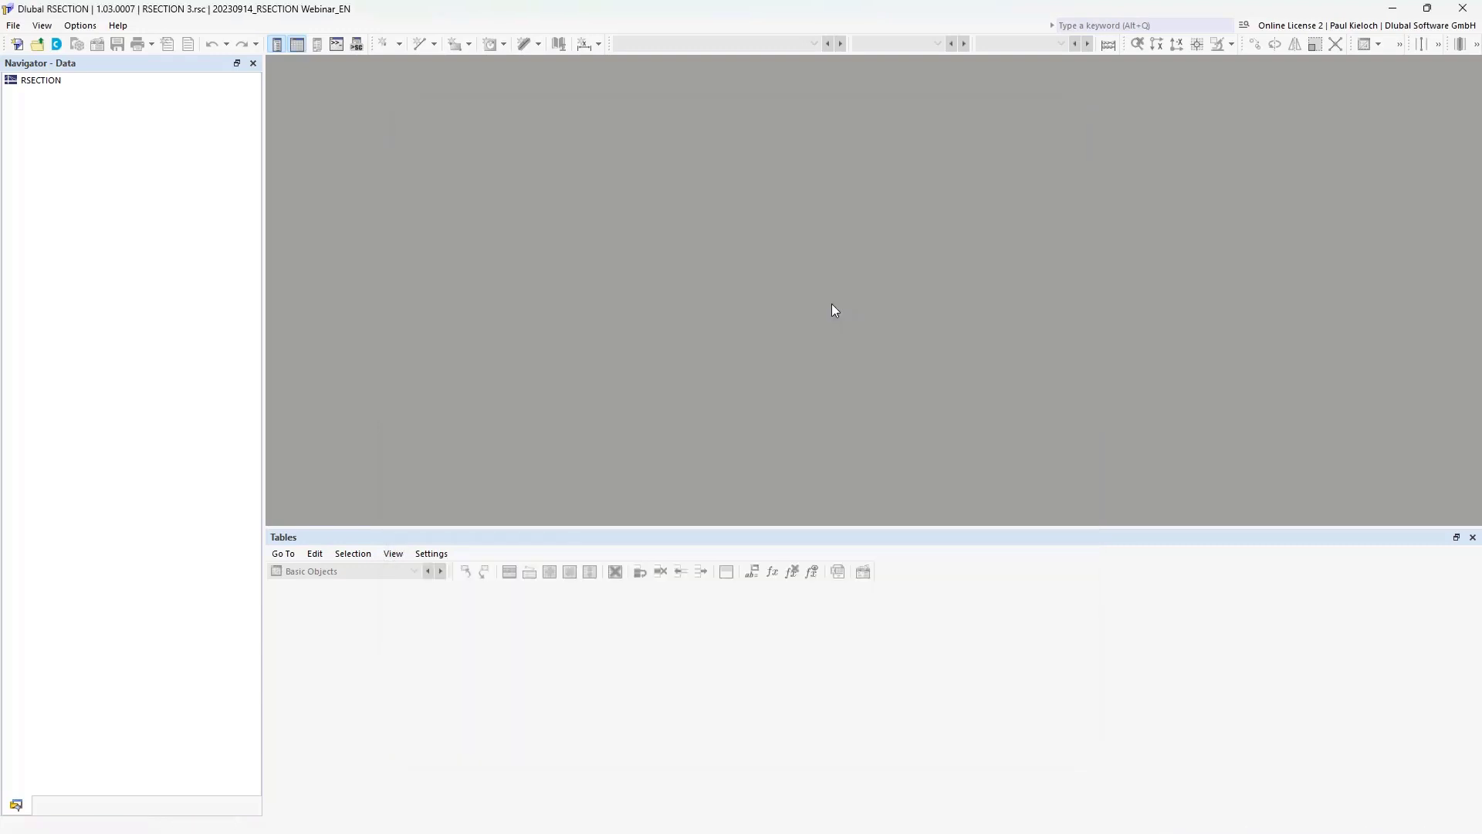
Step: Start a new section and choose the Massive I double T-section with chamfered inner corners from the library
scroll(873, 284, "up", 7)
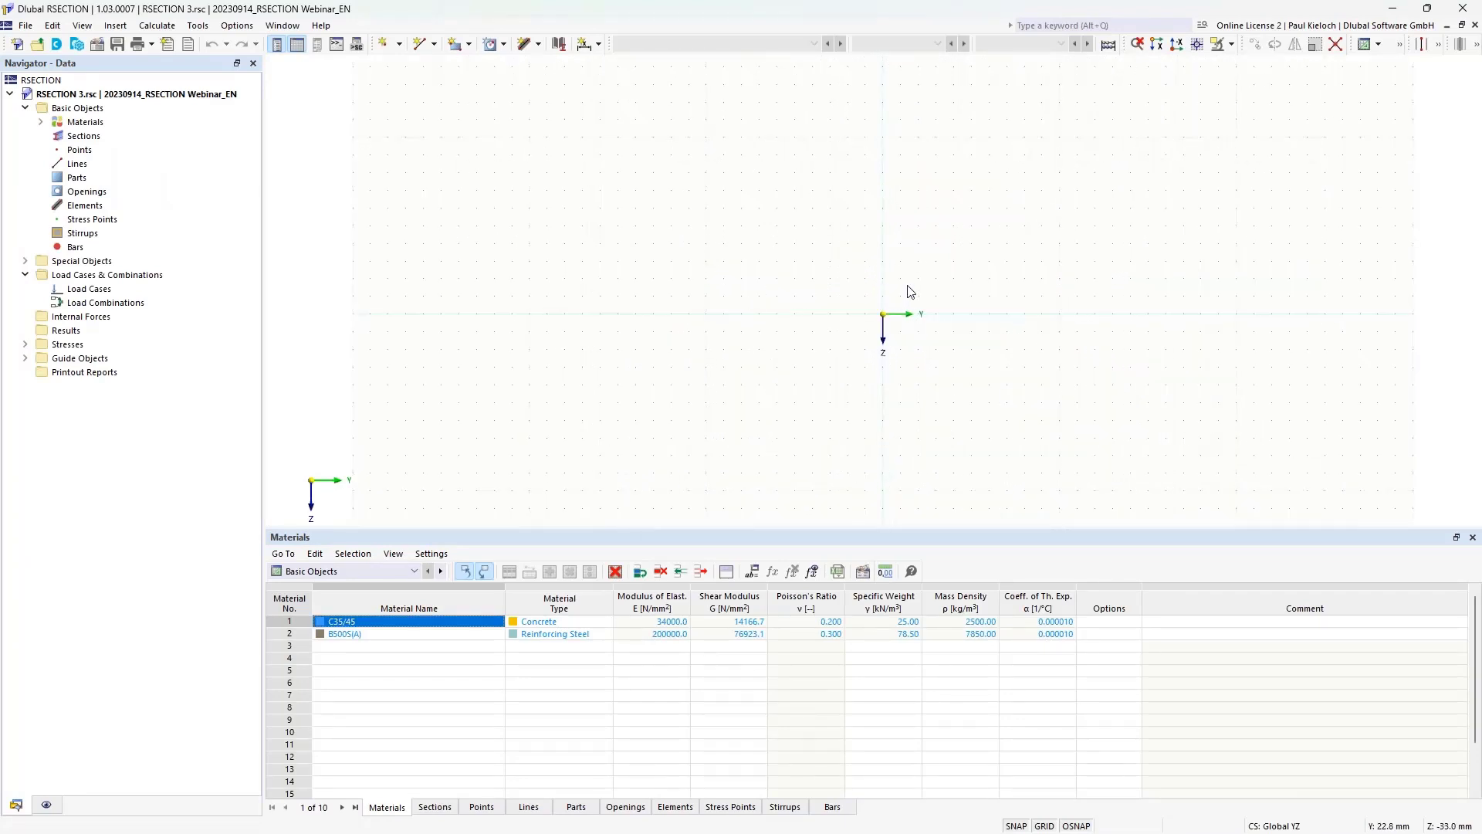
middle_click_drag(906, 285, 862, 298)
right_click(75, 135)
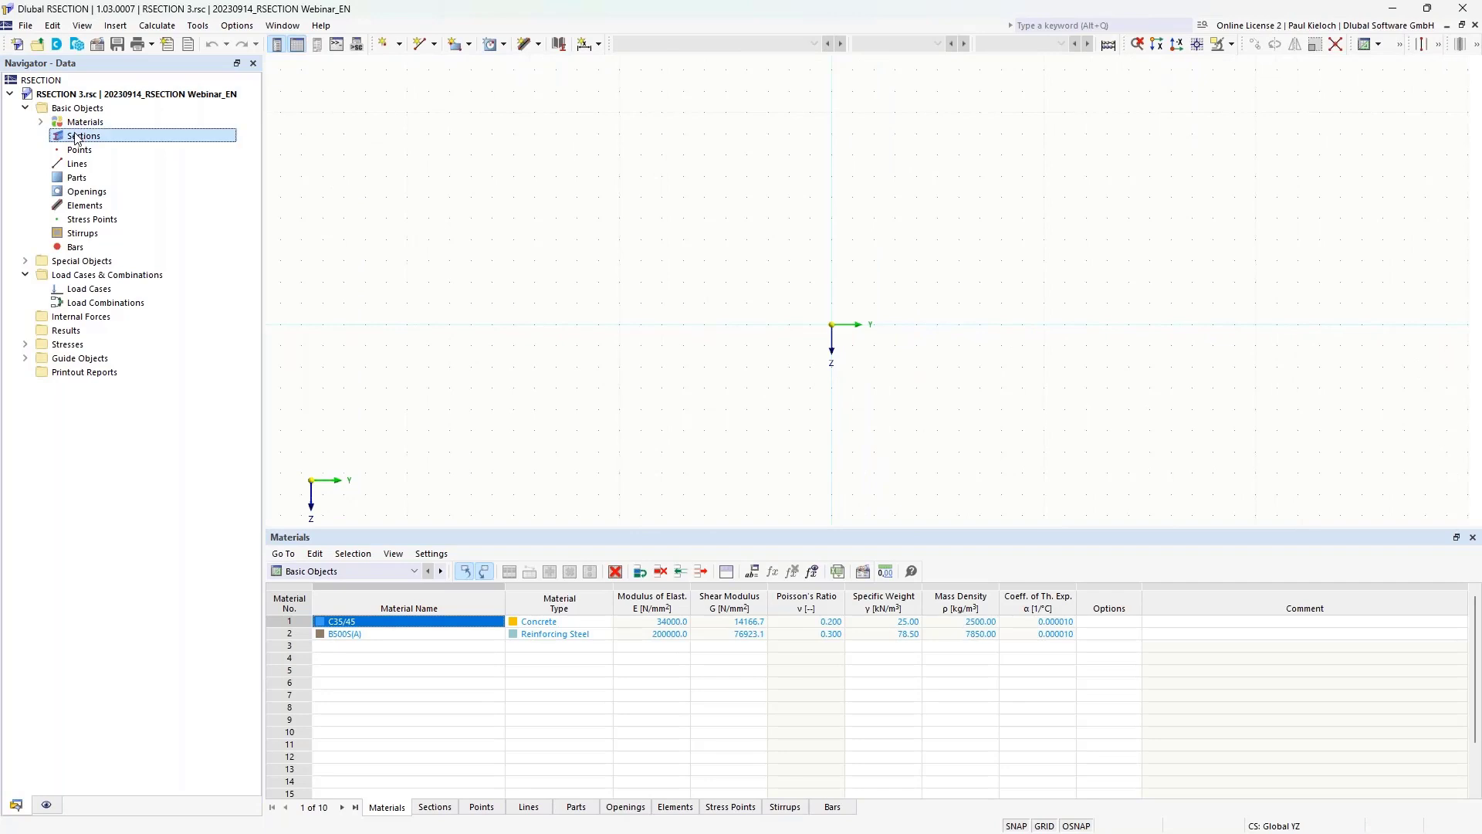
left_click(189, 162)
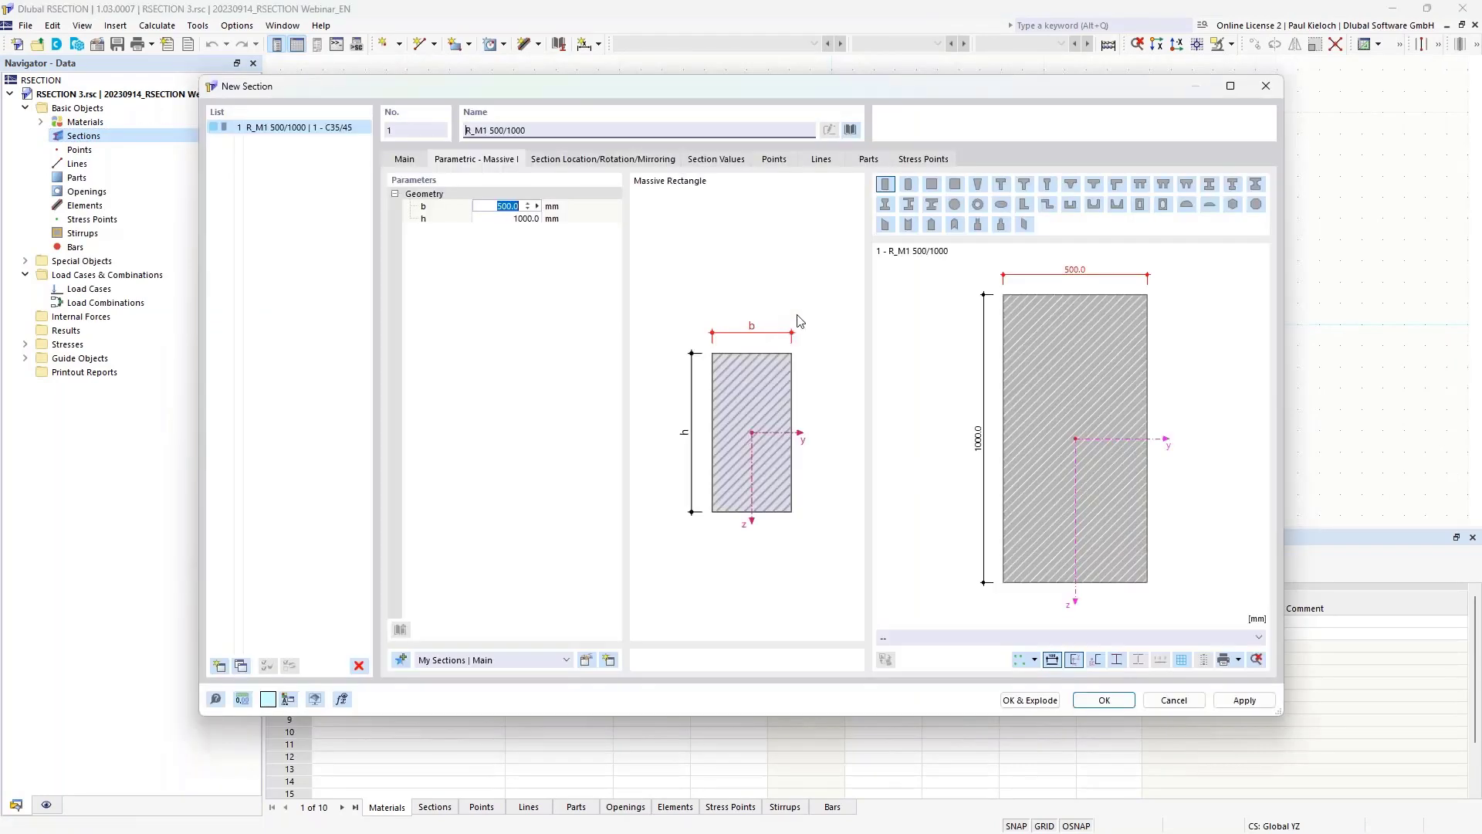
left_click(847, 133)
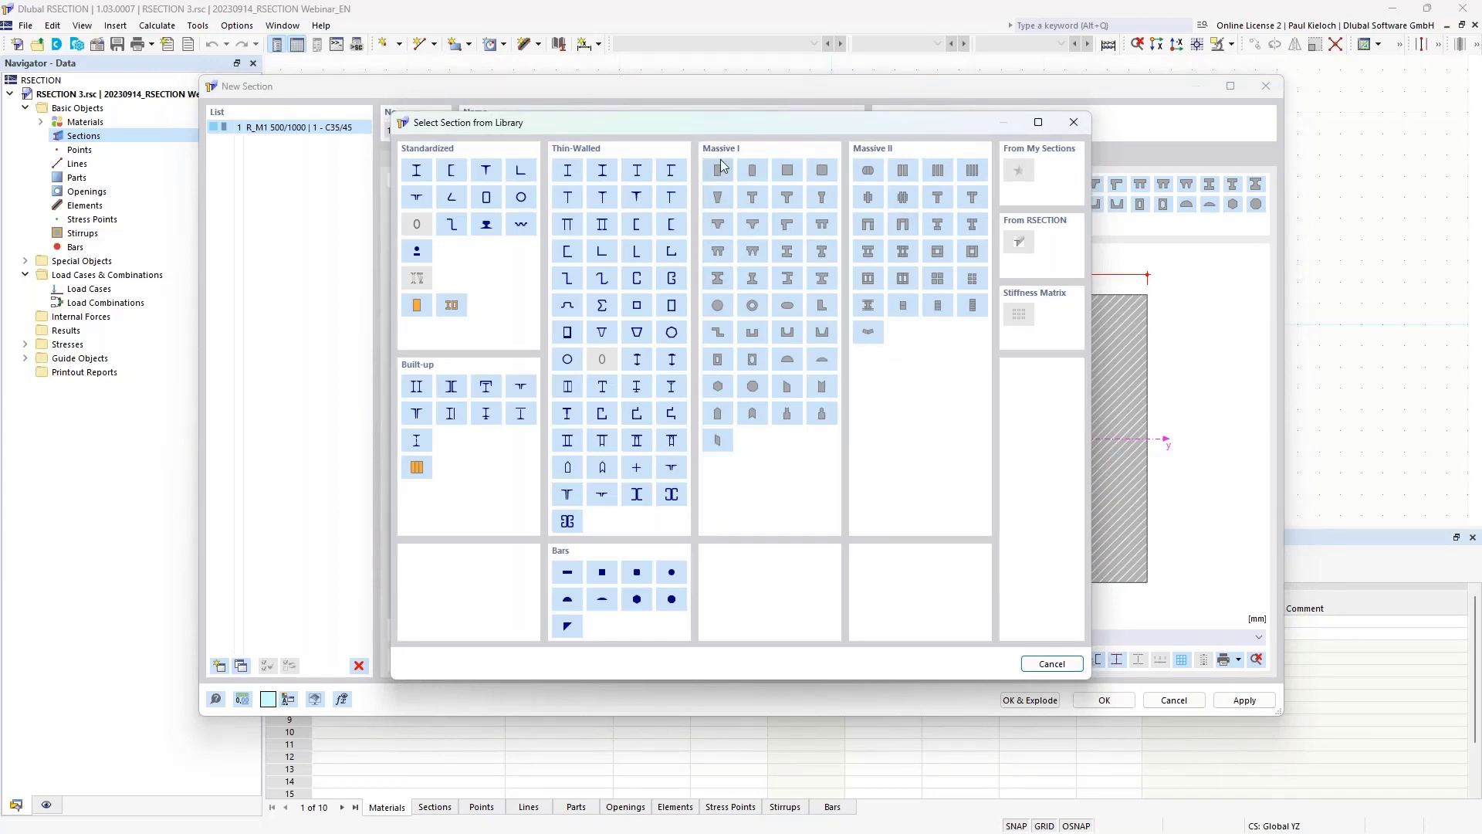
left_click(717, 257)
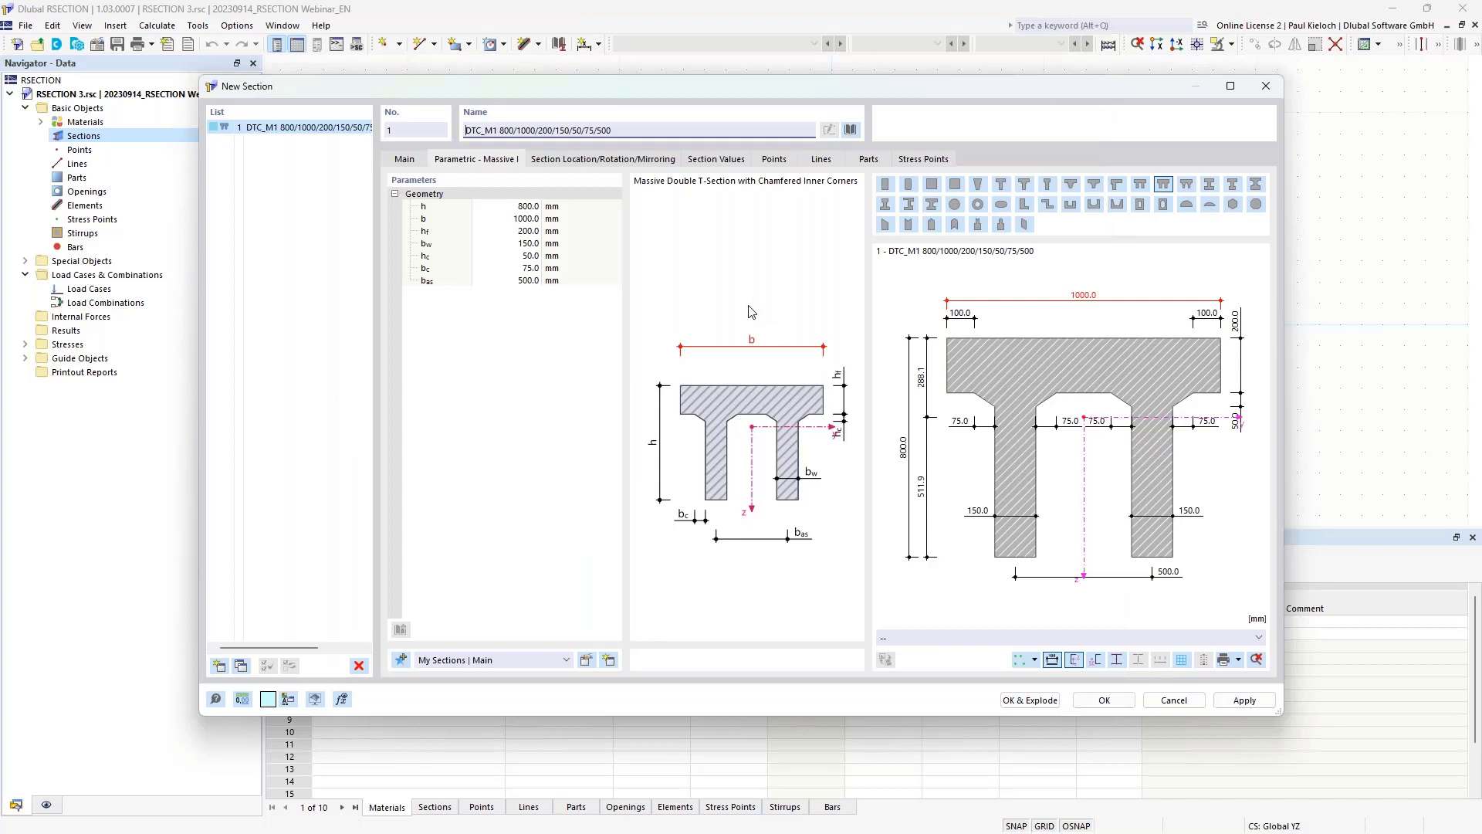
Step: Set the double T-section's b to 1200, bw to 200, bc to 50 and bas to 600 mm, and create the section
left_click(525, 132)
type("2")
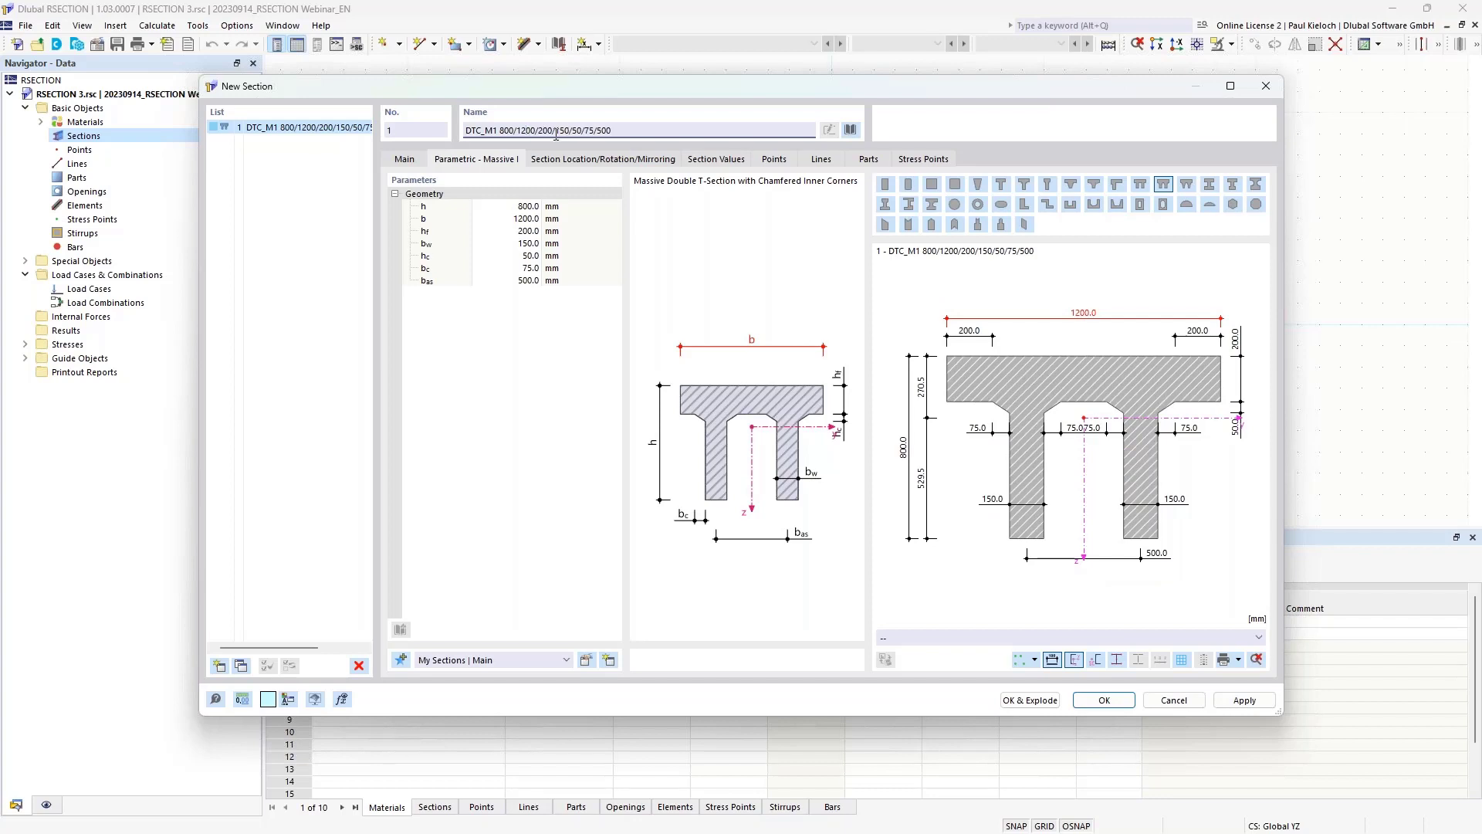
left_click_drag(555, 132, 566, 131)
type("20")
left_click_drag(587, 130, 593, 131)
type("50")
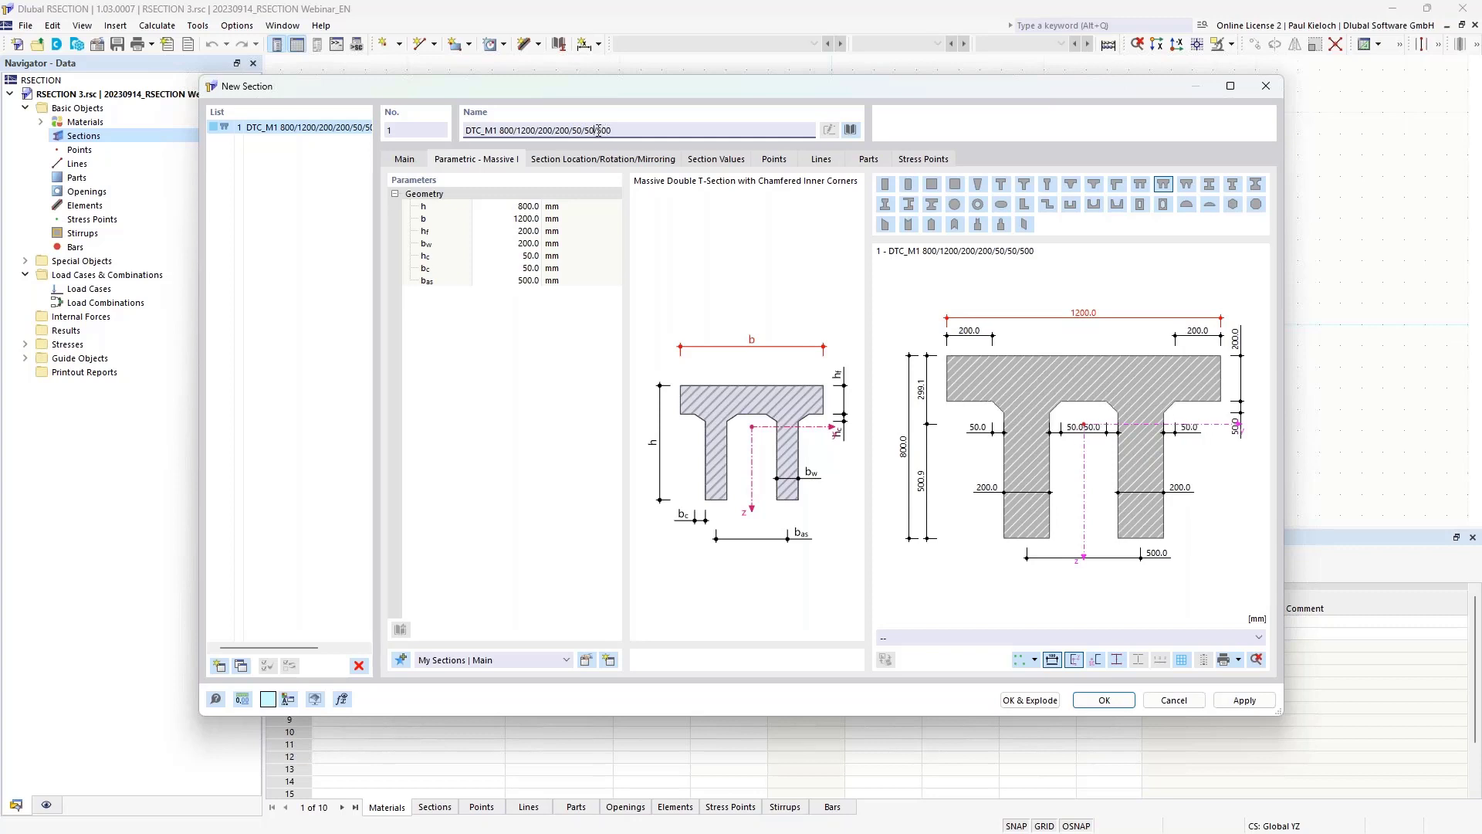
left_click_drag(596, 131, 677, 134)
type("600")
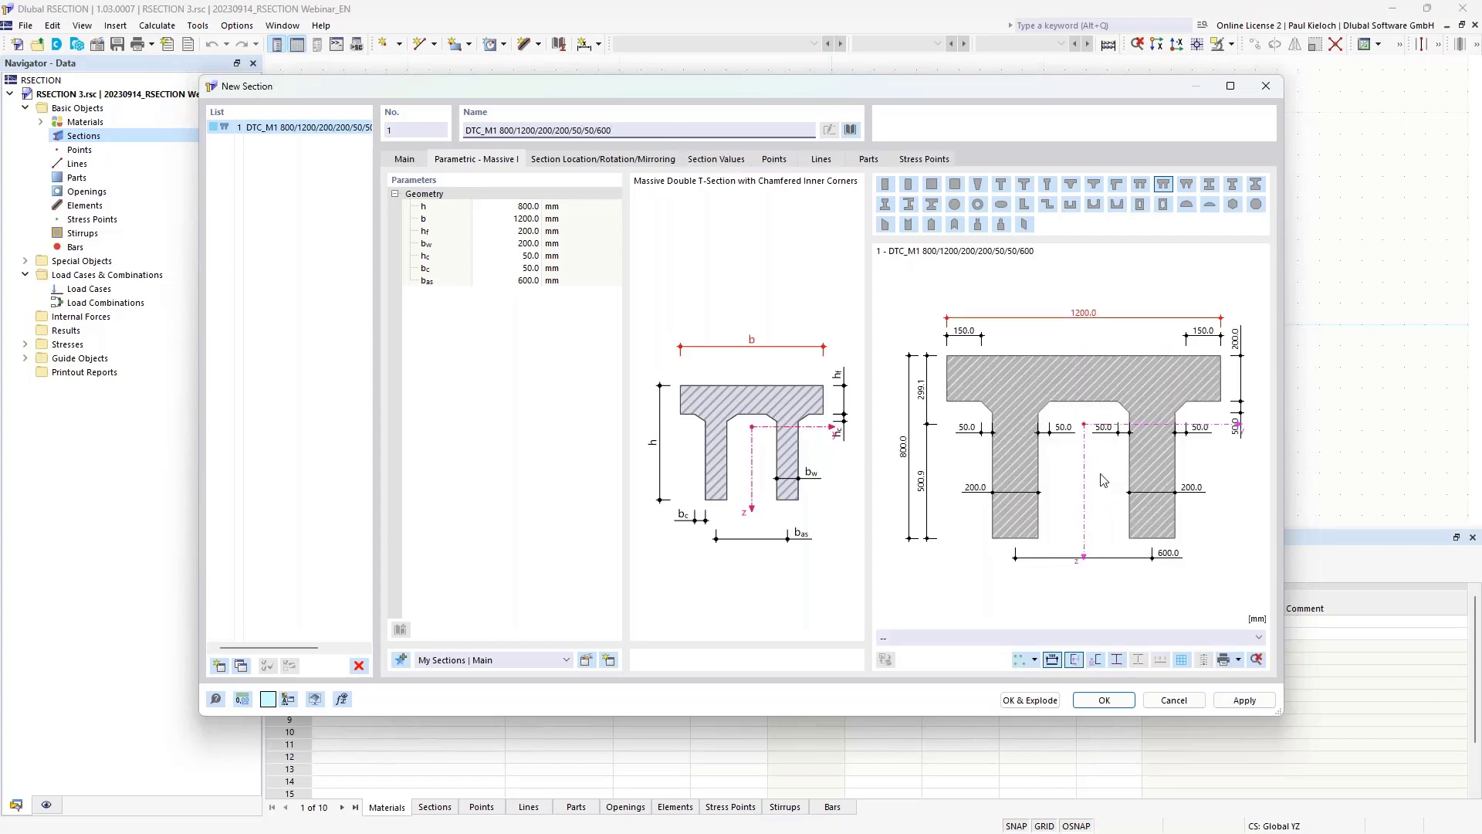
left_click(1104, 700)
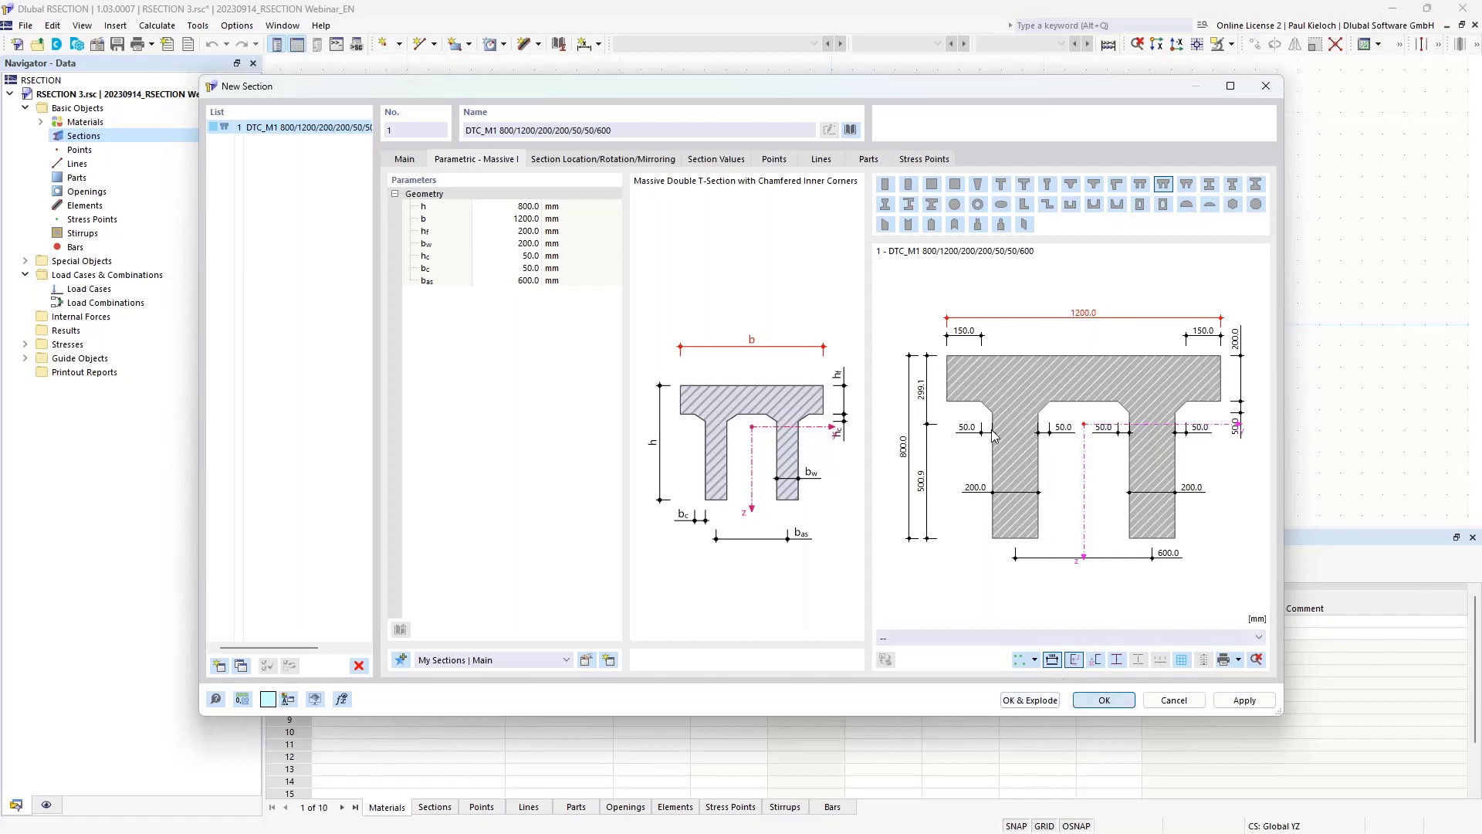
Step: List the model's materials and select the B500S(A) reinforcing steel
scroll(828, 351, "down", 3)
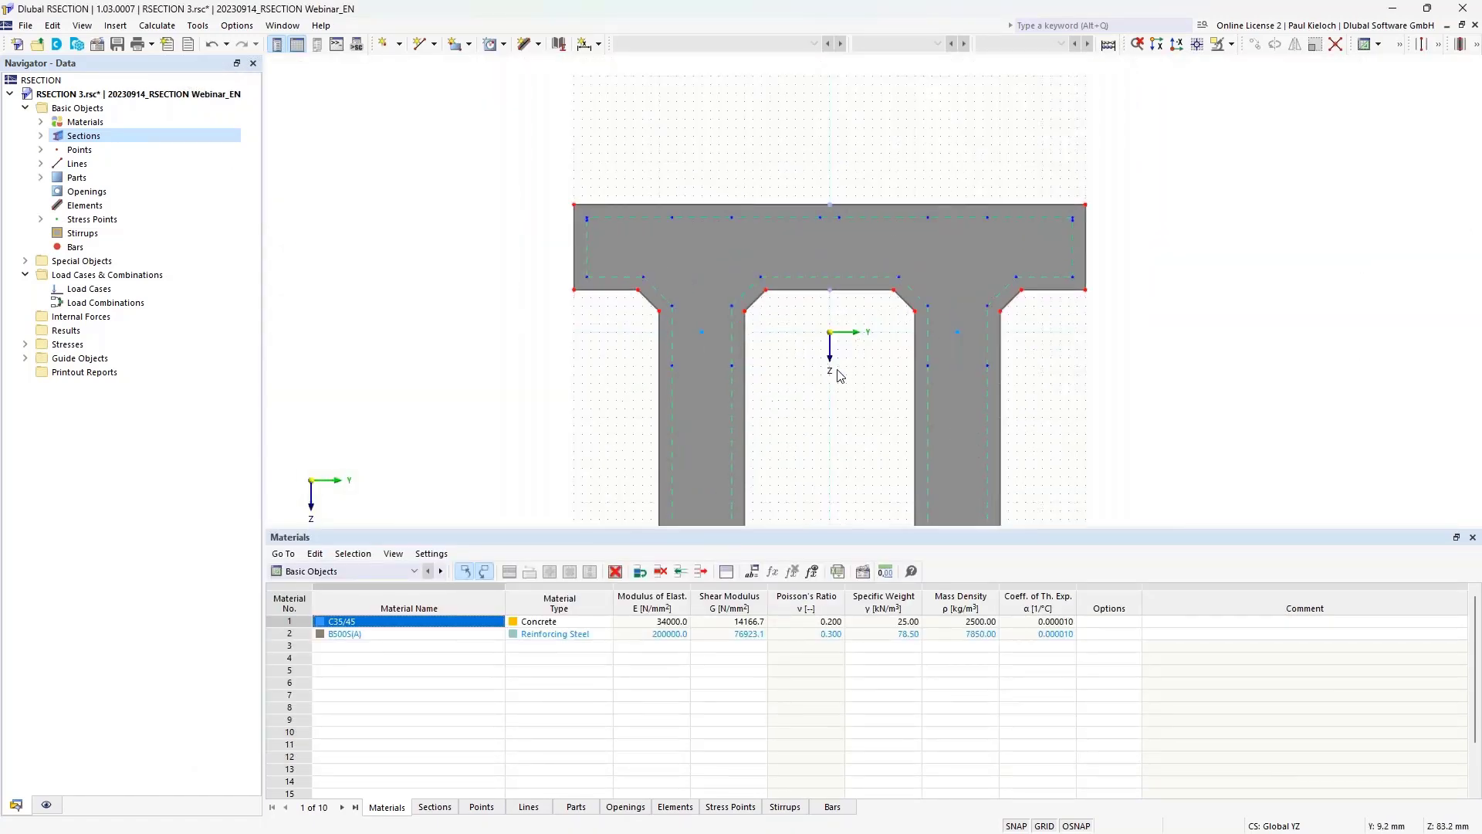
middle_click_drag(837, 374, 809, 343)
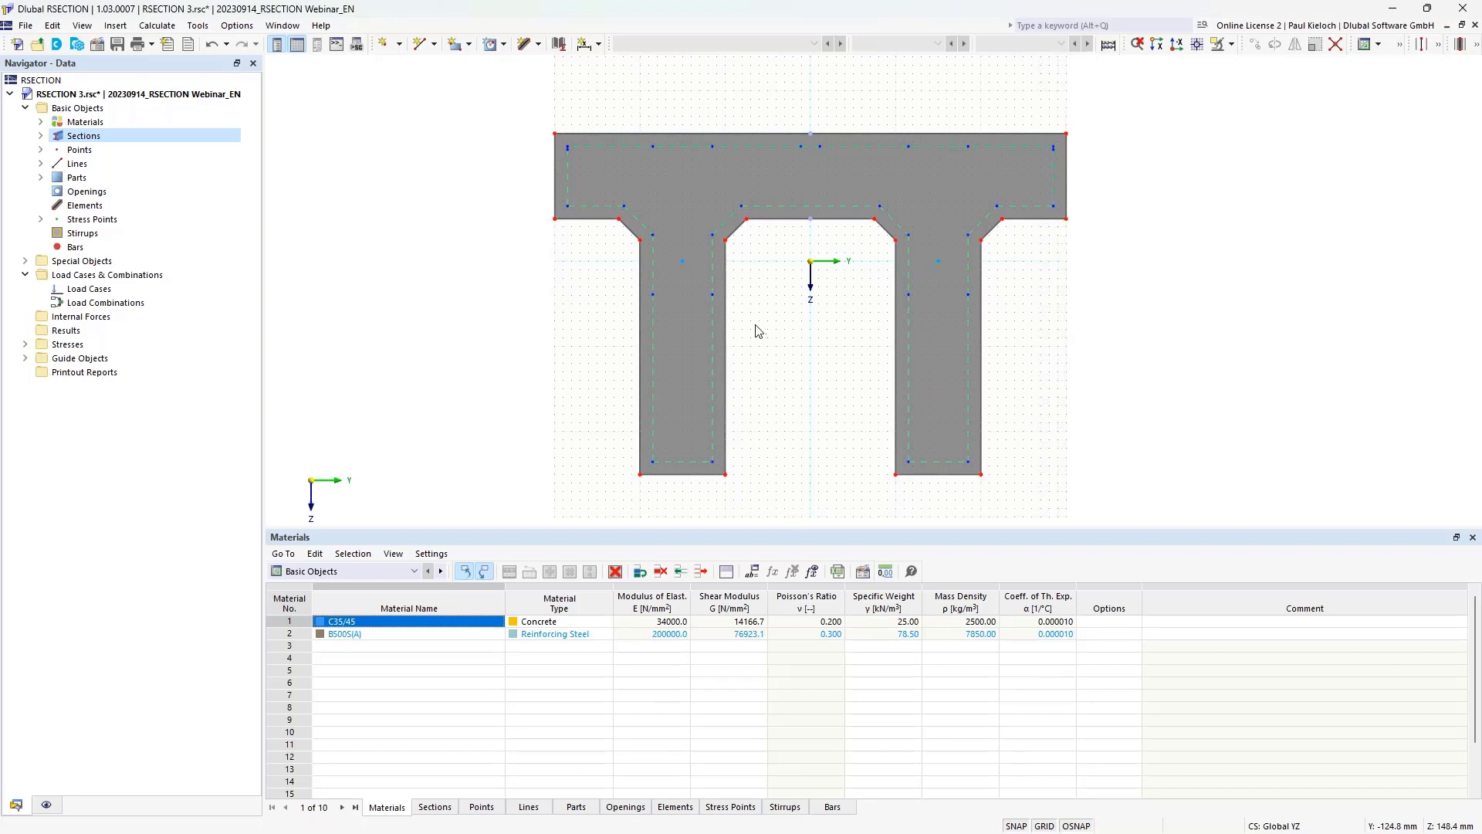
left_click(41, 122)
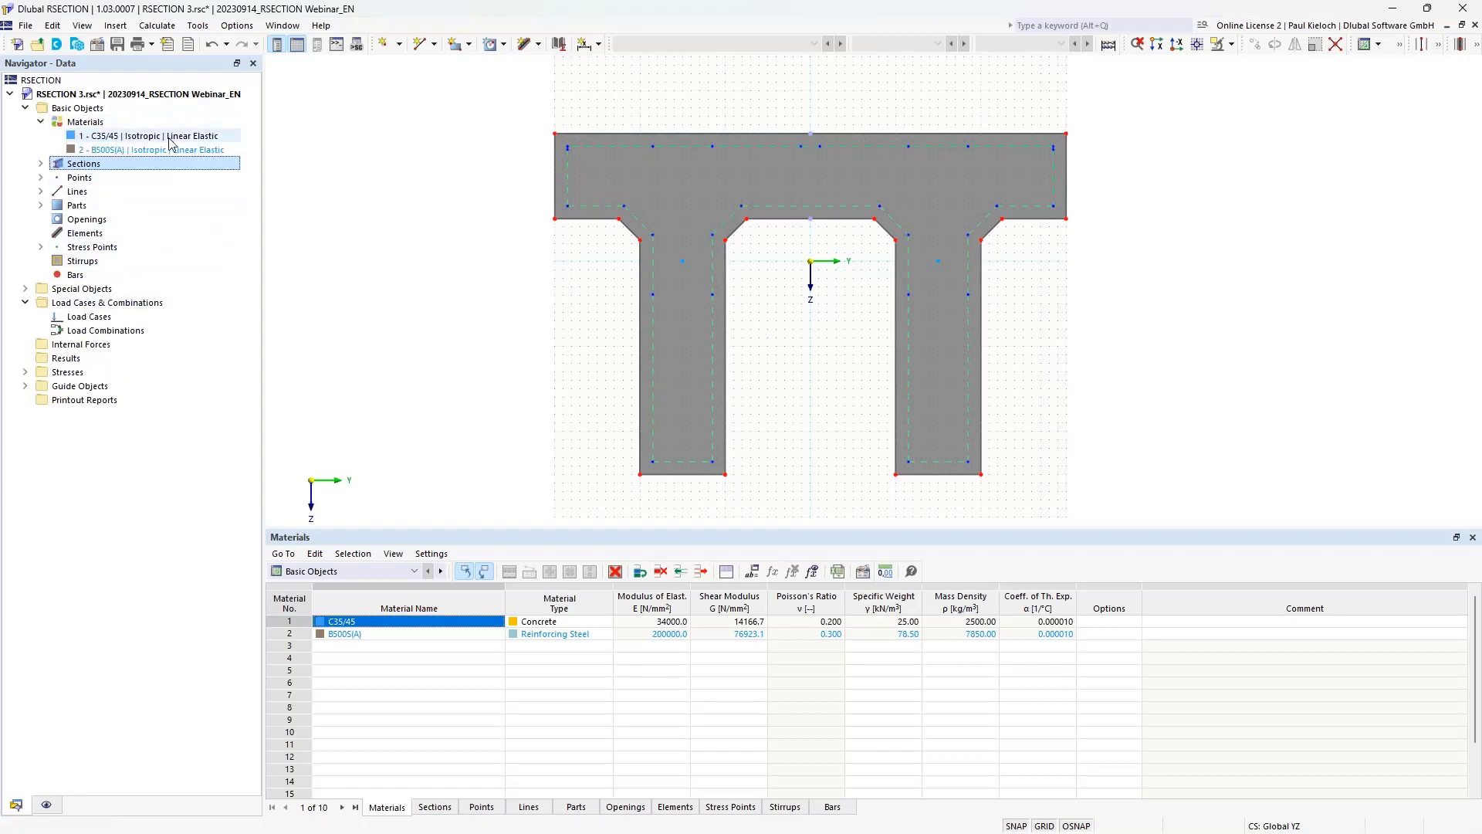
left_click(233, 151)
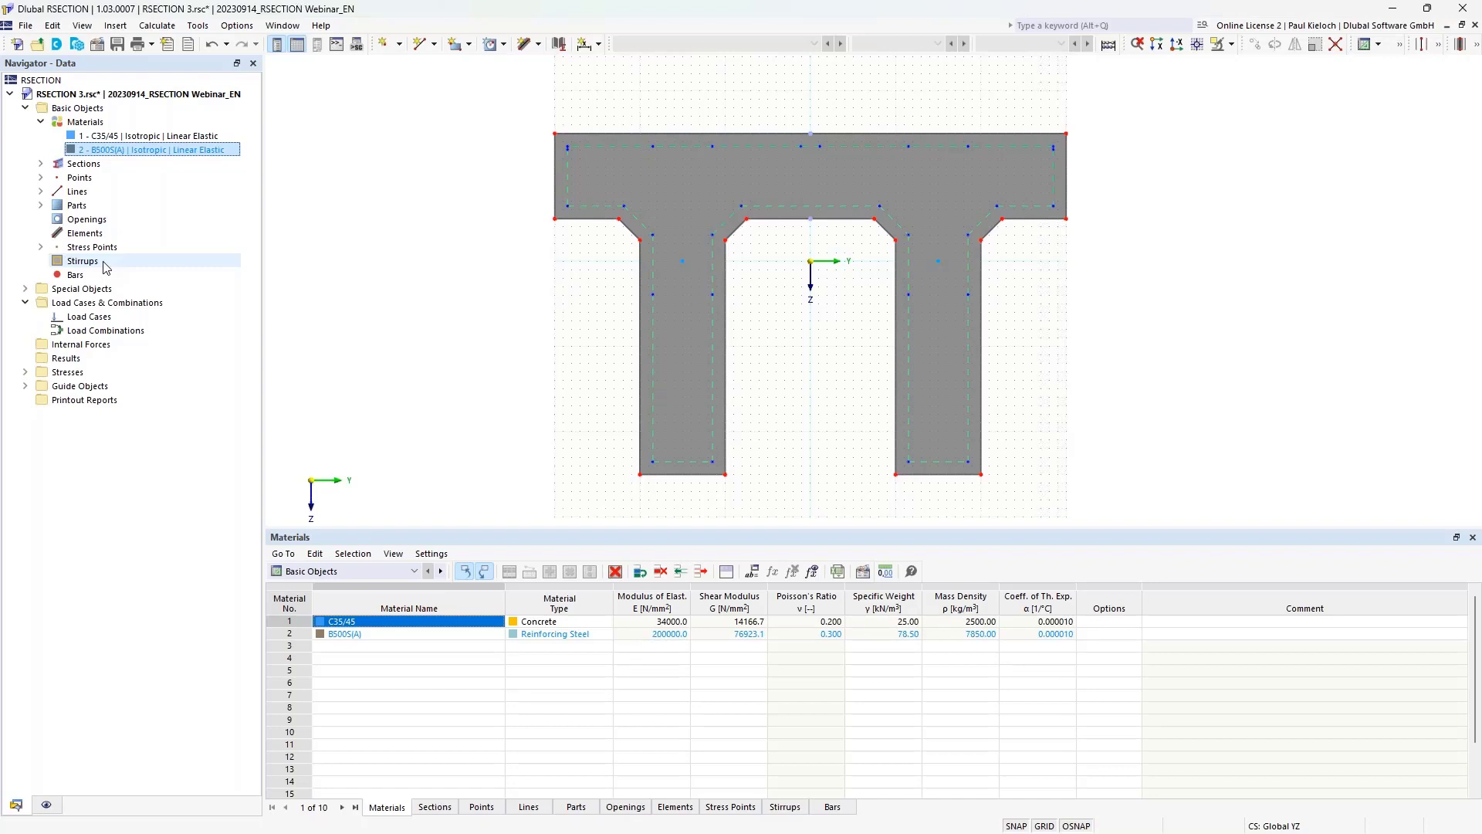
Step: Start a new stirrup in B500S(A) and set its diameter to 10 mm
right_click(106, 267)
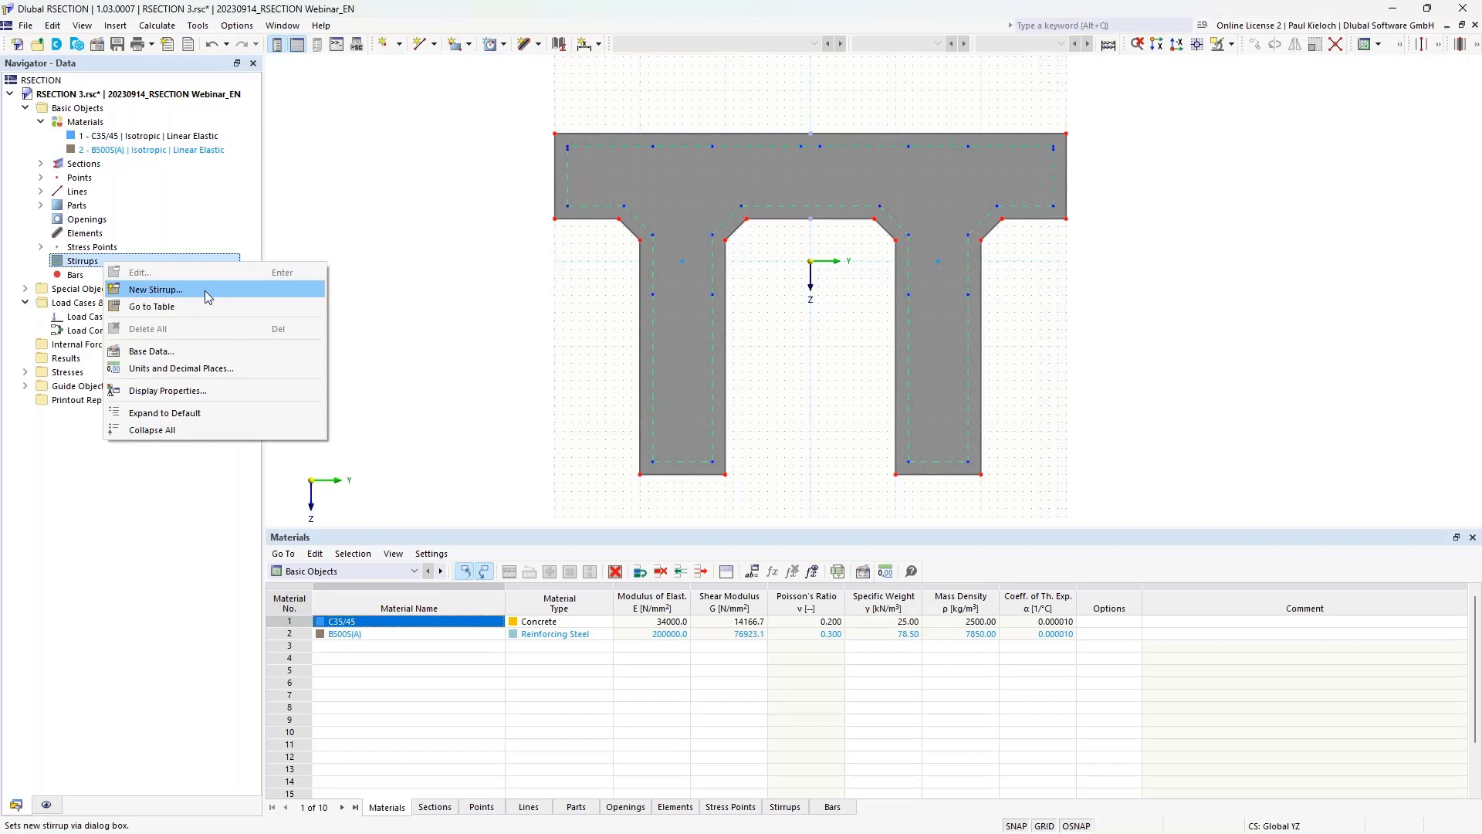
left_click(193, 289)
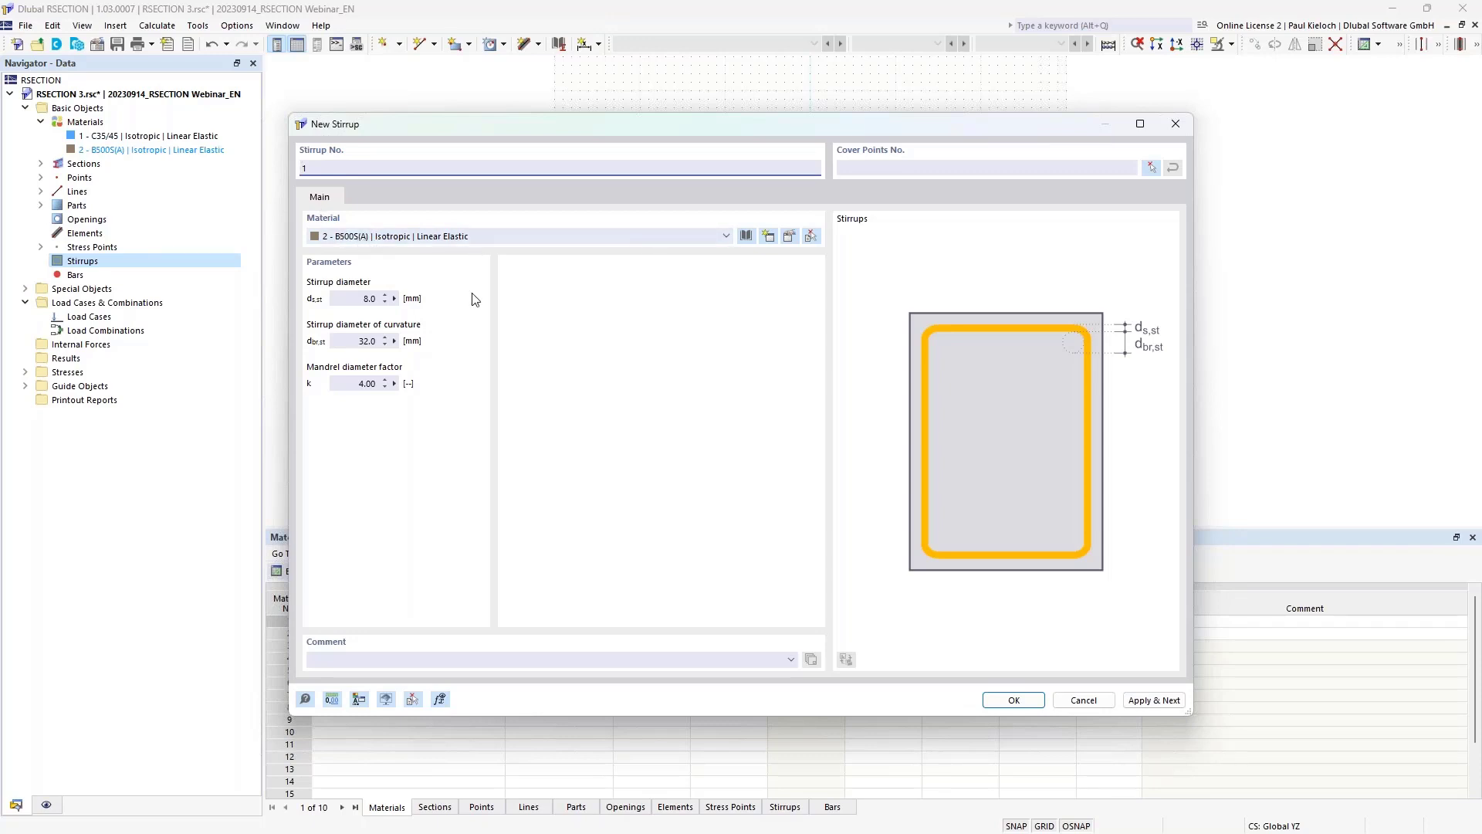
left_click(365, 299)
type("10")
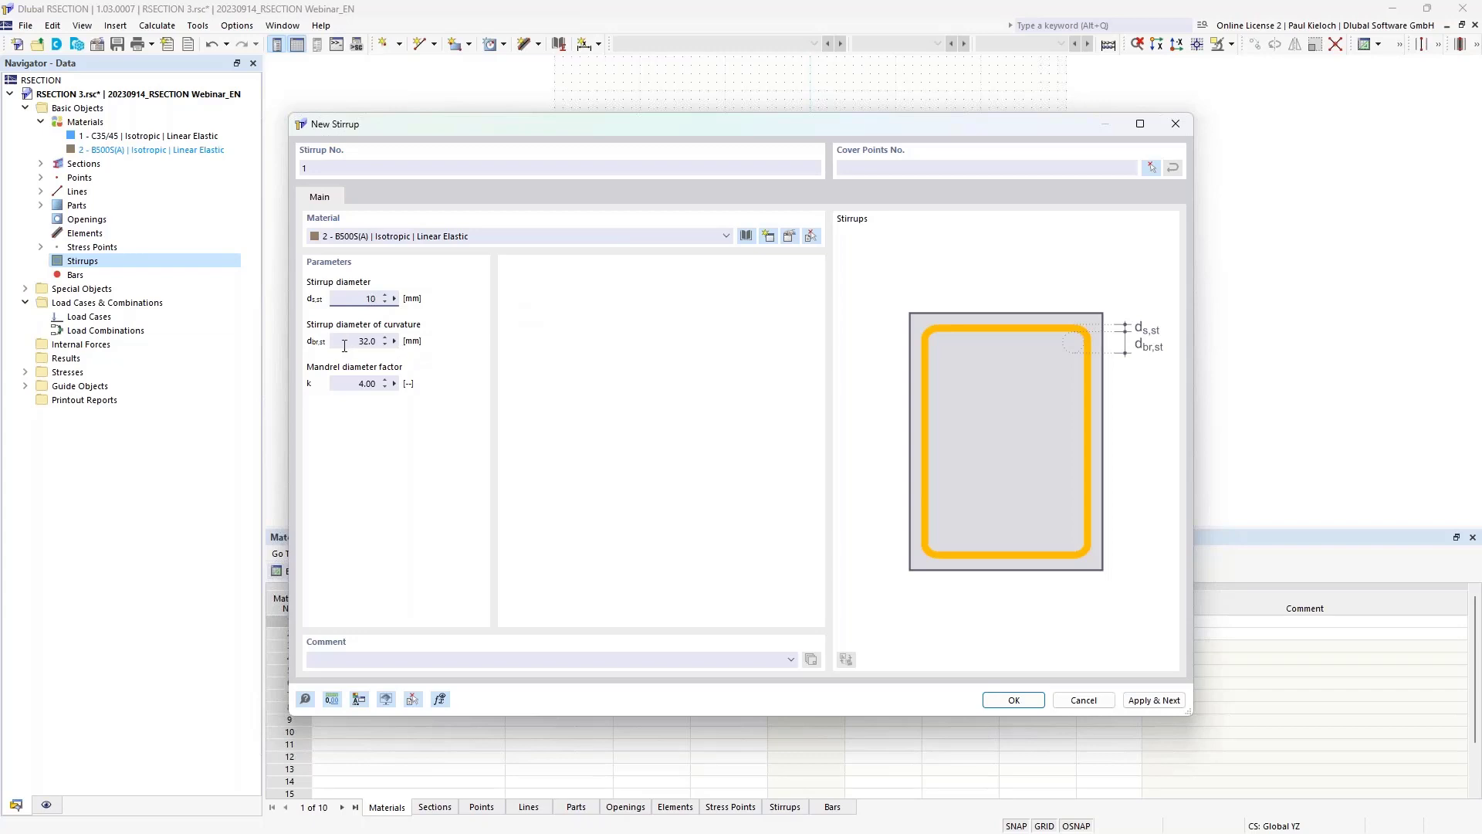
key("Tab")
Step: Assign the flange's four corner cover points as a closed loop 514,507,505,516,514 and create the stirrup
left_click(1151, 167)
scroll(898, 178, "up", 2)
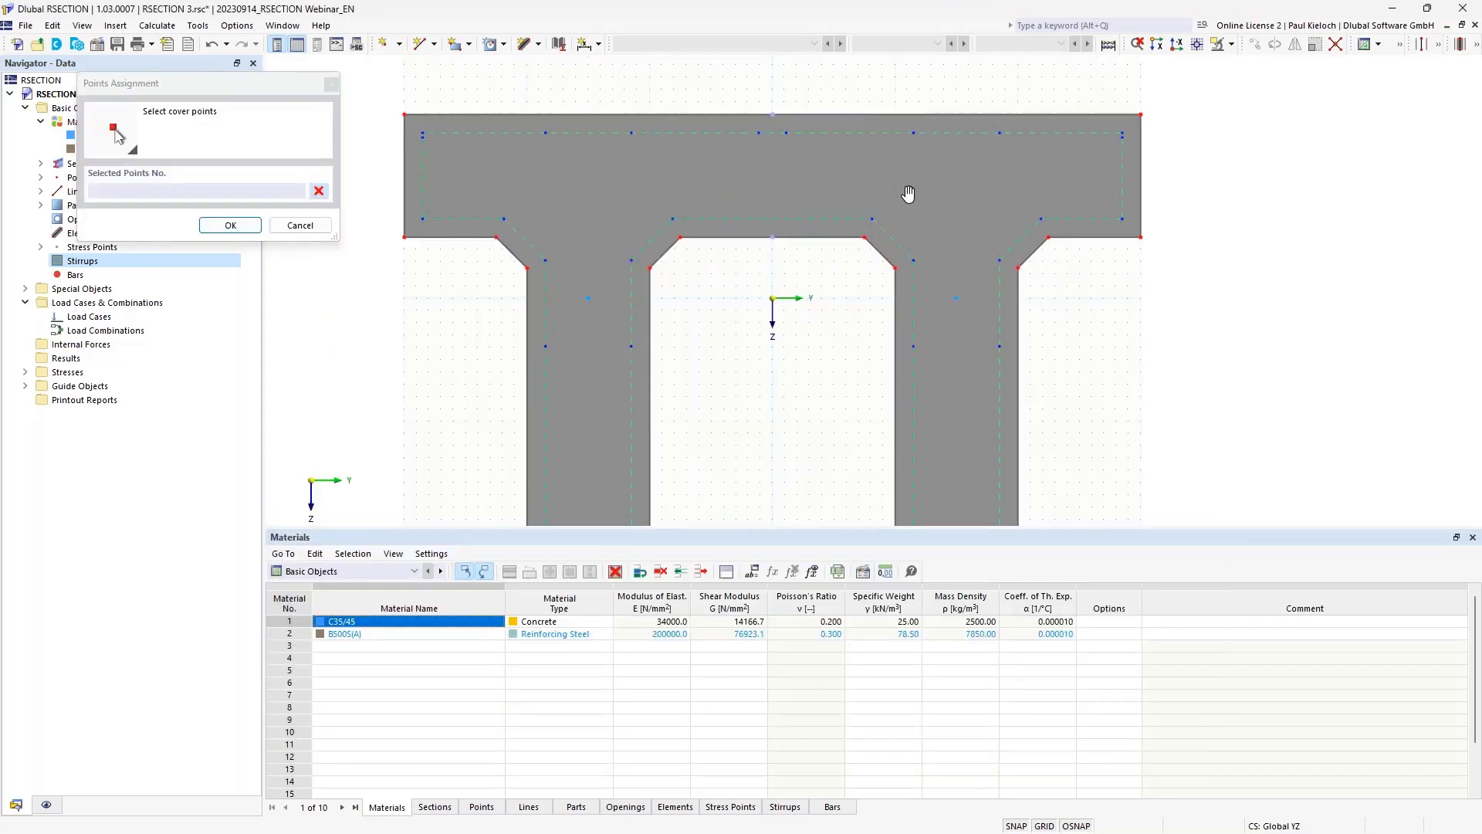
middle_click_drag(907, 193, 919, 219)
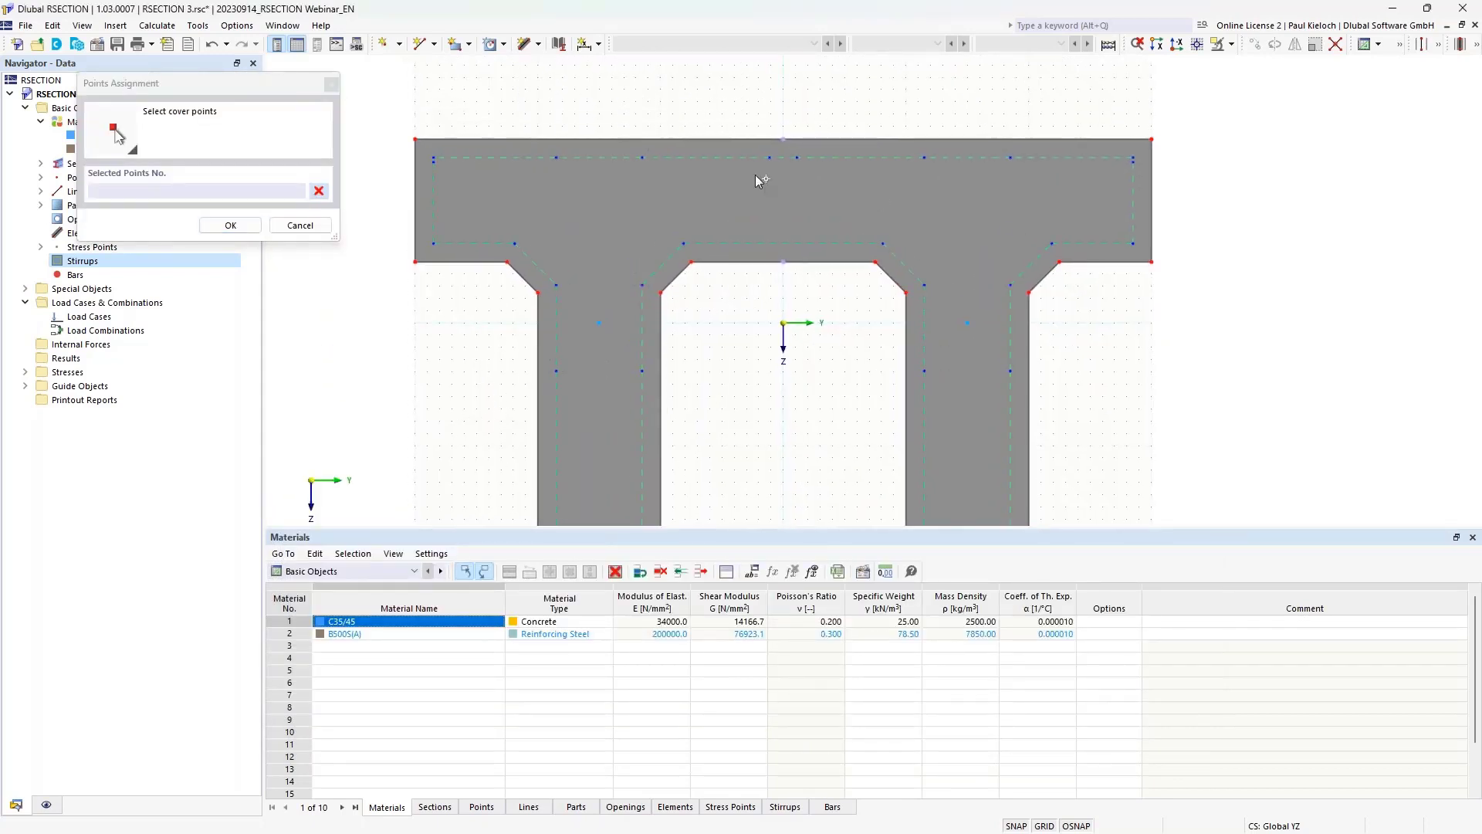
left_click(433, 156)
left_click(1134, 156)
left_click(1132, 243)
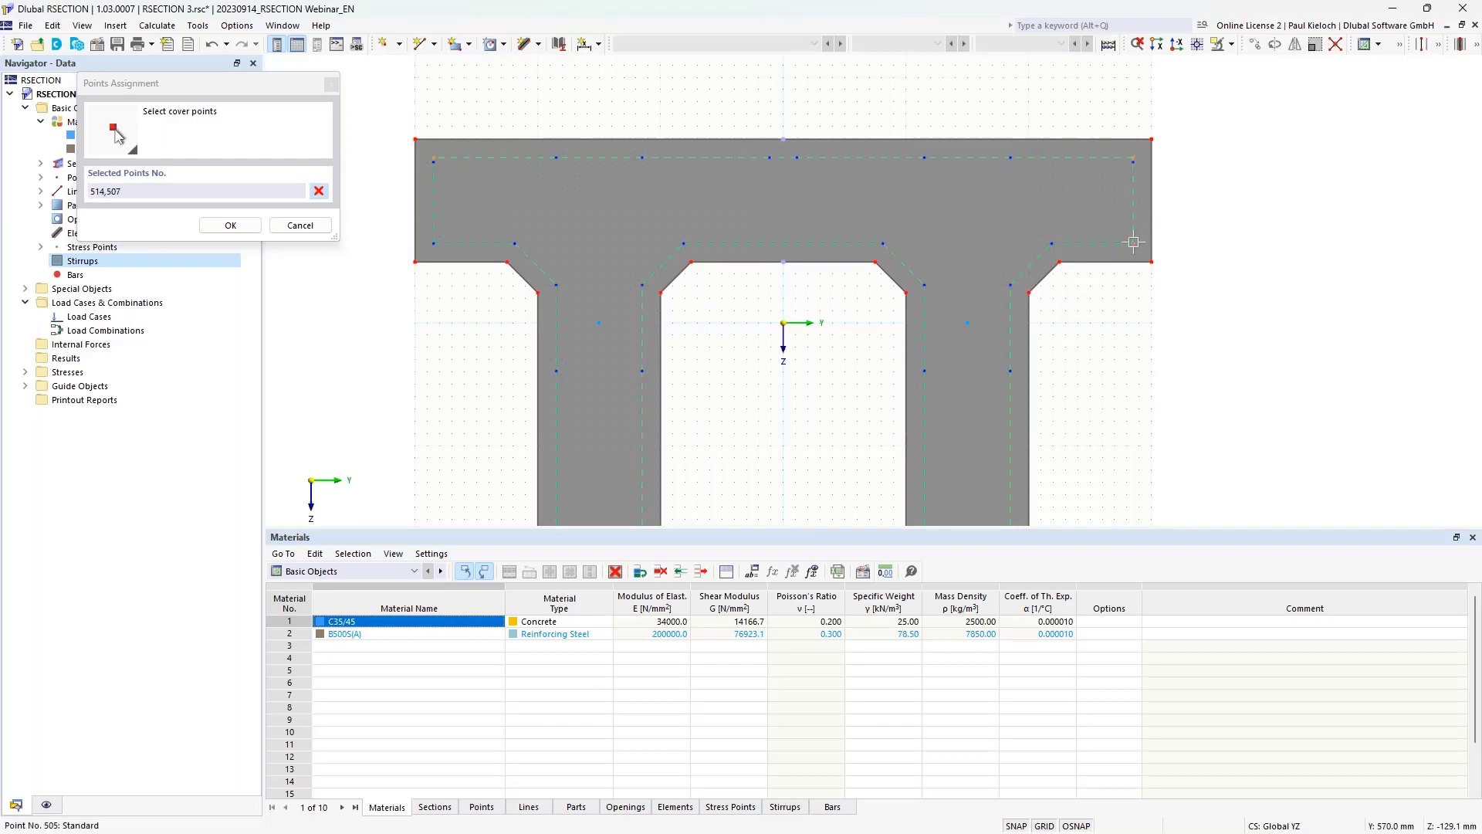
left_click(433, 244)
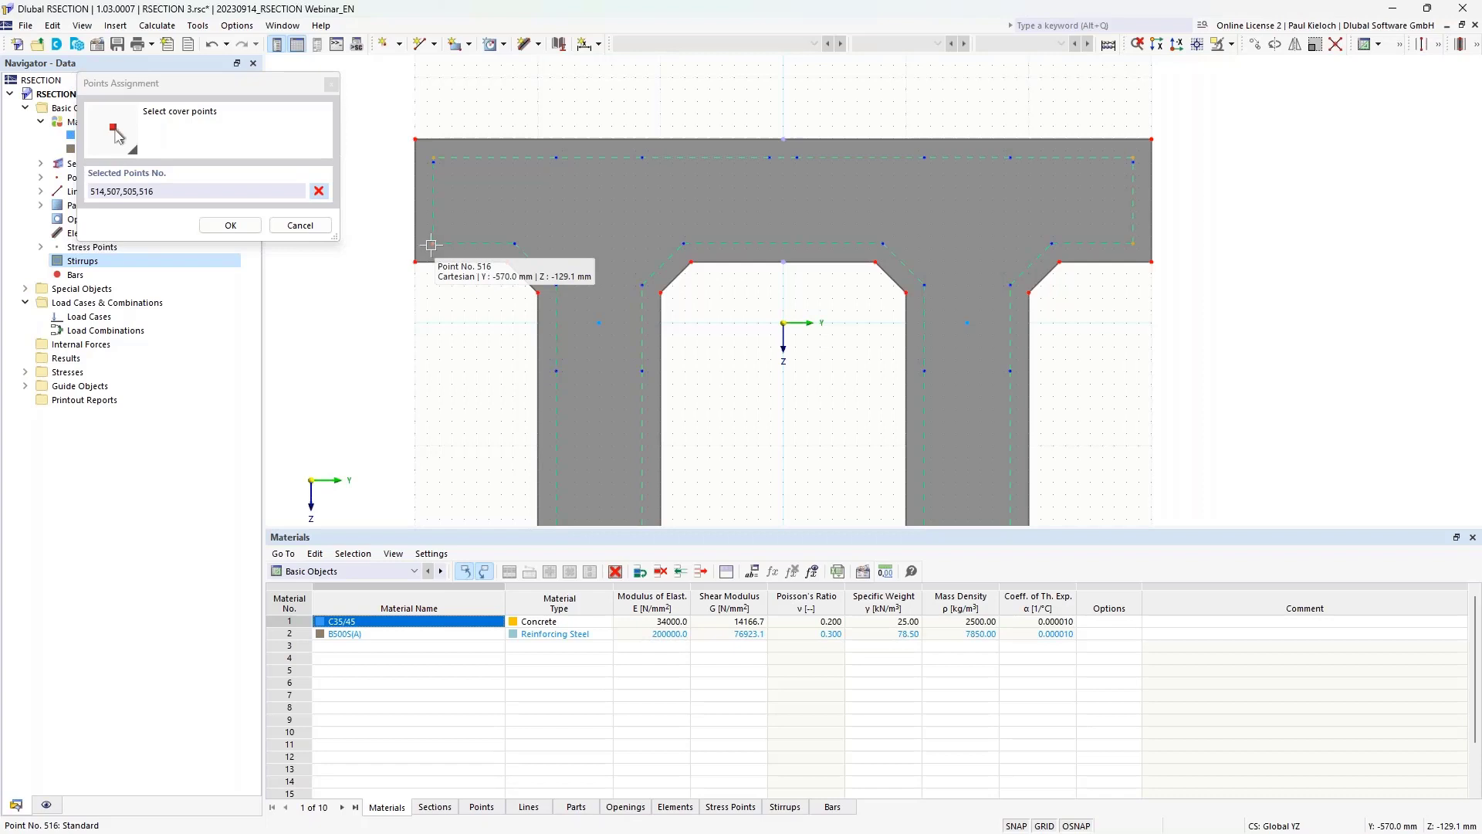
left_click(434, 161)
left_click(232, 226)
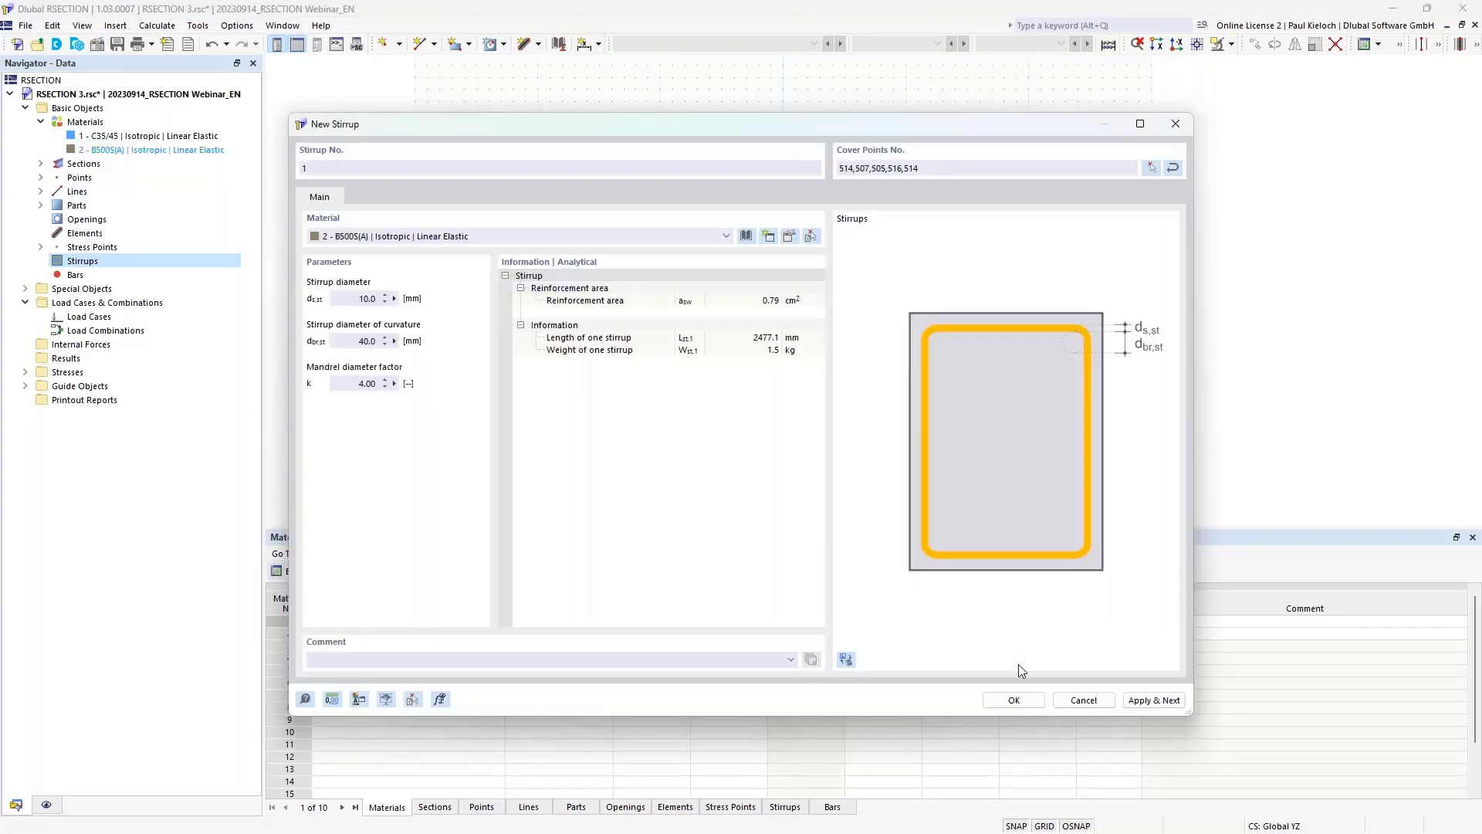
left_click(1028, 700)
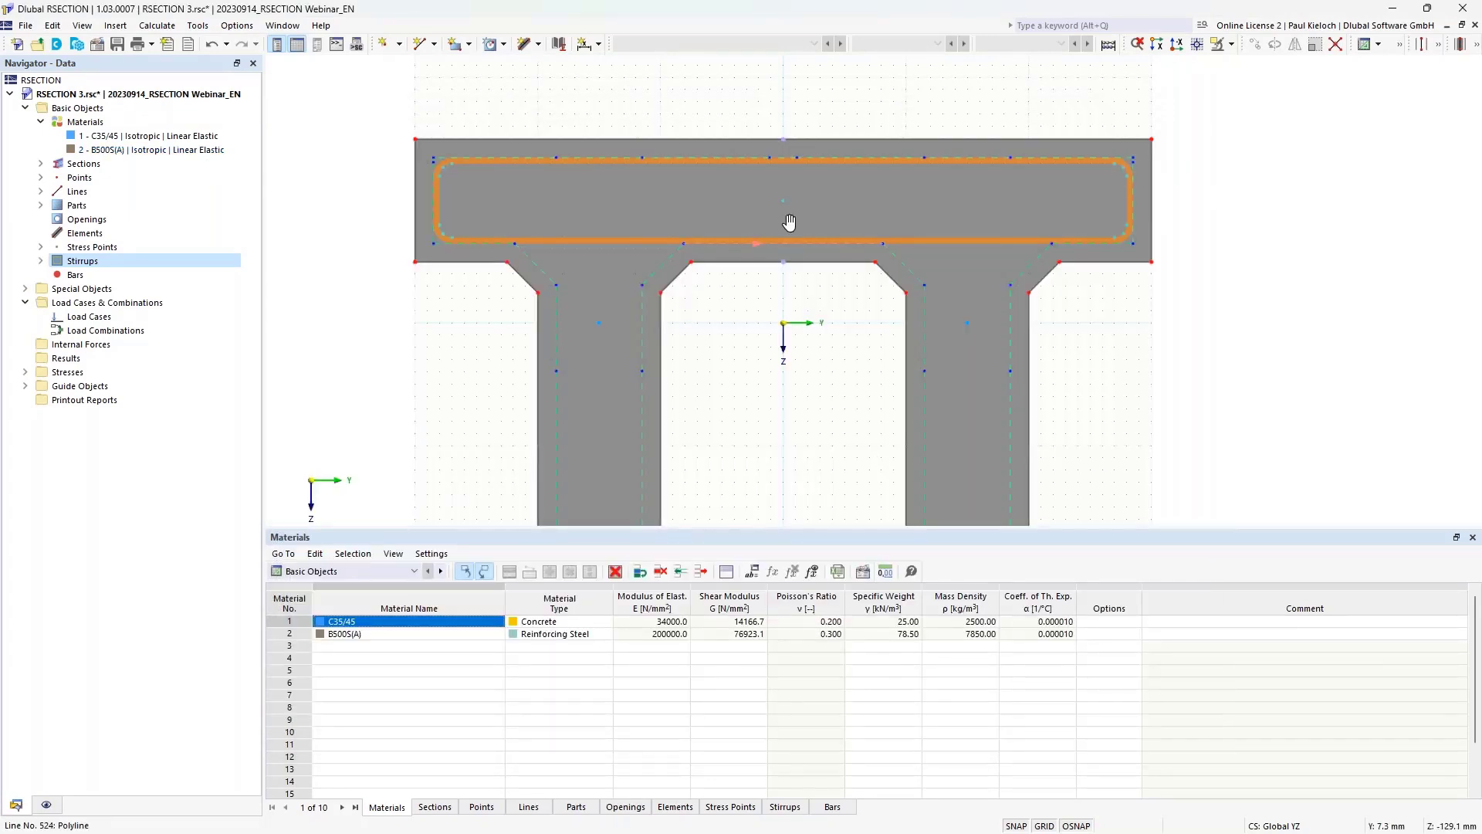
Step: Add a second 10 mm stirrup around the left web through cover points 513,512,521,520,513, from the flange's upper edge to the web's lower end
middle_click_drag(788, 222, 784, 112)
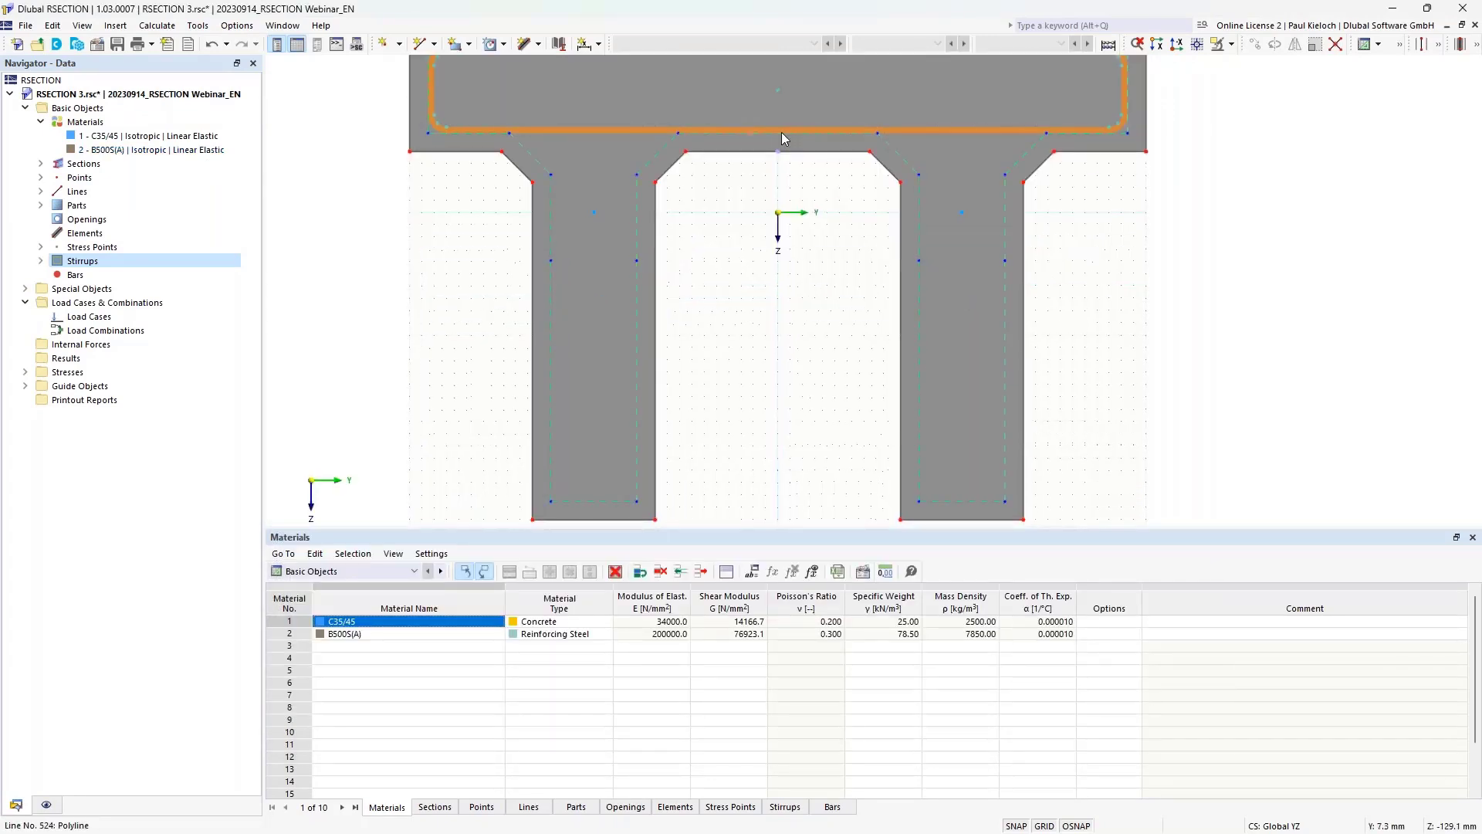
left_click(43, 262)
scroll(498, 239, "down", 2)
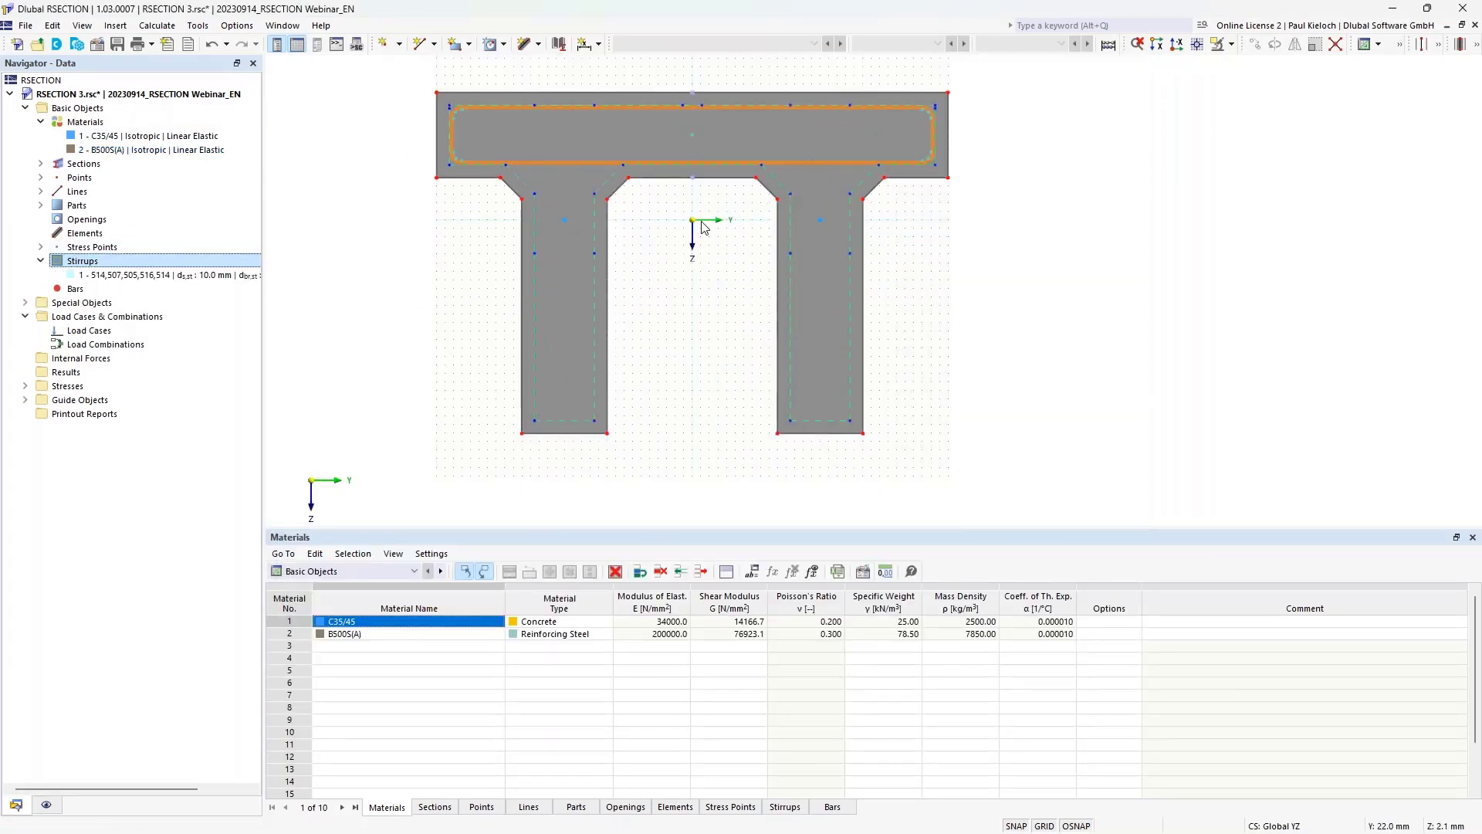
right_click(151, 262)
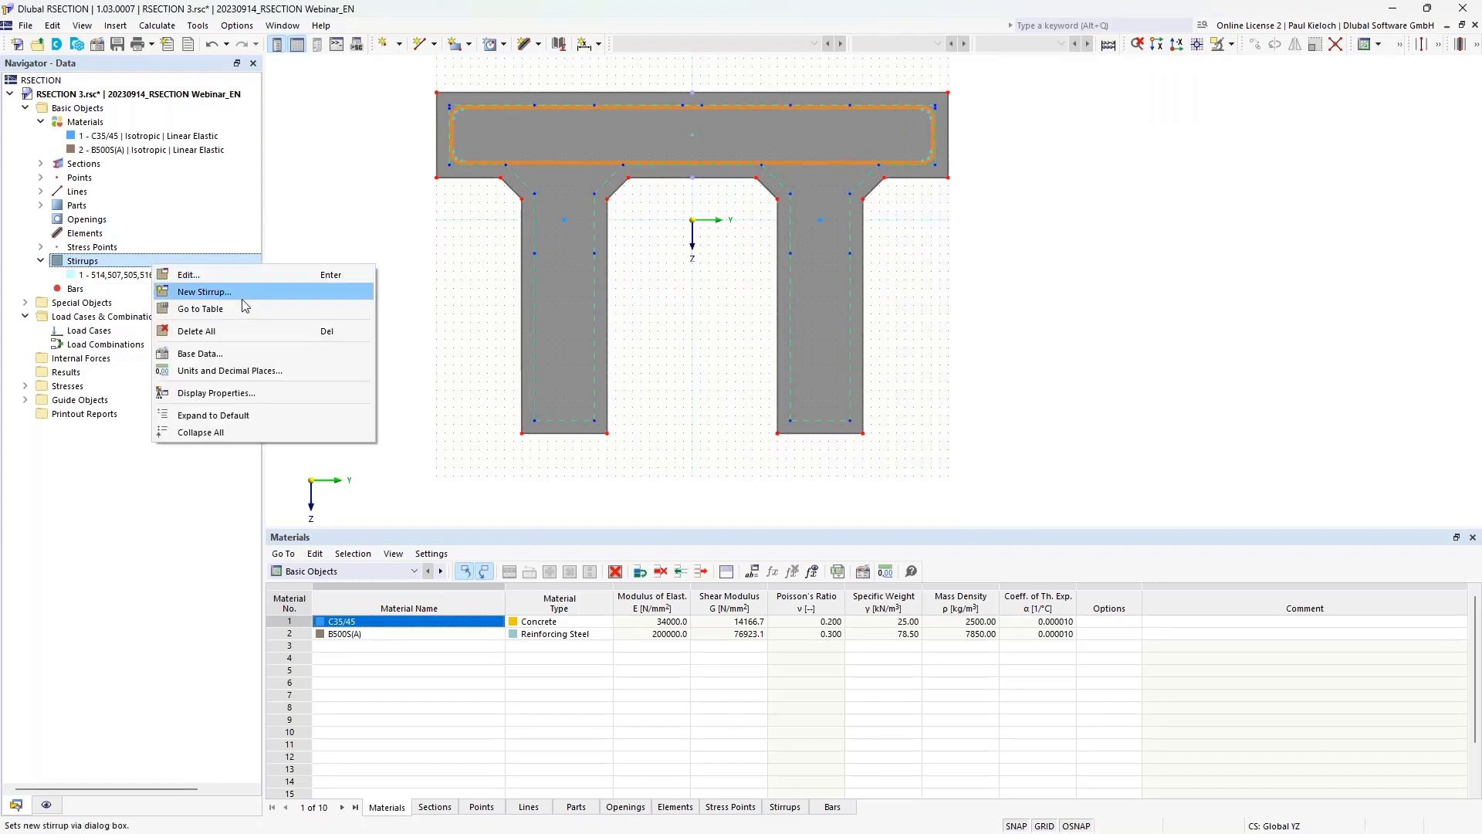
left_click(252, 291)
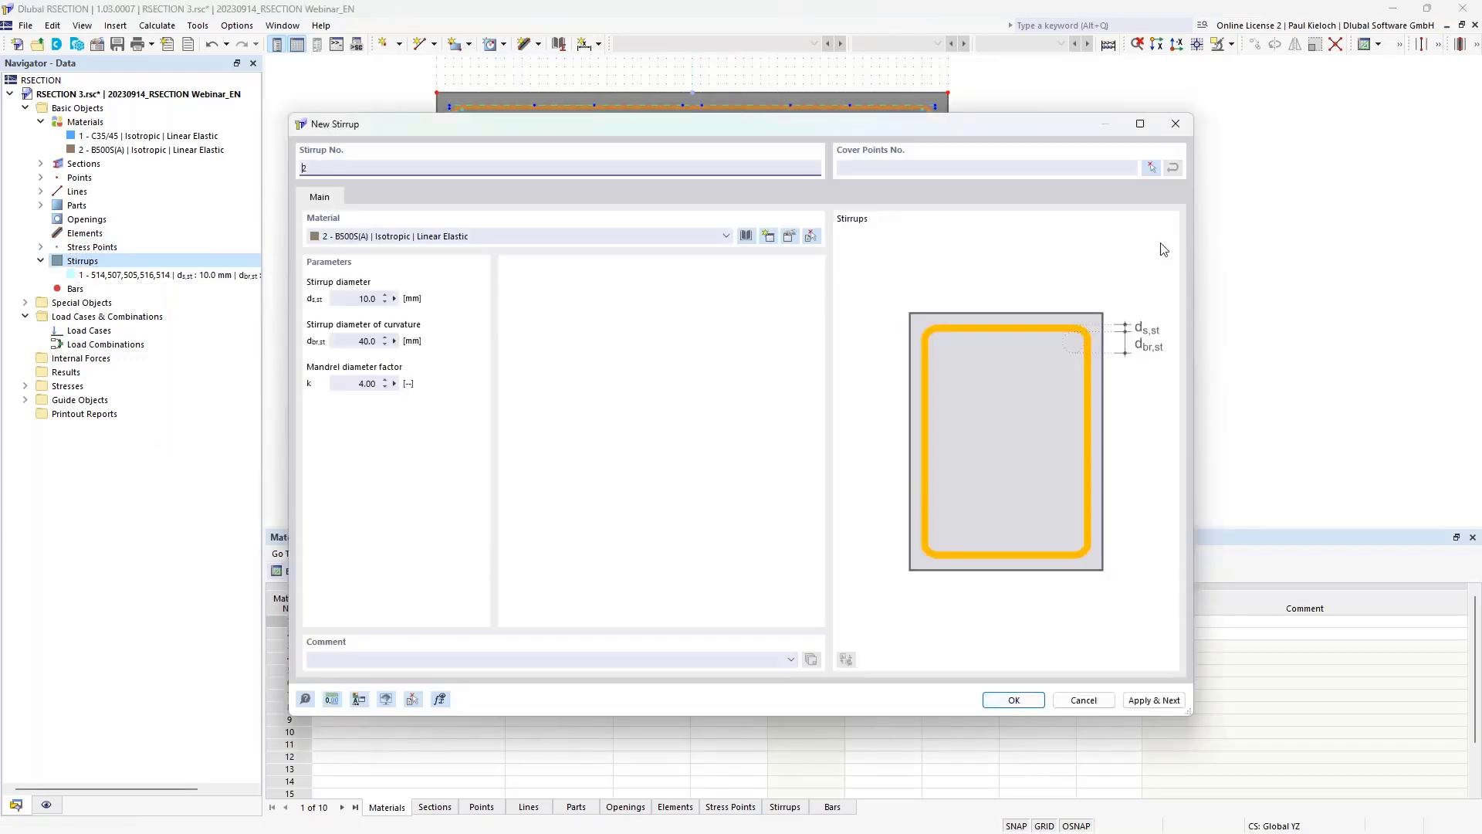
left_click(1151, 168)
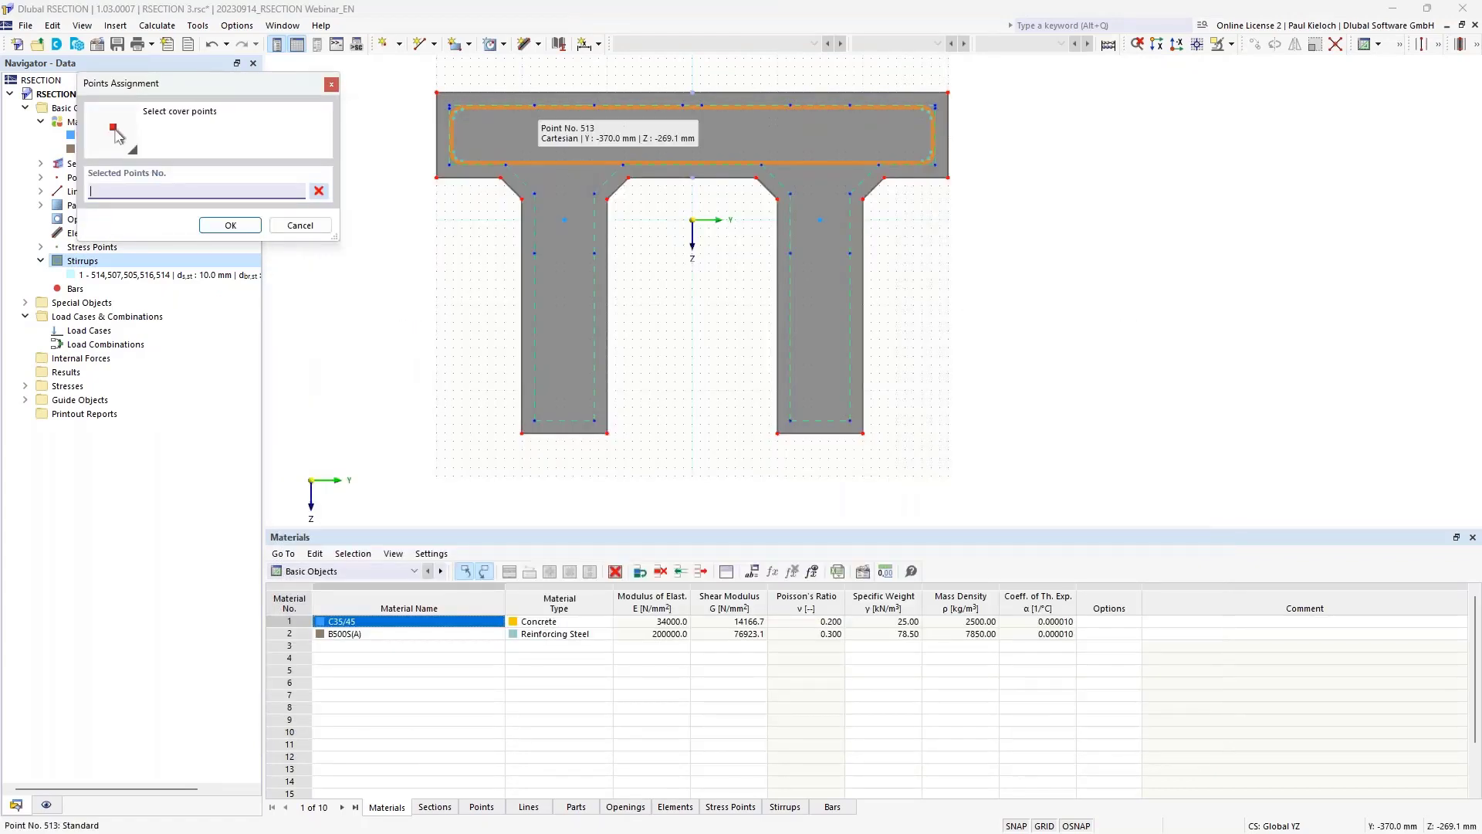
left_click(594, 105)
left_click(595, 421)
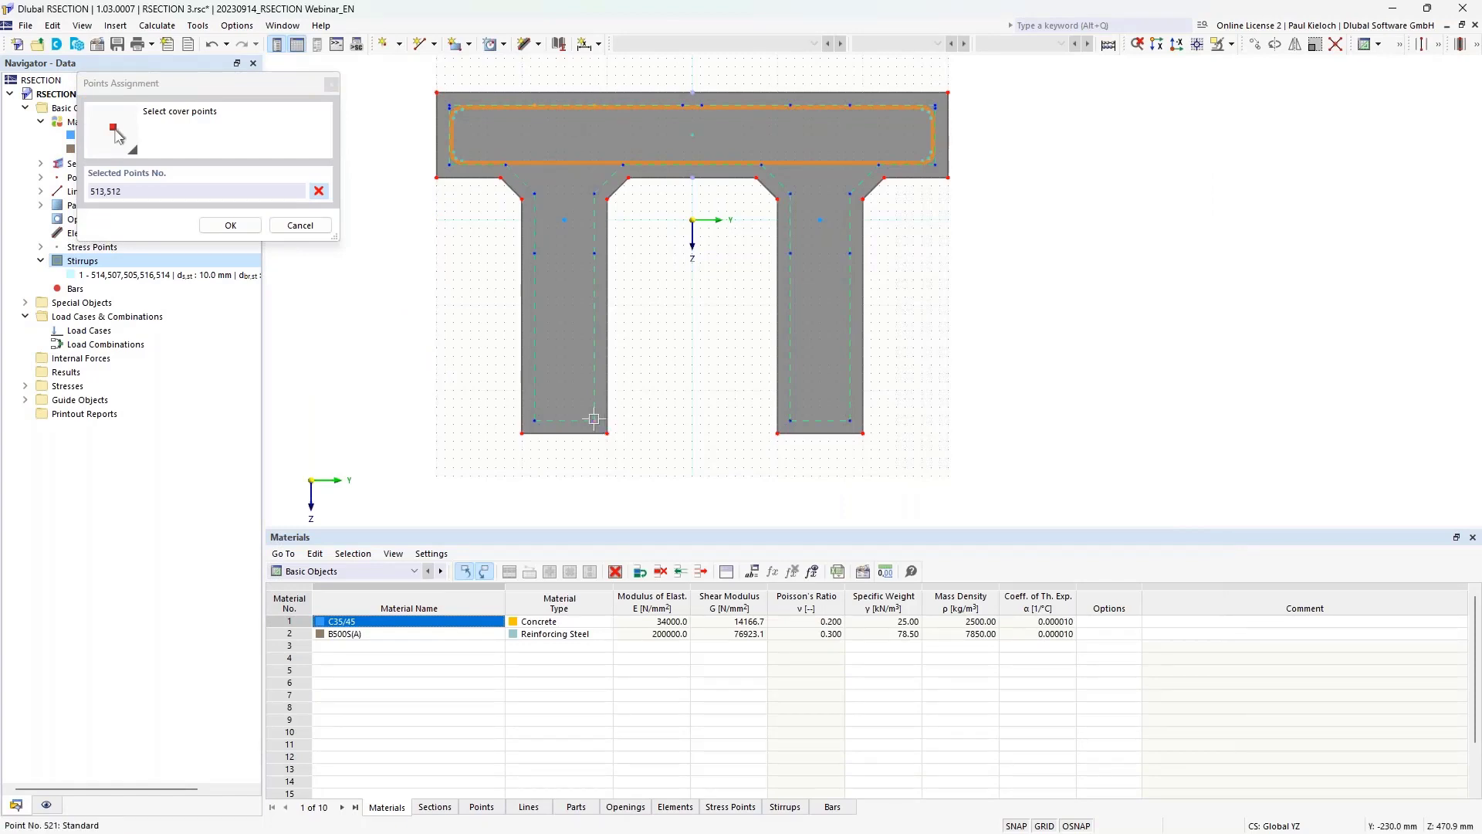
left_click(534, 420)
left_click(534, 193)
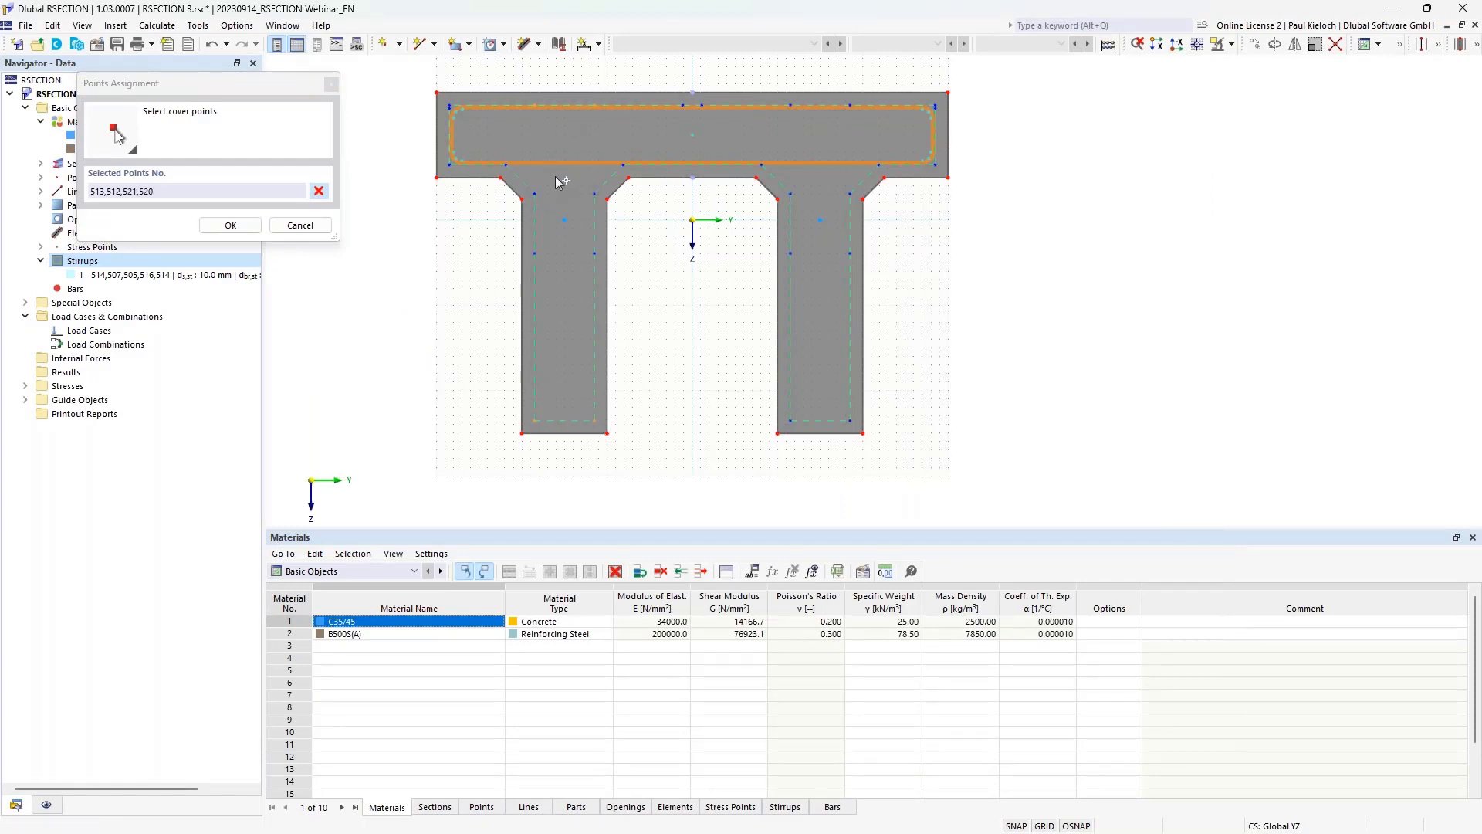
left_click(534, 105)
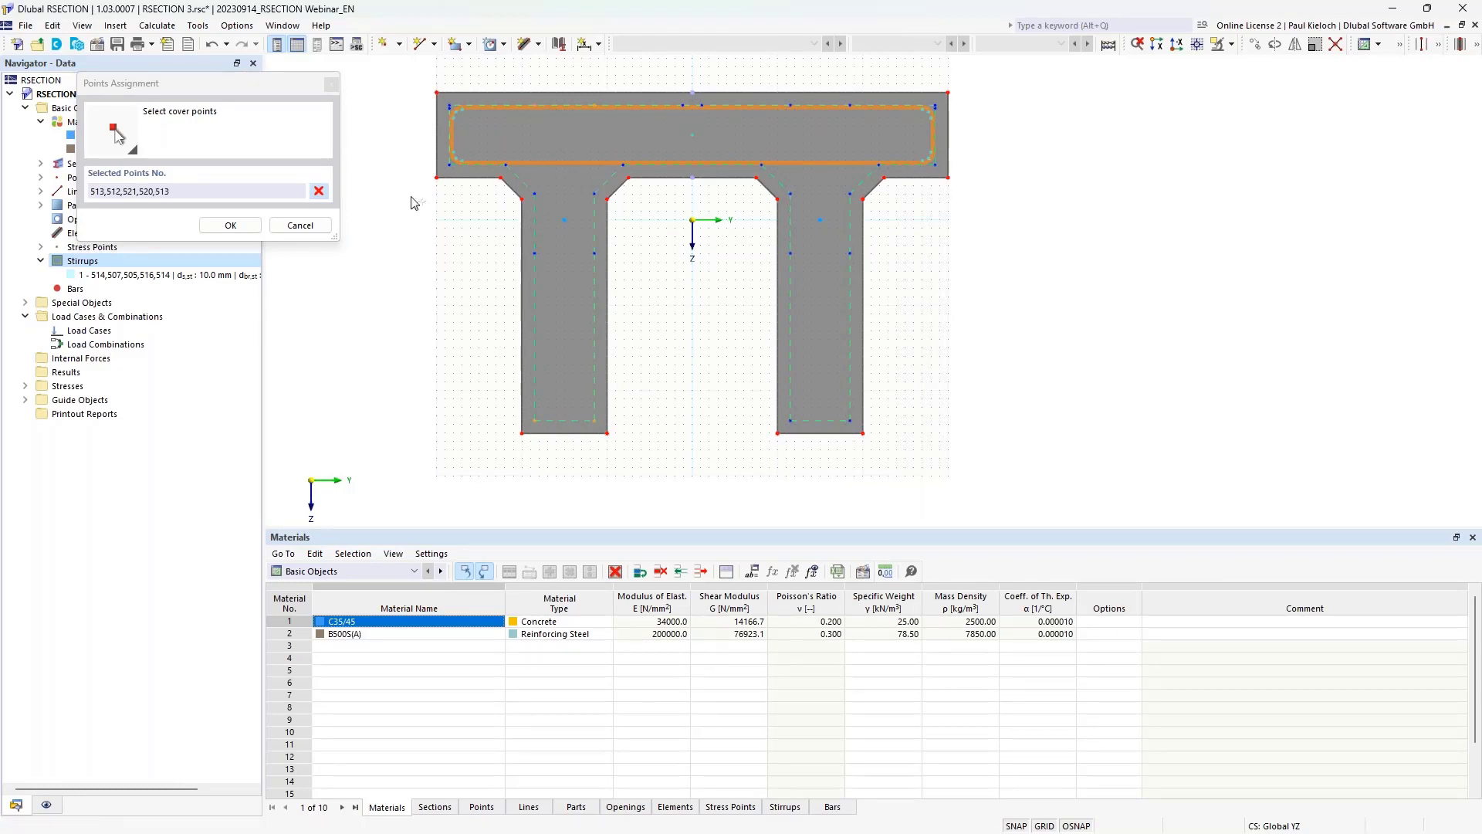
left_click(230, 225)
left_click(1017, 700)
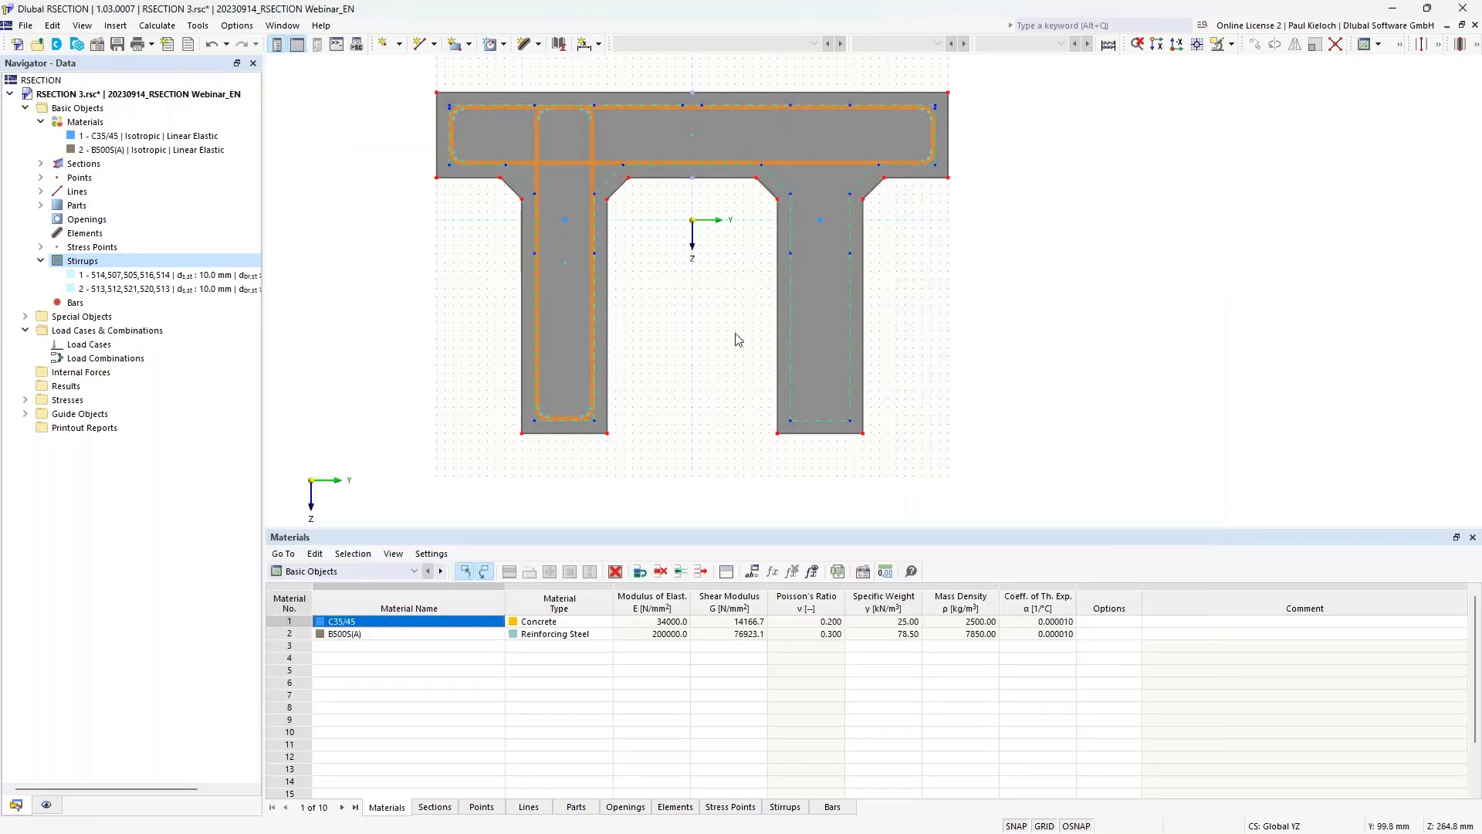
Step: Add a third 10 mm stirrup around the right web through cover points 509,508,501,528,509, and save the model
right_click(158, 261)
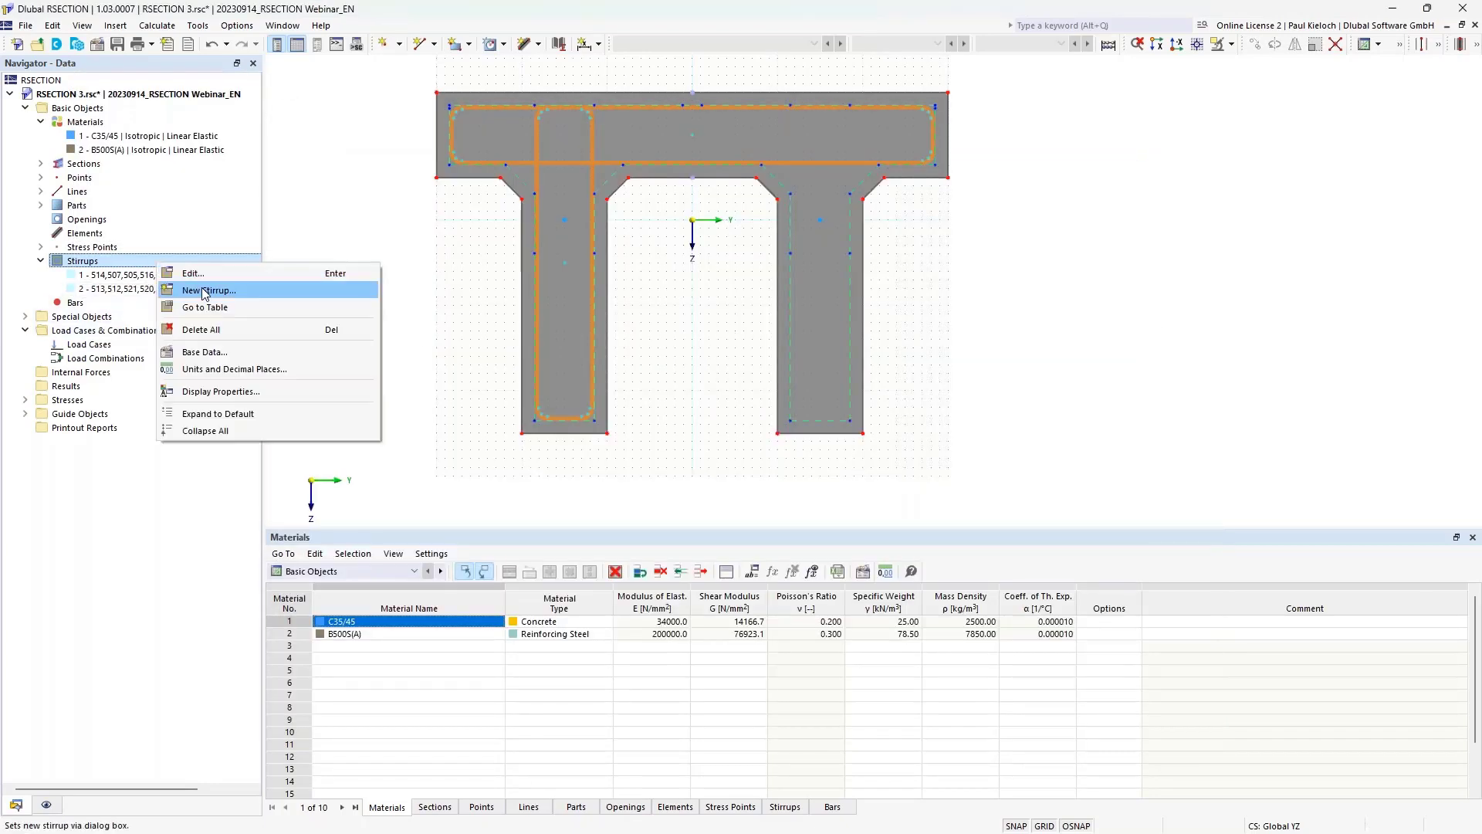
left_click(224, 287)
left_click(1151, 167)
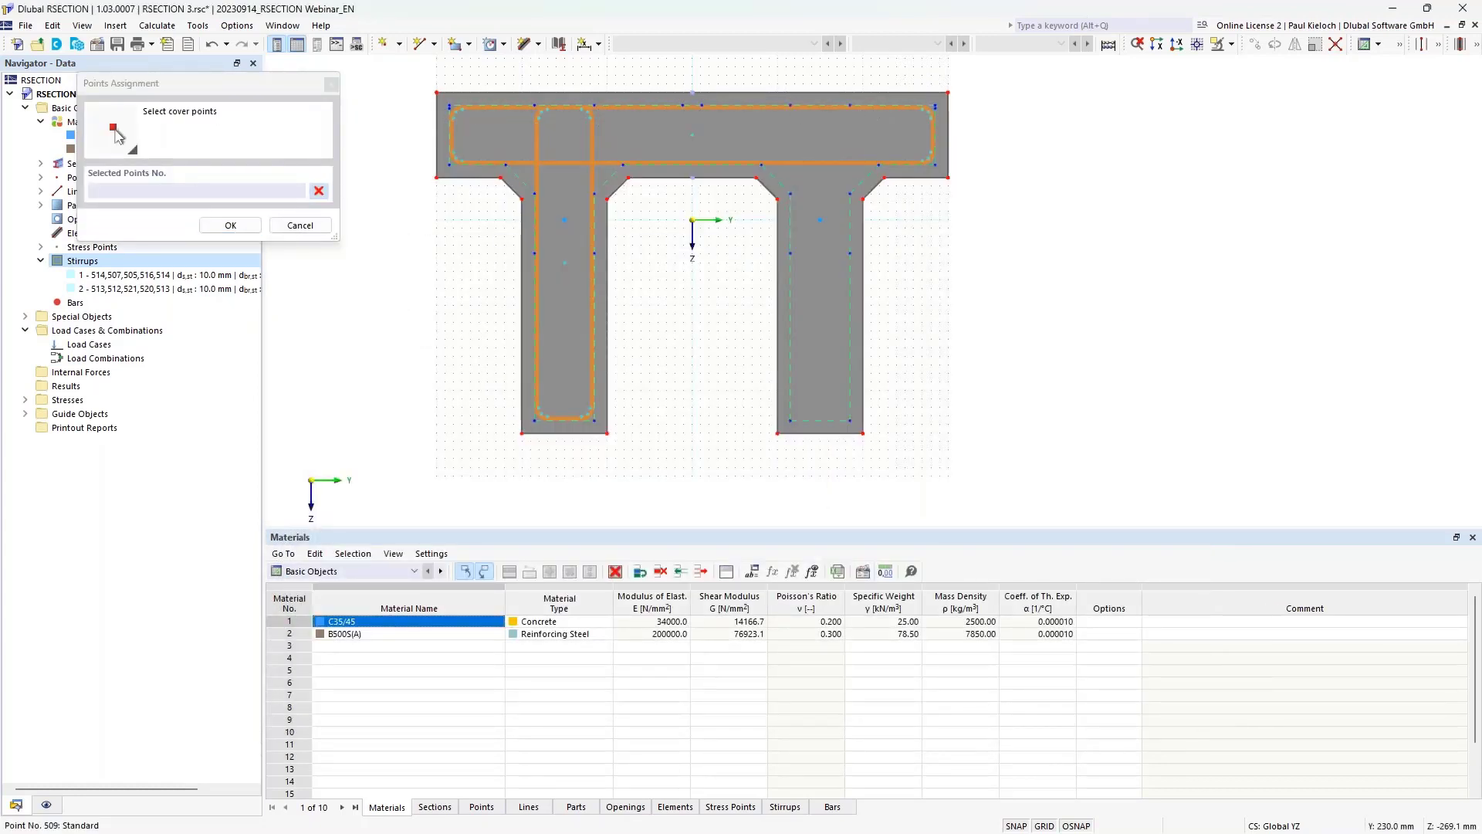
left_click(847, 108)
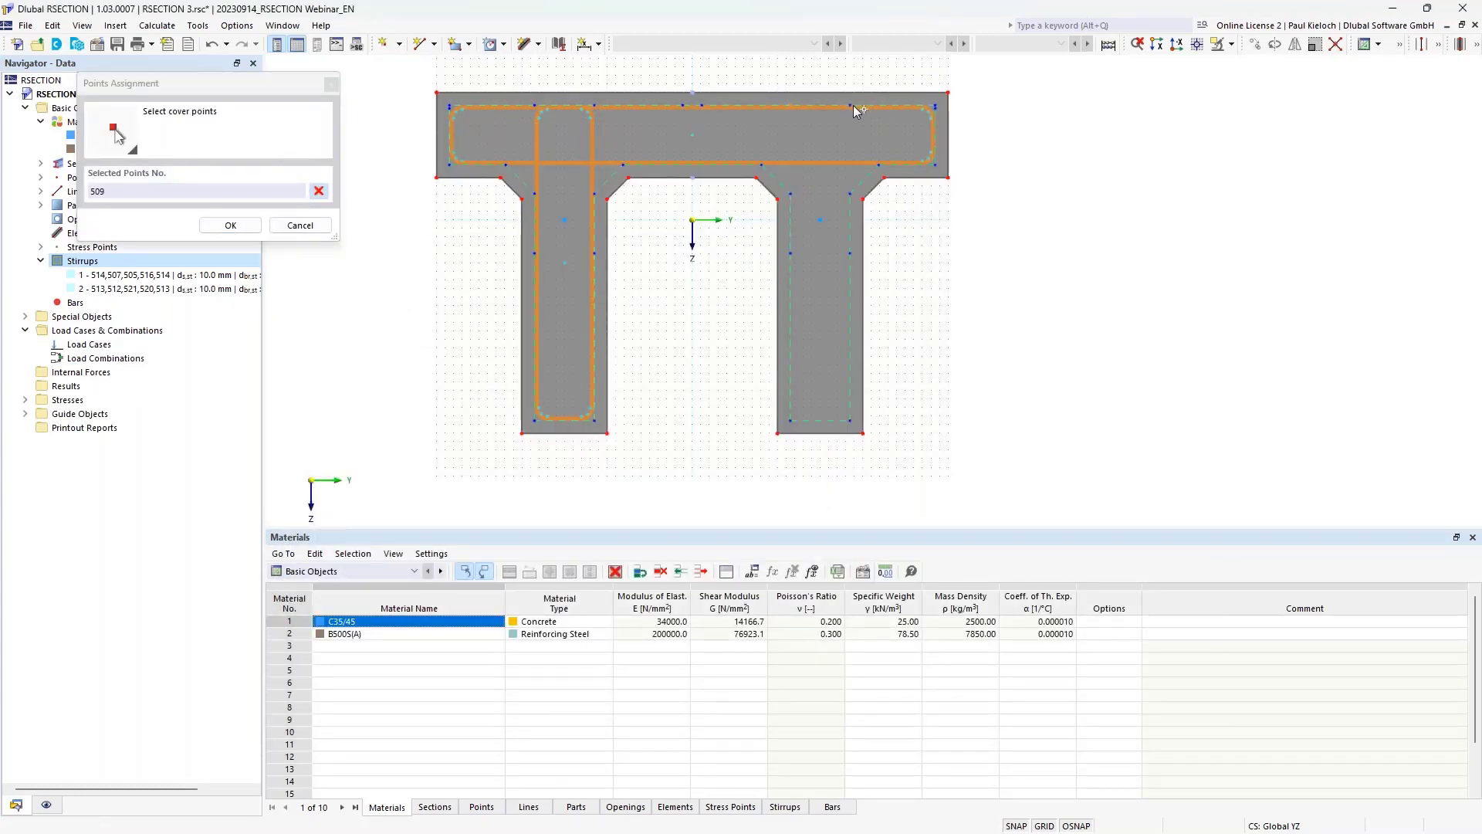
left_click(862, 194)
left_click(849, 421)
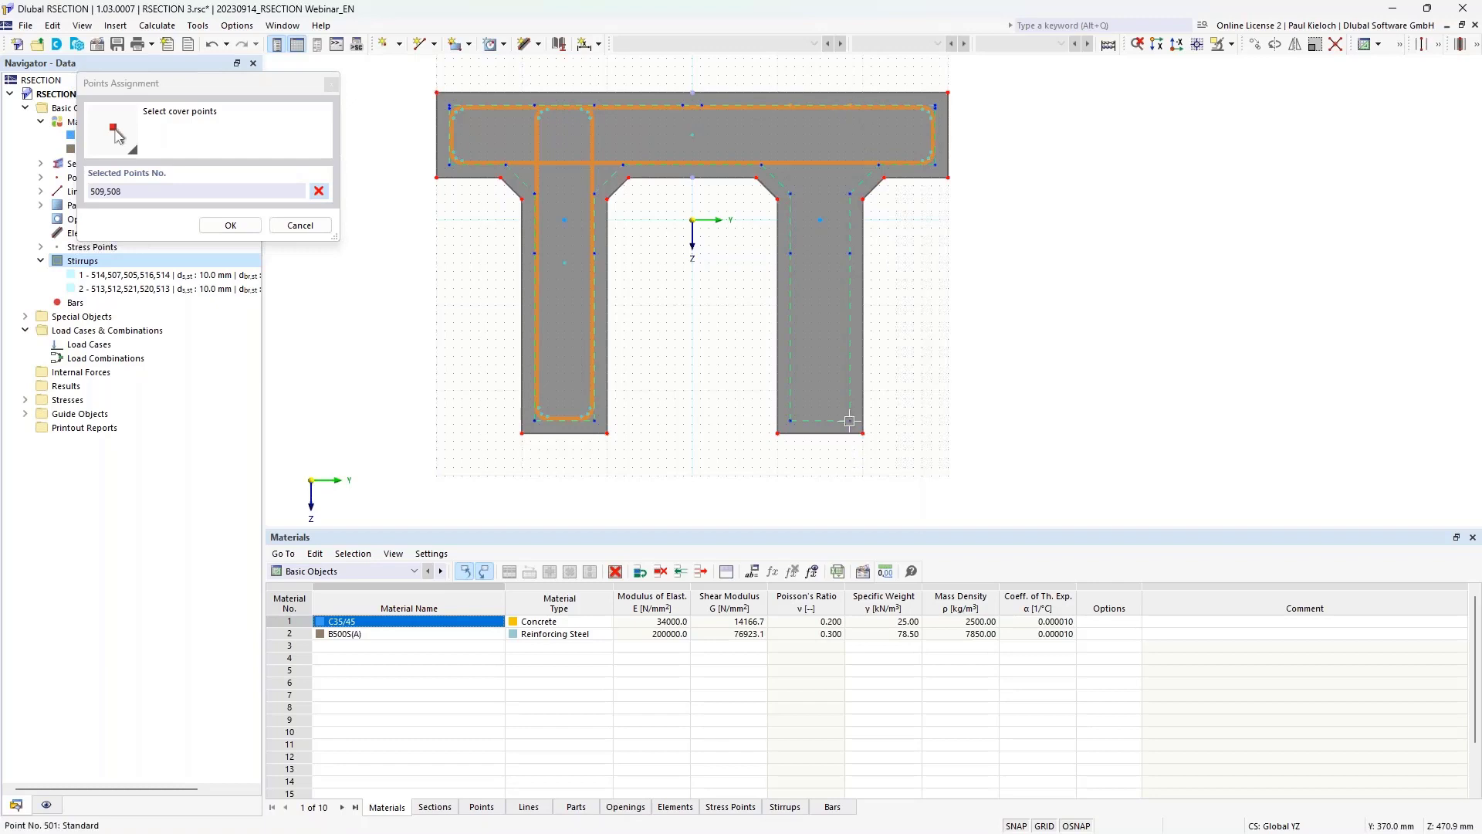
left_click(791, 421)
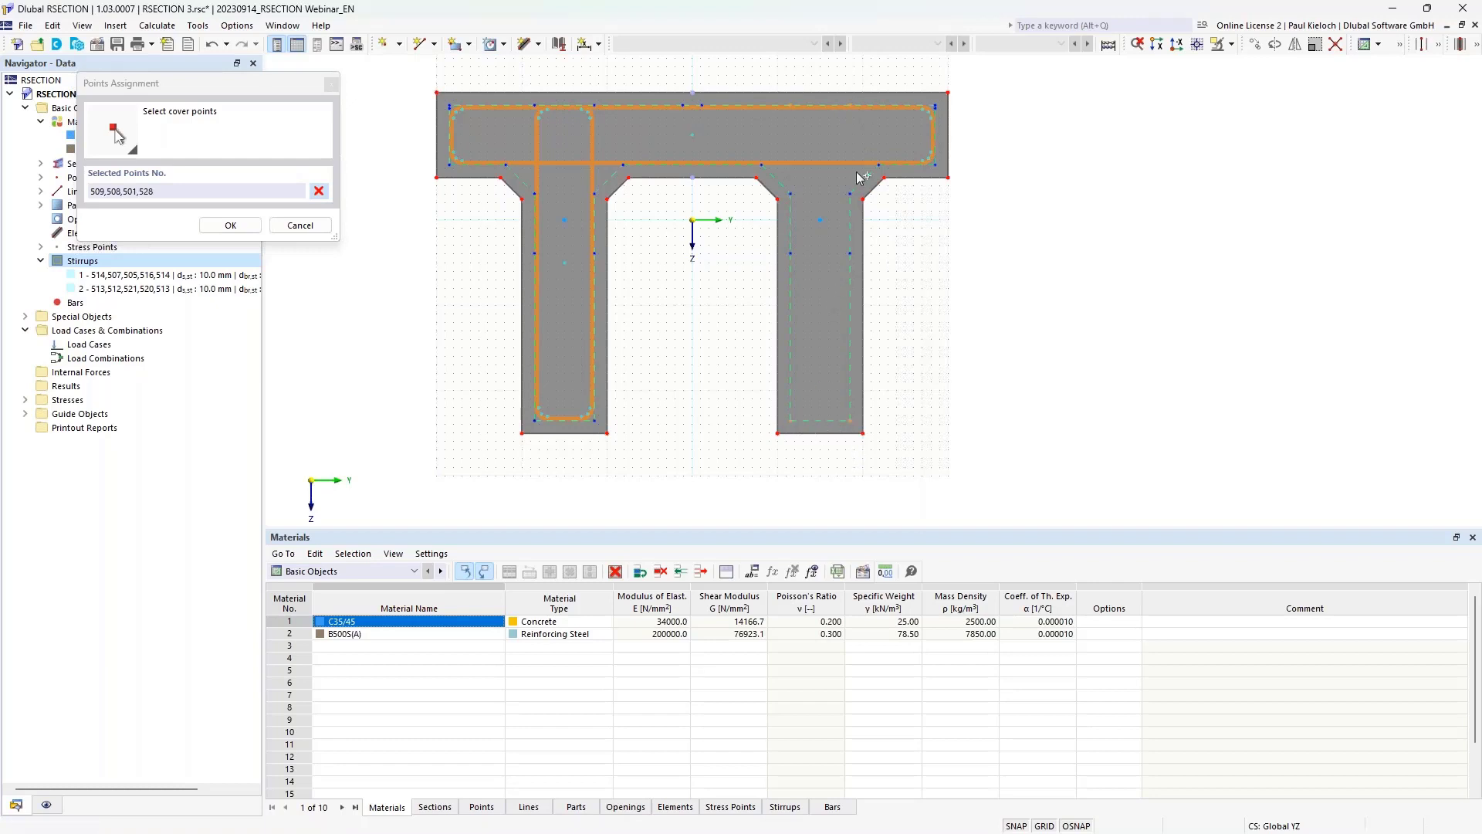
left_click(790, 106)
left_click(230, 224)
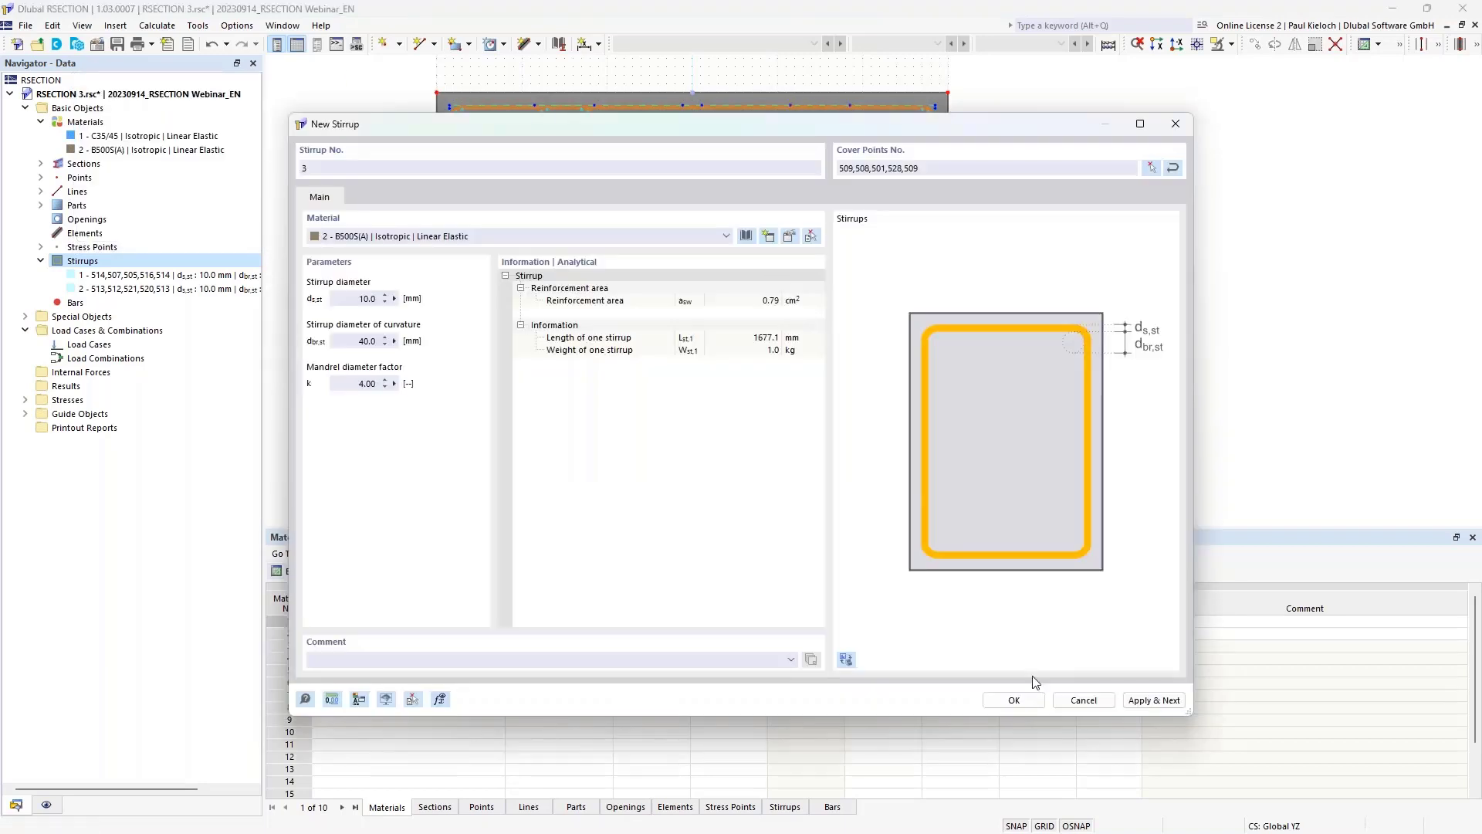
left_click(1031, 699)
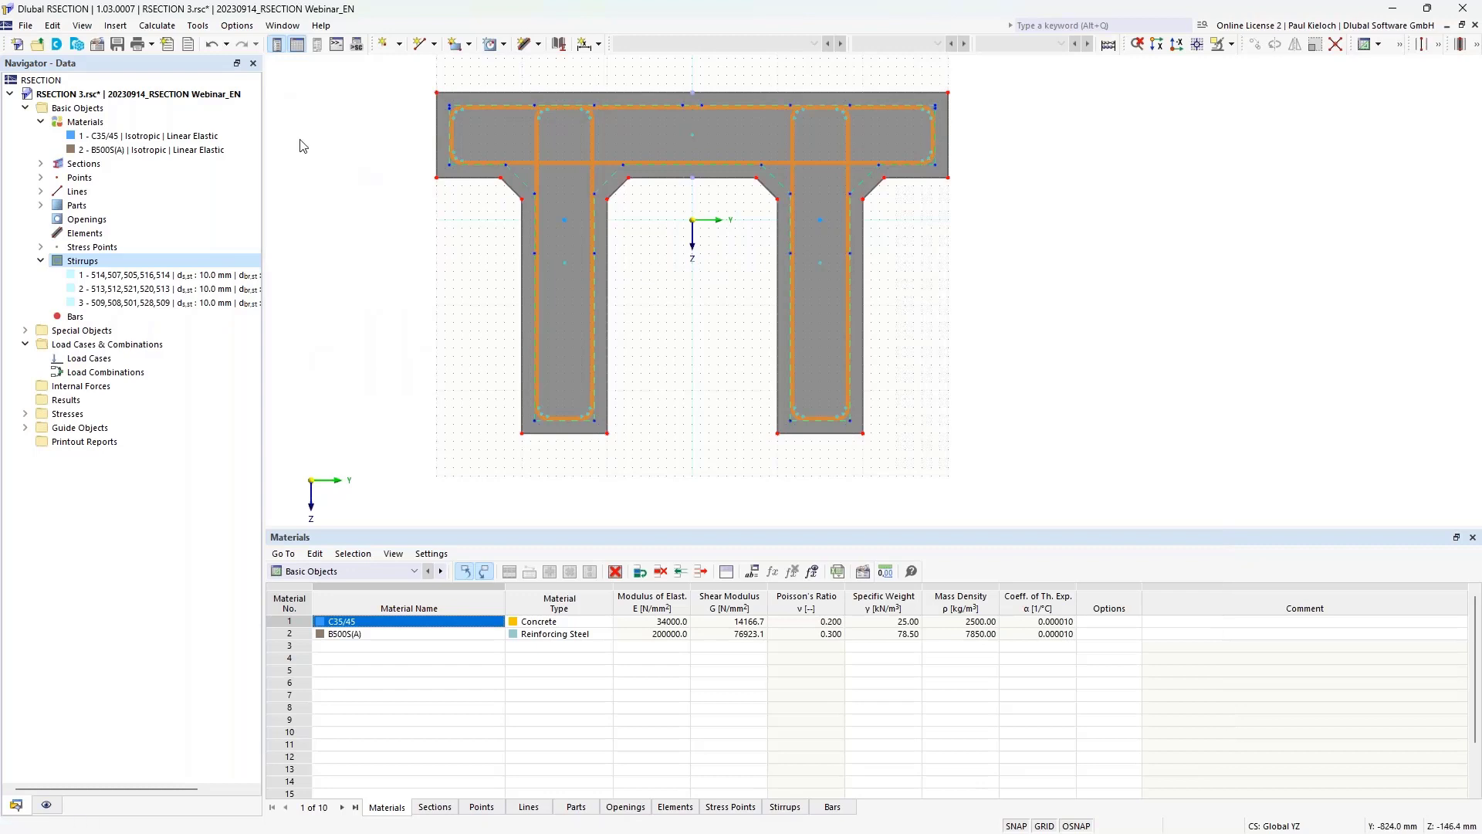
left_click(117, 44)
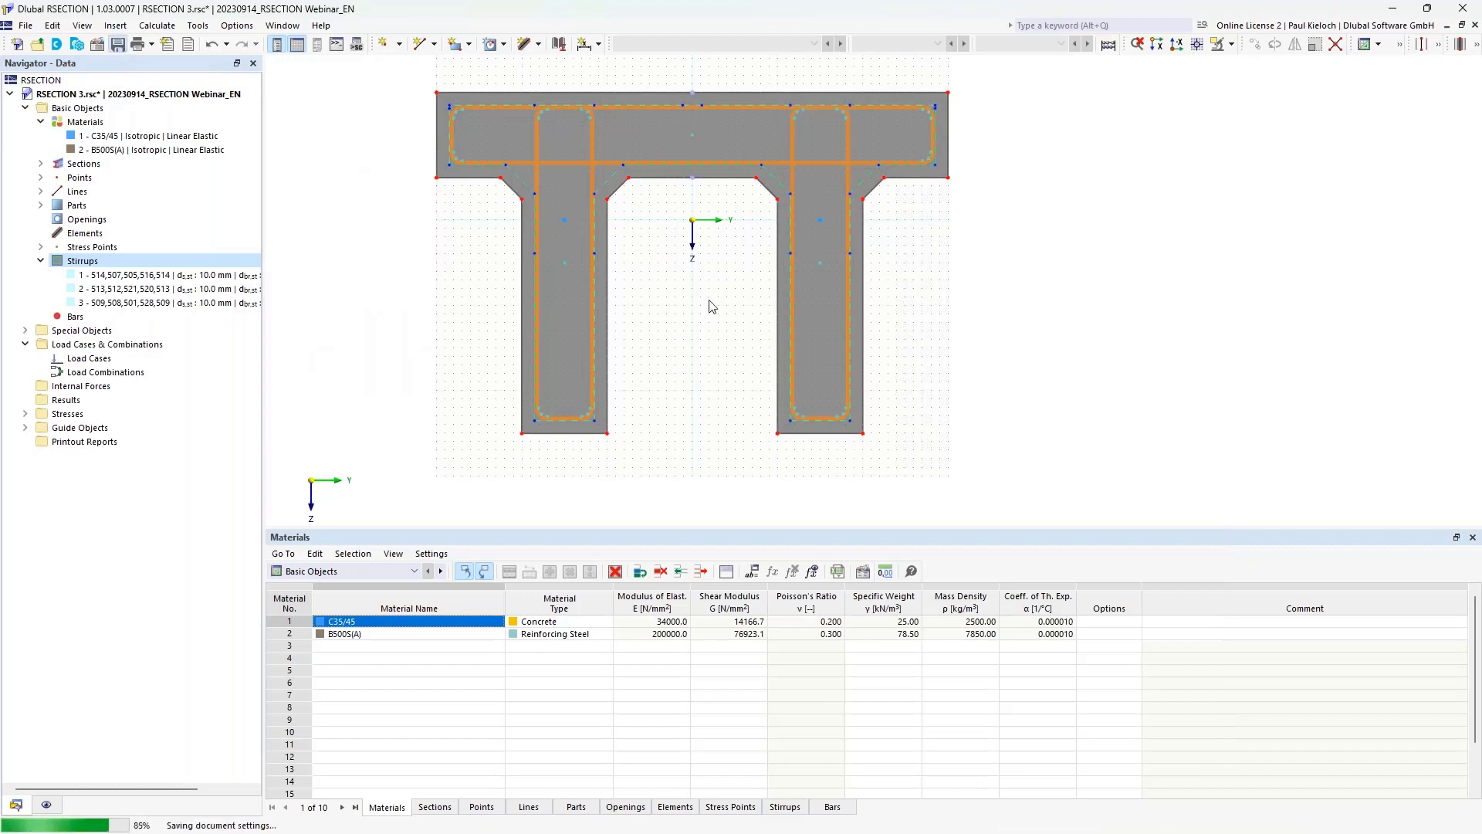
Step: Start a new longitudinal bar and set its definition type to Single | Point
scroll(710, 301, "up", 3)
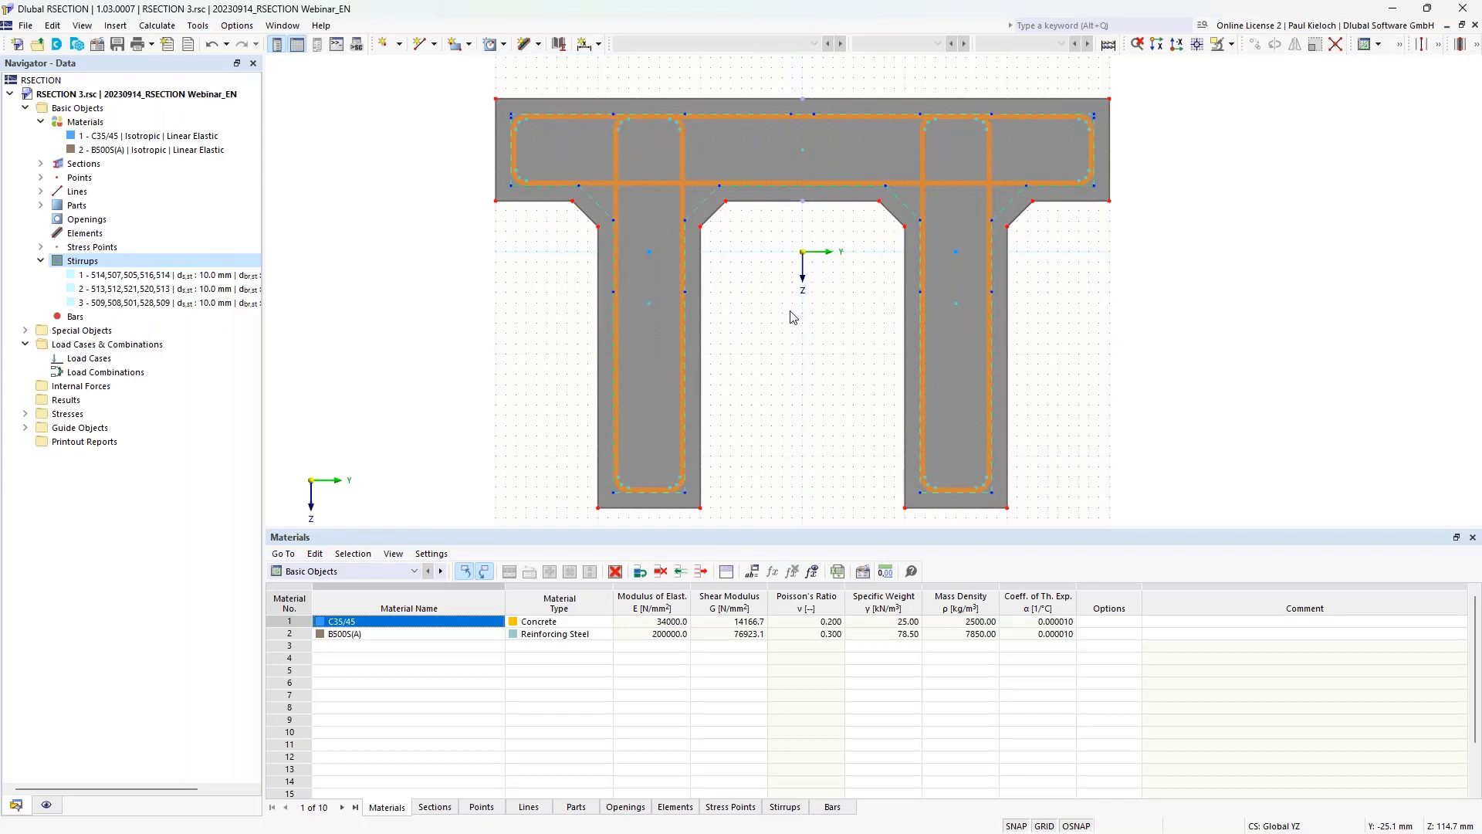
left_click(85, 319)
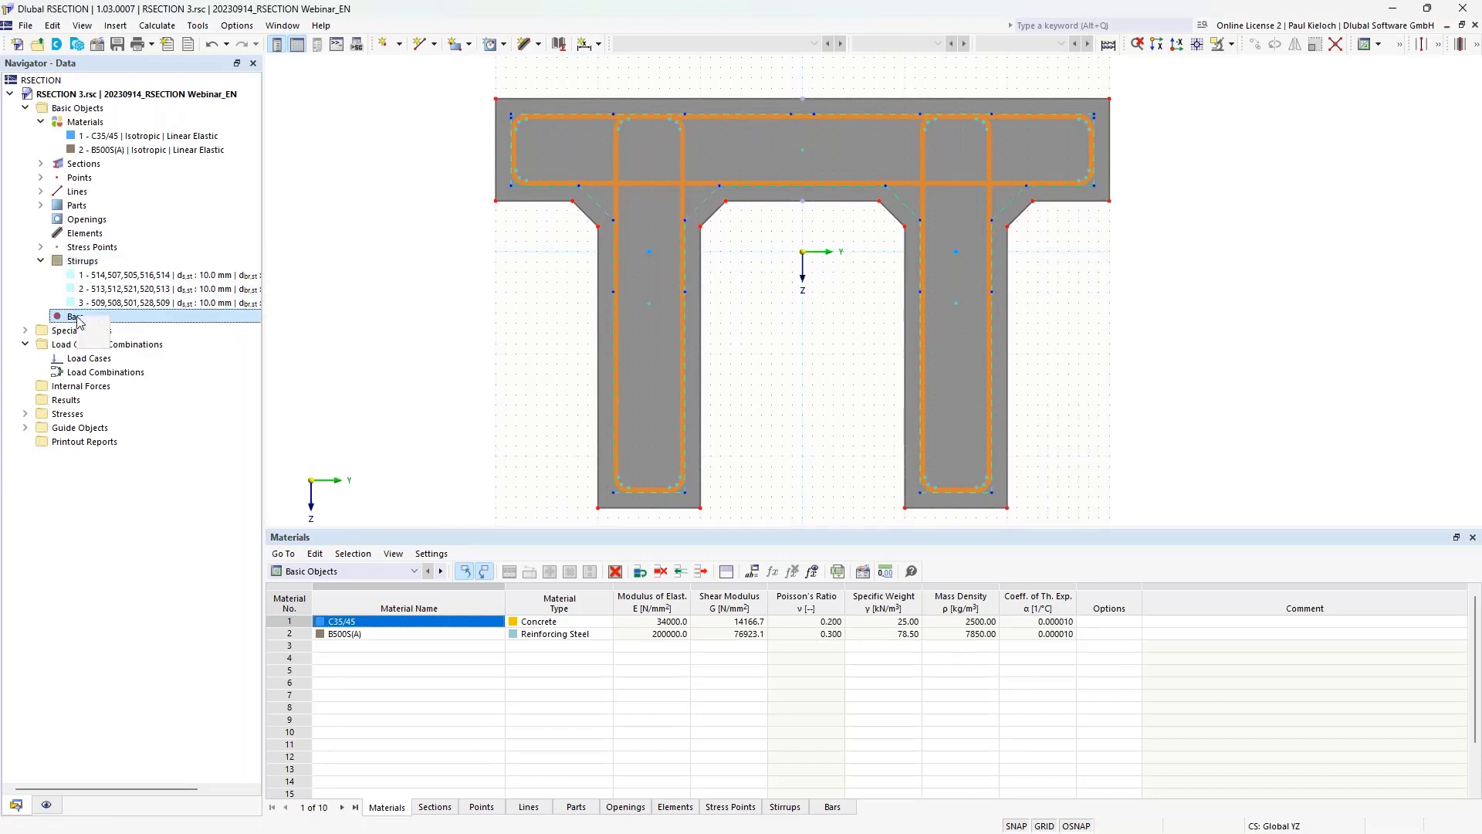
right_click(78, 318)
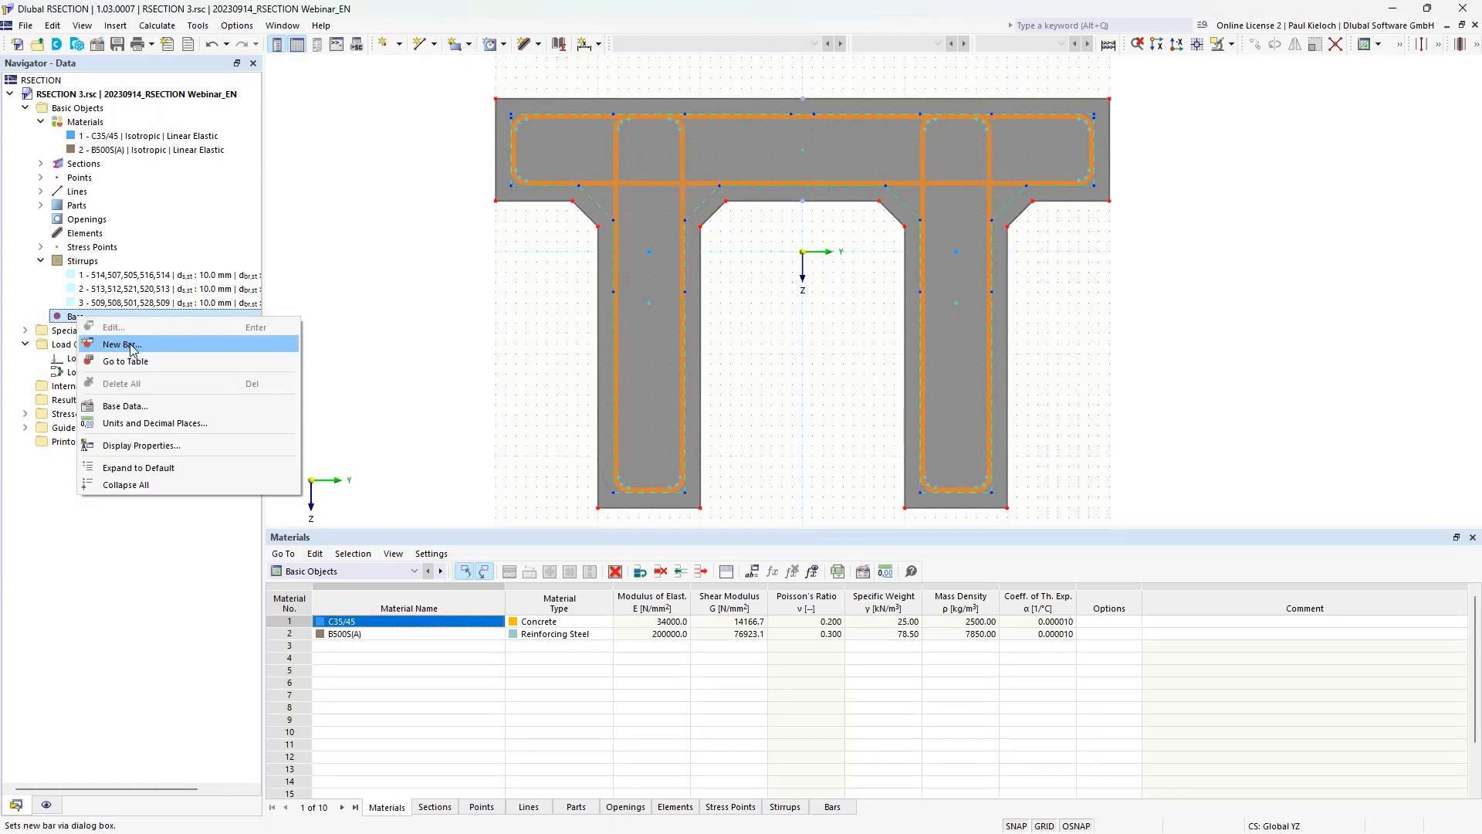
left_click(132, 345)
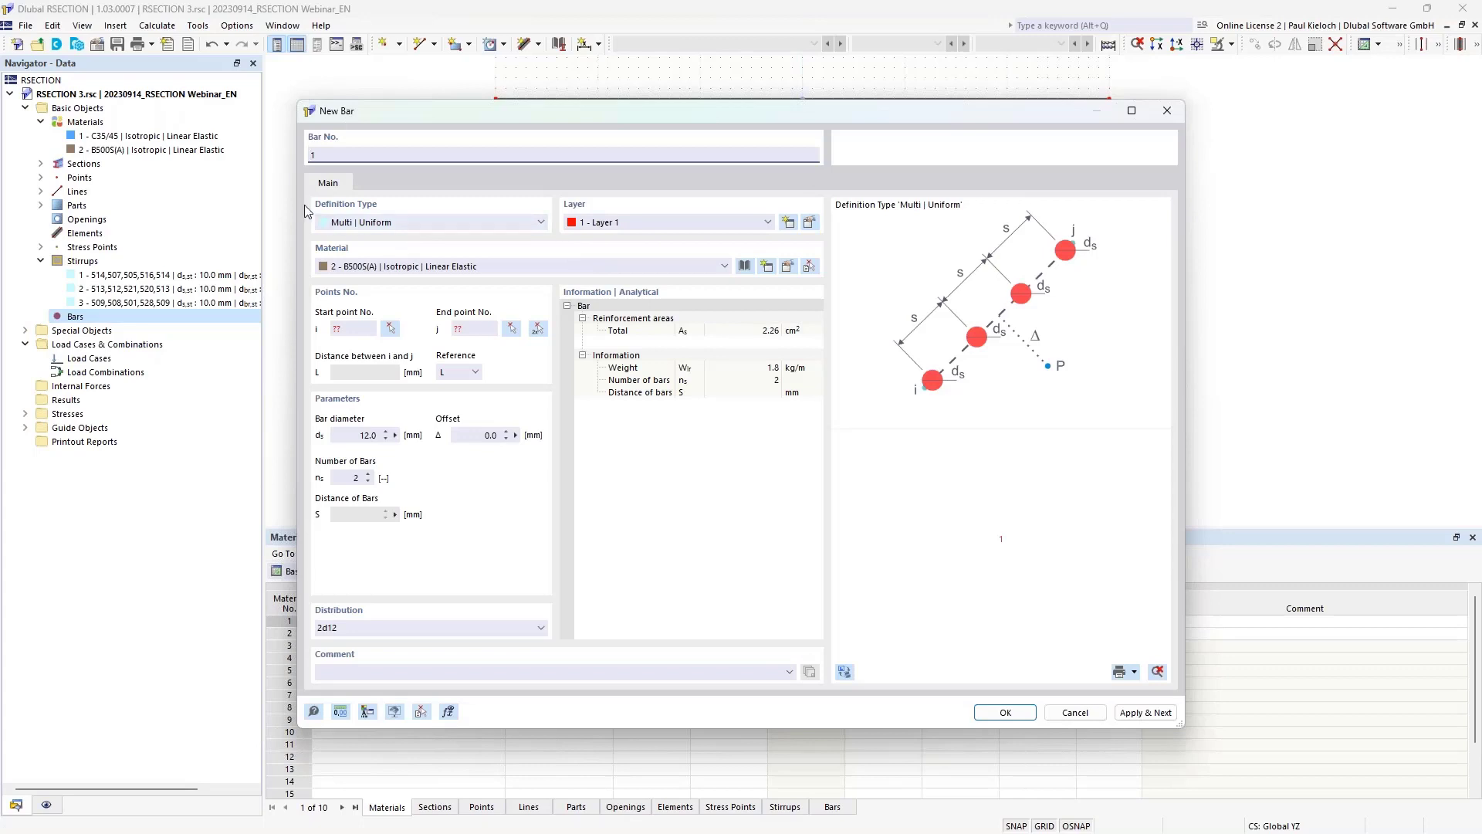
left_click(442, 222)
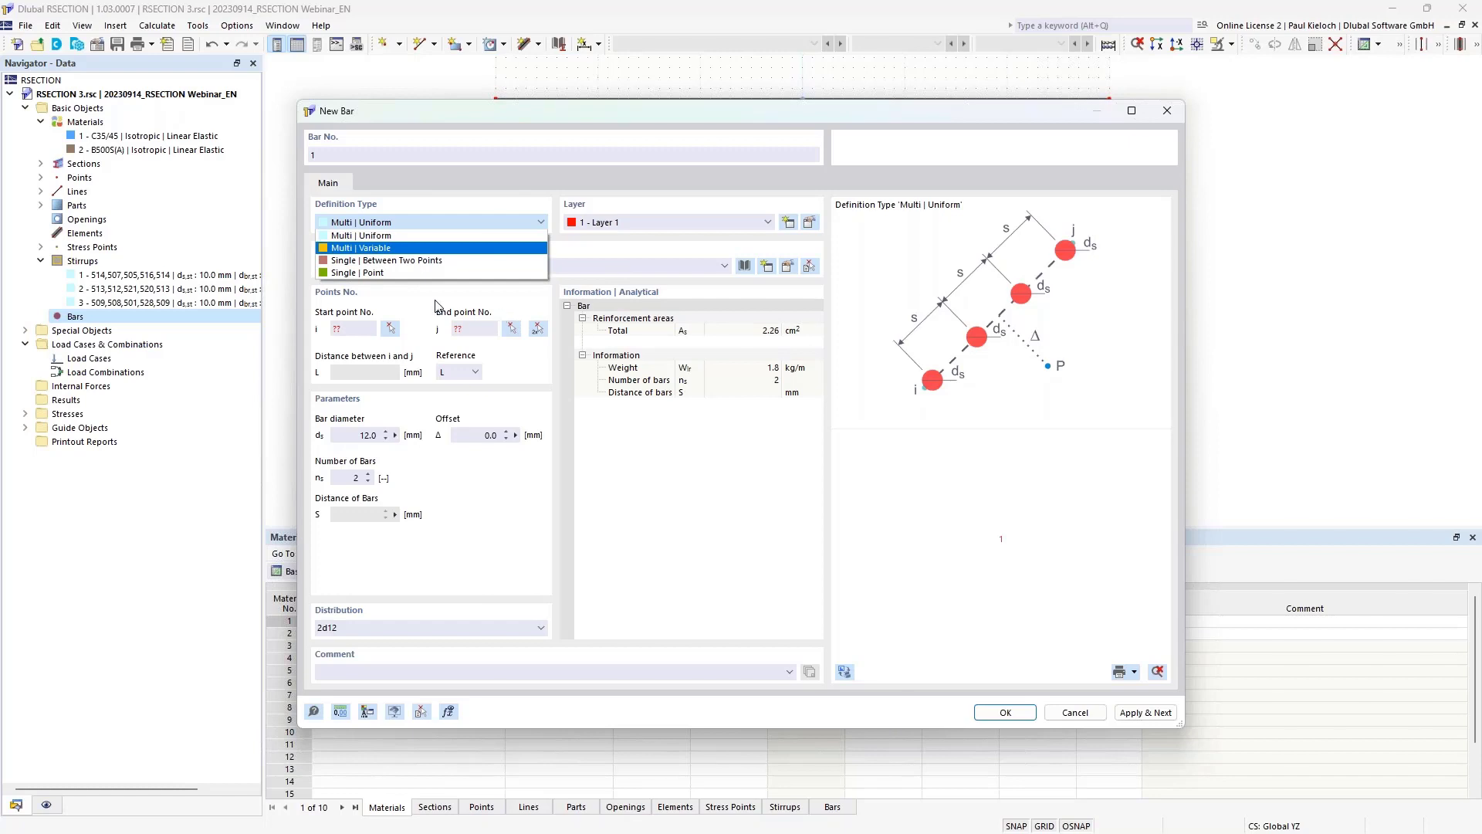
left_click(379, 276)
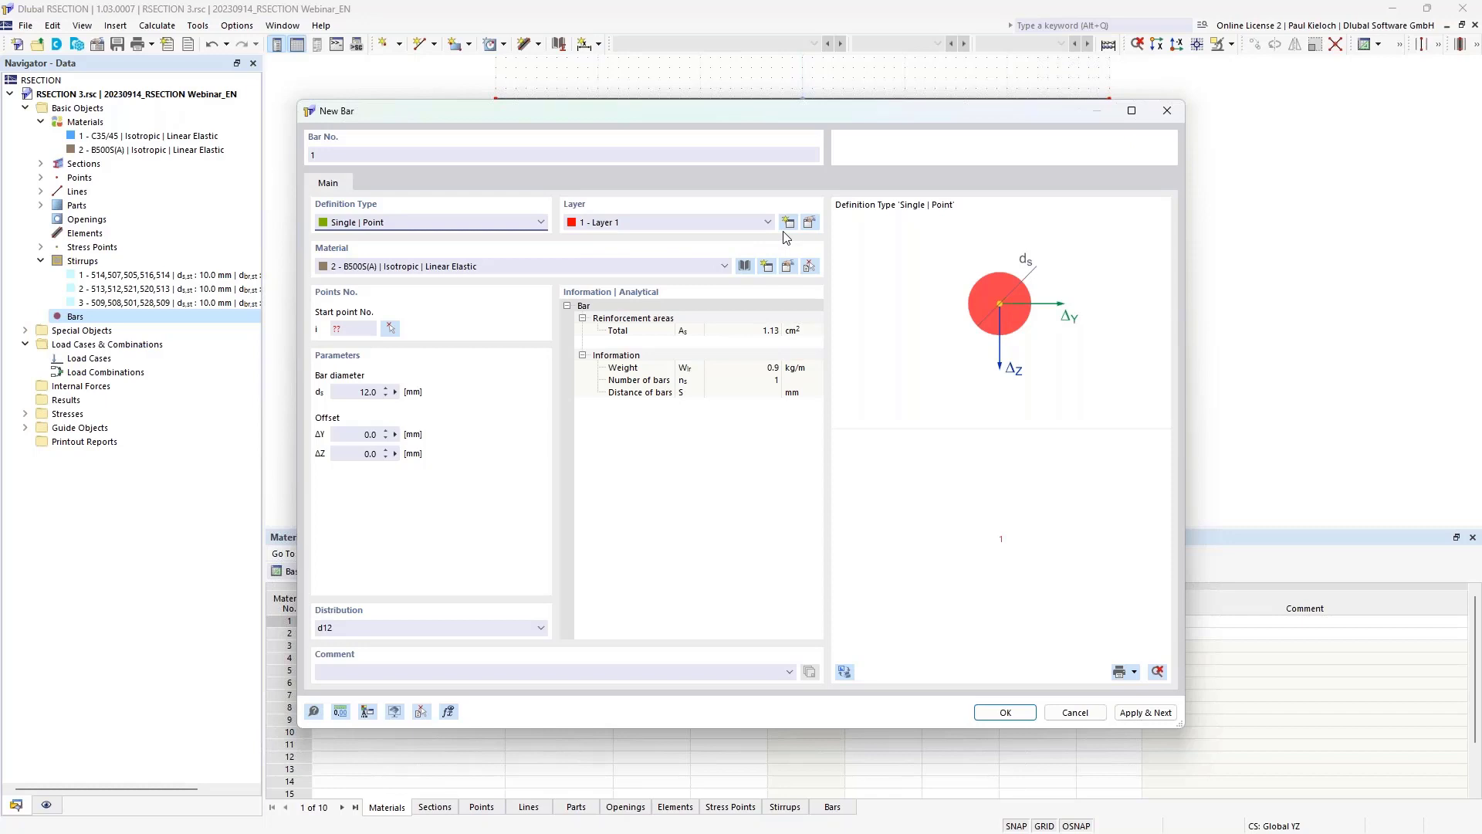
Step: Rename the existing bar layer to "top" and add a second layer named "bottom"
left_click(808, 222)
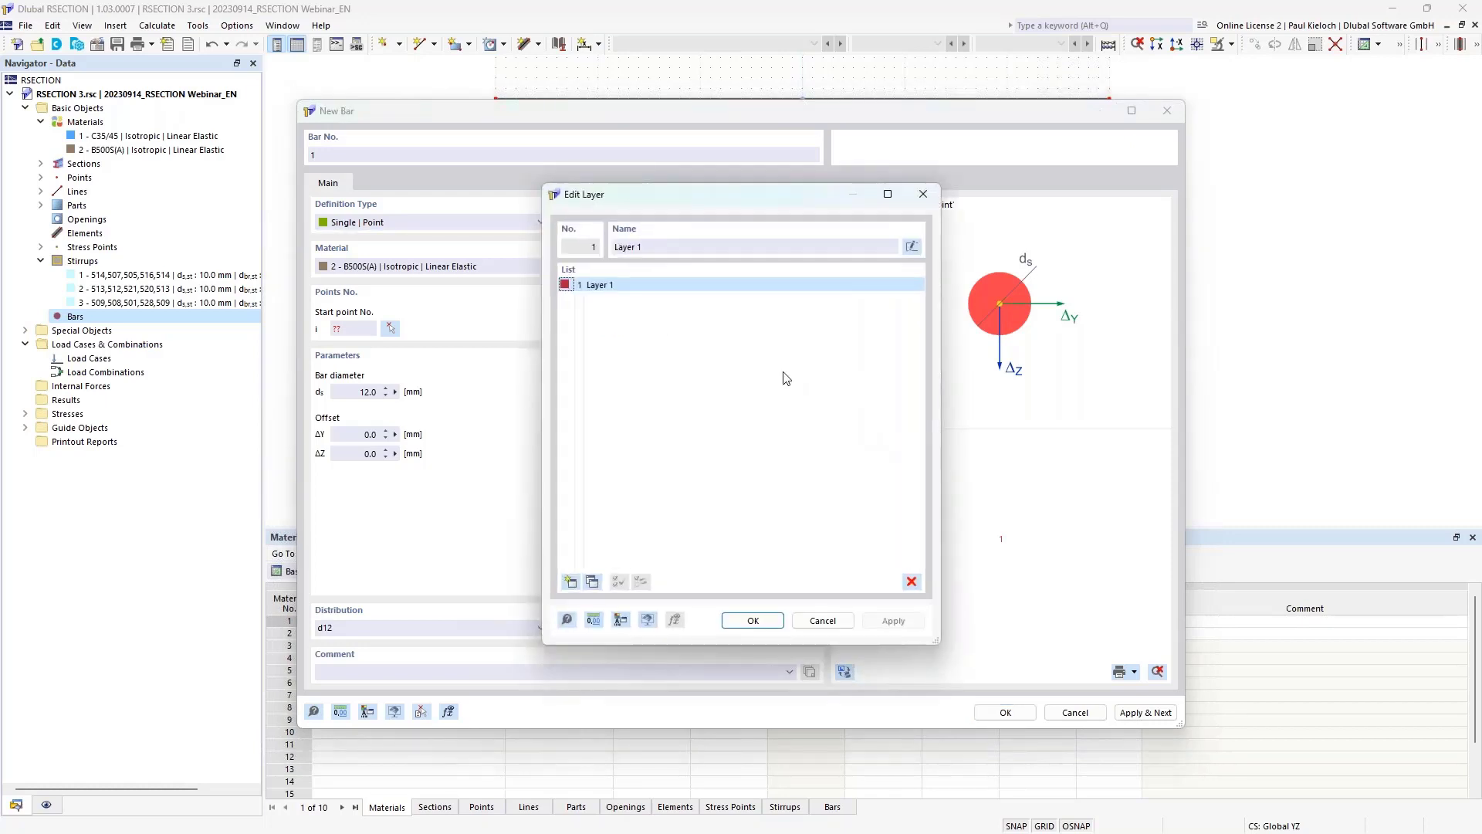
left_click_drag(647, 247, 615, 247)
type("top")
left_click(570, 580)
left_click_drag(647, 247, 615, 247)
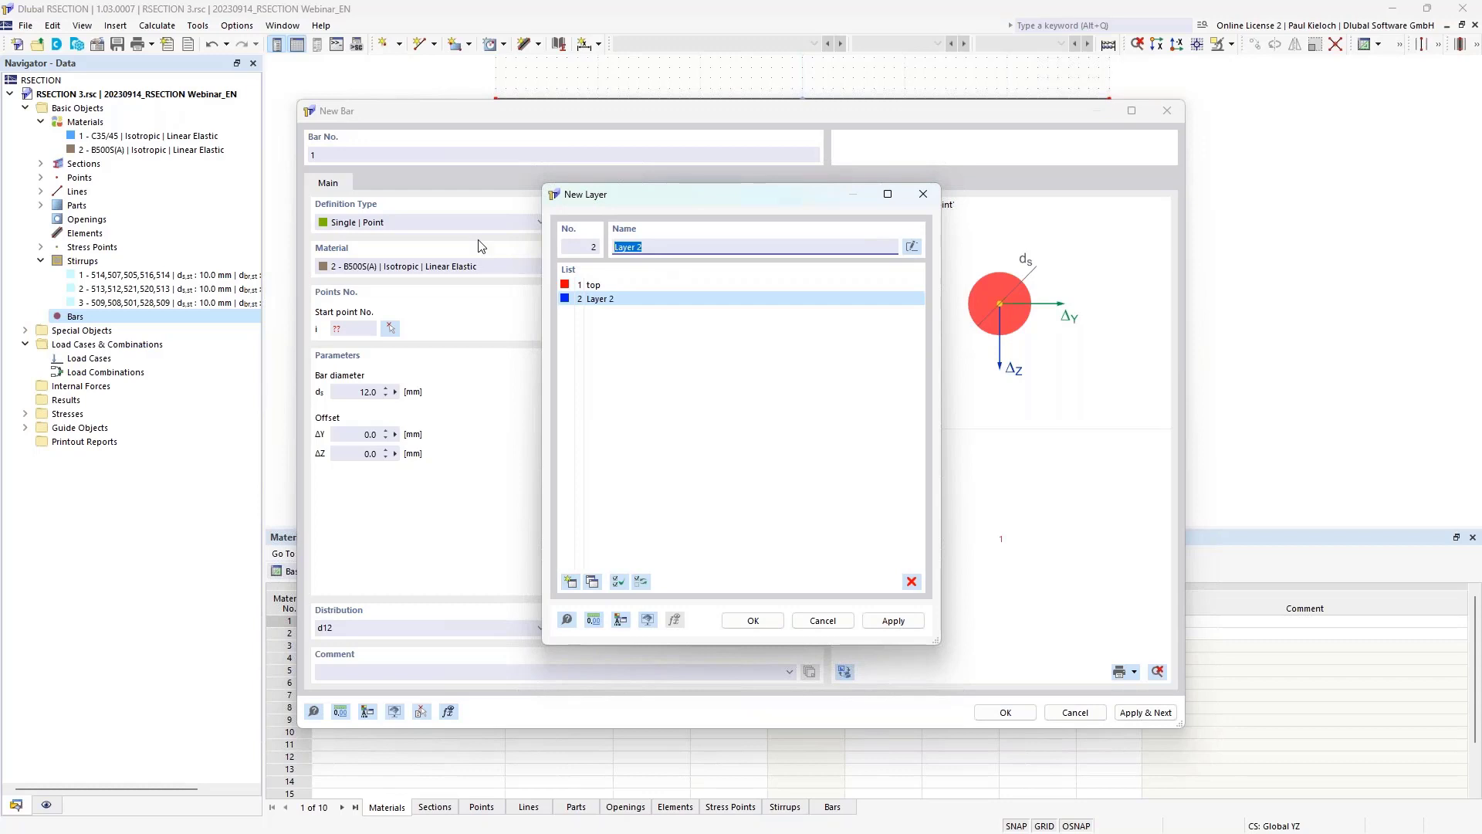
type("bottom")
Step: Add two more bar layers named "bottom - additional" and "on sides", and accept the layer list
left_click(570, 580)
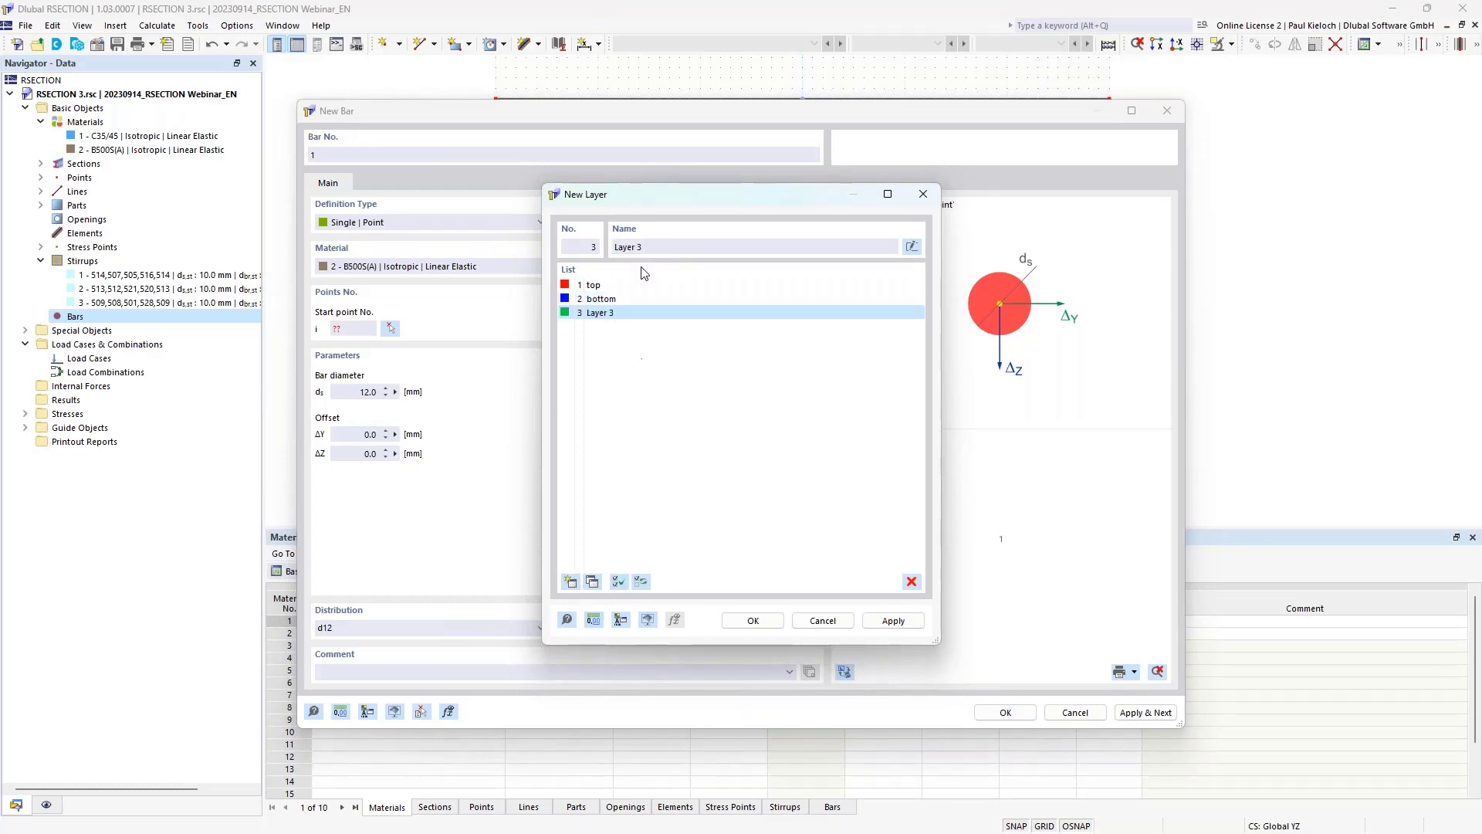
left_click_drag(648, 247, 614, 247)
type("bottom - additional")
left_click(570, 581)
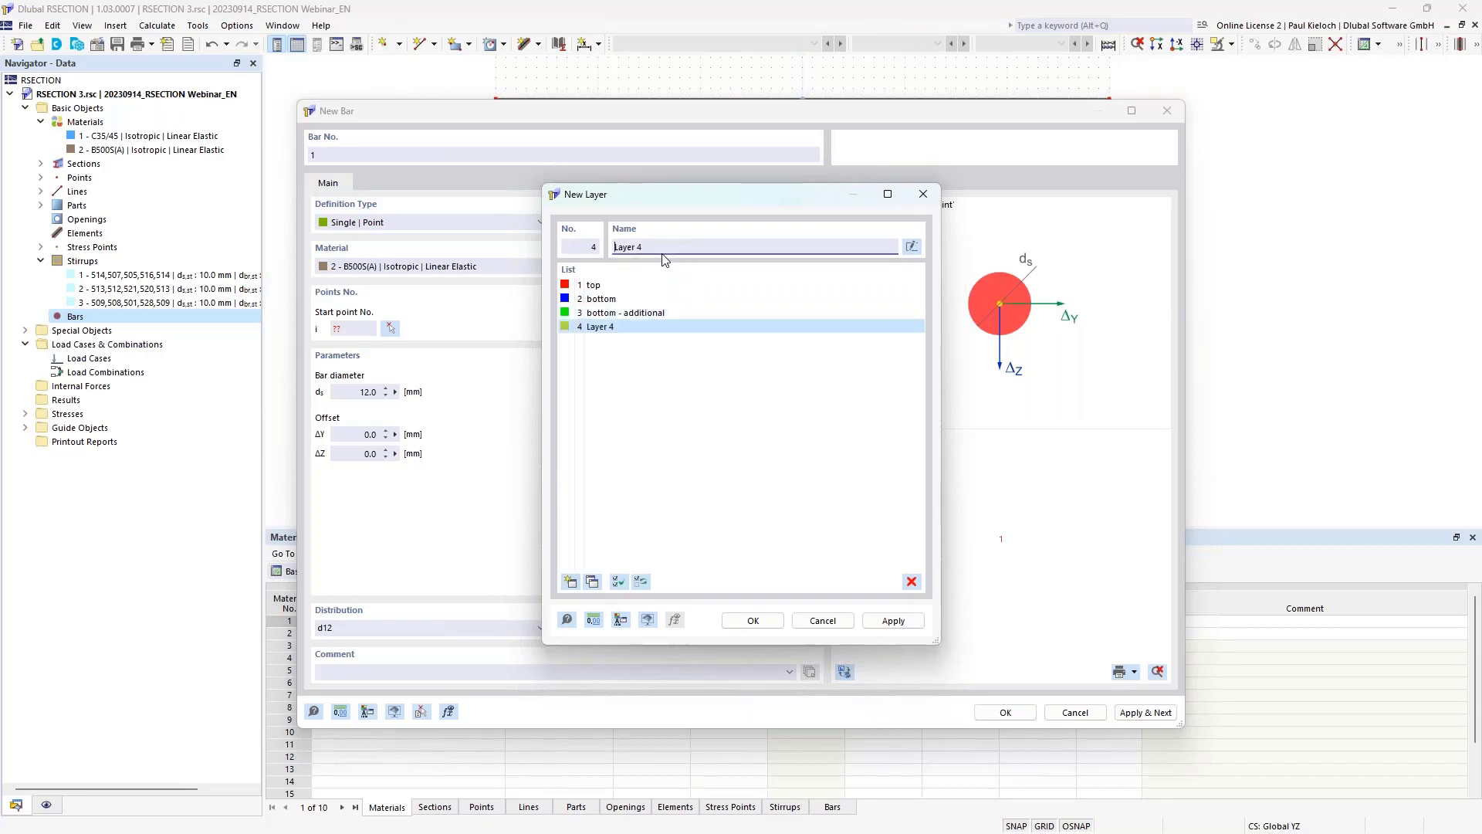
left_click_drag(665, 247, 615, 247)
type("on sides")
left_click(753, 620)
Step: Assign the bar to layer "top" and create it with 12 mm diameter at point 532, the flange stirrup's upper-left corner
left_click(647, 222)
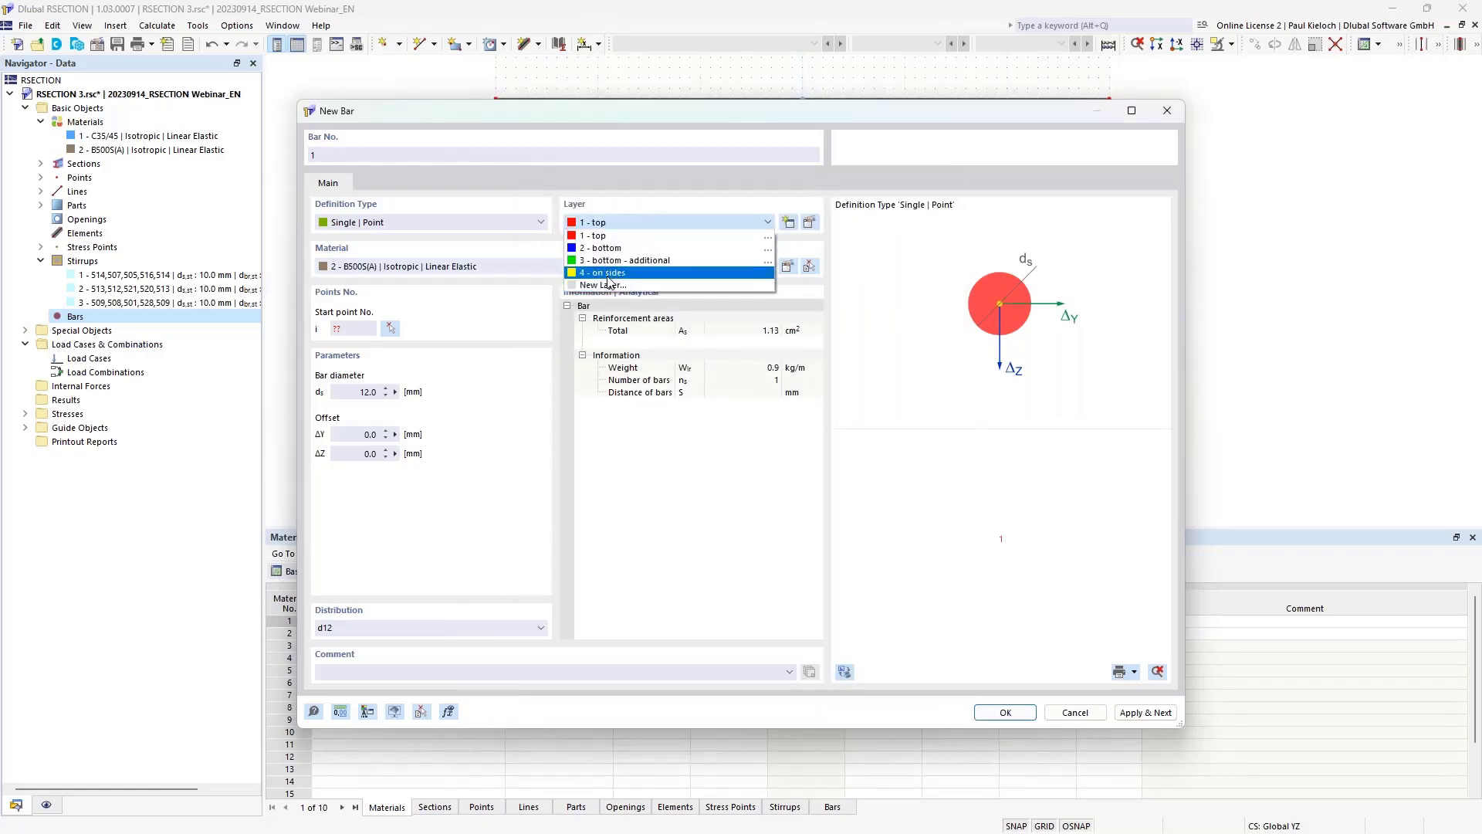
left_click(601, 235)
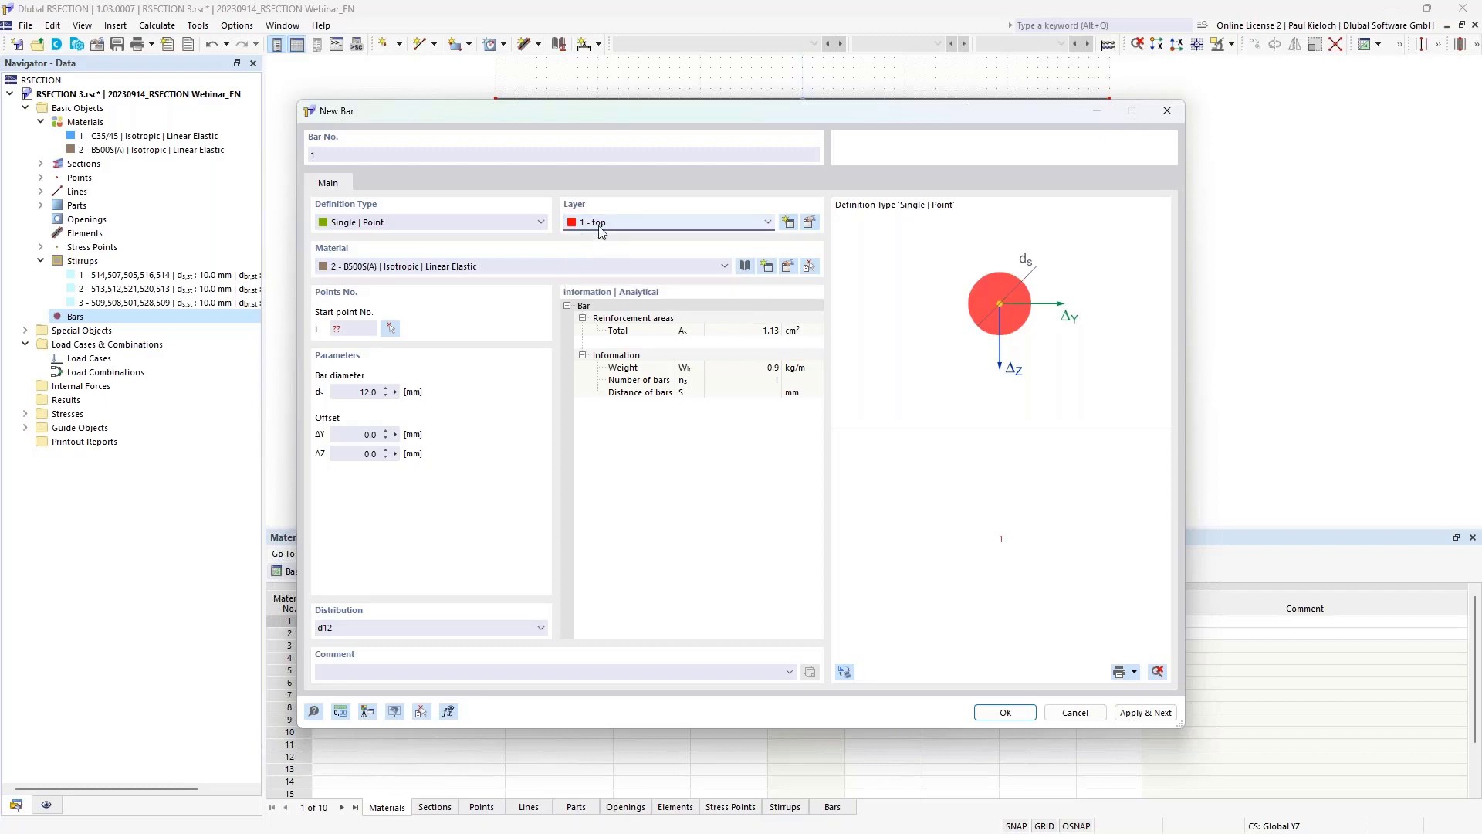
left_click(390, 330)
scroll(541, 91, "up", 3)
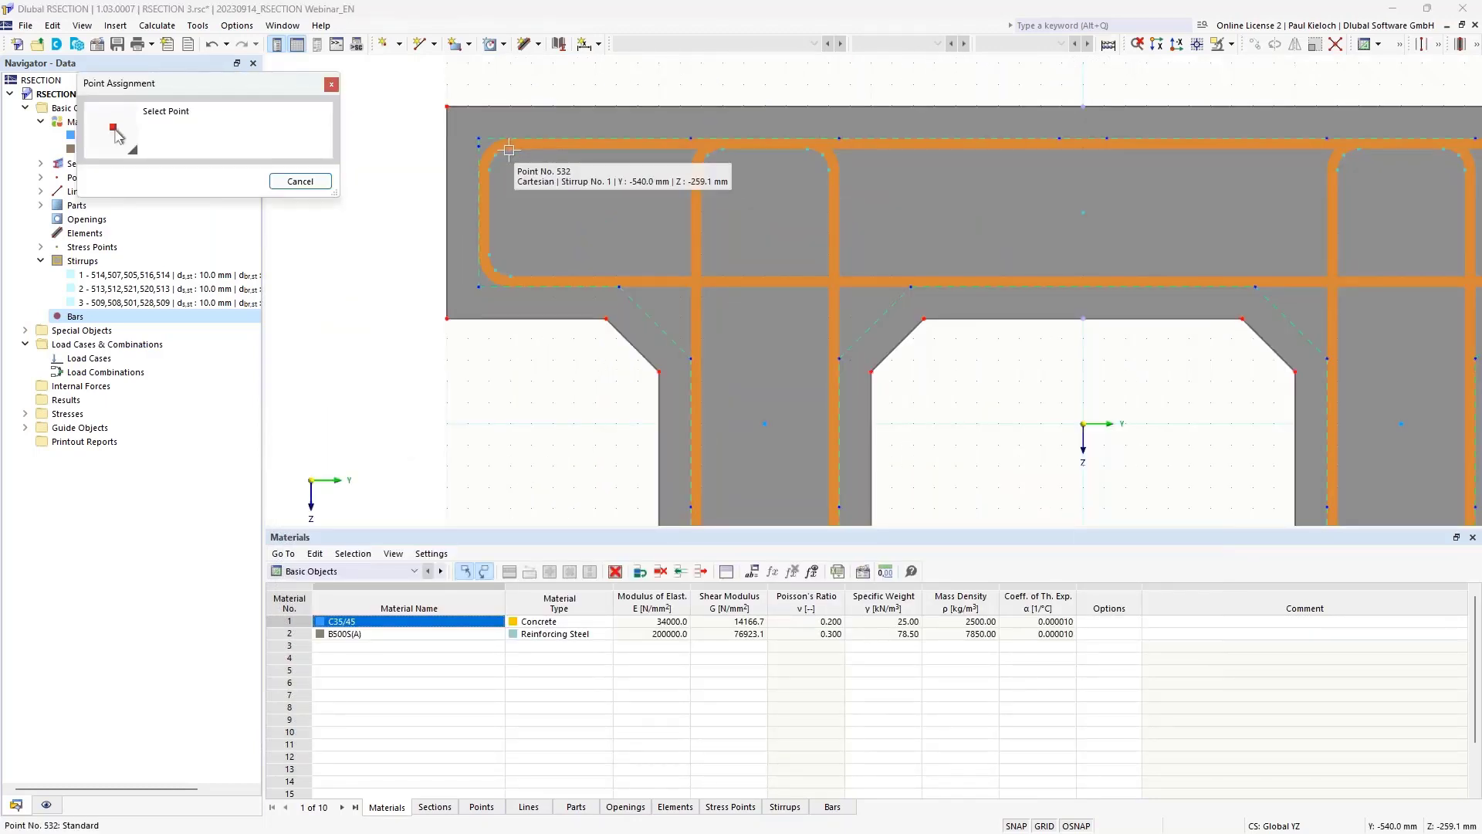
left_click(508, 150)
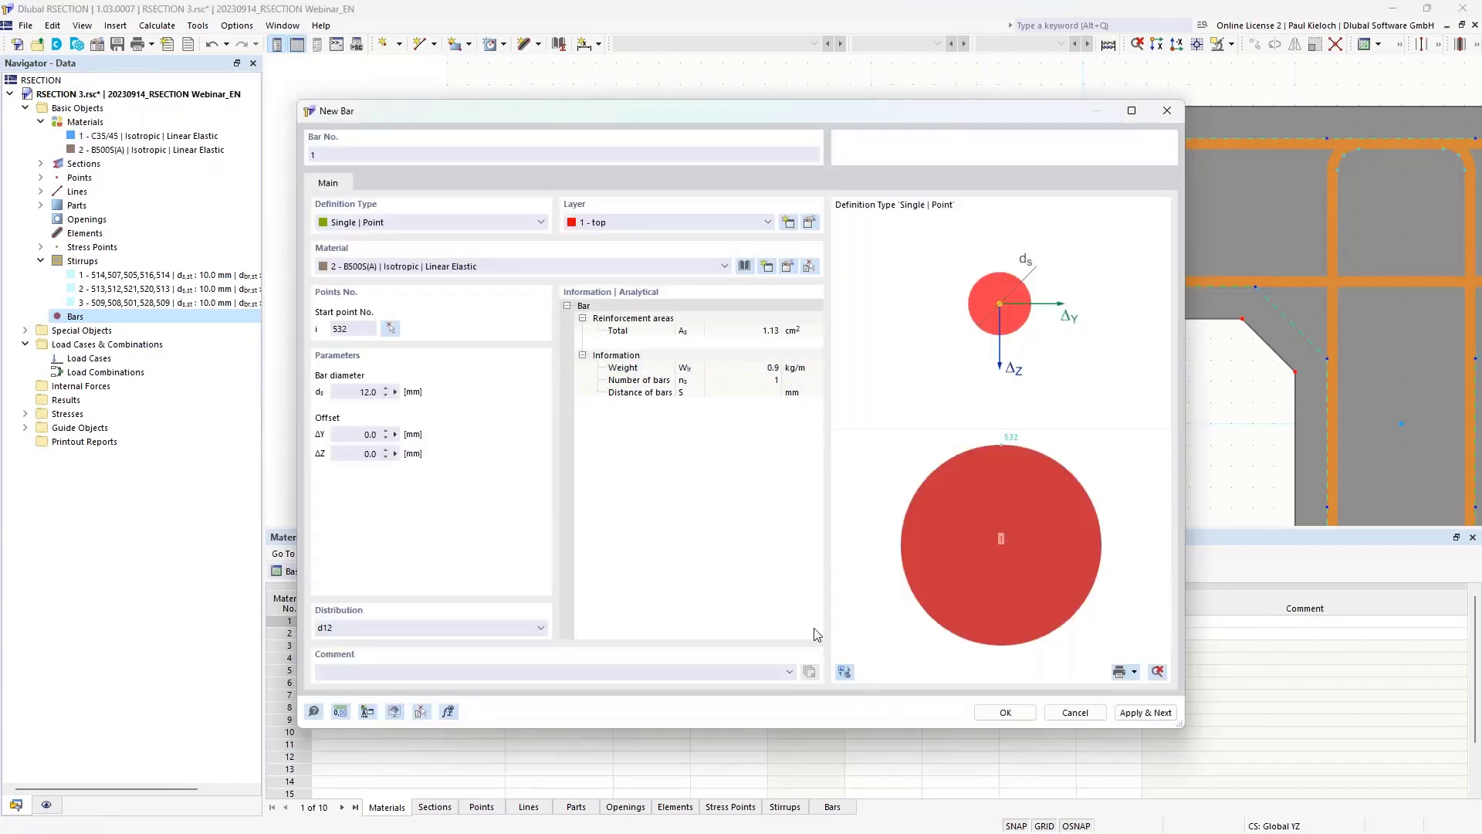
left_click(1006, 712)
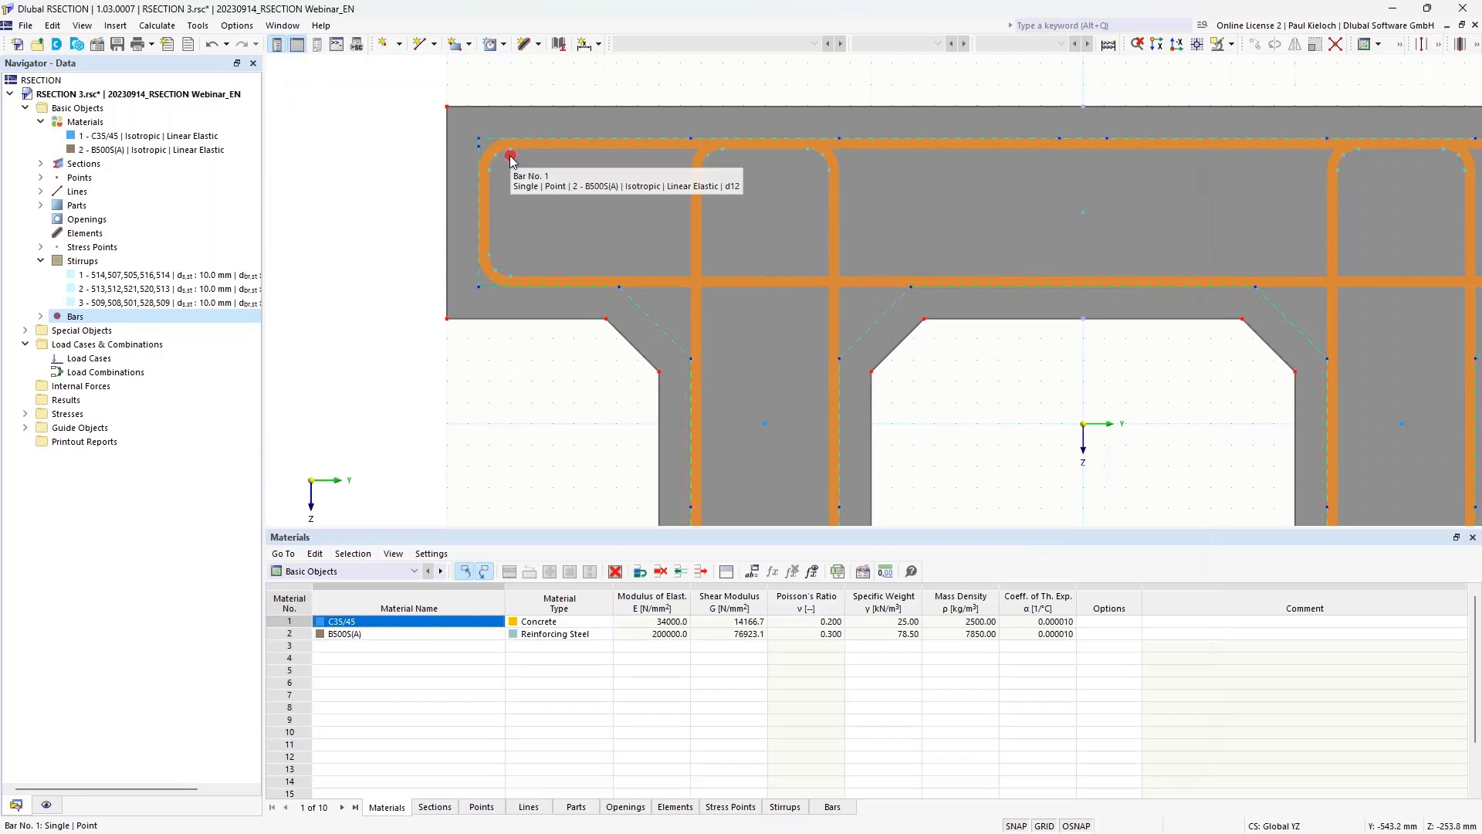
Step: Add a second 12 mm Single | Point bar in layer "top" at point 533, the flange stirrup's upper-right corner
scroll(510, 156, "down", 3)
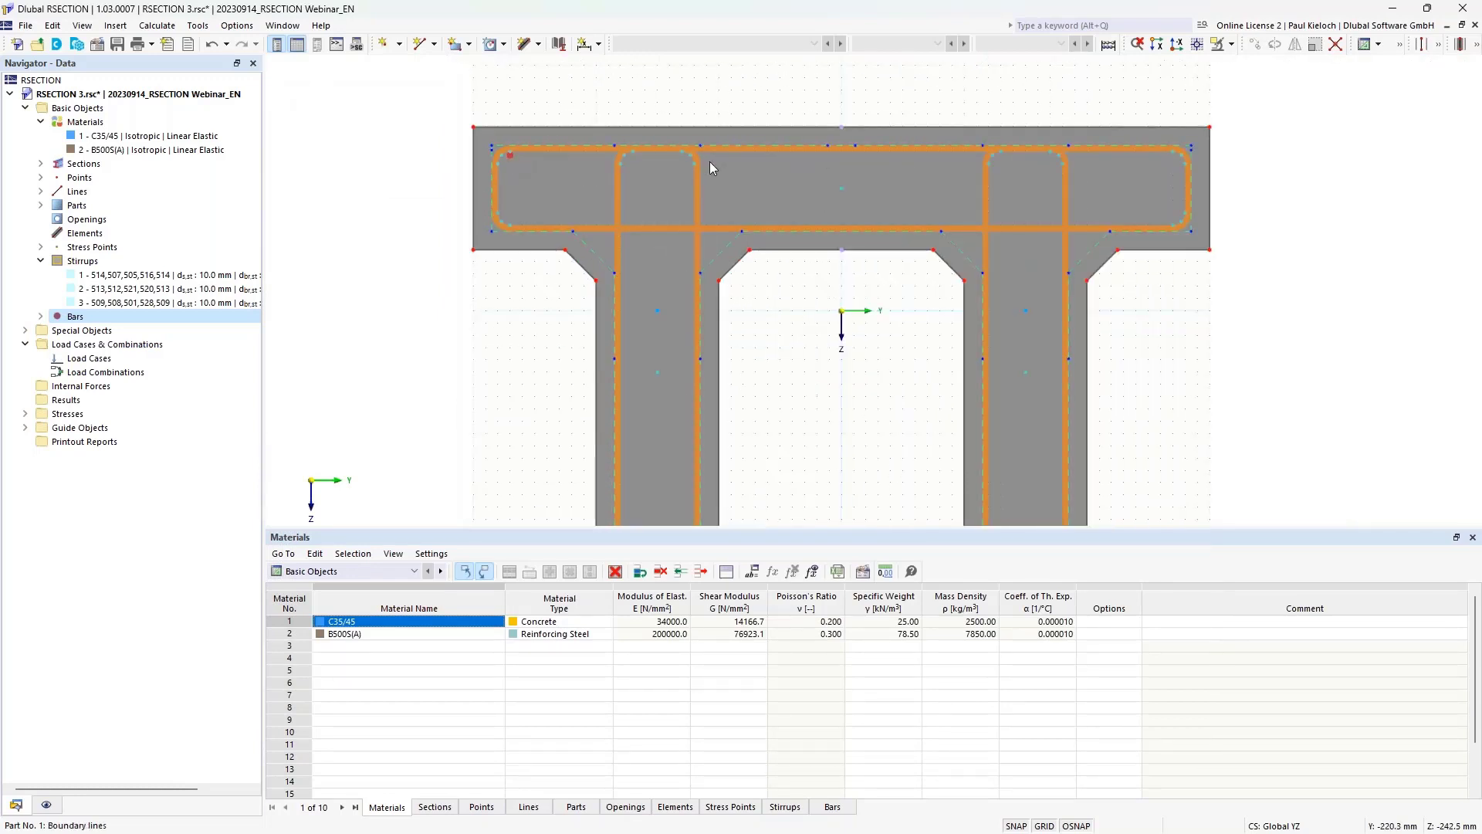
scroll(708, 162, "up", 1)
left_click(41, 317)
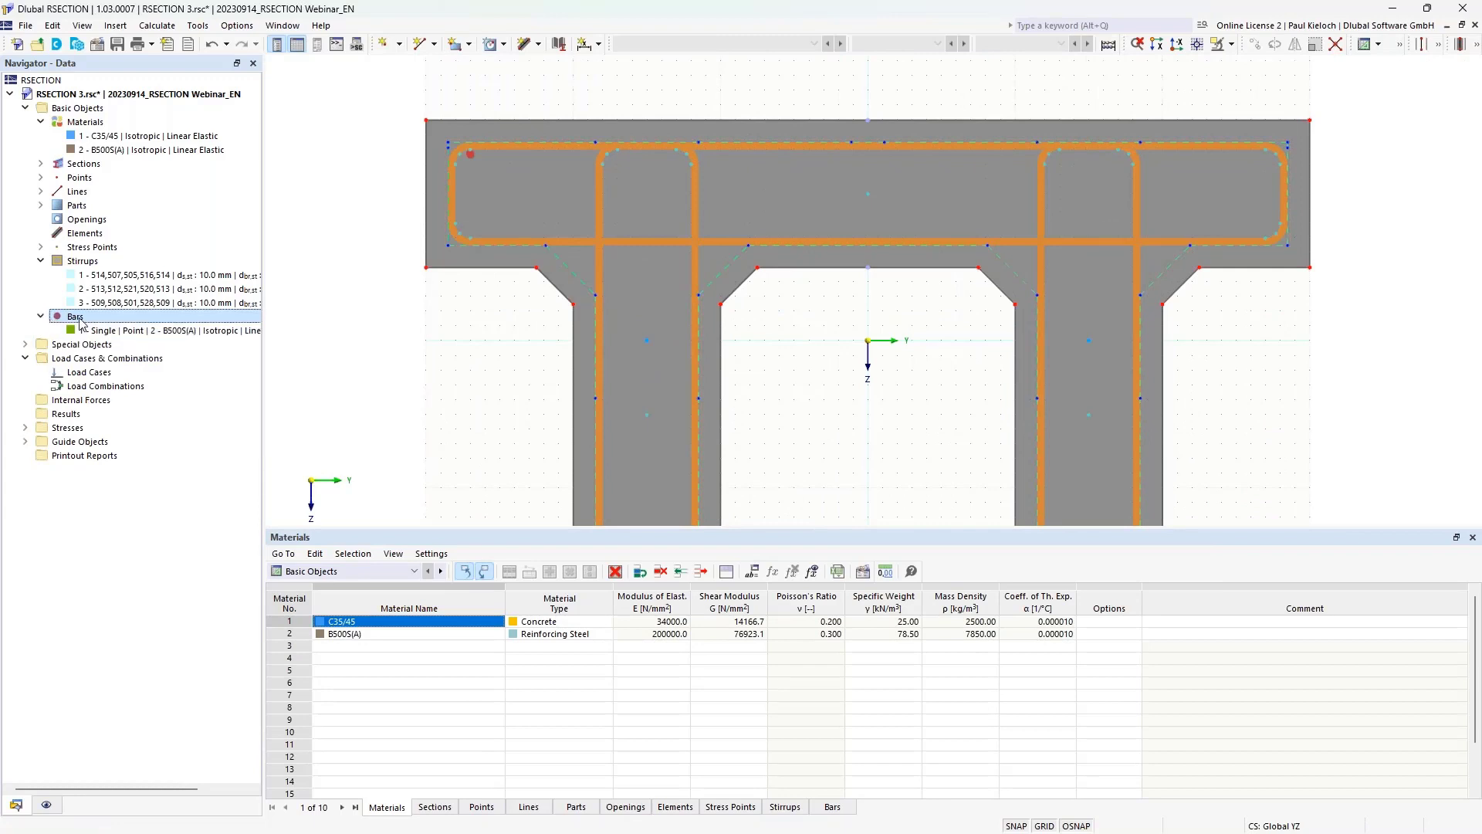
right_click(89, 323)
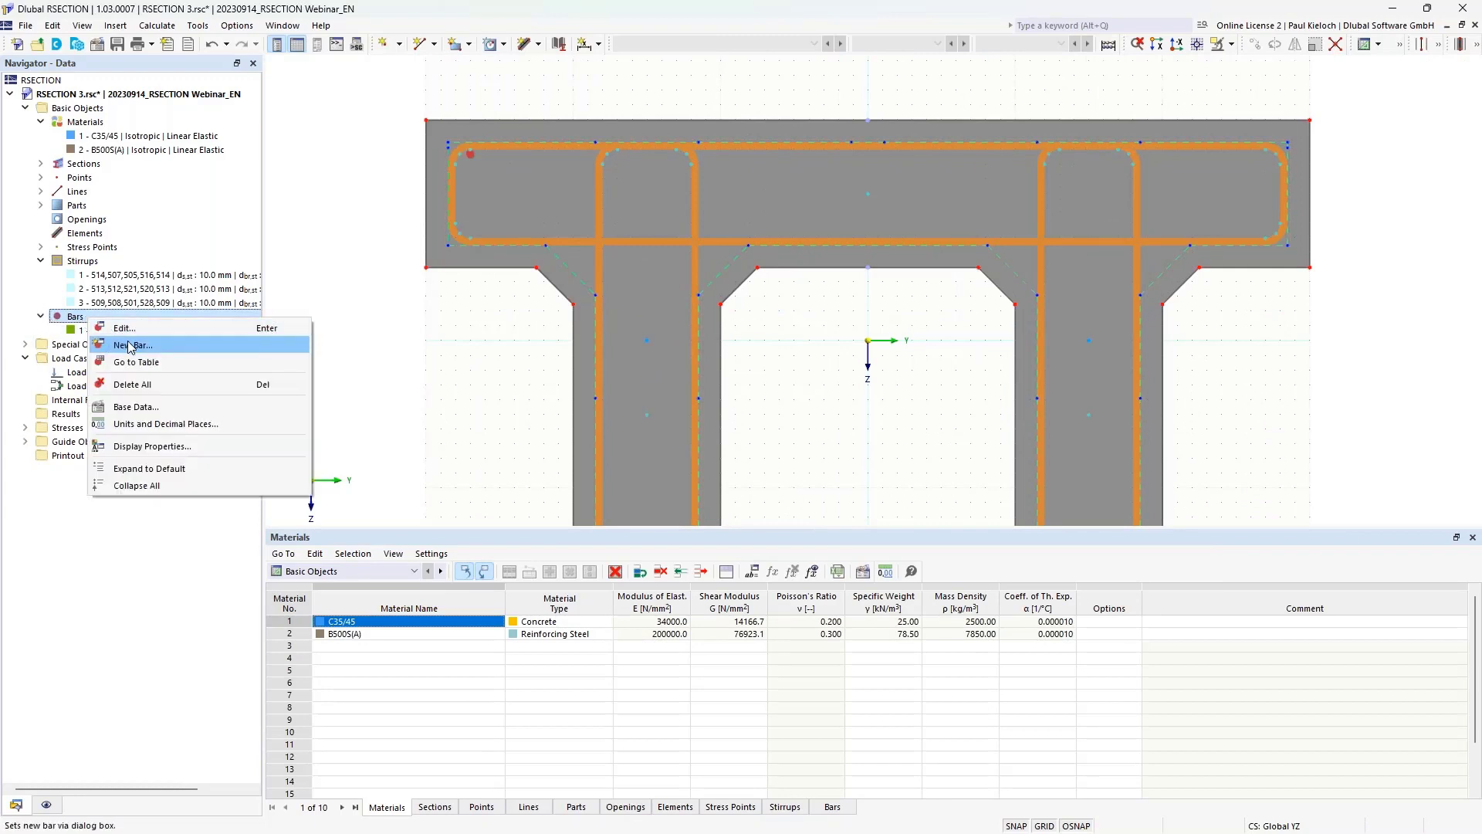
left_click(192, 353)
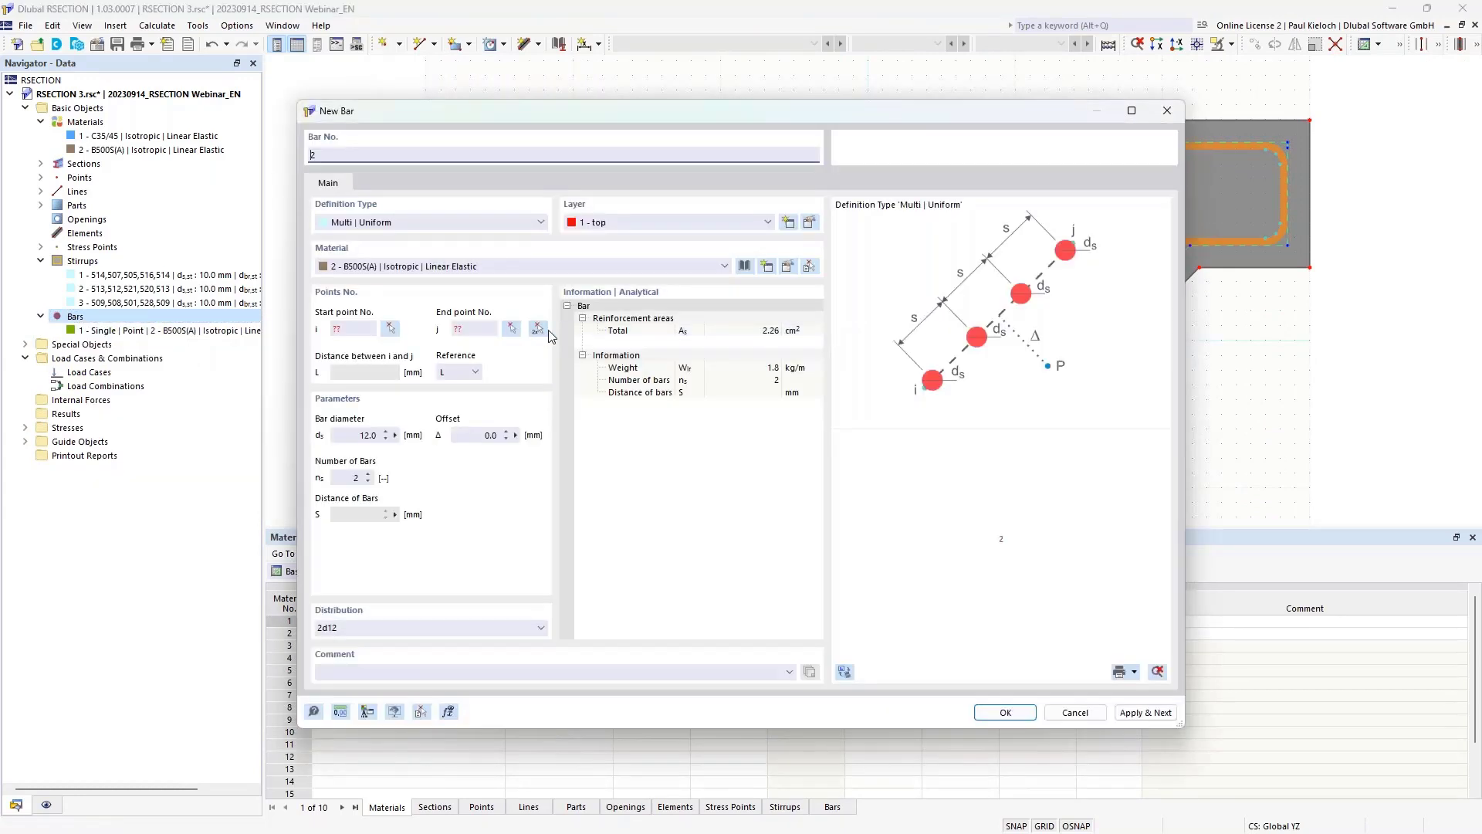
left_click(495, 223)
left_click(477, 270)
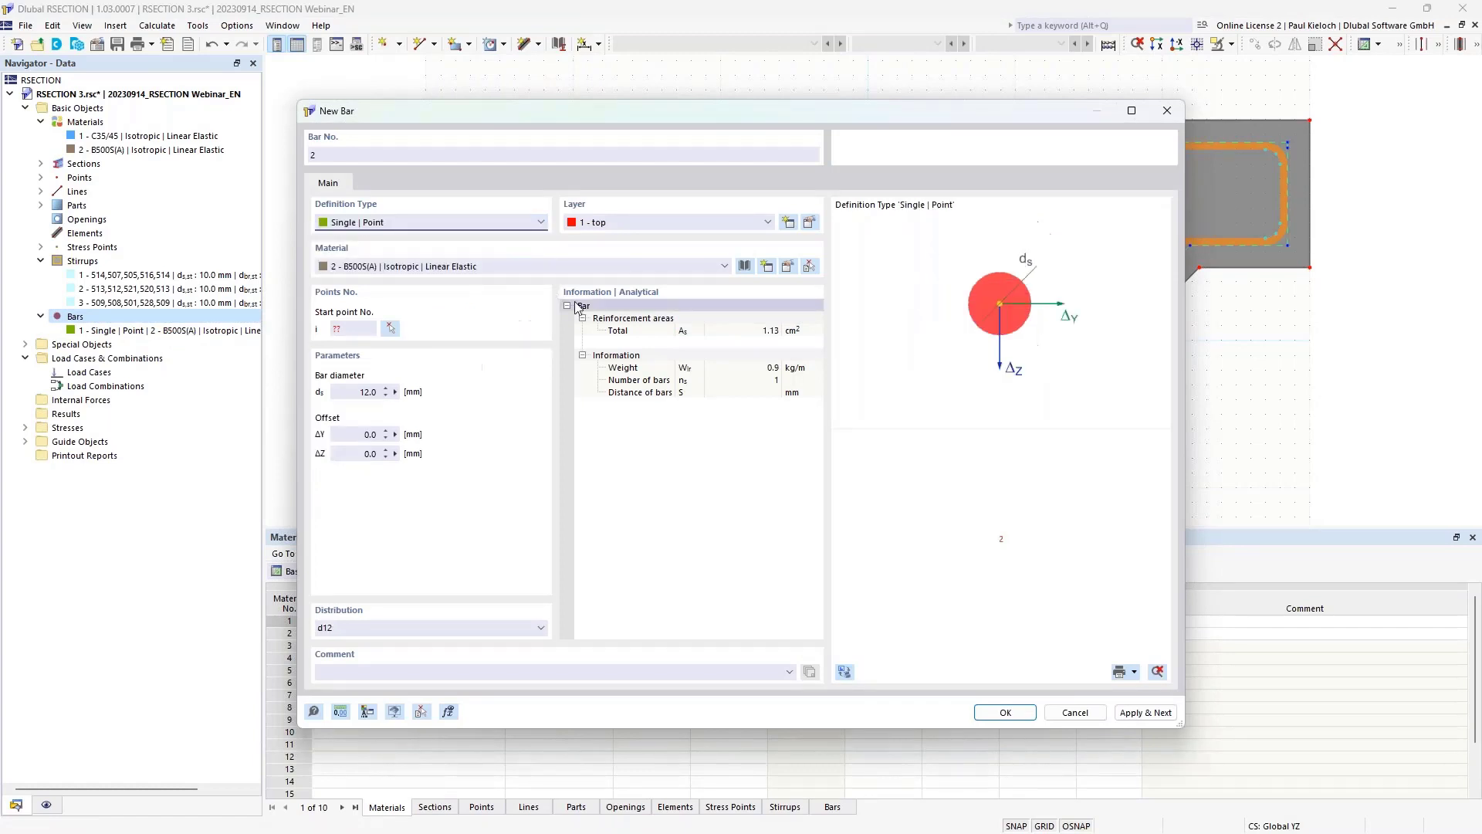
left_click(390, 330)
left_click(1264, 151)
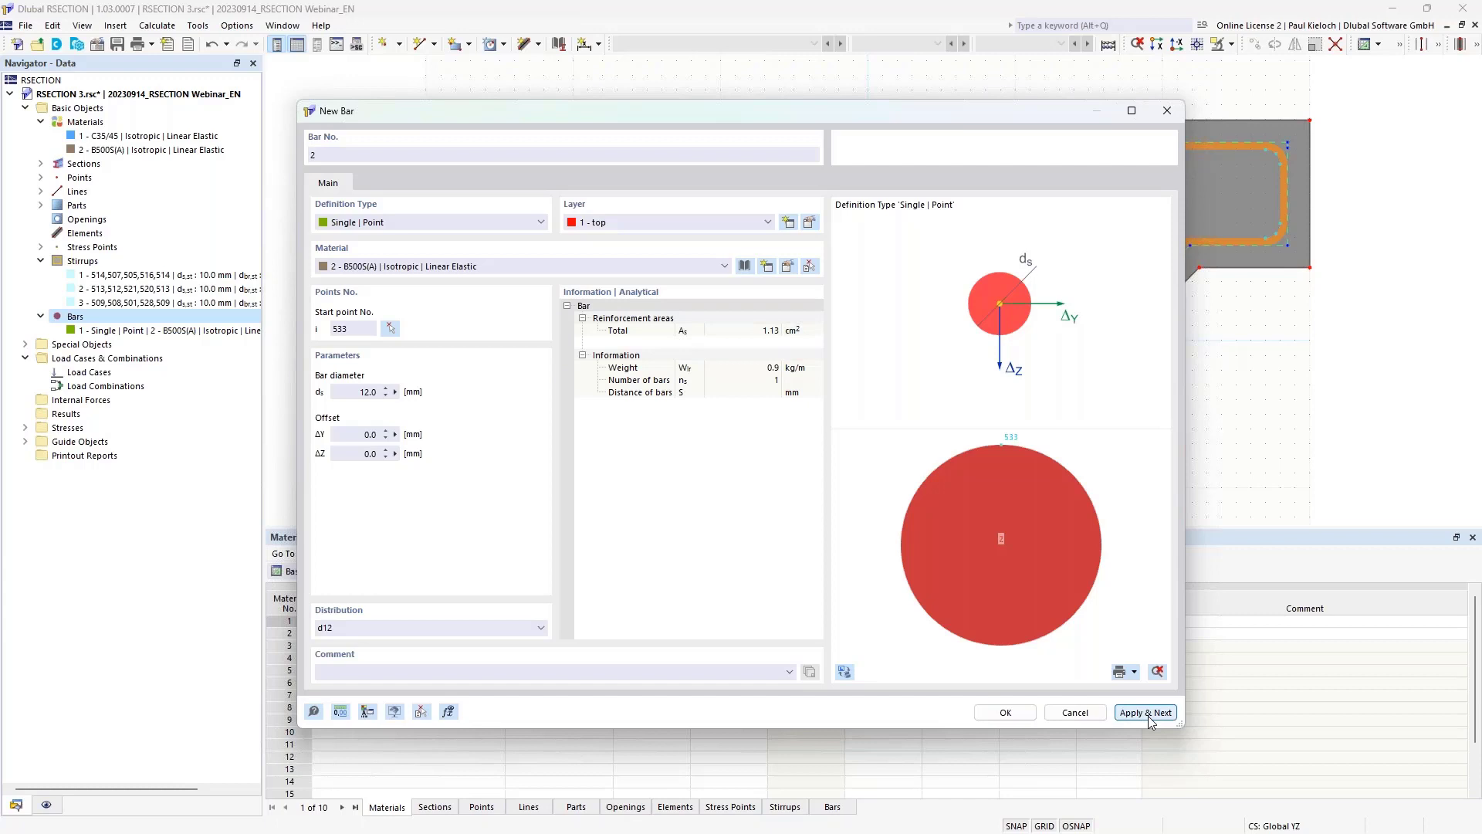
left_click_drag(768, 110, 818, 148)
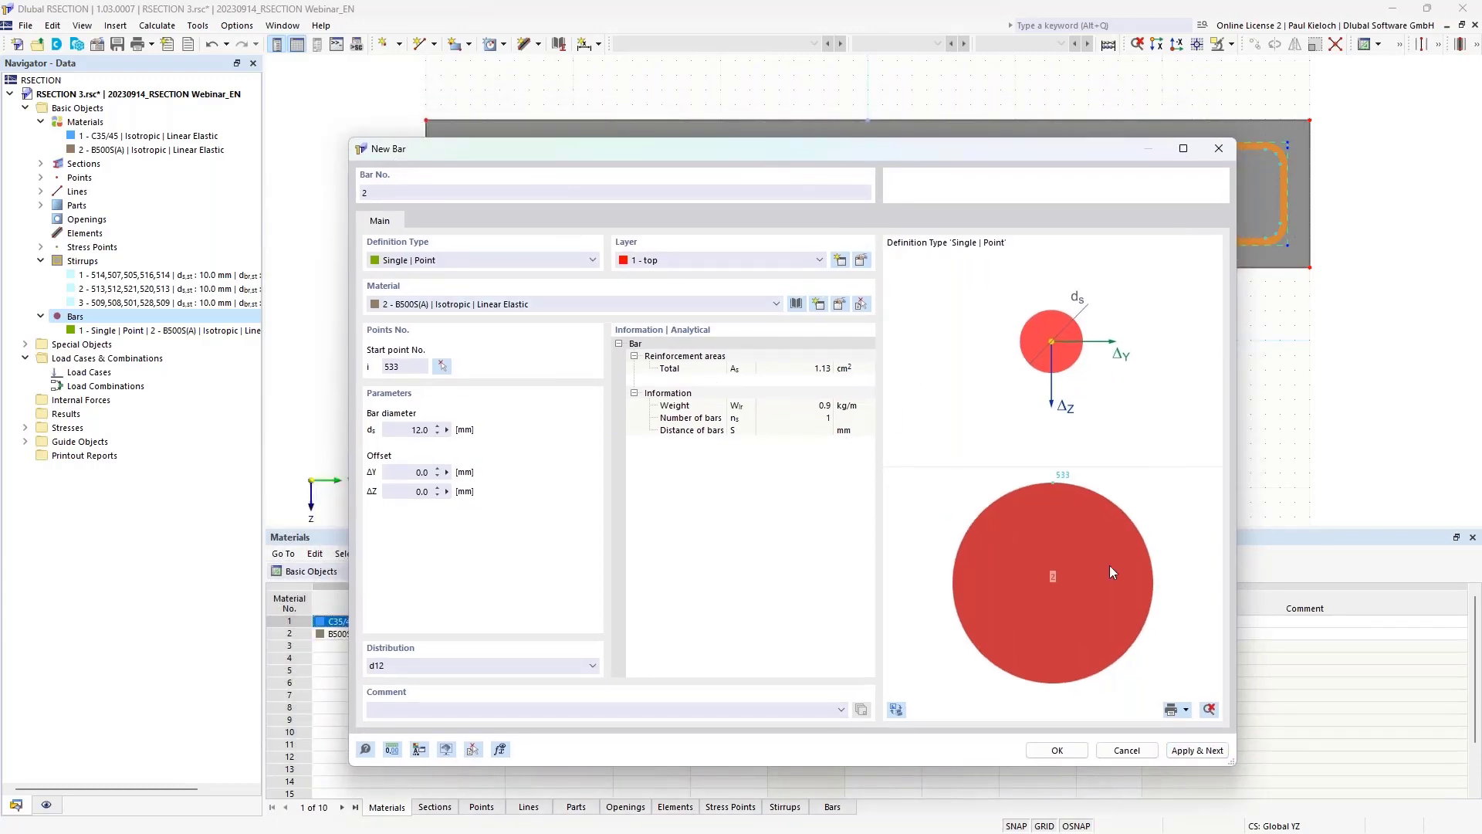
left_click(1202, 753)
Step: Add 12 mm single-point bars at the flange stirrup's two lower corners, points 539 and 538, in layer "top"
left_click(443, 366)
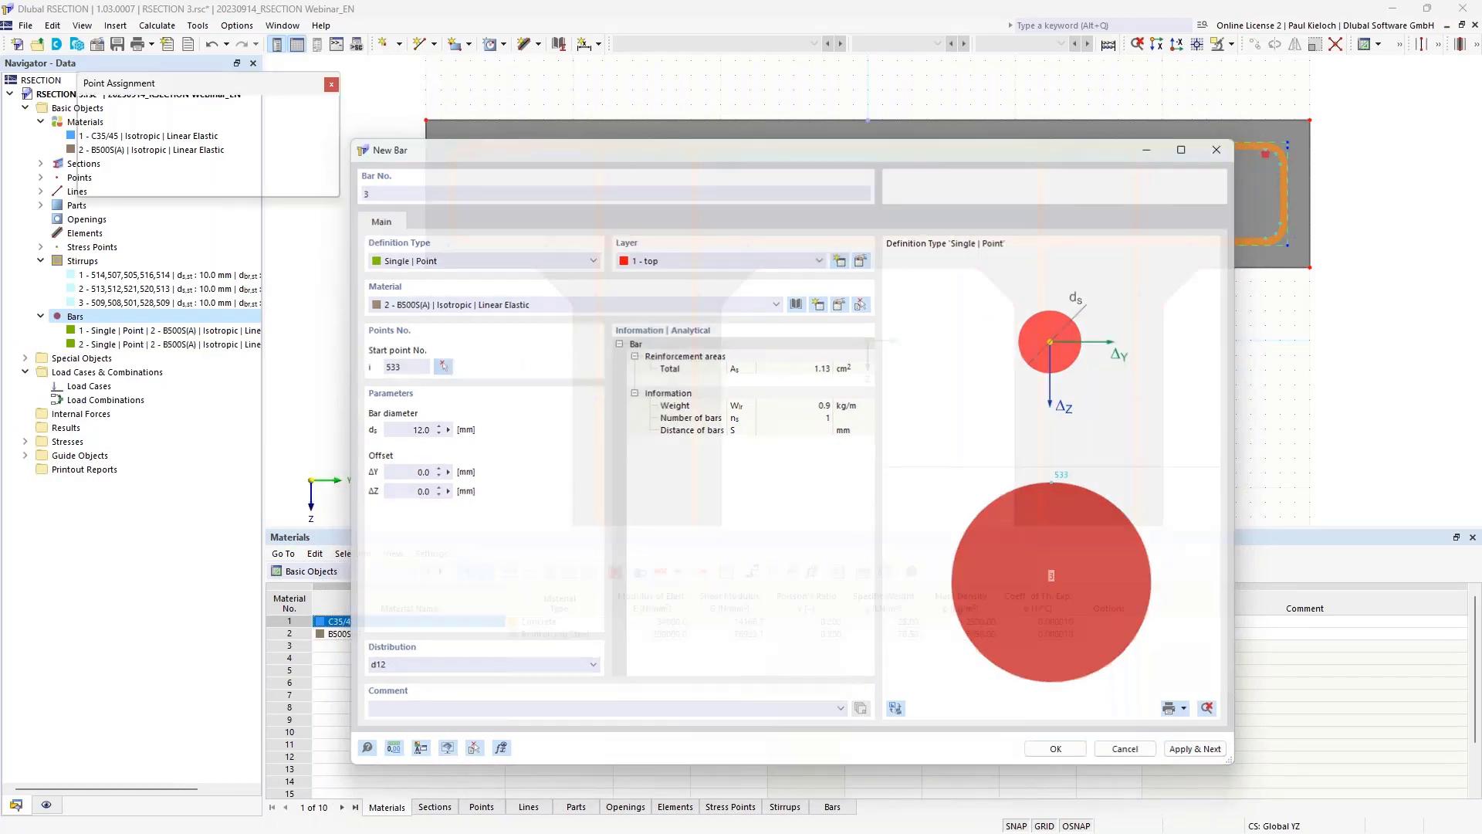
left_click(475, 245)
left_click(1196, 752)
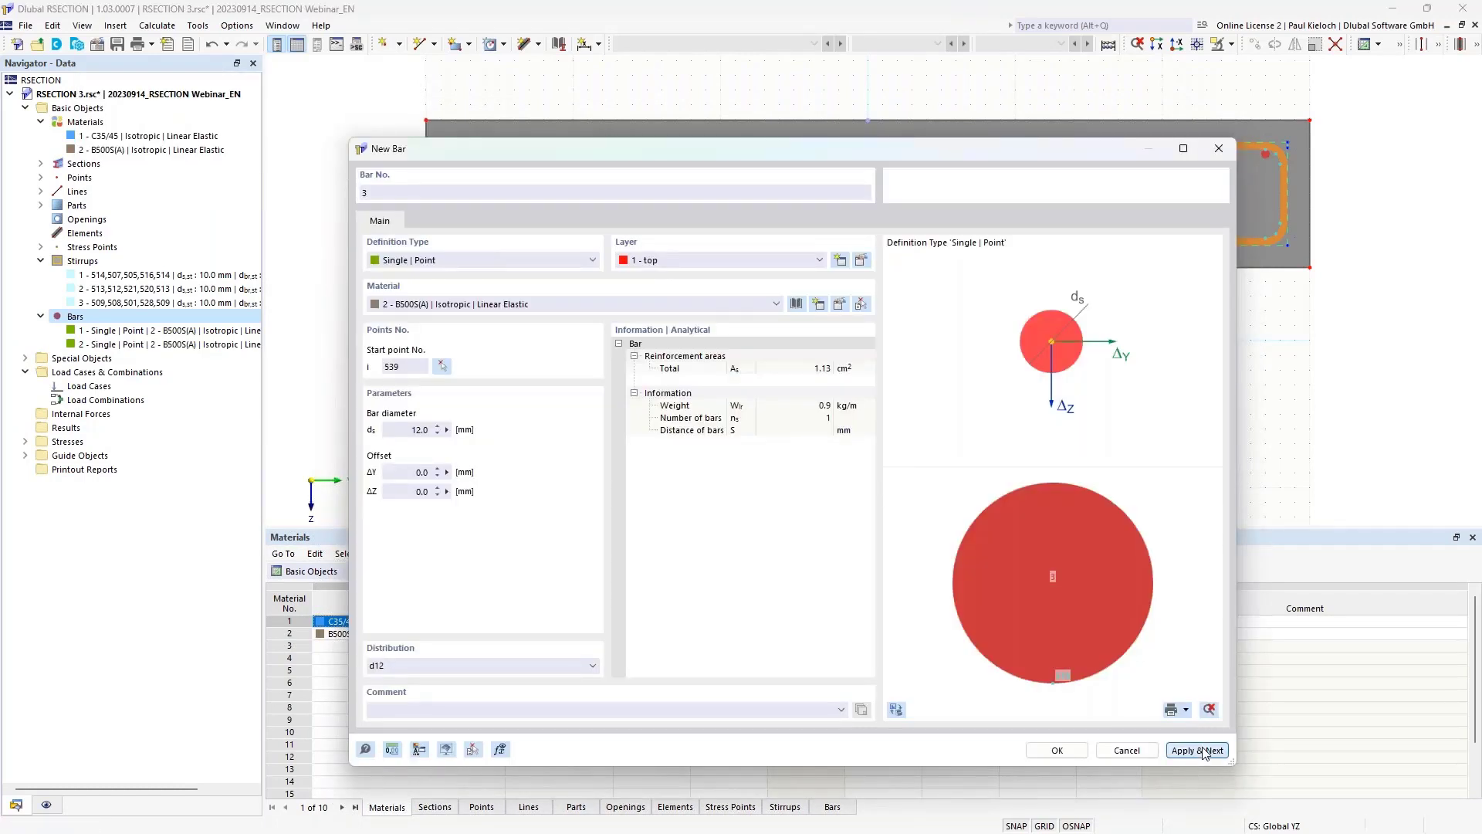
left_click(443, 366)
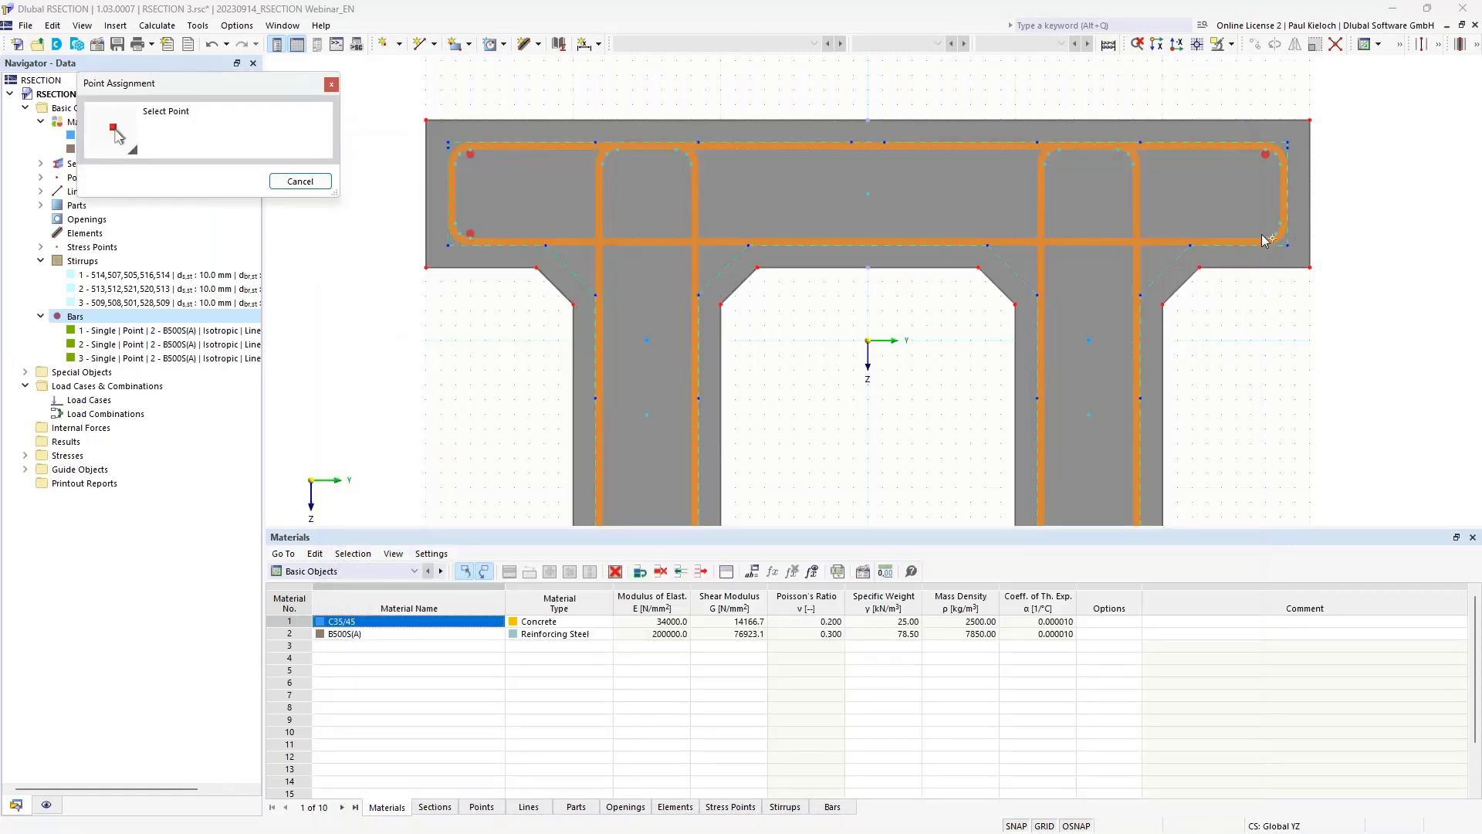
left_click(1263, 235)
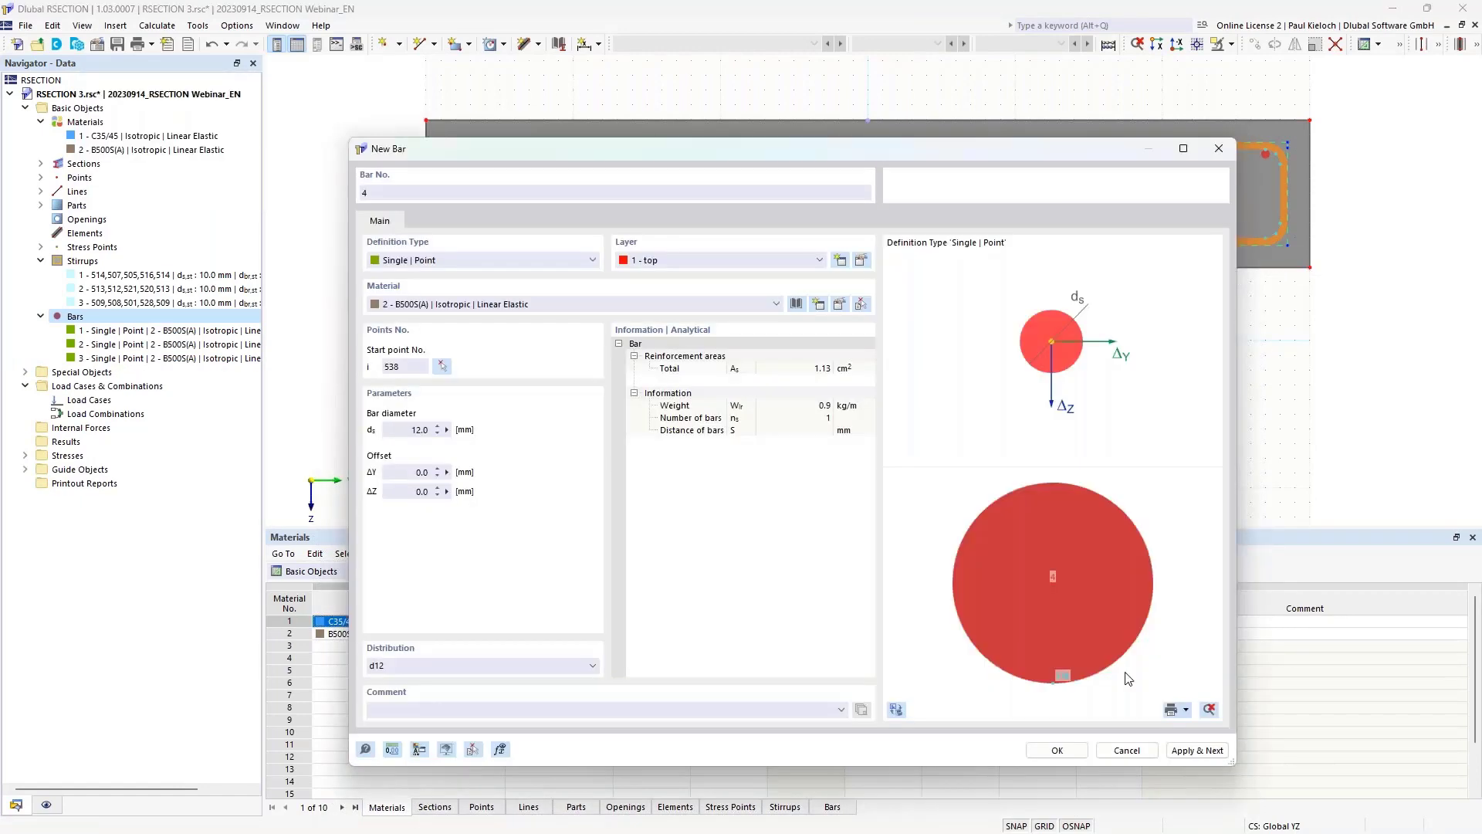
left_click(1060, 753)
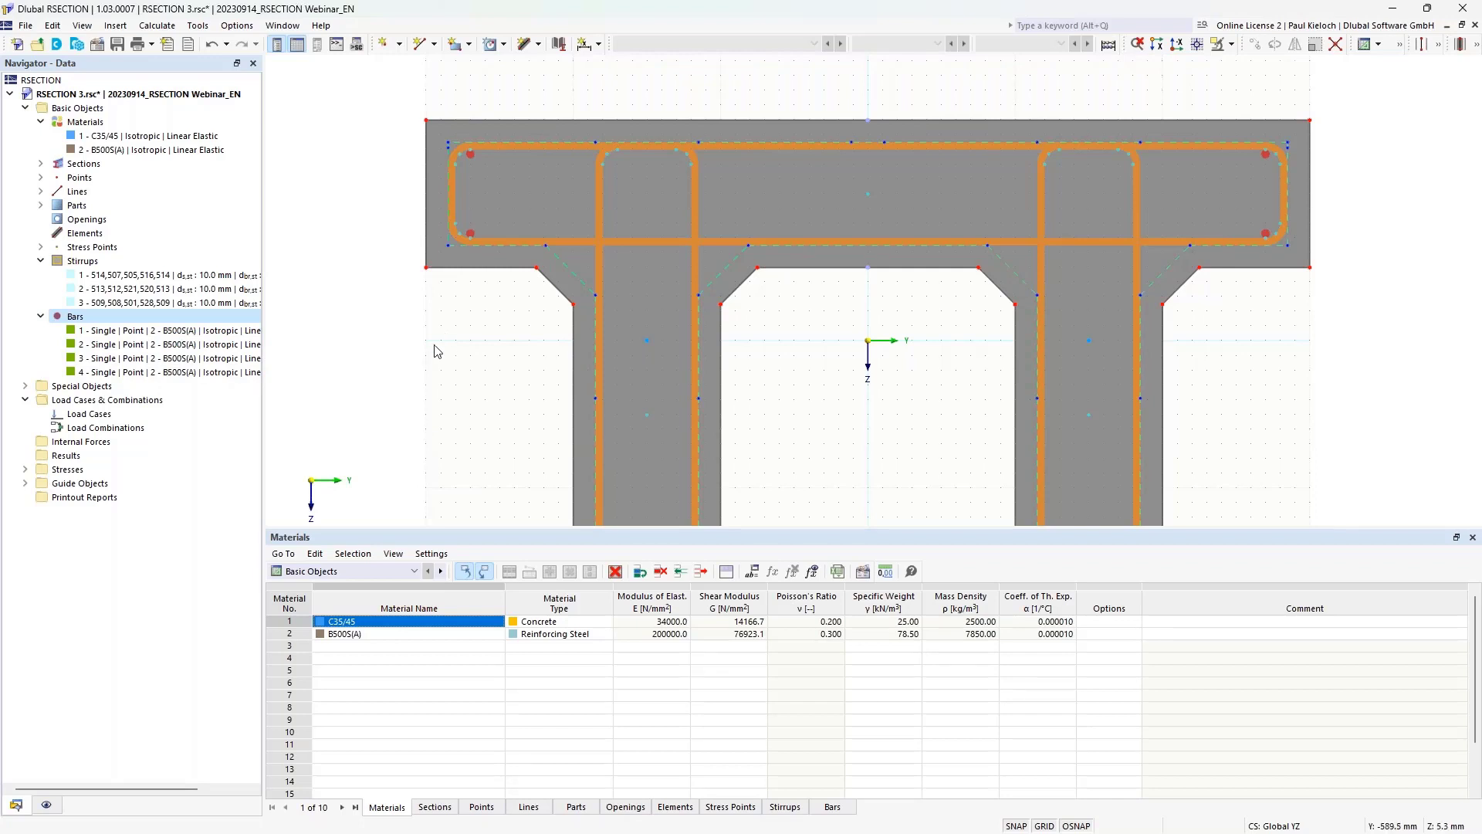
Step: Start a new Multi | Uniform bar row in layer "top" between points 545 and 546, at the upper end of the left web's stirrup
right_click(128, 323)
left_click(193, 344)
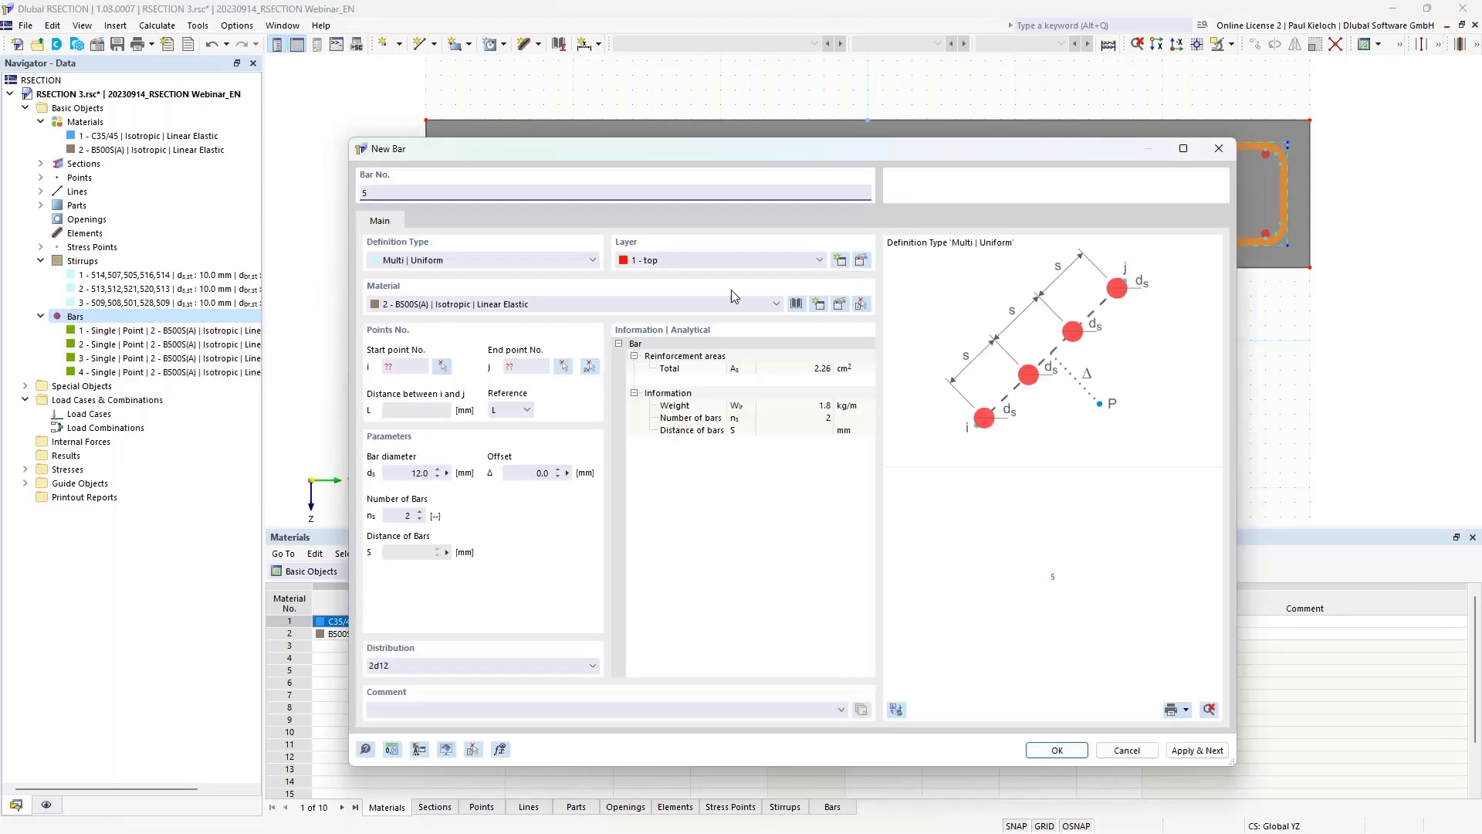
left_click(448, 264)
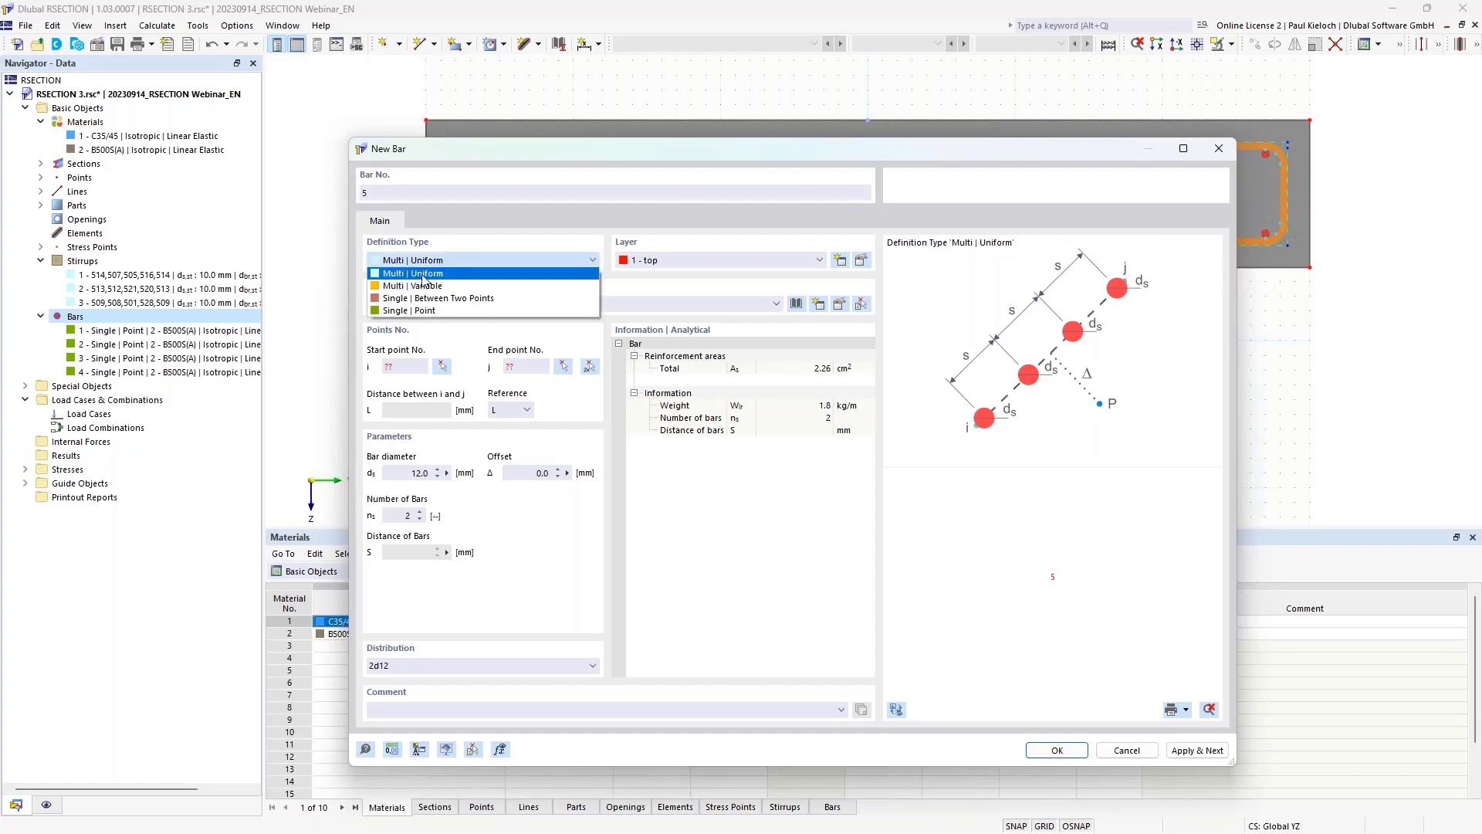
left_click(462, 240)
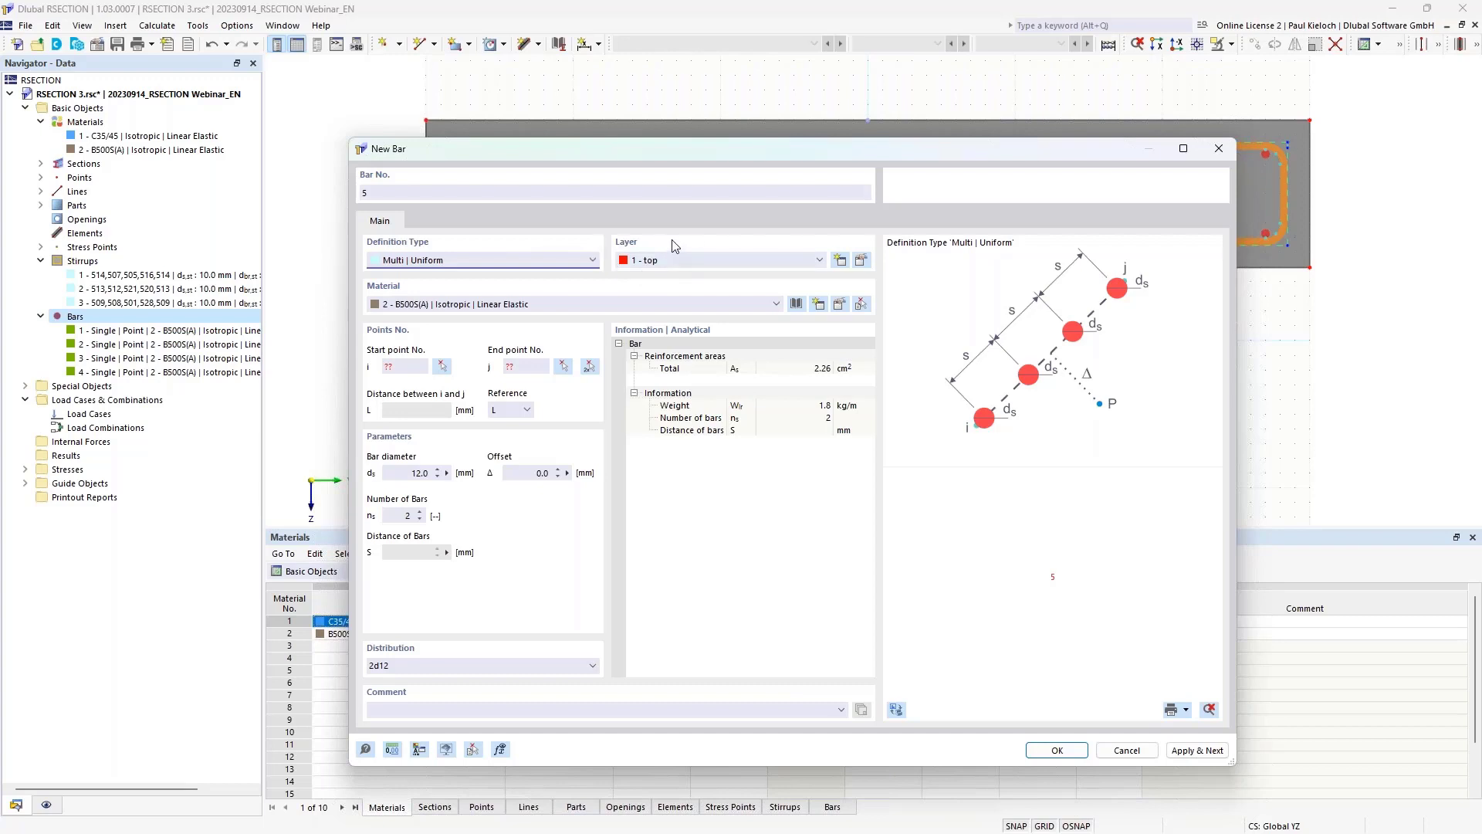
left_click(589, 365)
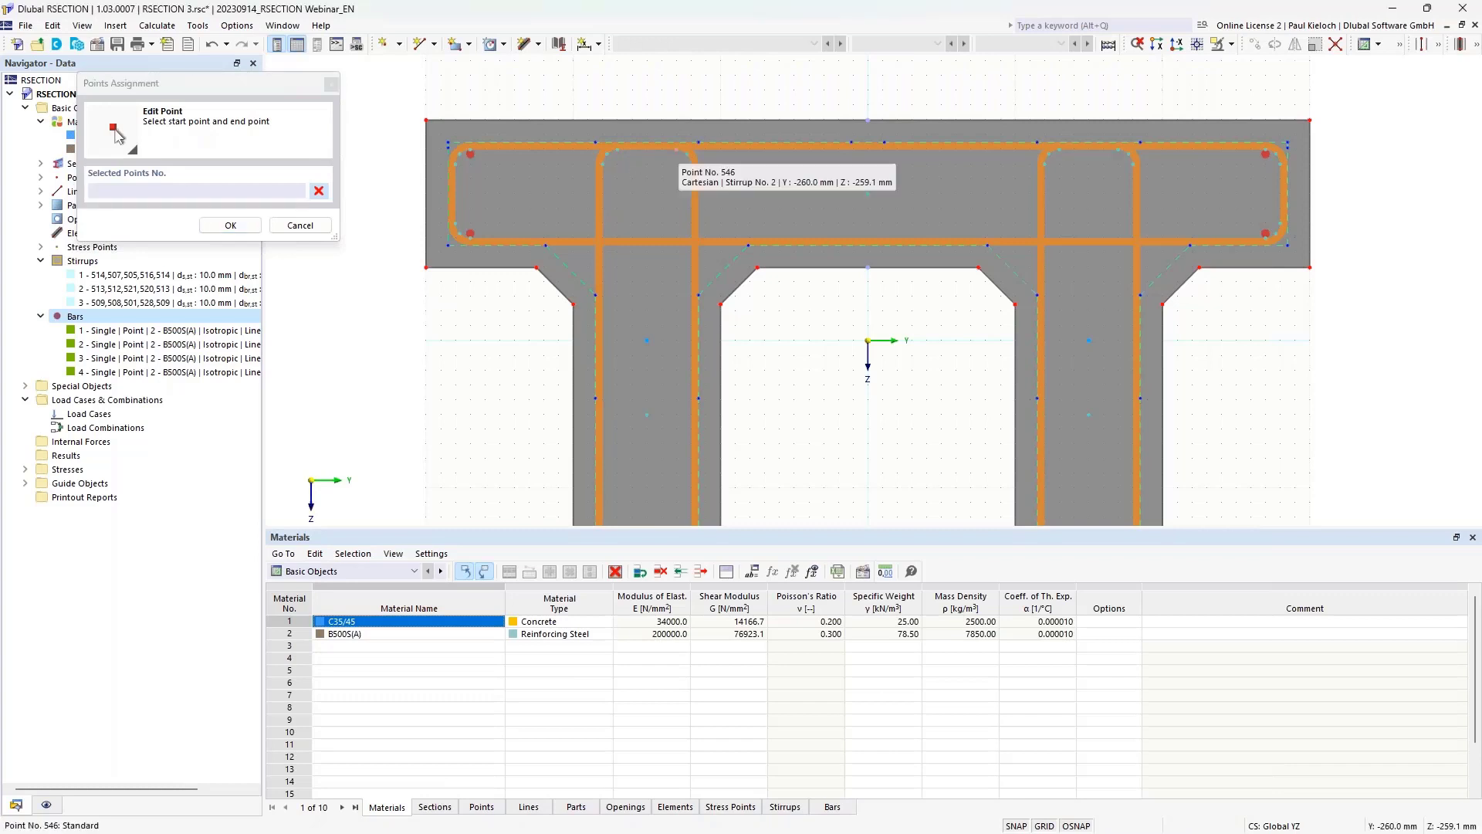
left_click(616, 147)
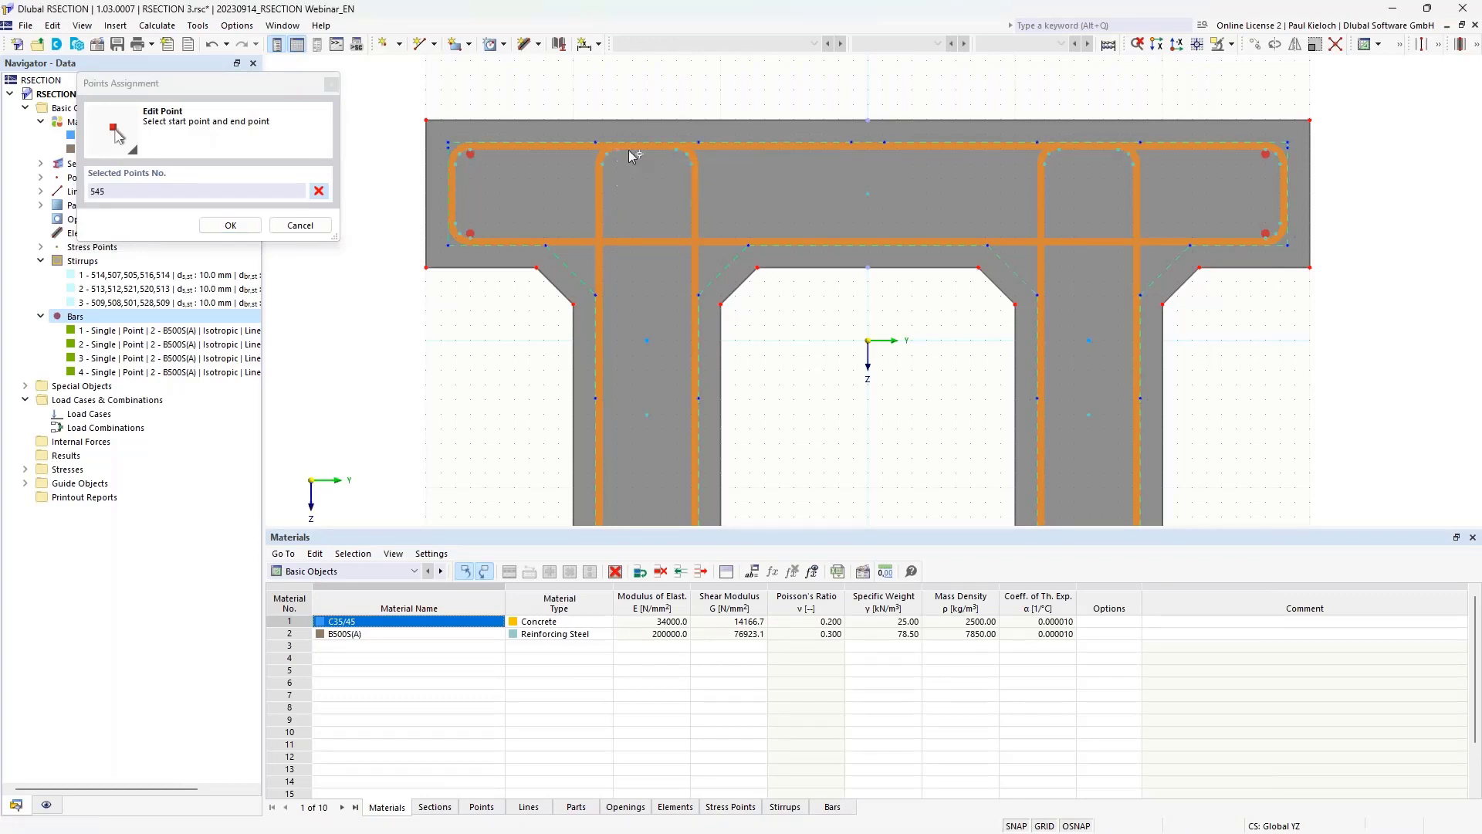
left_click(676, 149)
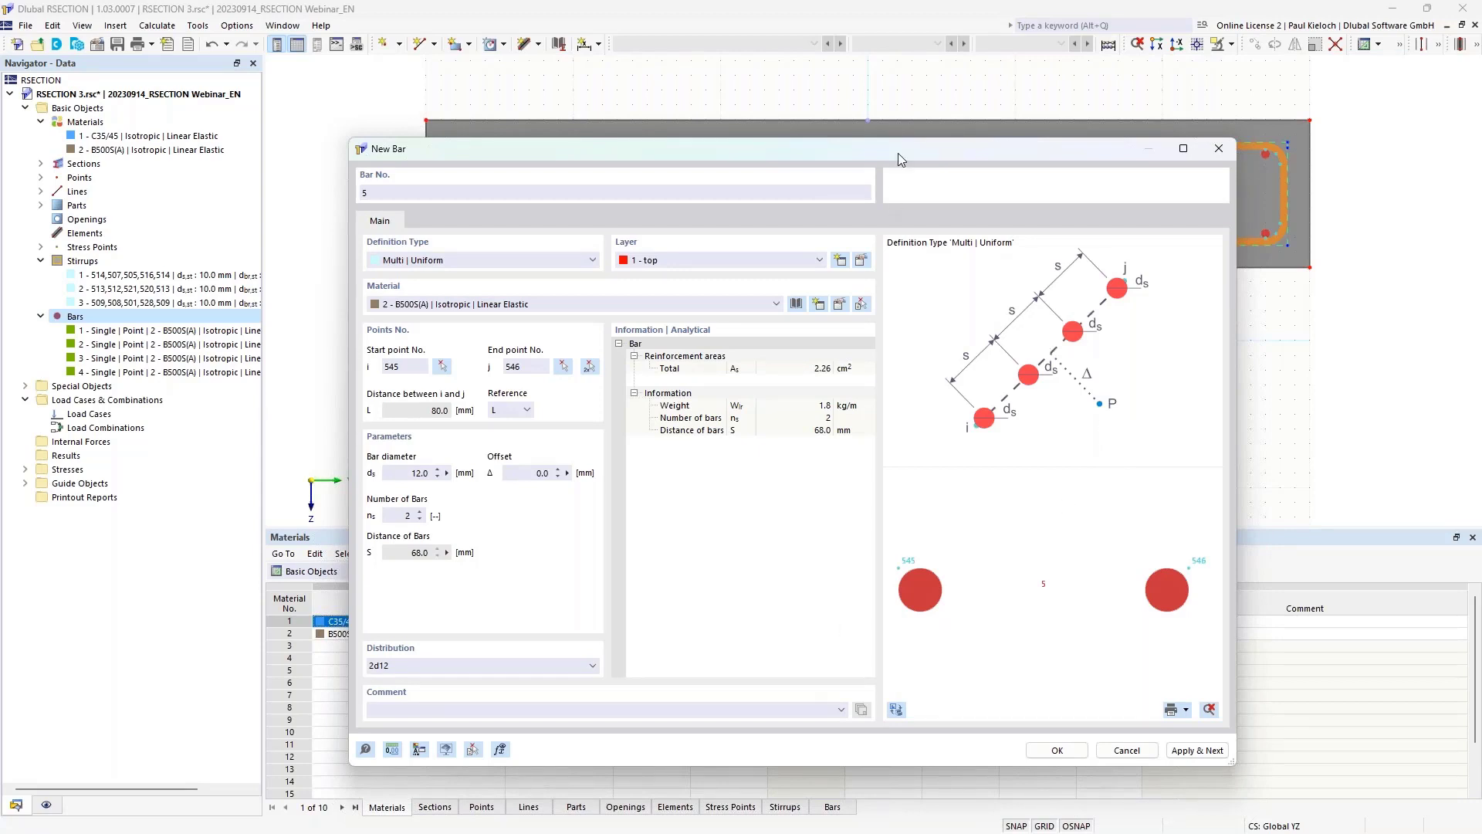
Step: Preview the bar row within the cross-section and set its number of bars to 3
left_click(894, 712)
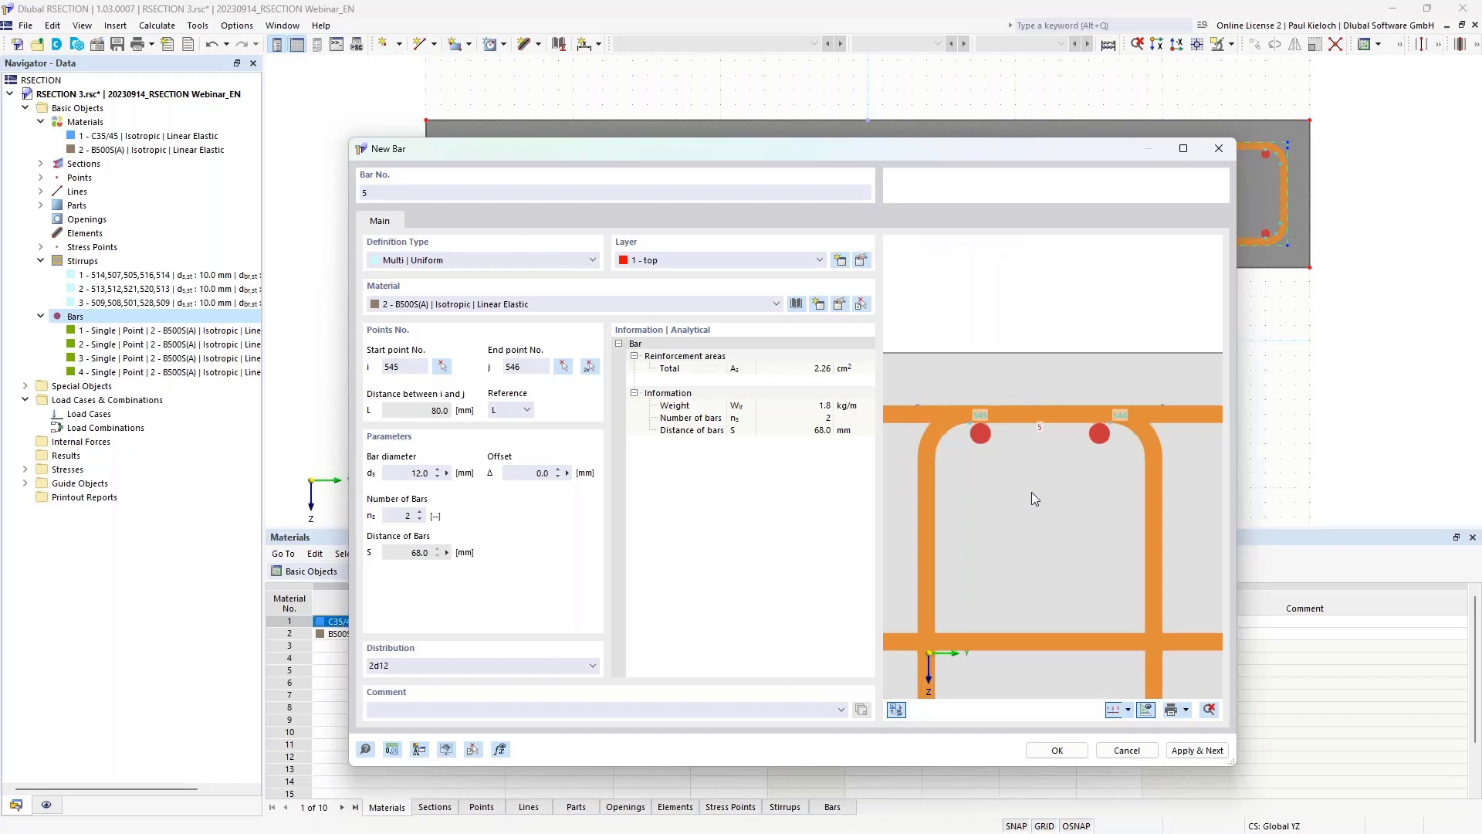
left_click(422, 515)
left_click(420, 514)
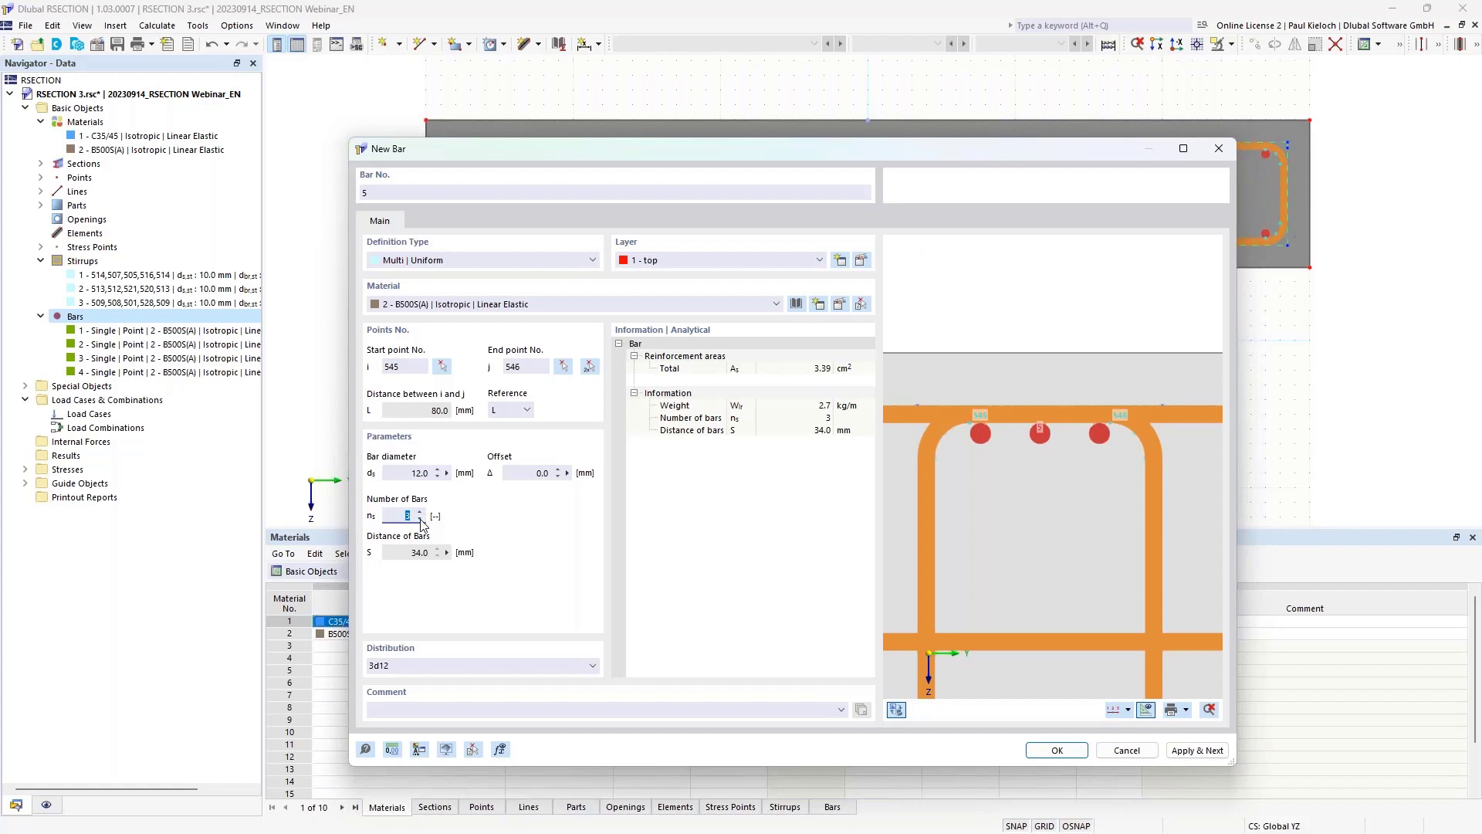
Step: Set the row's number of bars to 2 and create it between points 545 and 546
left_click(420, 520)
left_click(1057, 750)
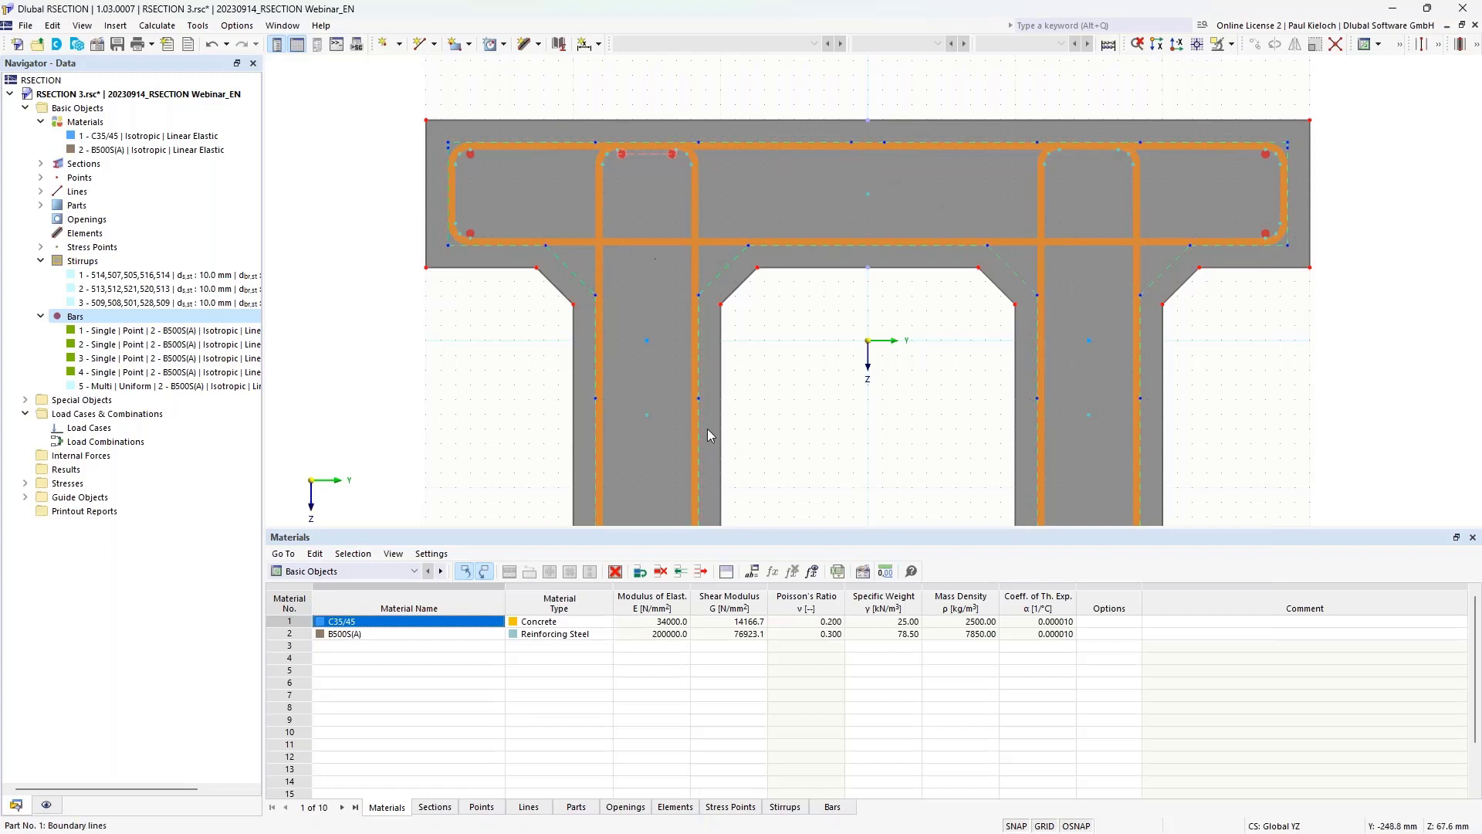
Step: Duplicate the Multi | Uniform bar row between points 545 and 546 in the Bars table
left_click(832, 806)
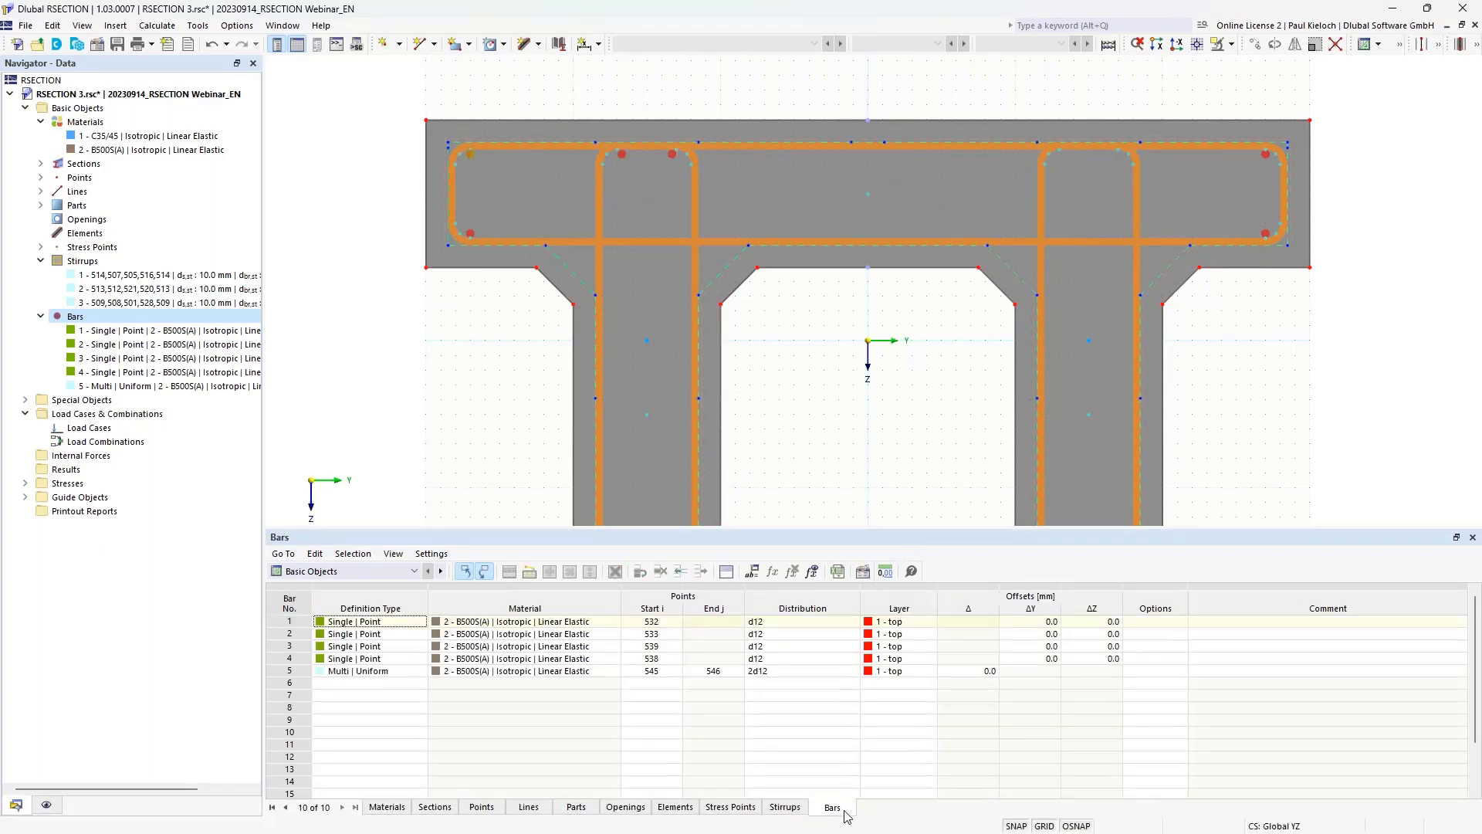
left_click(293, 672)
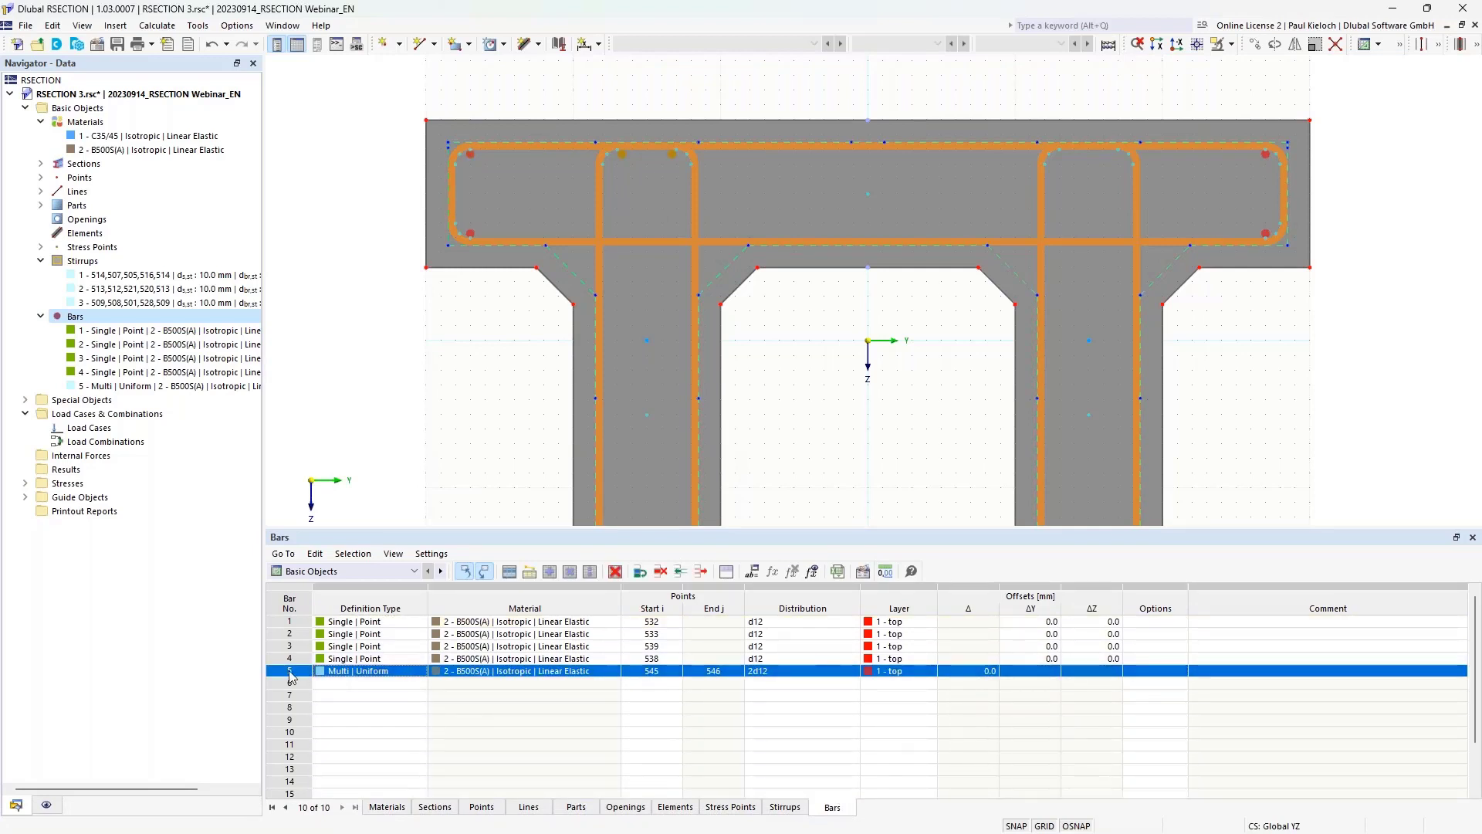
right_click(291, 677)
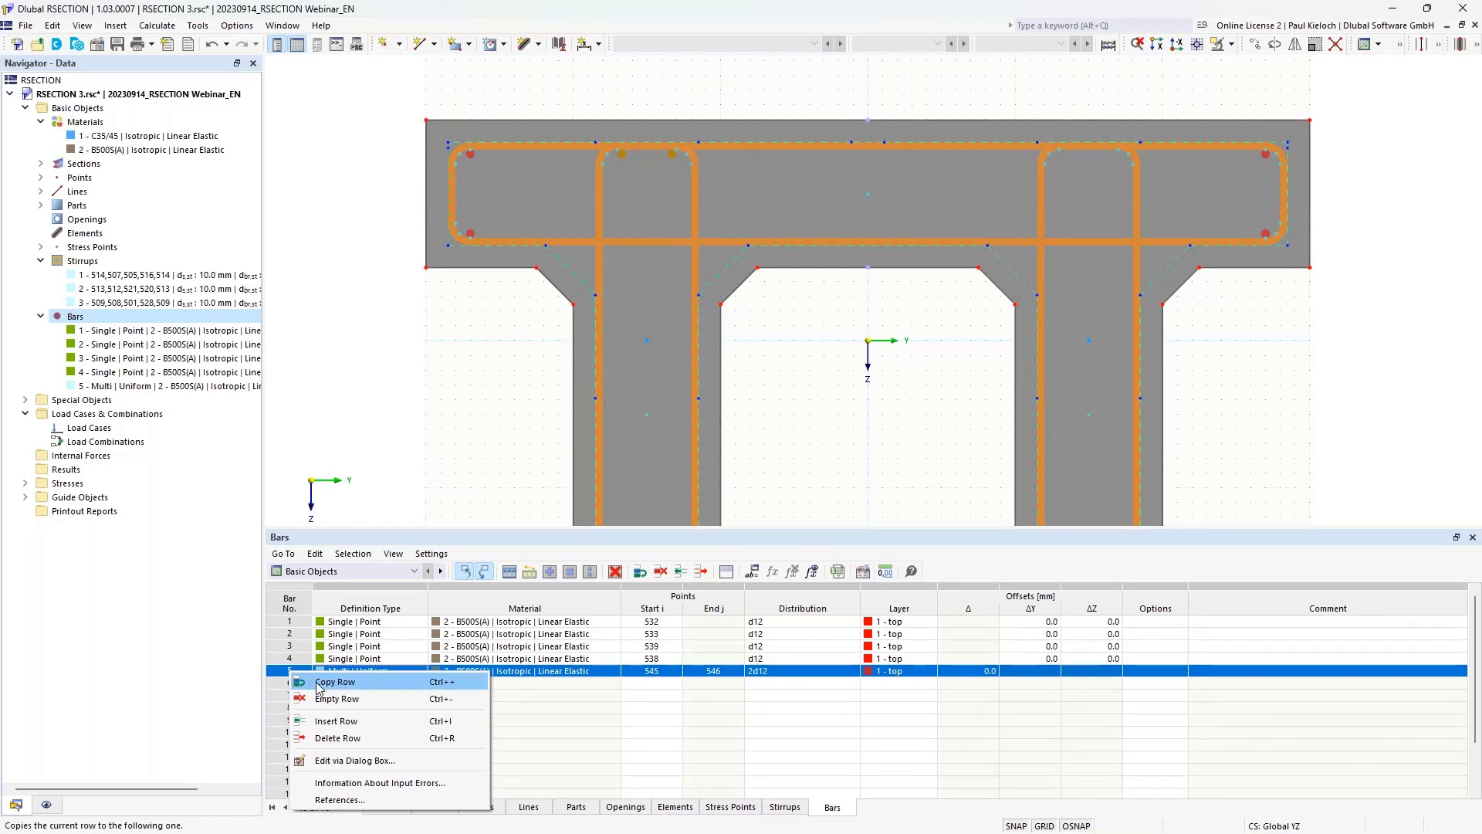
left_click(319, 682)
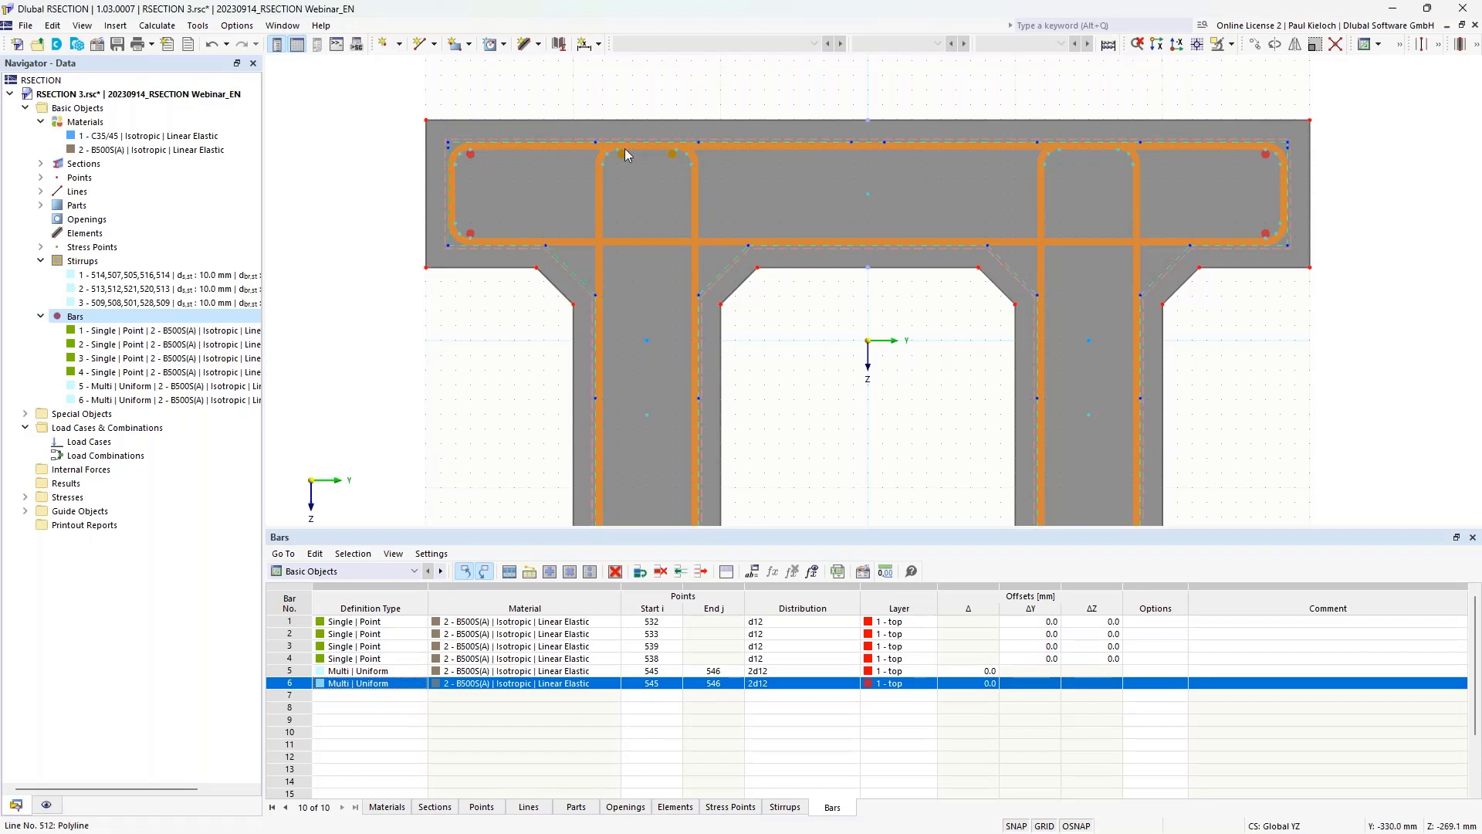
Step: Reassign the copied bar row to start point 558 and end point 559, at the upper end of the right web's stirrup
left_click(658, 686)
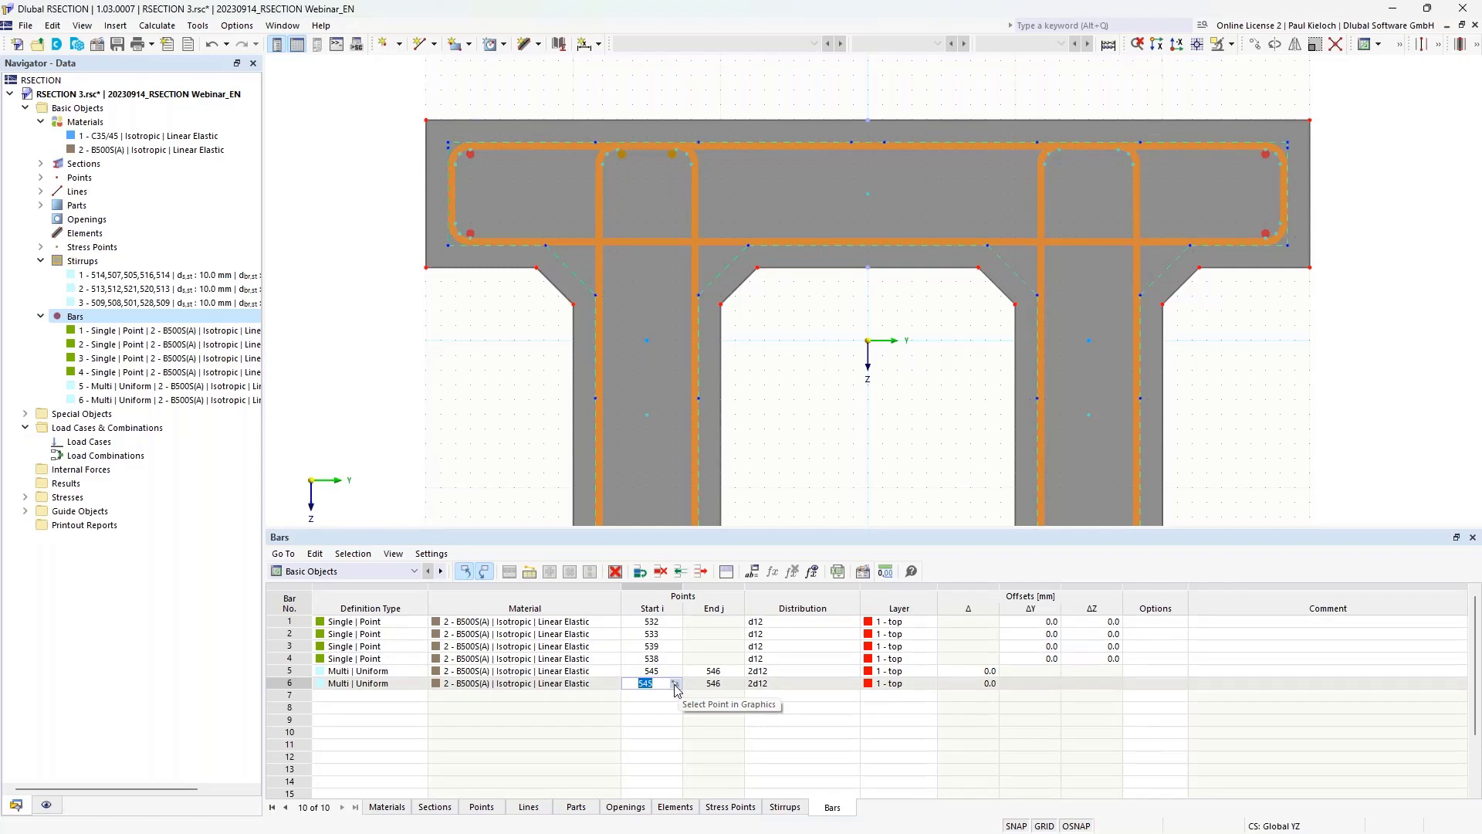
left_click(677, 686)
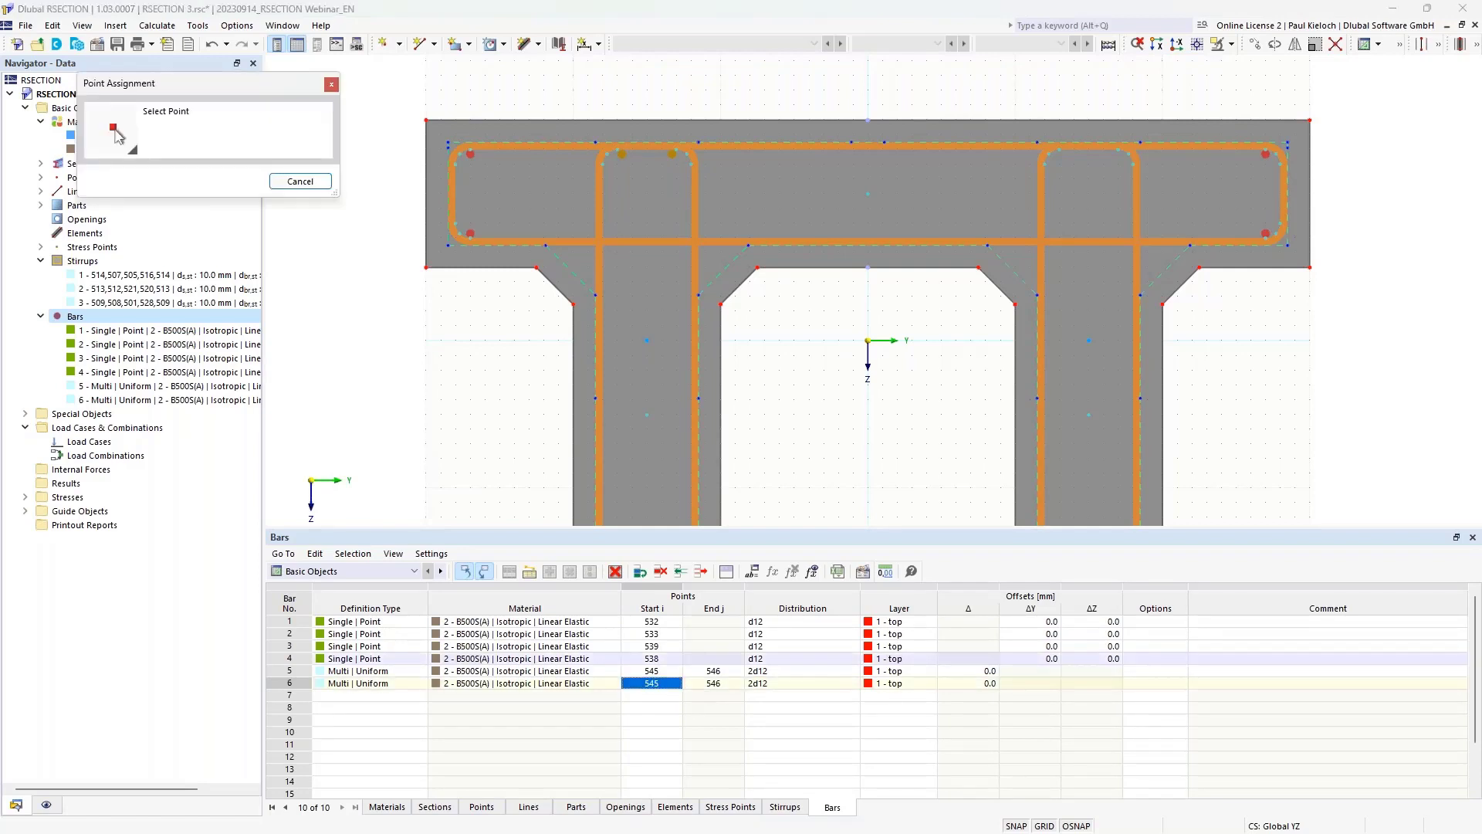
left_click(1054, 153)
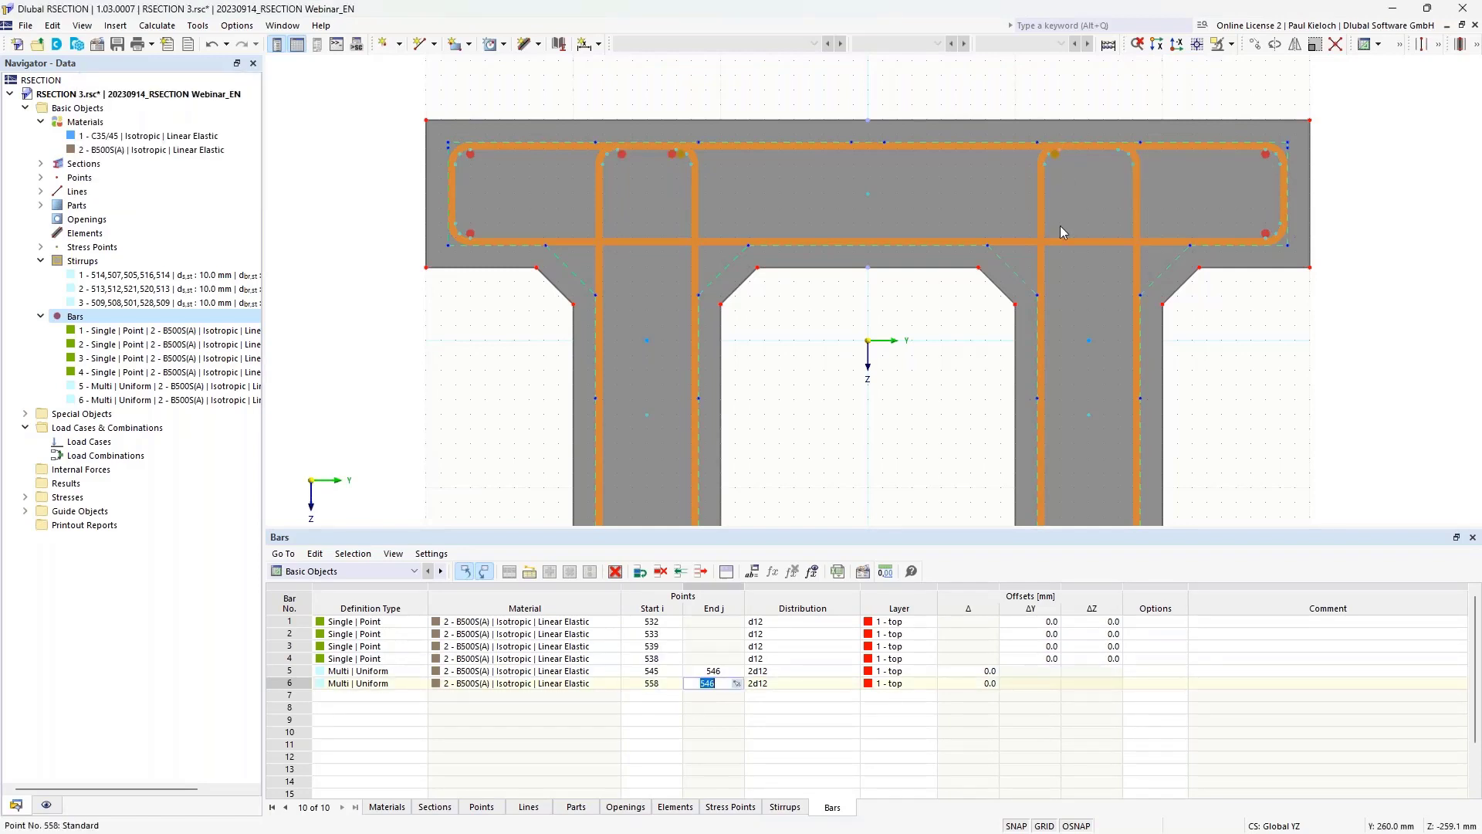
left_click(737, 684)
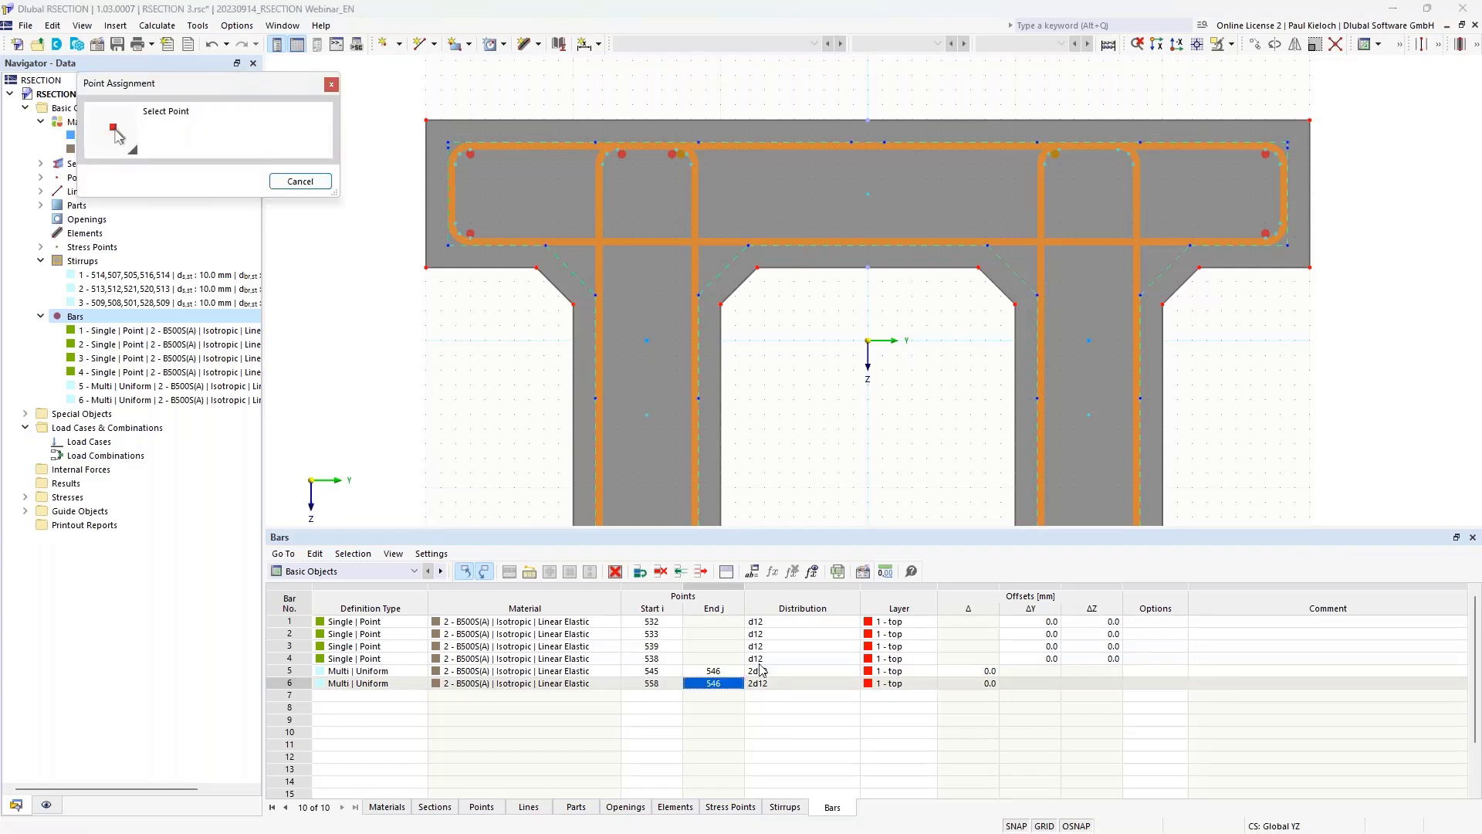
left_click(1115, 152)
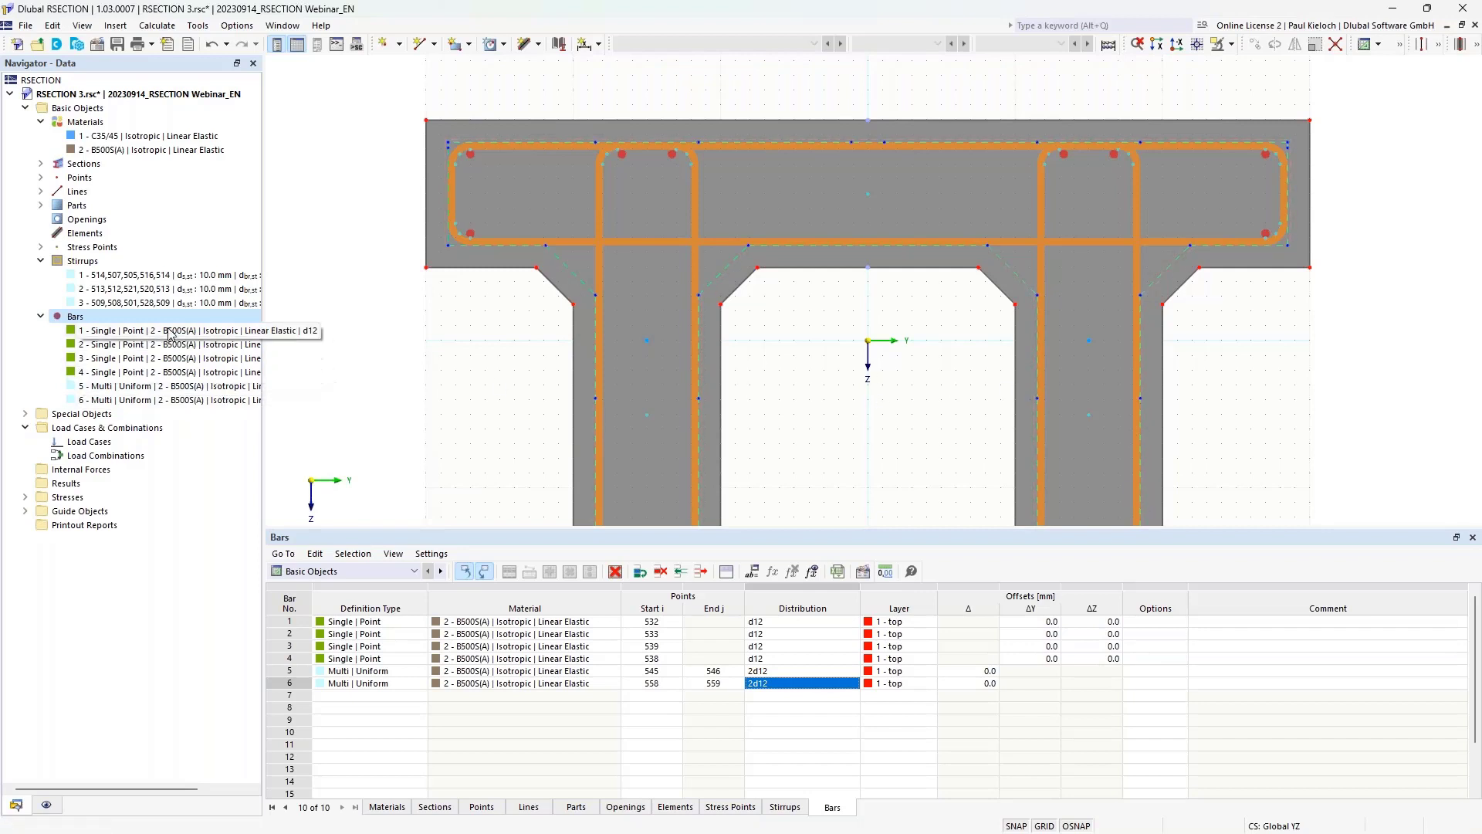
Step: Start a new Multi | Variable bar row in layer "top" from point 546 to point 558, between the two web stirrups
right_click(84, 317)
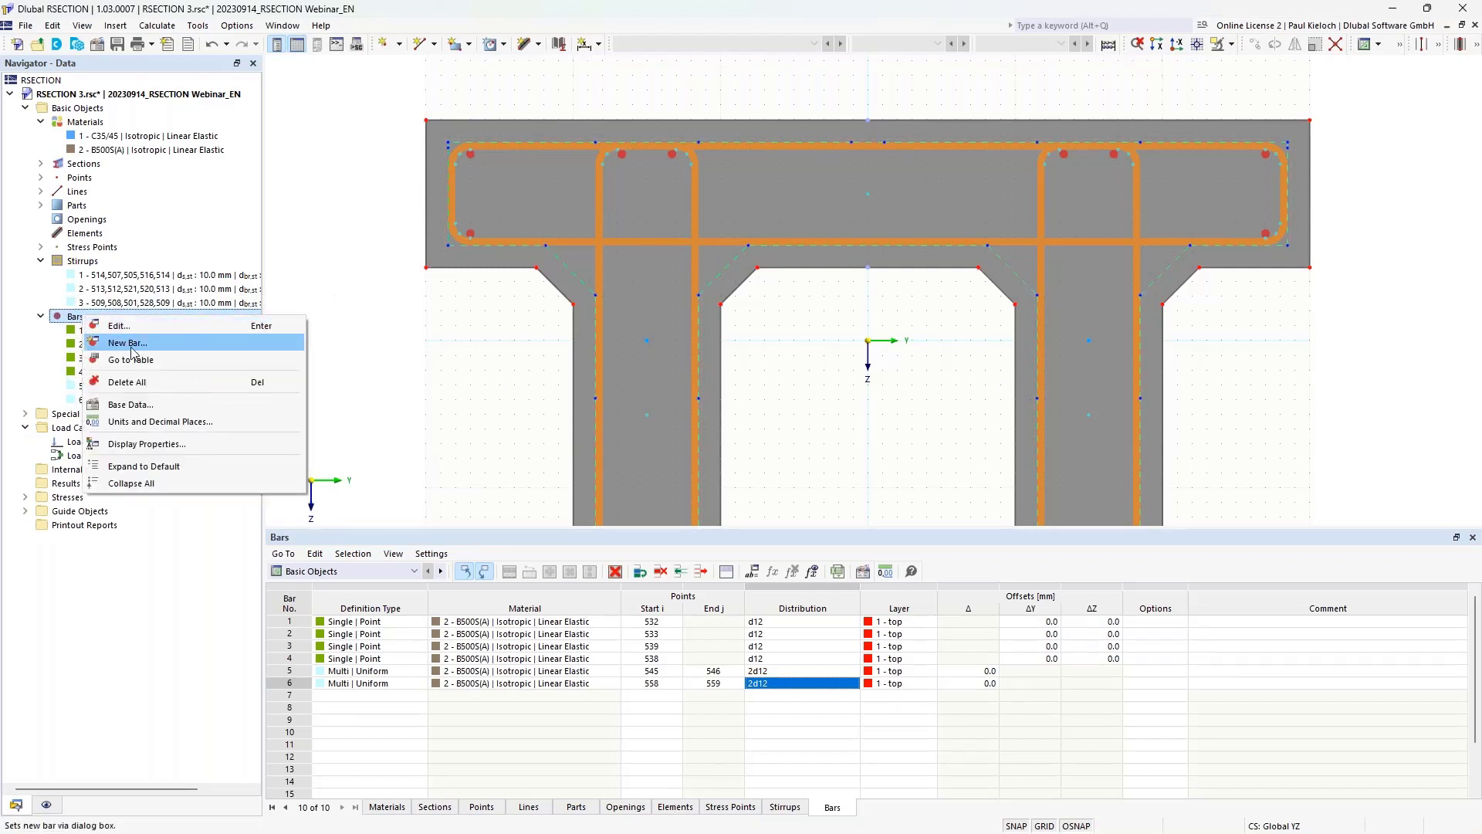
left_click(133, 342)
left_click(389, 260)
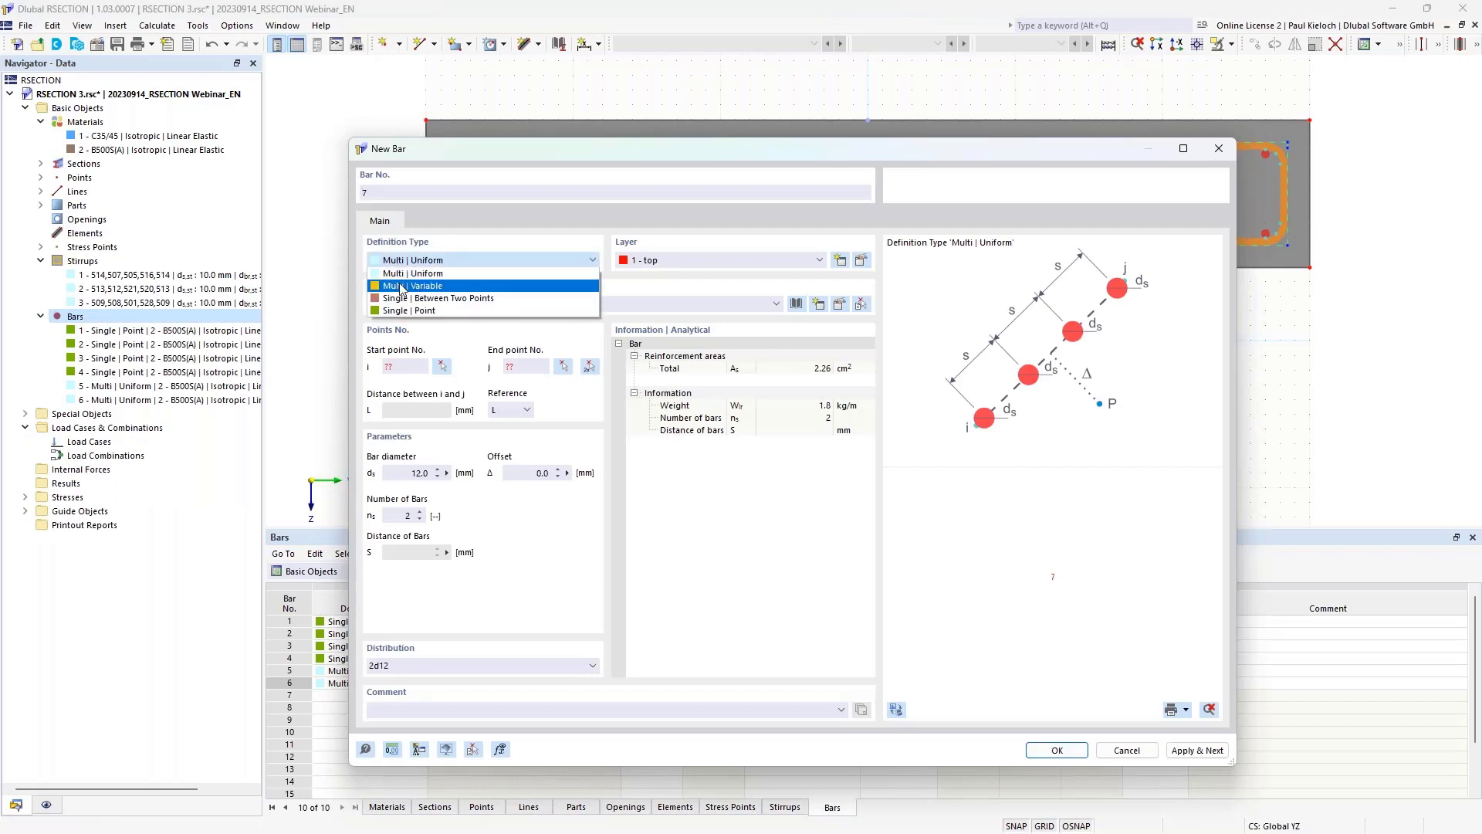
left_click(445, 287)
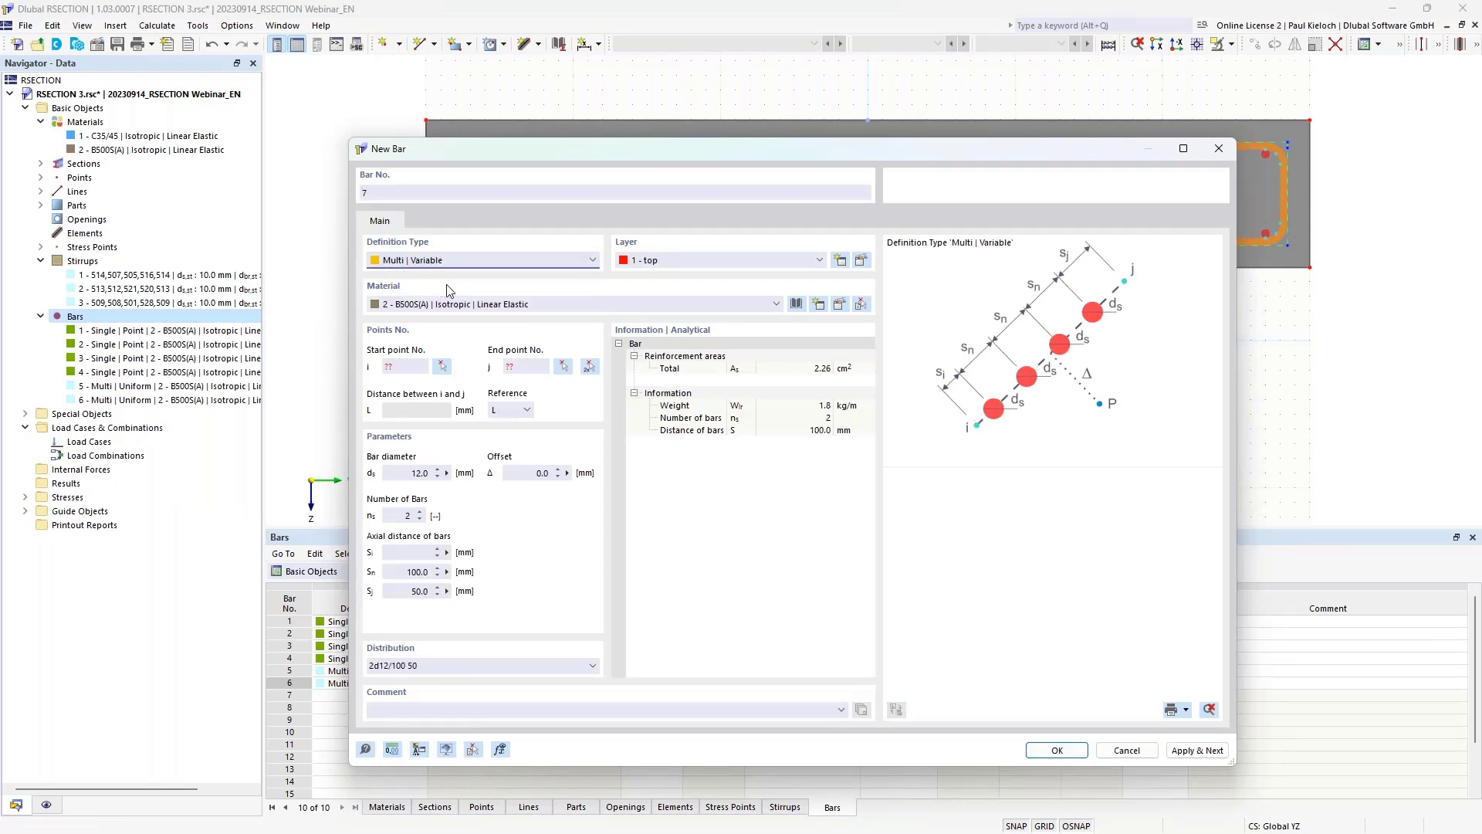
left_click(587, 369)
scroll(691, 131, "up", 3)
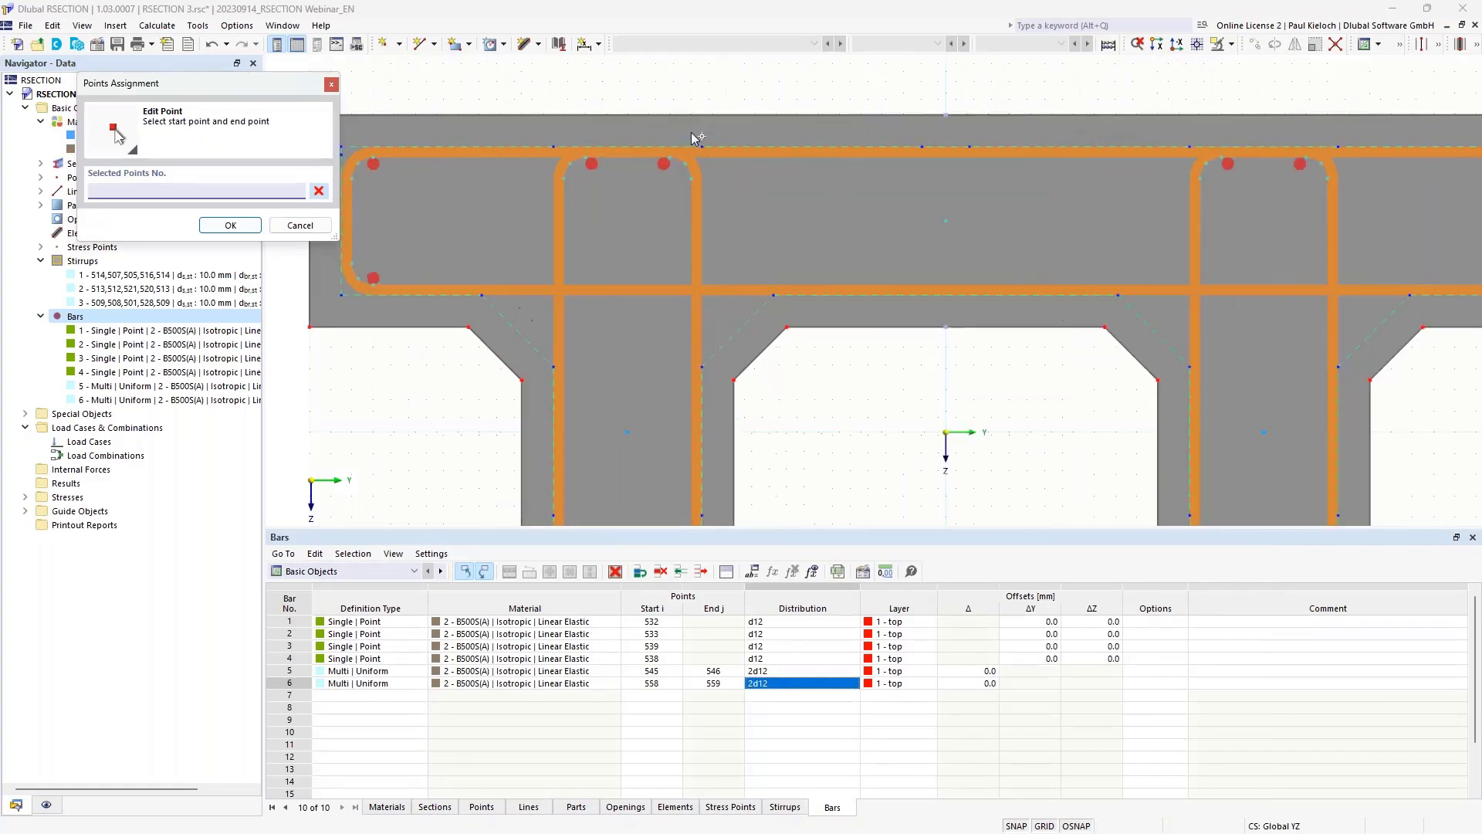
left_click(684, 168)
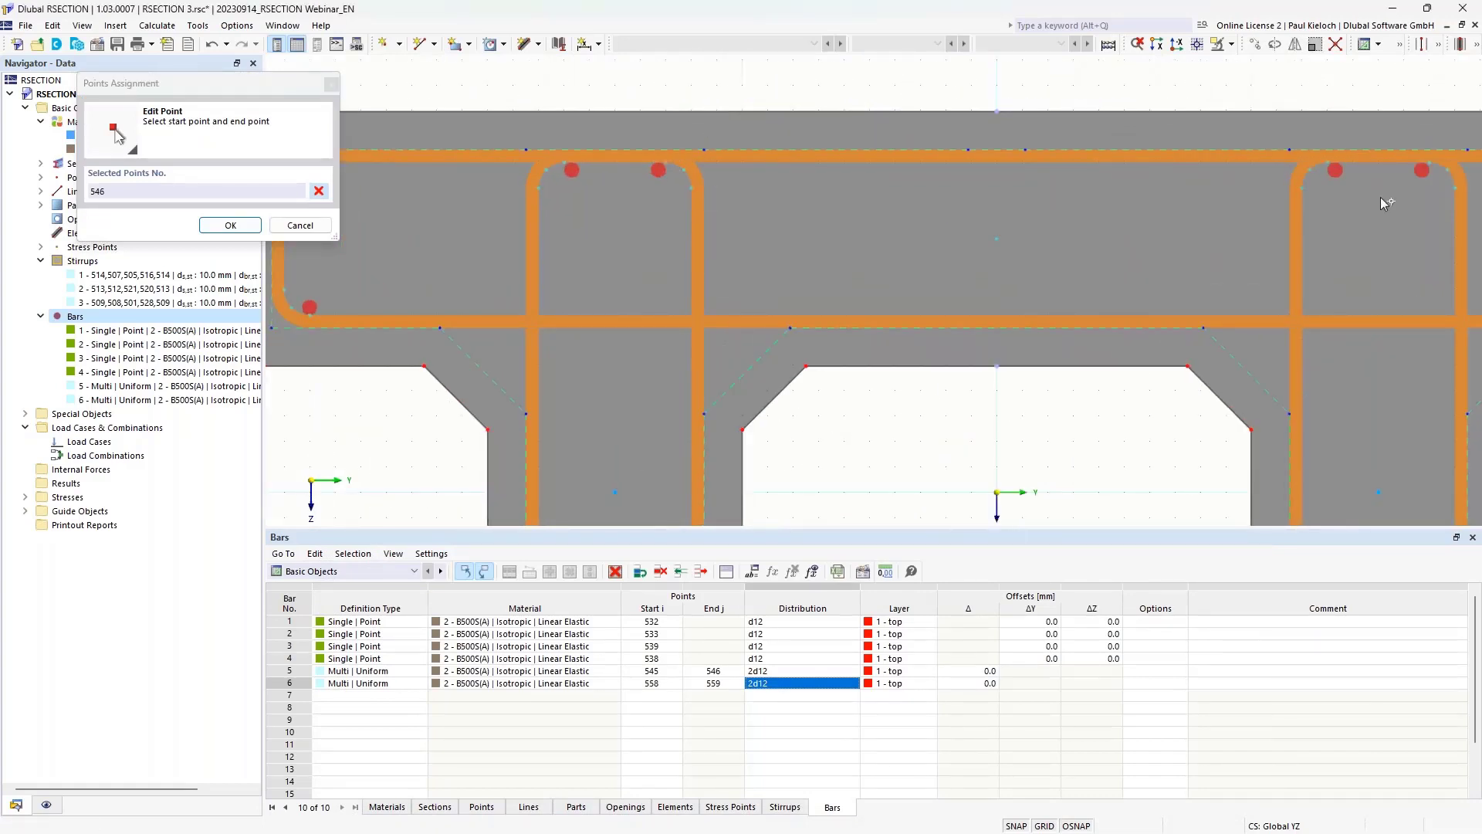
left_click(1326, 164)
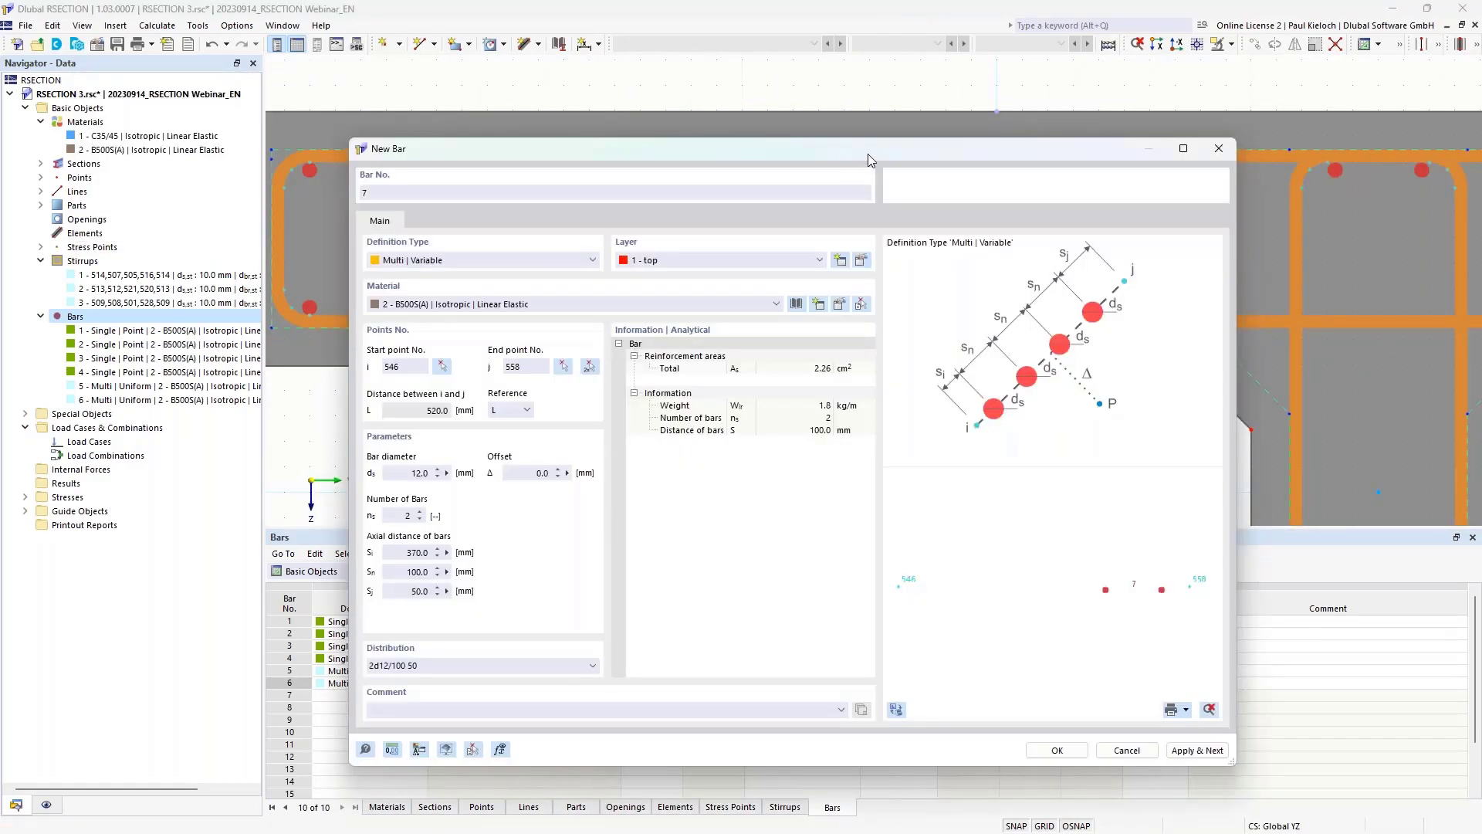
Step: Set four bars with axial distances of 35 mm at the start and 150 mm between bars, preview the row in the cross-section and create it
left_click_drag(867, 155, 853, 241)
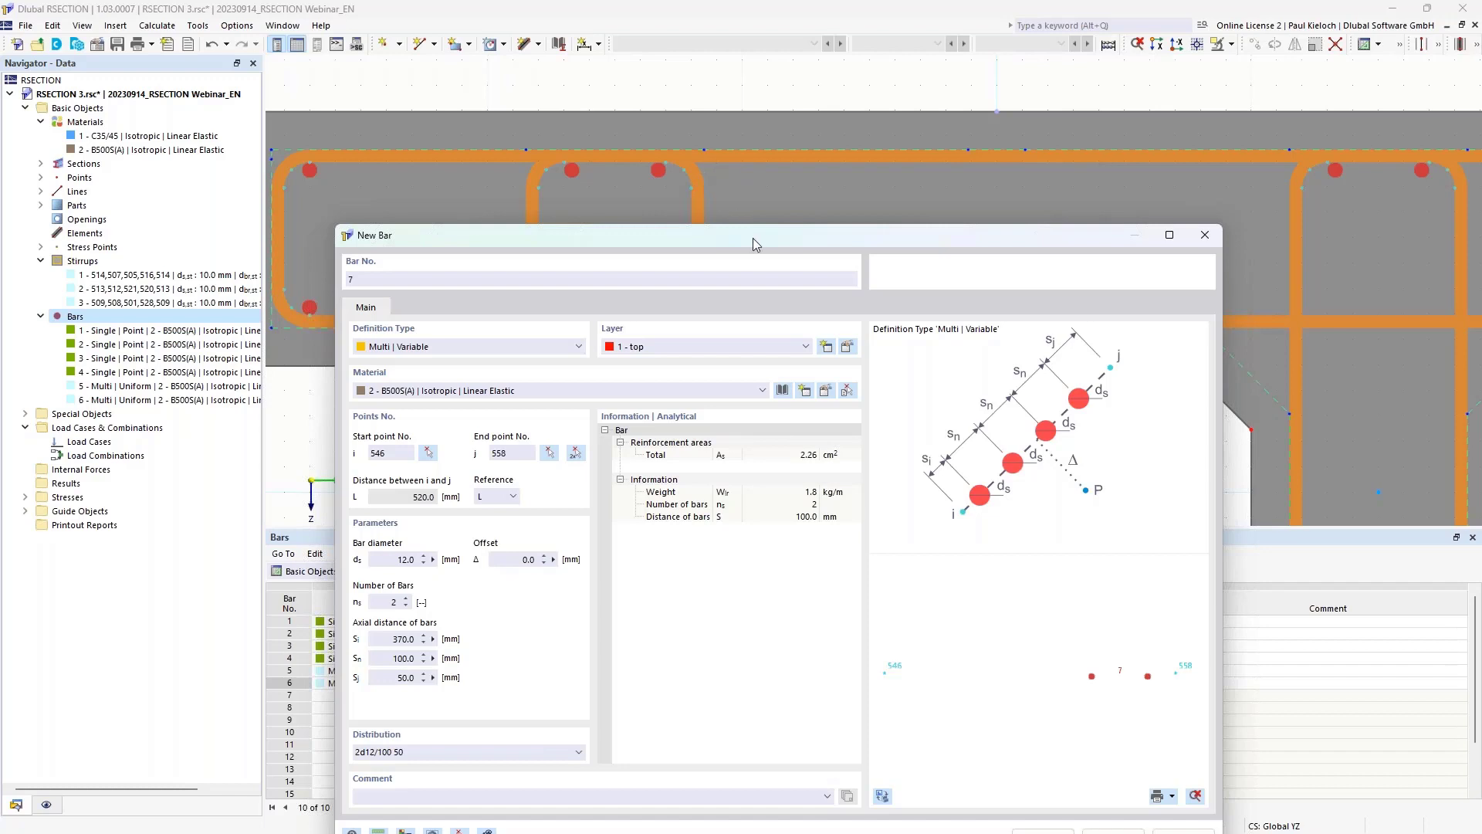
left_click_drag(753, 237, 755, 134)
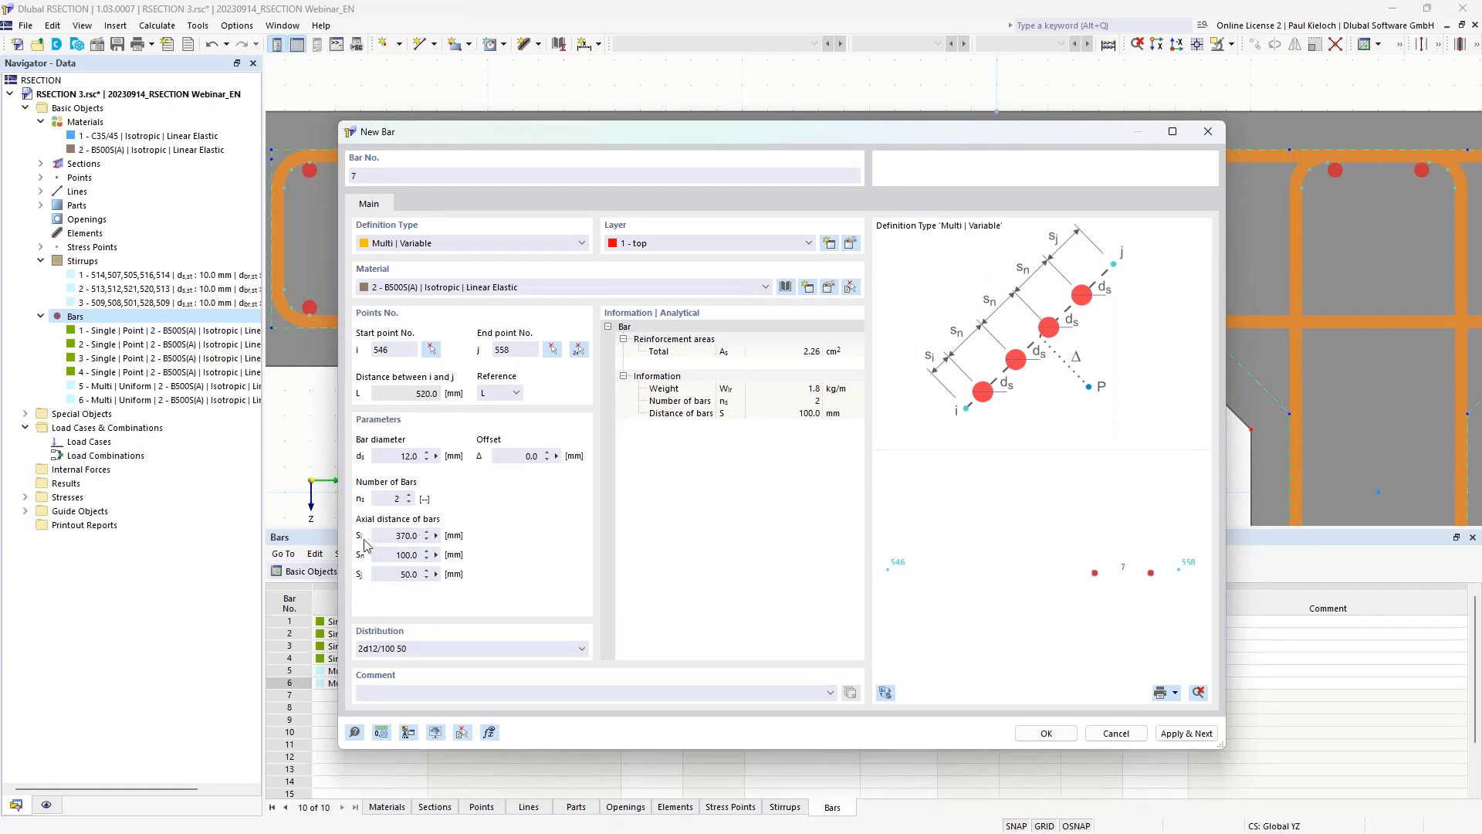
left_click(409, 495)
left_click(409, 495)
left_click(385, 535)
type("35")
left_click(390, 554)
type("1")
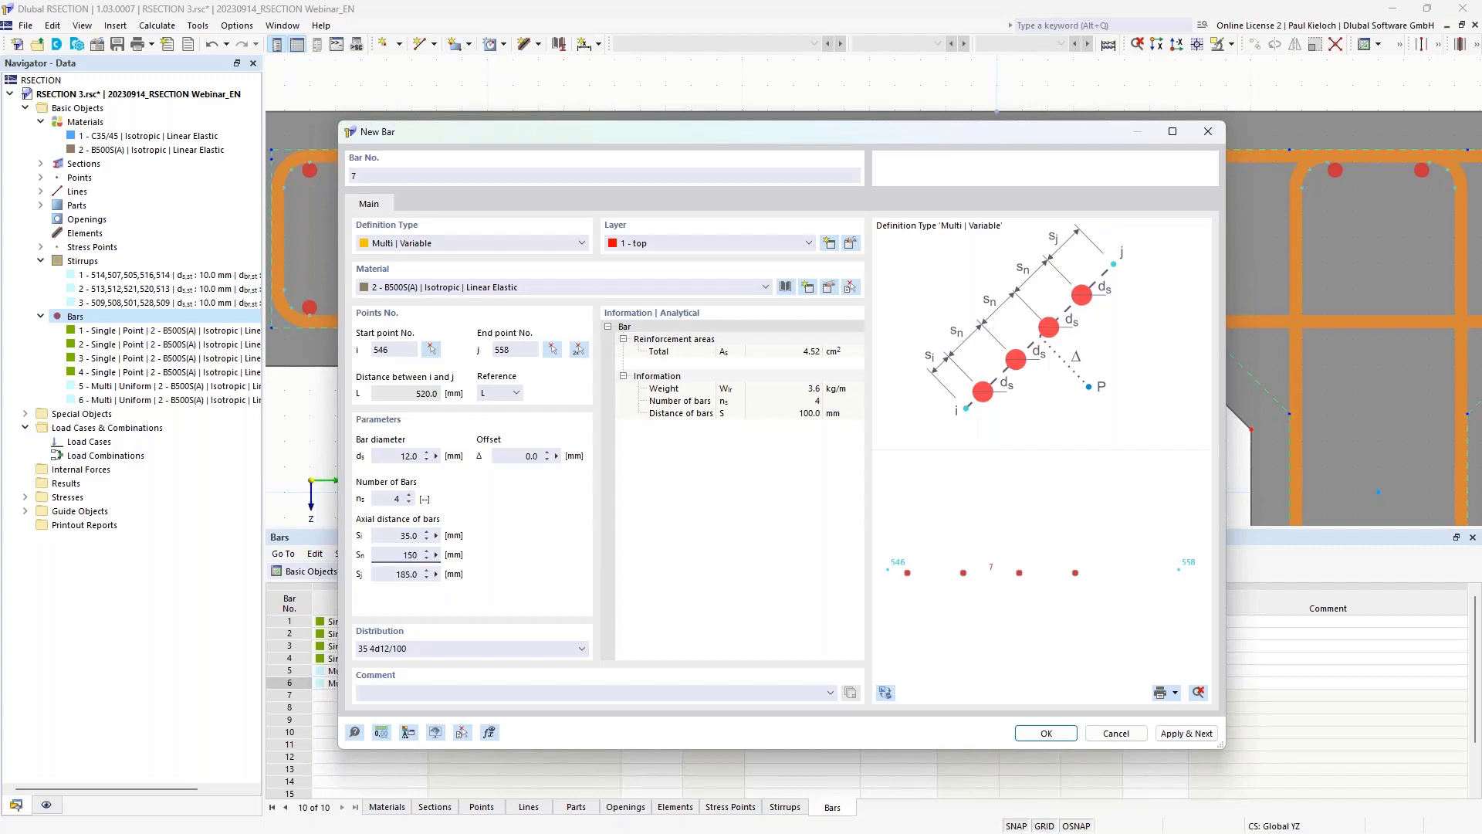
type("50")
left_click(397, 578)
left_click(889, 693)
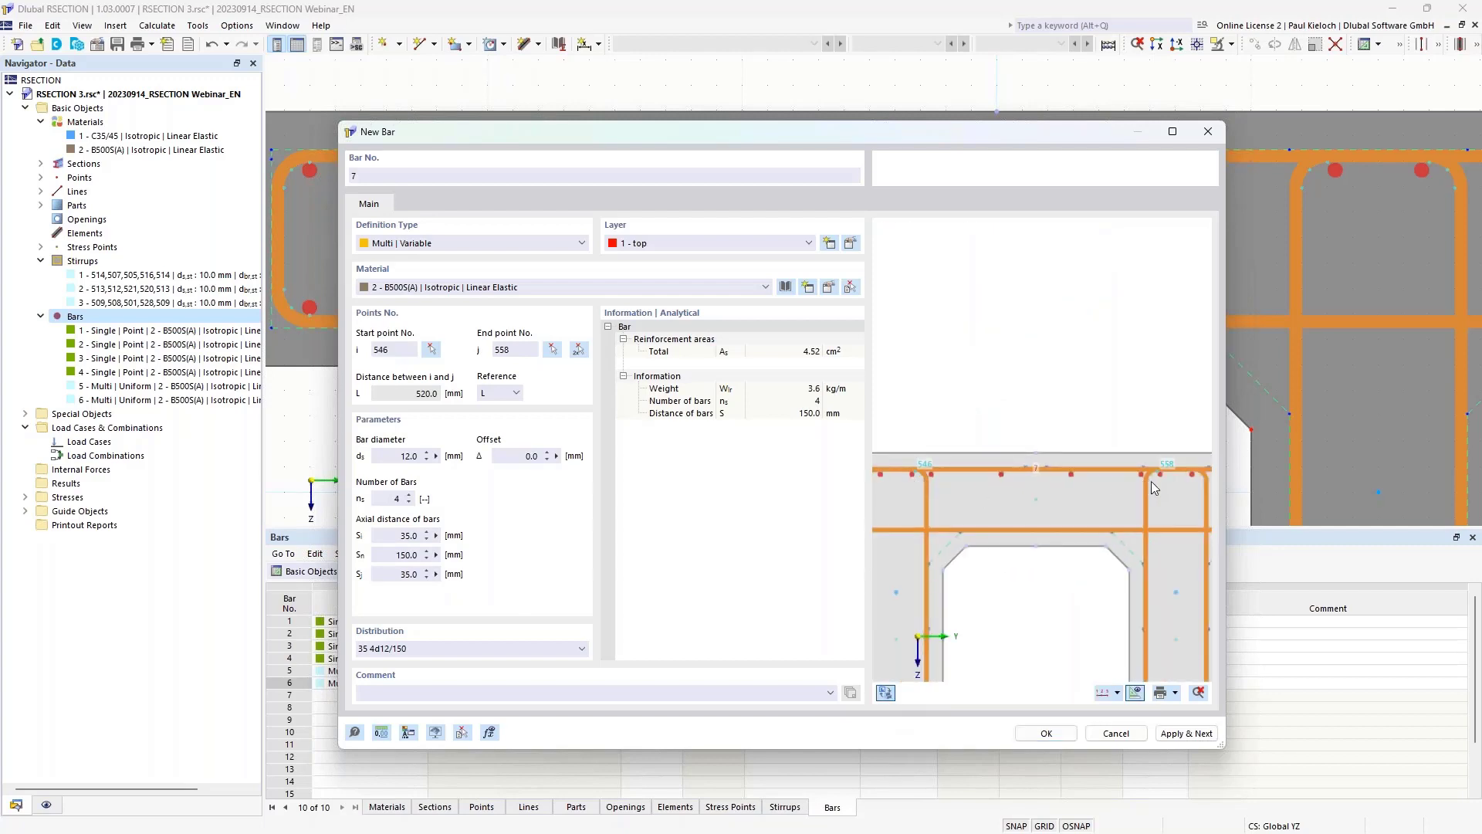
left_click(1069, 734)
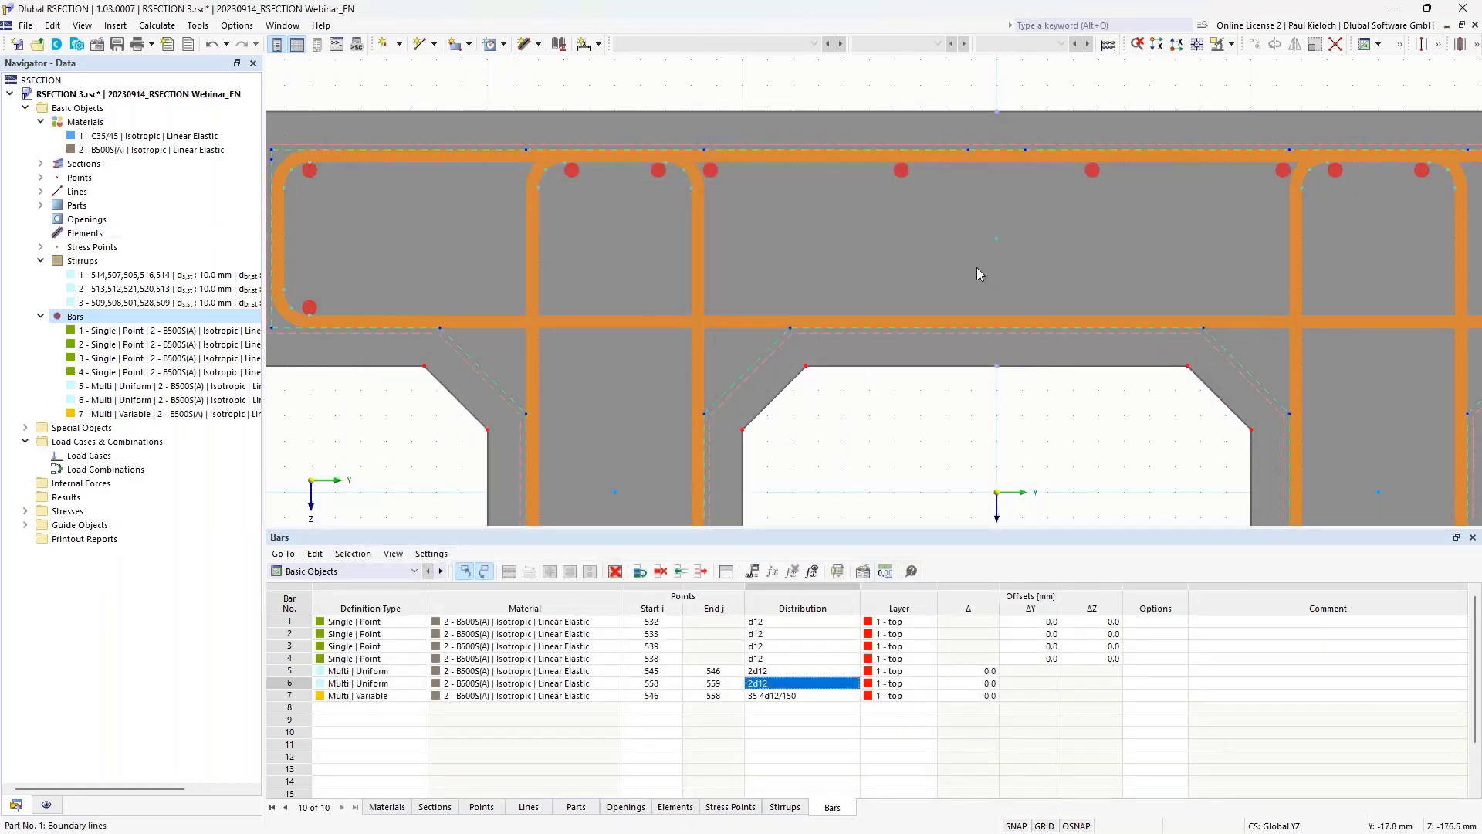
Step: Add a Multi | Uniform row of two 20 mm bars in layer "bottom" between points 552 and 551, at the left web stirrup's lower end
scroll(975, 267, "down", 4)
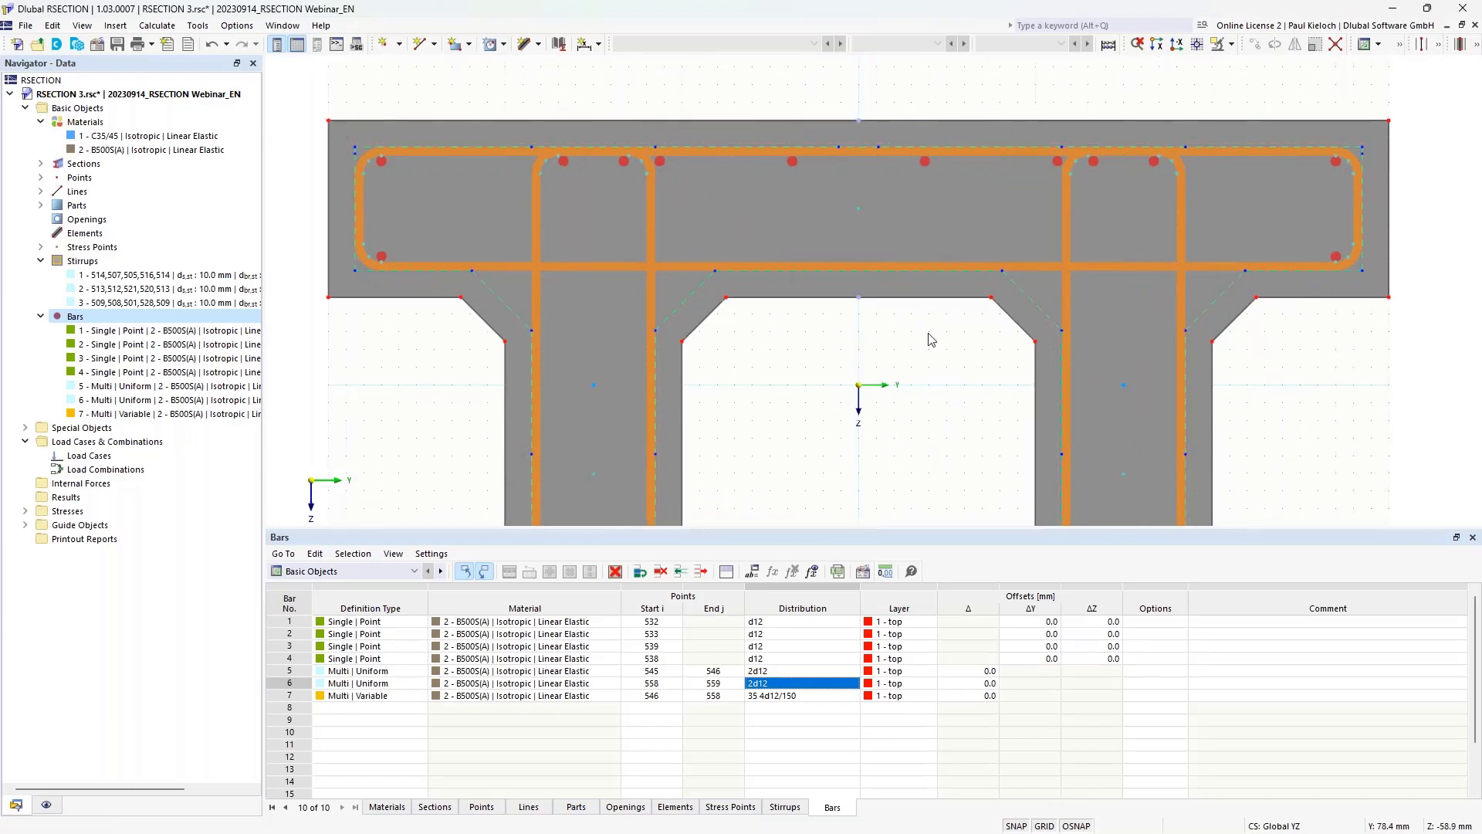
middle_click_drag(942, 409, 939, 365)
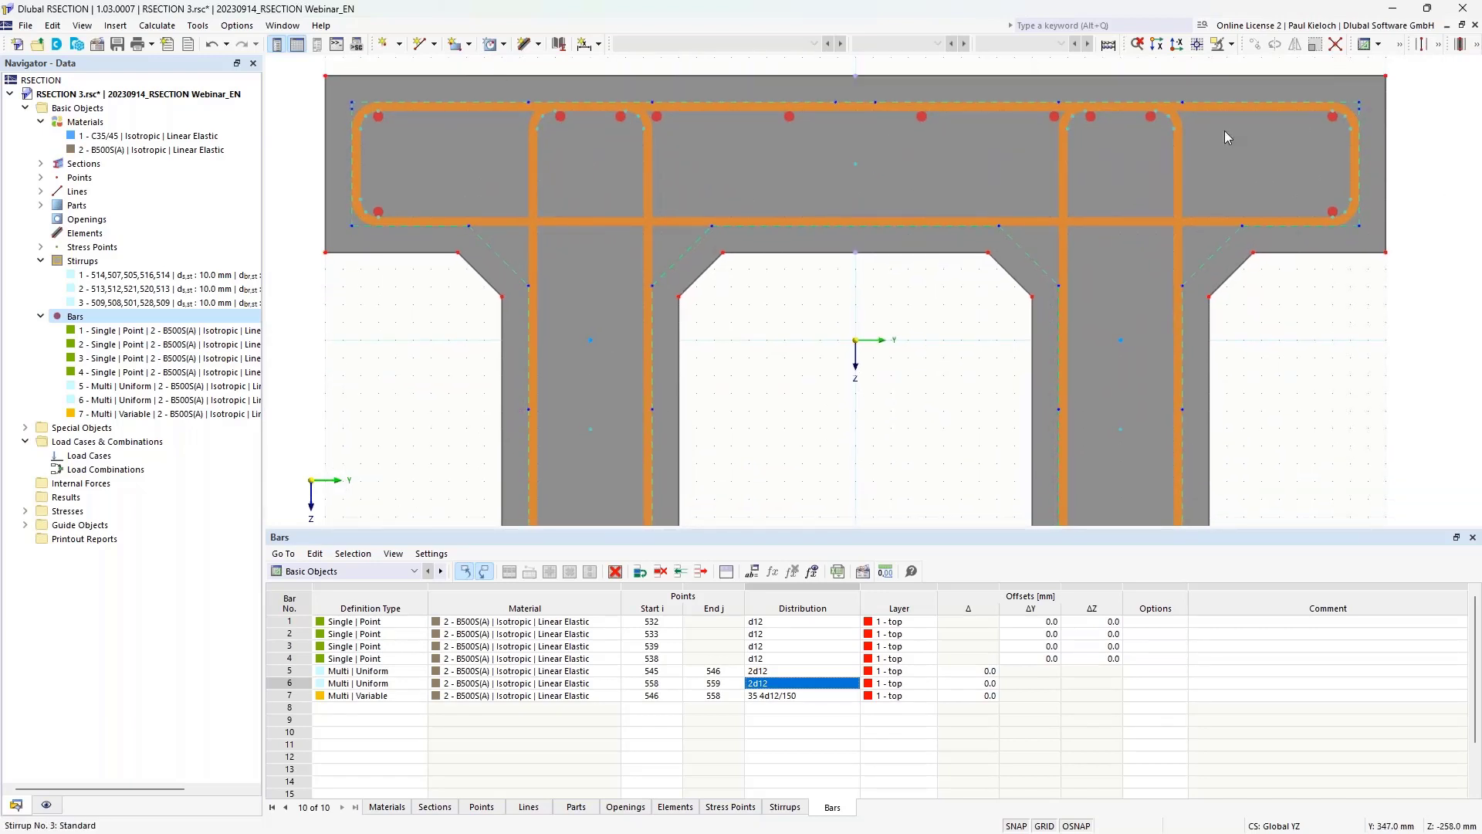
scroll(603, 235, "down", 2)
middle_click_drag(787, 328, 788, 208)
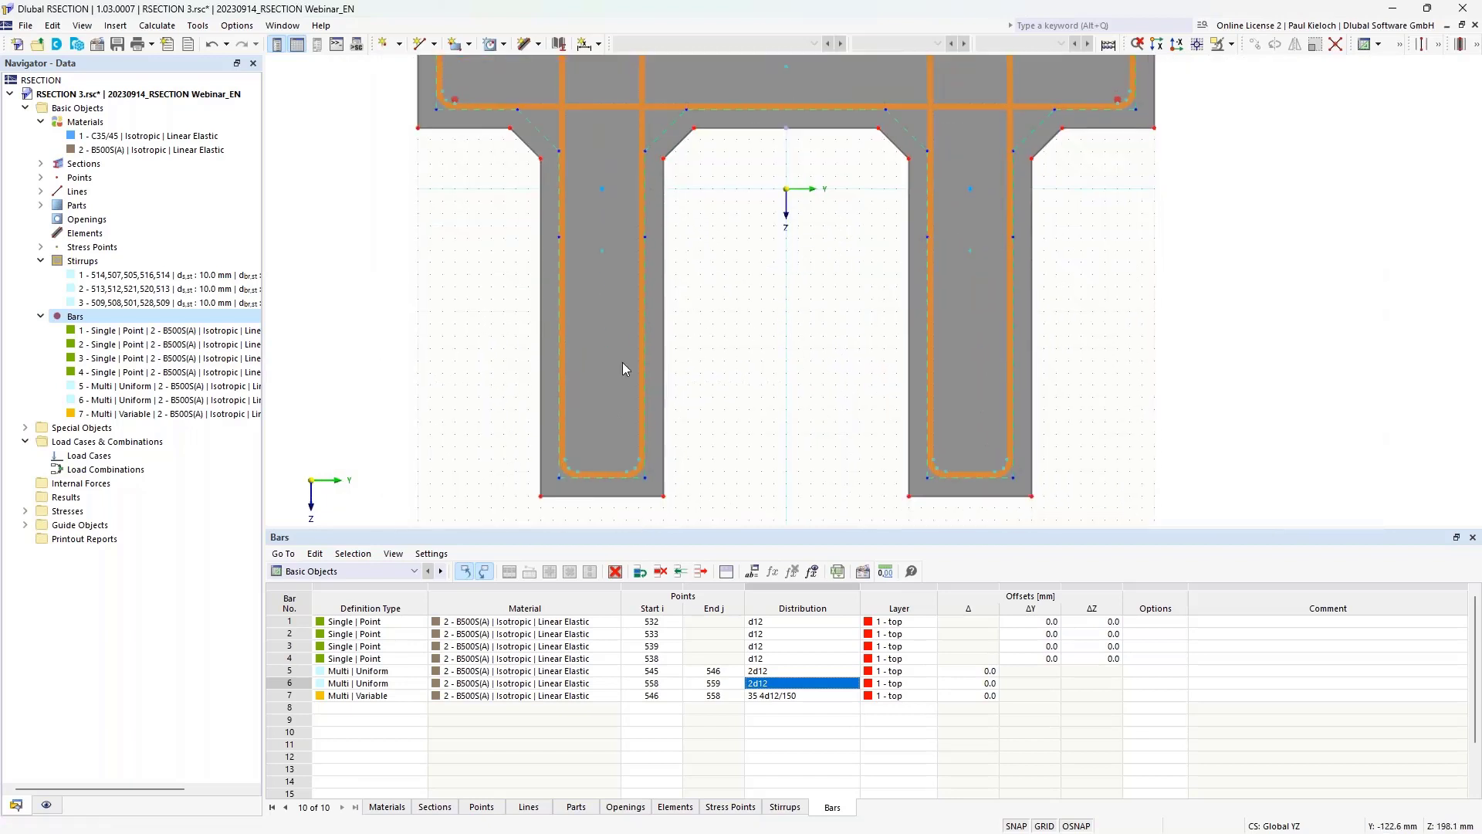
right_click(85, 317)
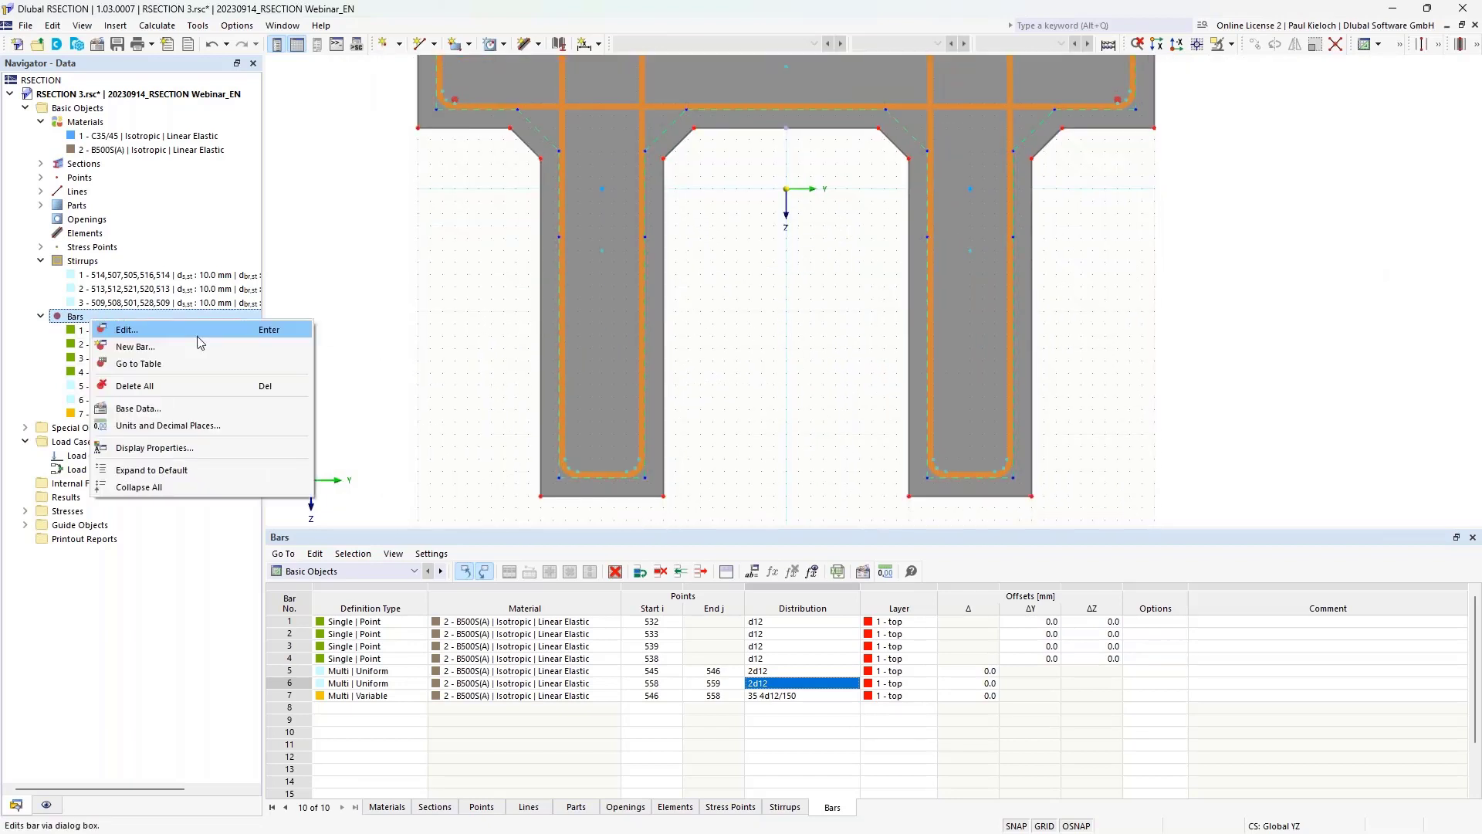
left_click(187, 344)
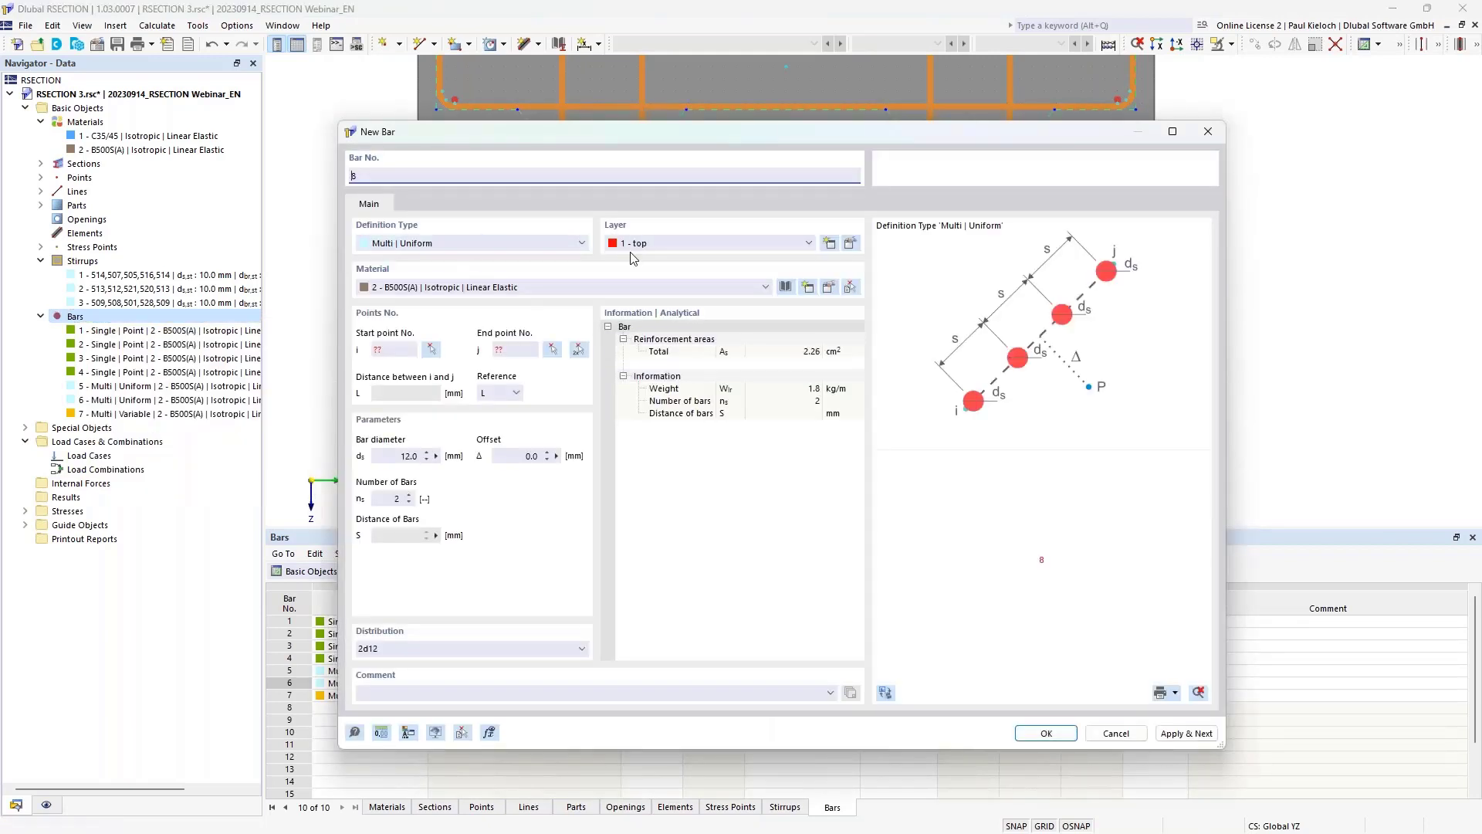
left_click(657, 245)
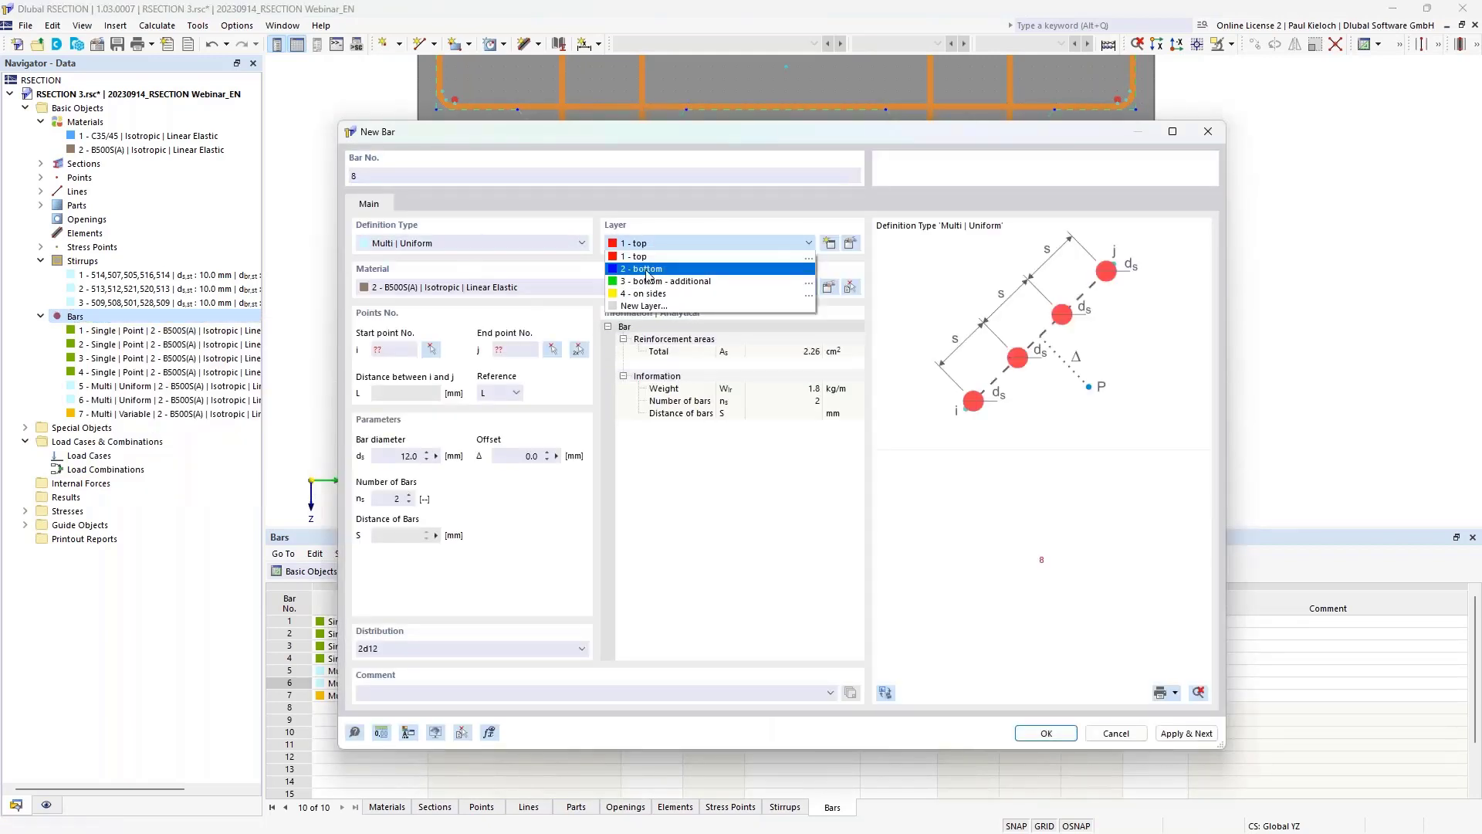
left_click(647, 269)
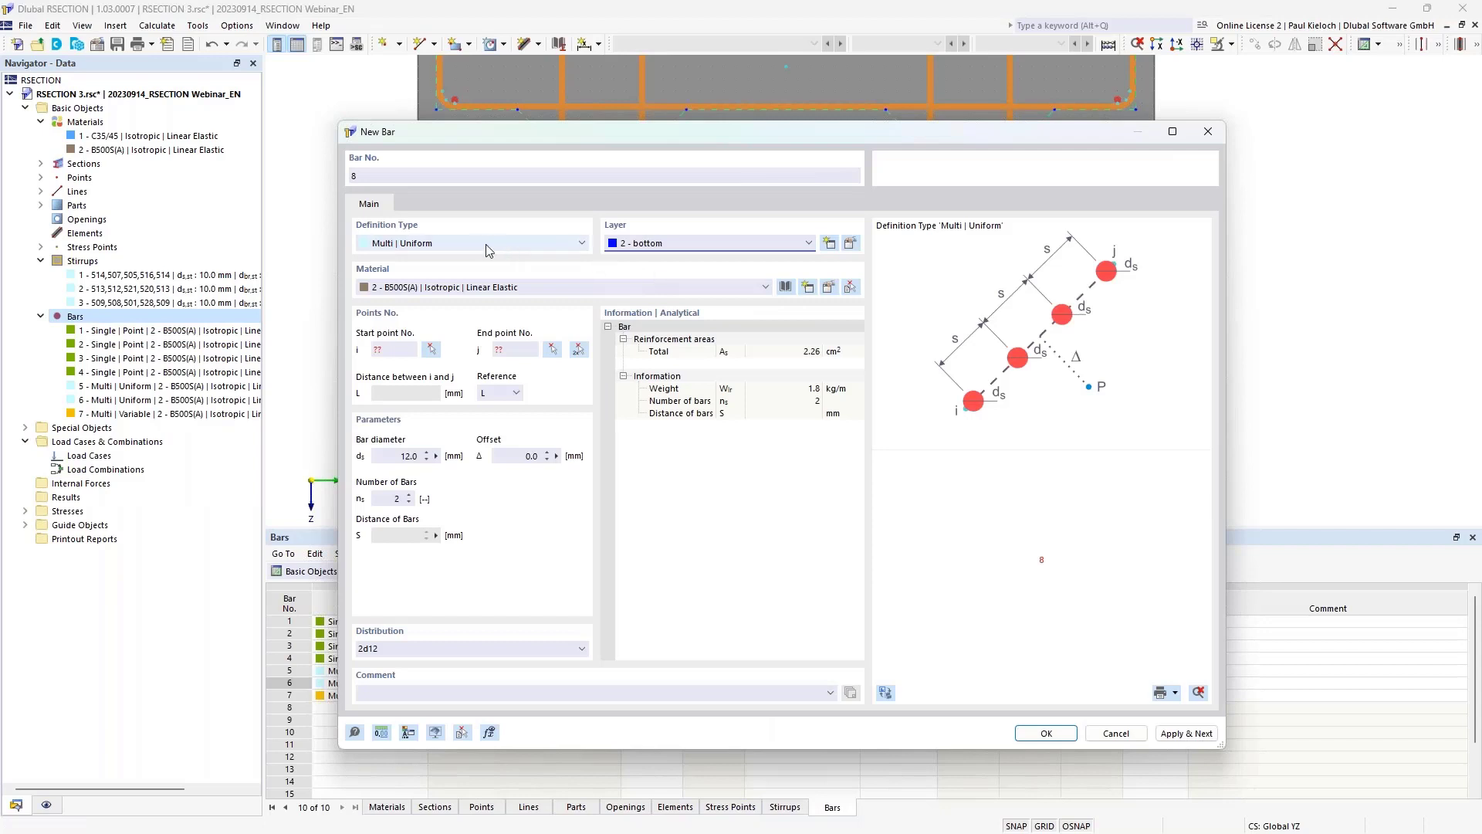
left_click(577, 350)
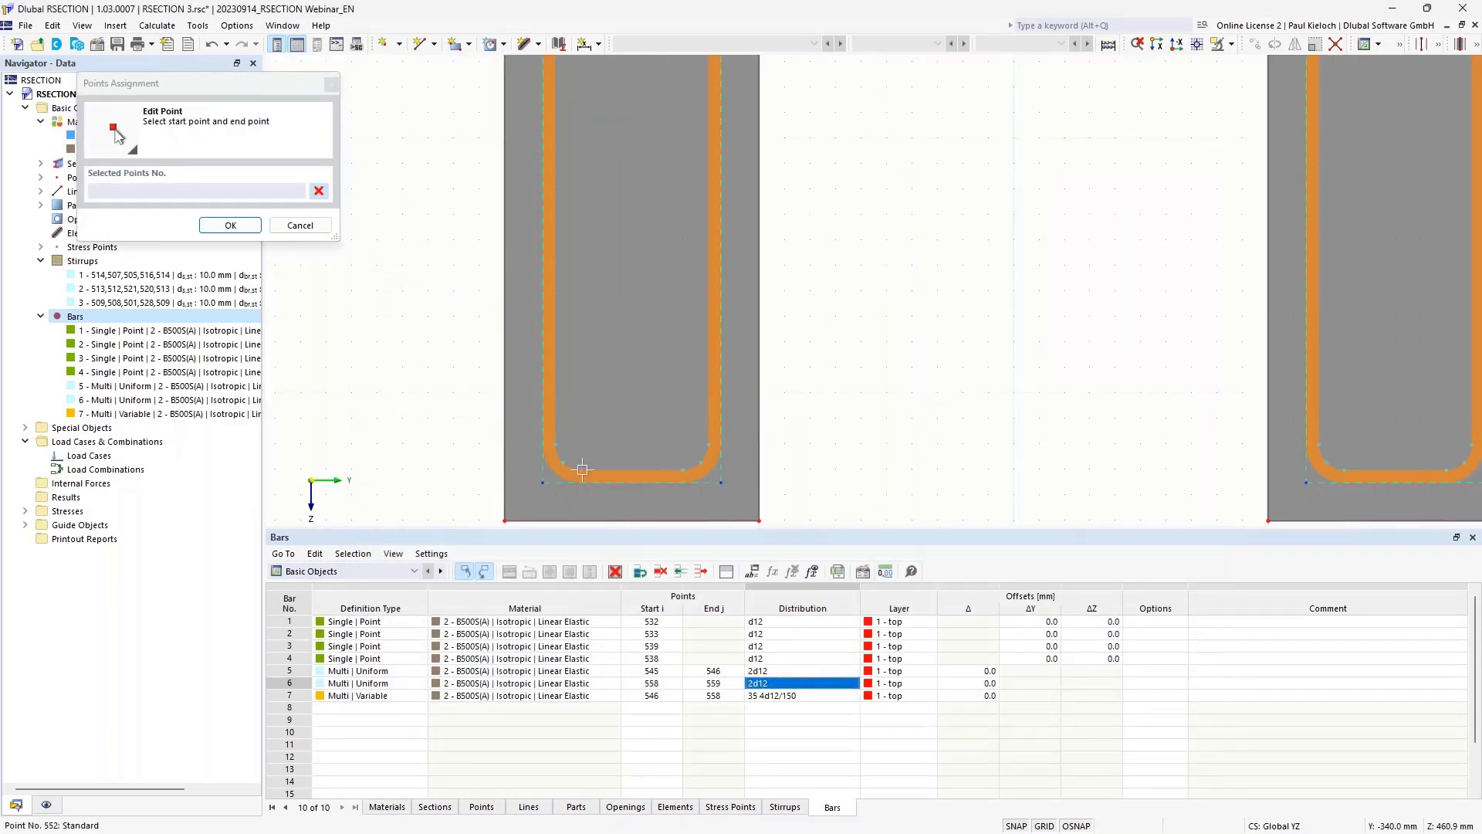
left_click(687, 469)
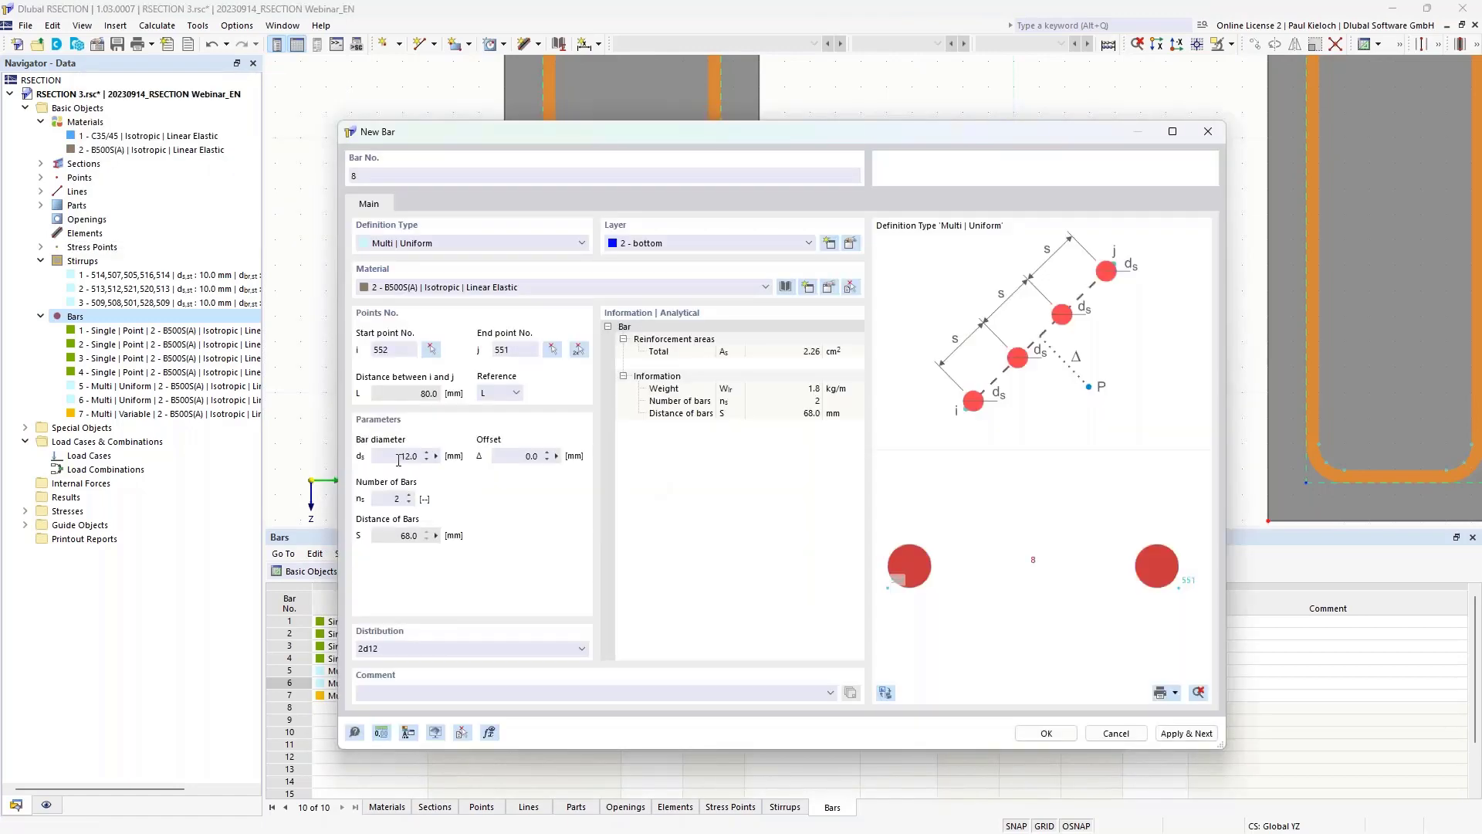
type("20")
left_click(1046, 732)
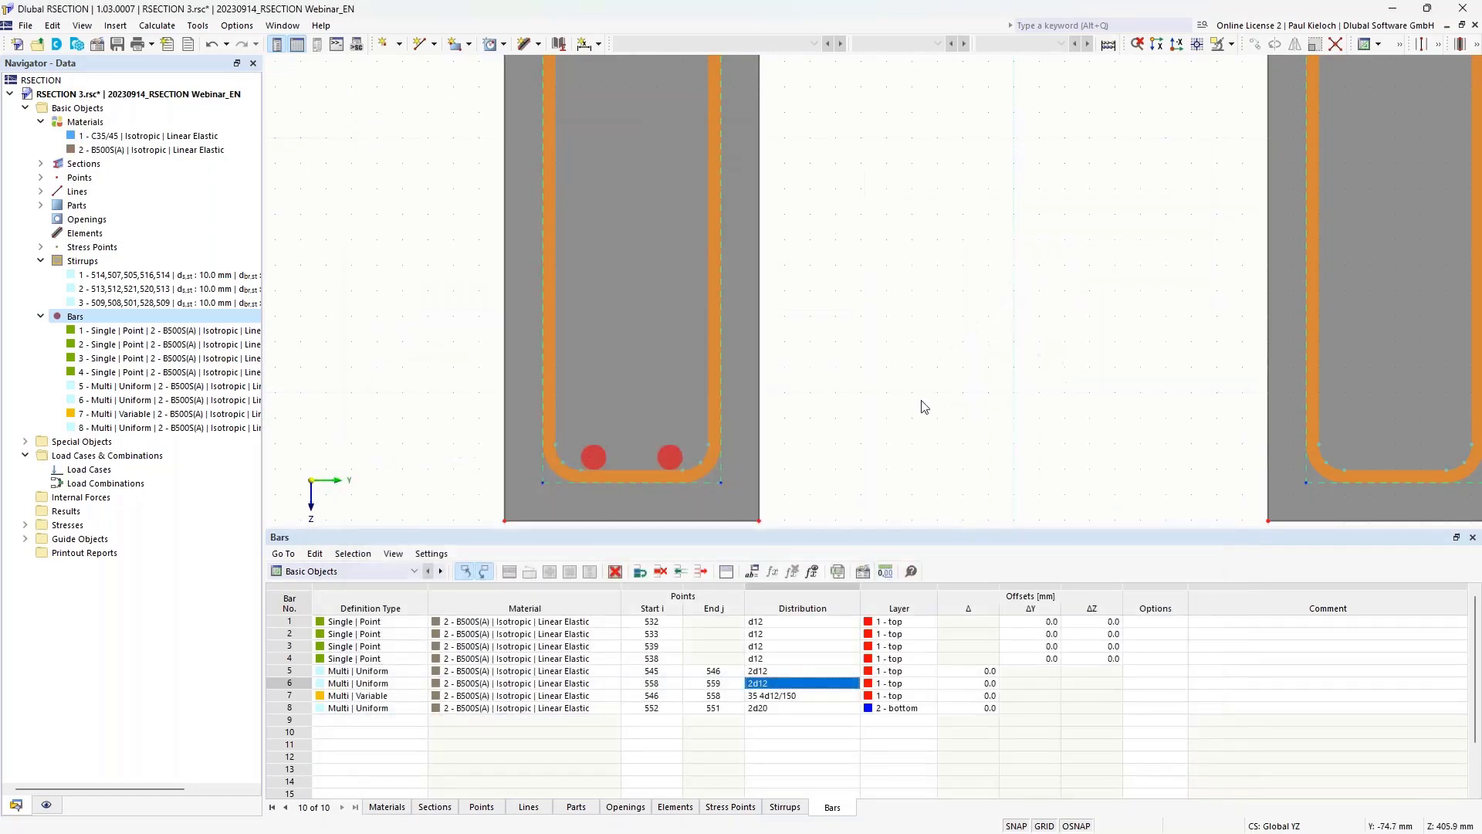
Step: Duplicate the 20 mm bar row of layer "bottom" in the Bars table
scroll(924, 400, "down", 1)
middle_click_drag(924, 400, 761, 361)
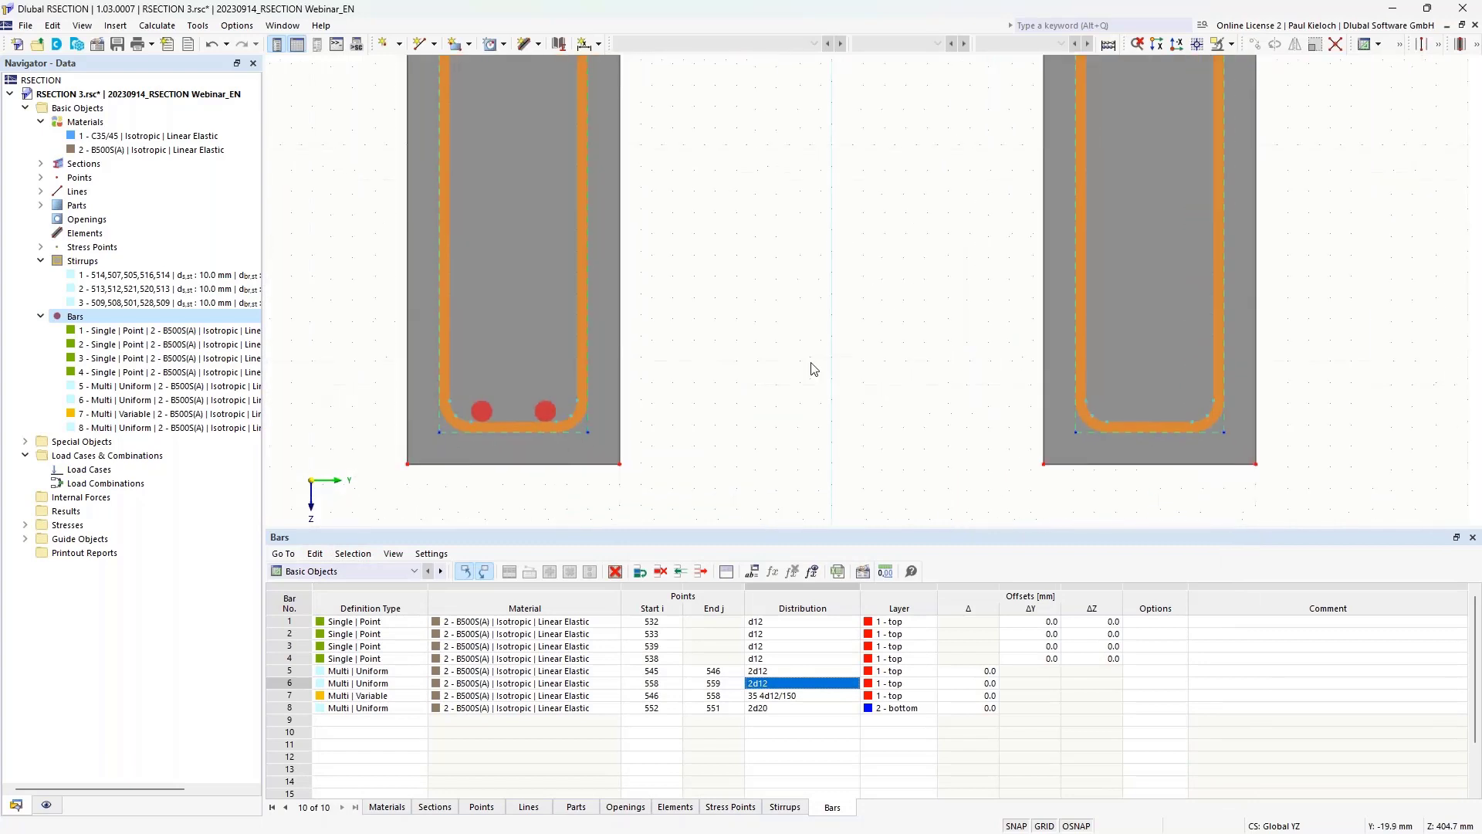
left_click(290, 708)
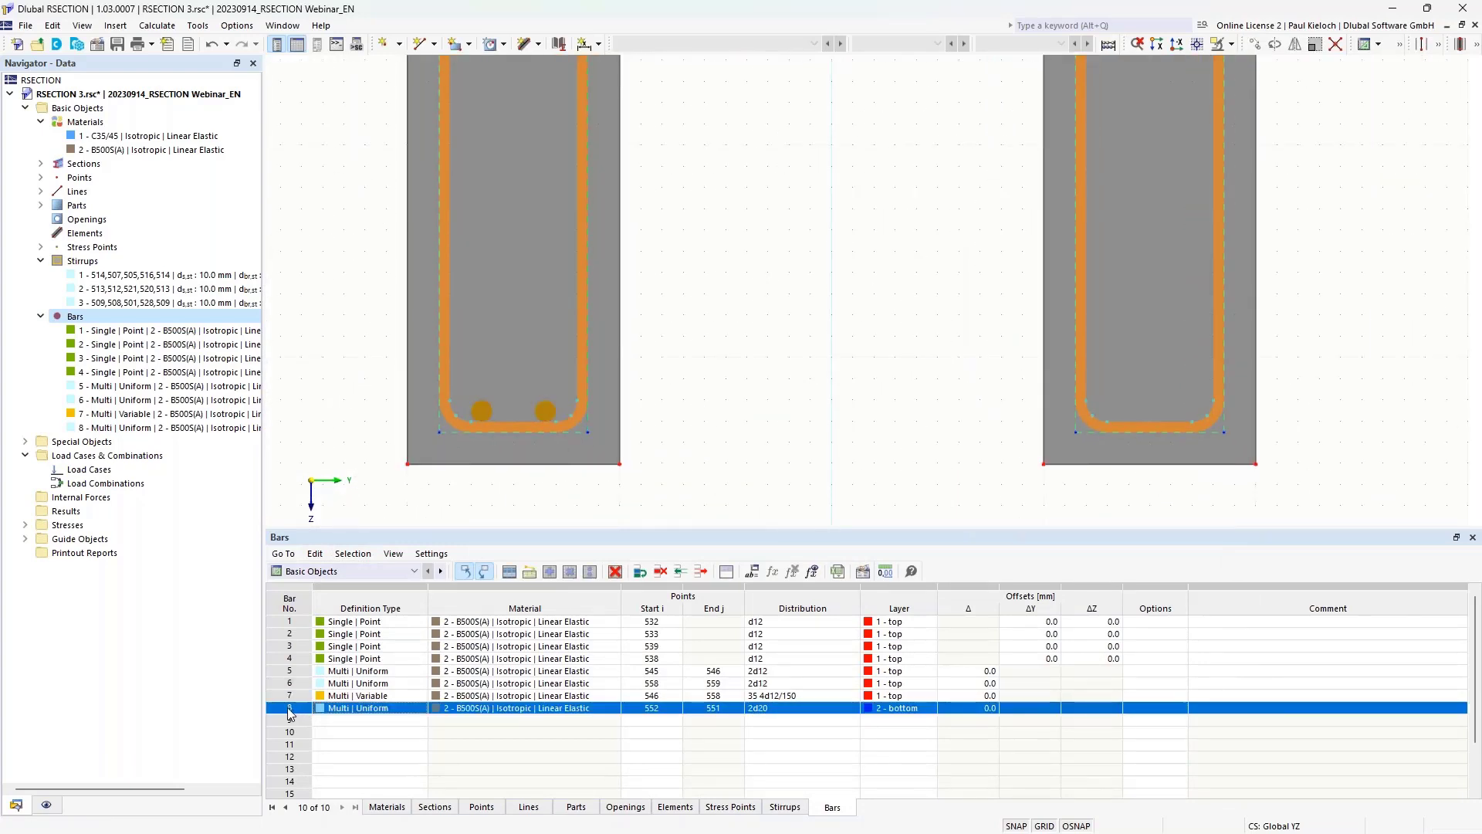
right_click(290, 708)
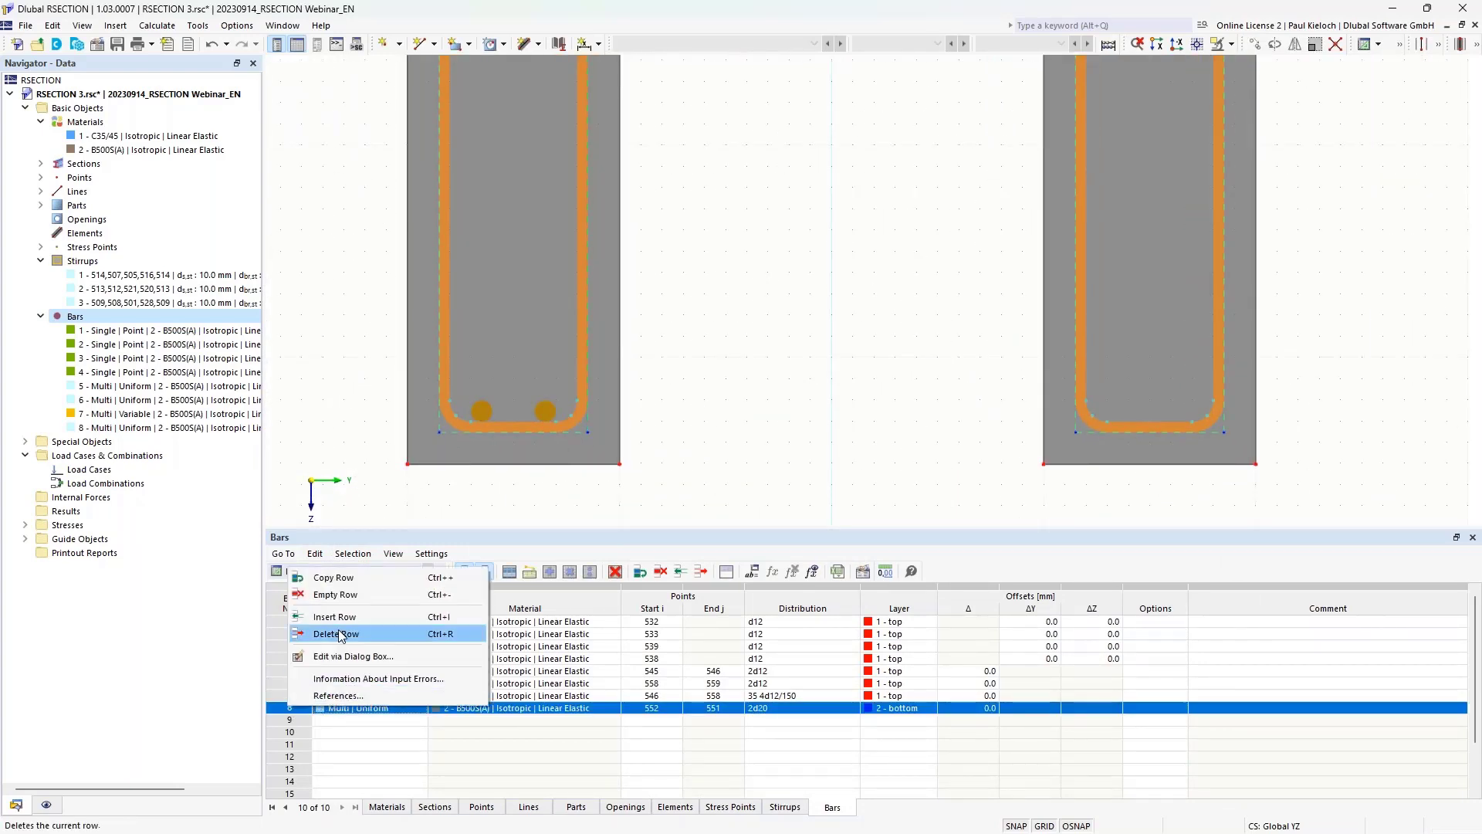
left_click(354, 578)
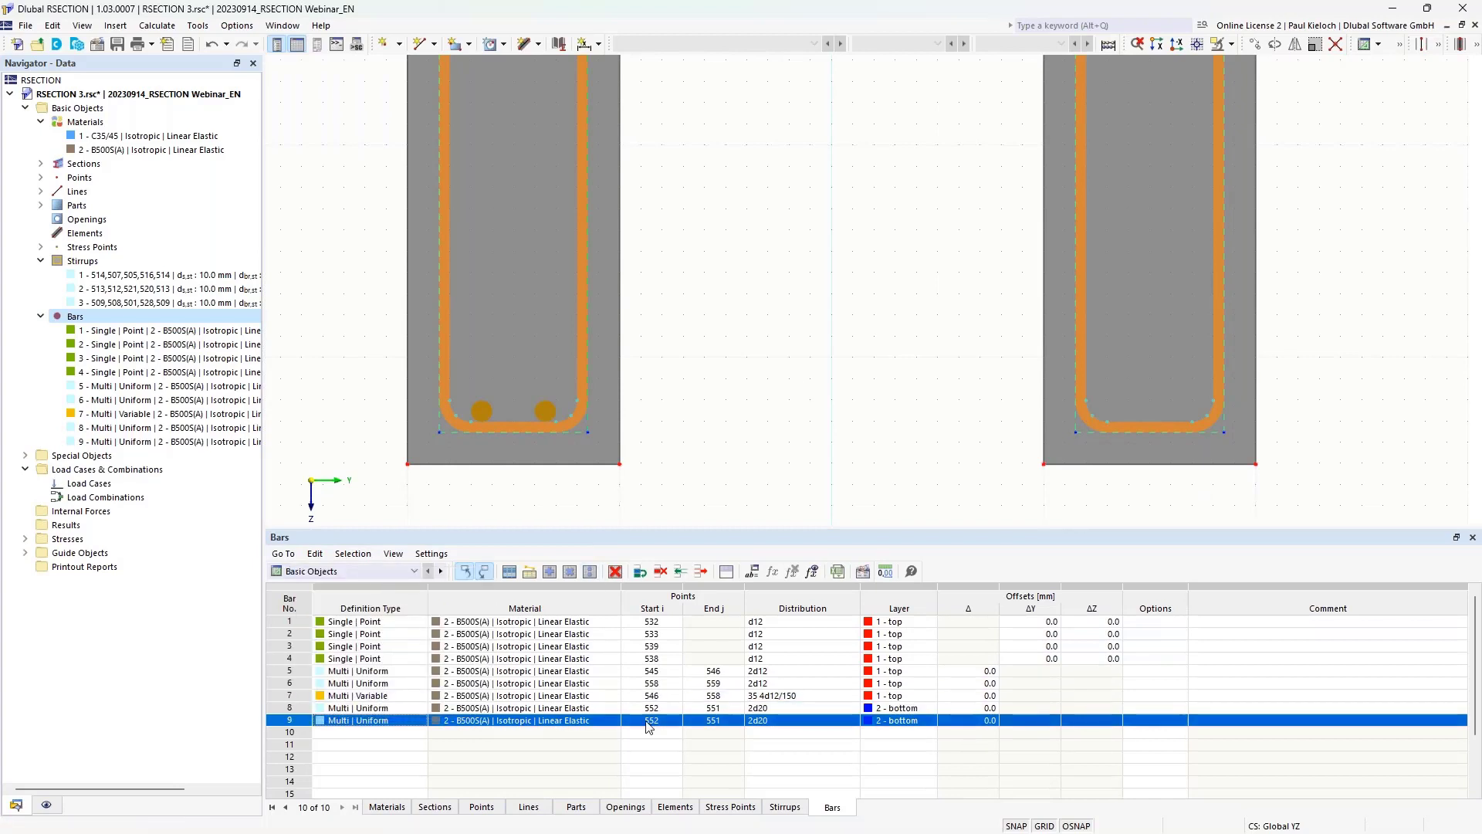
Step: Reassign the duplicated row of two 20 mm bars to points 565 and 564, at the right web stirrup's lower end
left_click(662, 720)
left_click(675, 720)
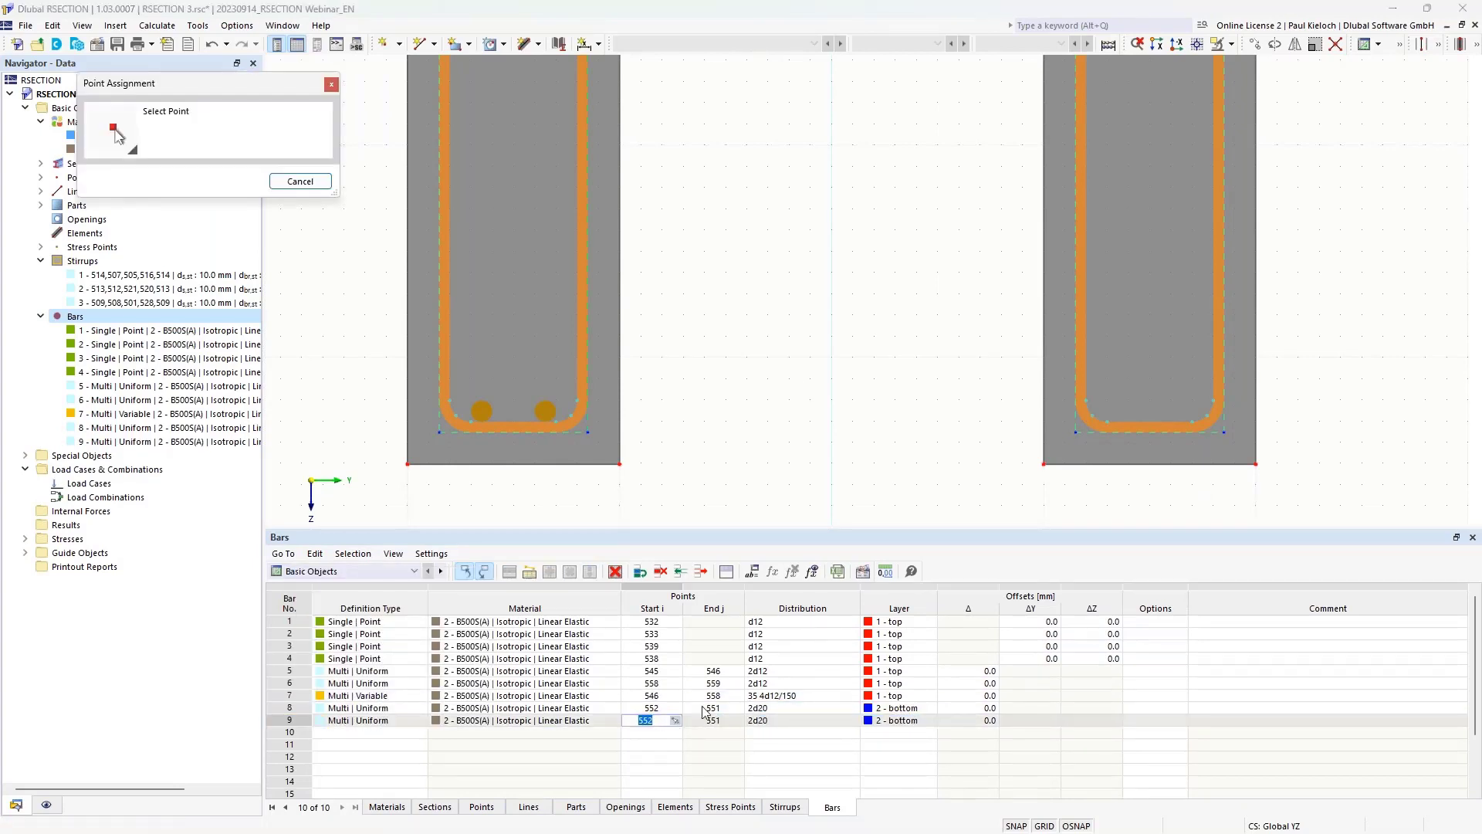
left_click(1096, 412)
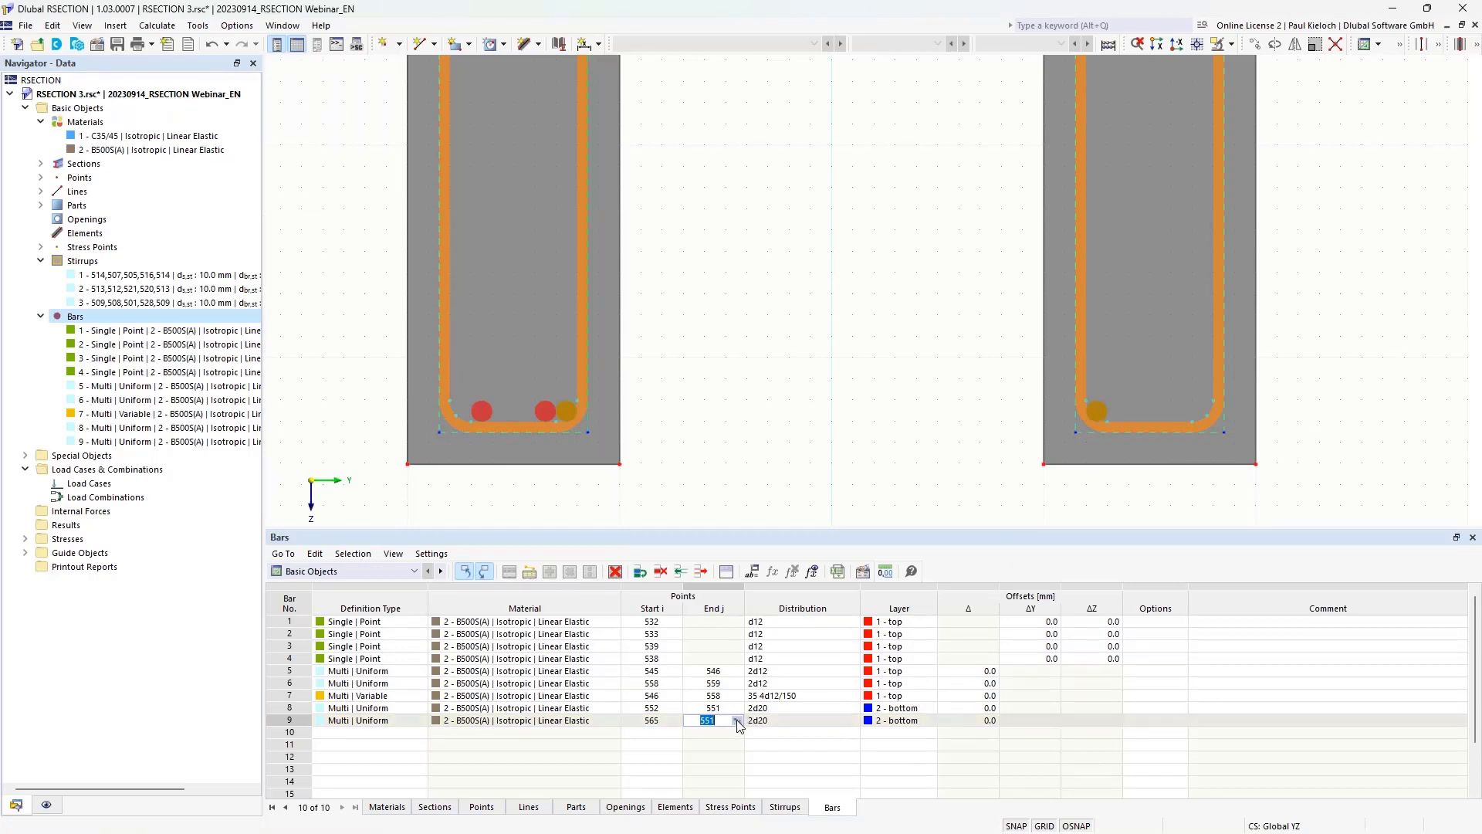
left_click(737, 720)
left_click(1194, 421)
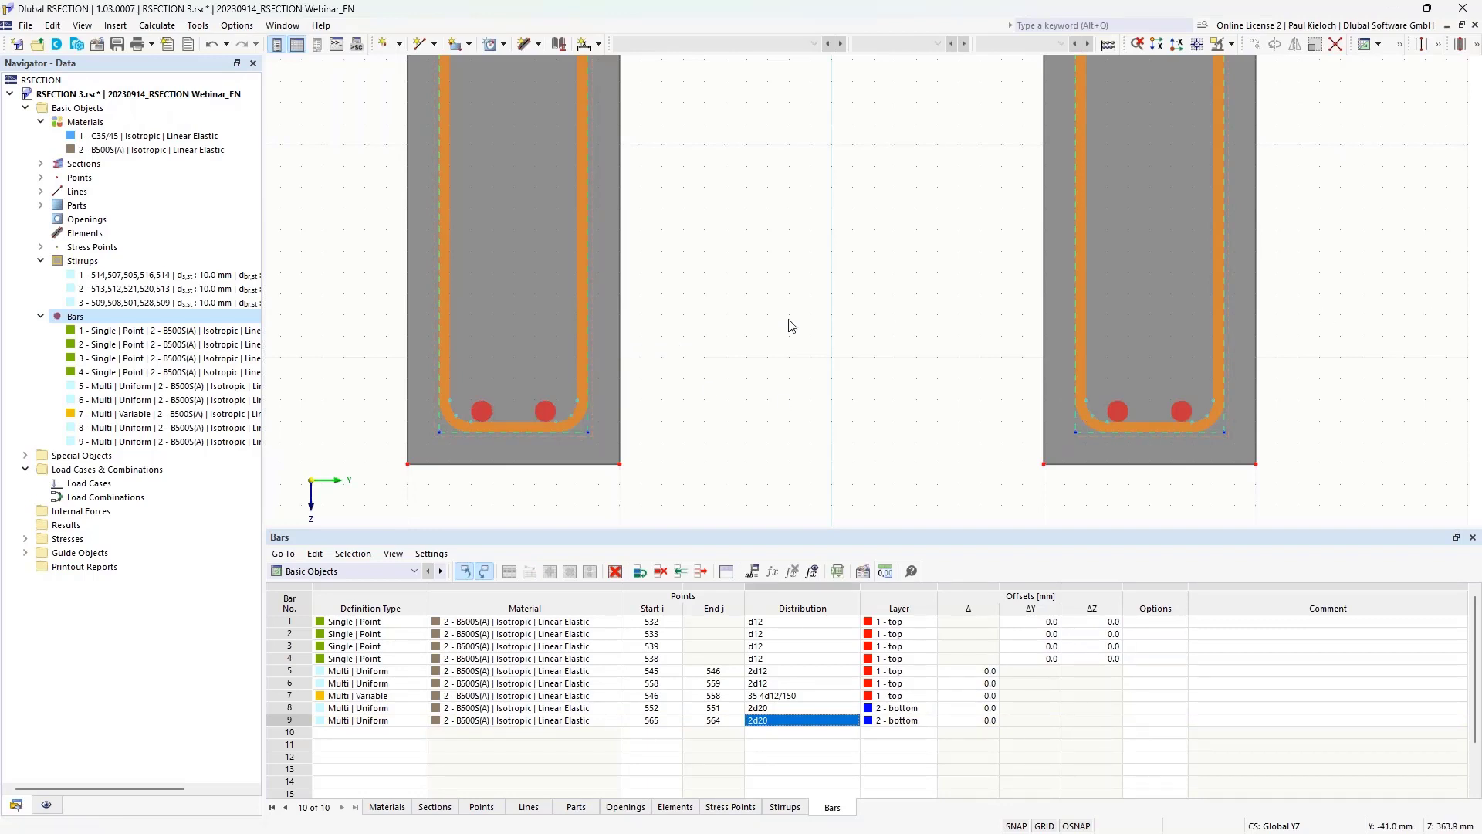
Step: Start a new Multi | Uniform row of three 20 mm bars from point 554 to point 549 in the left web stirrup
right_click(132, 317)
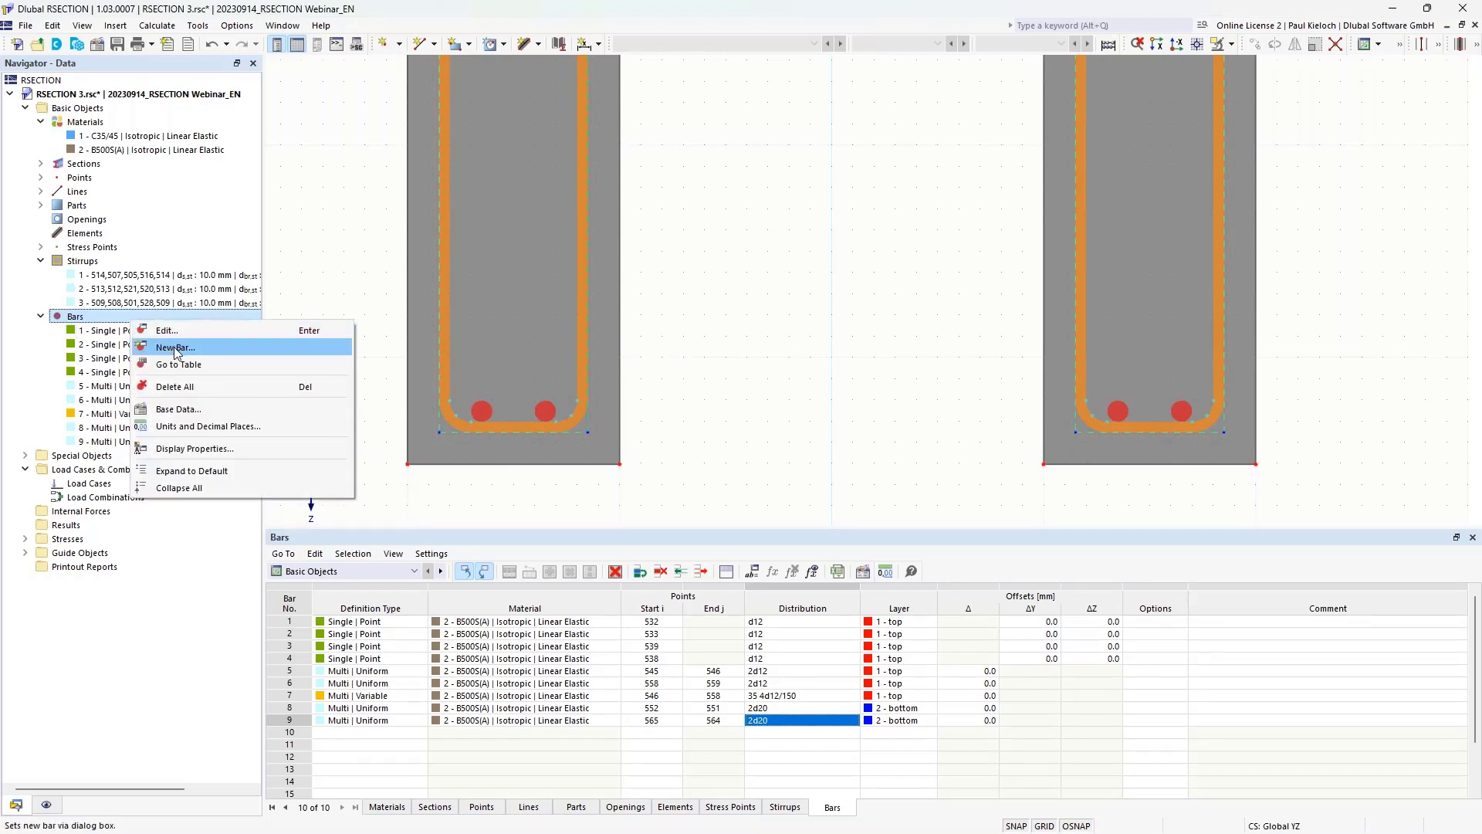
left_click(200, 353)
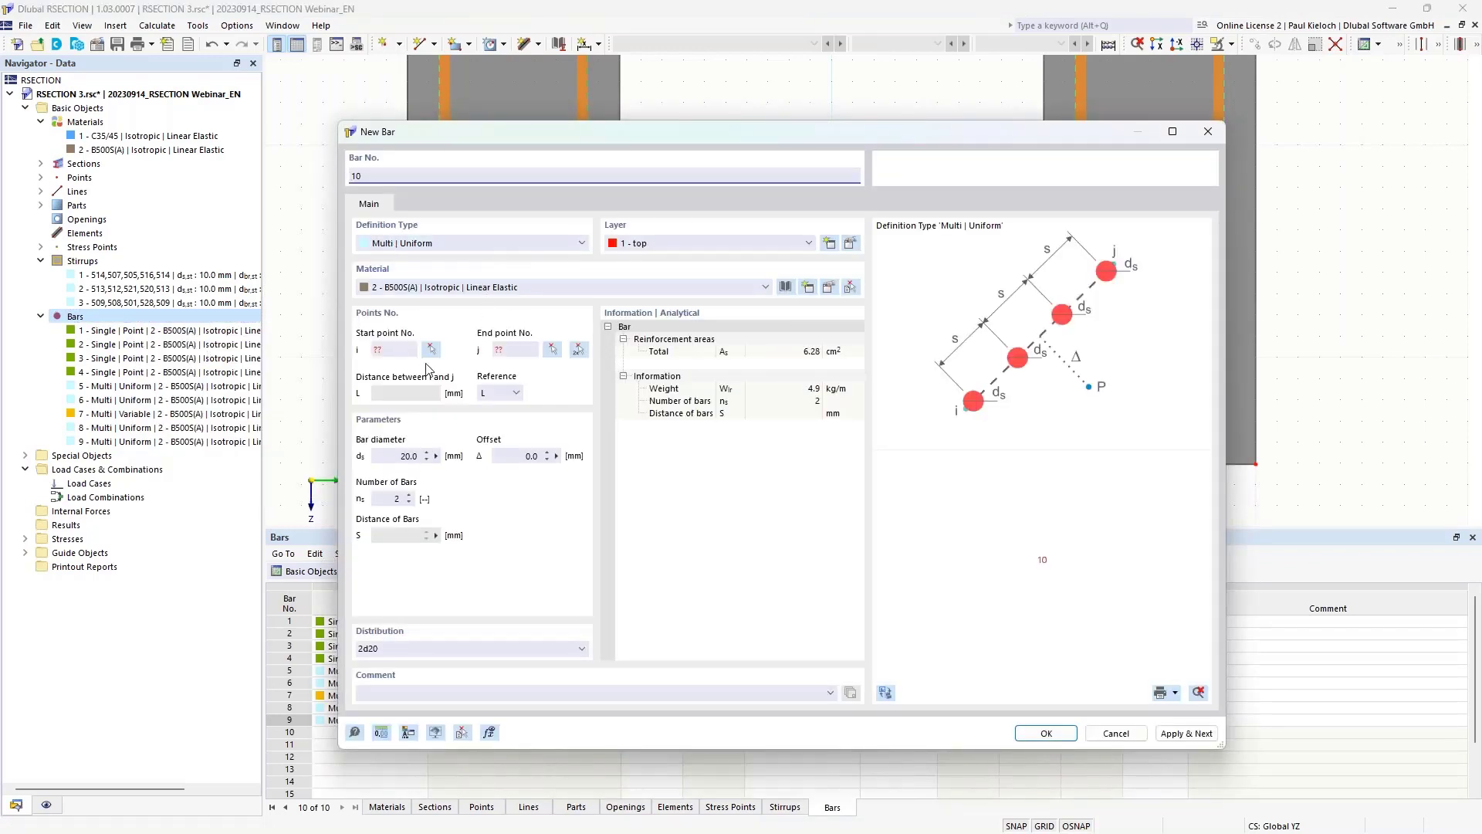
left_click(575, 352)
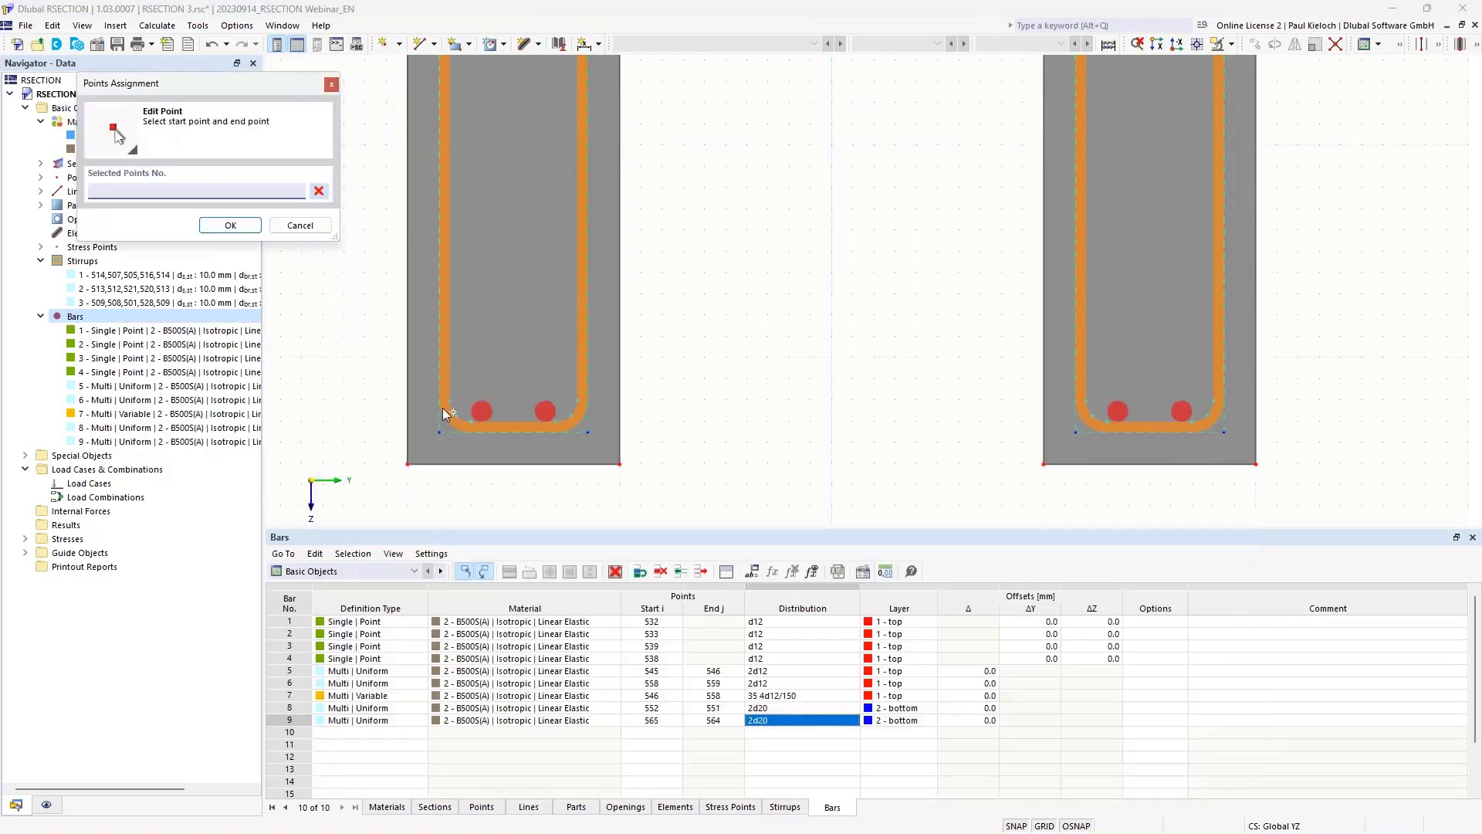
left_click(444, 409)
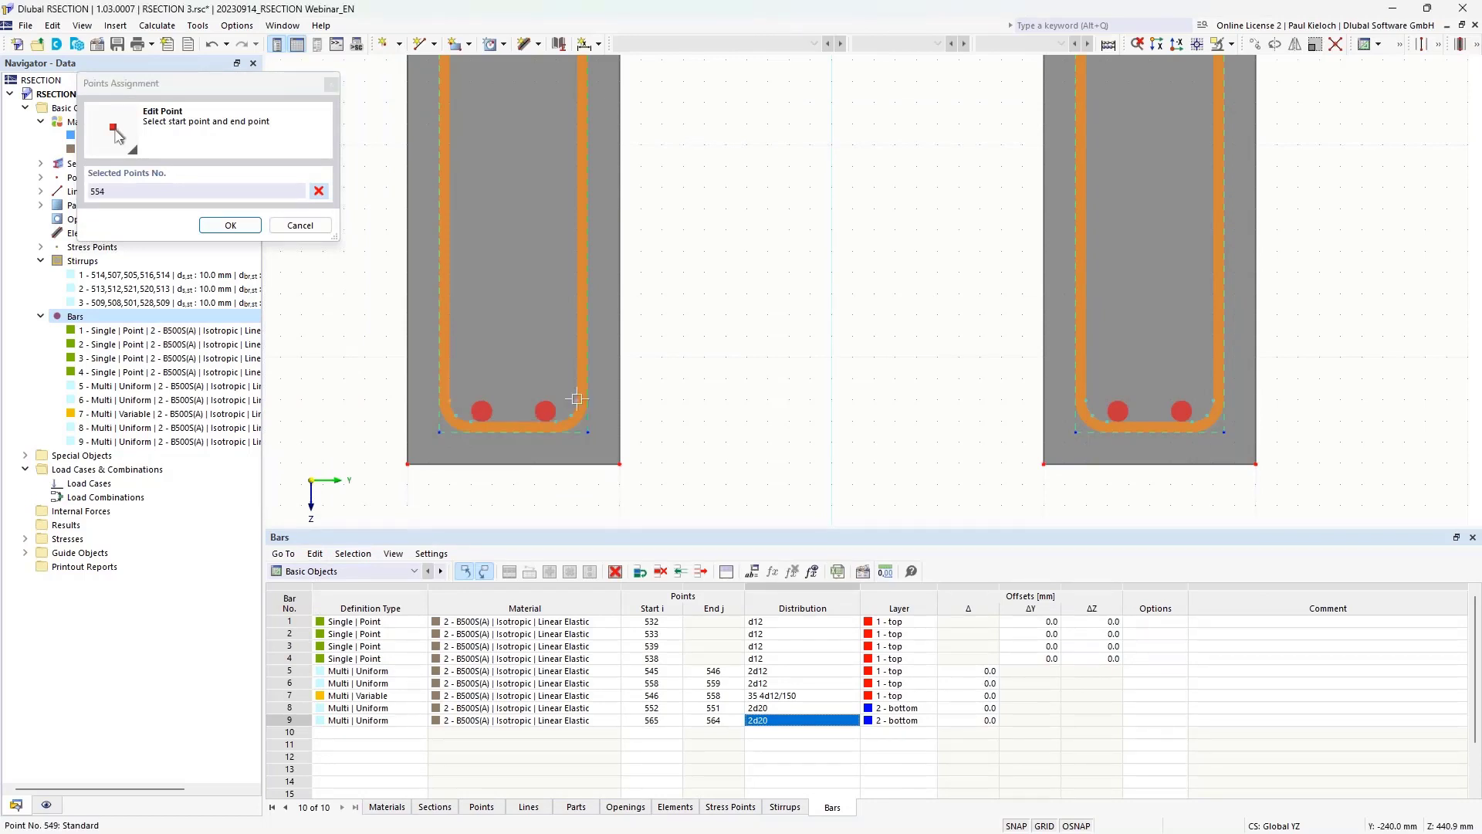
left_click(576, 398)
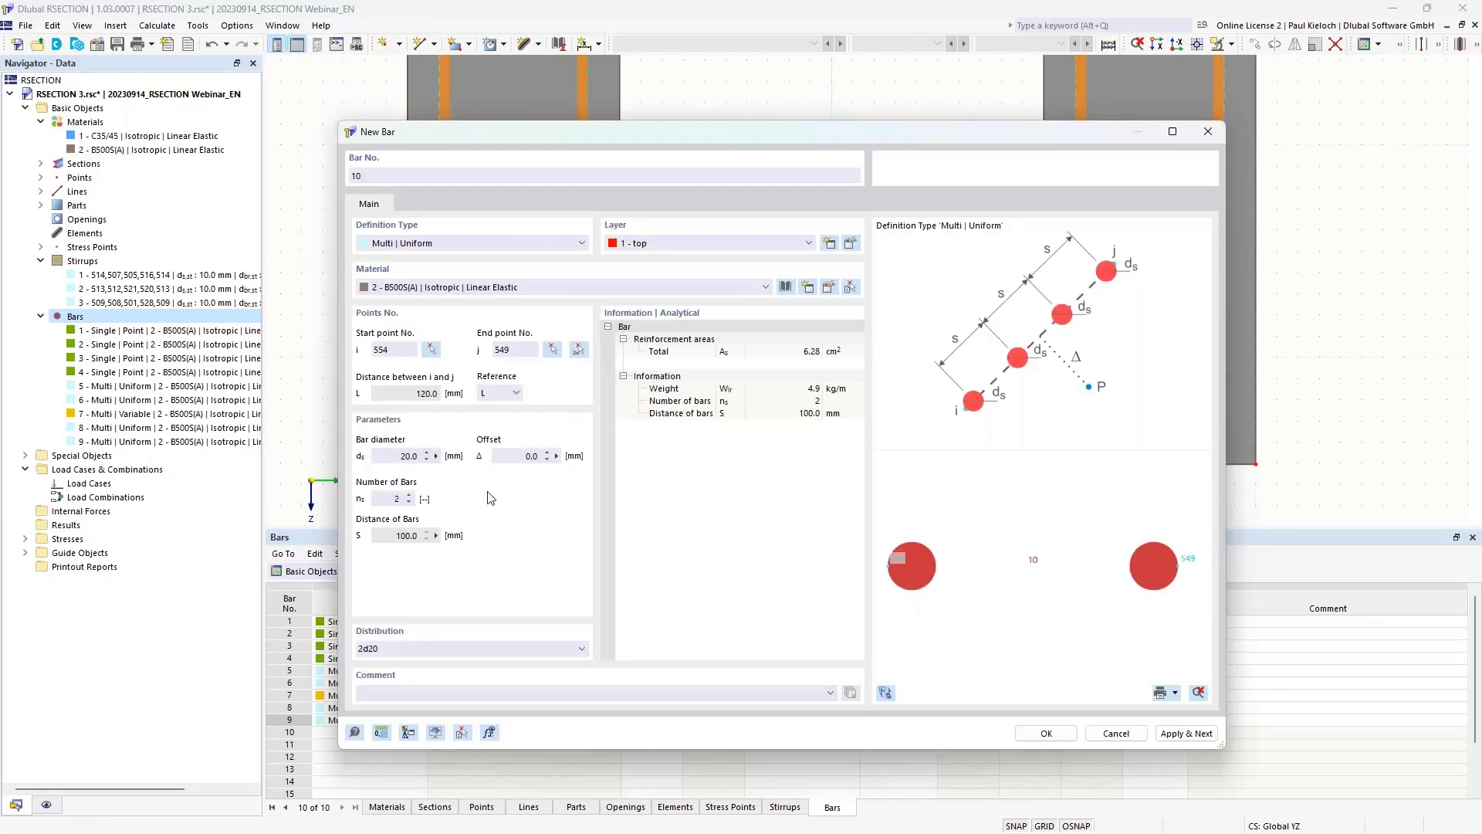
left_click(409, 495)
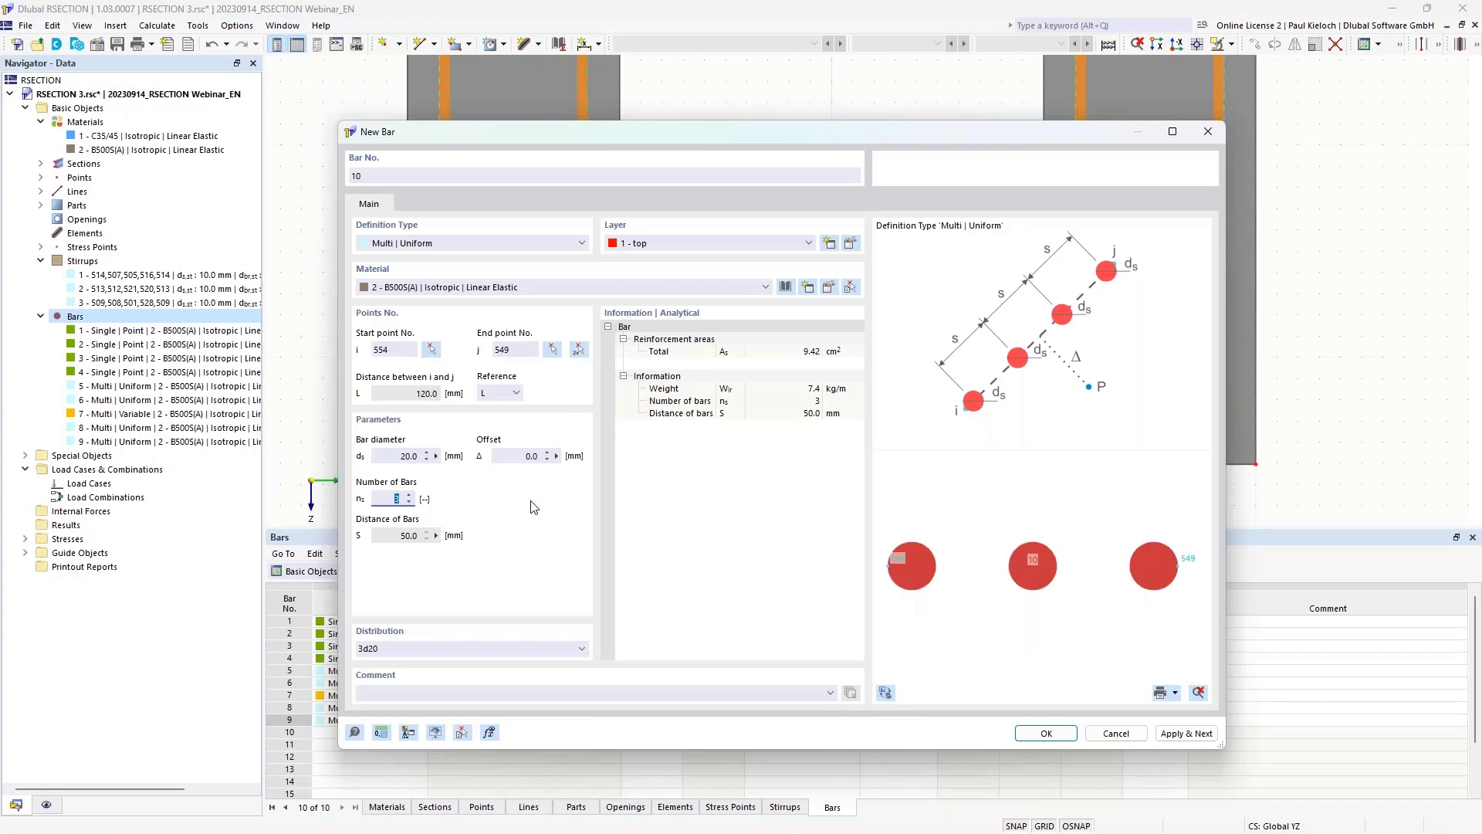
Step: Preview the three-bar row in the cross-section, set its offset to -30 mm and create it
left_click(888, 693)
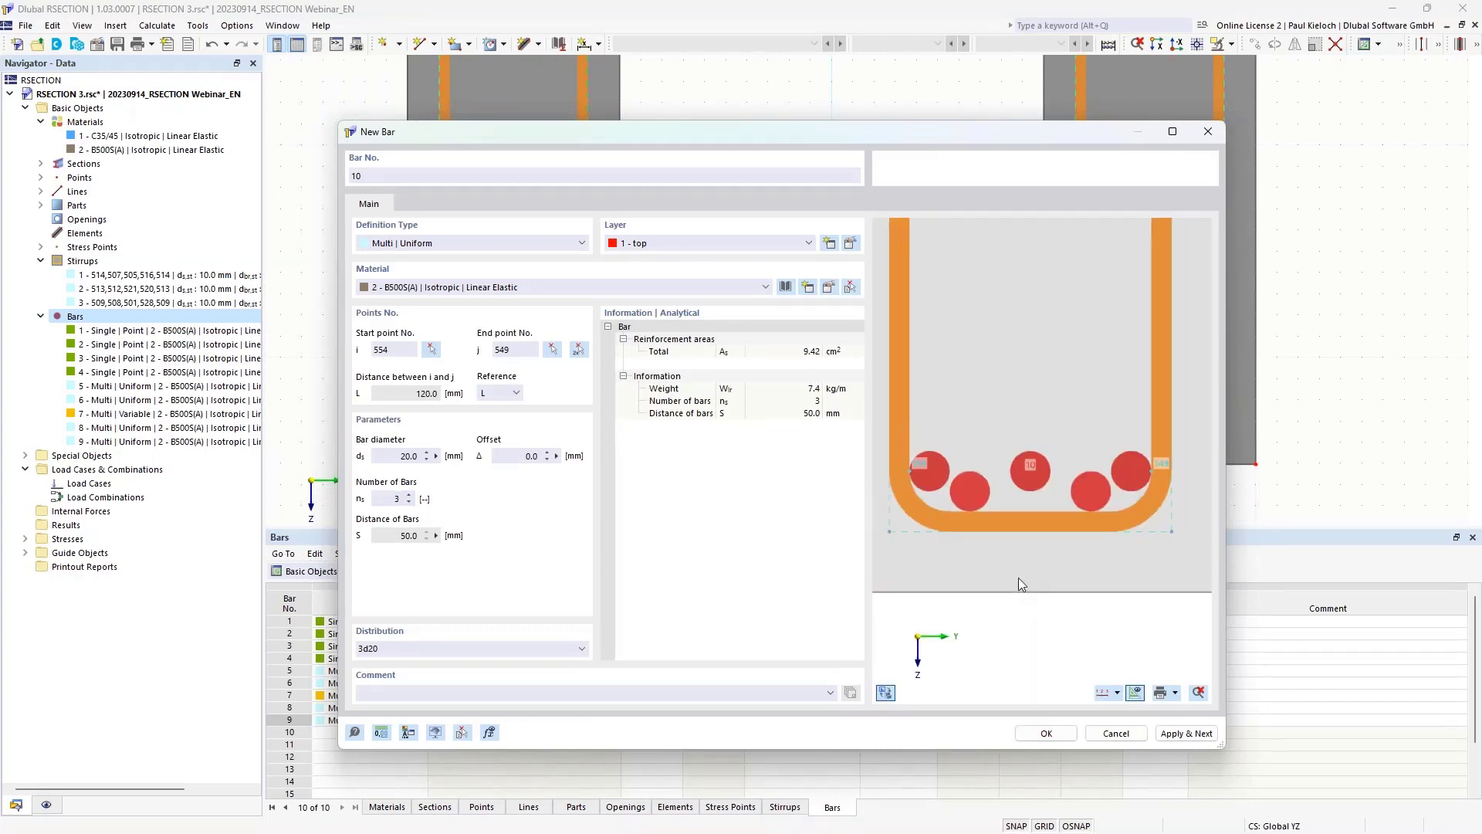
scroll(1018, 577, "down", 2)
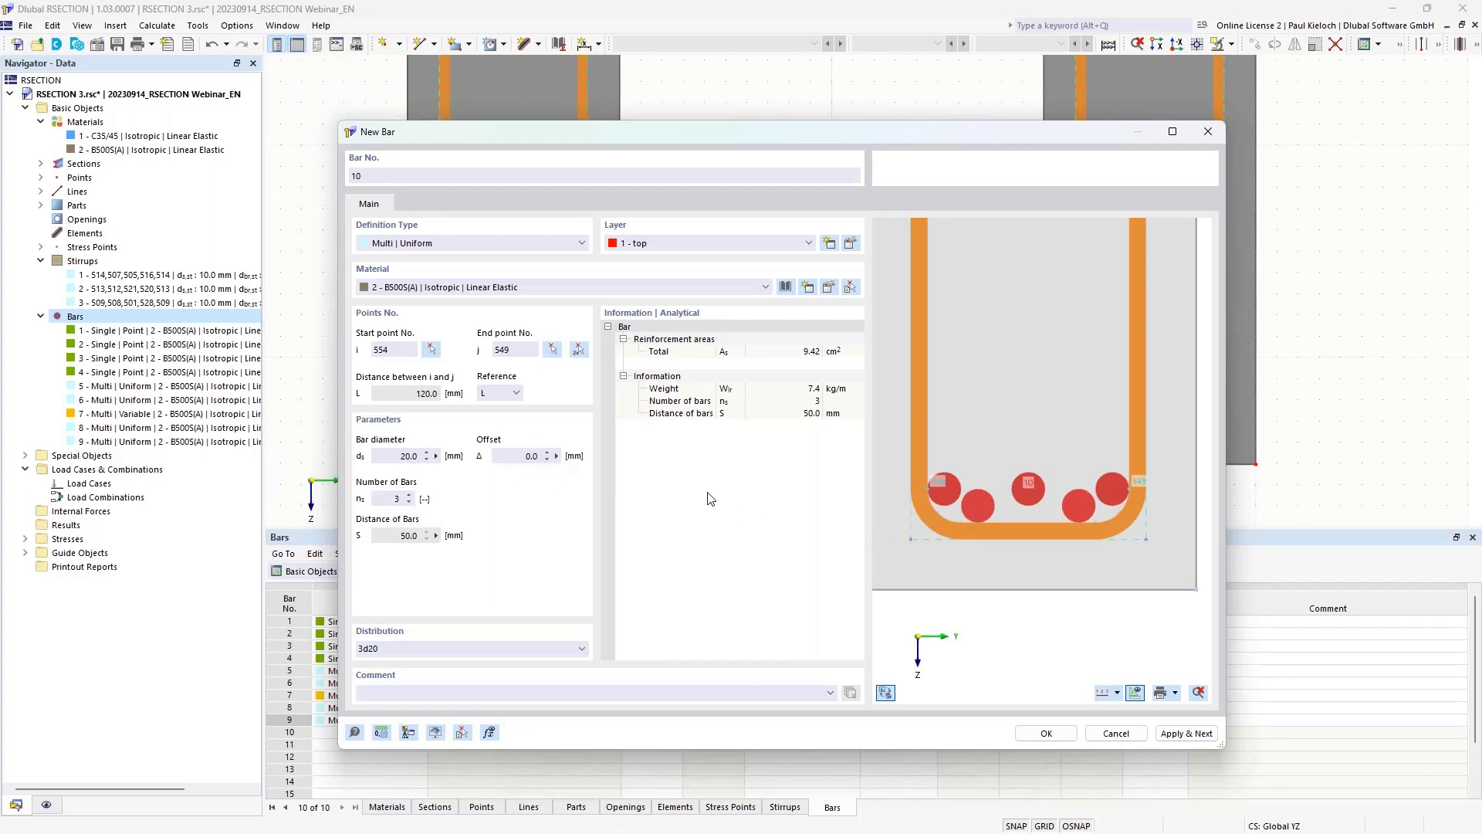
left_click(509, 455)
key("Tab")
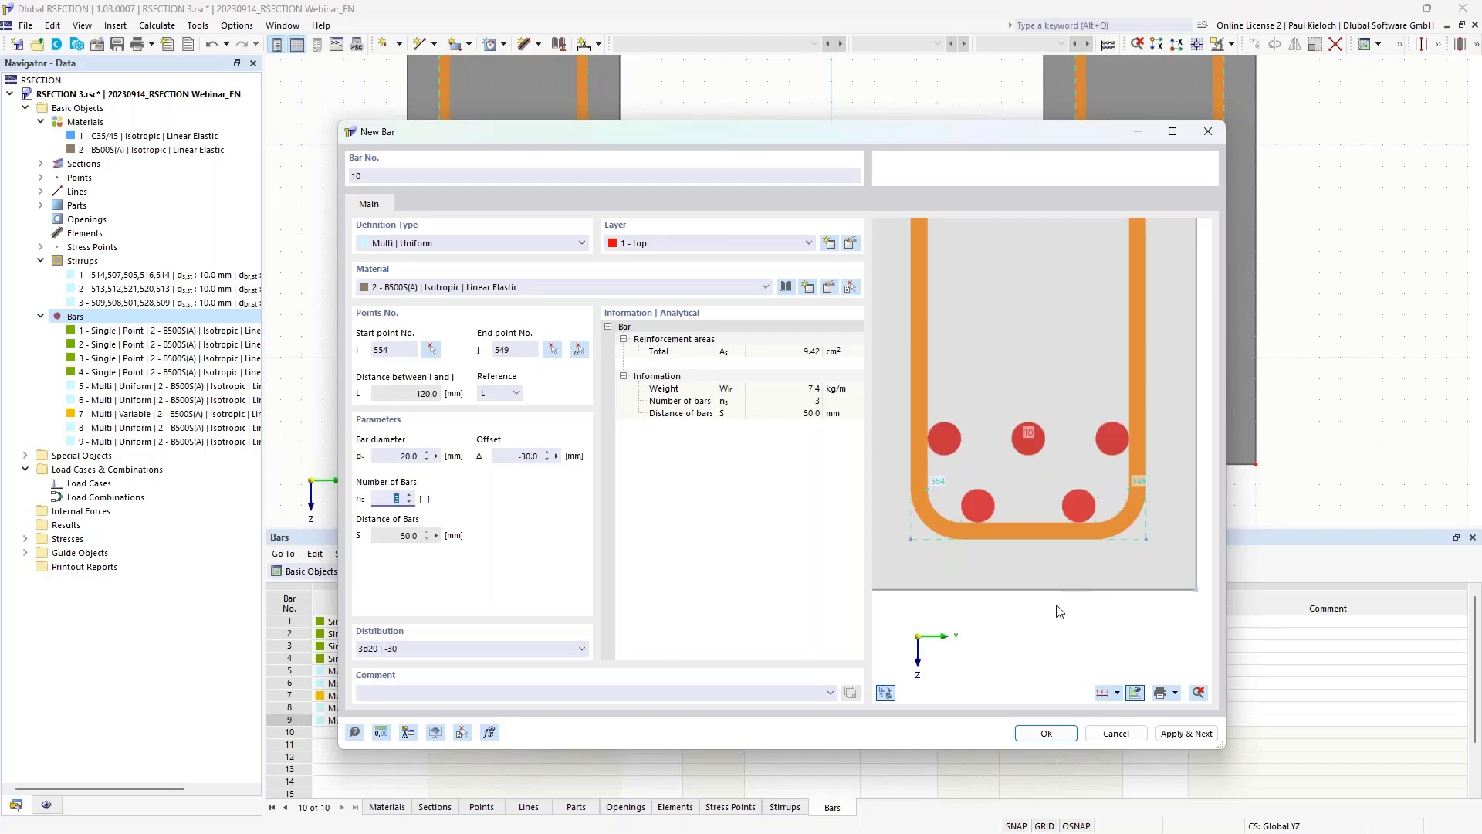
left_click(1048, 730)
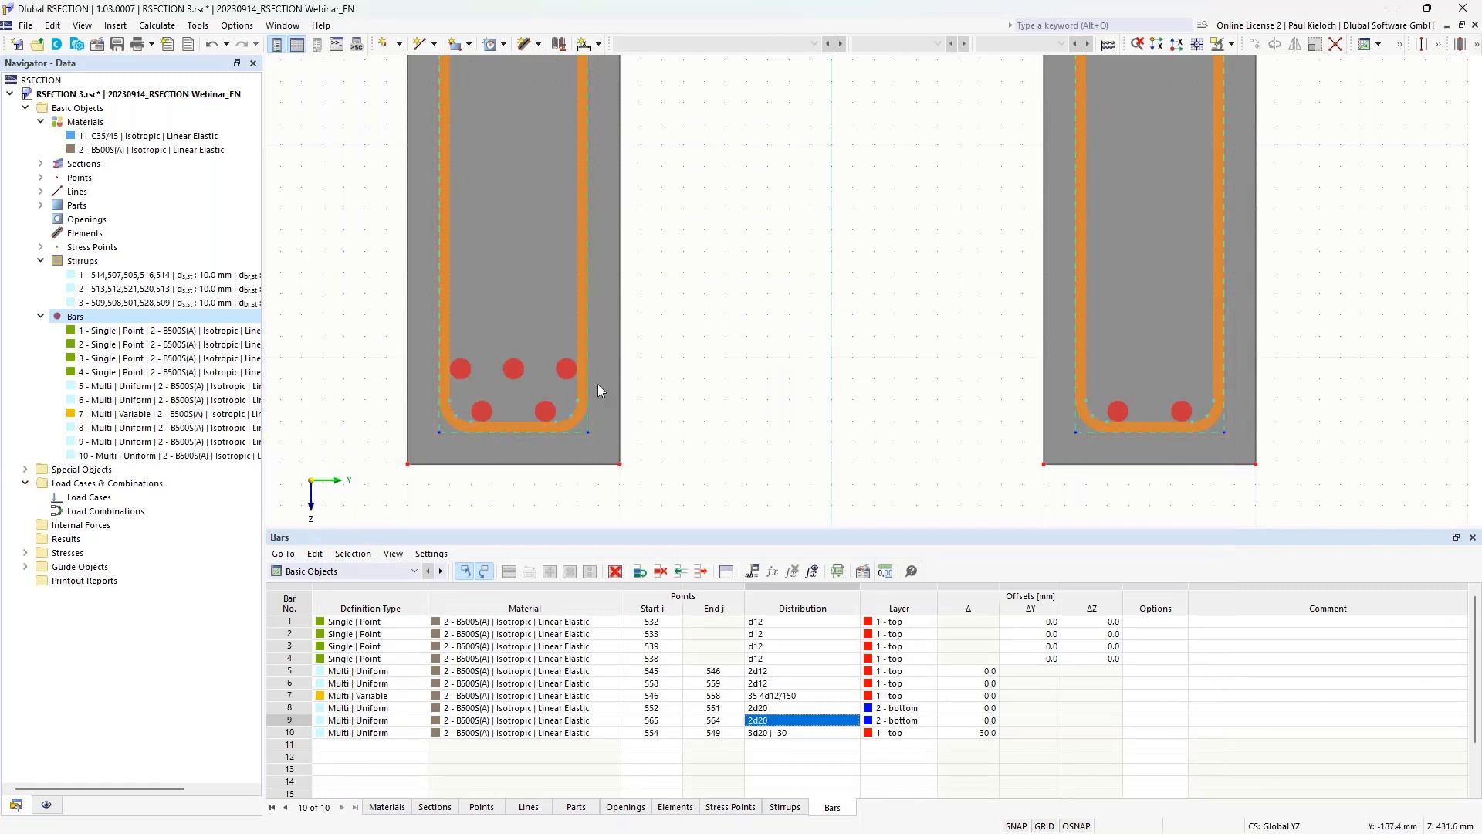
Step: Duplicate the three-bar row in the Bars table and assign the copy to points 567 and 562 in the right web stirrup
mouse_move(510, 376)
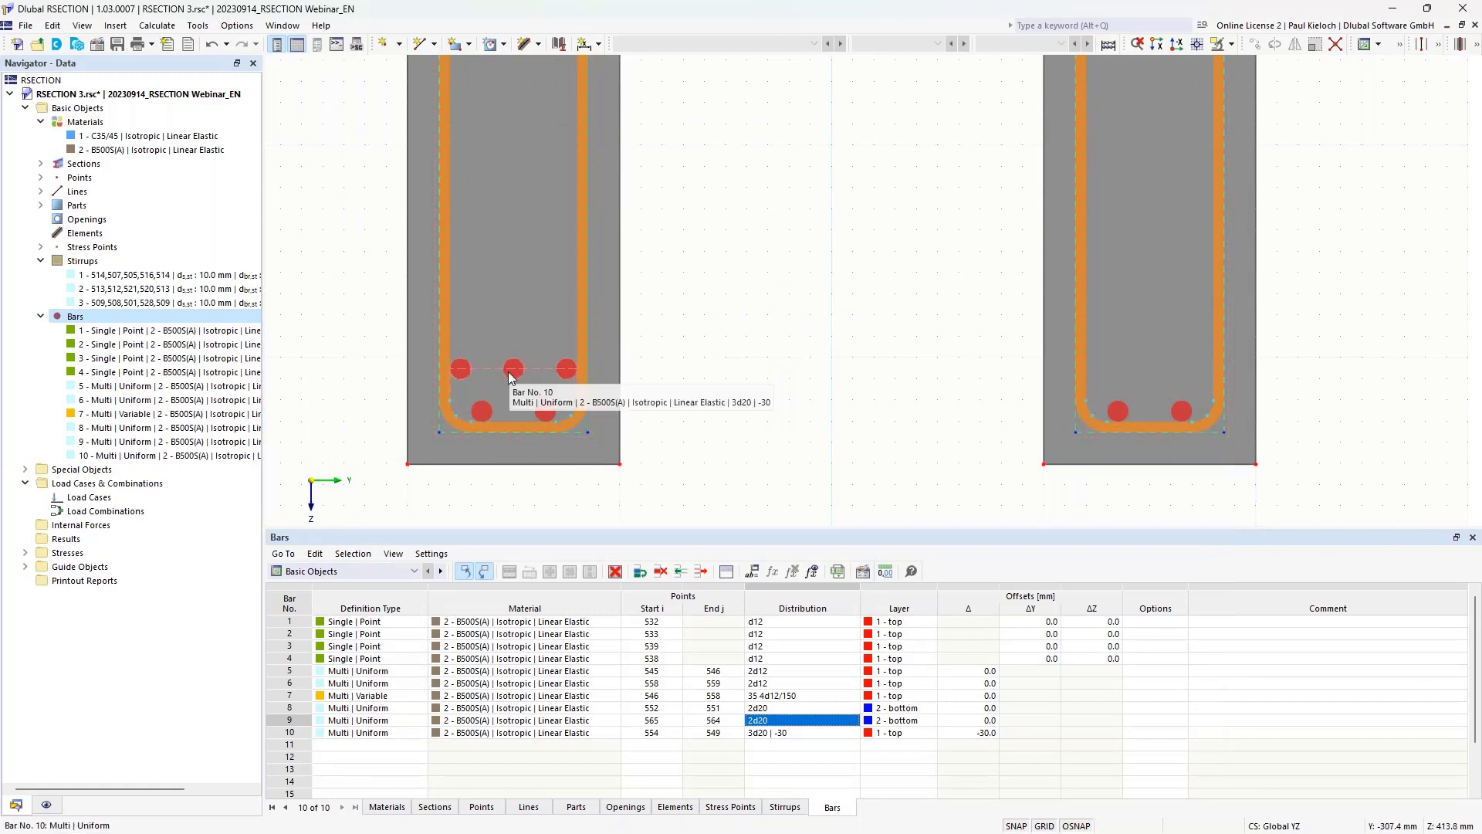
left_click(291, 733)
right_click(293, 735)
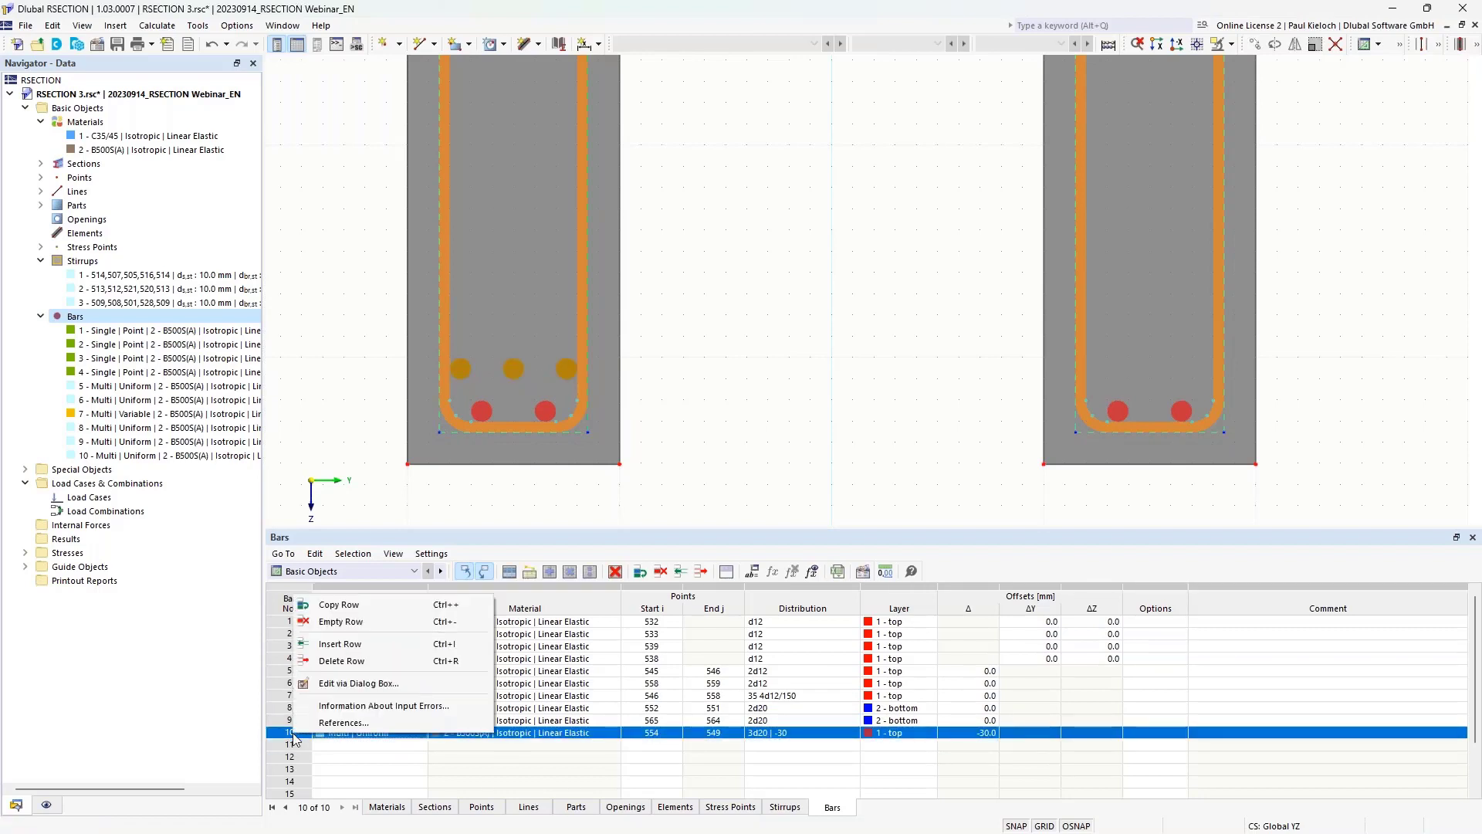
left_click(368, 605)
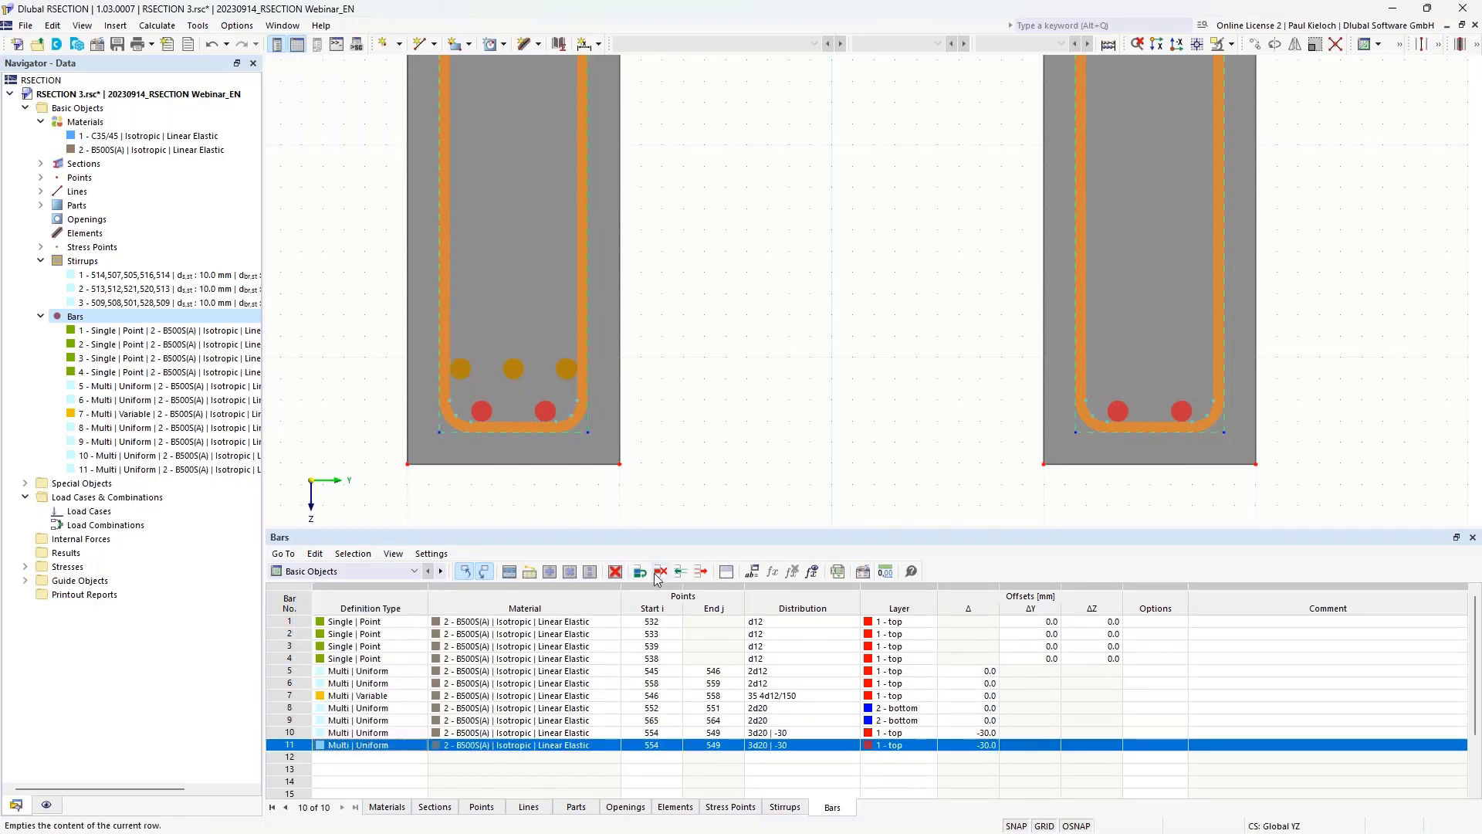
left_click(667, 745)
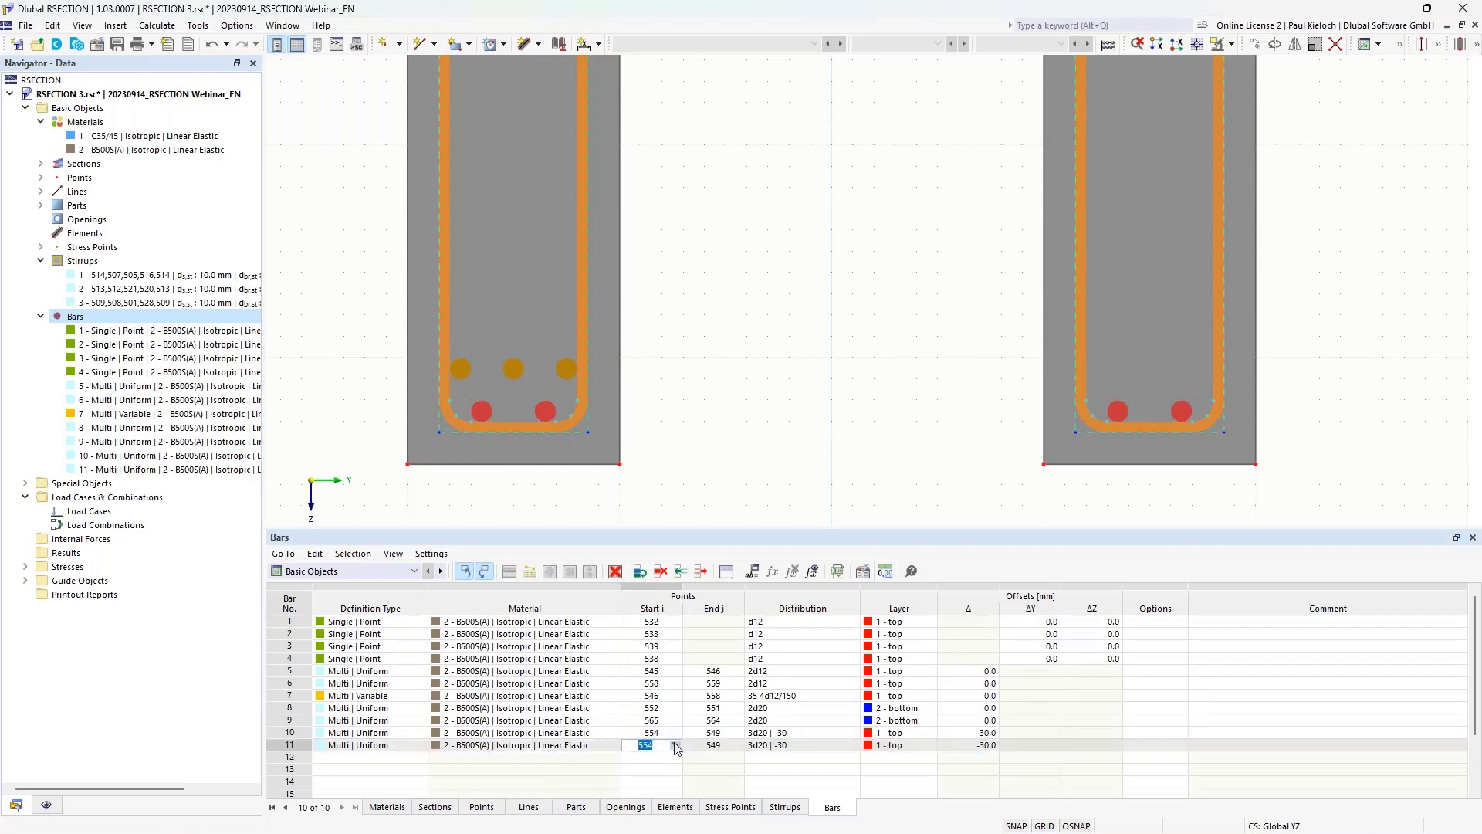
left_click(675, 745)
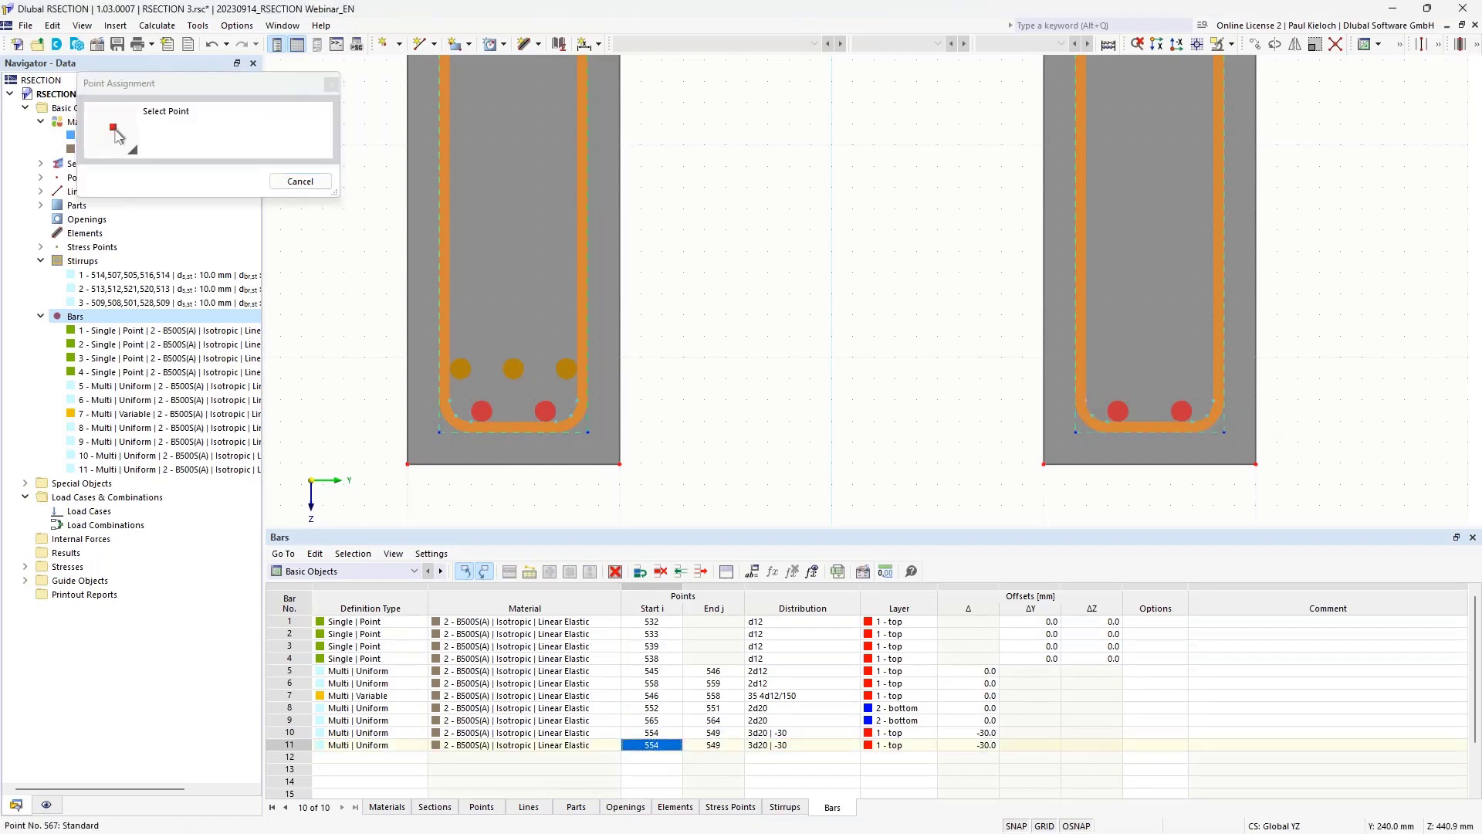
left_click(831, 432)
left_click(737, 748)
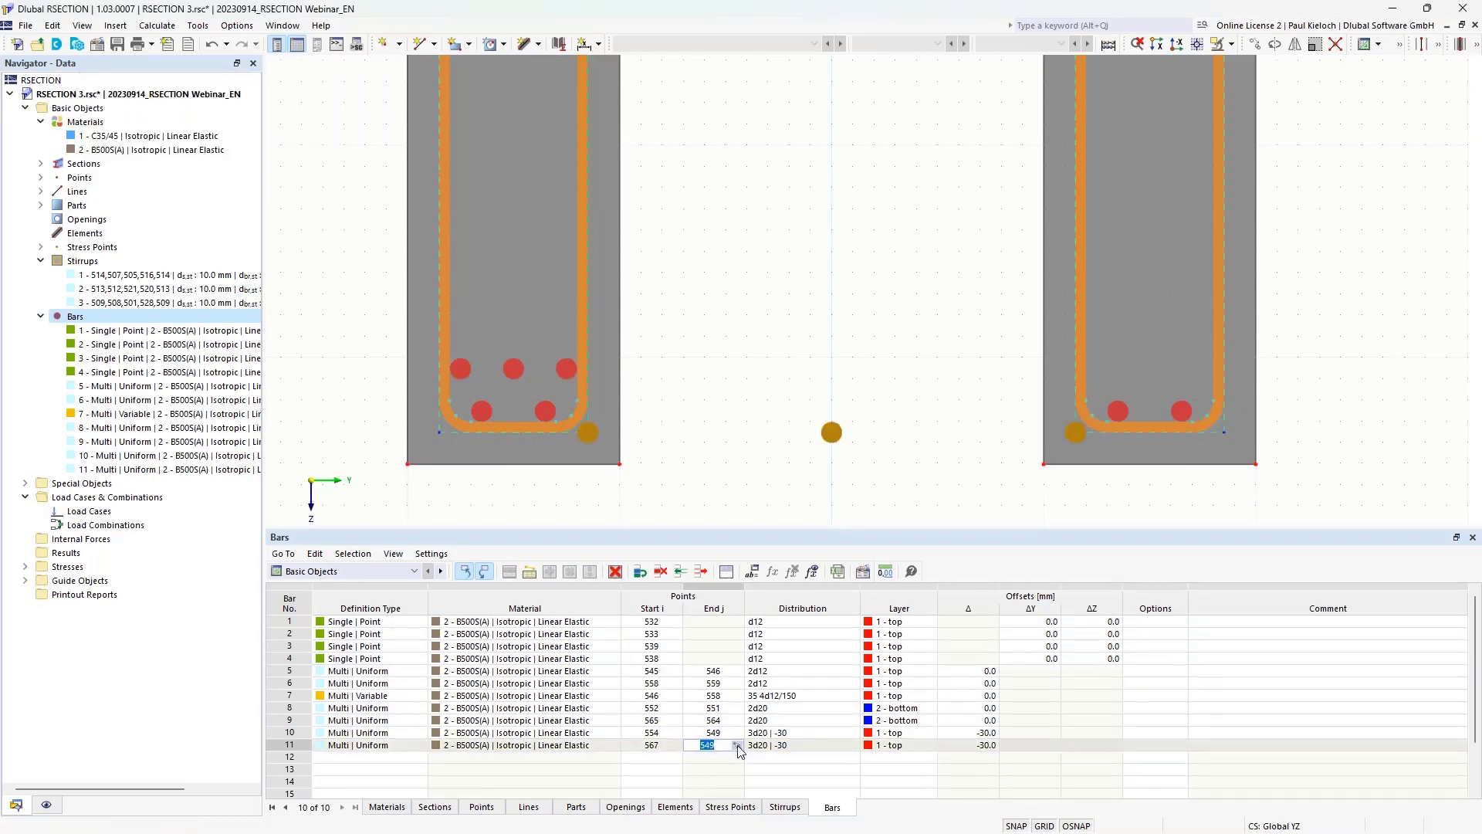
left_click(737, 746)
left_click(1170, 409)
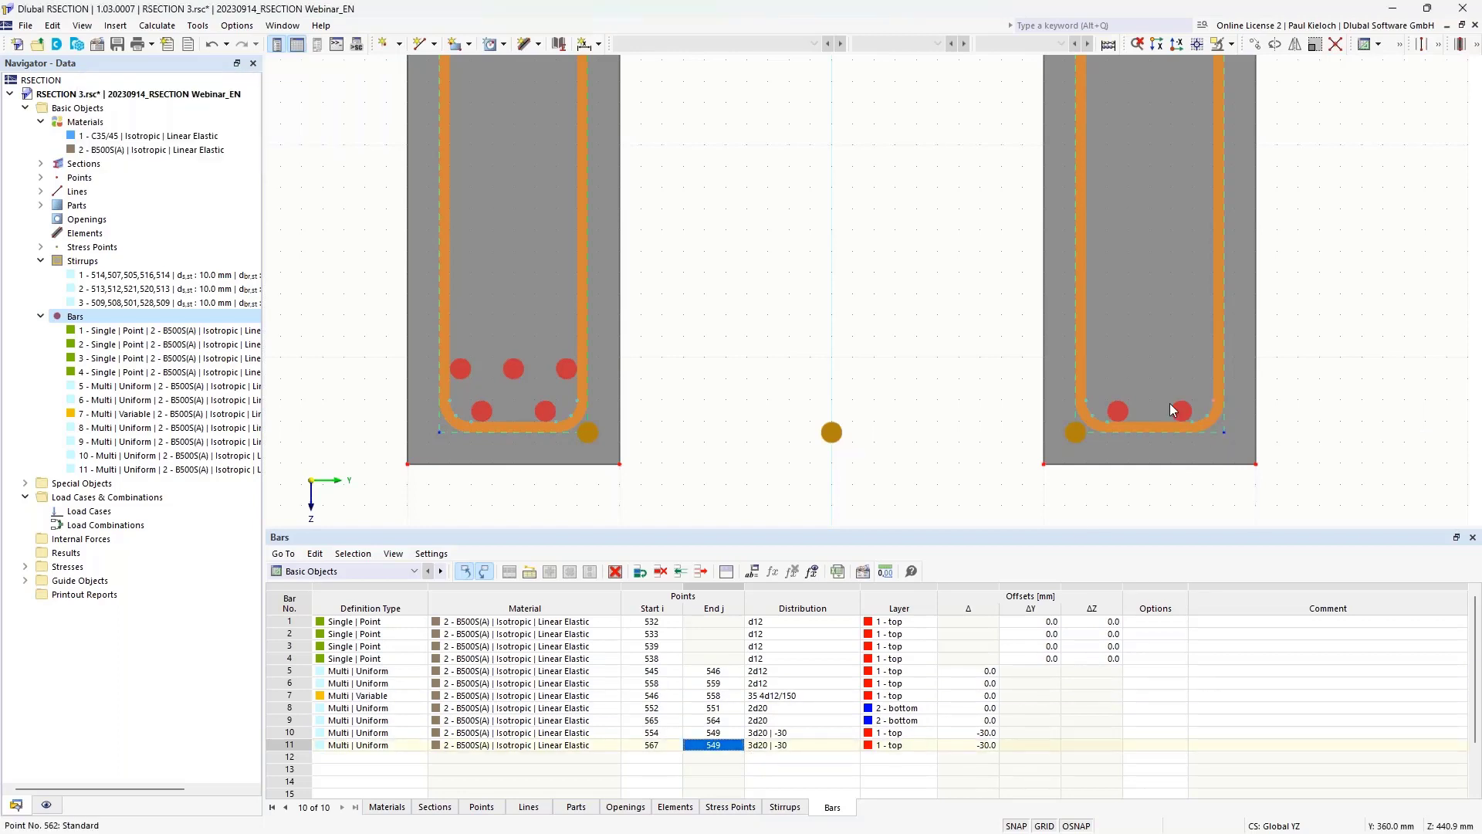
left_click(878, 404)
Step: Assign both offset rows of three 20 mm bars to the layer "bottom - additional" in the Bars table
scroll(878, 403, "down", 4)
middle_click_drag(897, 334, 871, 353)
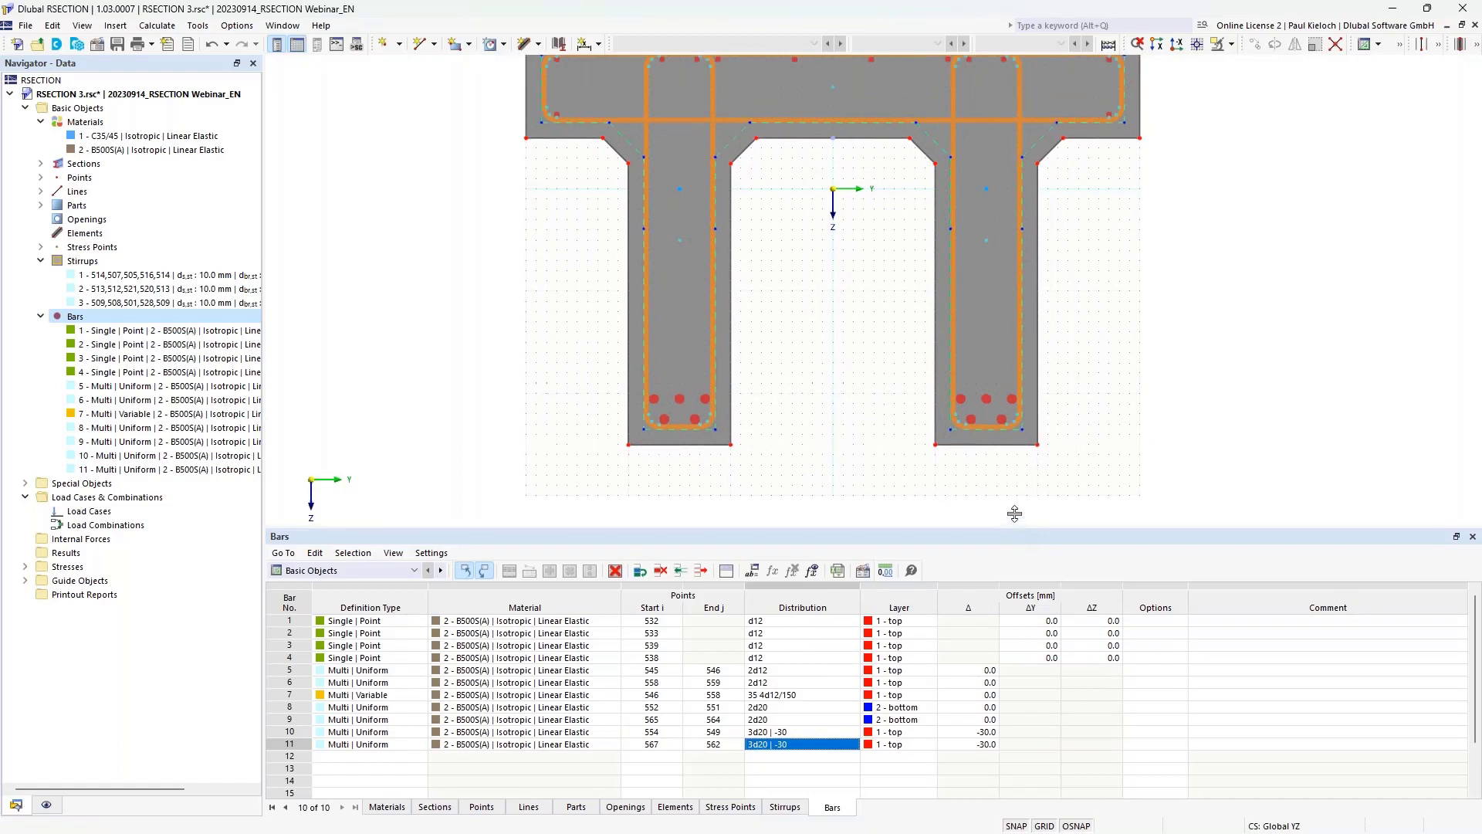
left_click_drag(1014, 514, 1014, 501)
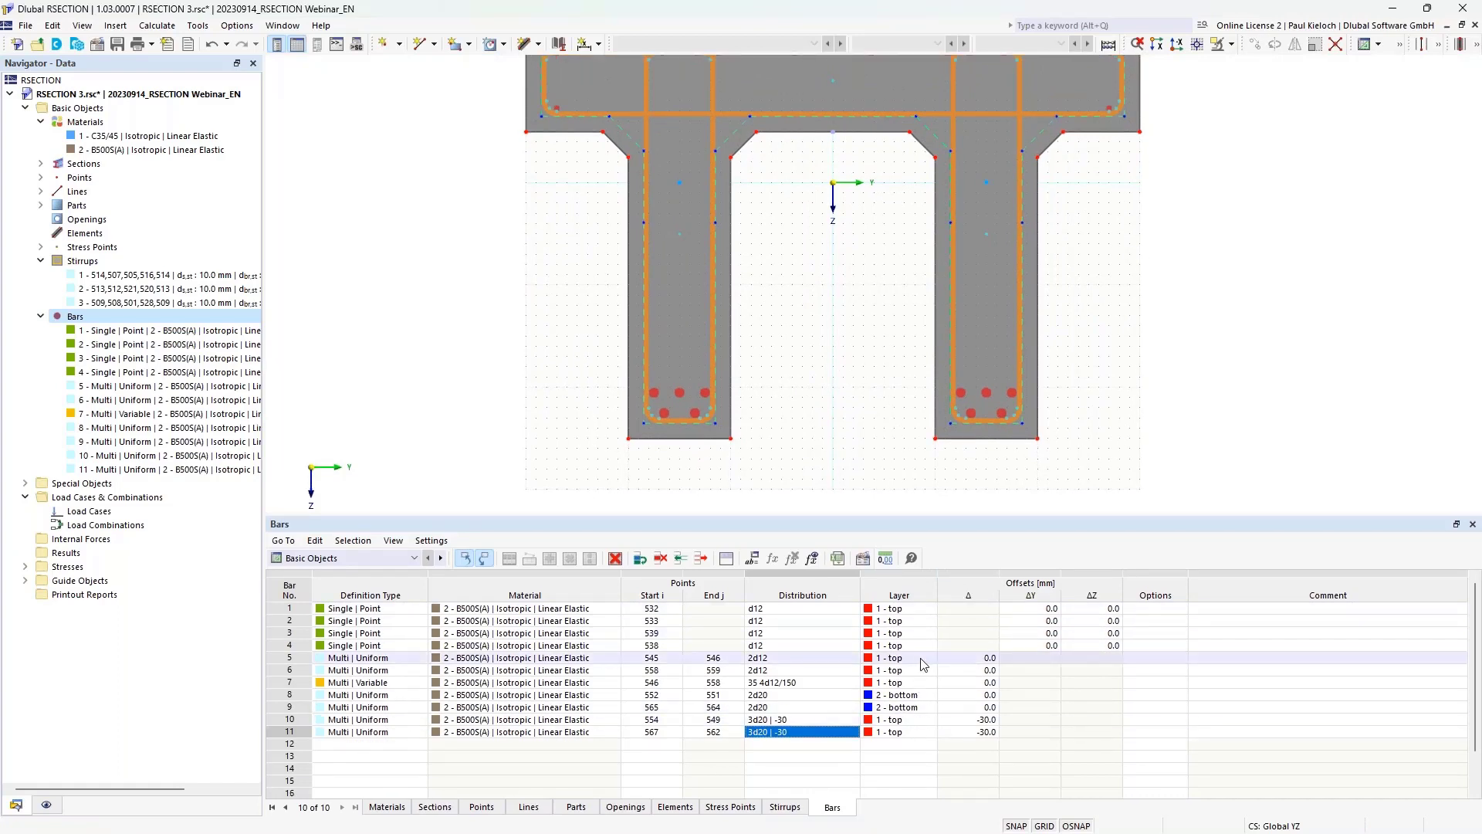
middle_click_drag(872, 298, 863, 323)
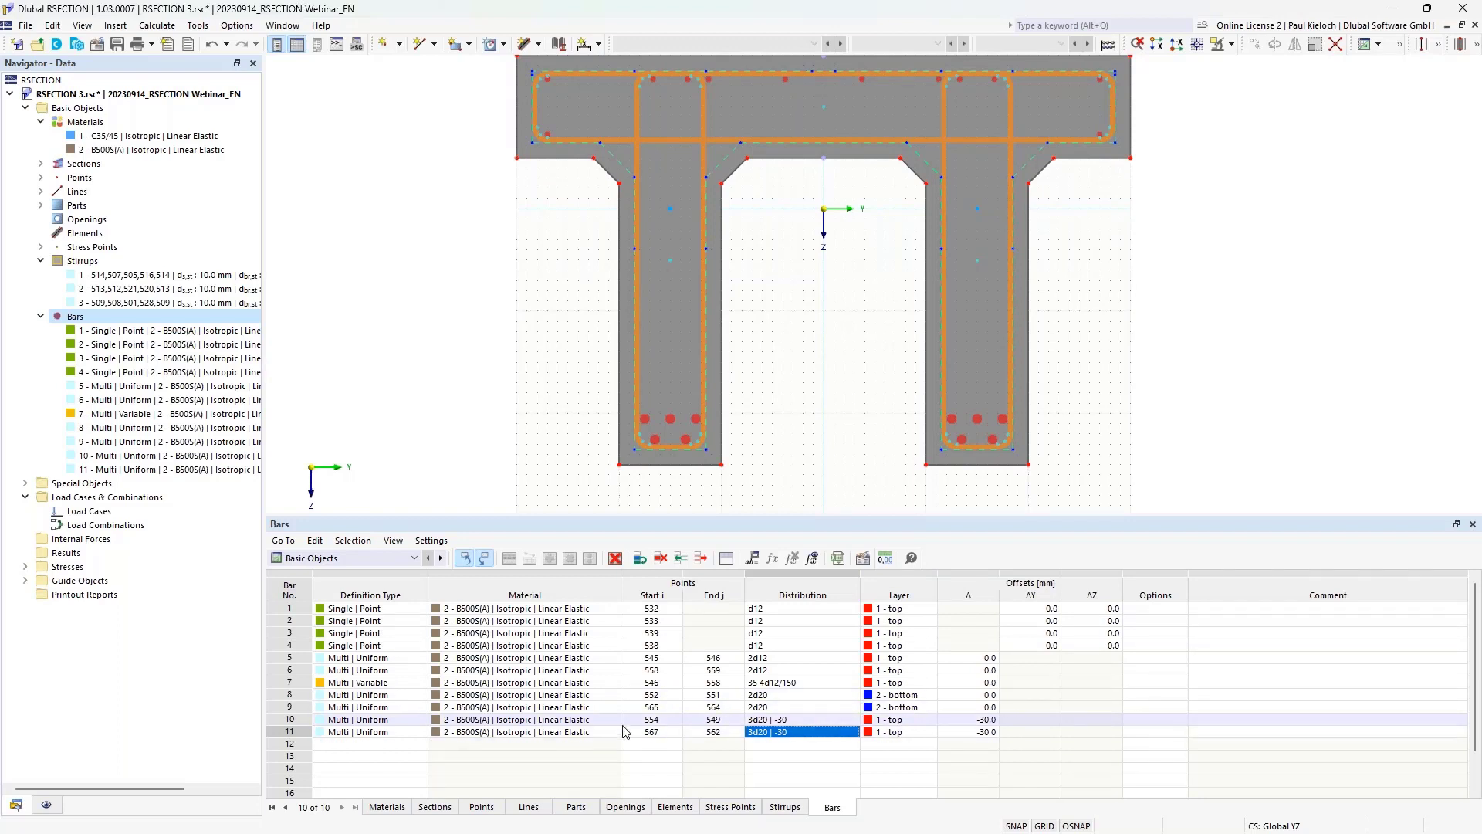
left_click(913, 720)
left_click(930, 719)
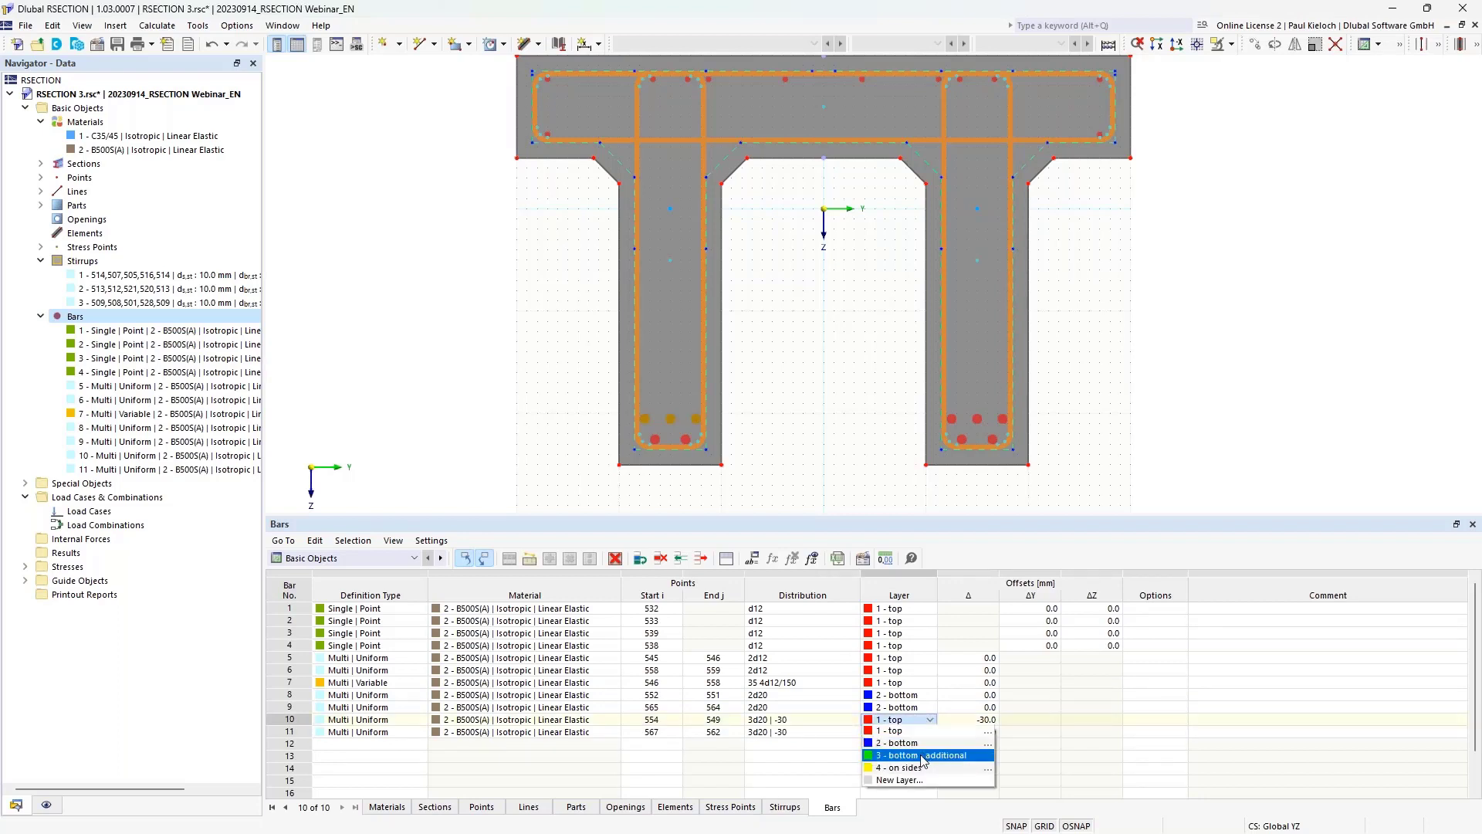
left_click(923, 755)
left_click(897, 731)
left_click(897, 731)
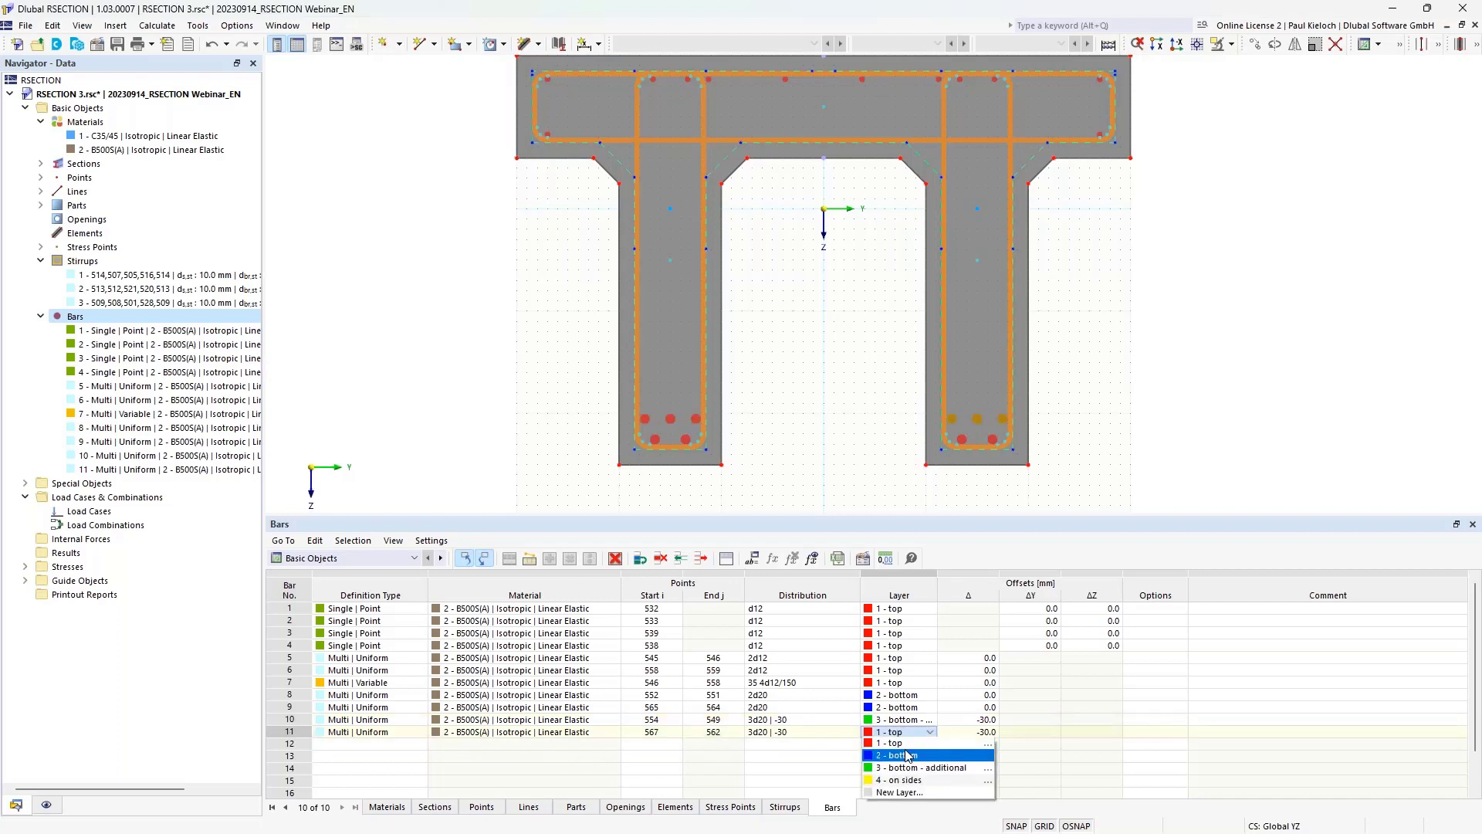
left_click(905, 769)
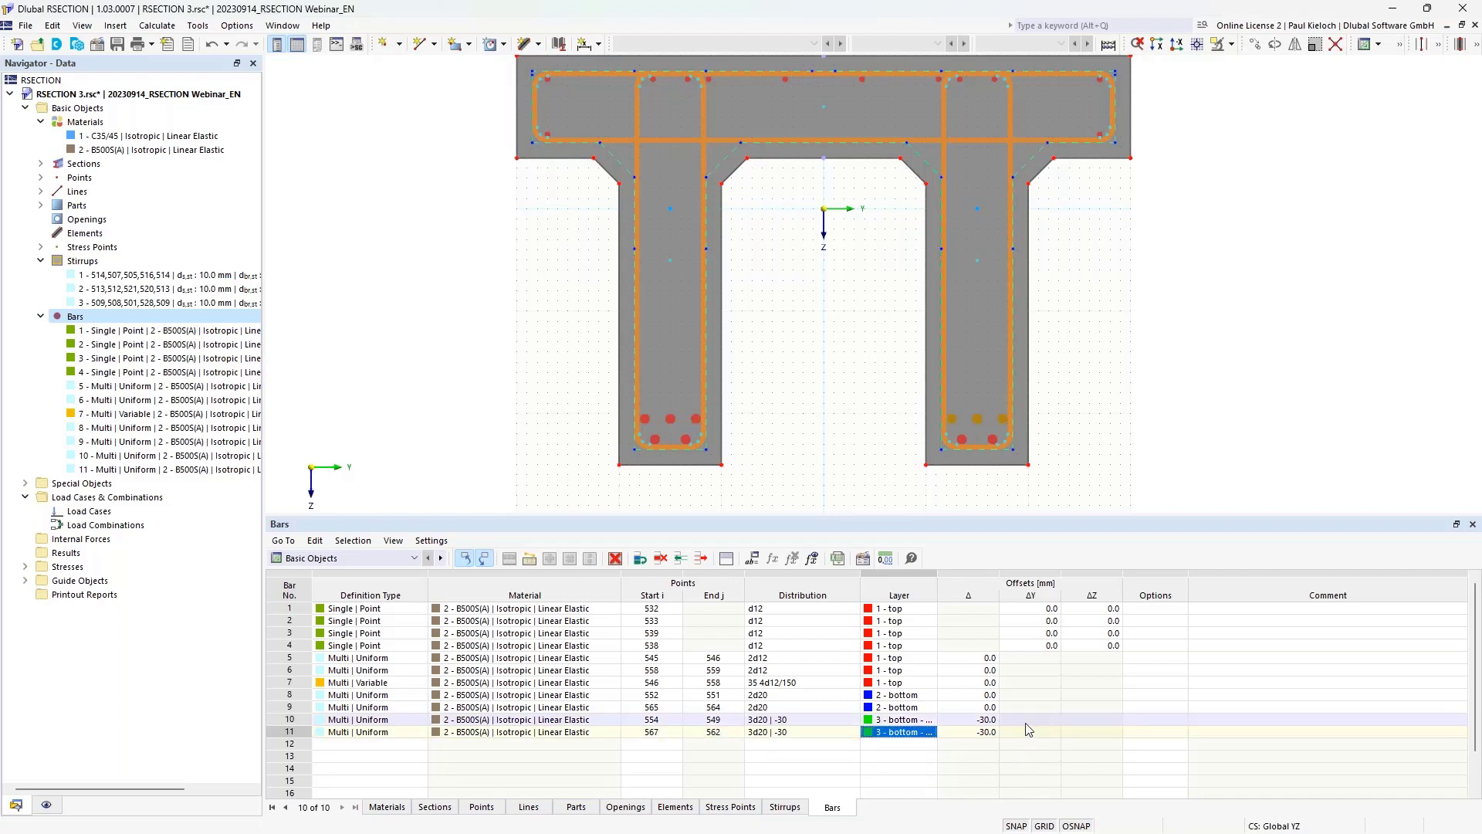
left_click(1028, 721)
left_click(1028, 733)
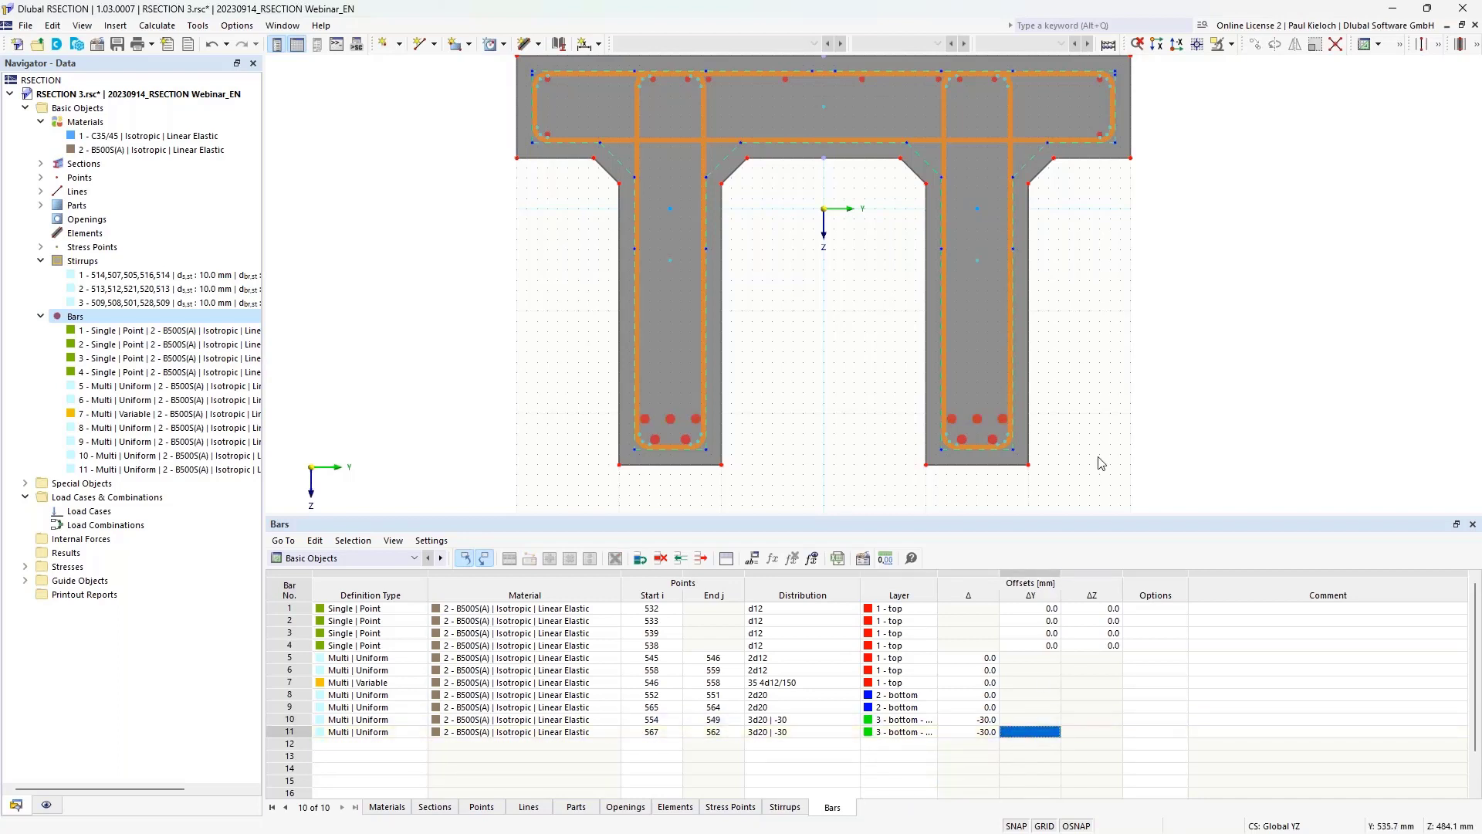
Step: Start a new Multi | Variable bar row from point 543 to point 554, along the outer leg of the left web stirrup
middle_click_drag(1095, 295, 1079, 303)
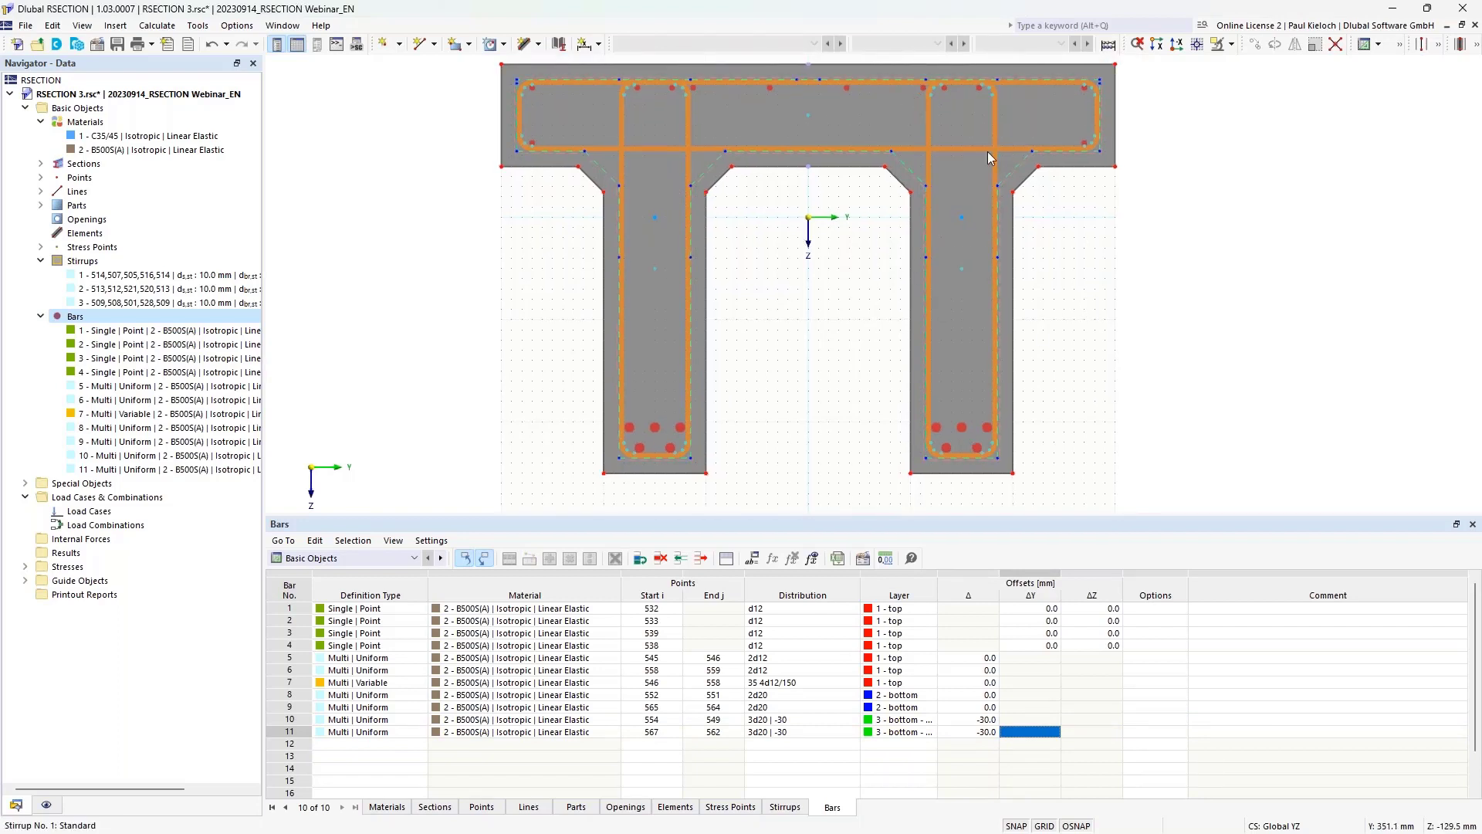
right_click(71, 316)
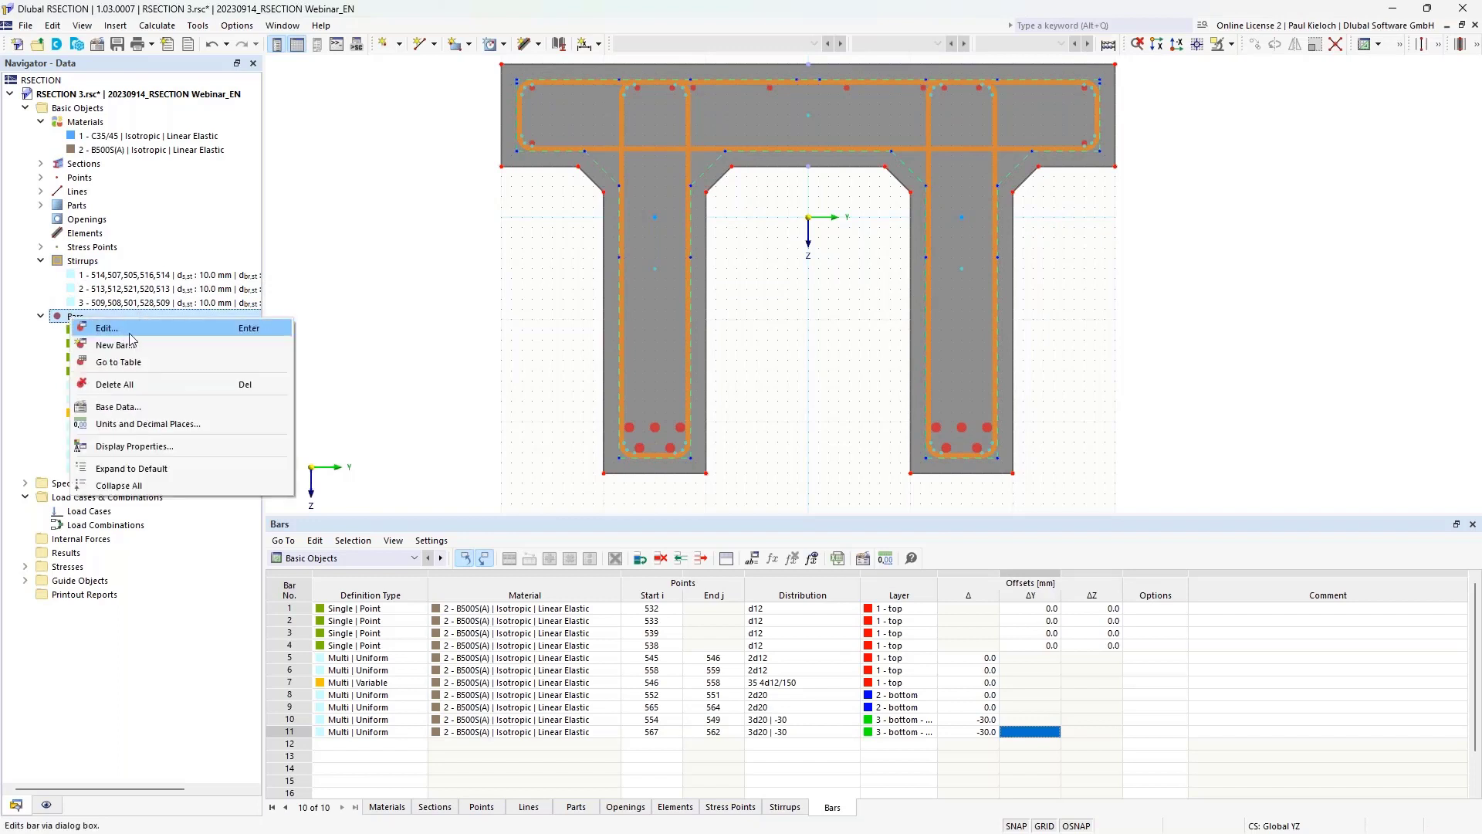
left_click(124, 345)
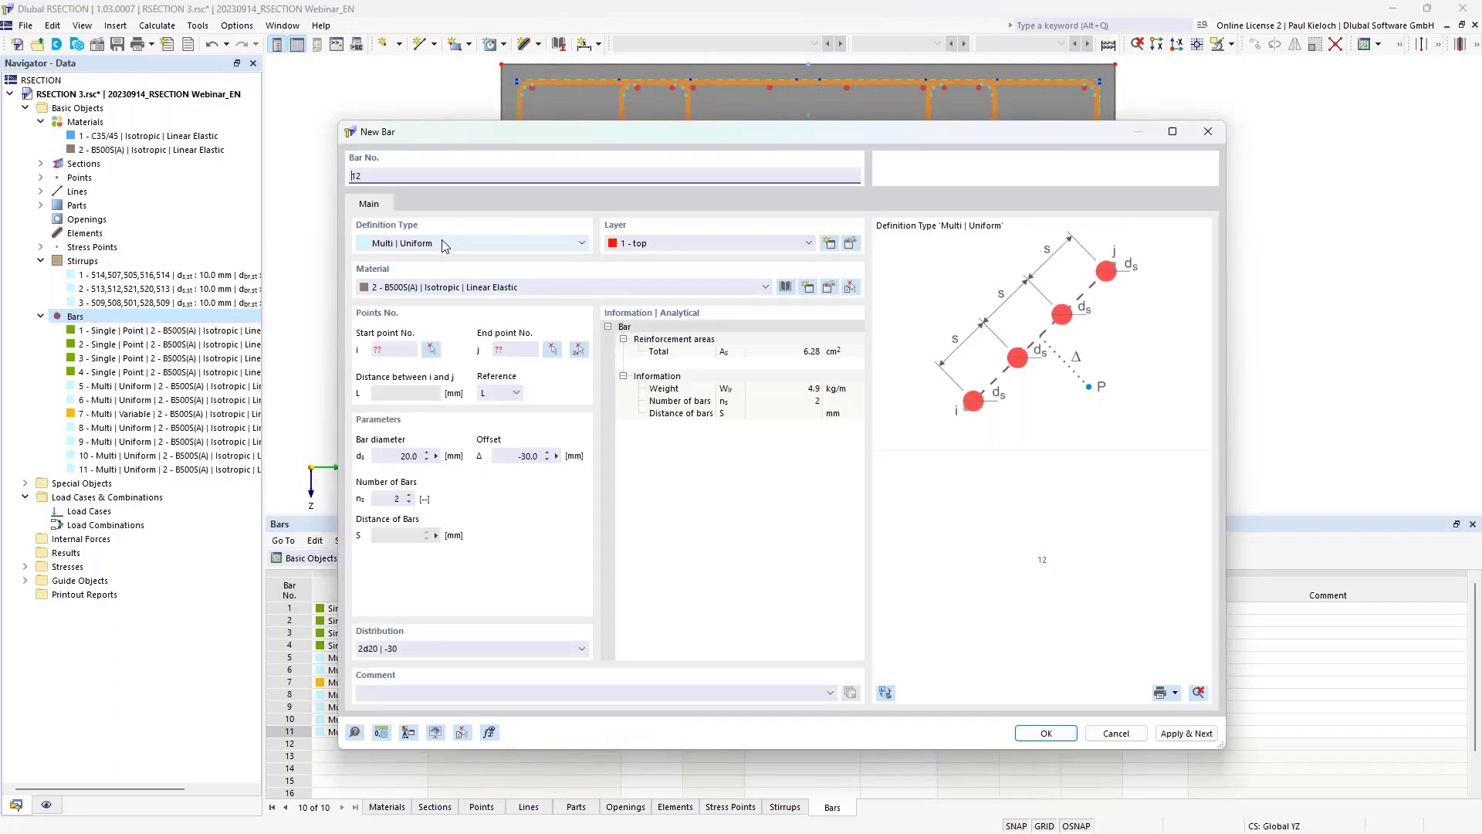
left_click(445, 244)
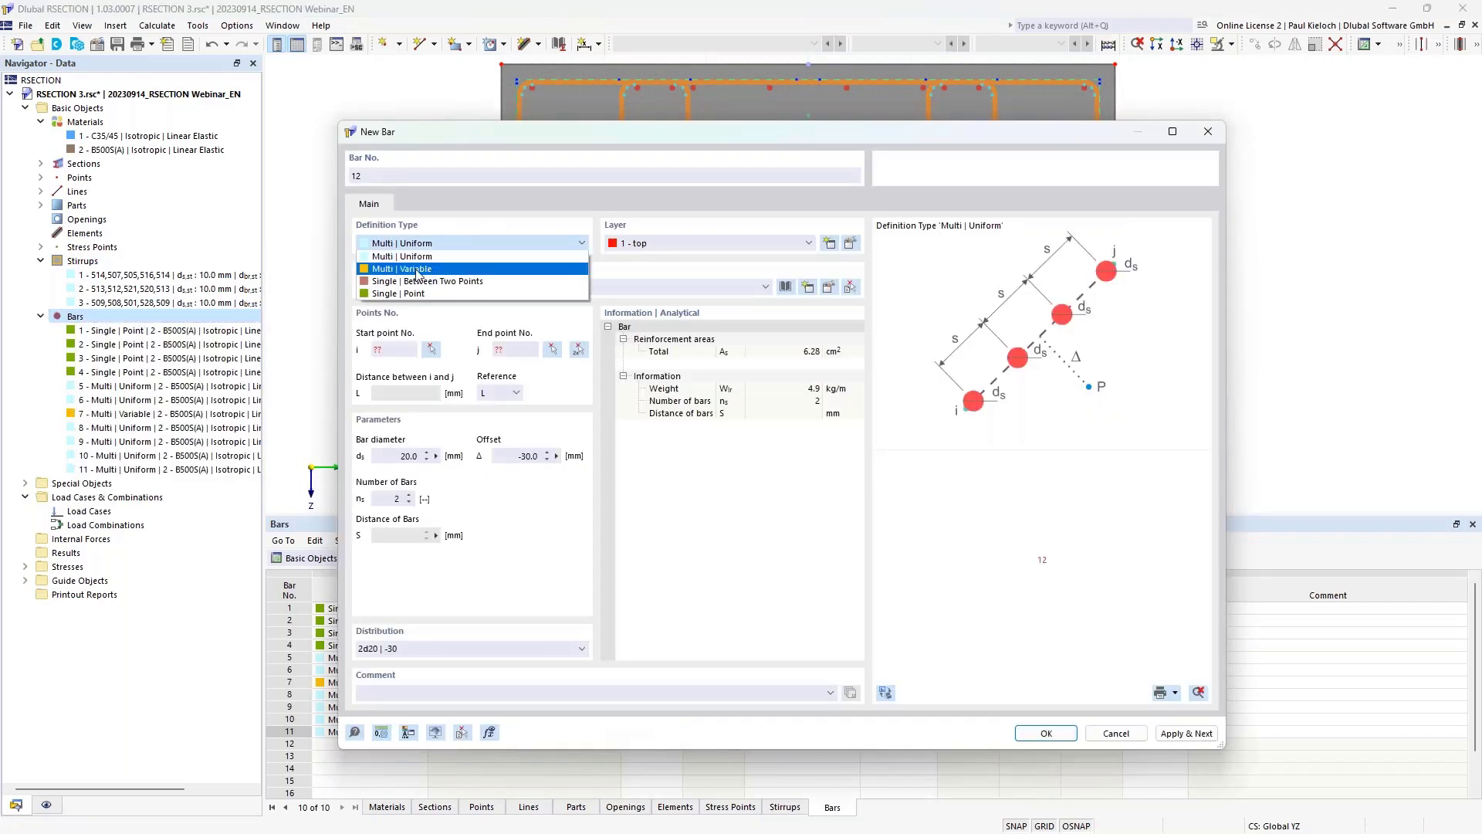
left_click(425, 269)
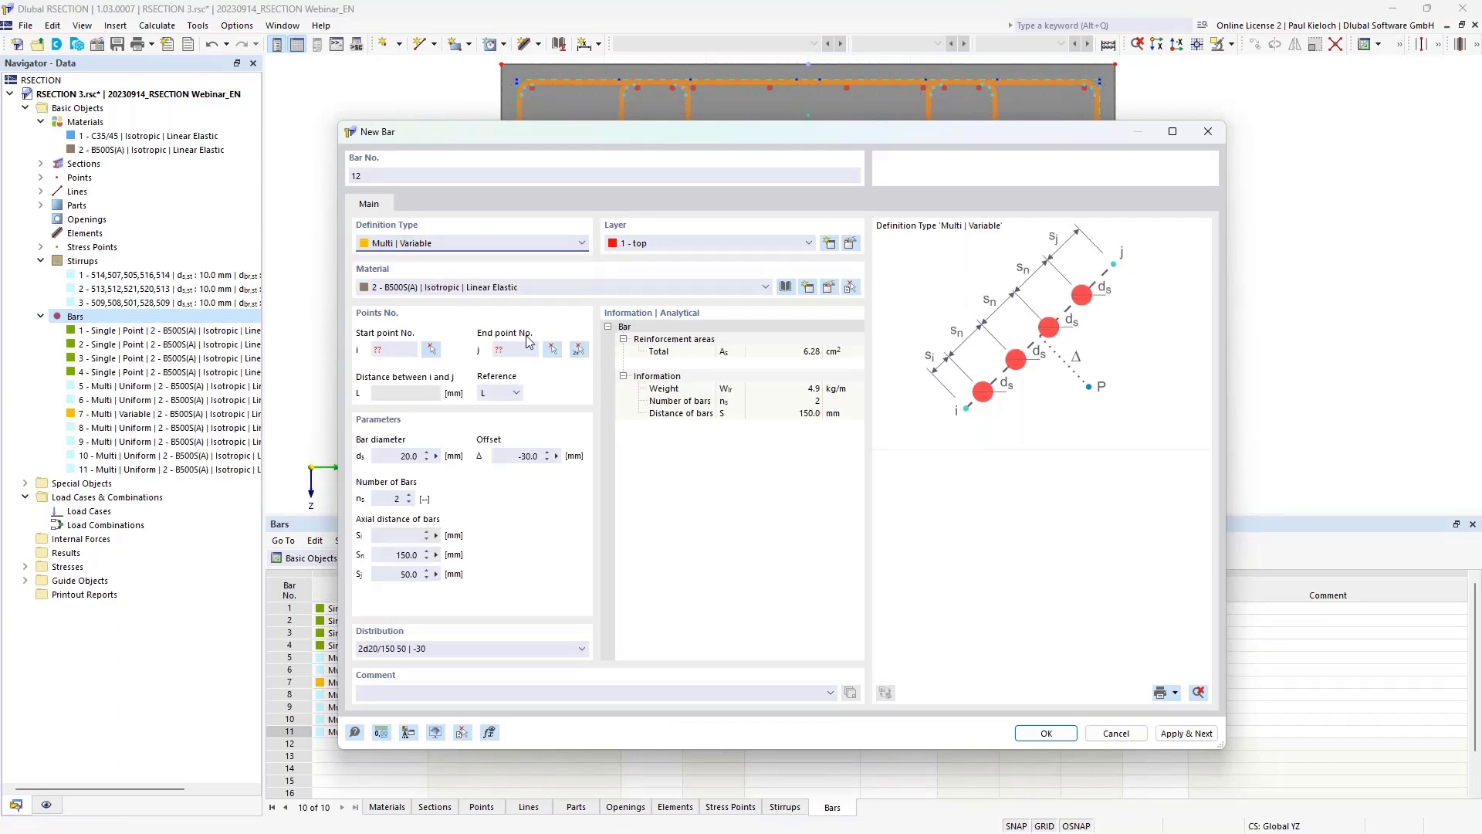
left_click(578, 352)
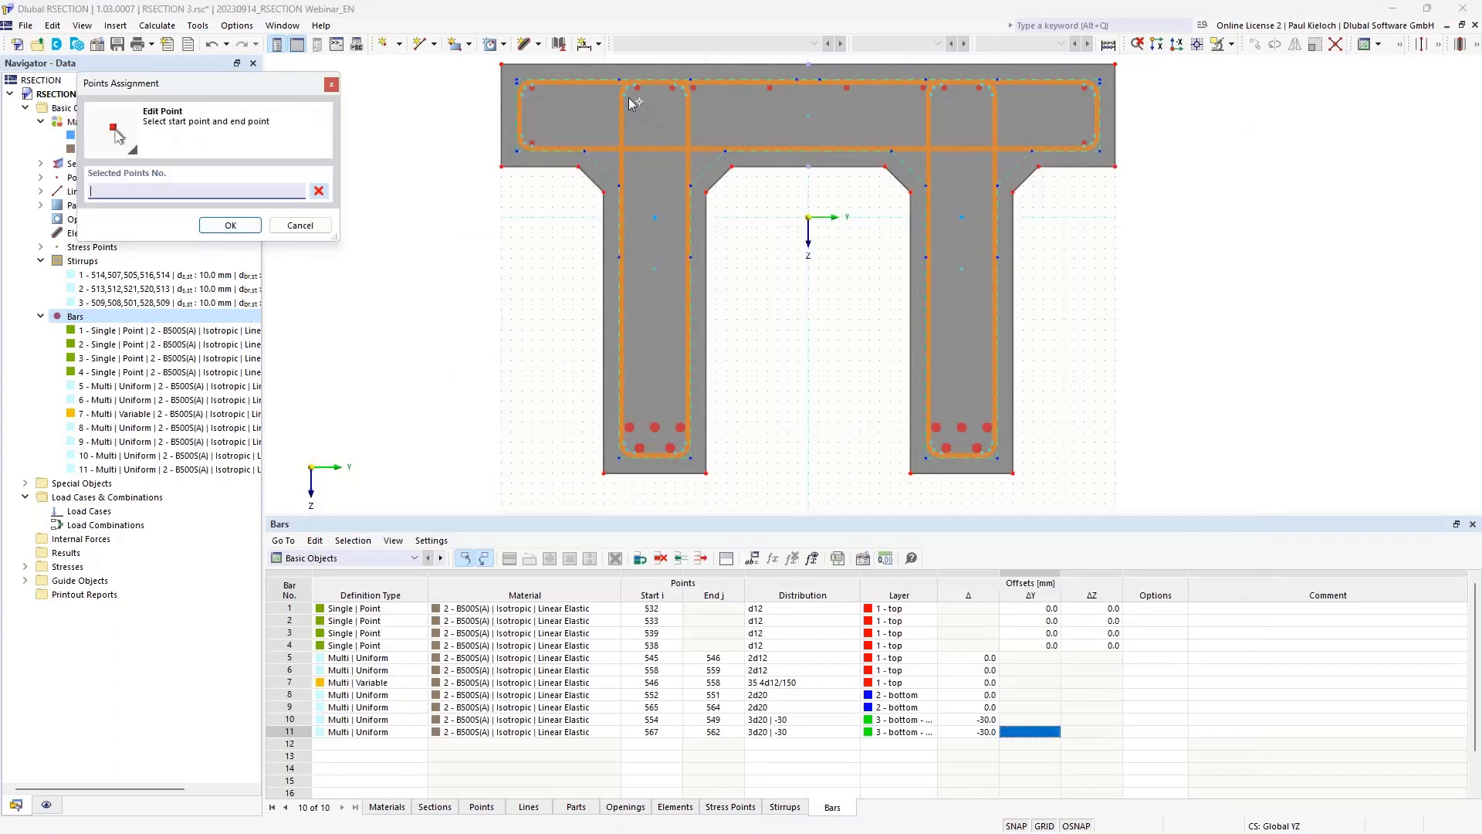
left_click(628, 460)
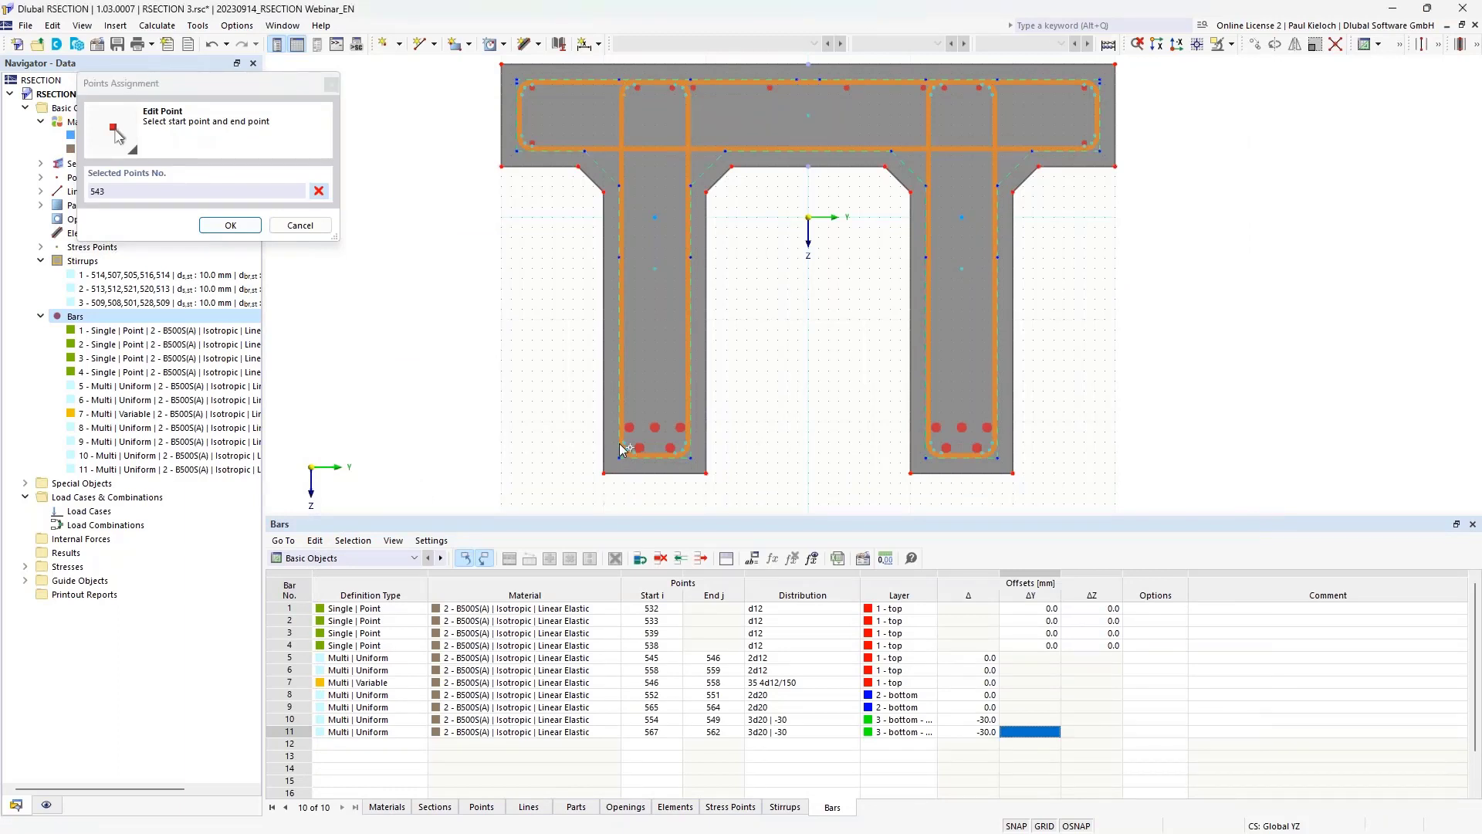
left_click(626, 441)
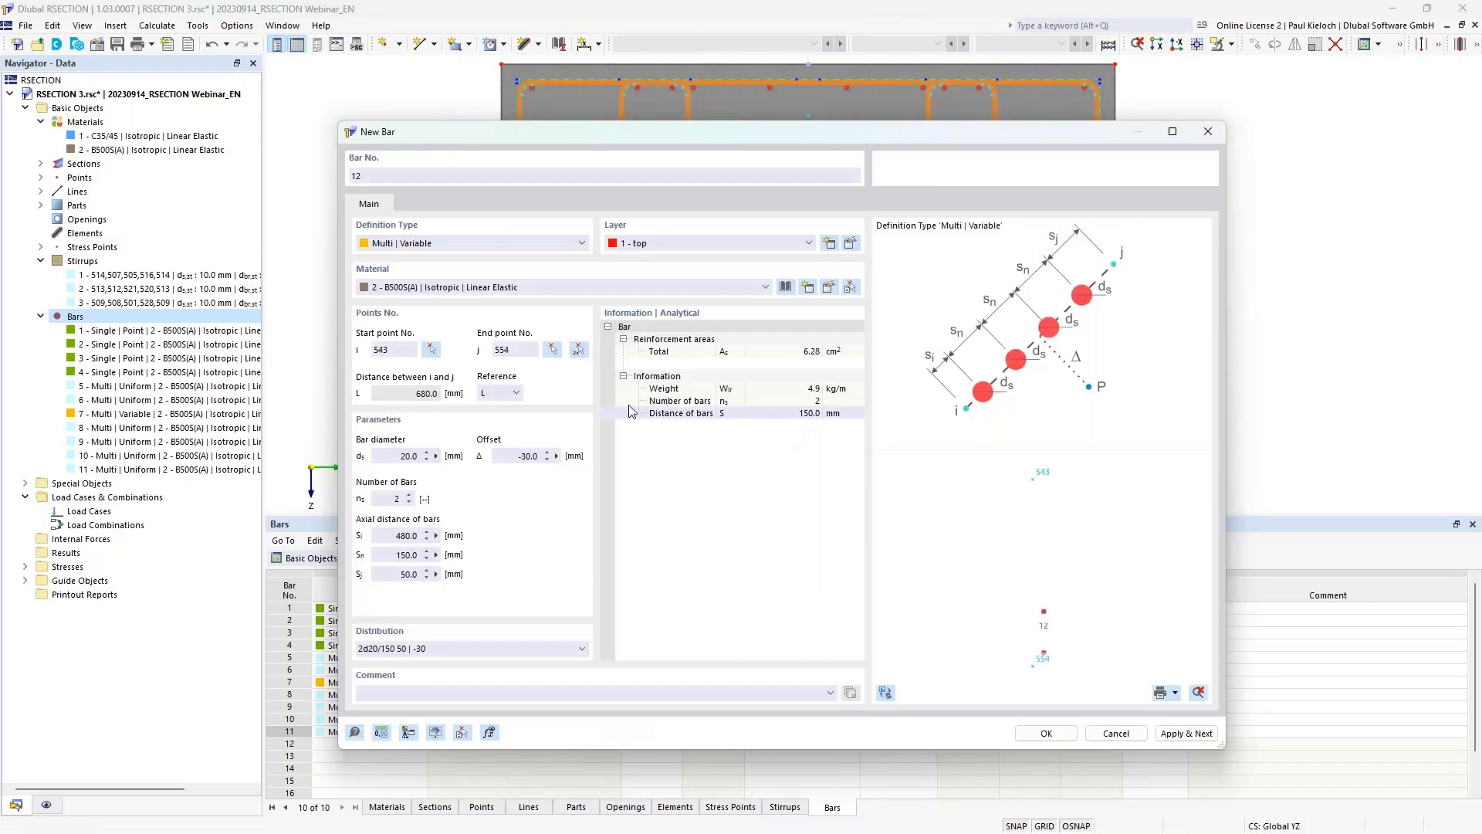
Step: Set the row to five 10 mm bars with zero offset, zero start distance and 150 mm spacing, preview it in the section and create it
double_click(406, 456)
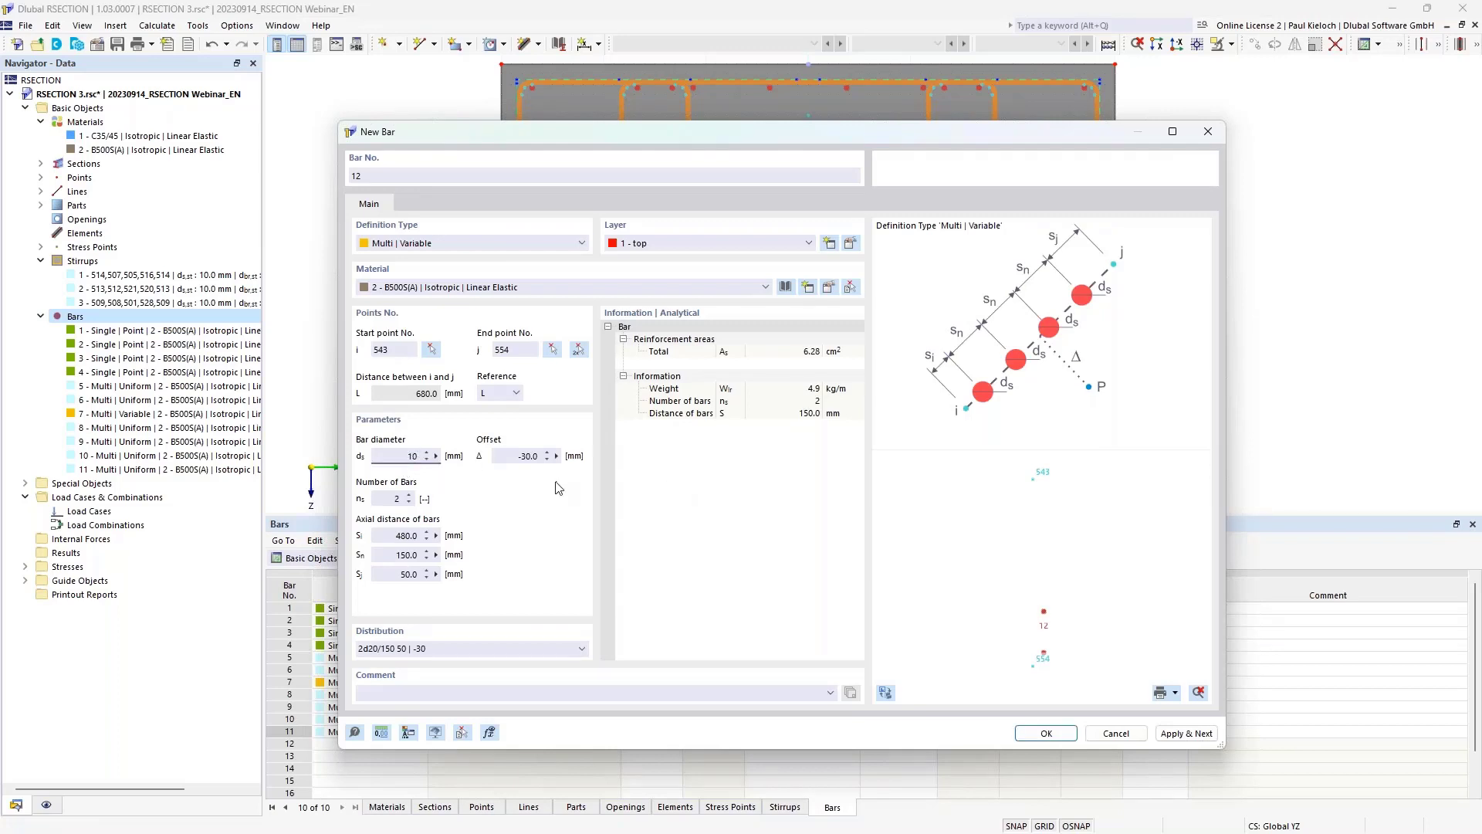
double_click(518, 455)
type("0")
double_click(394, 499)
left_click(387, 535)
left_click(396, 554)
left_click(885, 693)
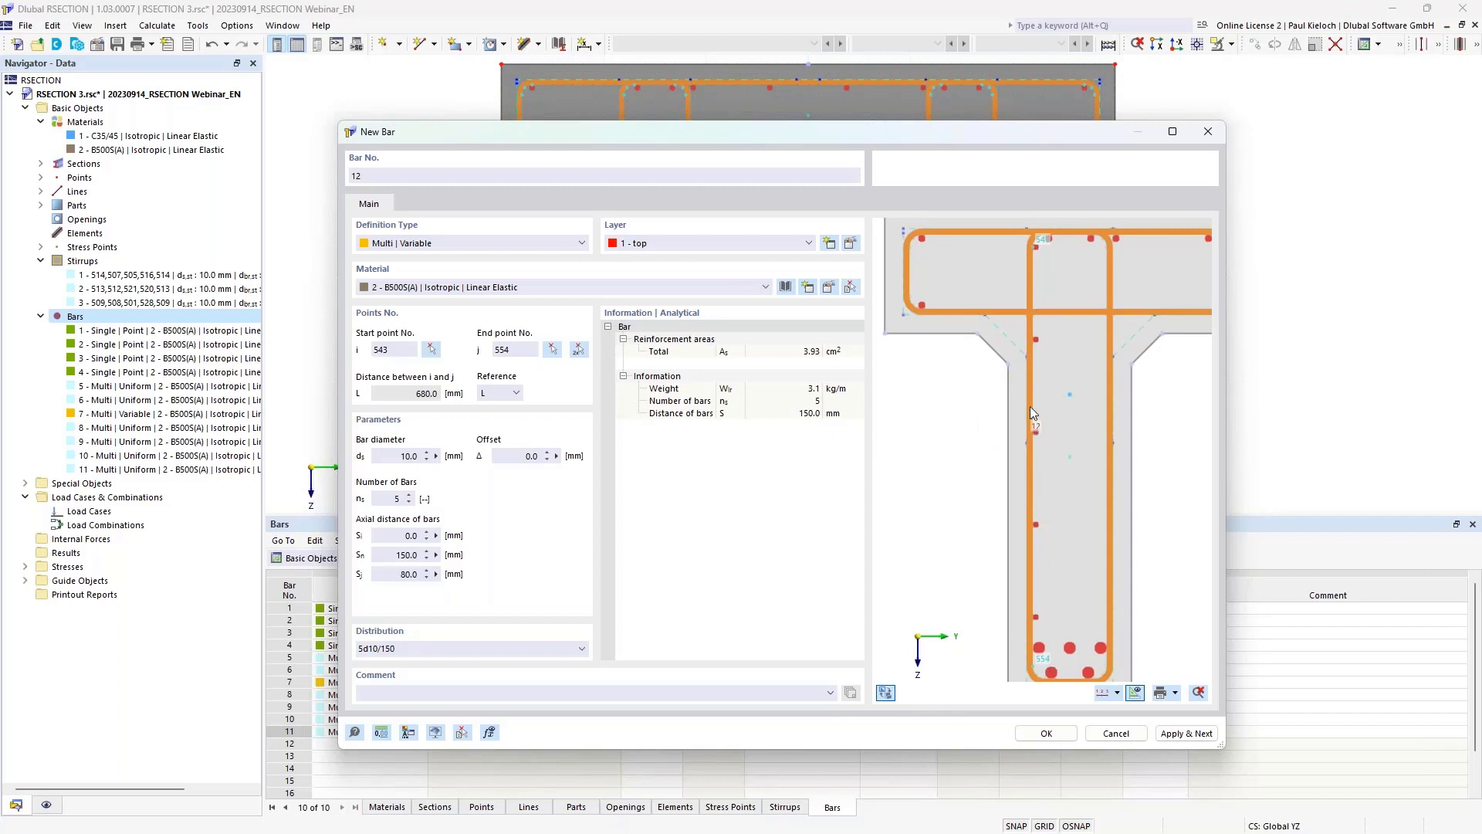
left_click(1044, 732)
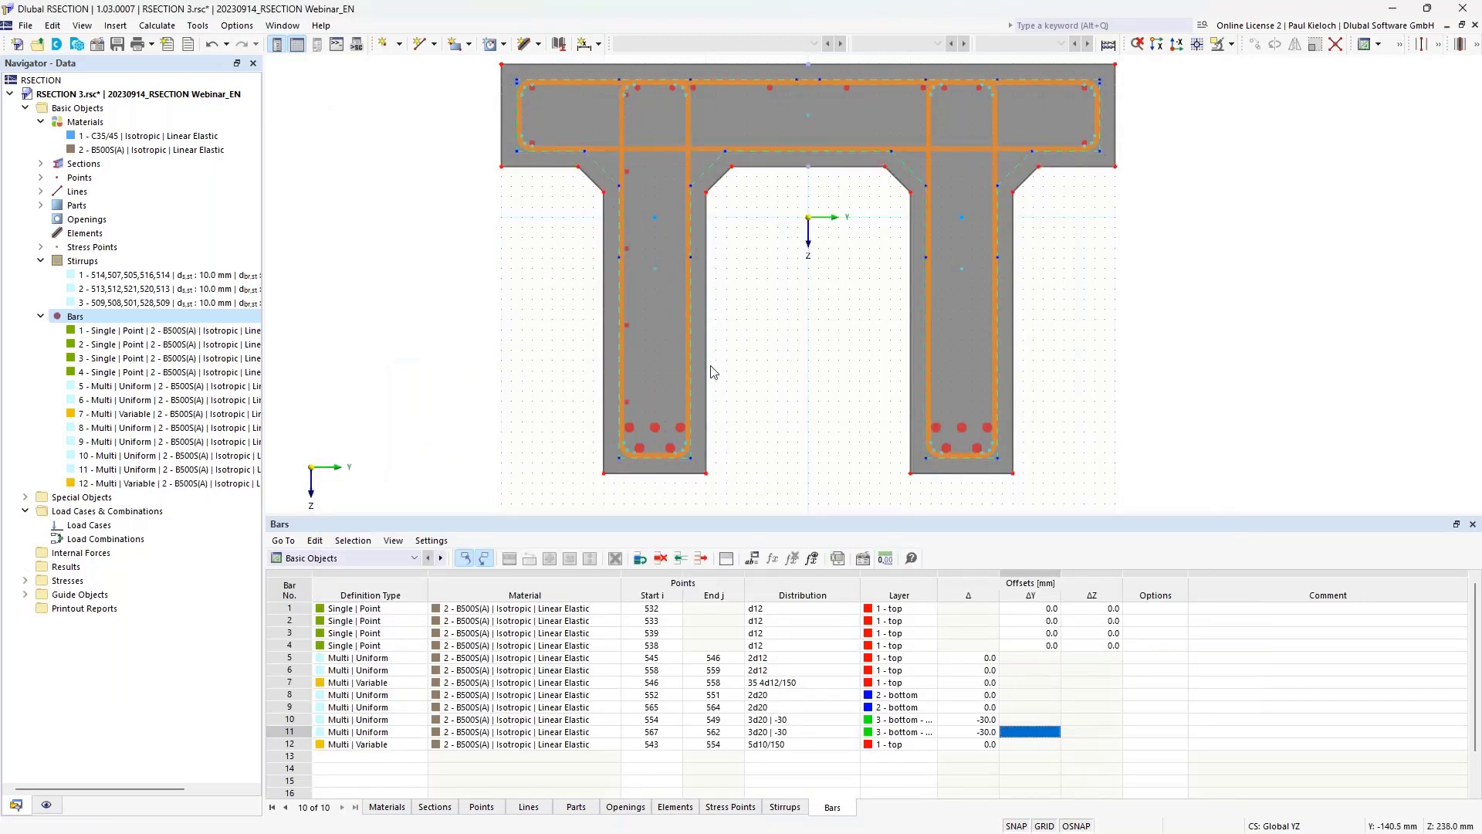
Step: Duplicate the five-bar side row in the Bars table and assign the copy to points 548 and 549 on the left web stirrup's inner leg
left_click(290, 744)
right_click(290, 747)
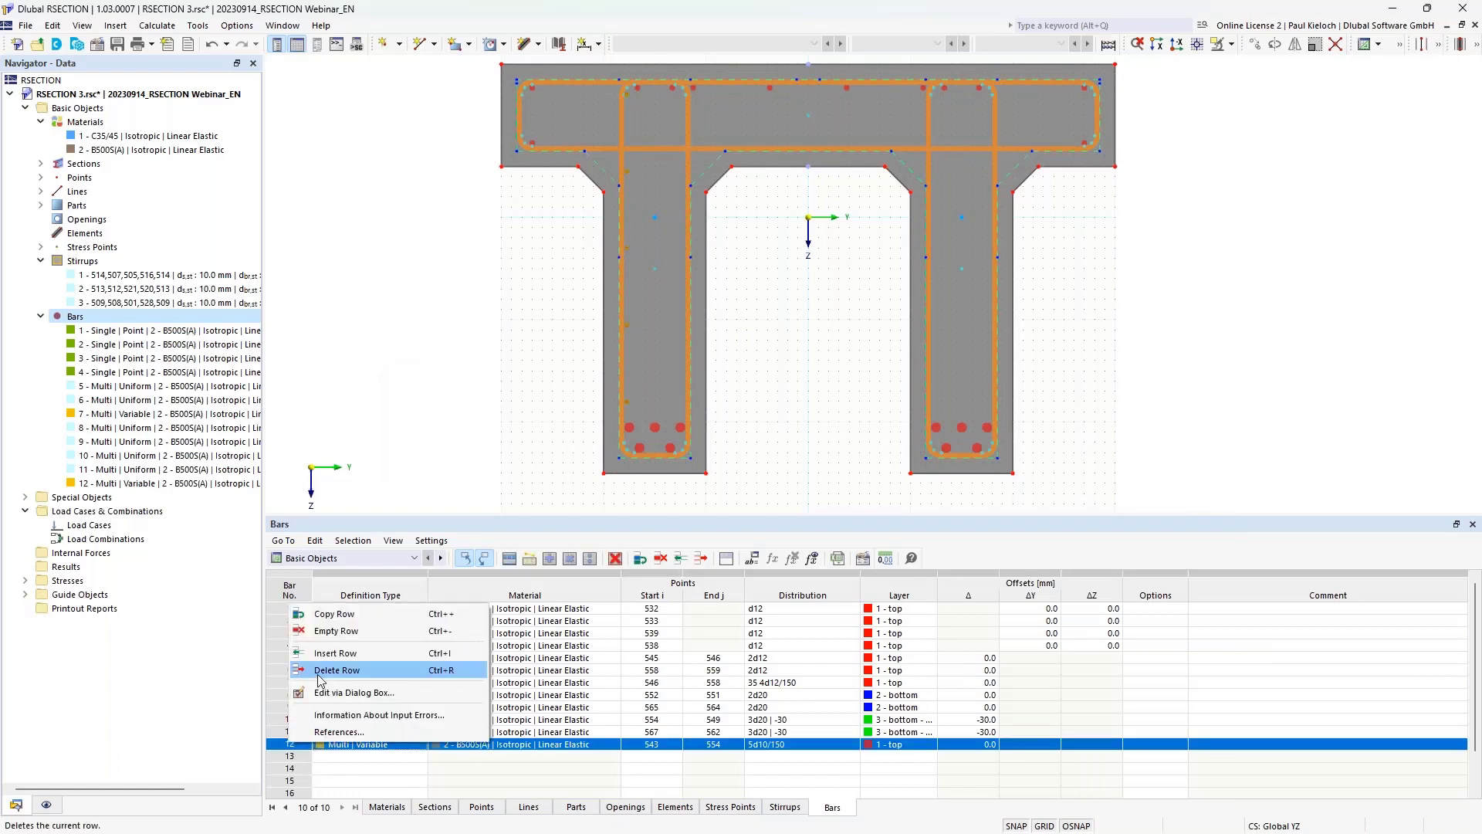
left_click(351, 617)
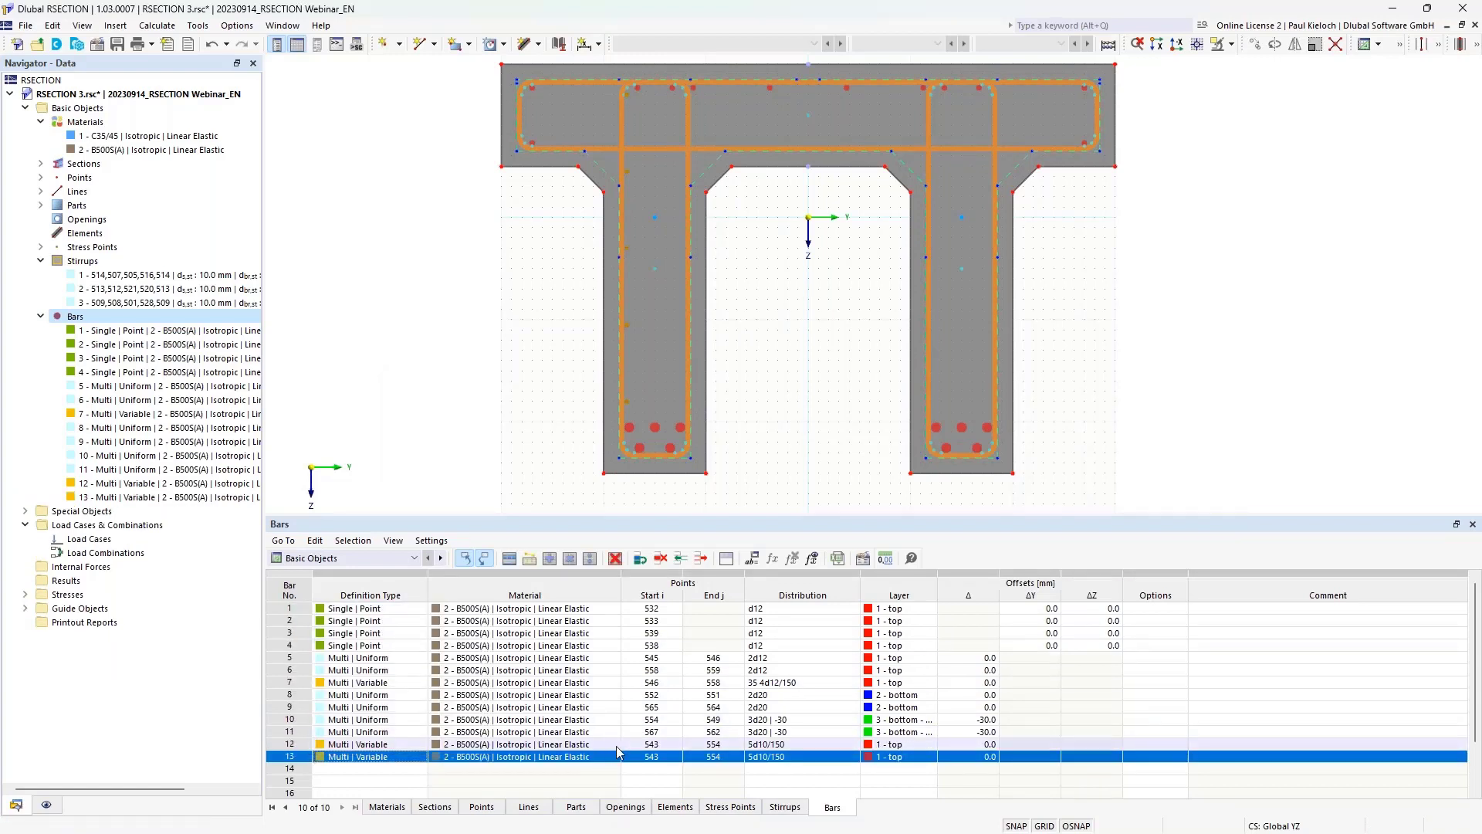
left_click(652, 757)
left_click(675, 756)
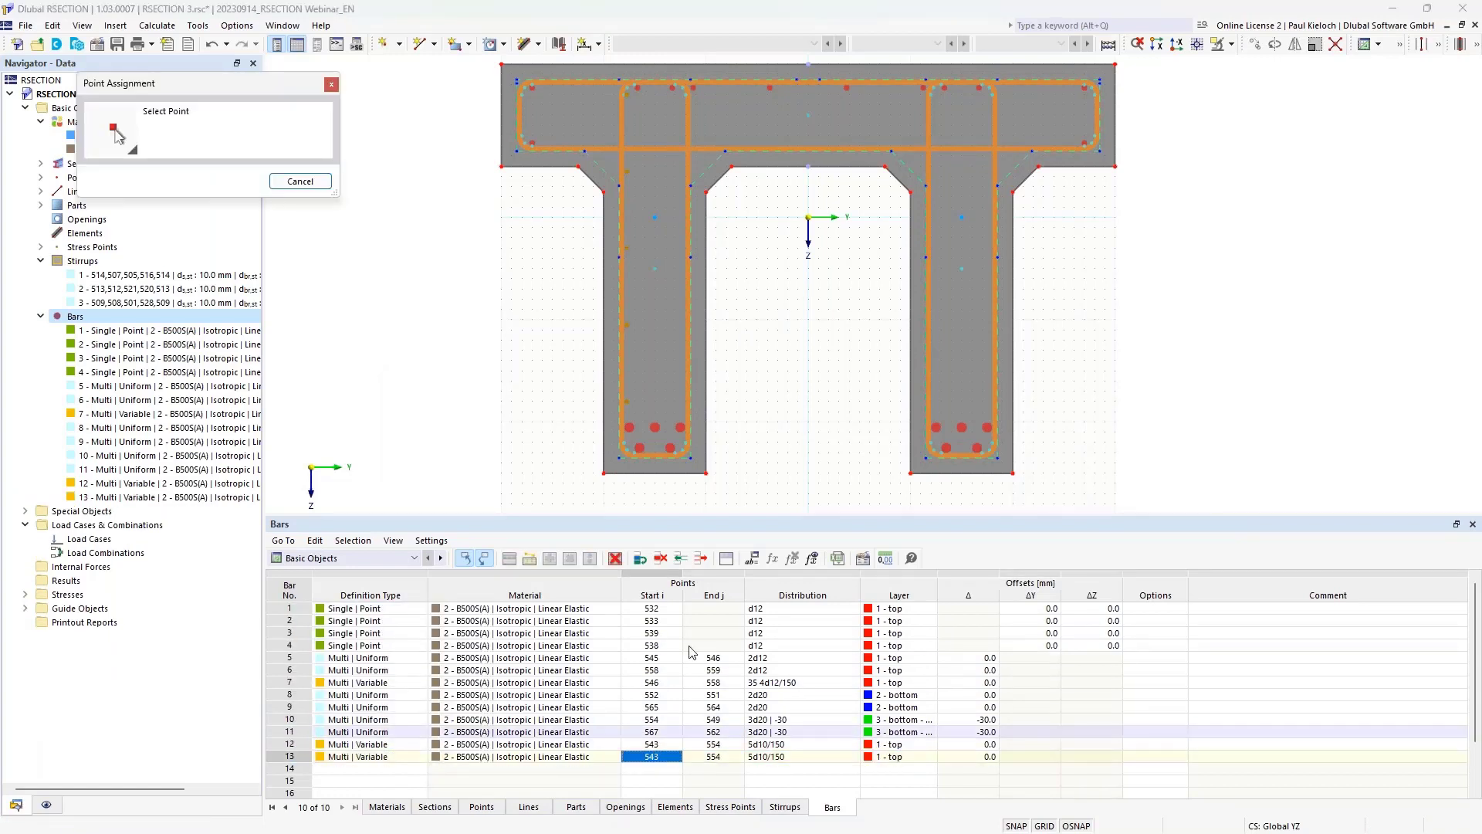
left_click(689, 87)
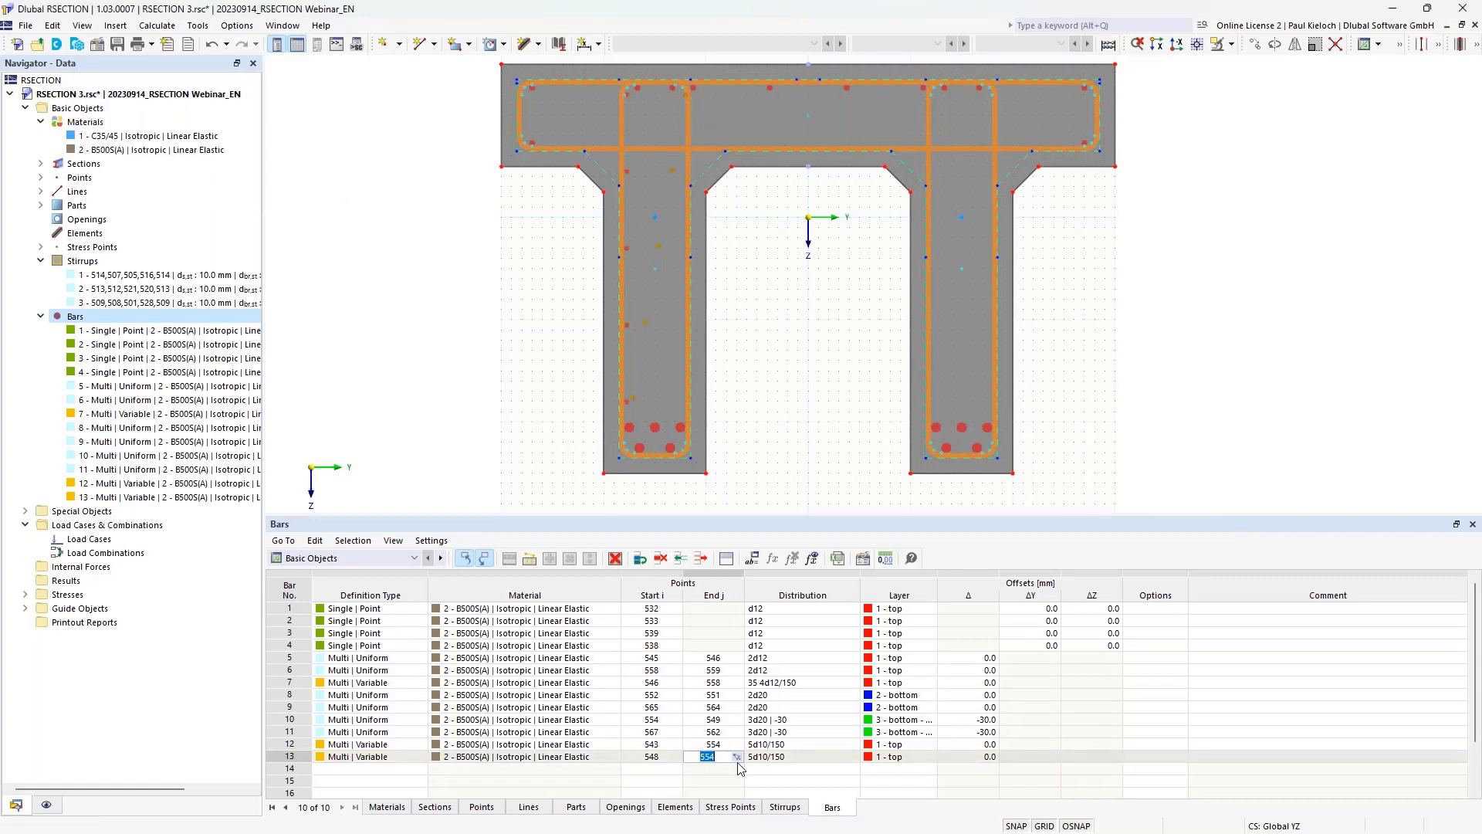
left_click(737, 757)
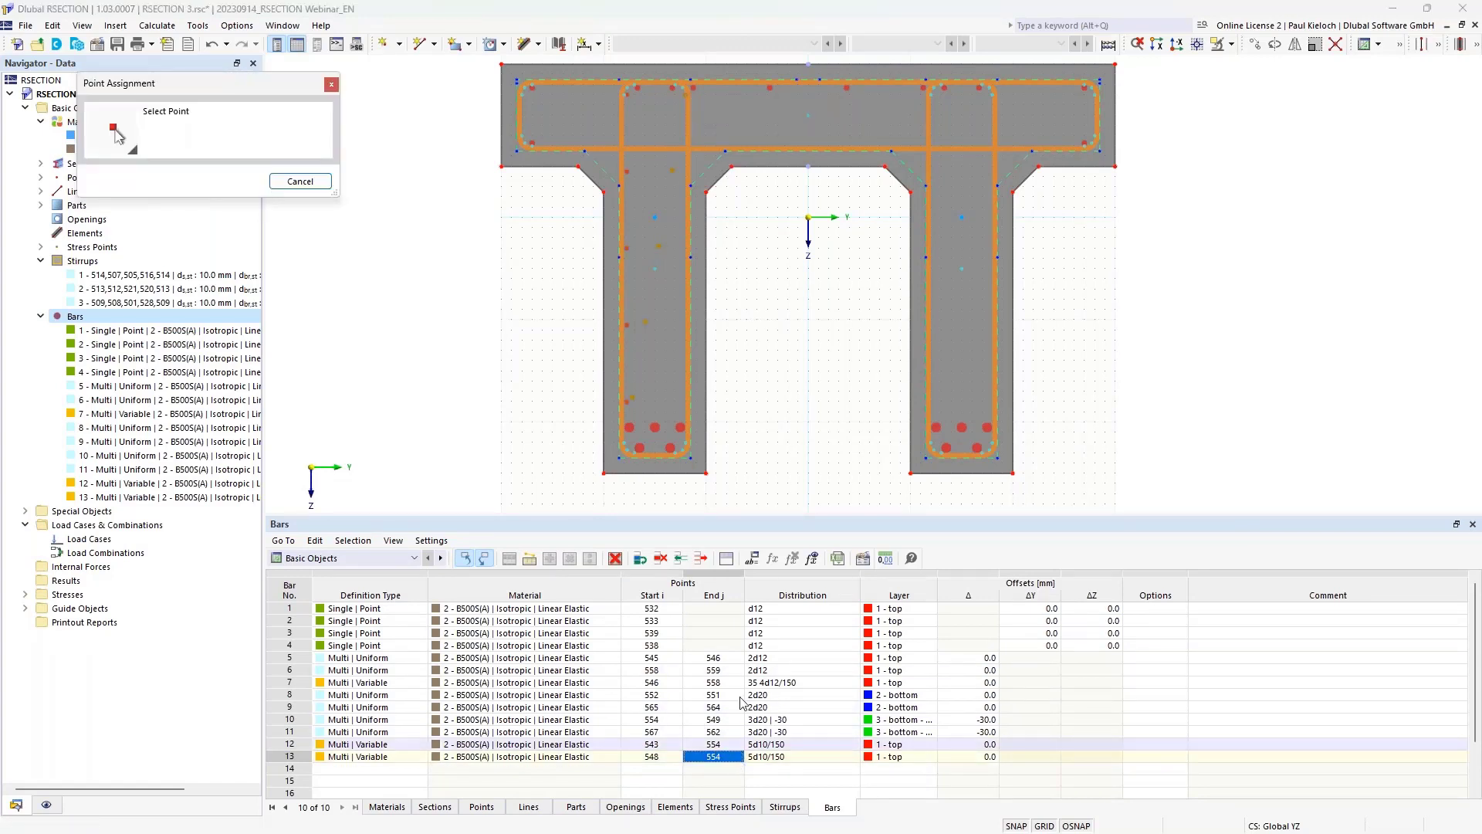
left_click(709, 460)
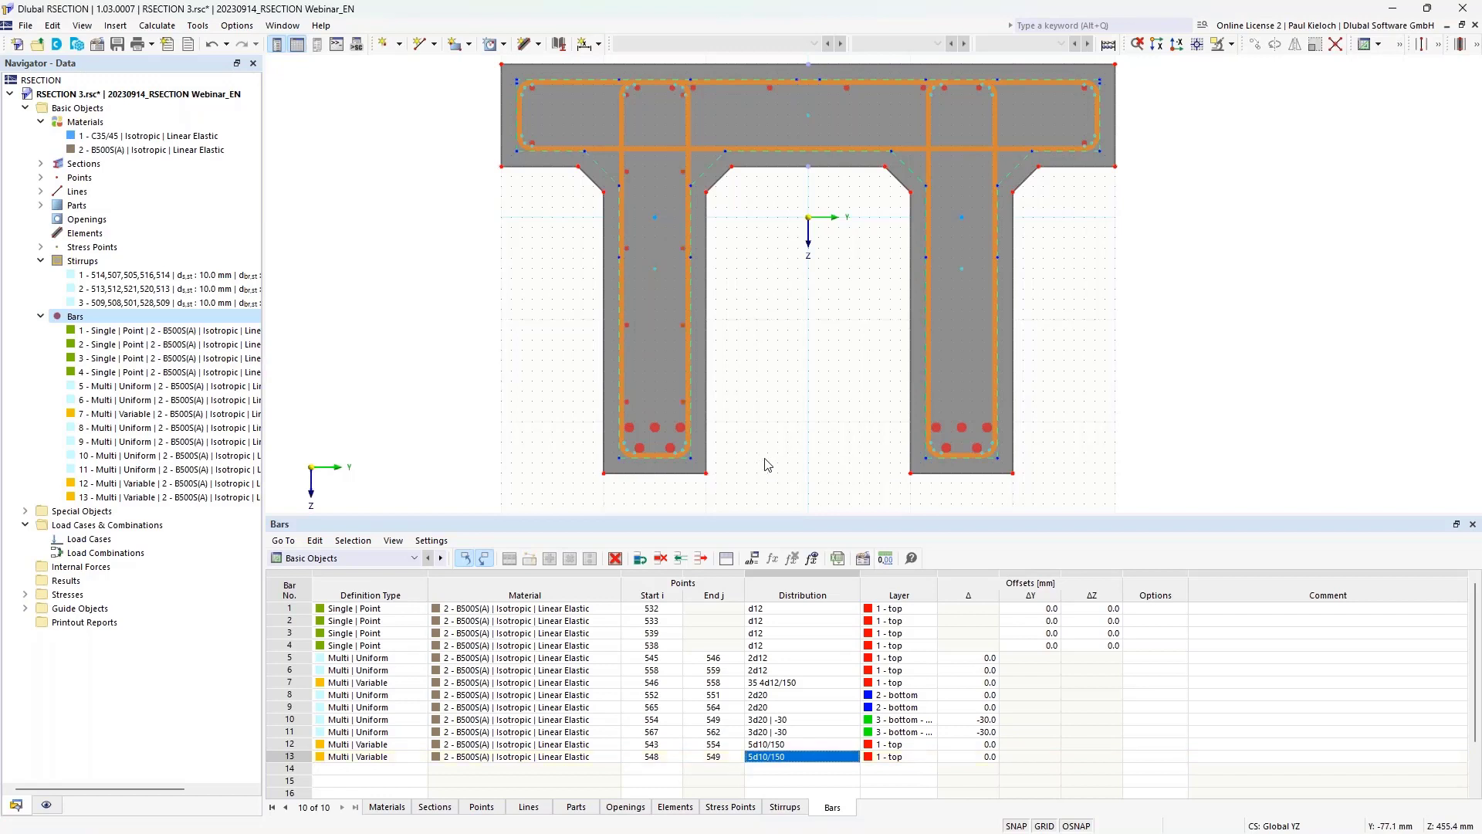
Step: Duplicate the side bar row again and assign the copy to points 556 and 567 on the right web stirrup's inner leg
scroll(340, 718, "down", 1)
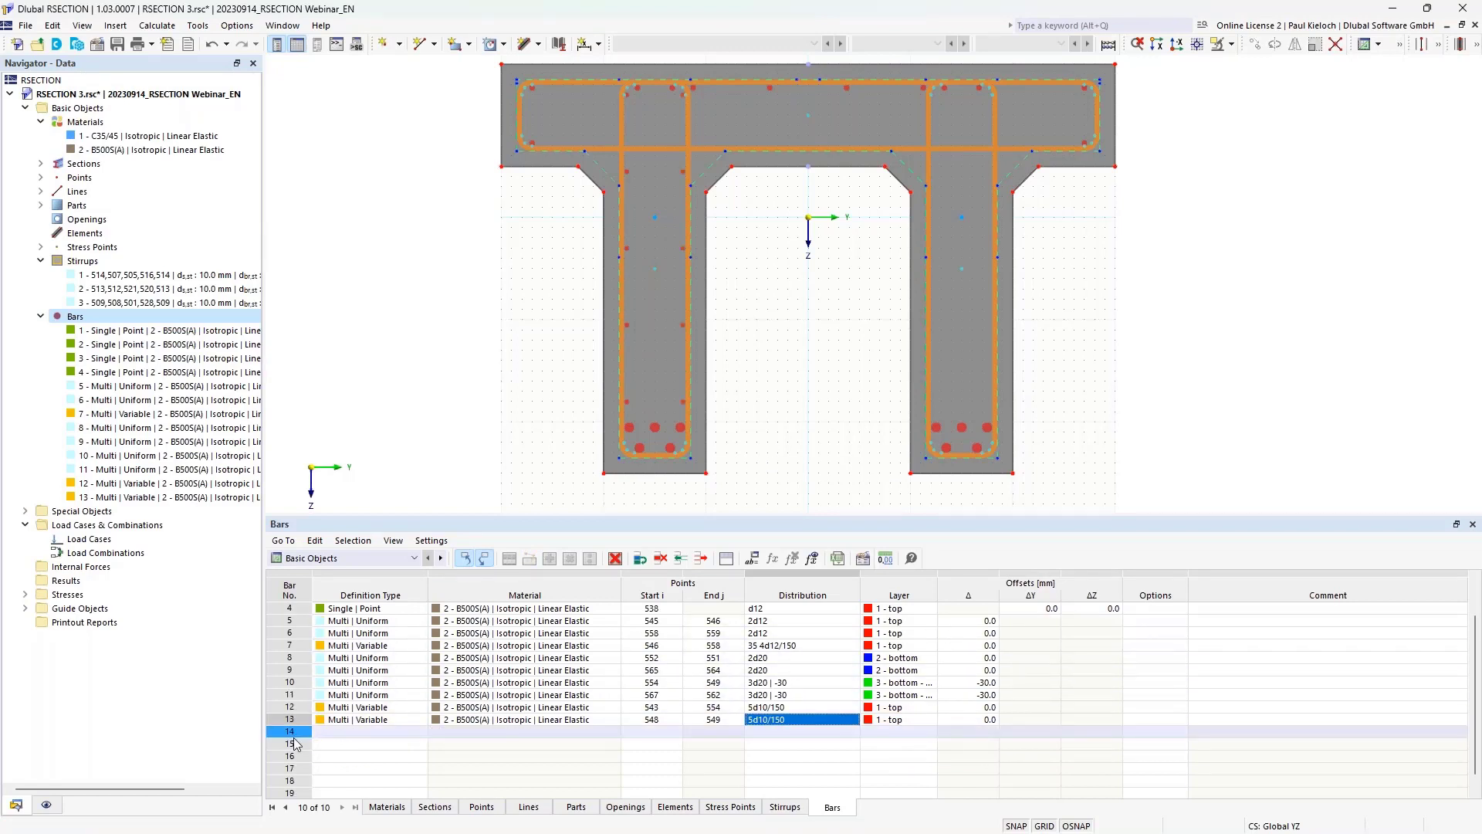
right_click(293, 719)
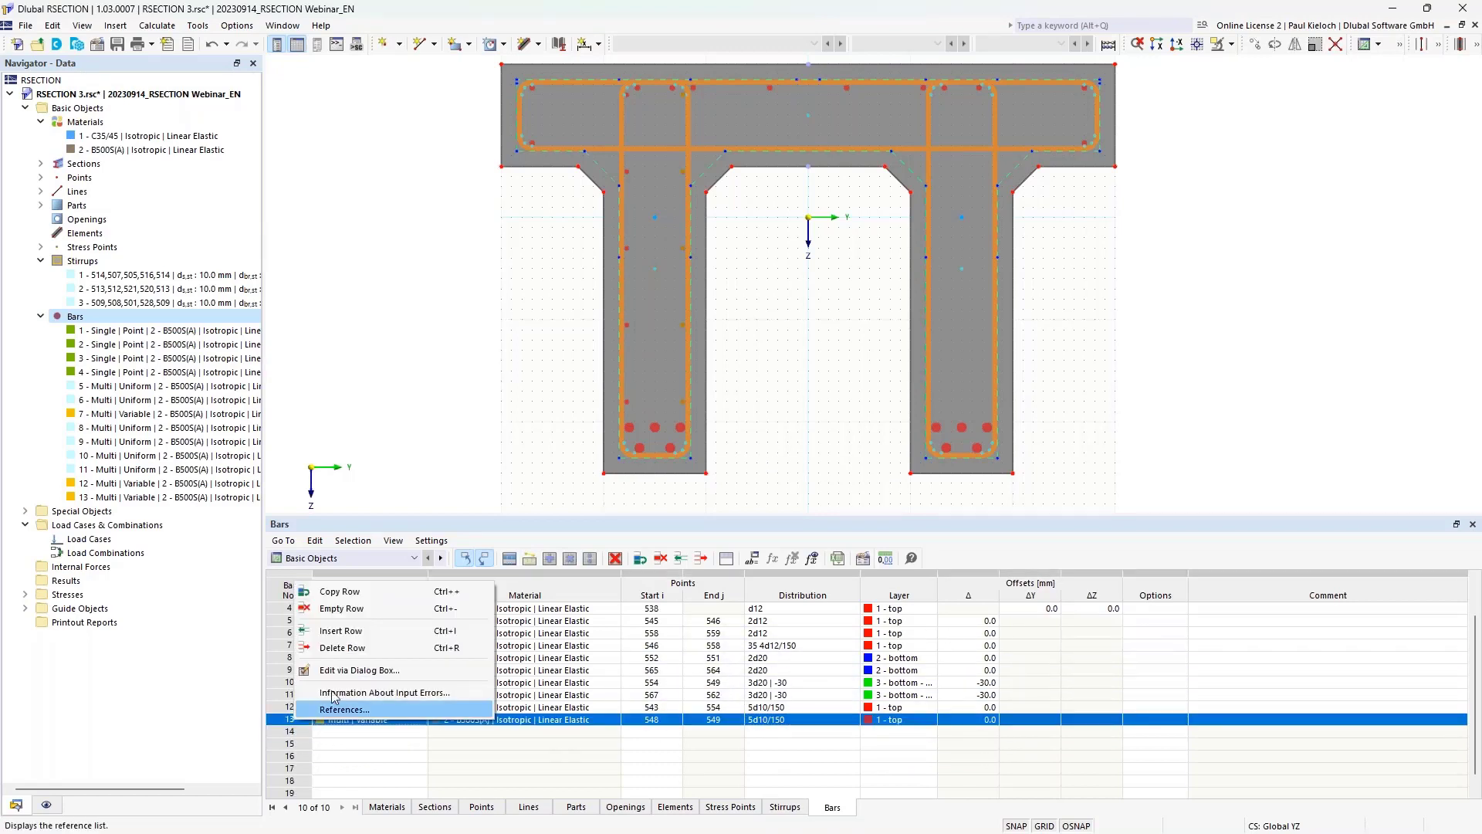
left_click(340, 591)
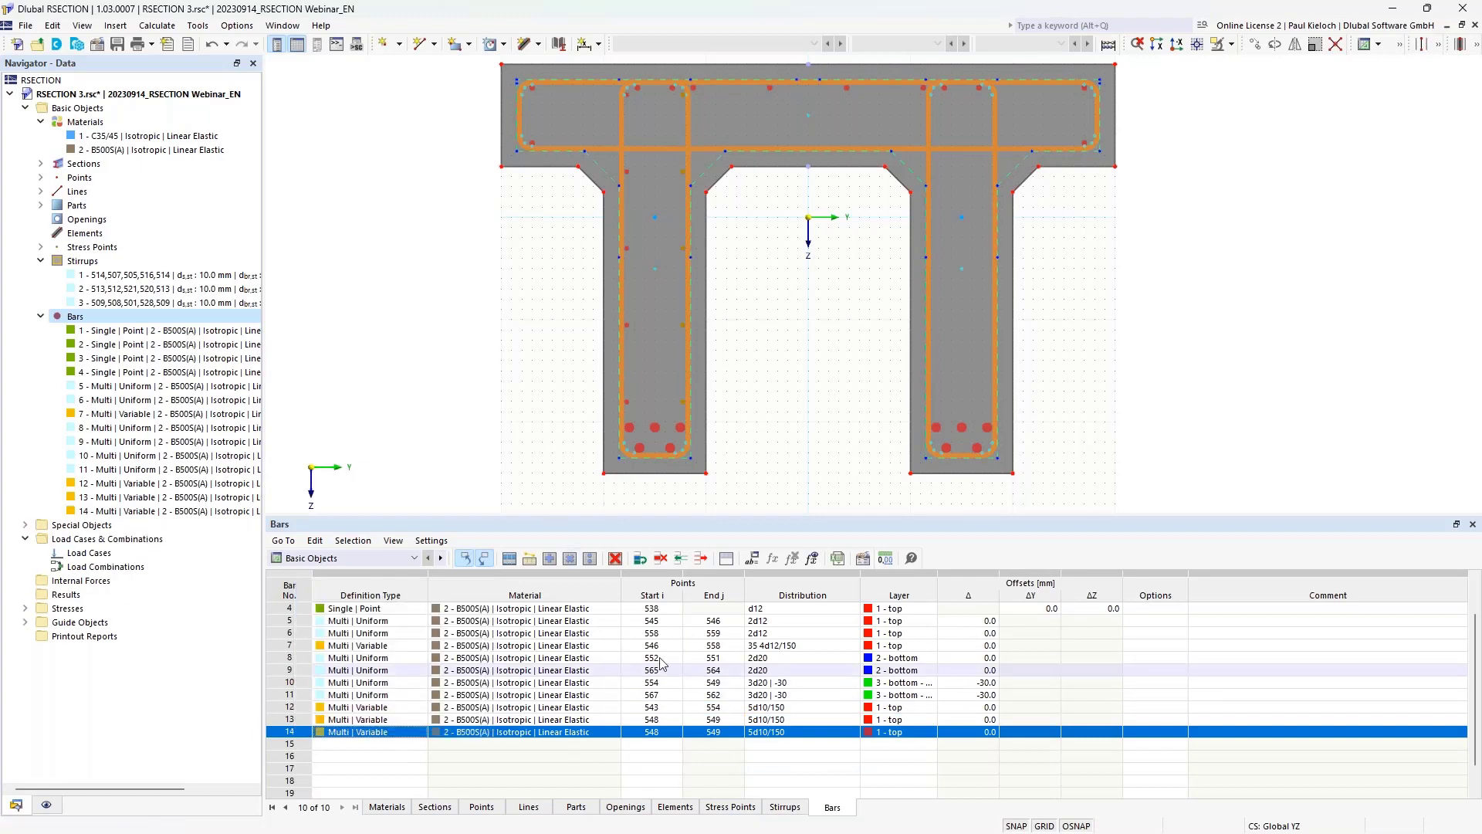
left_click(669, 733)
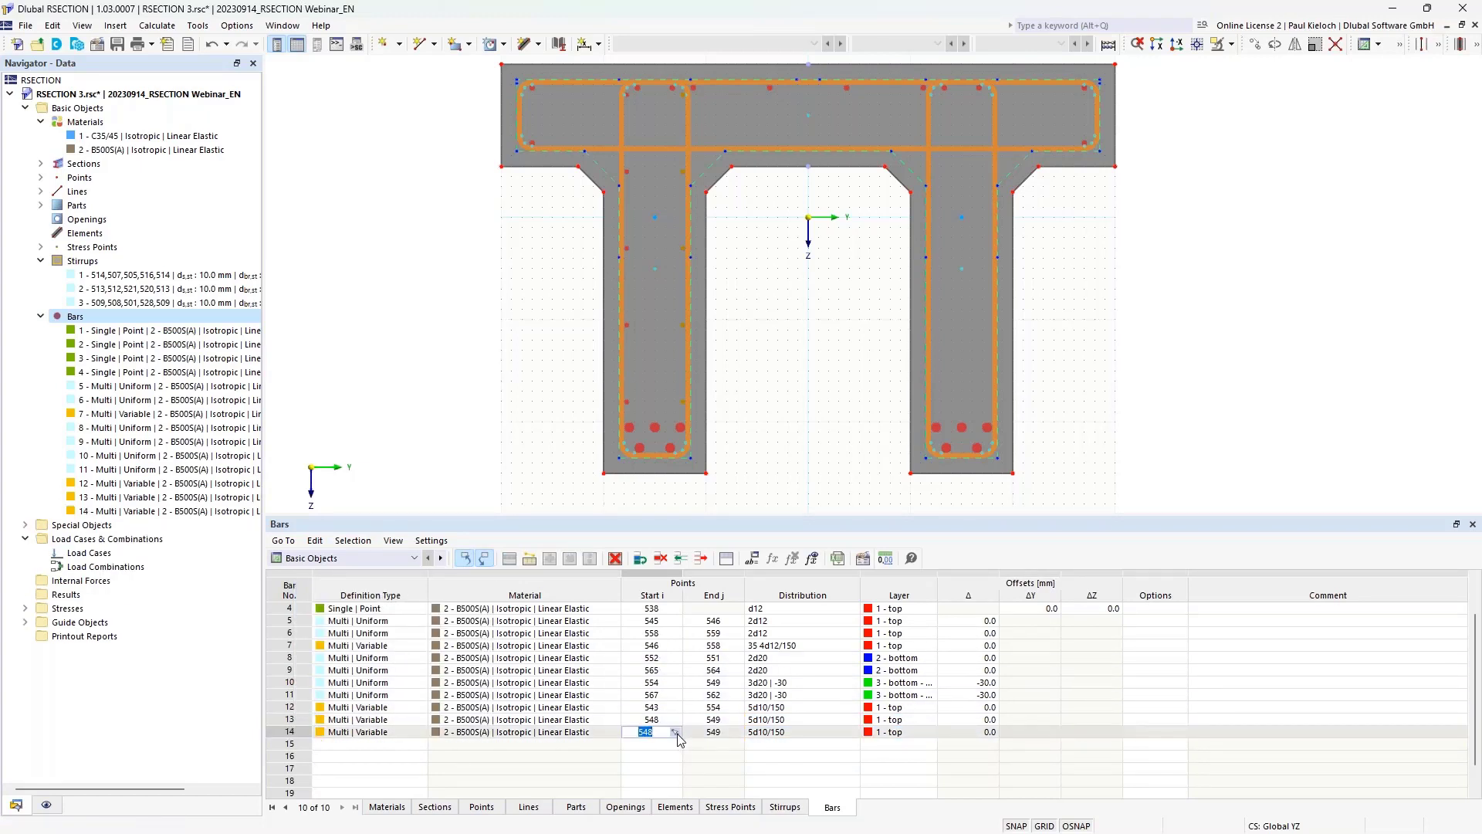
left_click(677, 734)
left_click(931, 96)
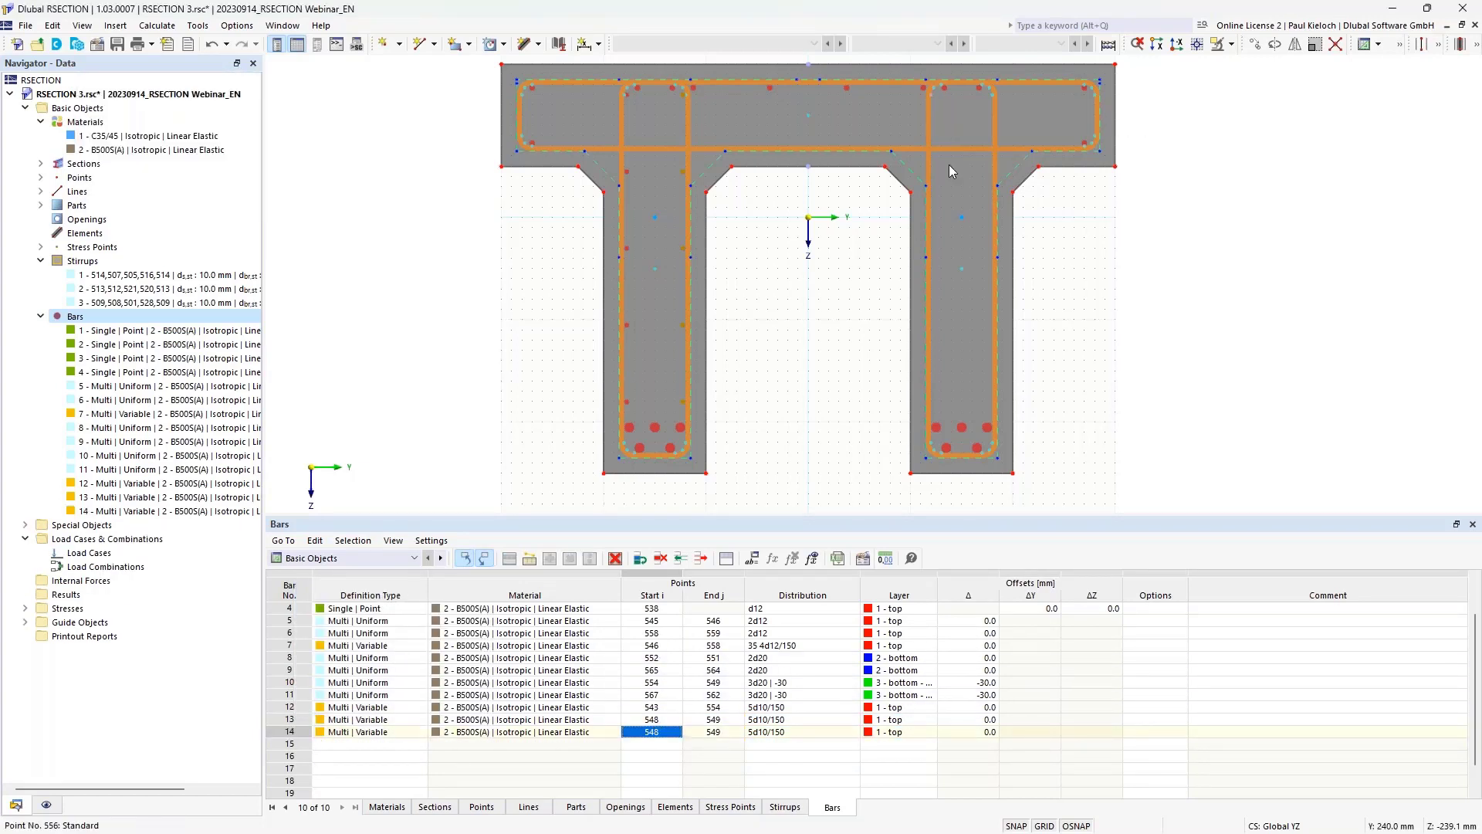
key("Tab")
left_click(741, 734)
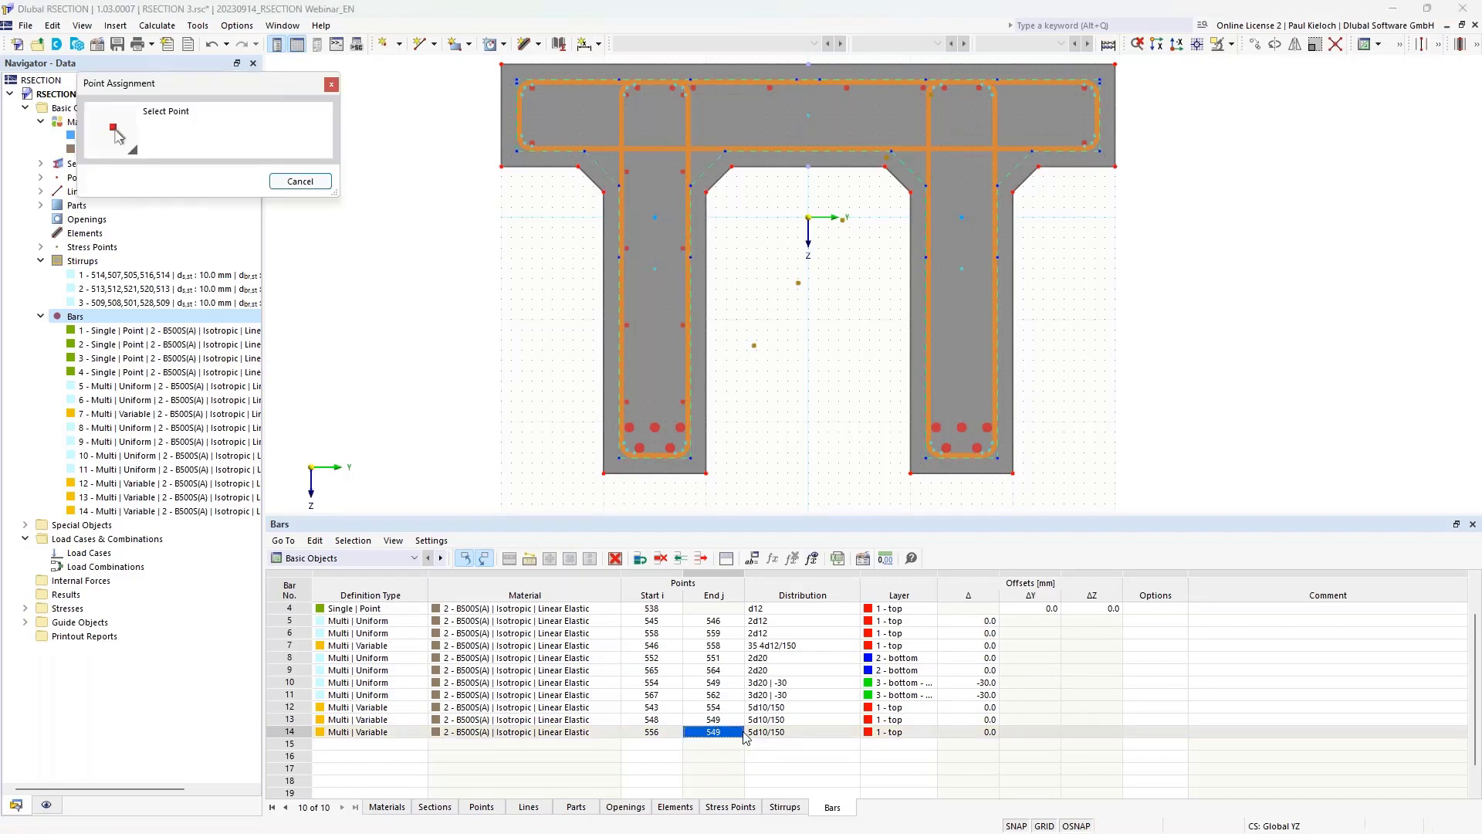
left_click(931, 456)
key("Tab")
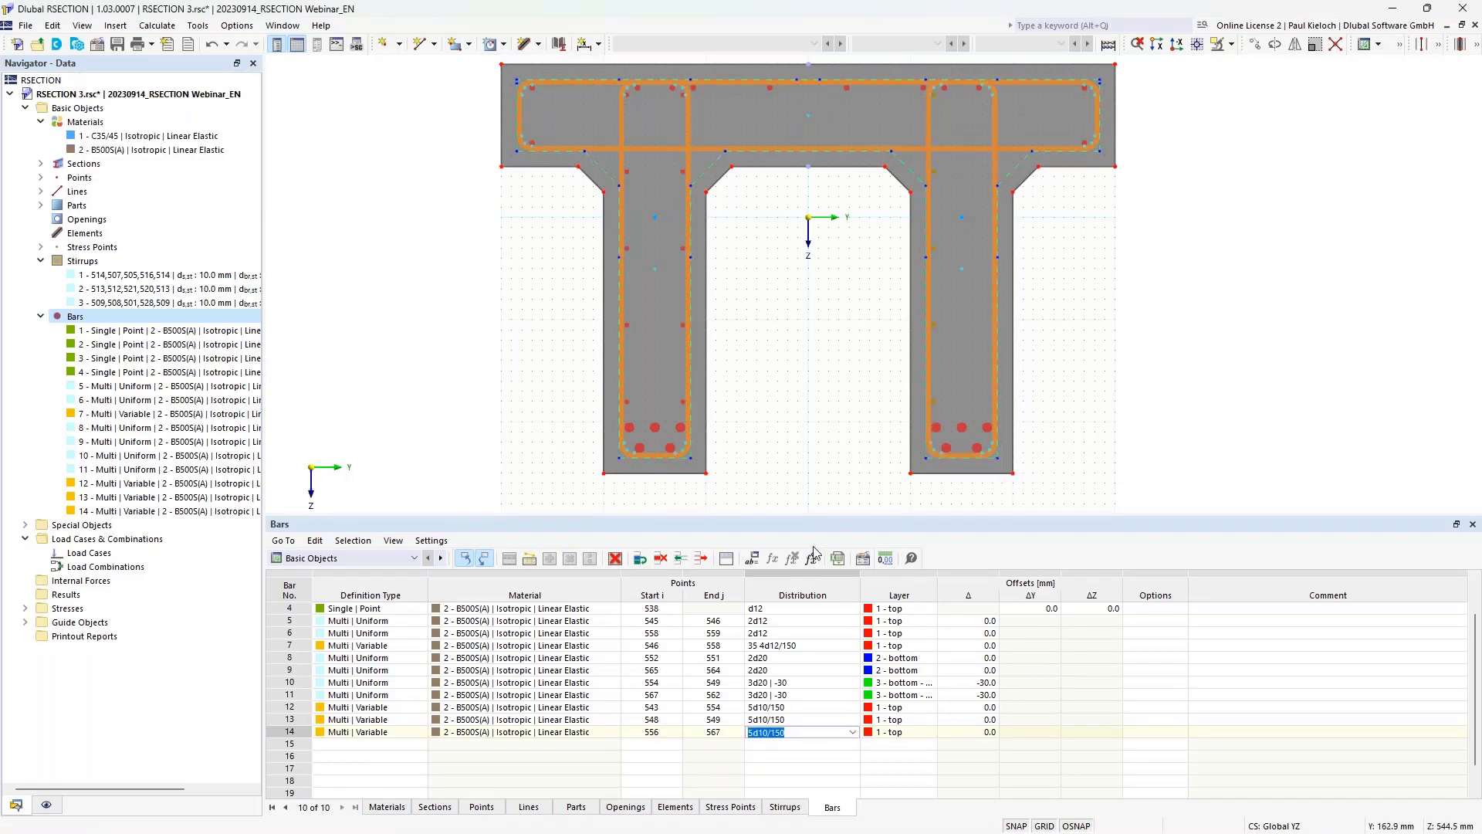
Step: Duplicate the side bar row once more and assign the copy to points 561 and 562 on the right web stirrup's outer leg
left_click(306, 733)
right_click(305, 734)
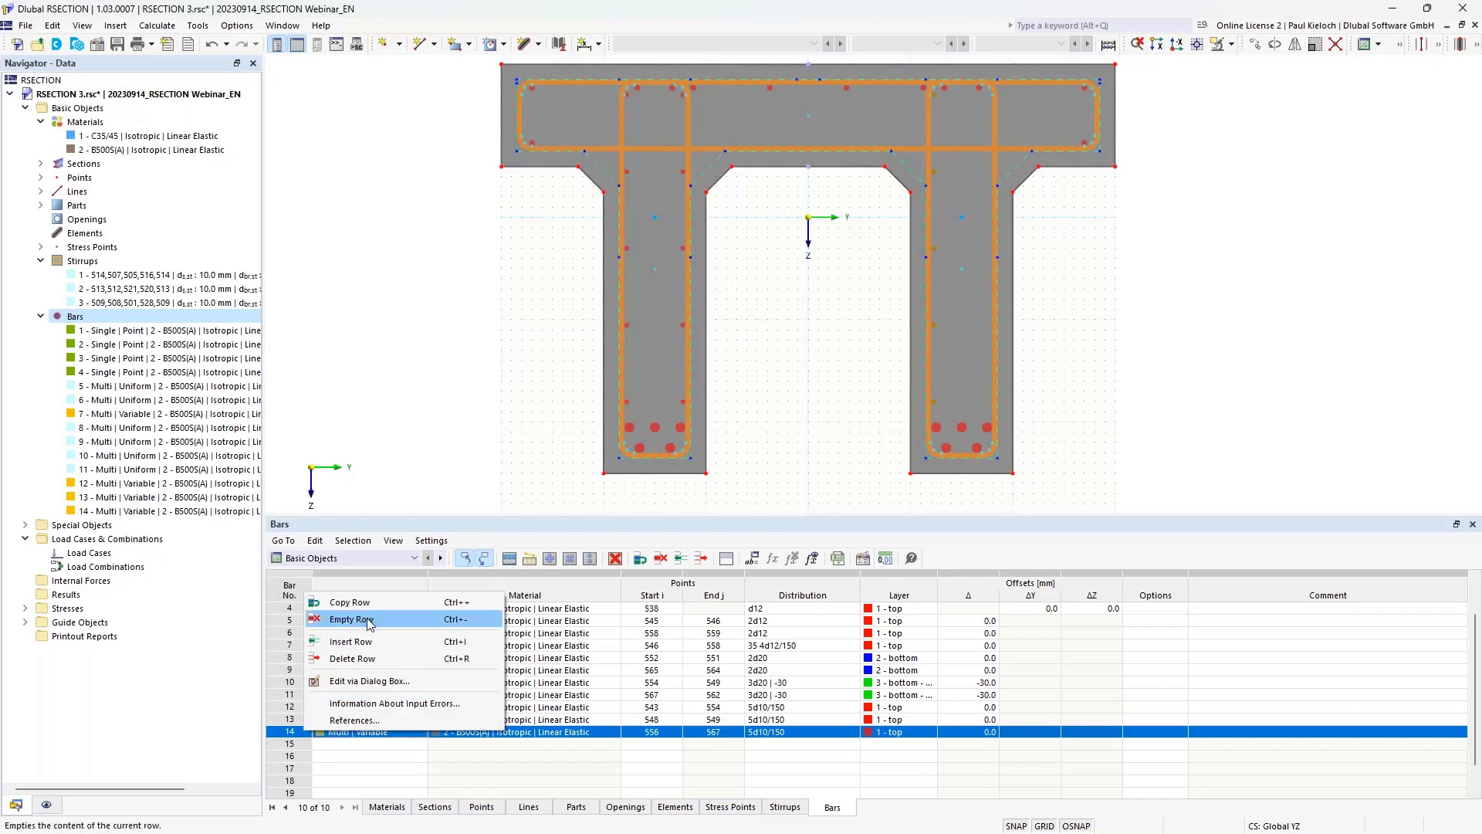
left_click(349, 602)
left_click(668, 743)
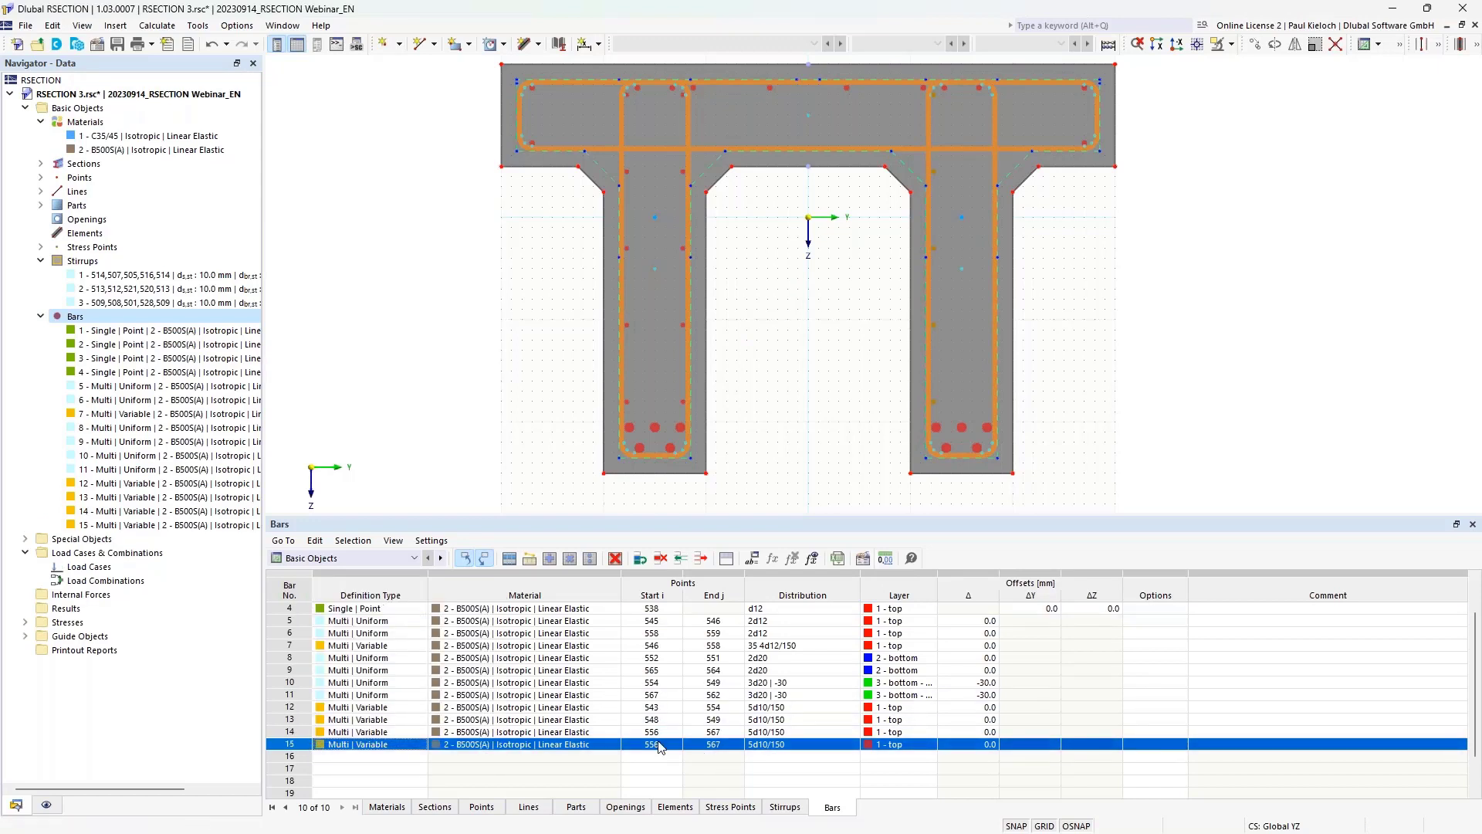
left_click(676, 744)
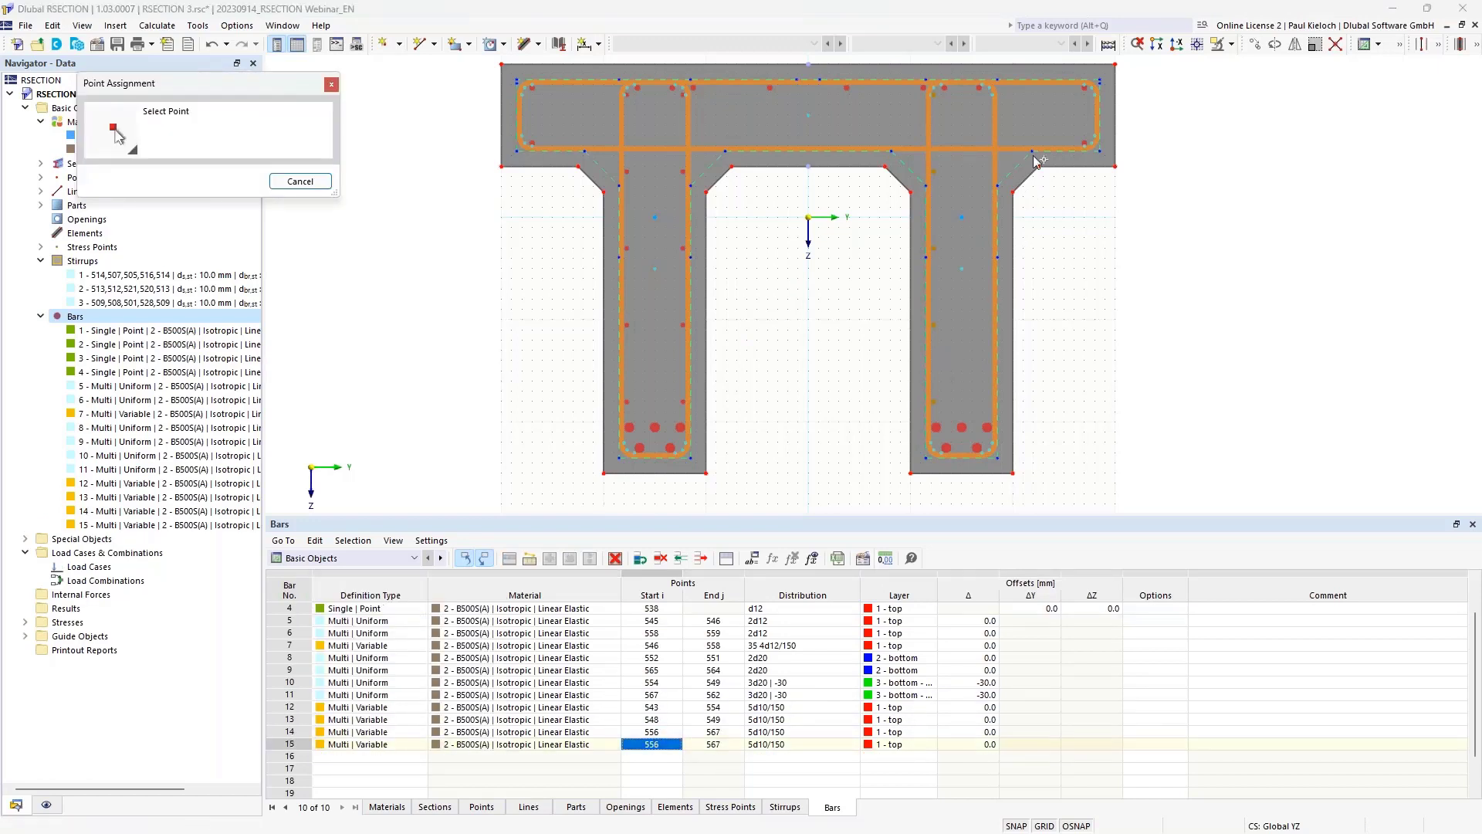
left_click(994, 87)
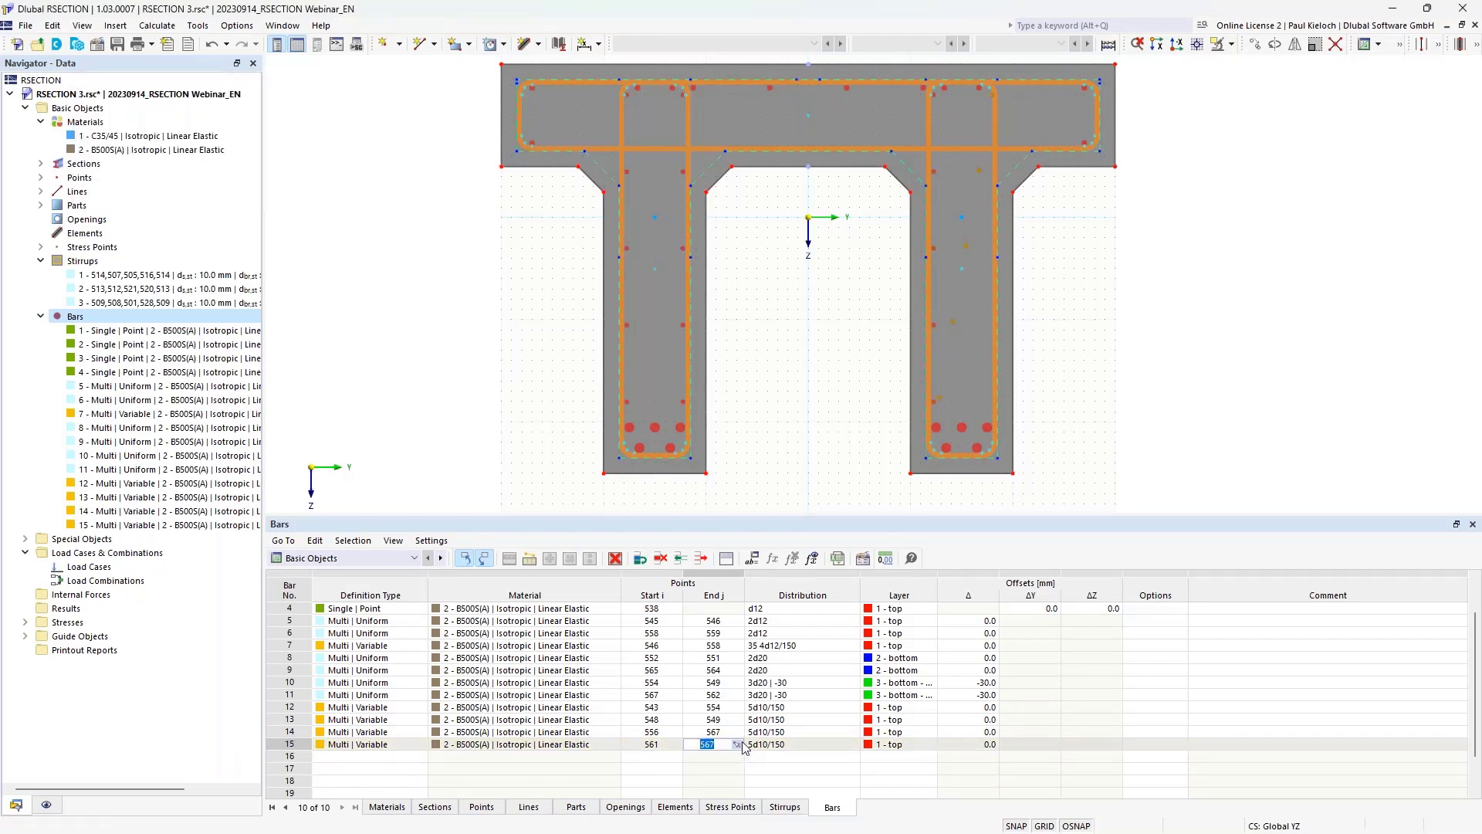
left_click(995, 457)
Step: Assign all four 5d10/150 side bar rows to the layer "on sides" in the Bars table
left_click(899, 707)
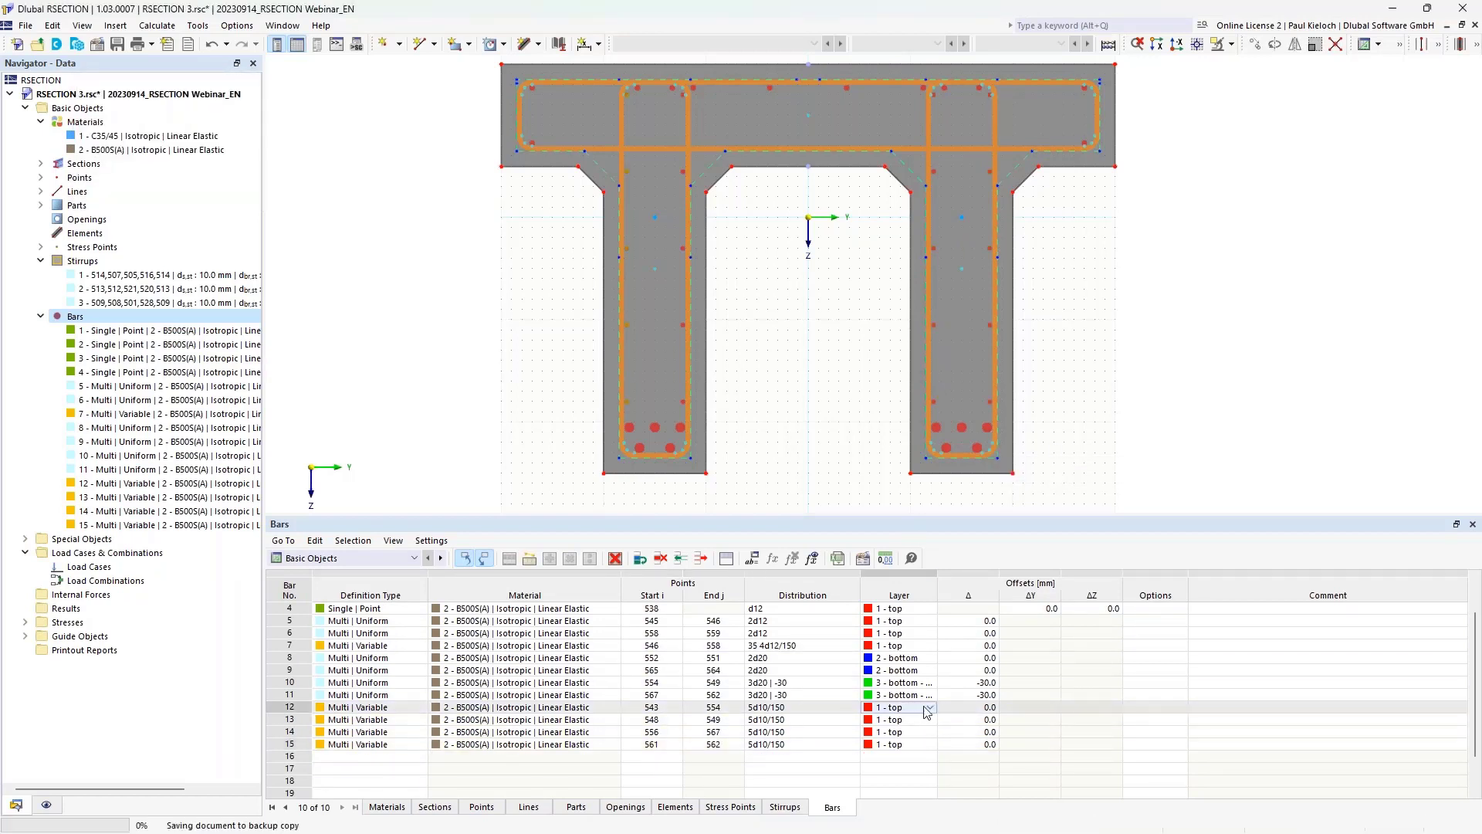
left_click(929, 707)
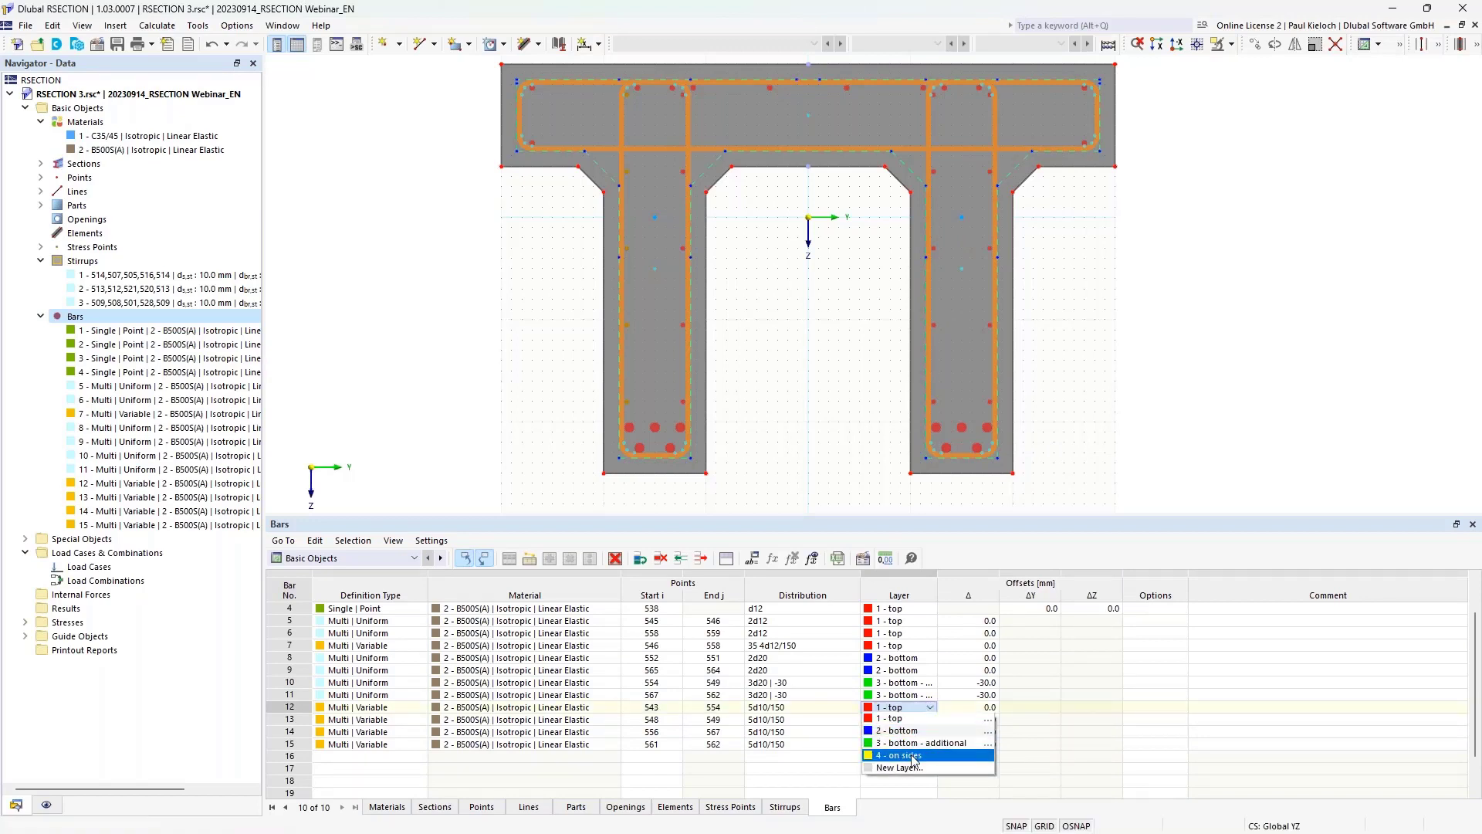
left_click(913, 756)
left_click(899, 720)
left_click(929, 719)
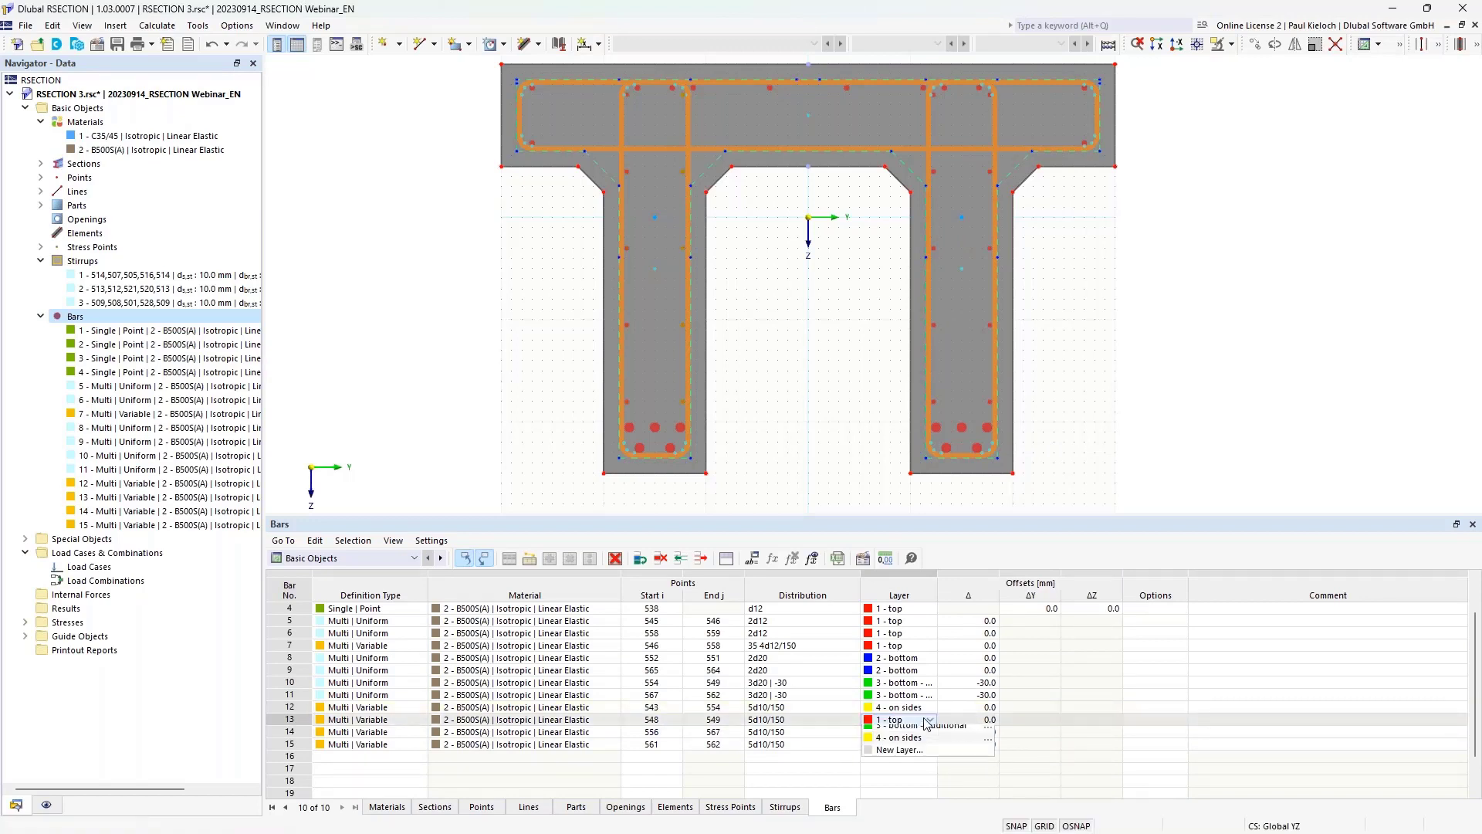
left_click(913, 769)
left_click(924, 732)
left_click(929, 732)
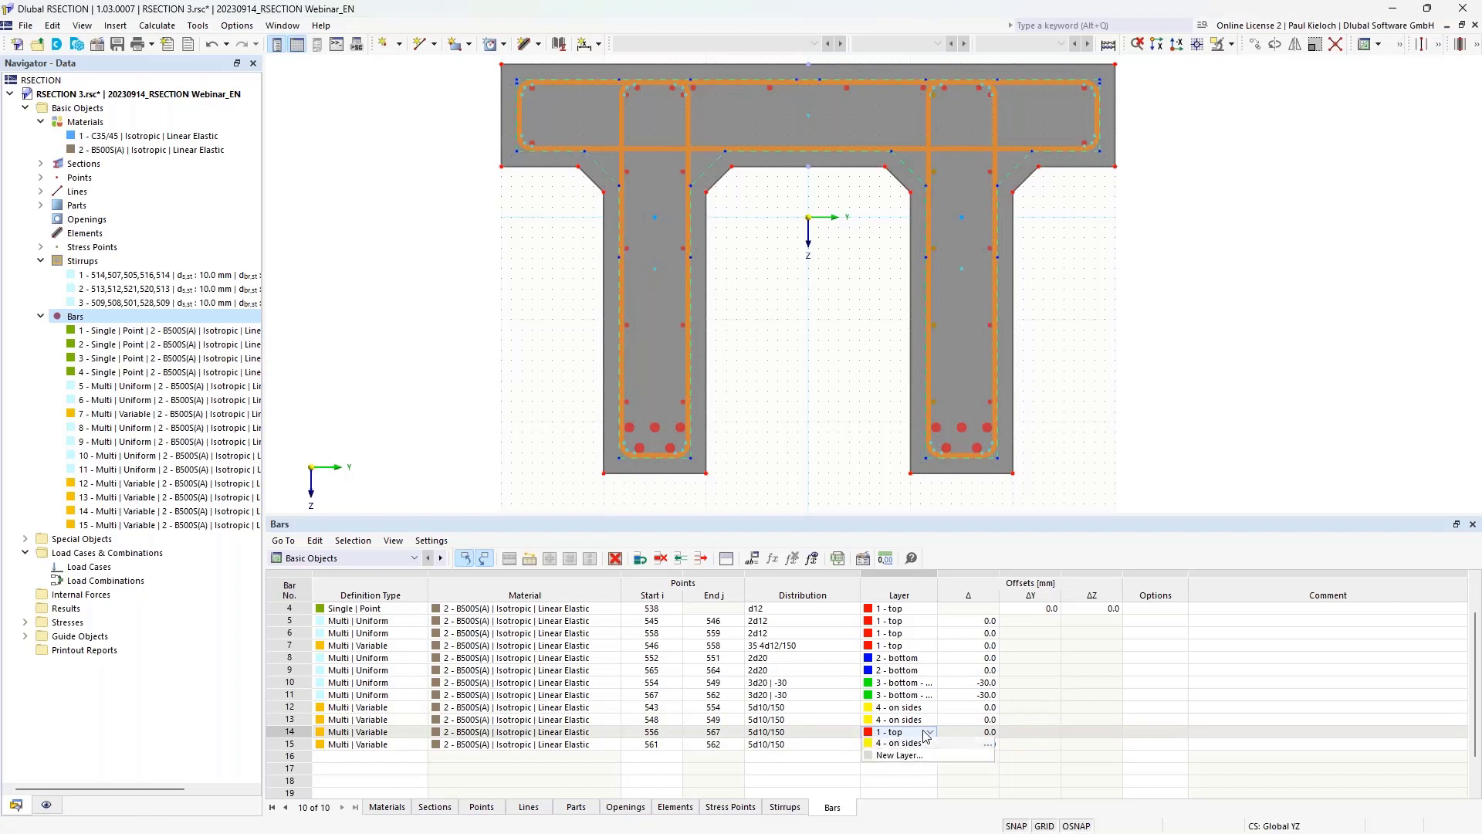
left_click(906, 778)
left_click(899, 744)
left_click(929, 744)
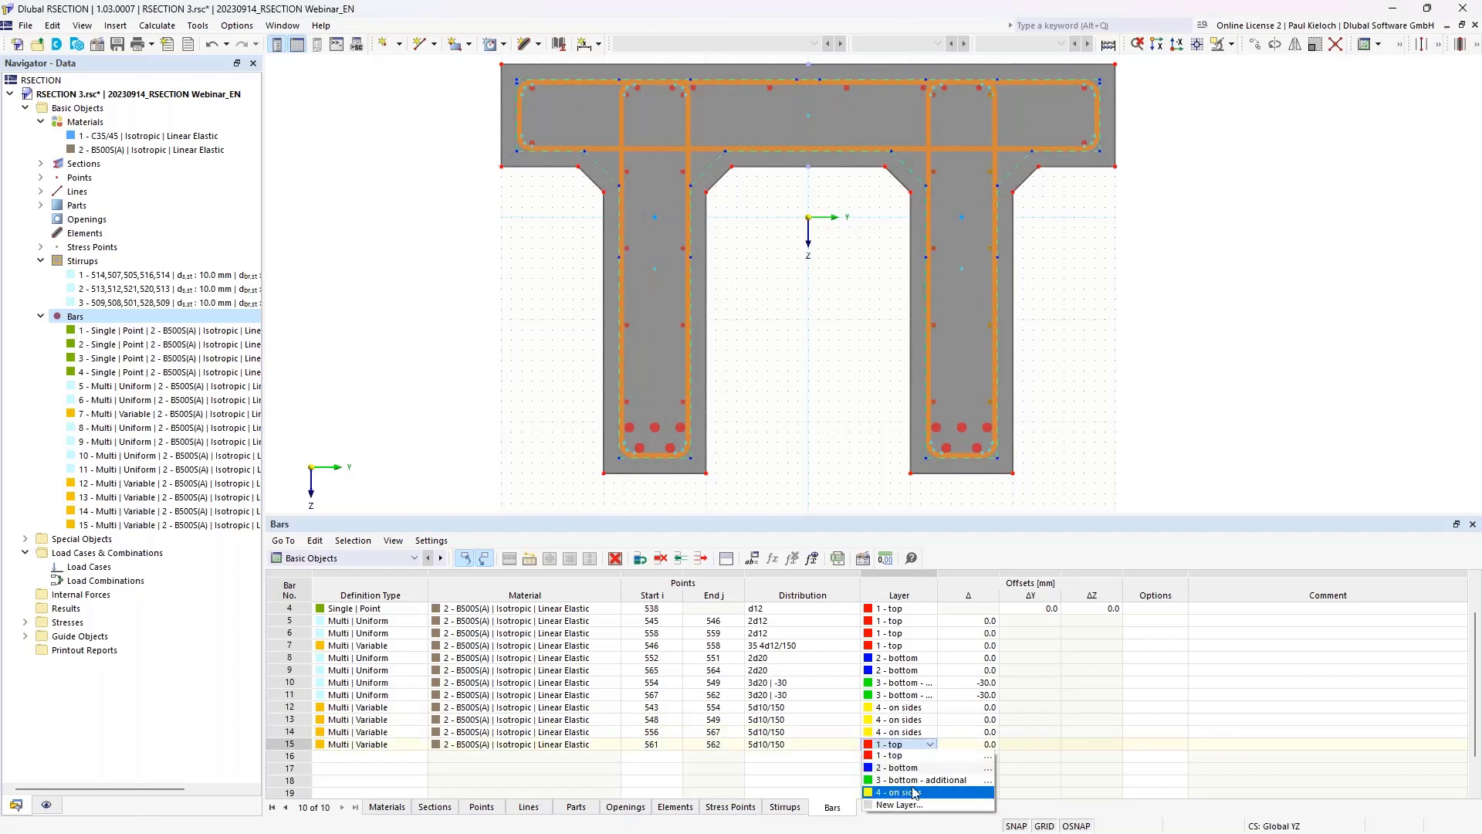
left_click(913, 792)
left_click(968, 731)
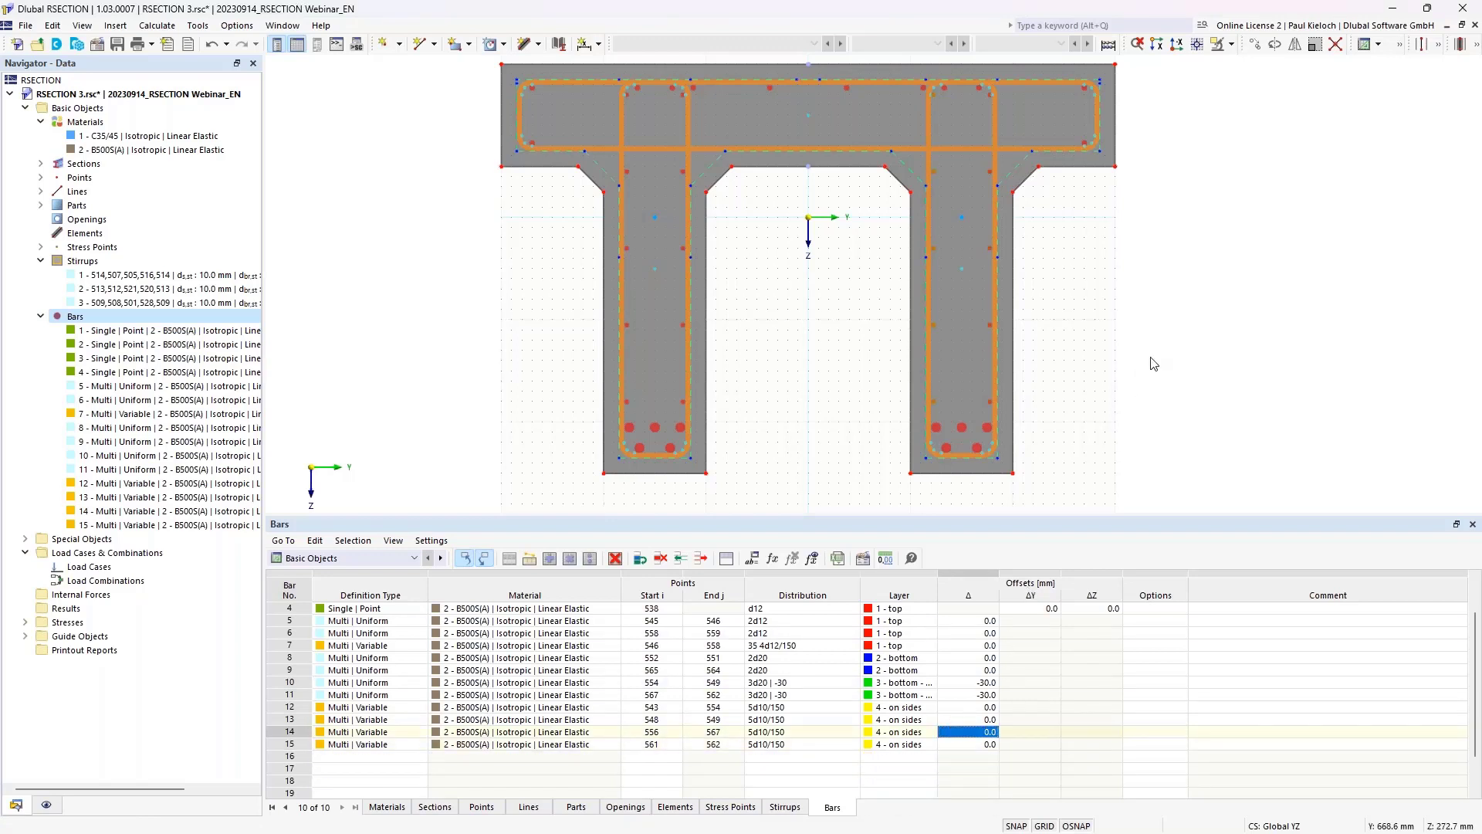
Step: Enlarge the Bars table to fit all bar rows and save the double T-section file
middle_click_drag(1144, 367, 1105, 407)
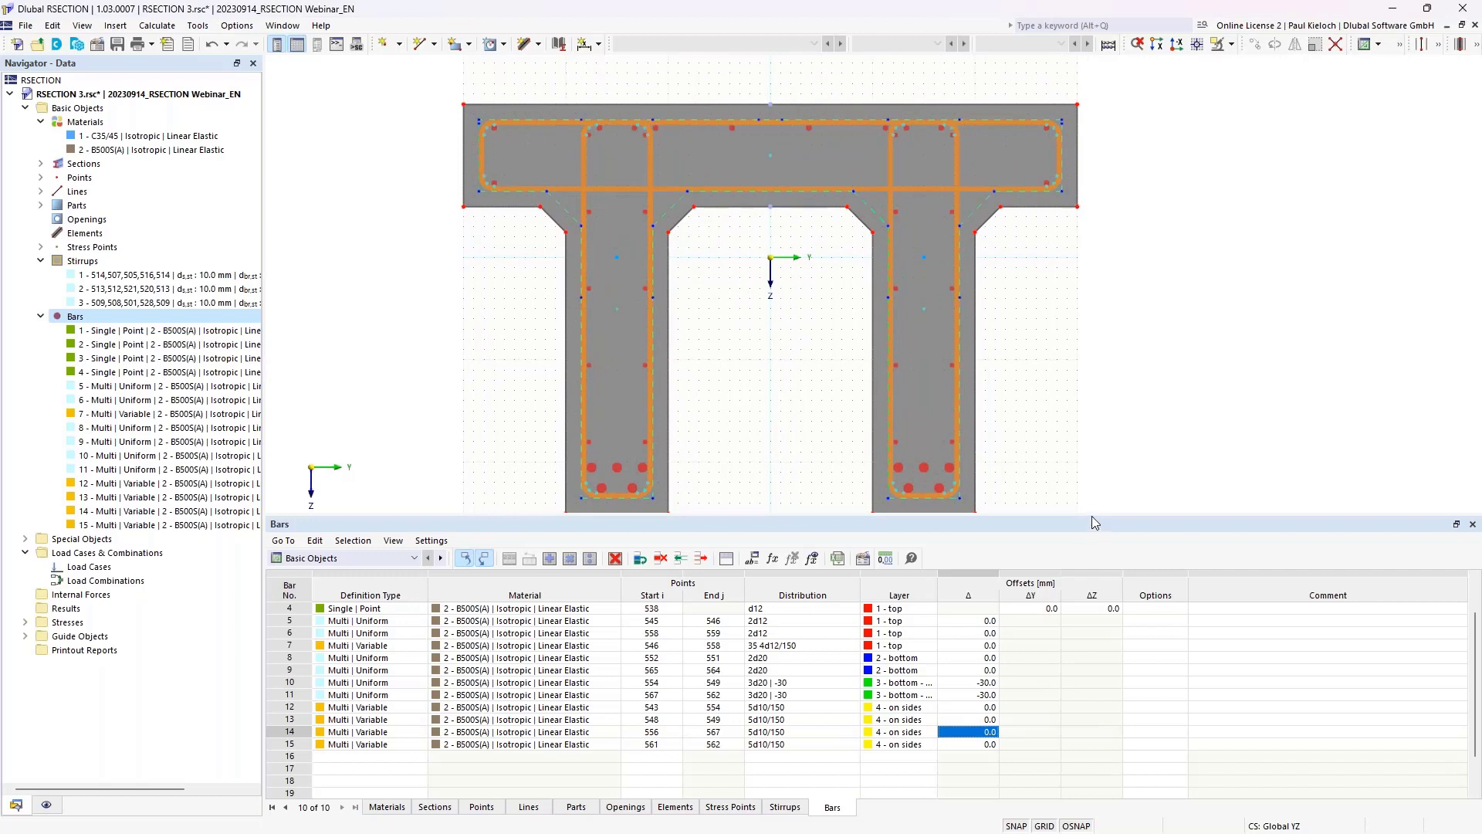
left_click_drag(1089, 516, 1090, 472)
scroll(1062, 571, "up", 1)
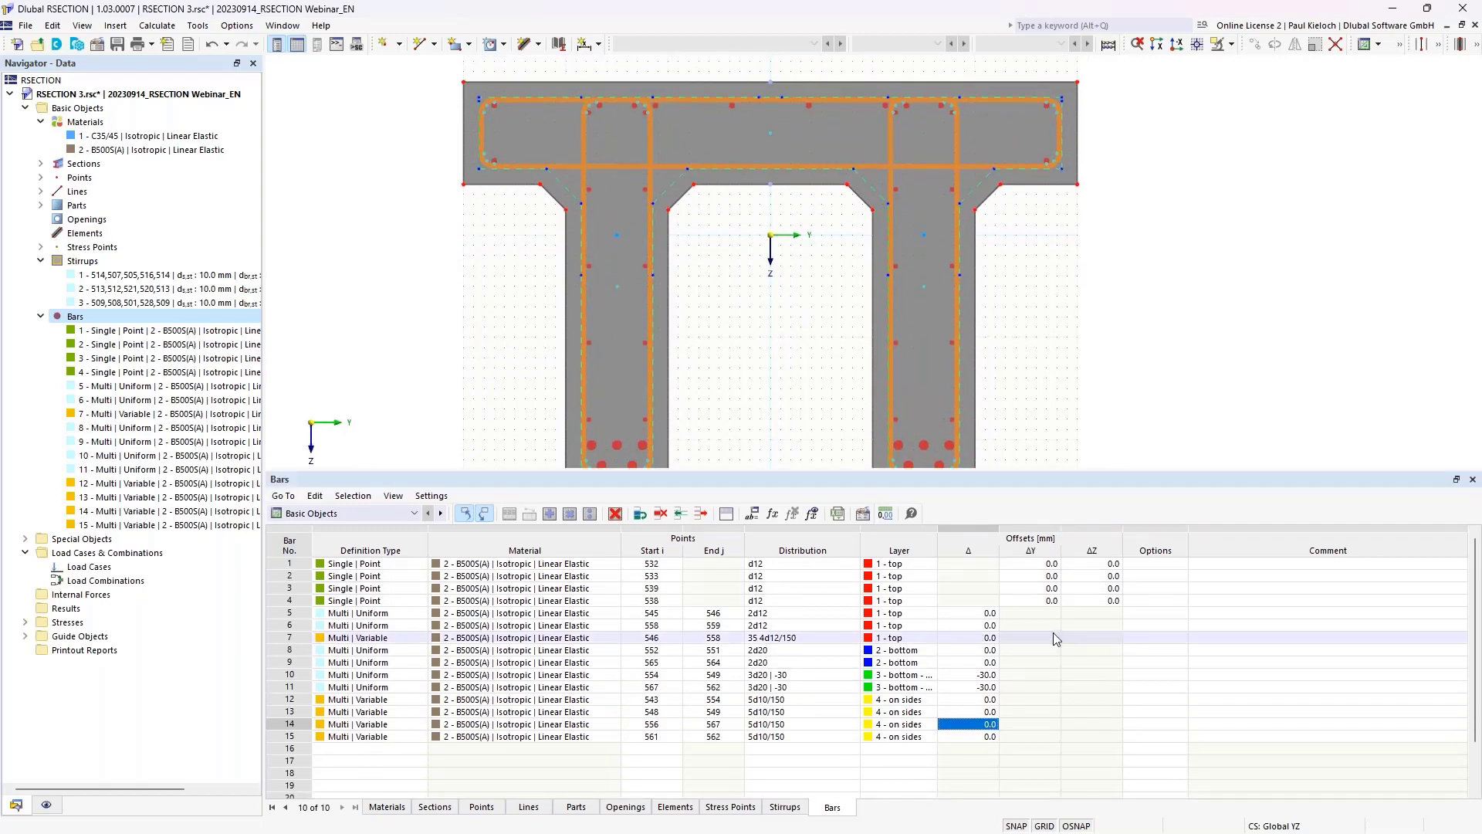
middle_click_drag(1166, 334, 1166, 313)
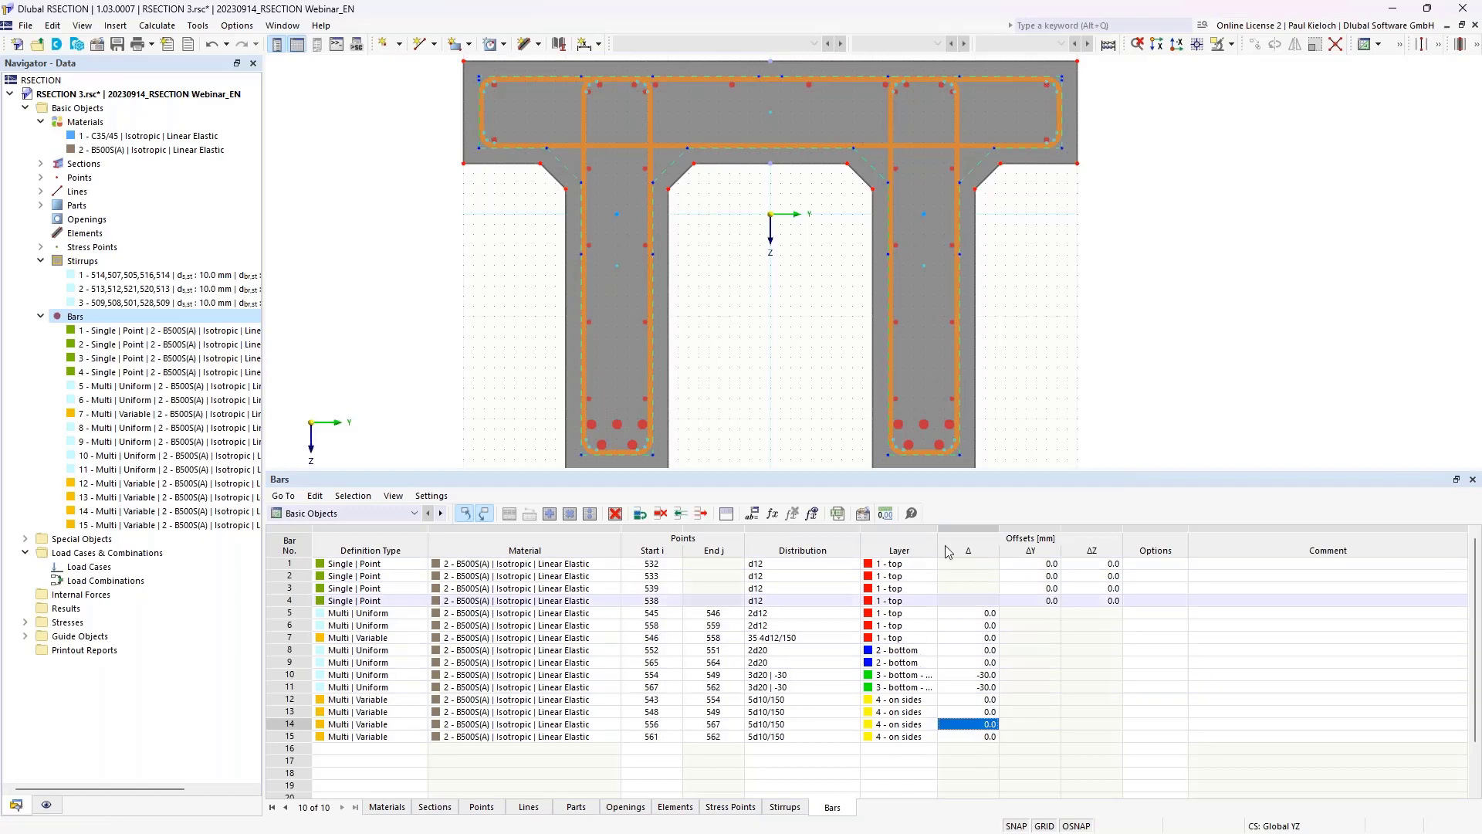
left_click_drag(1016, 470, 1016, 493)
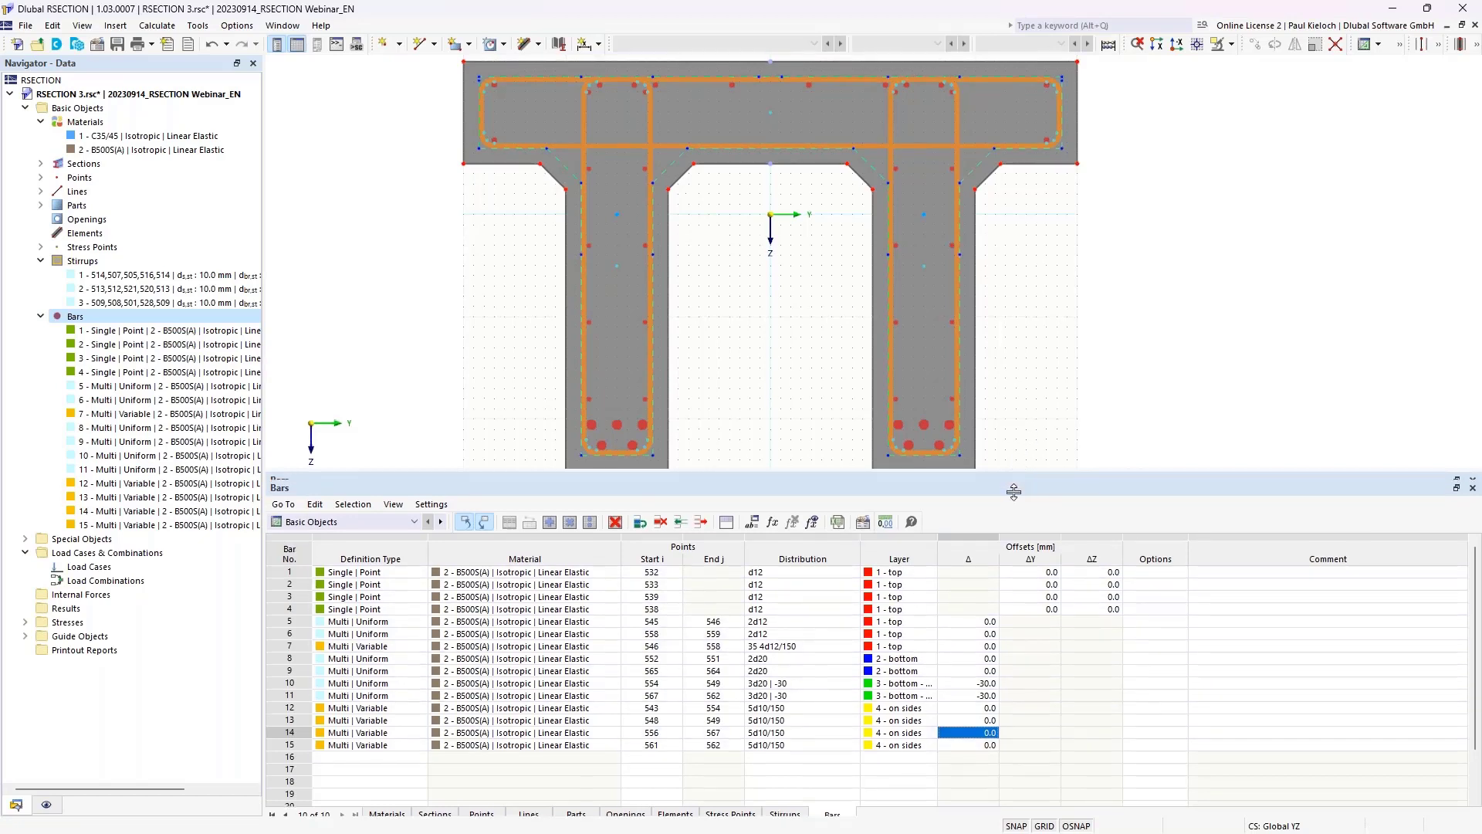
left_click(114, 48)
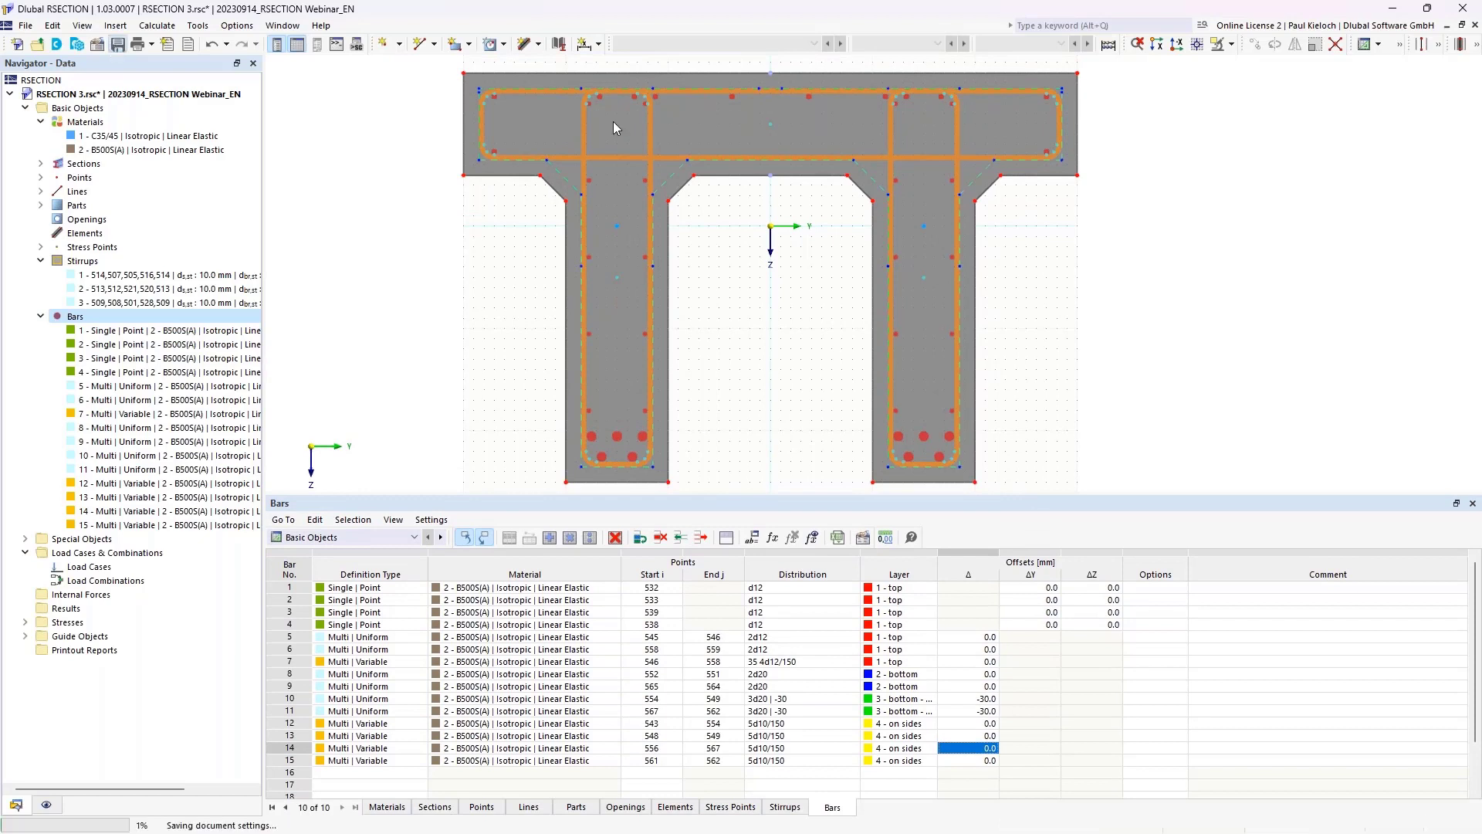
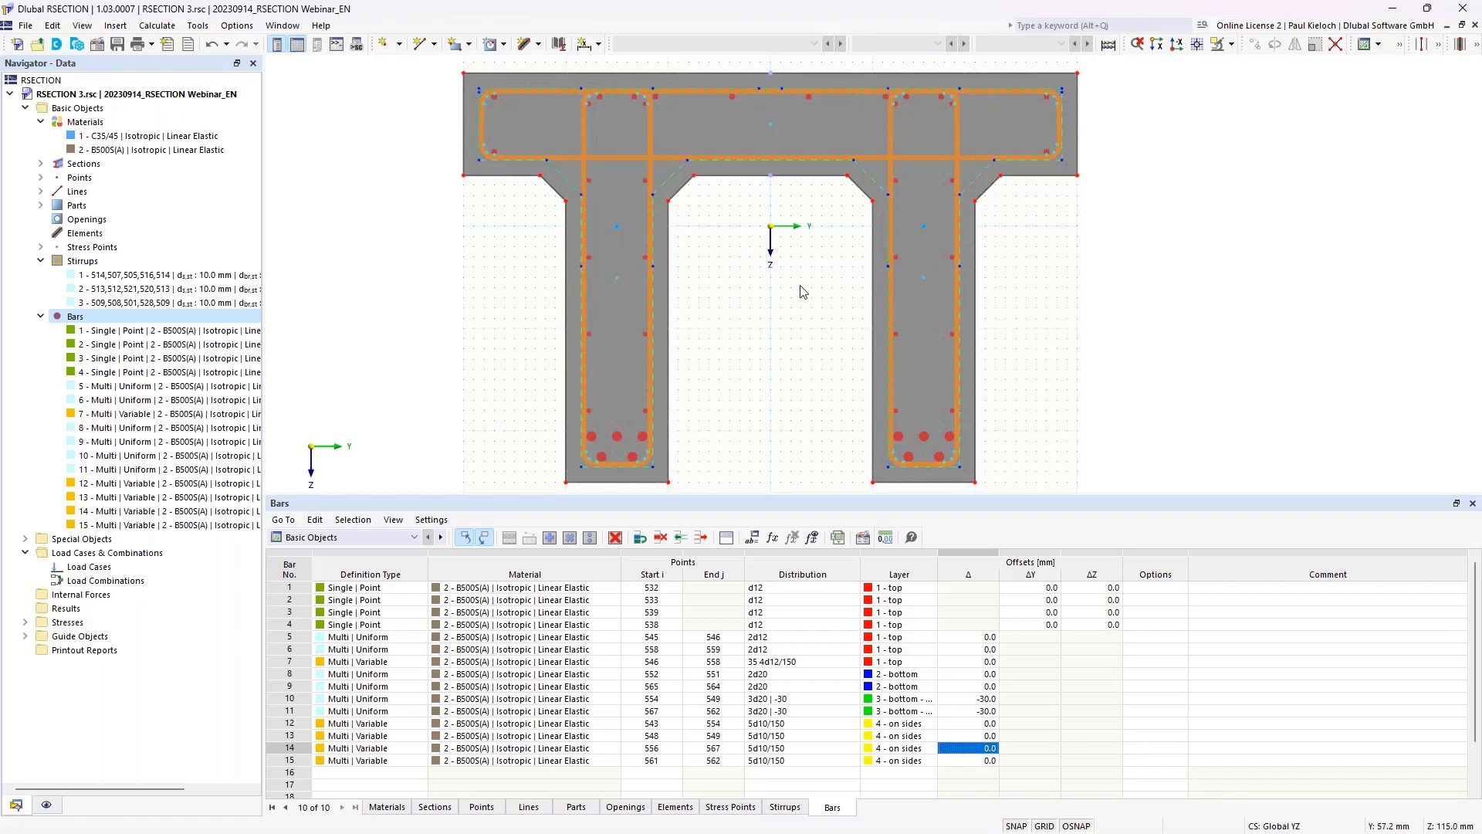
Step: Switch to RFEM and start a new 3D model named BEAM
mouse_move(577, 827)
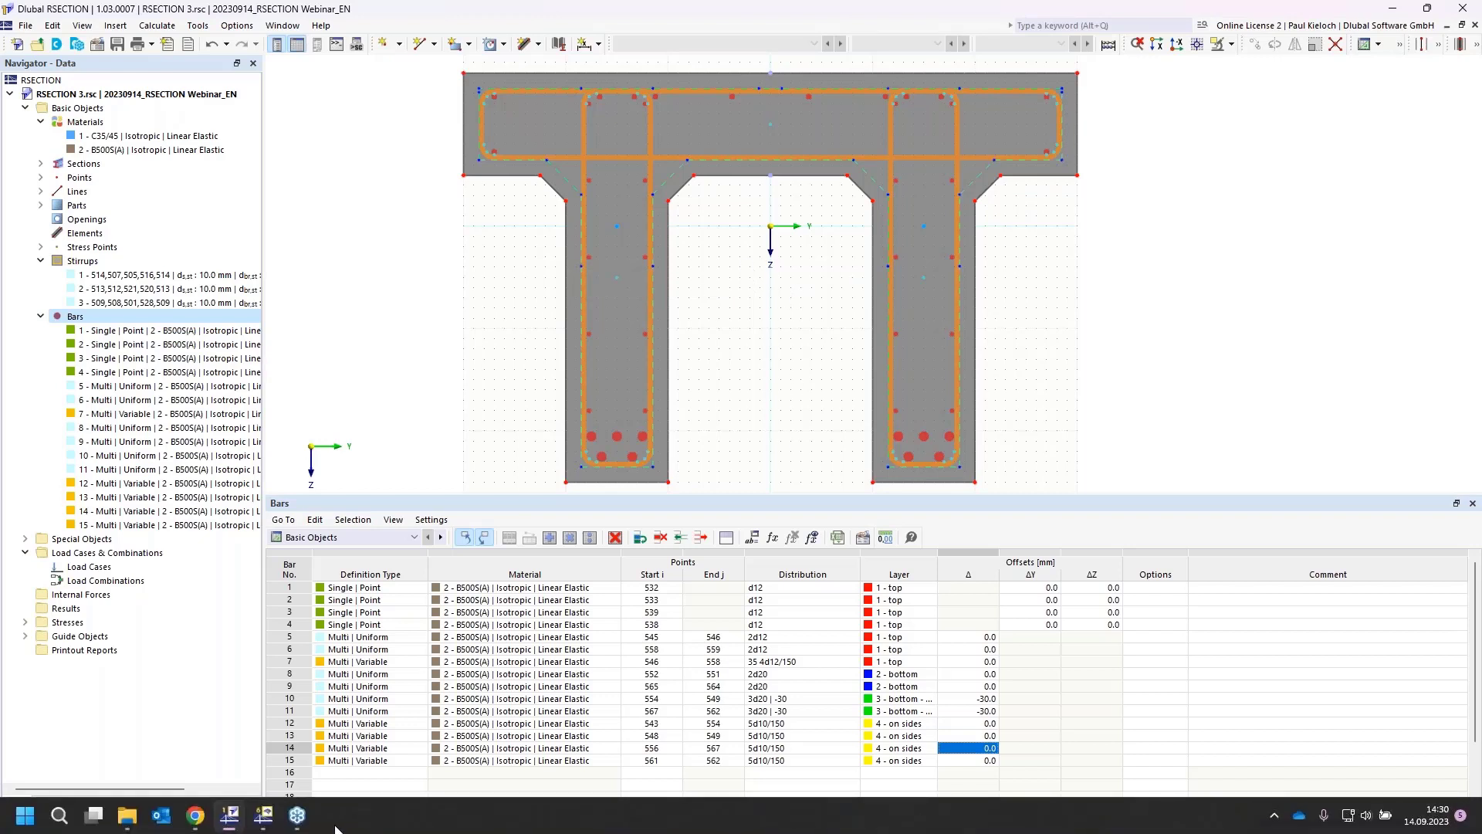
left_click(264, 815)
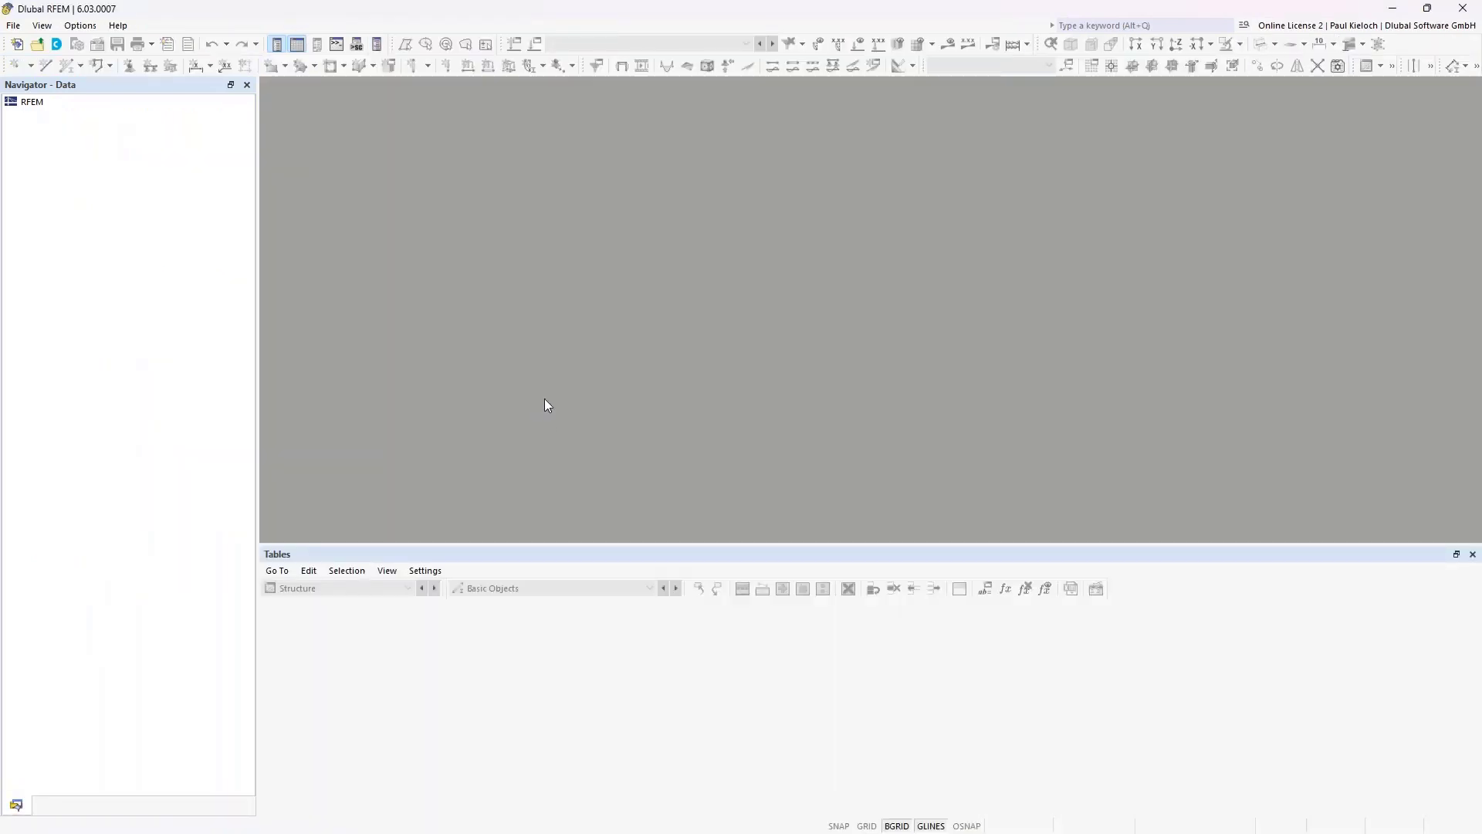
left_click(17, 44)
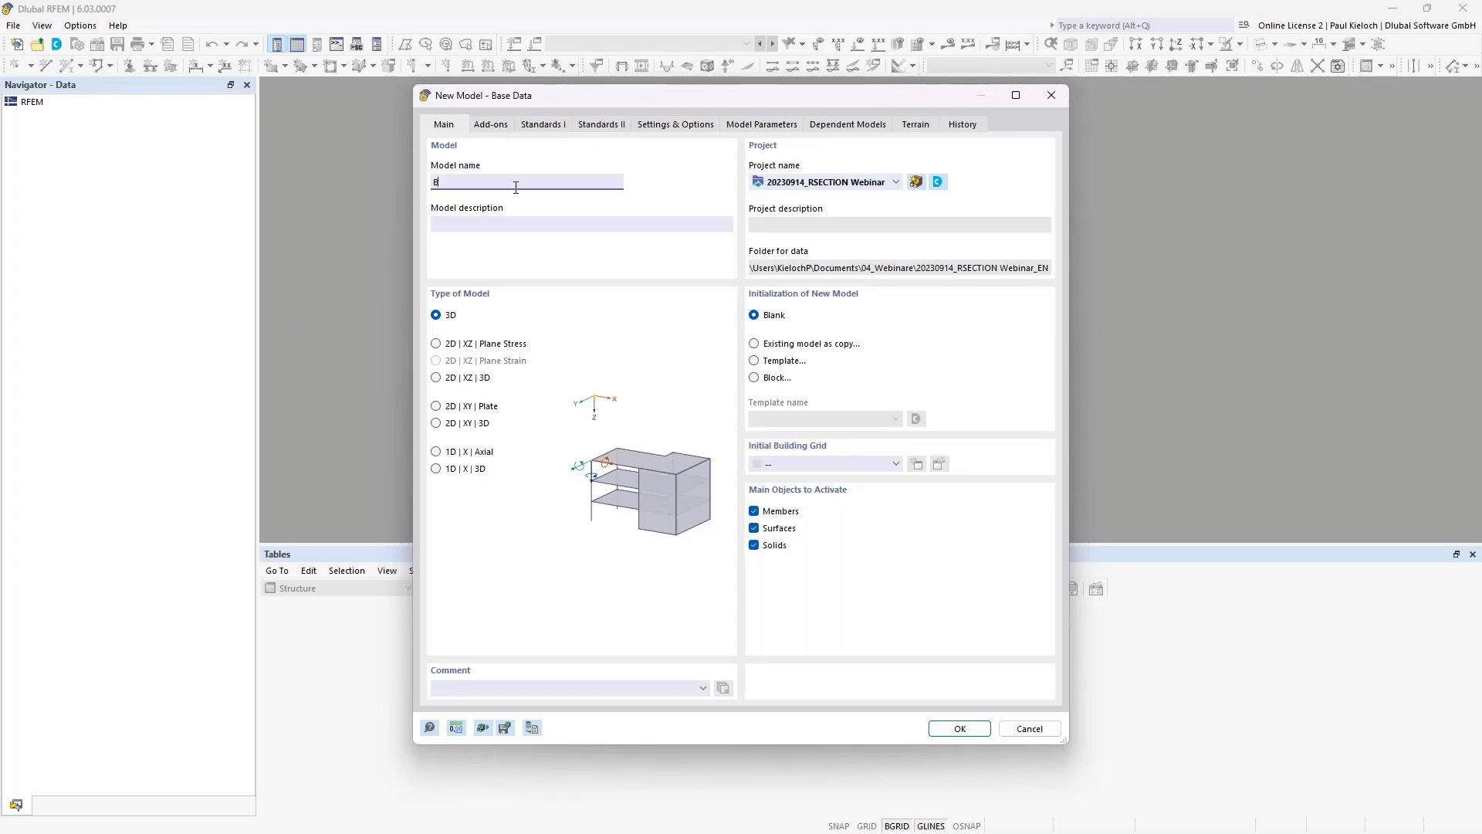
type("EAM")
Step: Activate the Concrete Design add-on and set its EN 1992 national annex to DIN | 2015-12
left_click(501, 124)
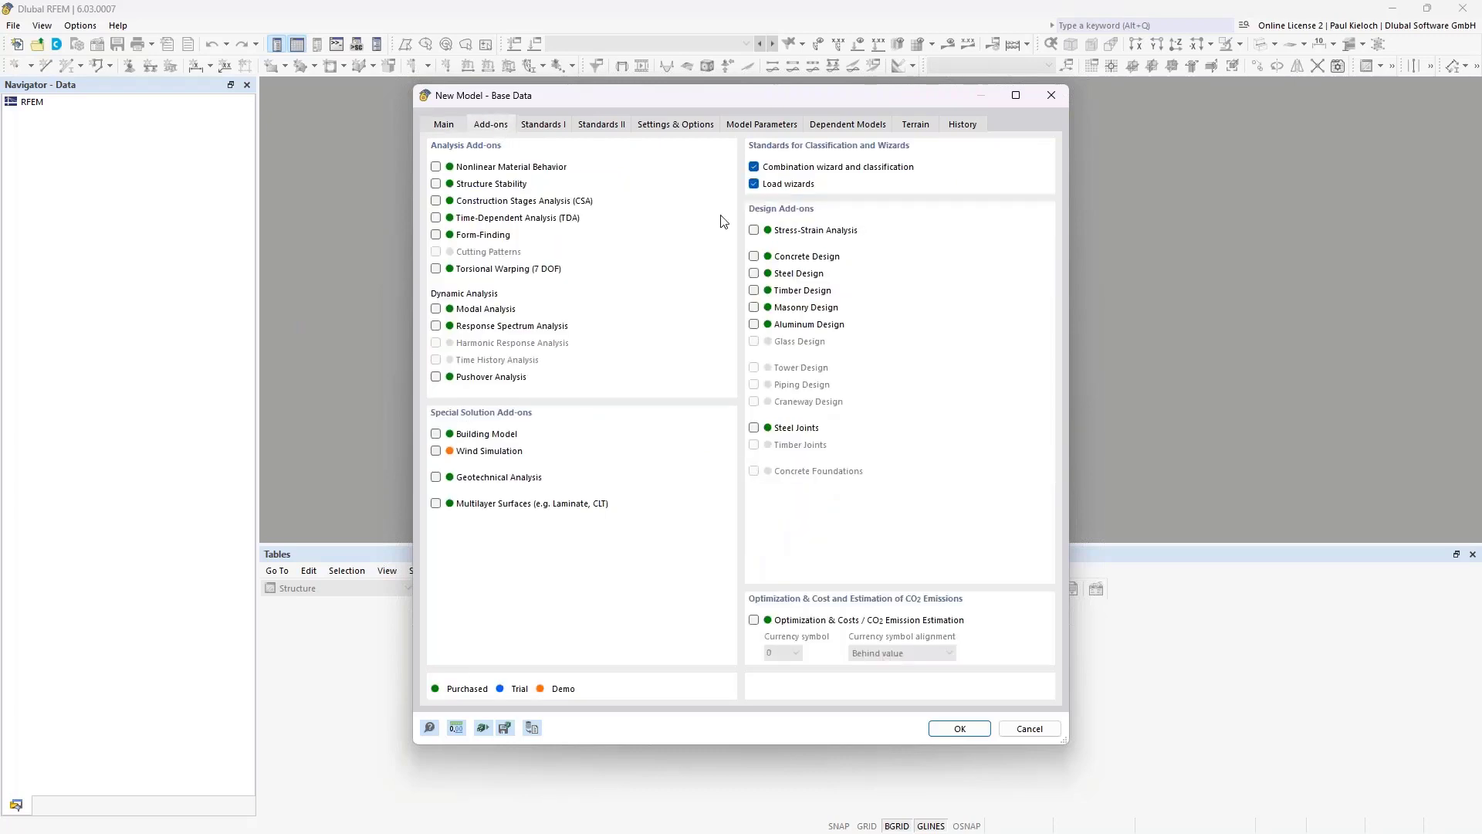
left_click(754, 257)
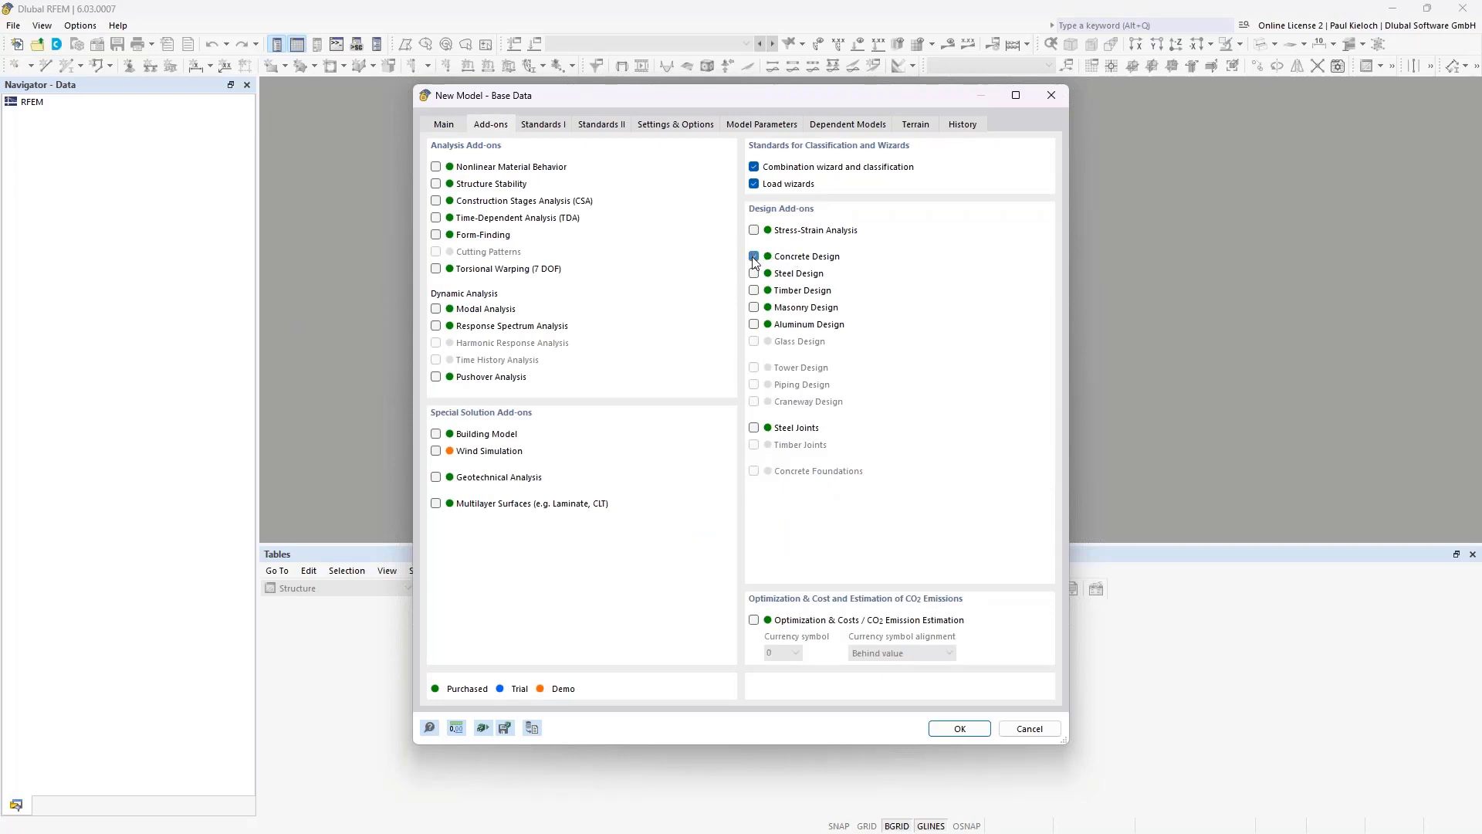
left_click(544, 127)
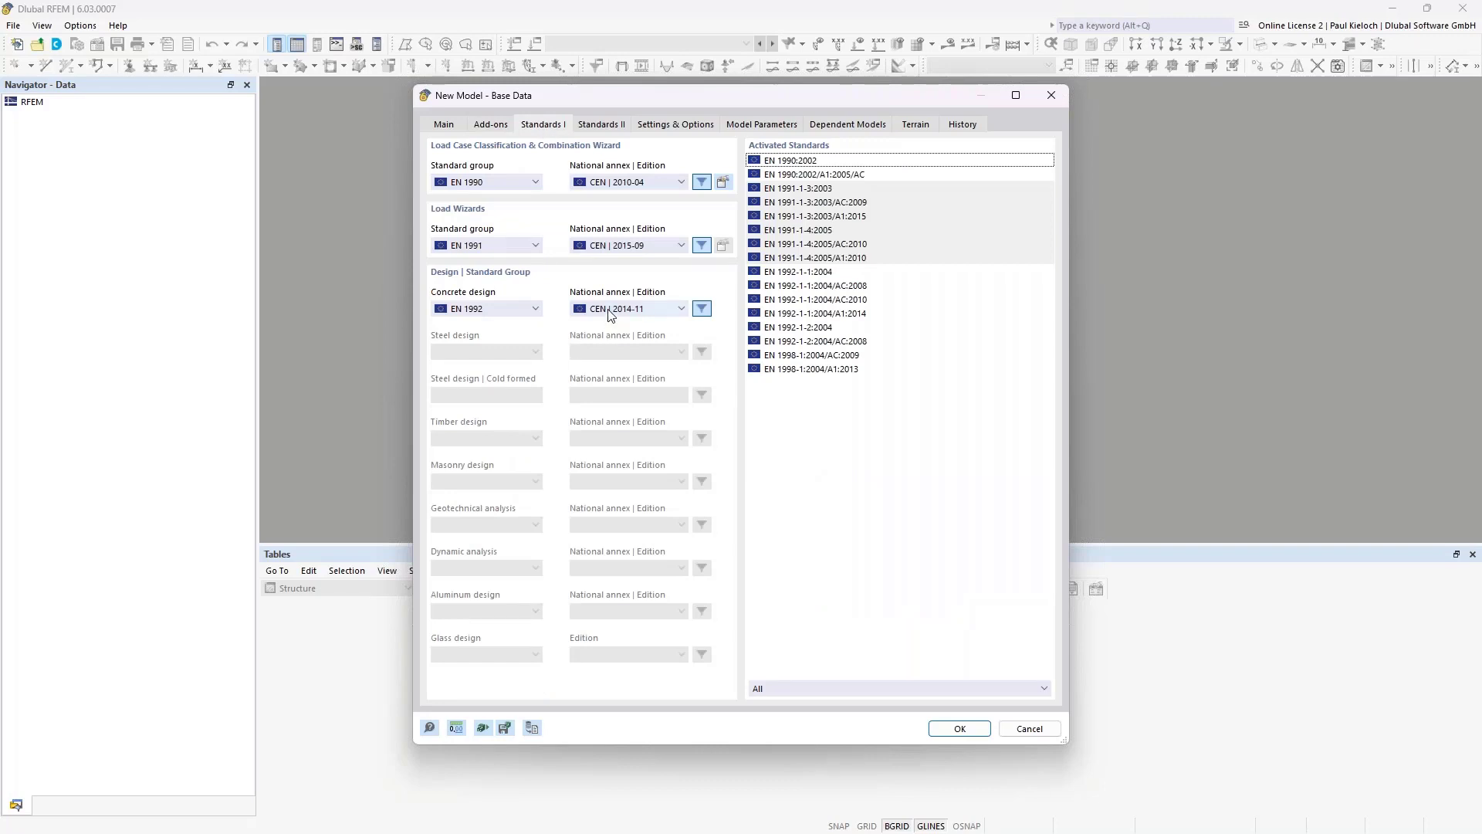
left_click(682, 308)
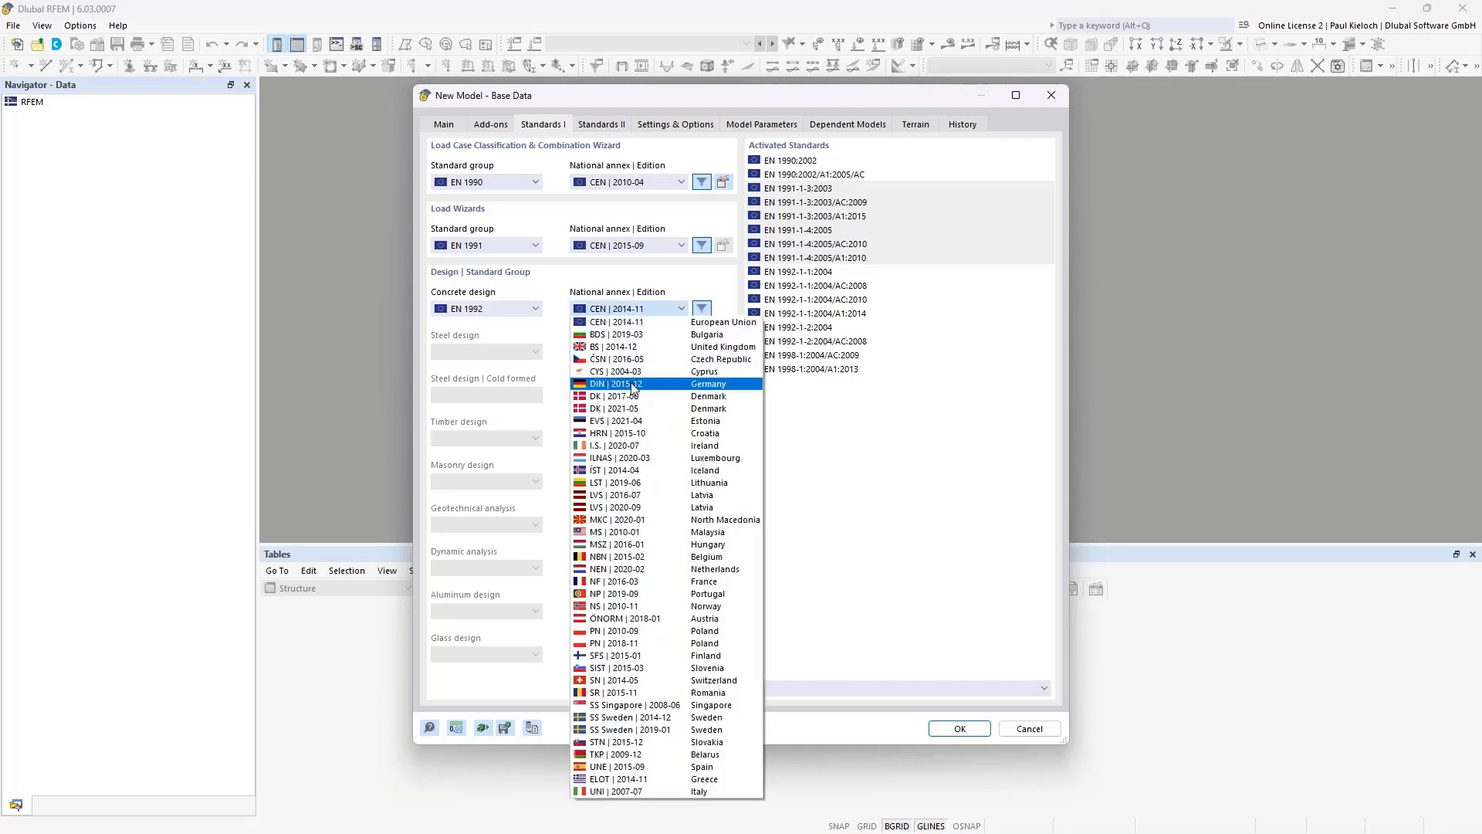
left_click(633, 386)
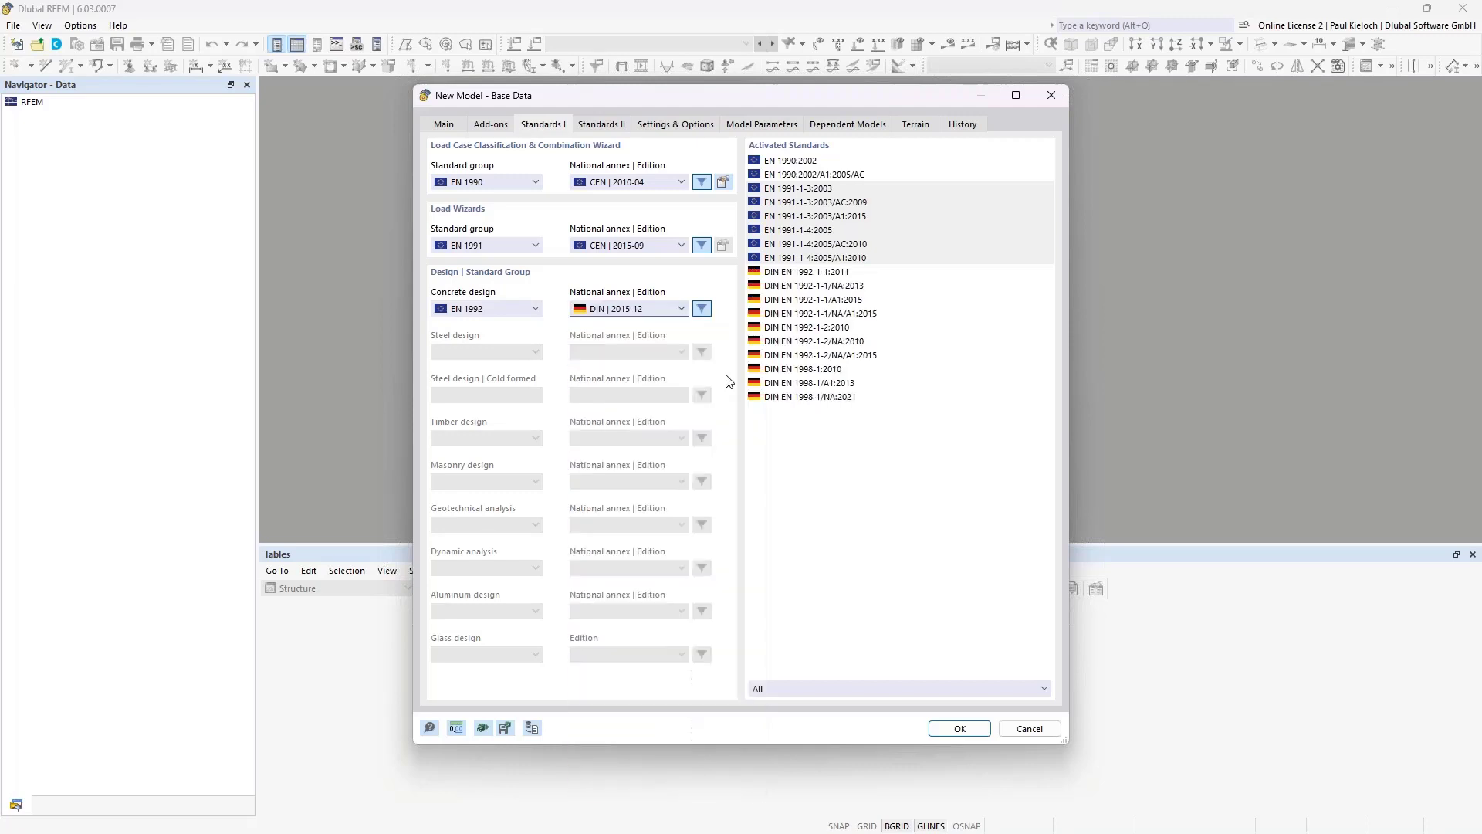
Step: Review the add-ons and main base data, and create the BEAM model by overwriting the existing one
left_click(502, 126)
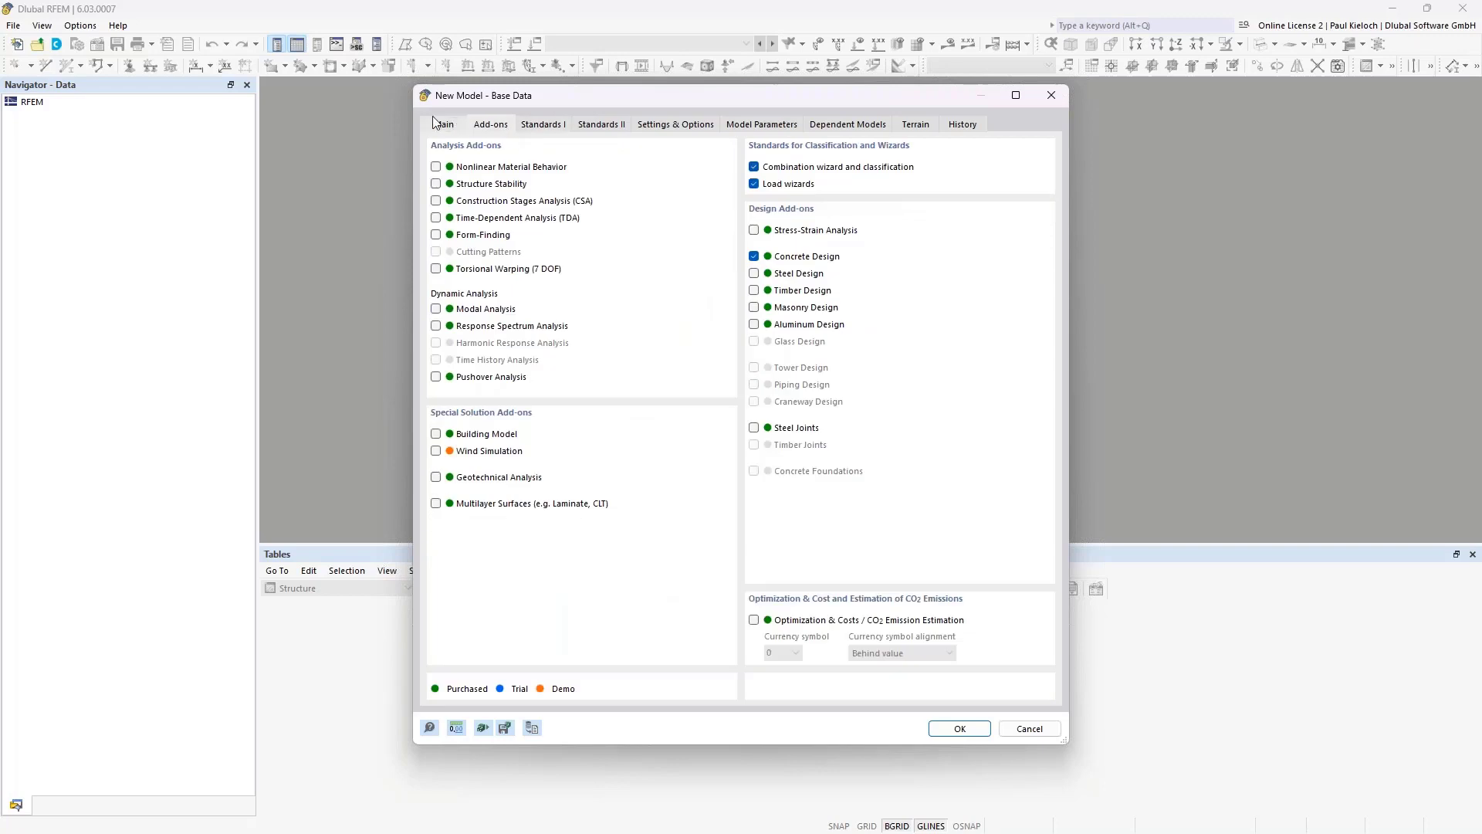
left_click(437, 124)
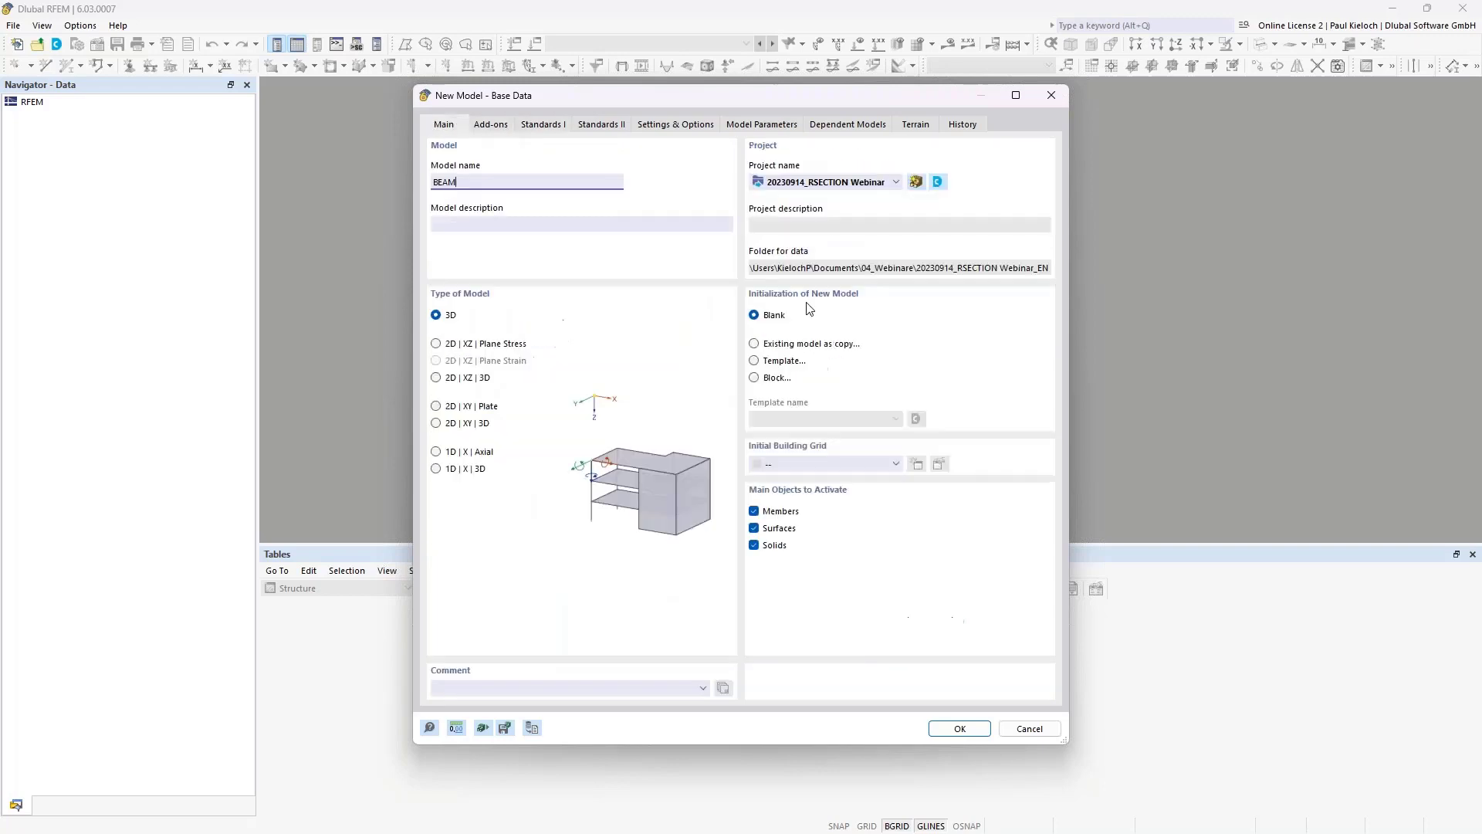
left_click(954, 729)
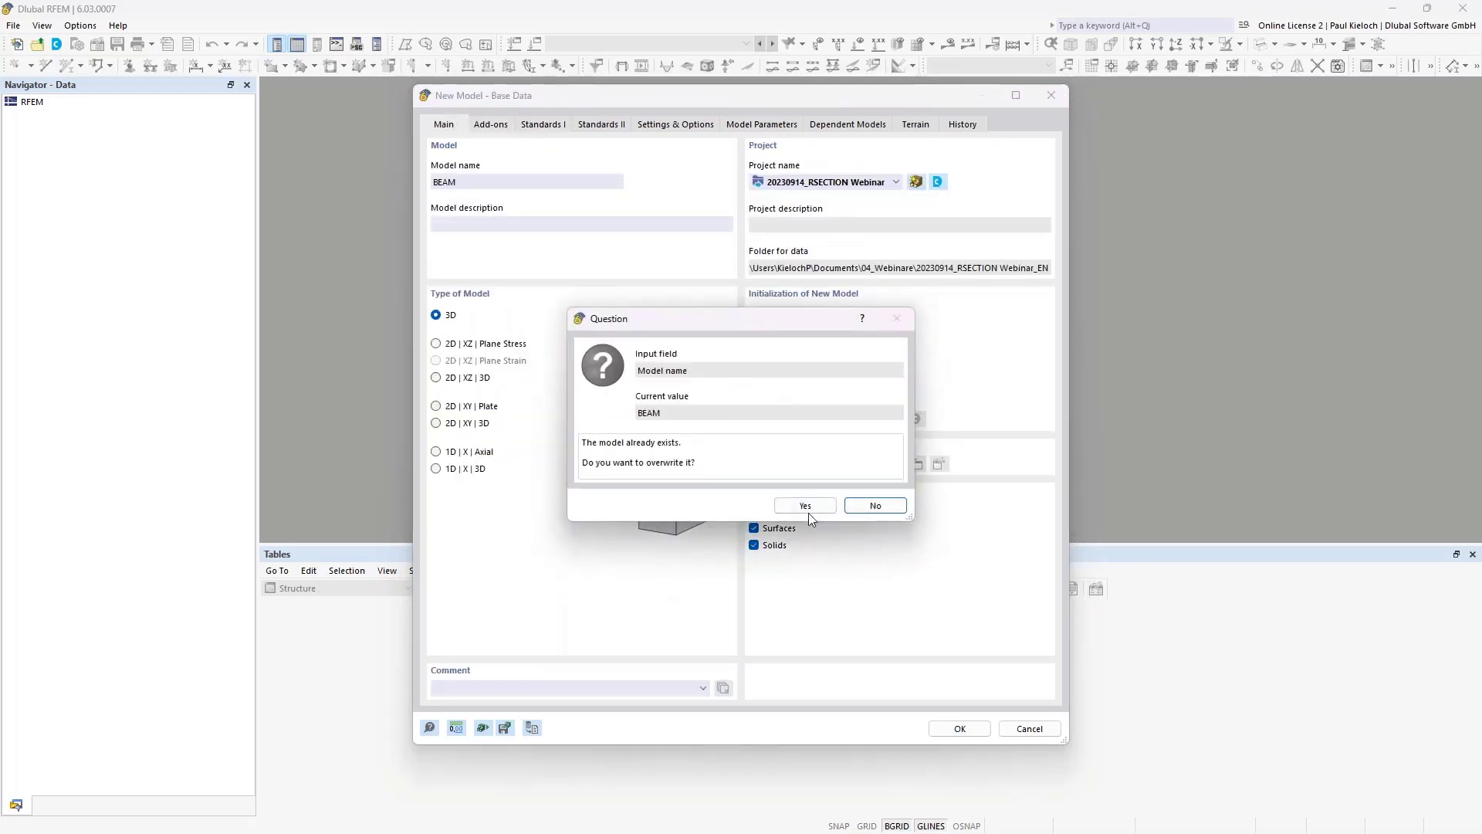
left_click(803, 504)
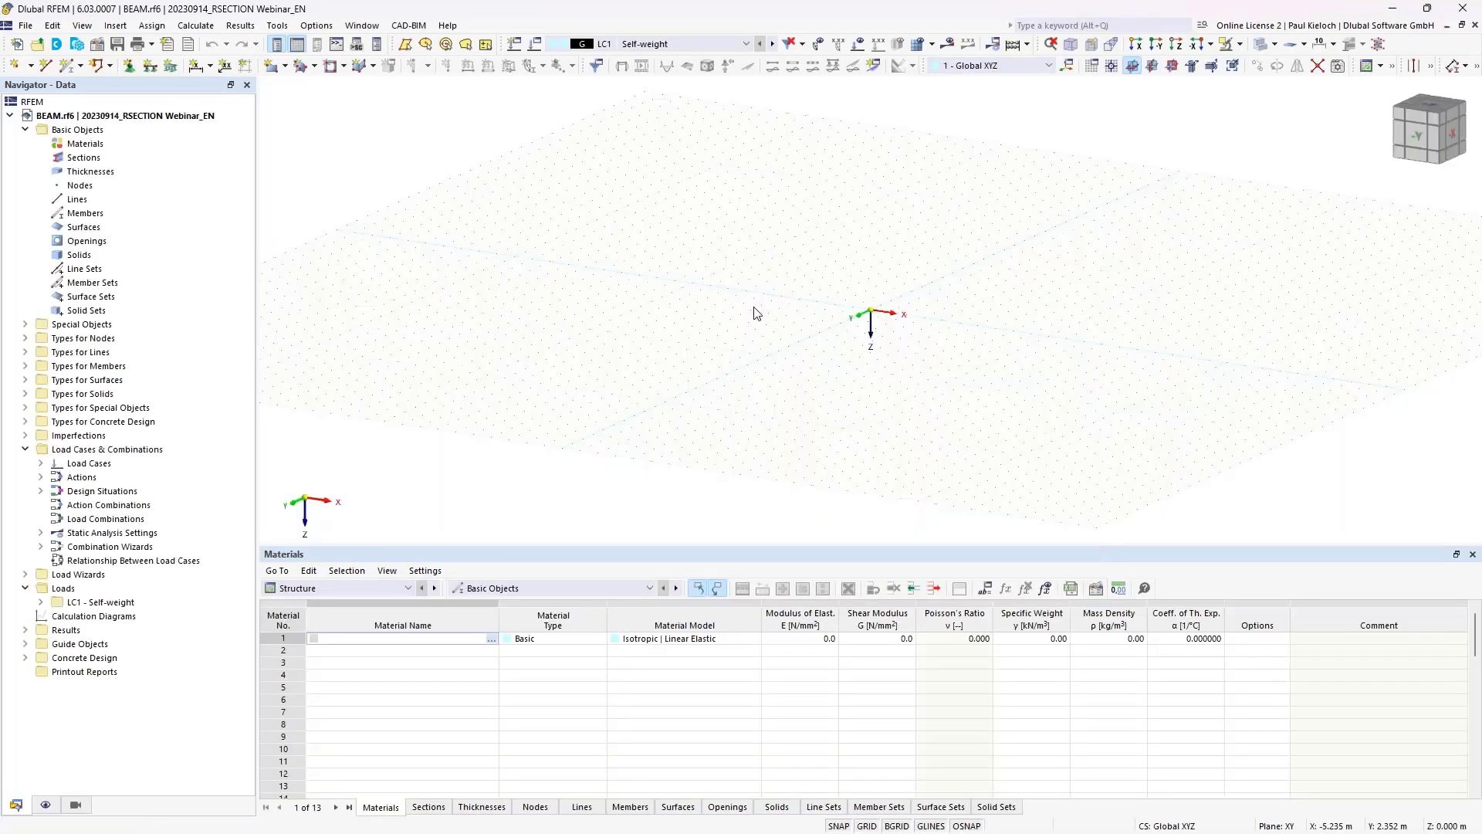
Step: Create a new section by importing RSECTION 3 from the webinar project, and expand the Materials and Sections entries in the navigator
middle_click_drag(945, 270, 847, 320)
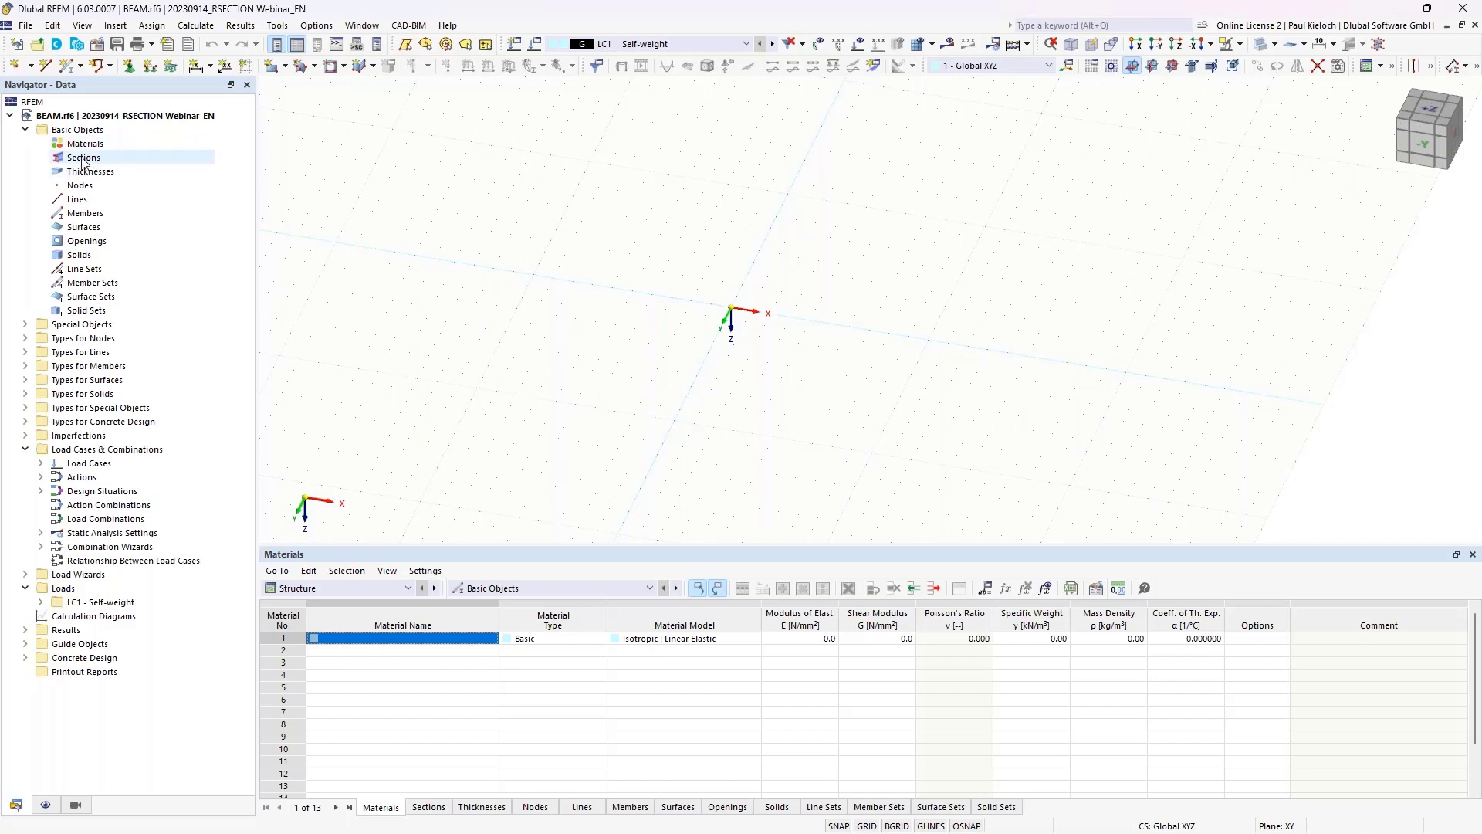
right_click(85, 162)
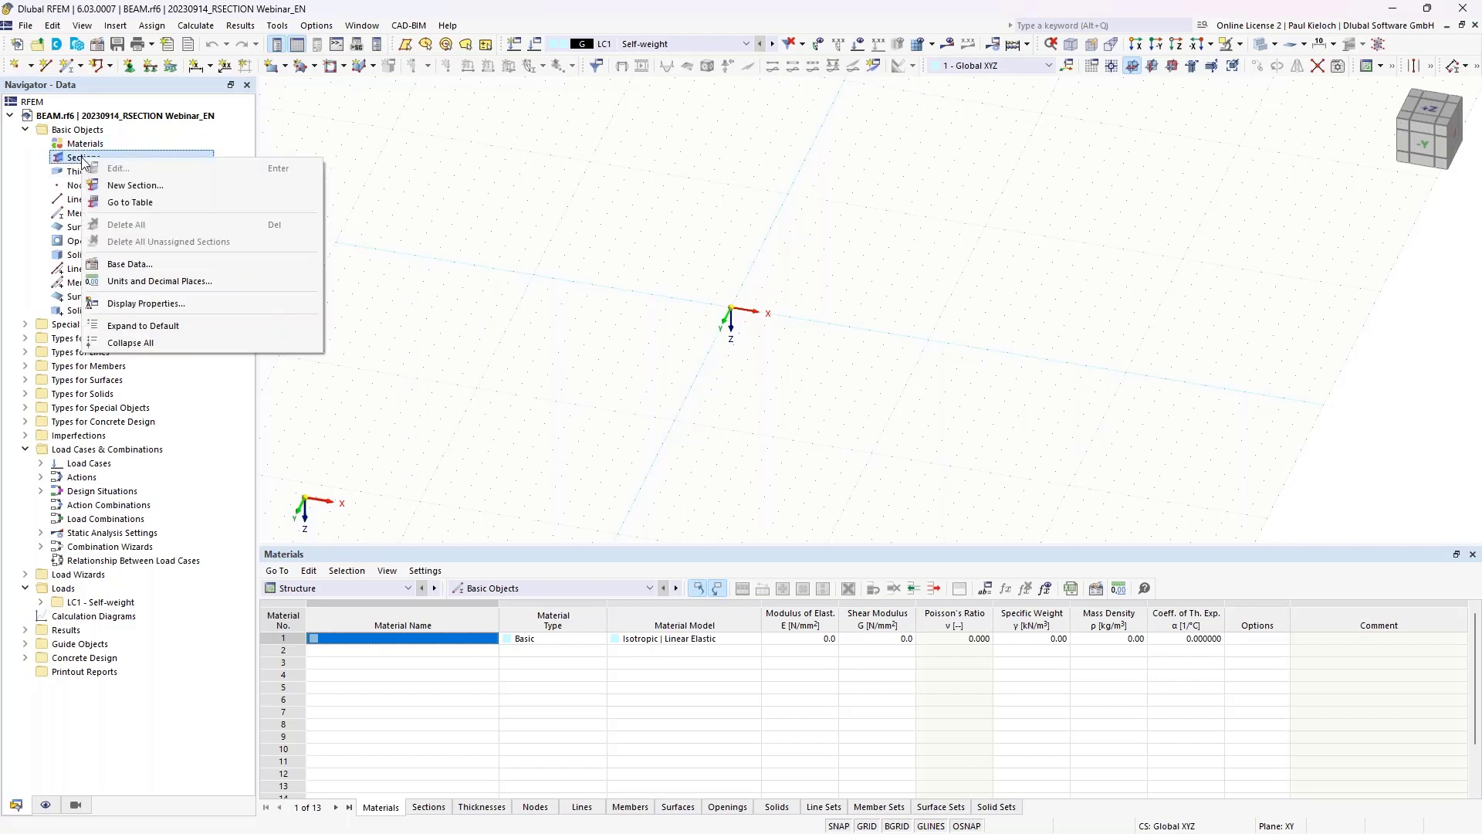
left_click(132, 185)
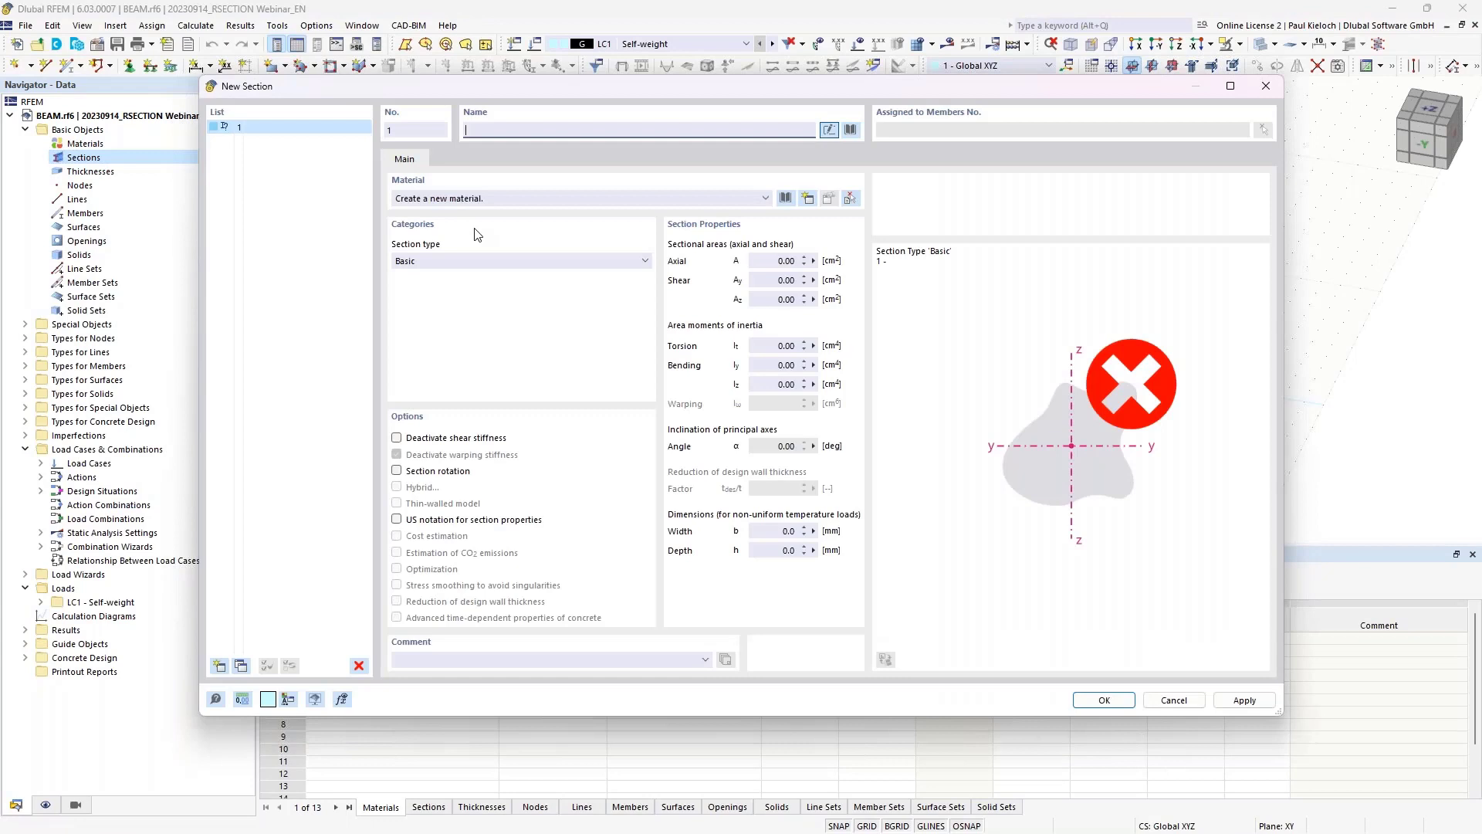
left_click(850, 130)
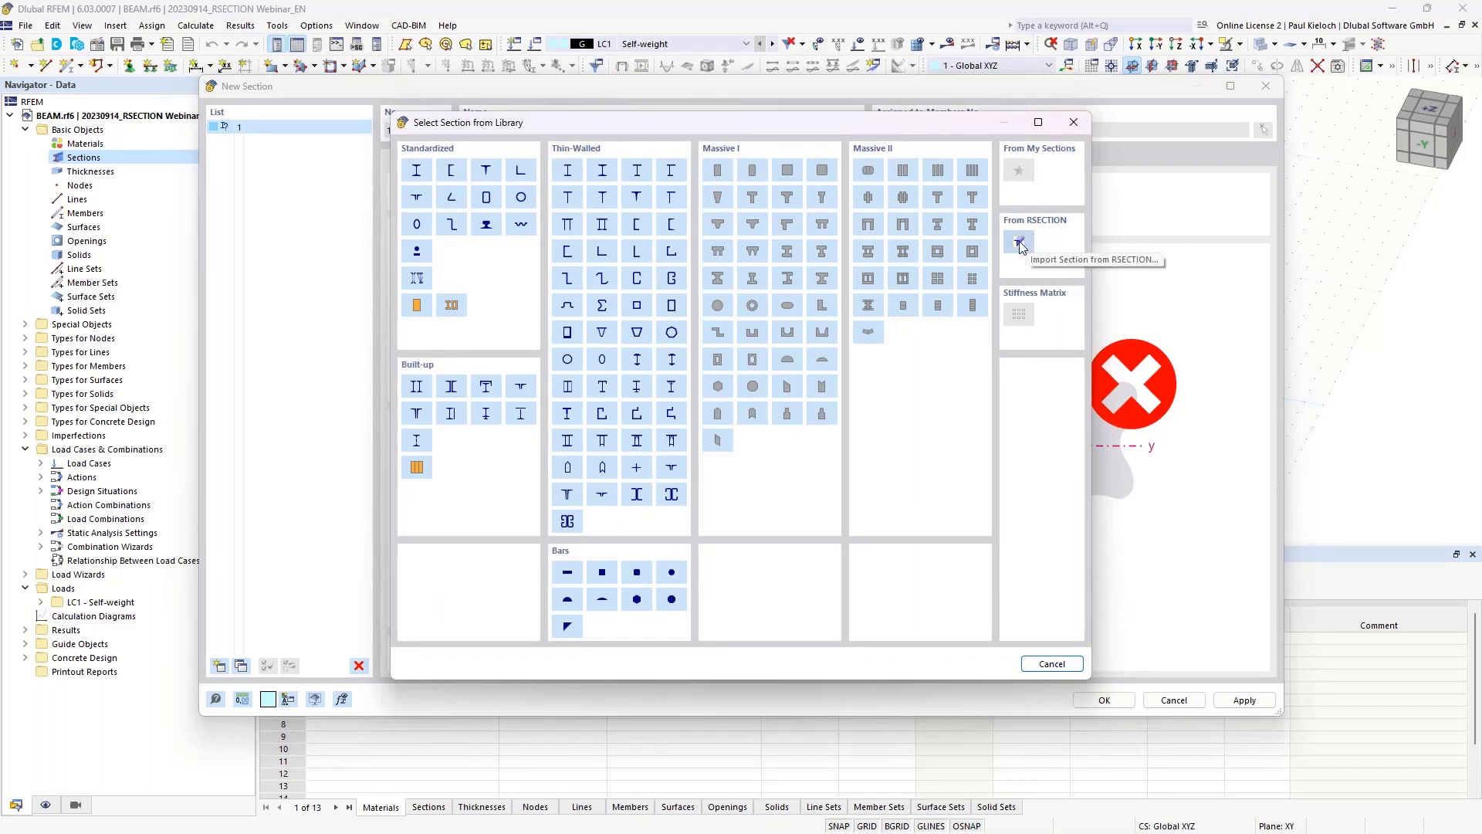
left_click(1018, 243)
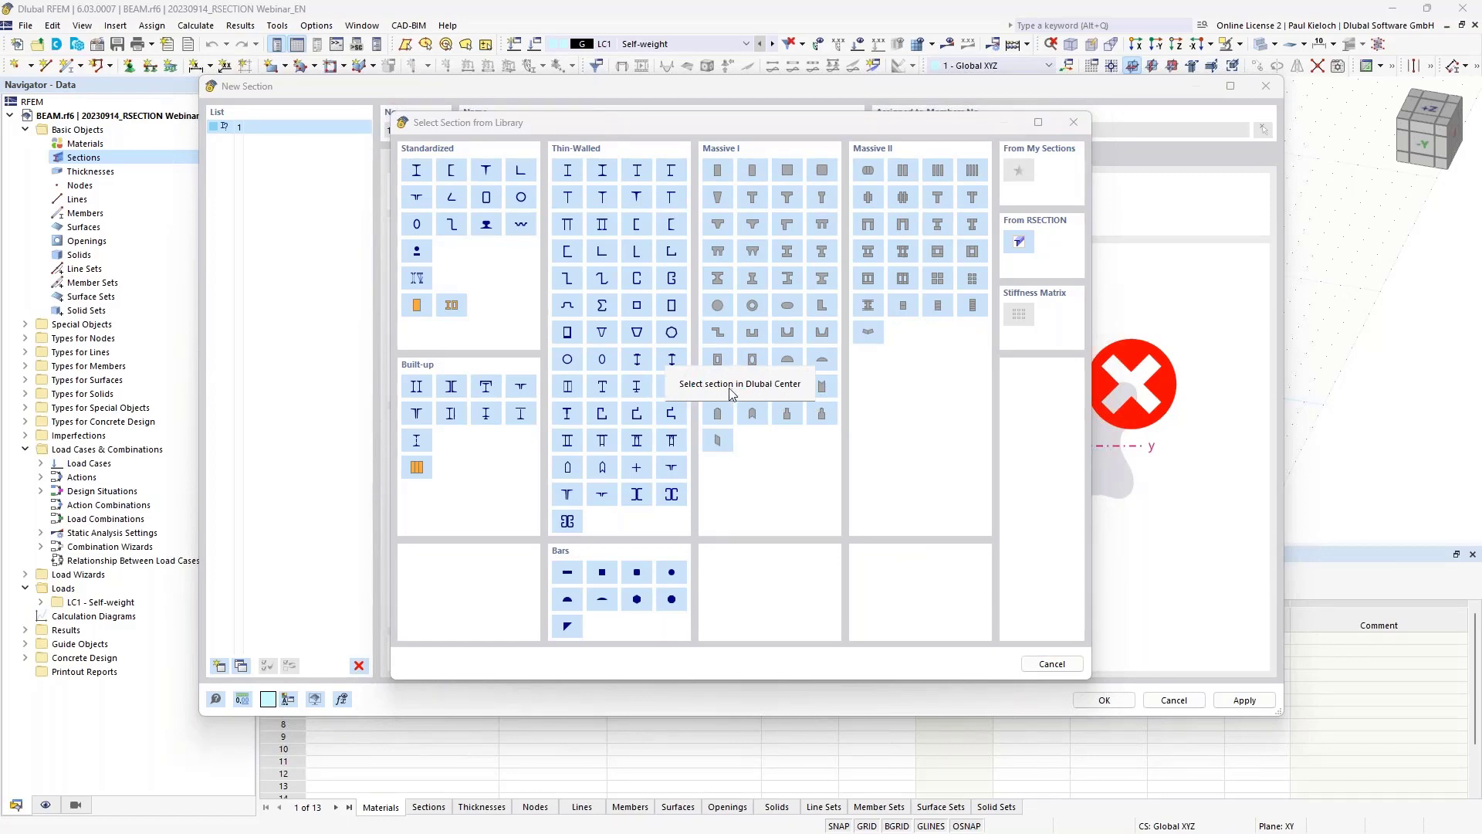
left_click(800, 393)
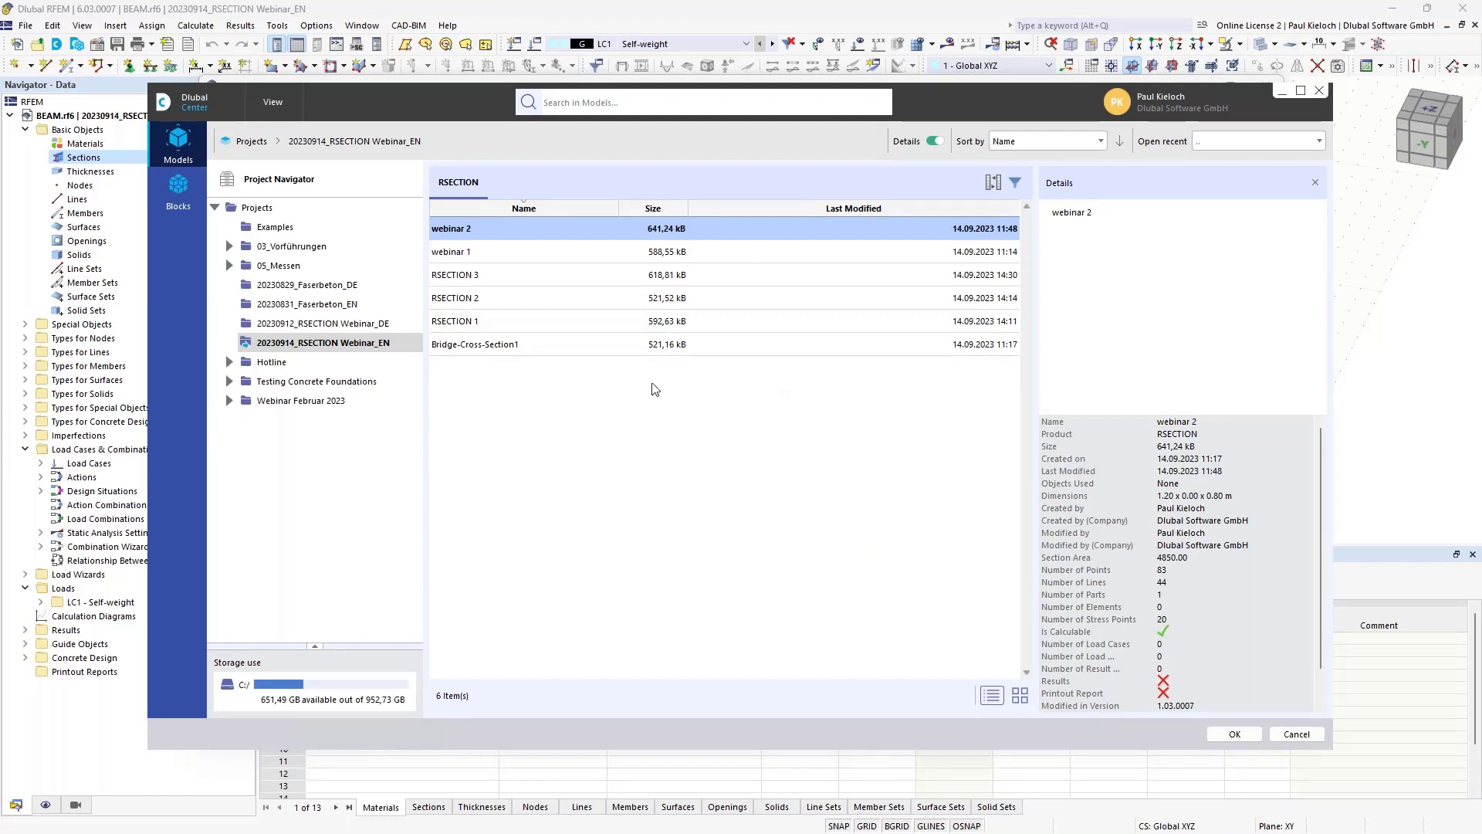
left_click(479, 278)
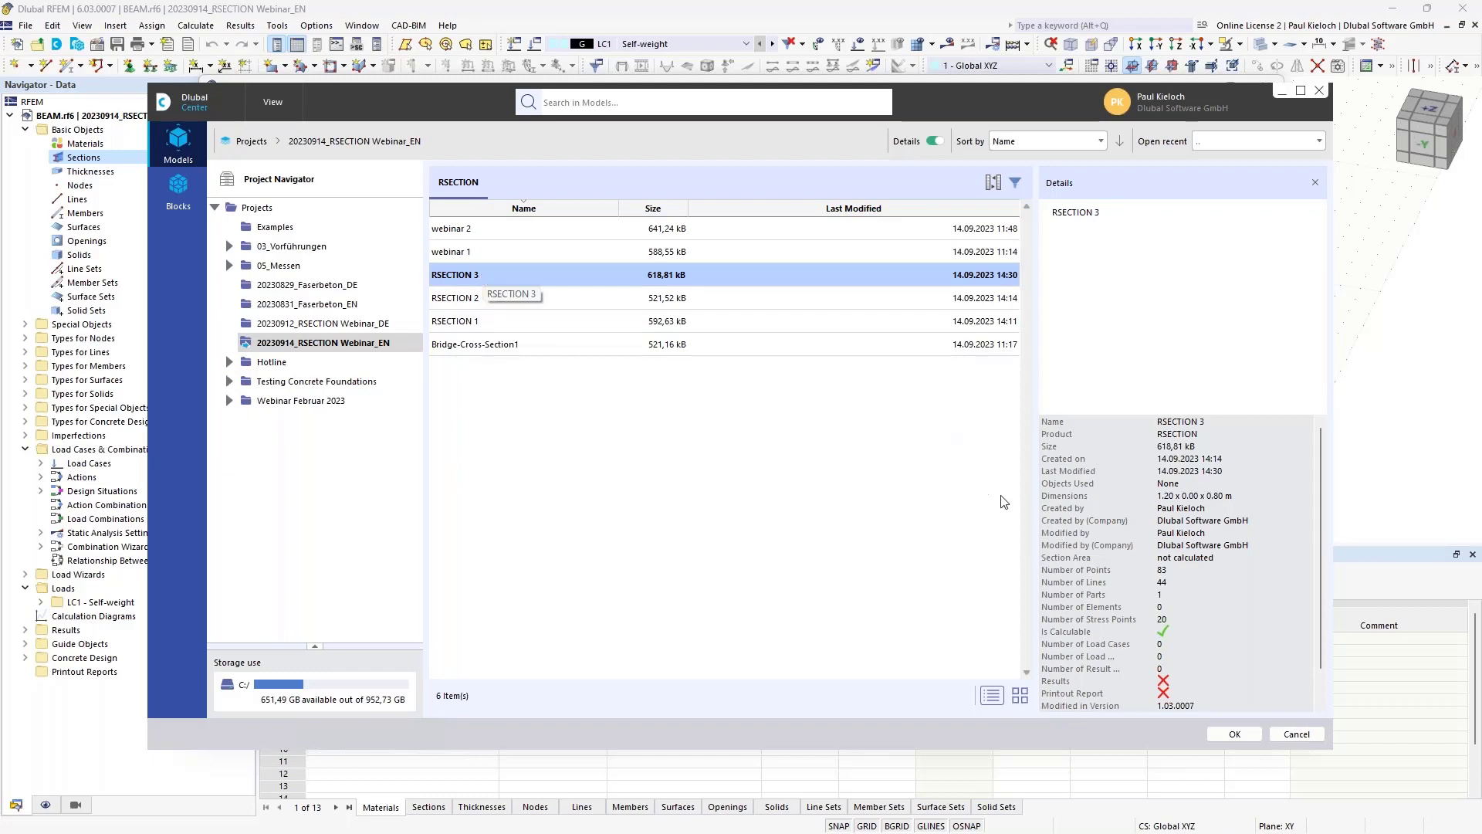
left_click(1235, 734)
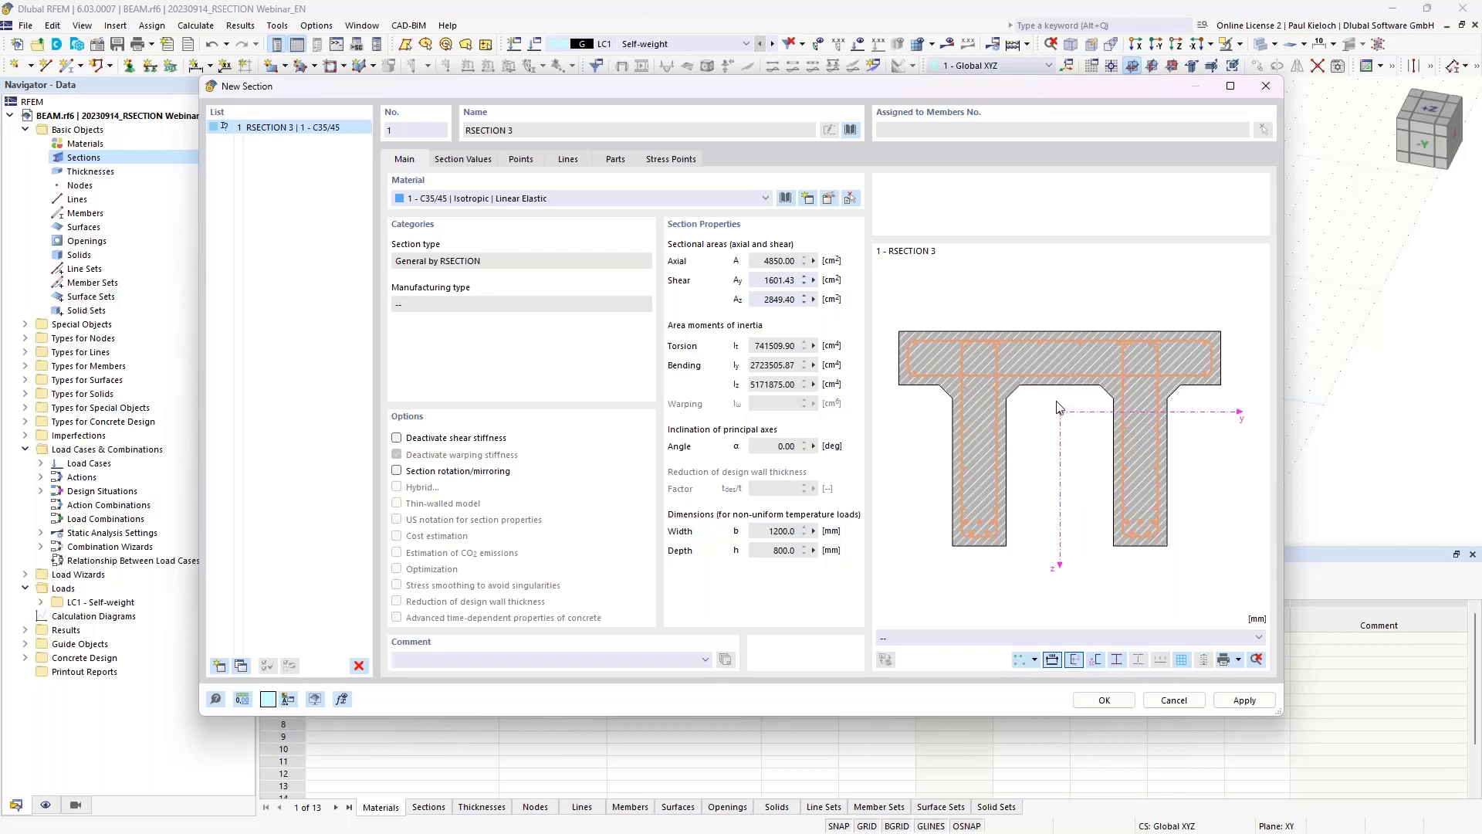
left_click(1104, 699)
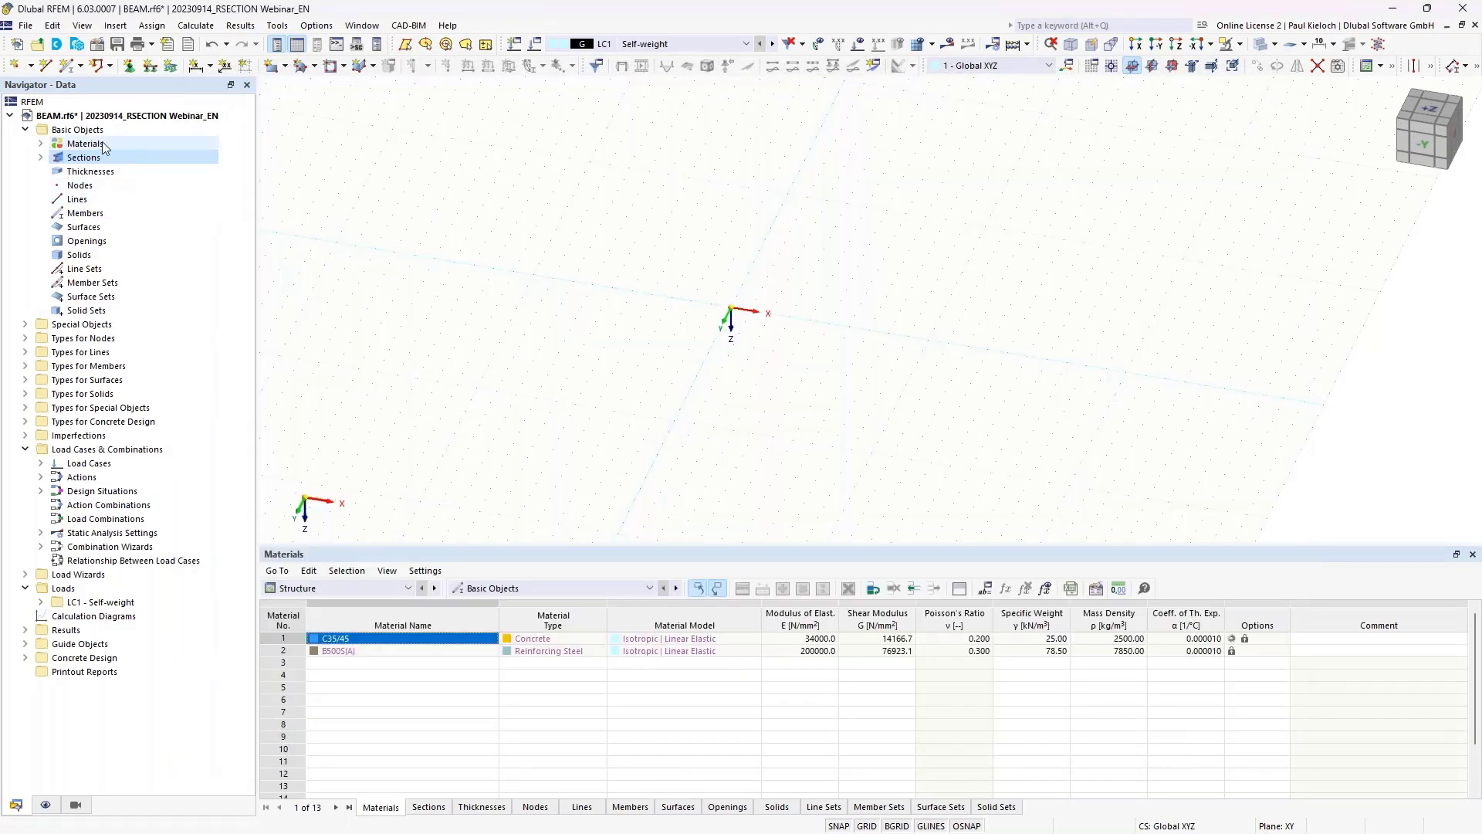
left_click(42, 144)
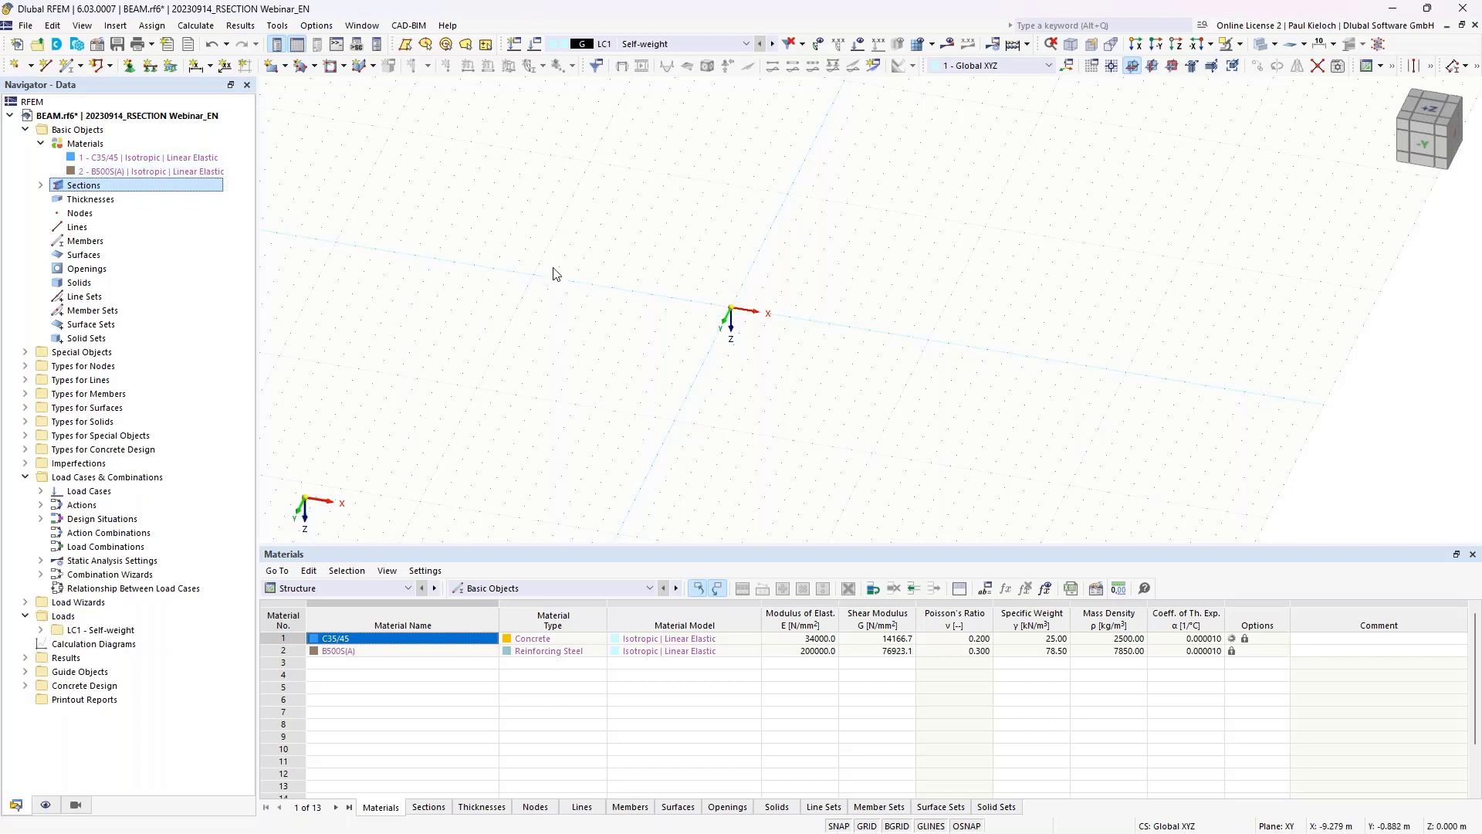
left_click(41, 185)
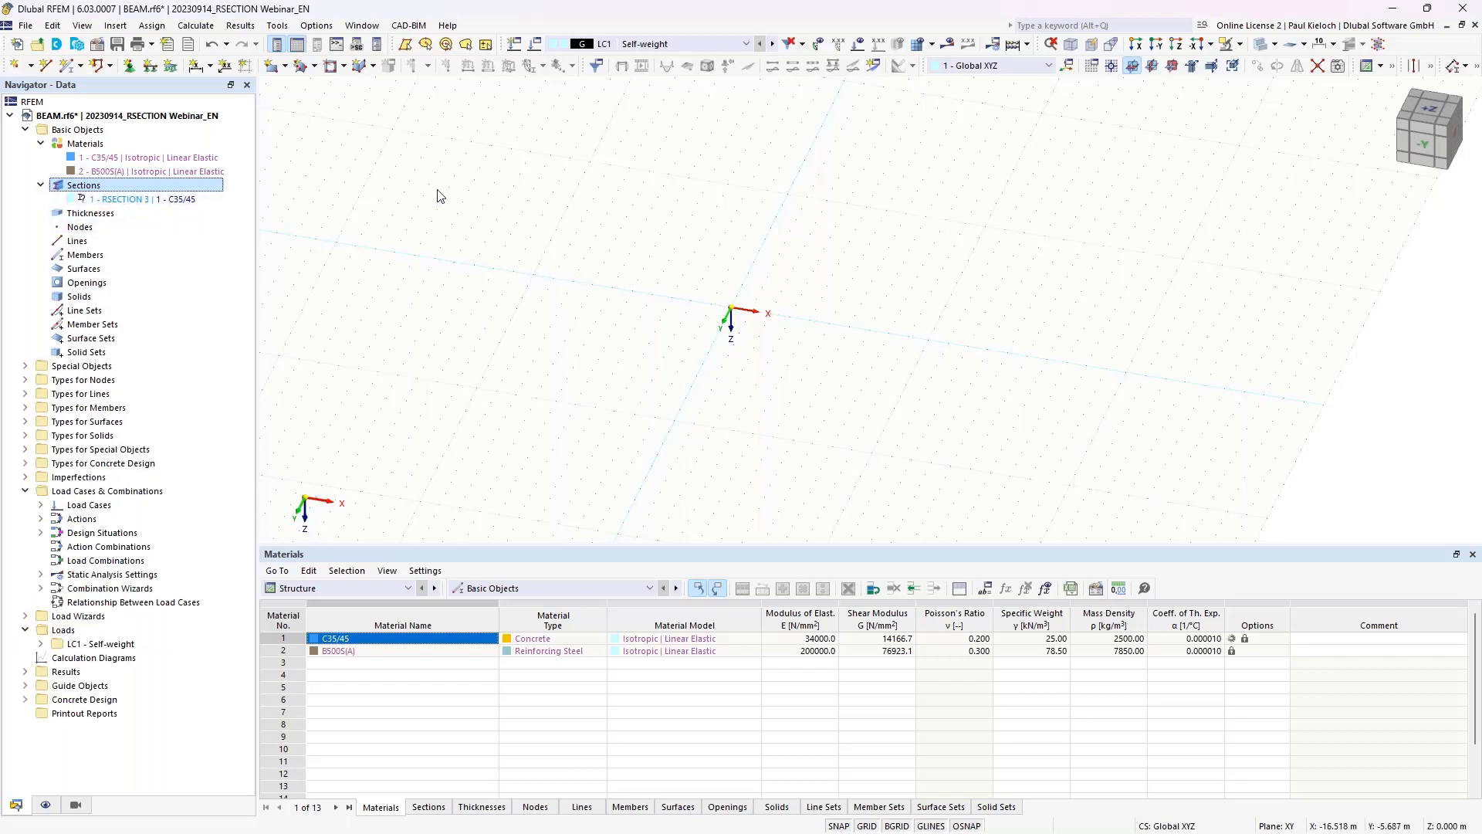
Step: Model a 10 m beam member with the imported section from the origin along the X axis
left_click(76, 68)
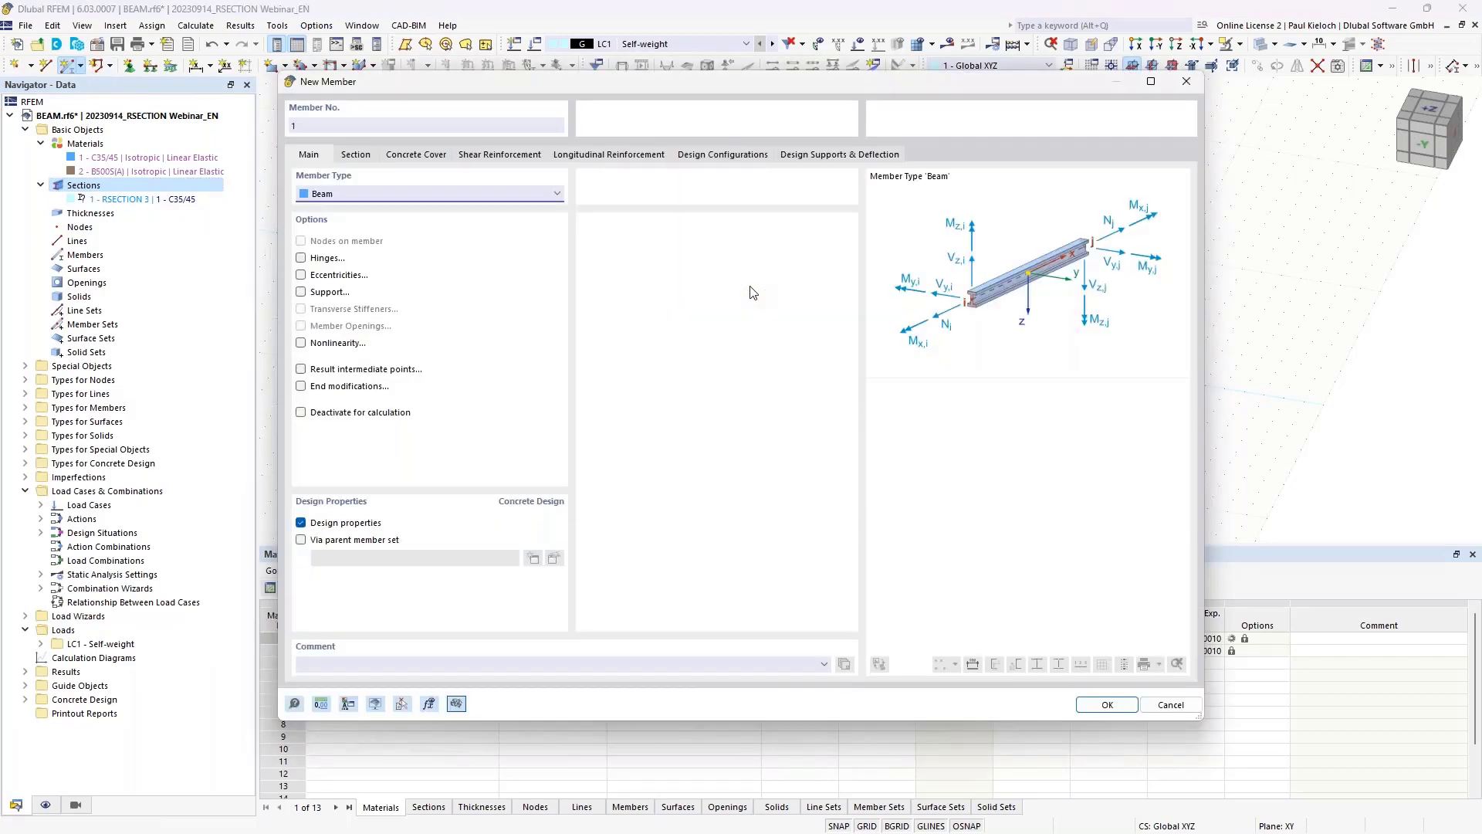
left_click(1107, 704)
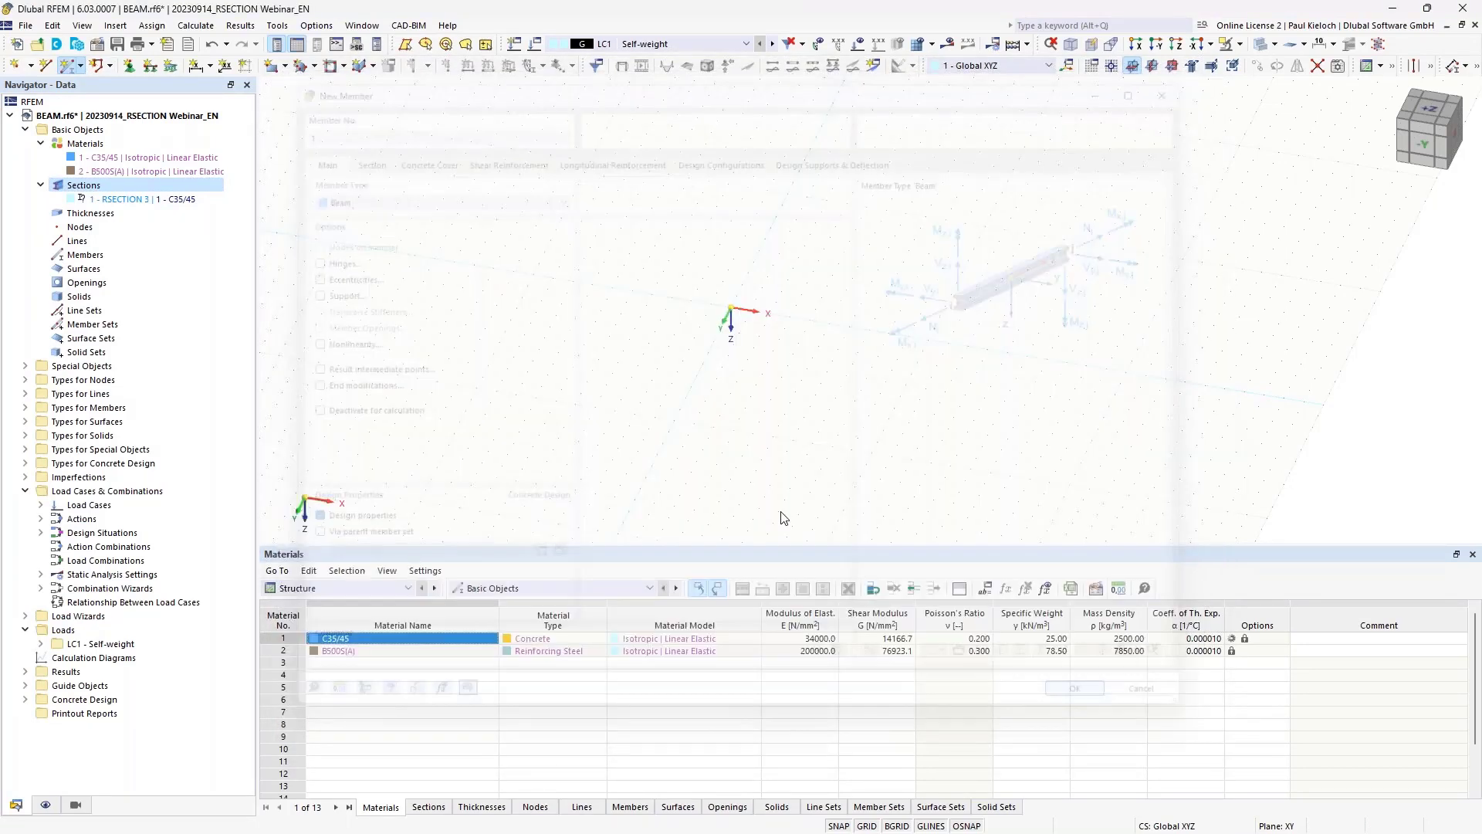
left_click(730, 311)
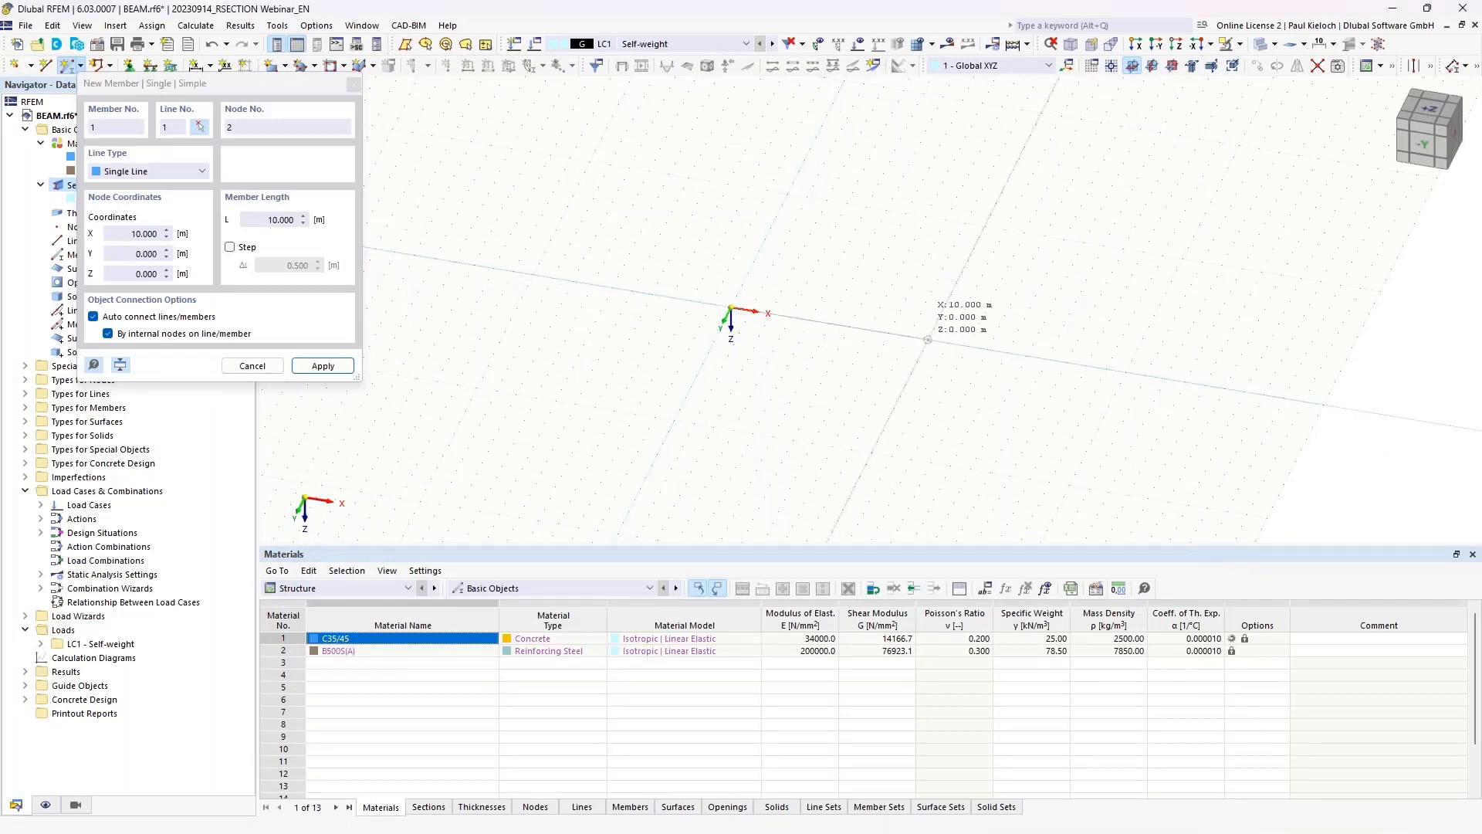
left_click(928, 339)
key("Escape")
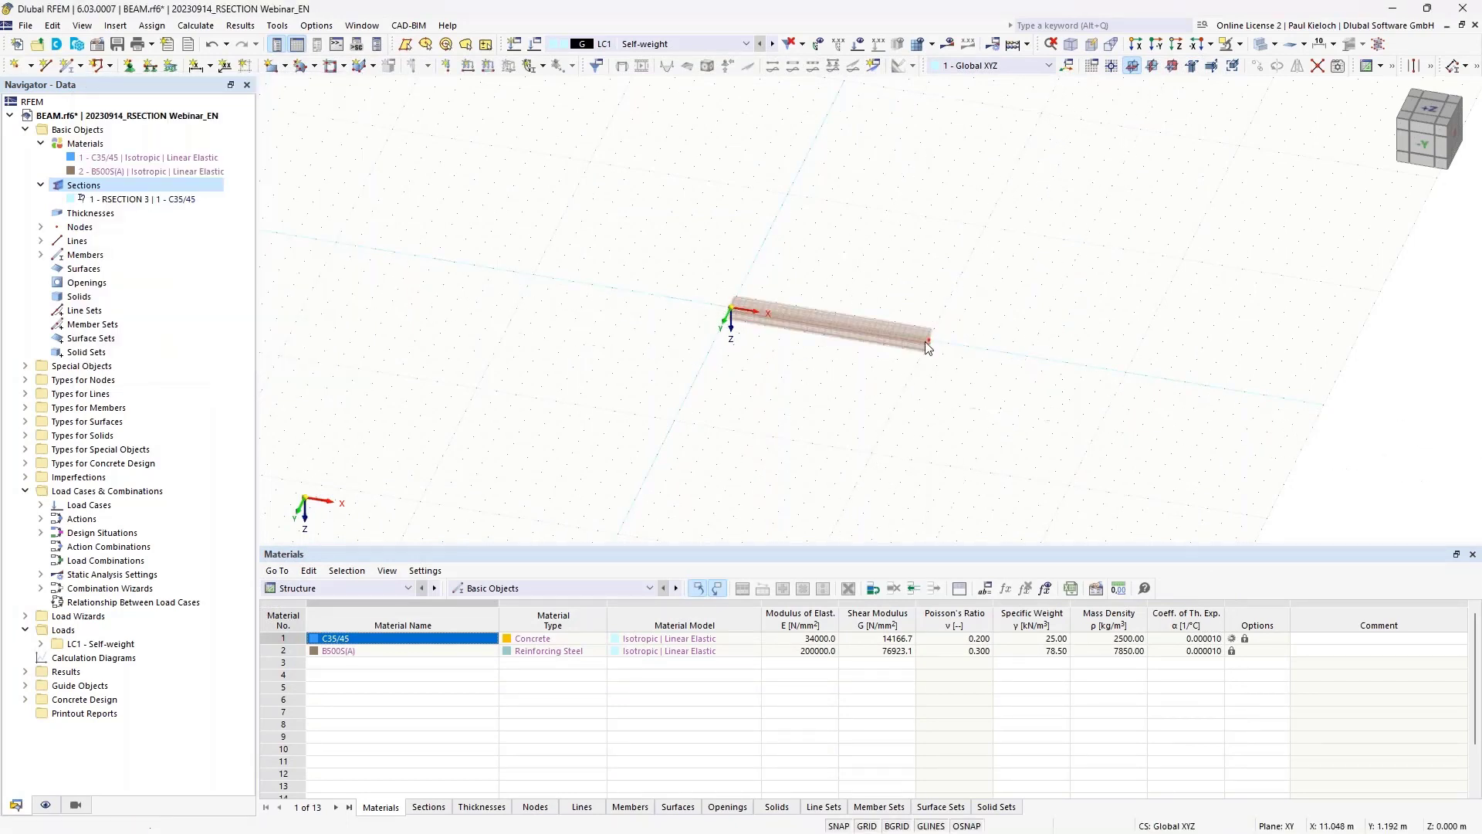
Step: Assign a new nodal support to the beam's start node at the origin, based on the hinged type with rotation φX also restrained
scroll(925, 341, "up", 5)
left_click_drag(384, 179, 545, 435)
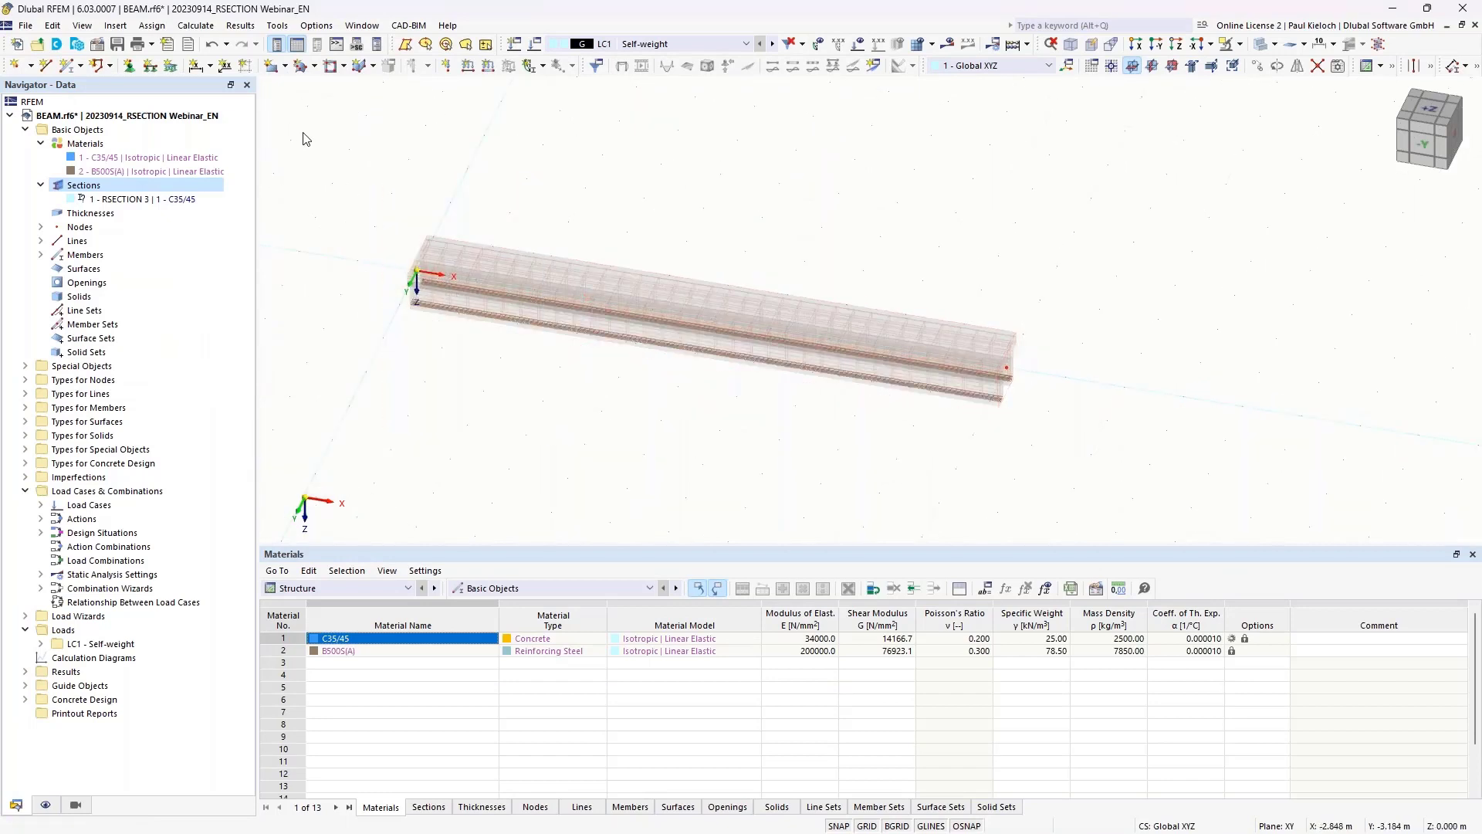
left_click(128, 65)
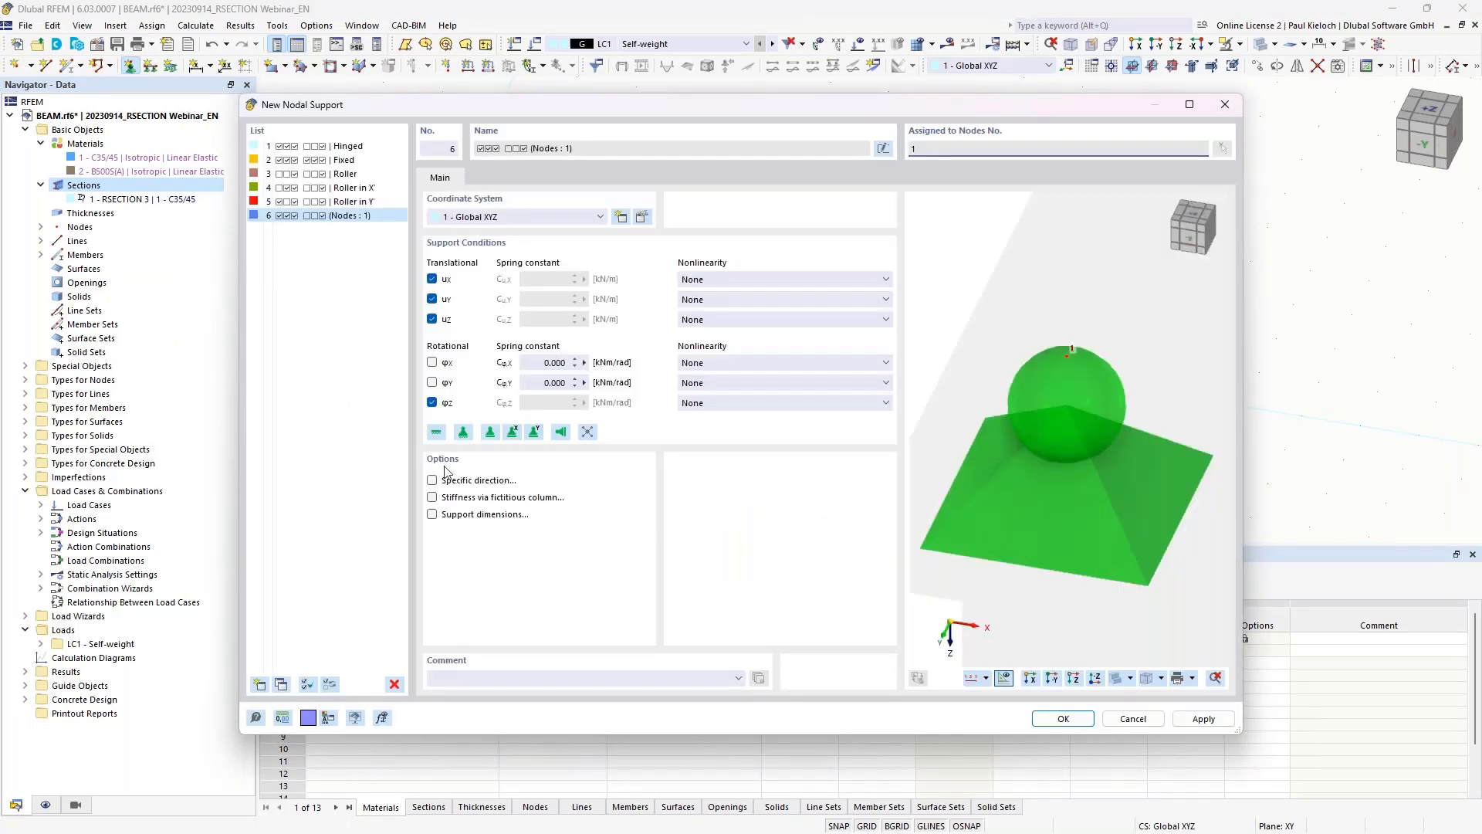
left_click(433, 362)
left_click(1065, 718)
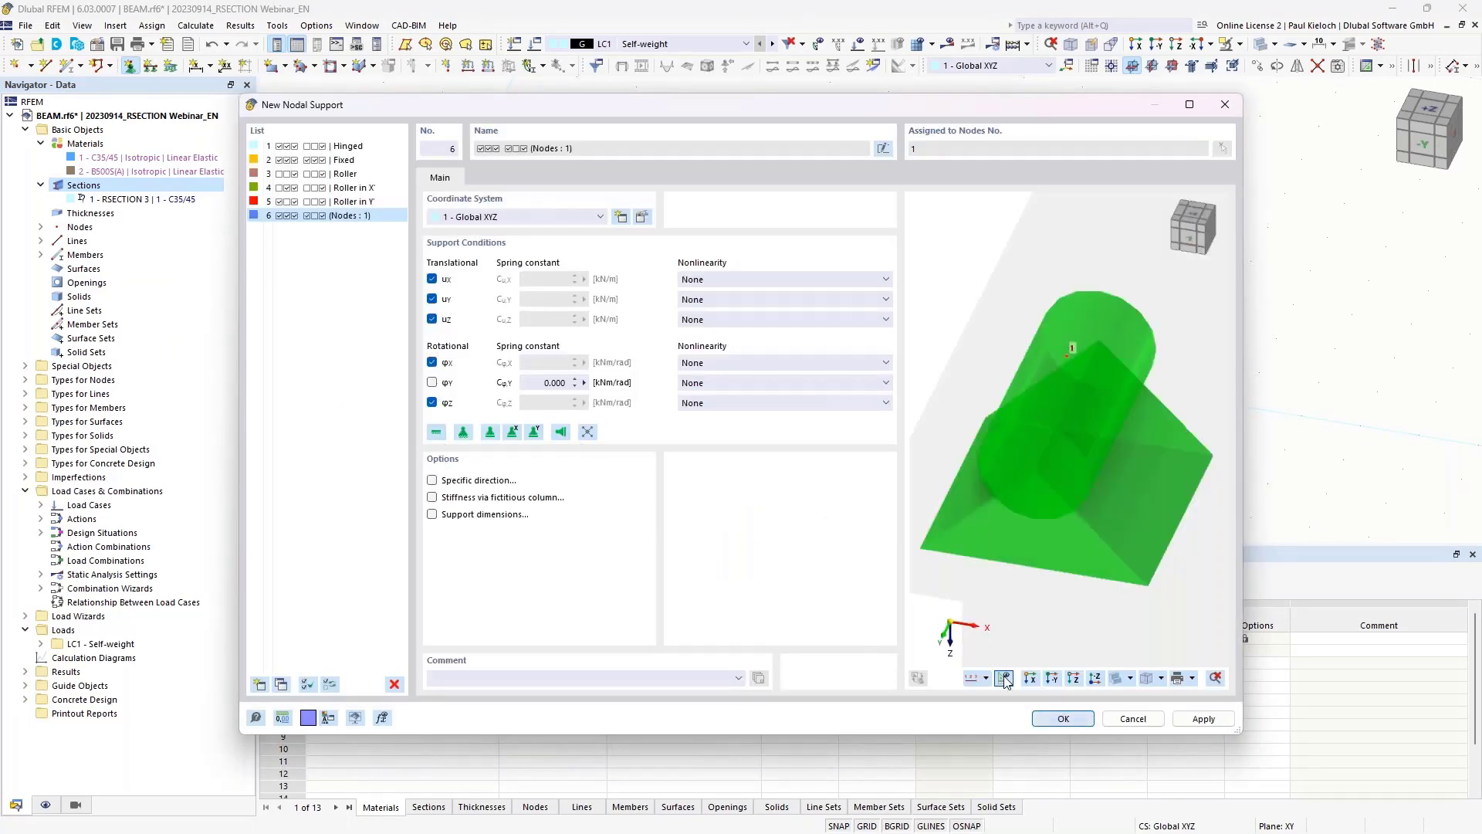
left_click(845, 591)
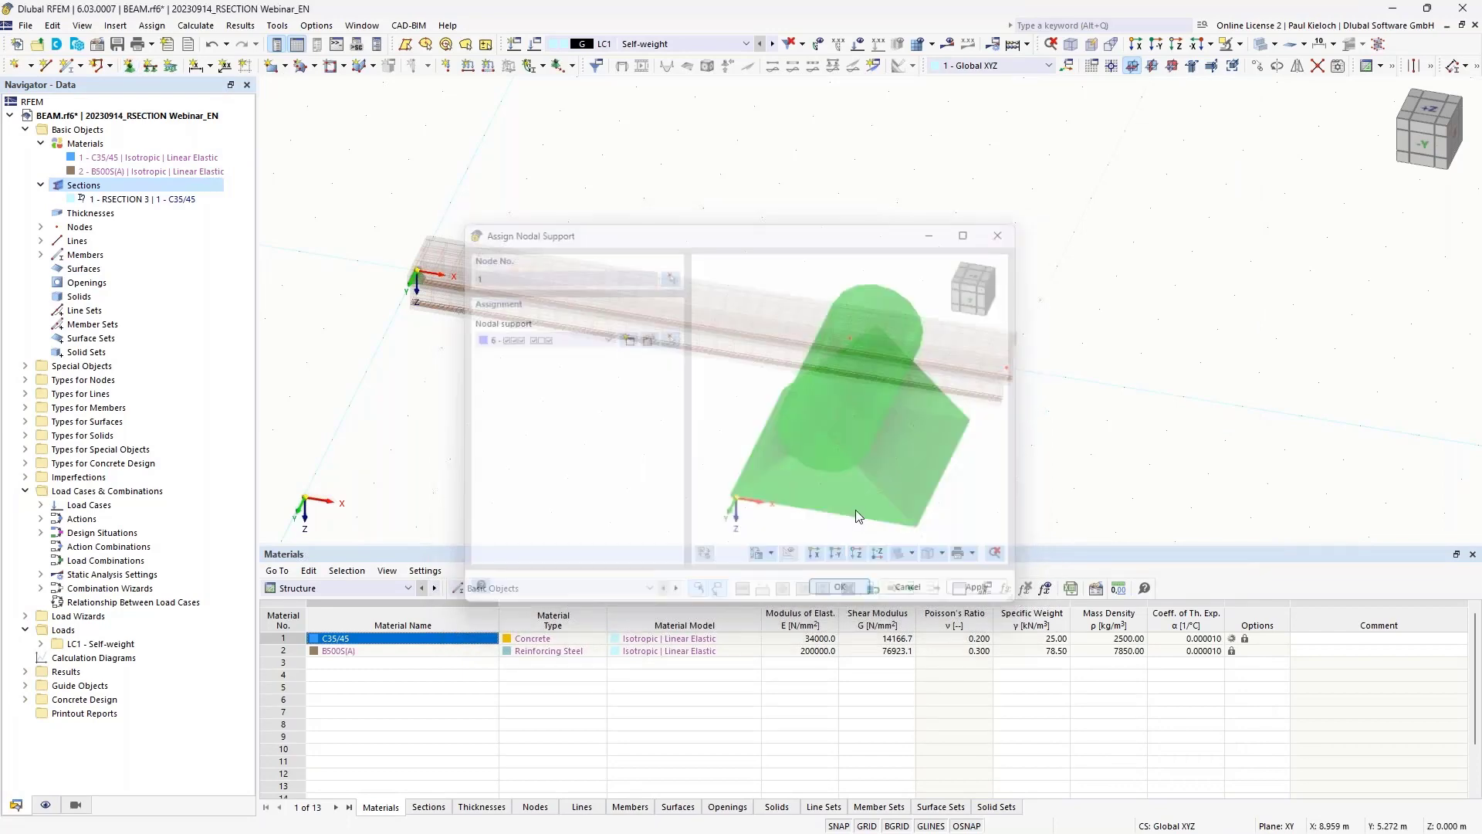
Step: Assign a new nodal support to the beam's end node, with rotation φX also restrained and translation uX released
left_click(130, 65)
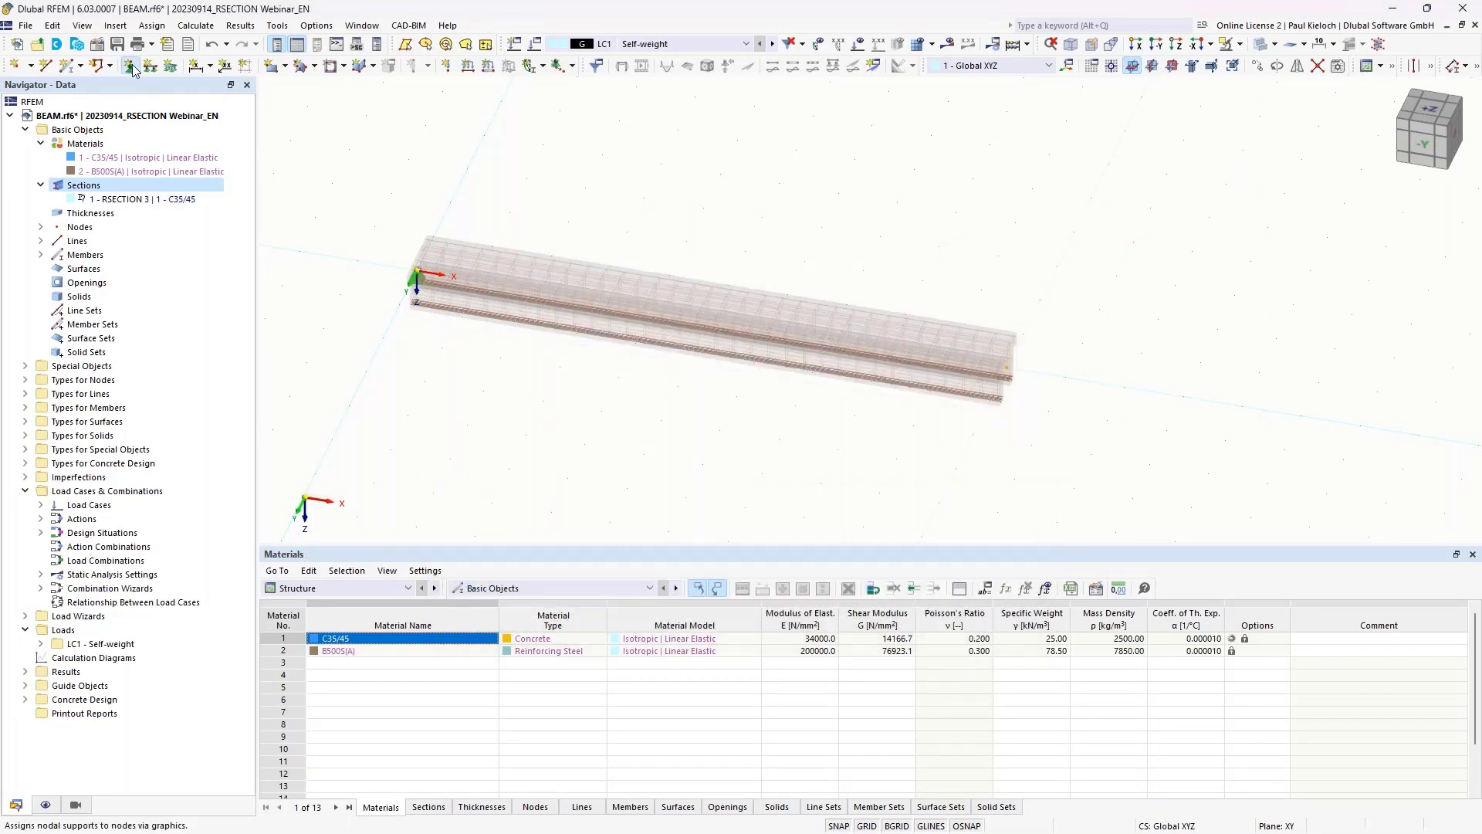
left_click(628, 340)
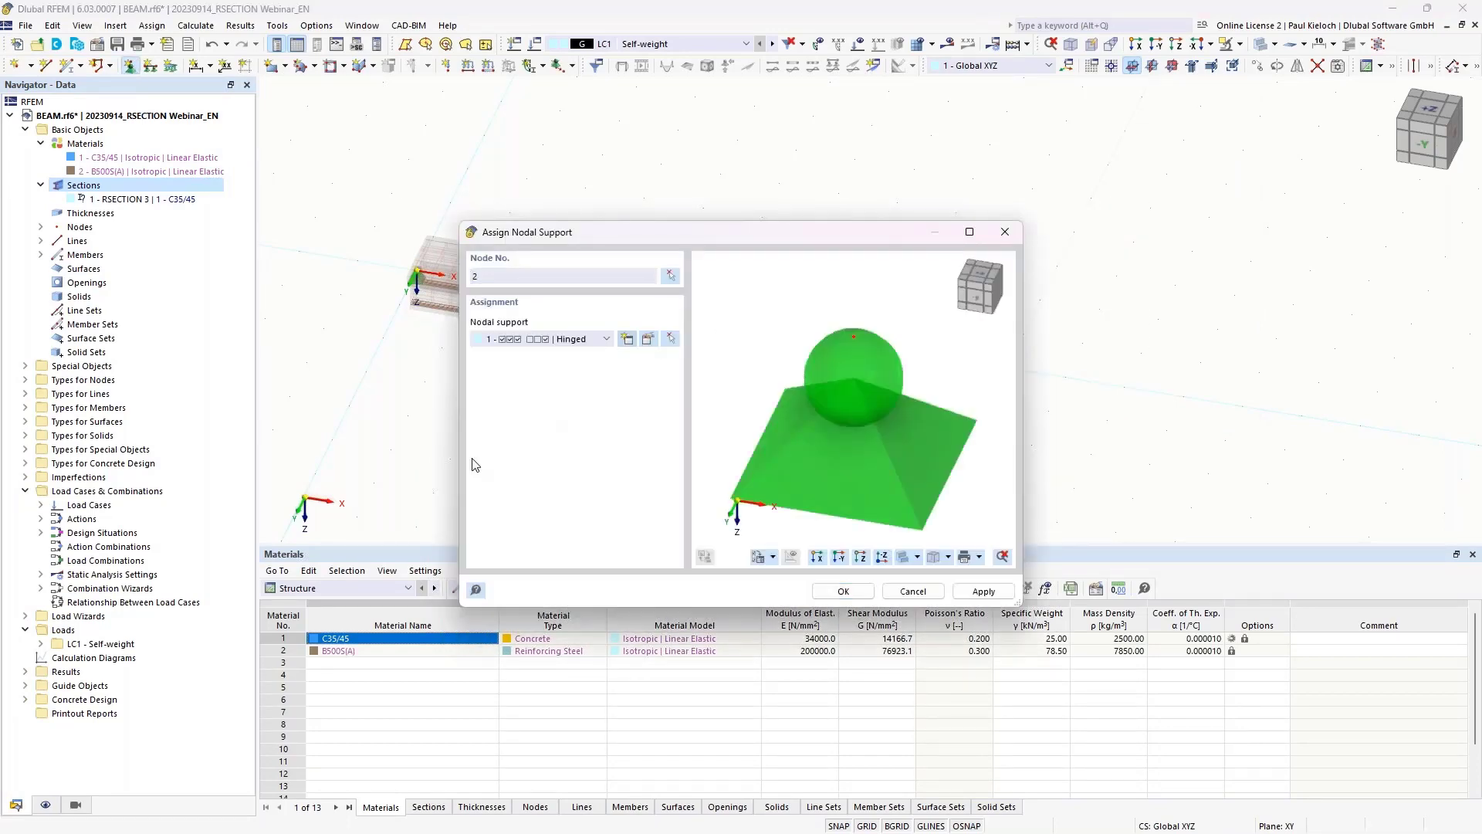
left_click(432, 362)
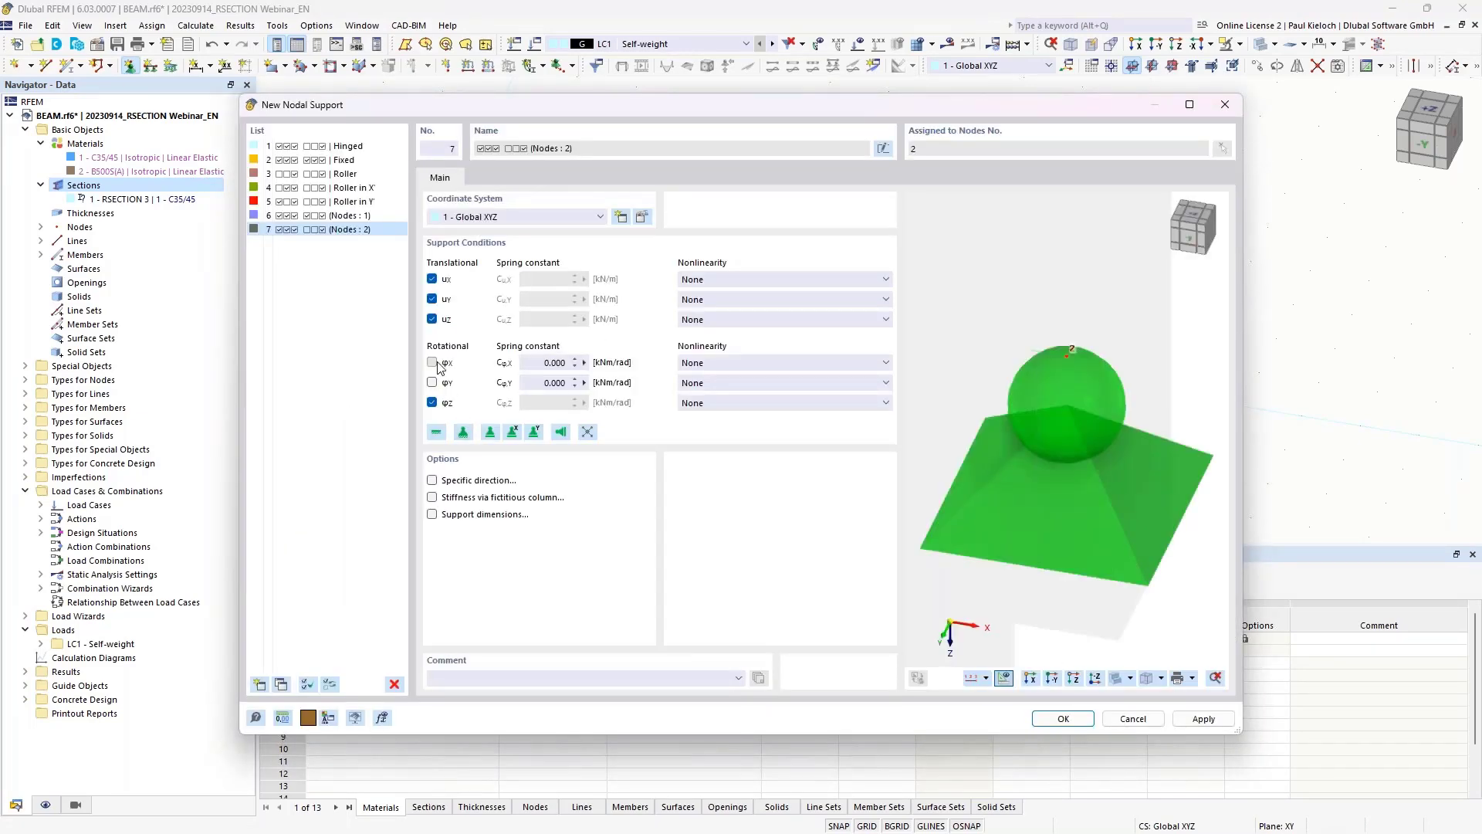
left_click(431, 279)
left_click(1062, 719)
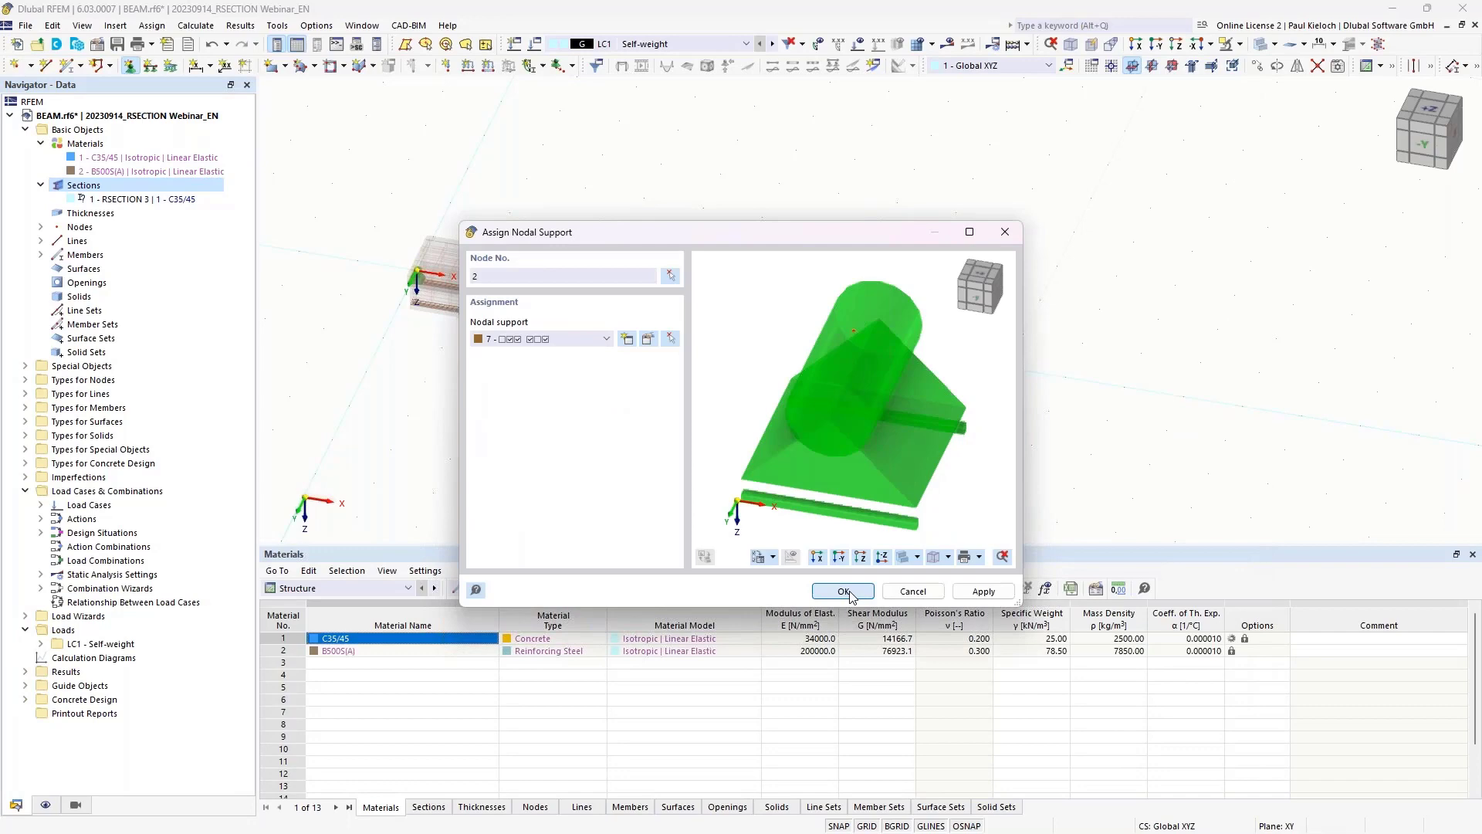
left_click(844, 591)
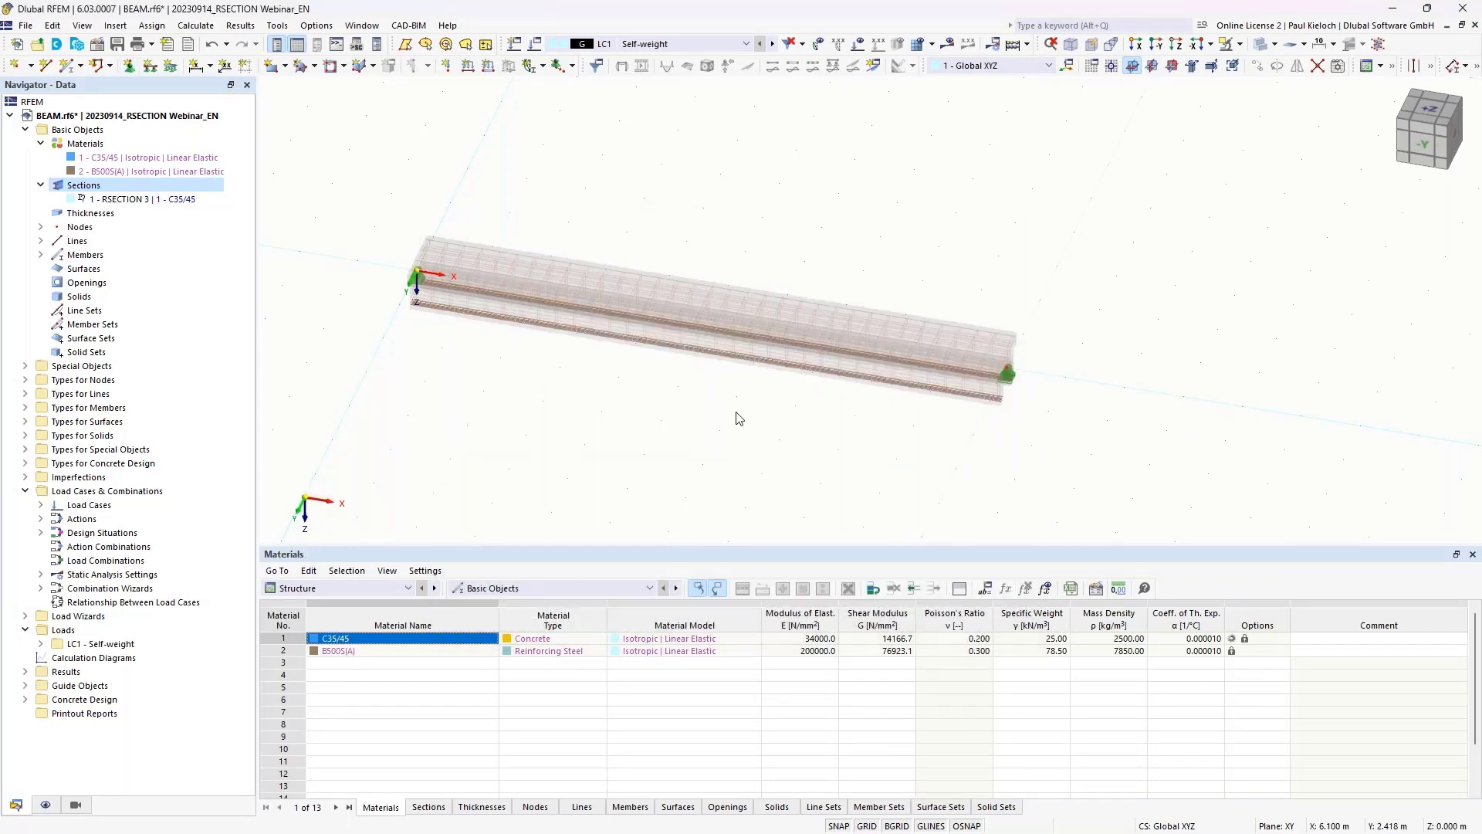
Step: Add load case LC2 named Live Load with the action category Imposed loads - category E: storage areas
middle_click_drag(737, 410, 653, 396)
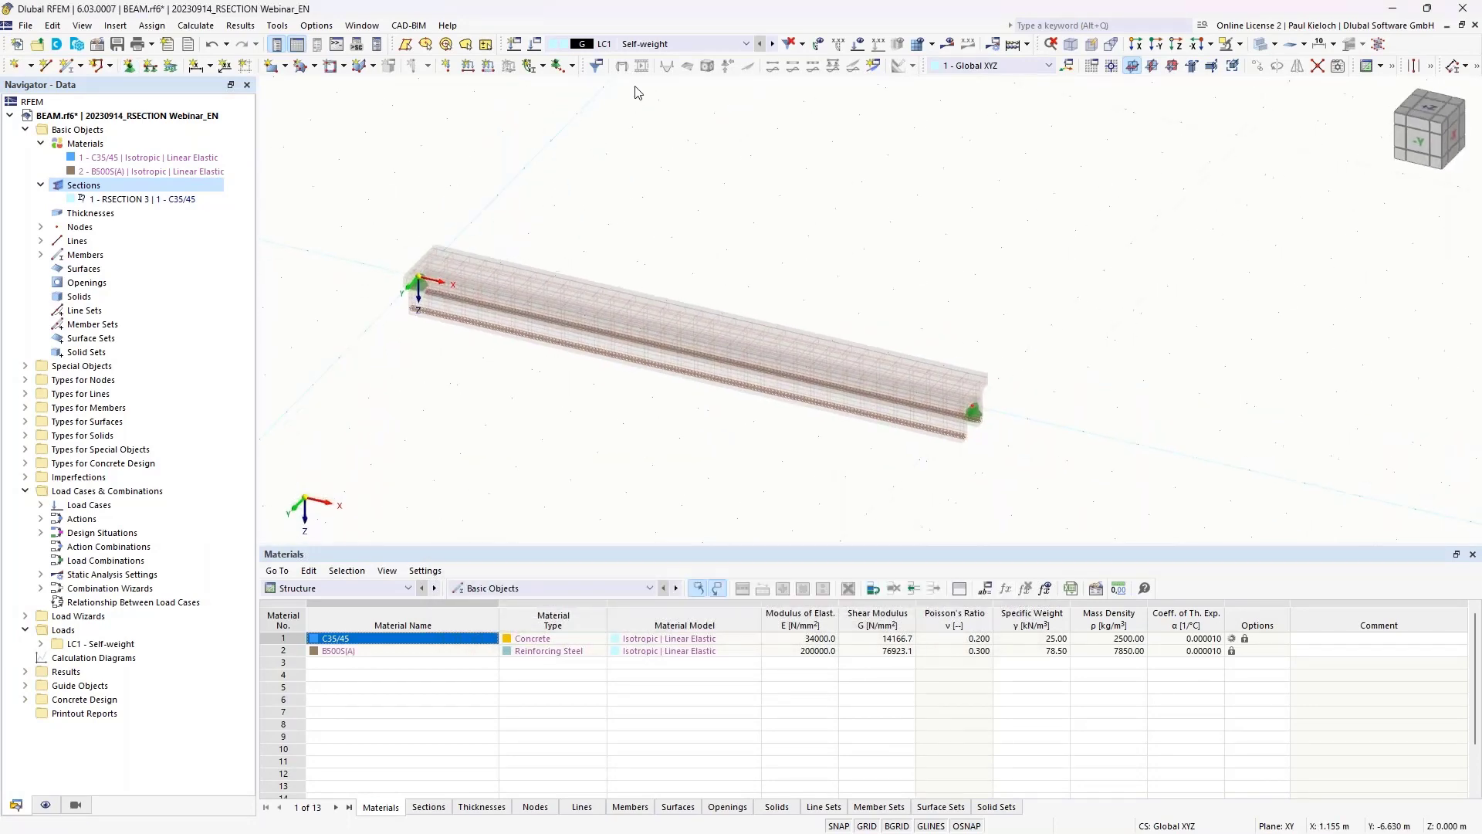
left_click(514, 44)
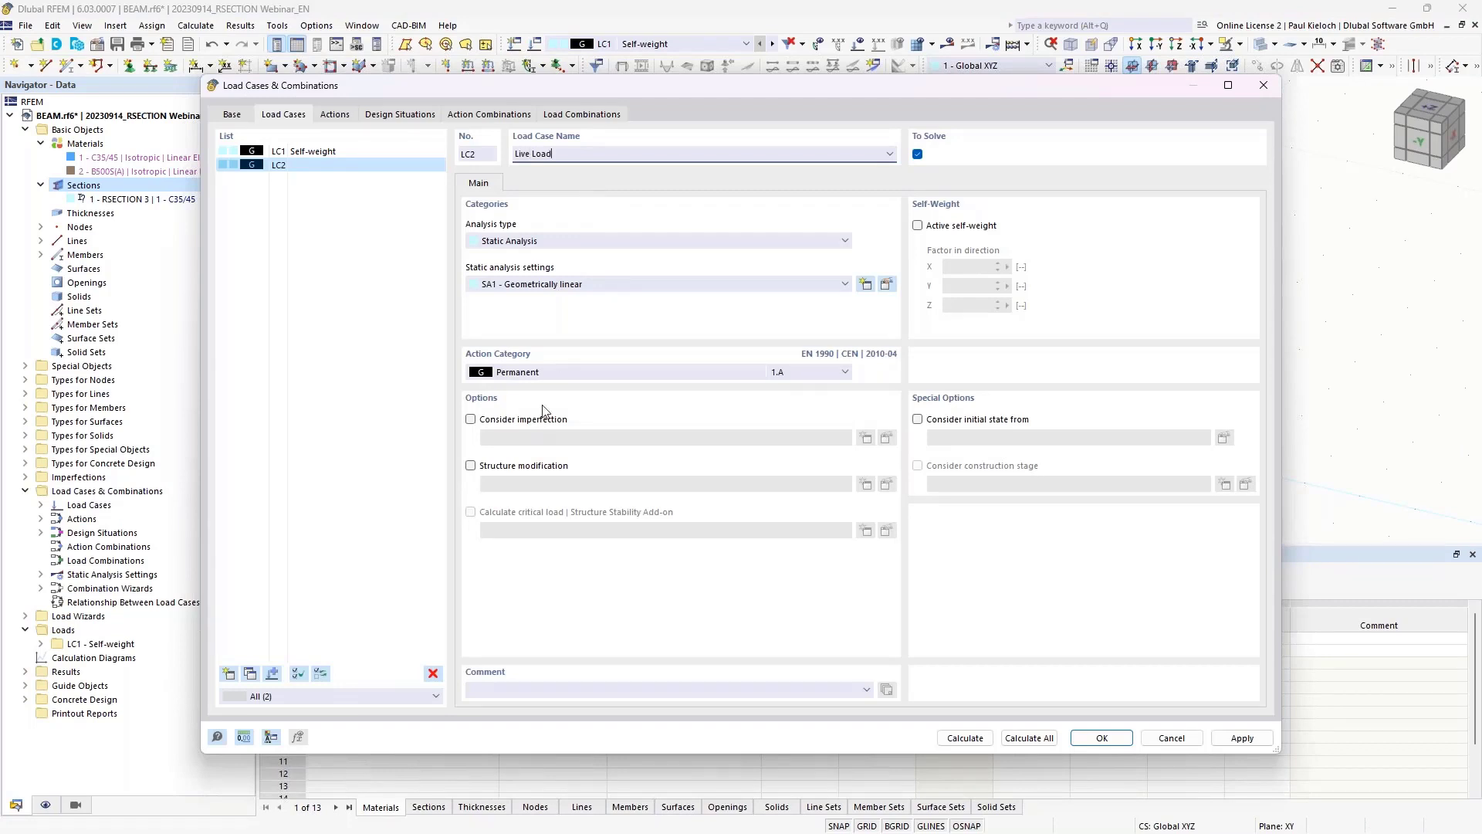
left_click(550, 374)
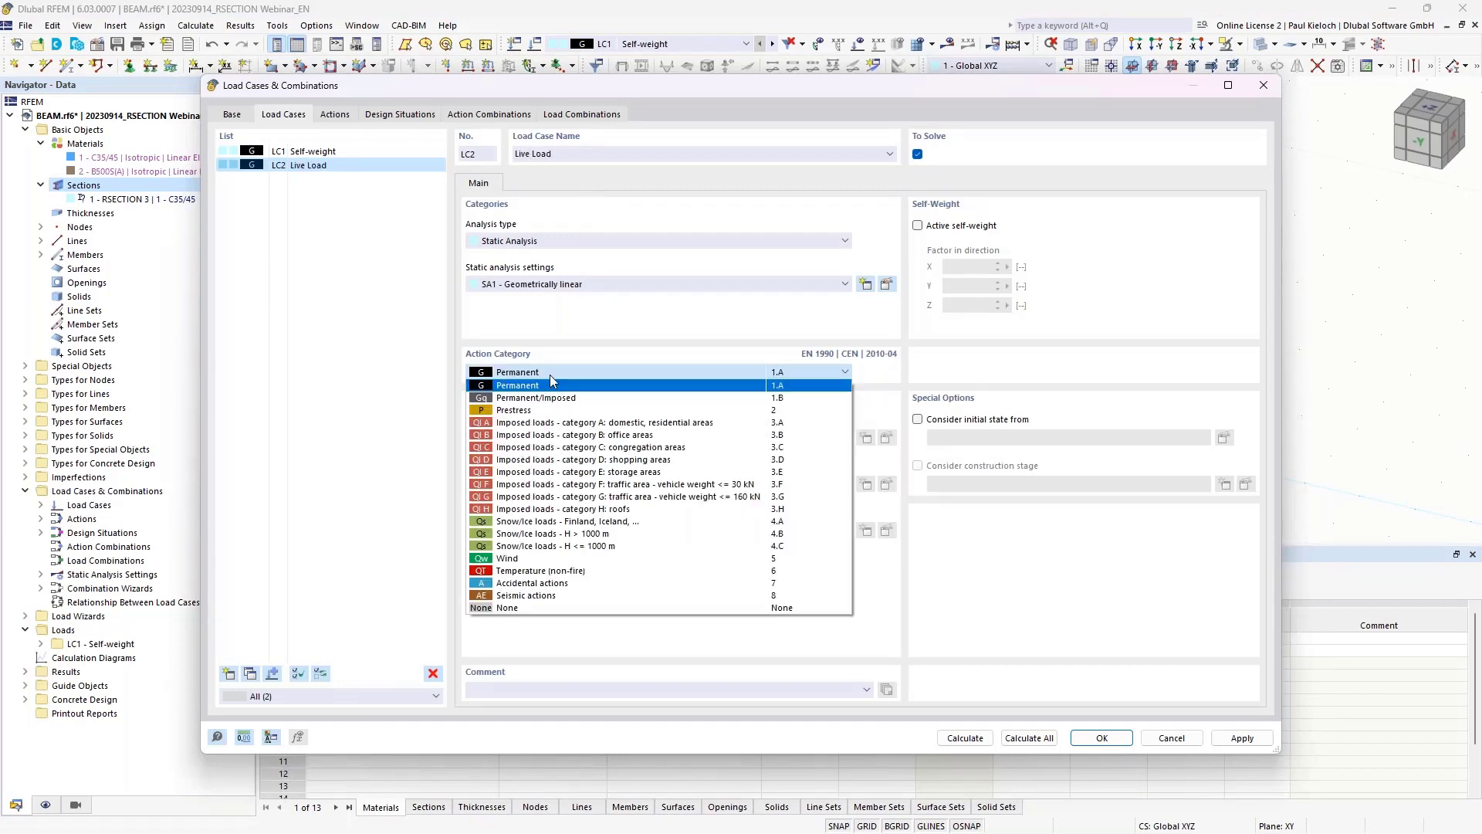
left_click(523, 472)
Step: Go through the actions, design situations and action combinations, generate the load combinations, and accept the load case settings
left_click(335, 114)
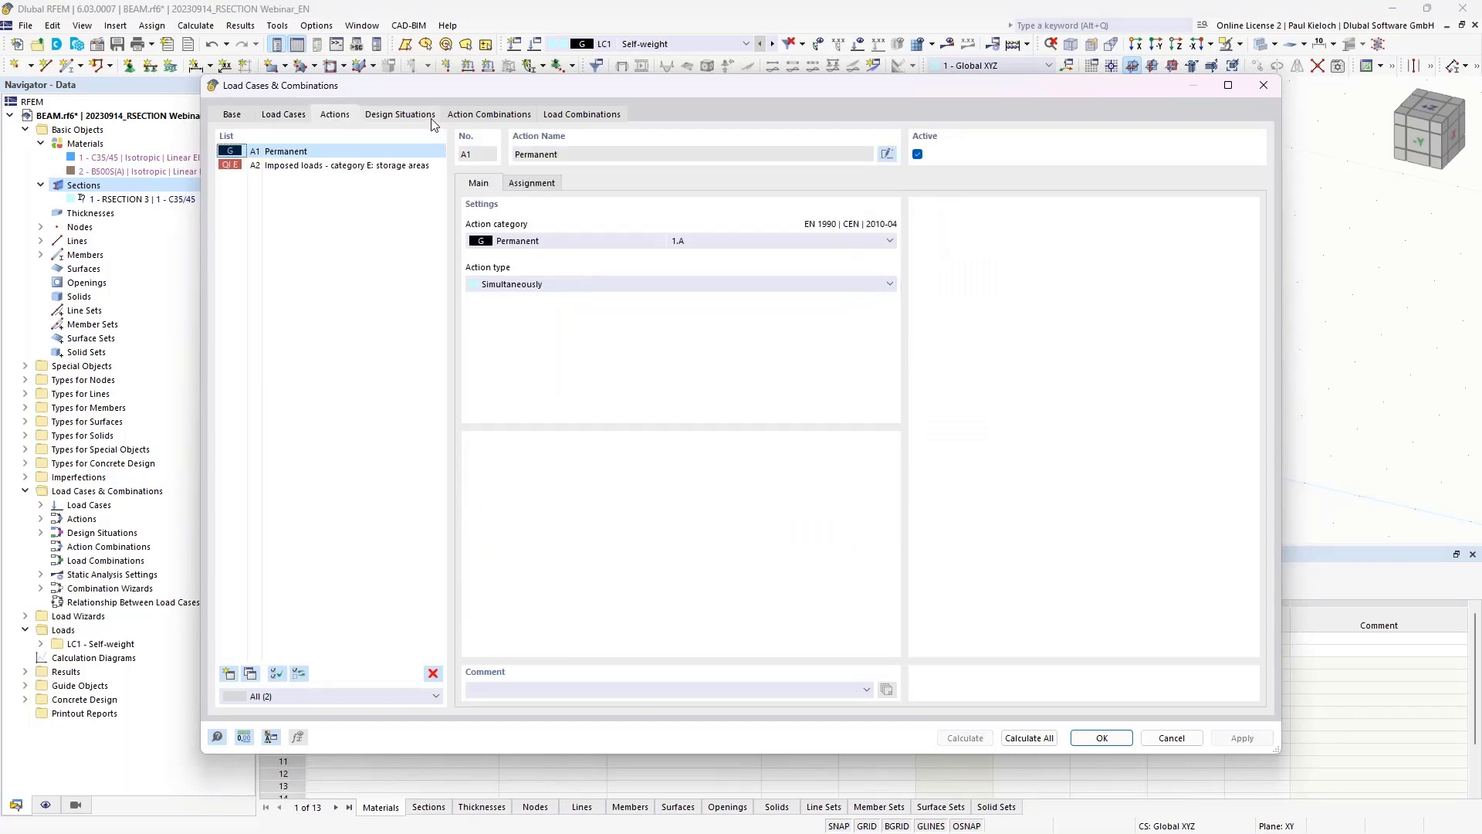
left_click(399, 115)
left_click(489, 116)
left_click(582, 114)
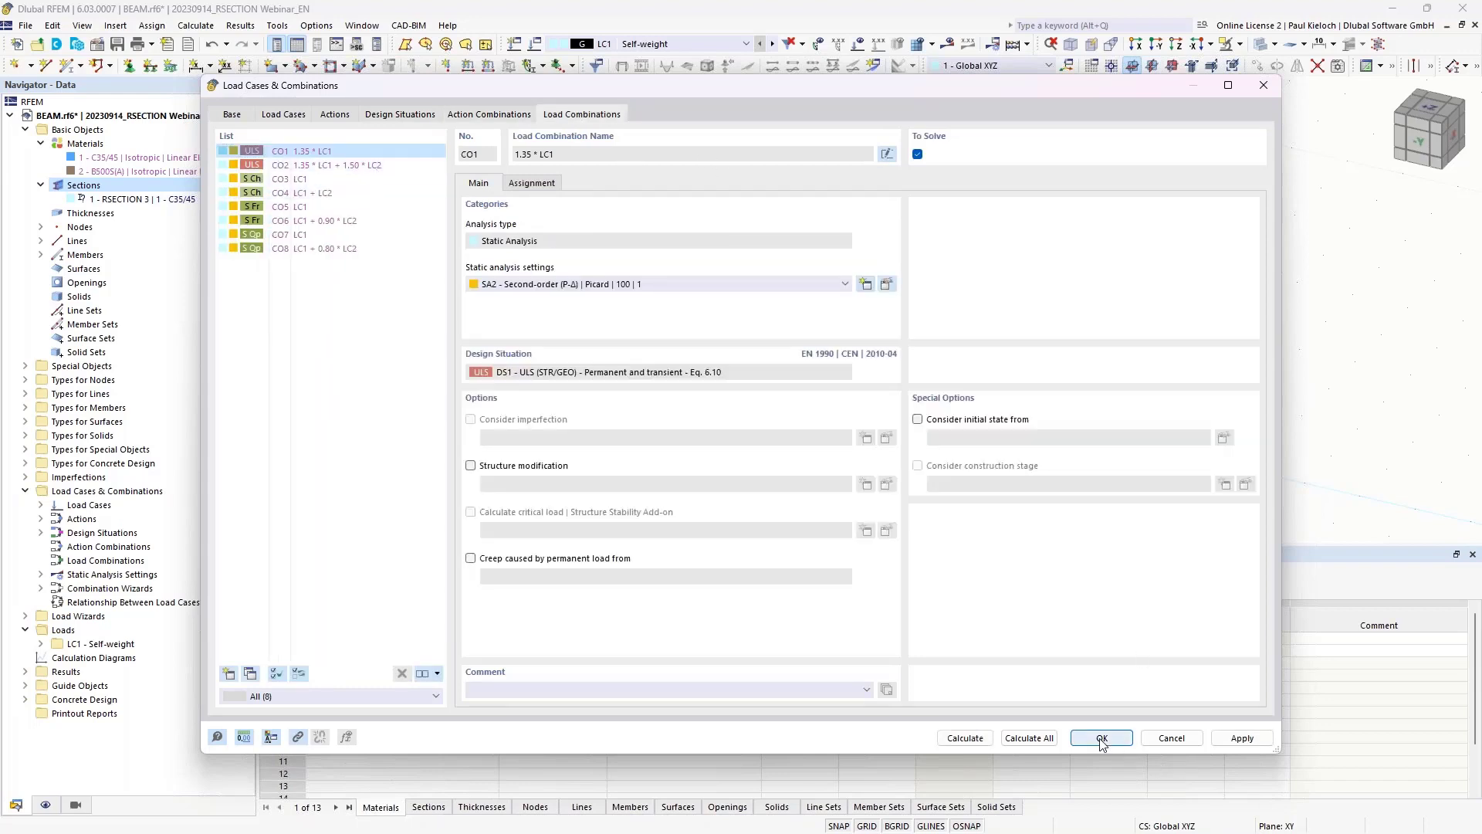
key("Return")
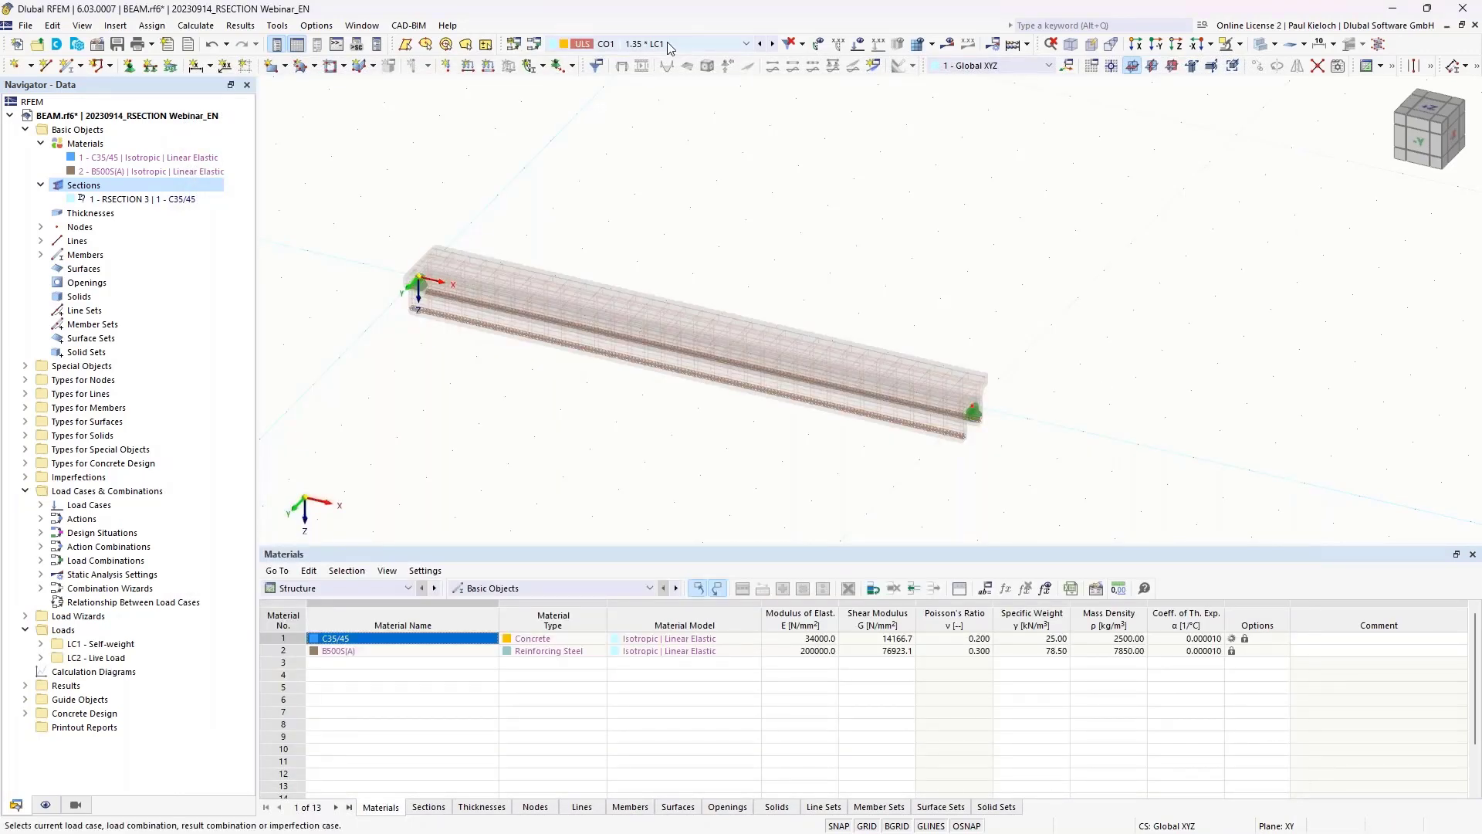
Step: Apply a uniform member load of 3 kN/m to member 1 in load case LC1 Self-weight
left_click(668, 48)
left_click(656, 58)
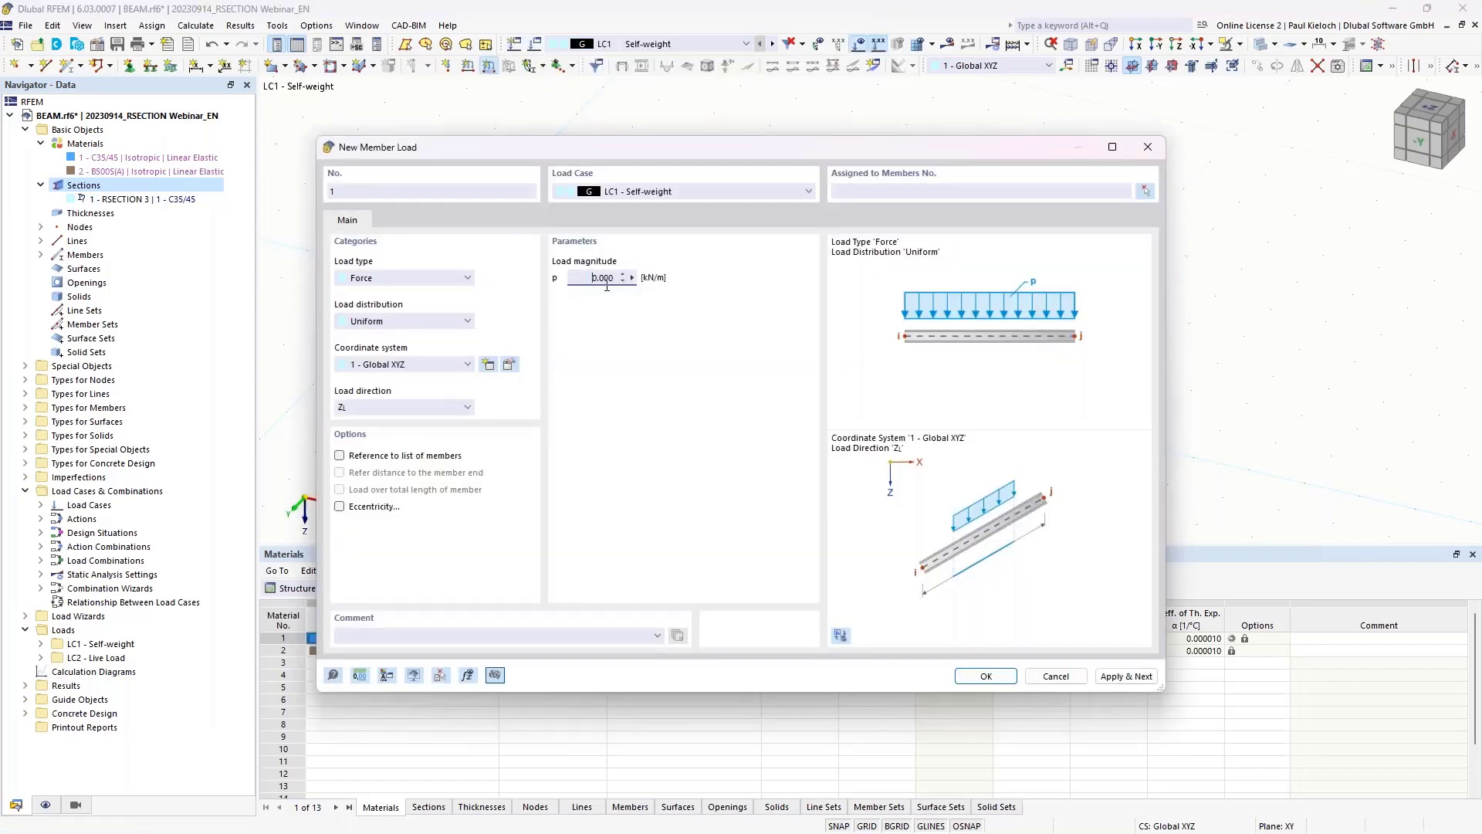
type("3")
left_click(1069, 195)
left_click(1120, 679)
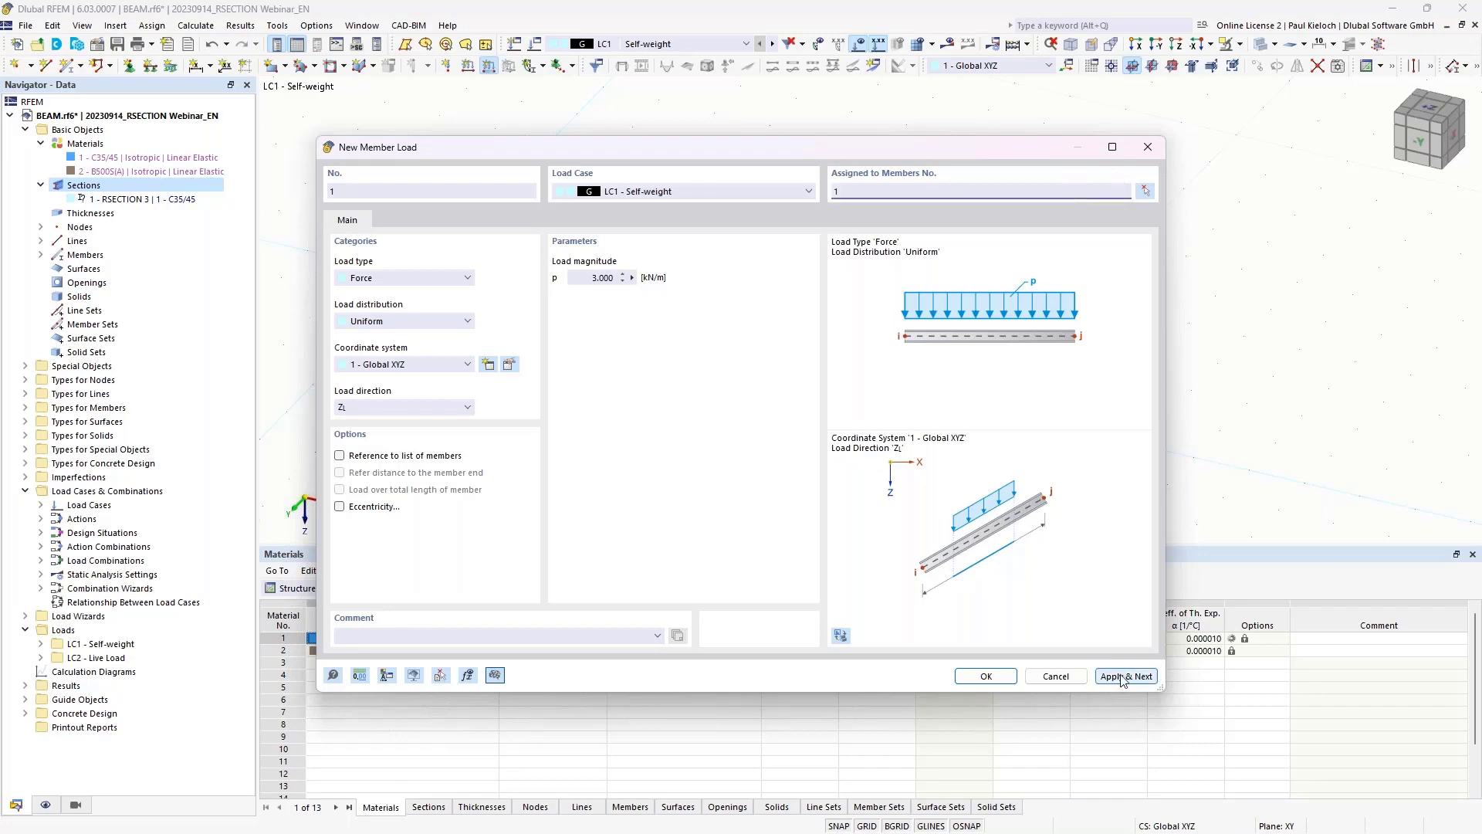
Step: Apply a uniform member load of 15 kN/m to member 1 in load case LC2 Live Load
left_click(693, 190)
left_click(641, 218)
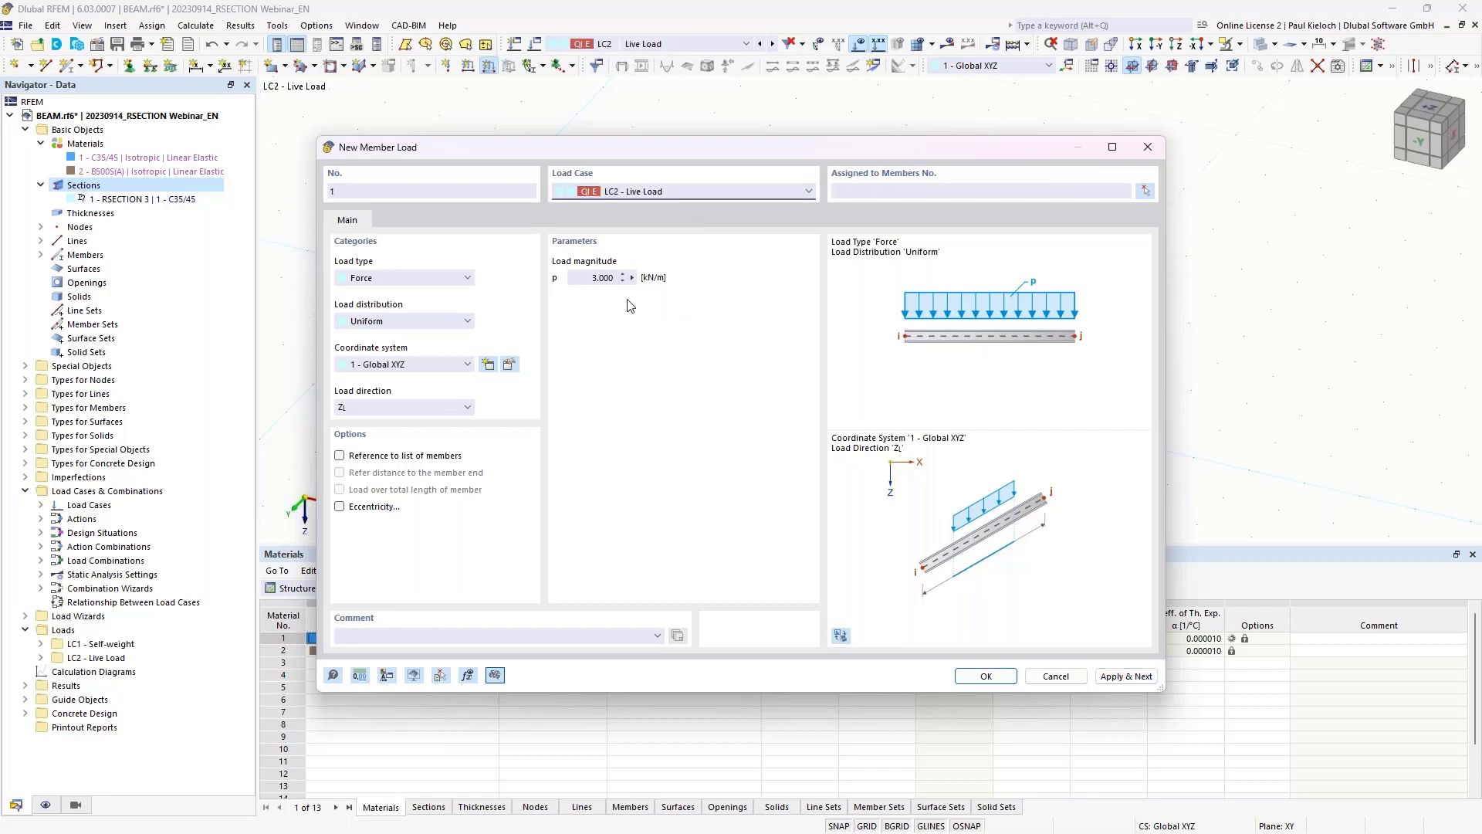
double_click(589, 278)
type("15")
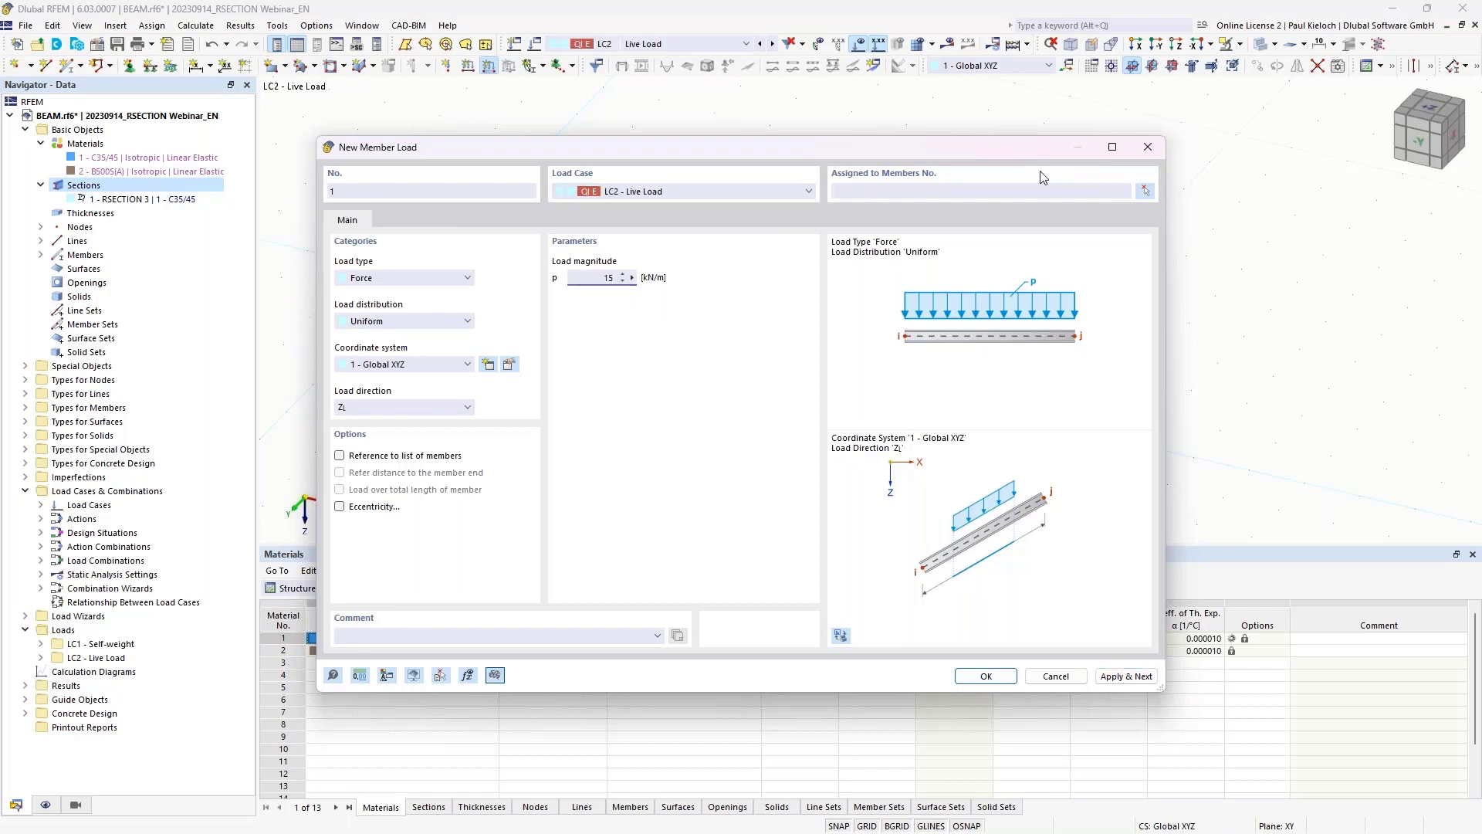
left_click(1030, 190)
left_click(984, 674)
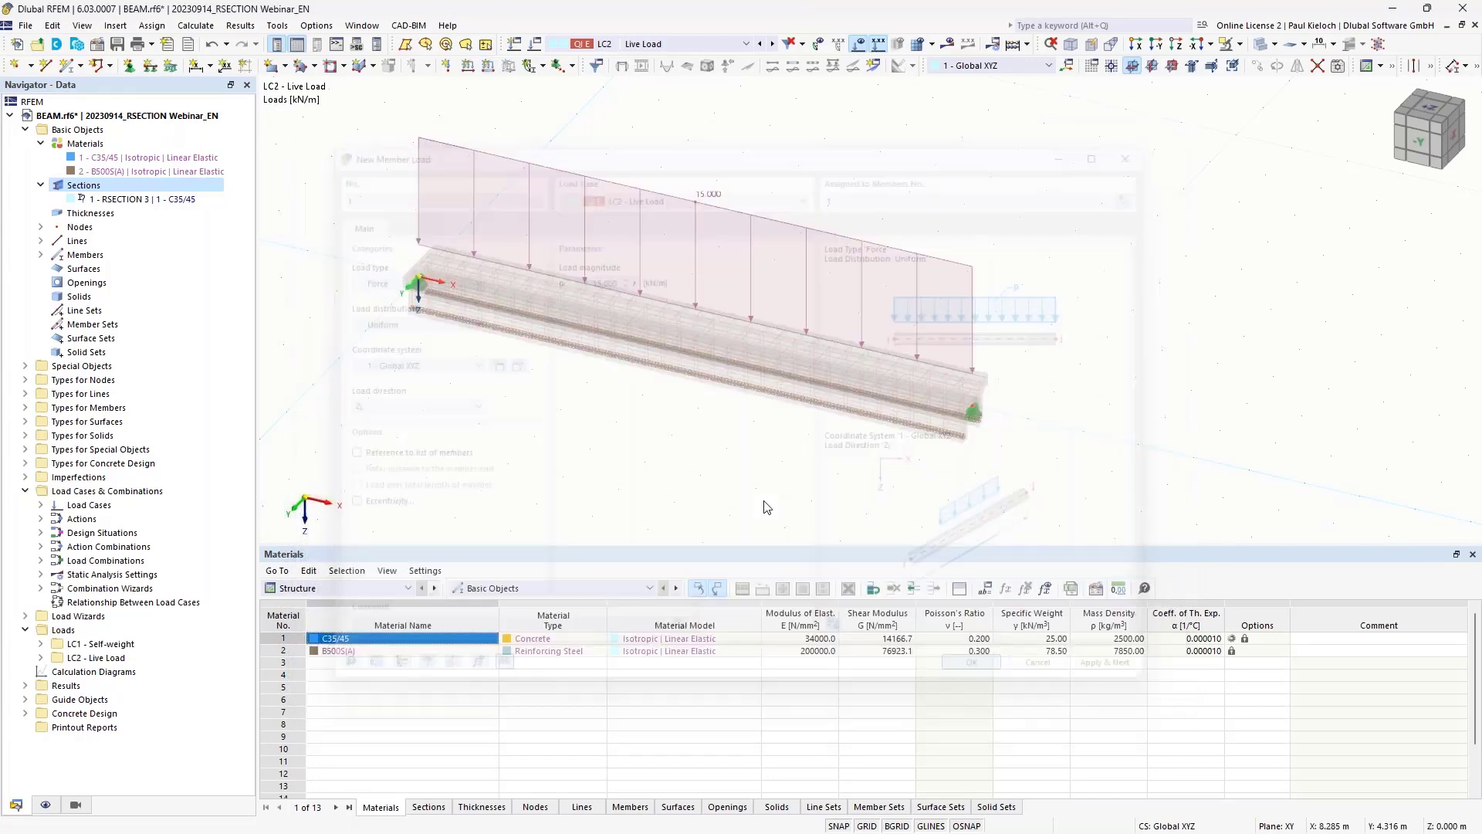
Step: Inspect the beam's loads in LC1 and LC2 and in load combinations CO2 and CO8
left_click(772, 44)
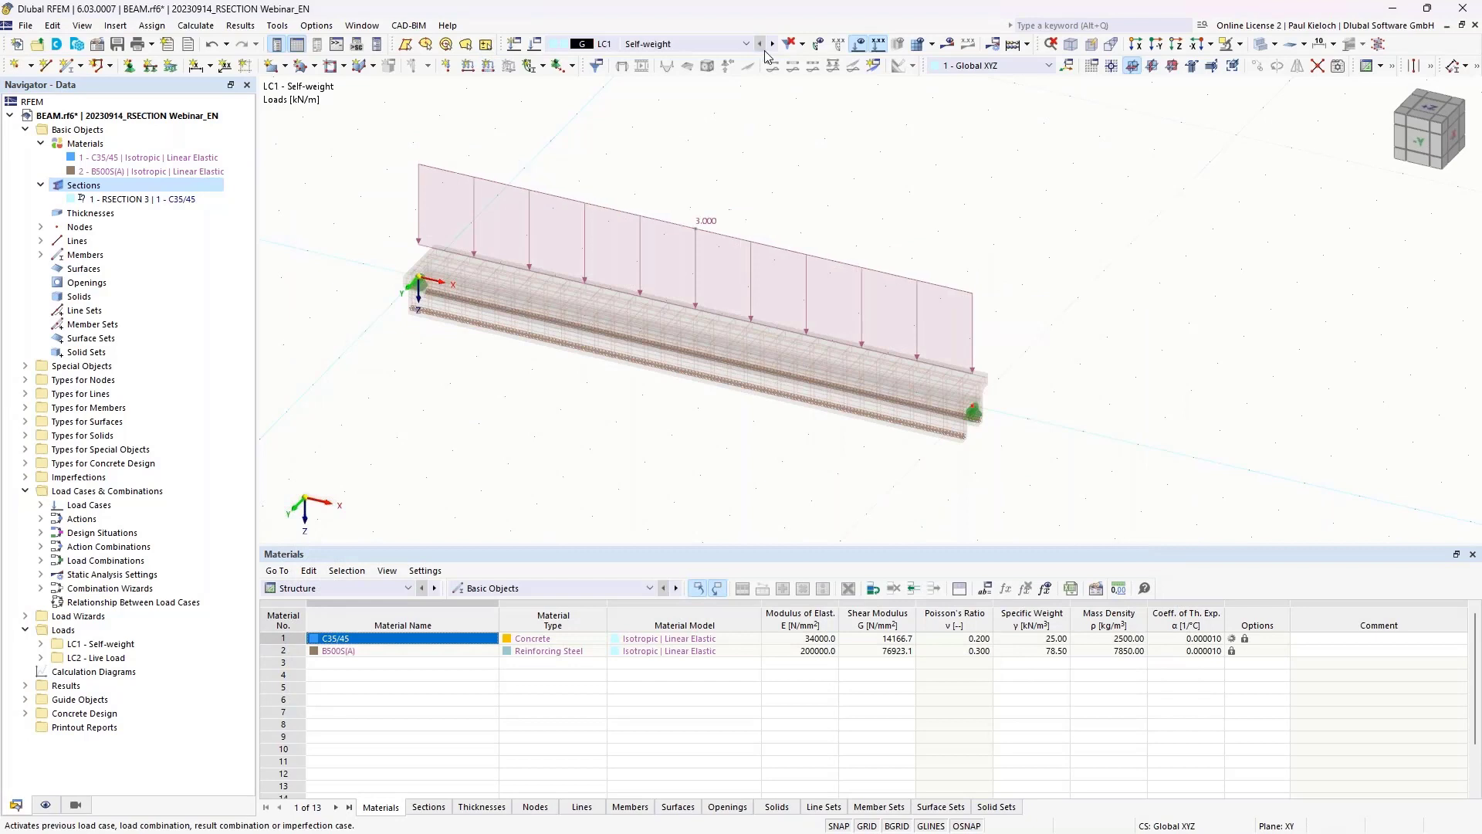
left_click(772, 44)
left_click(771, 44)
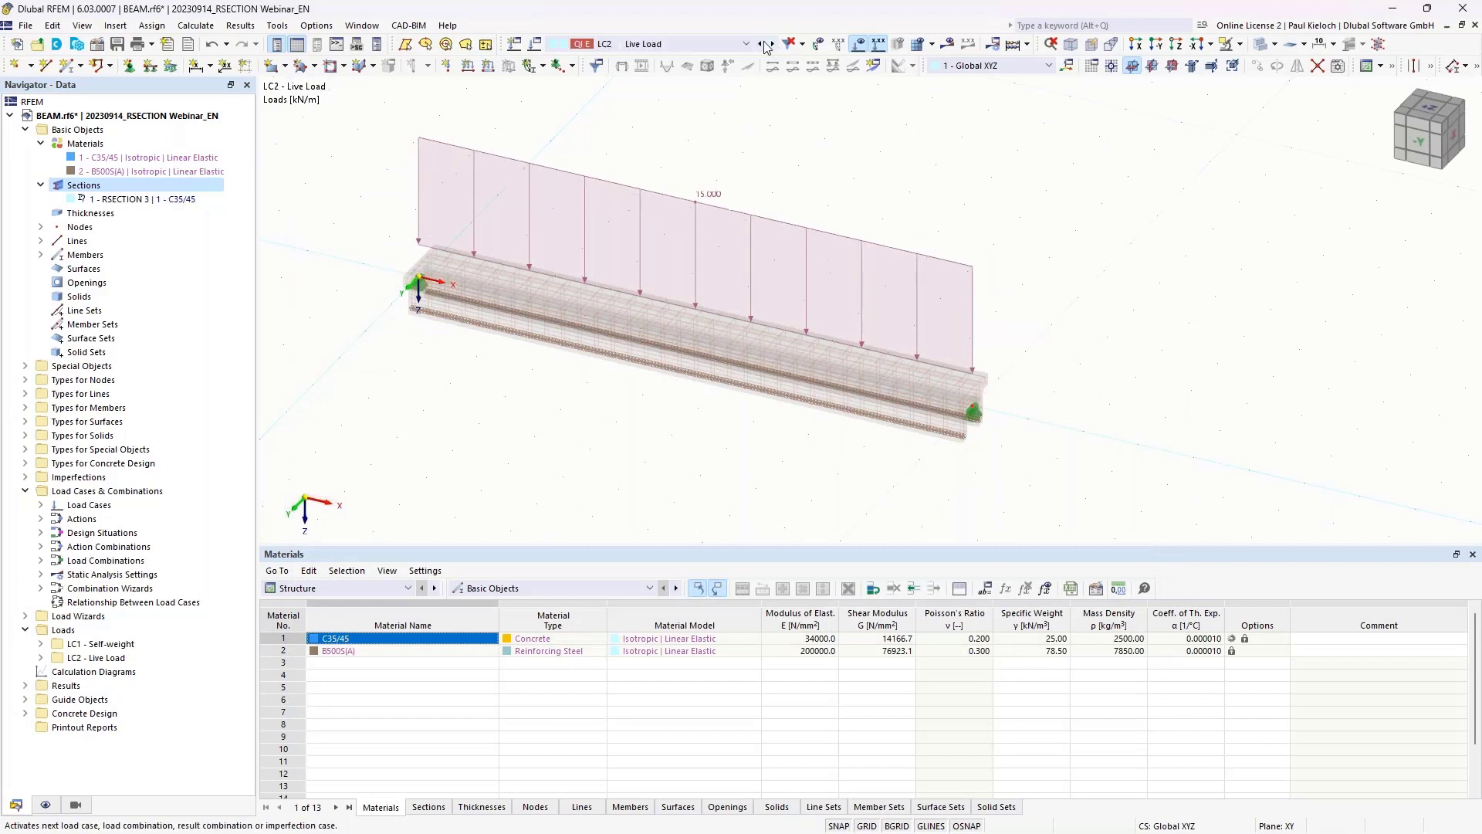
left_click(709, 44)
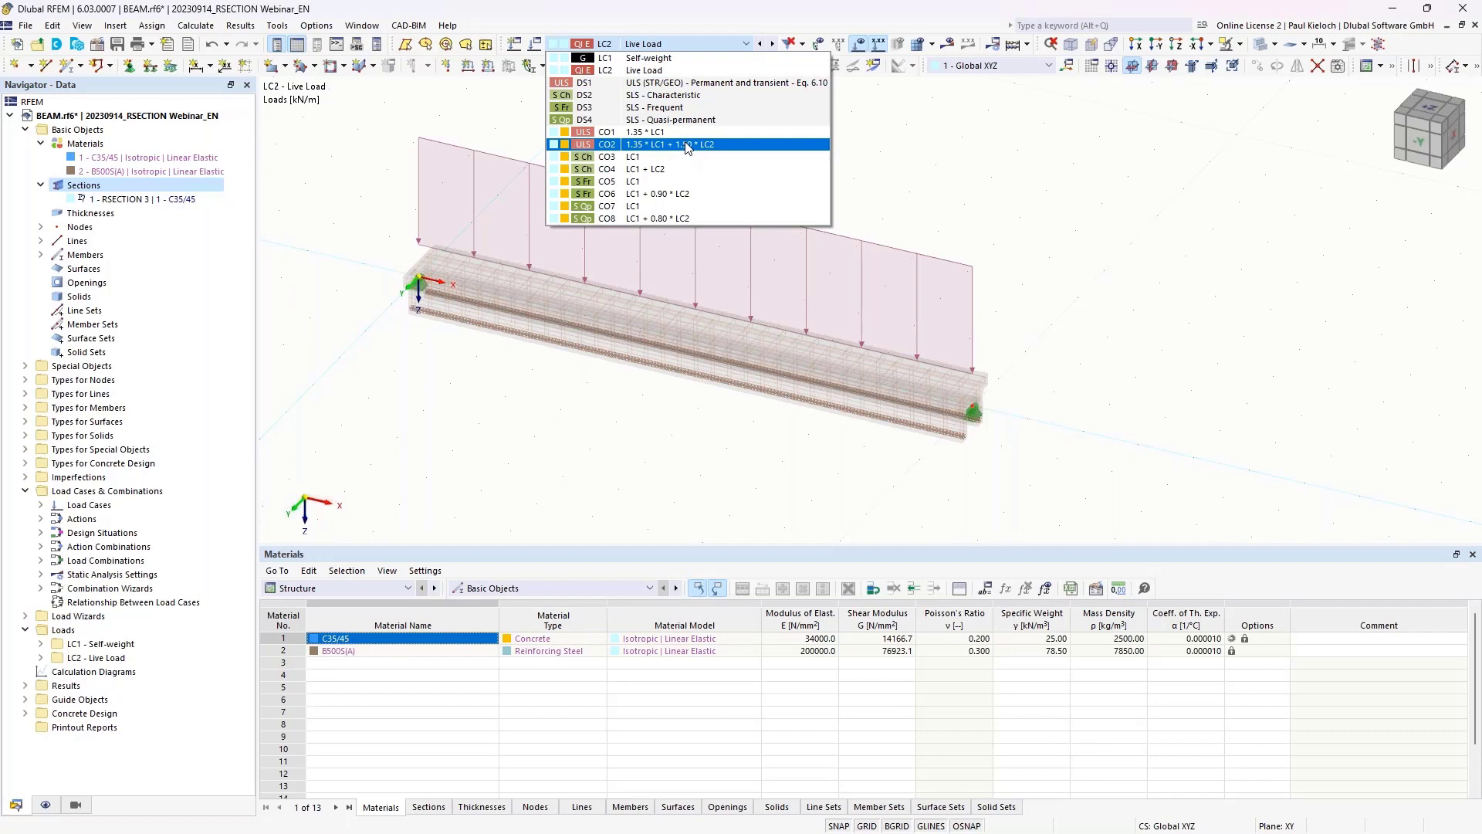
left_click(687, 144)
middle_click_drag(745, 440, 785, 357)
left_click(681, 44)
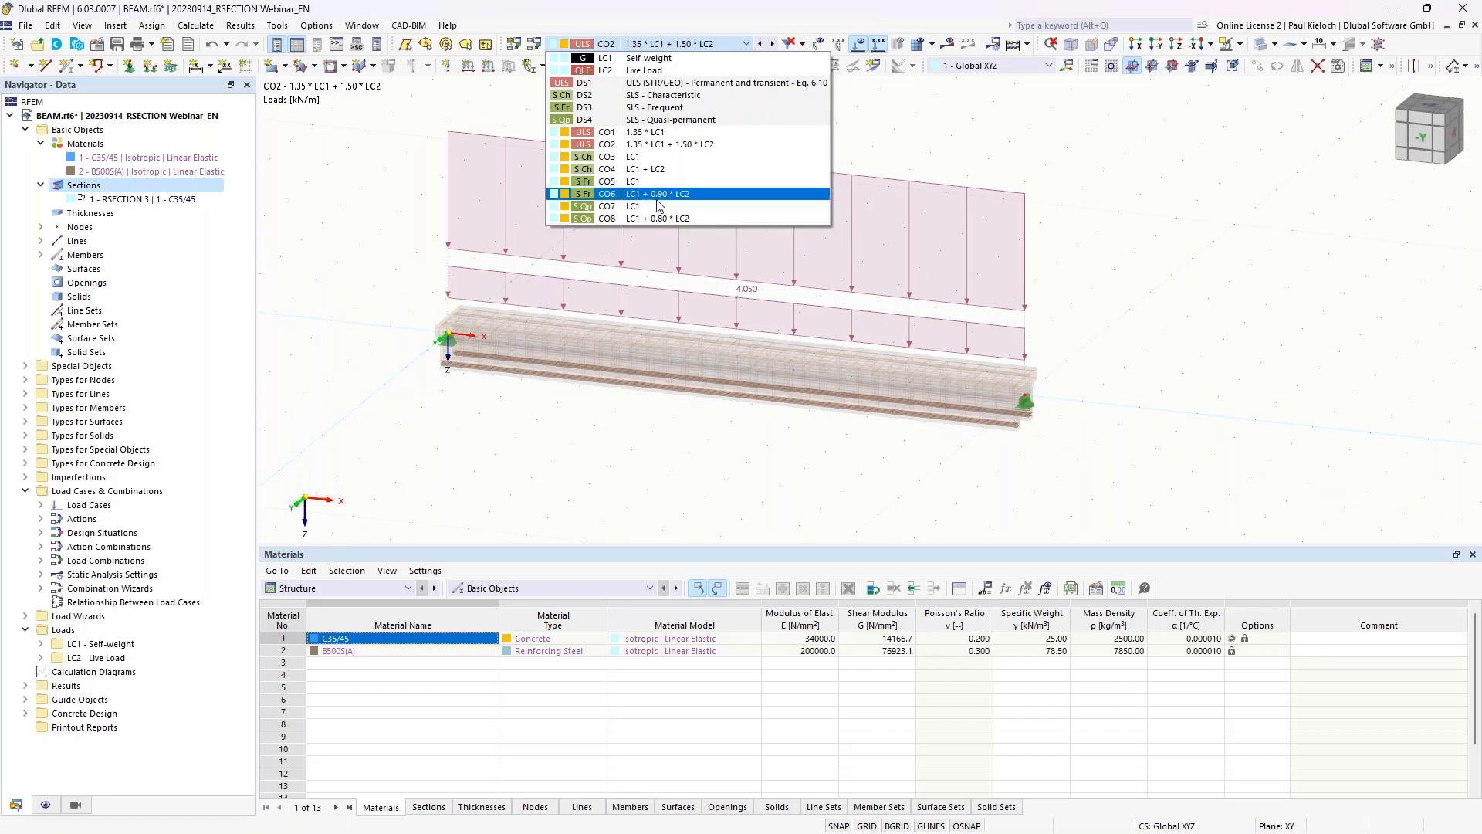
left_click(657, 220)
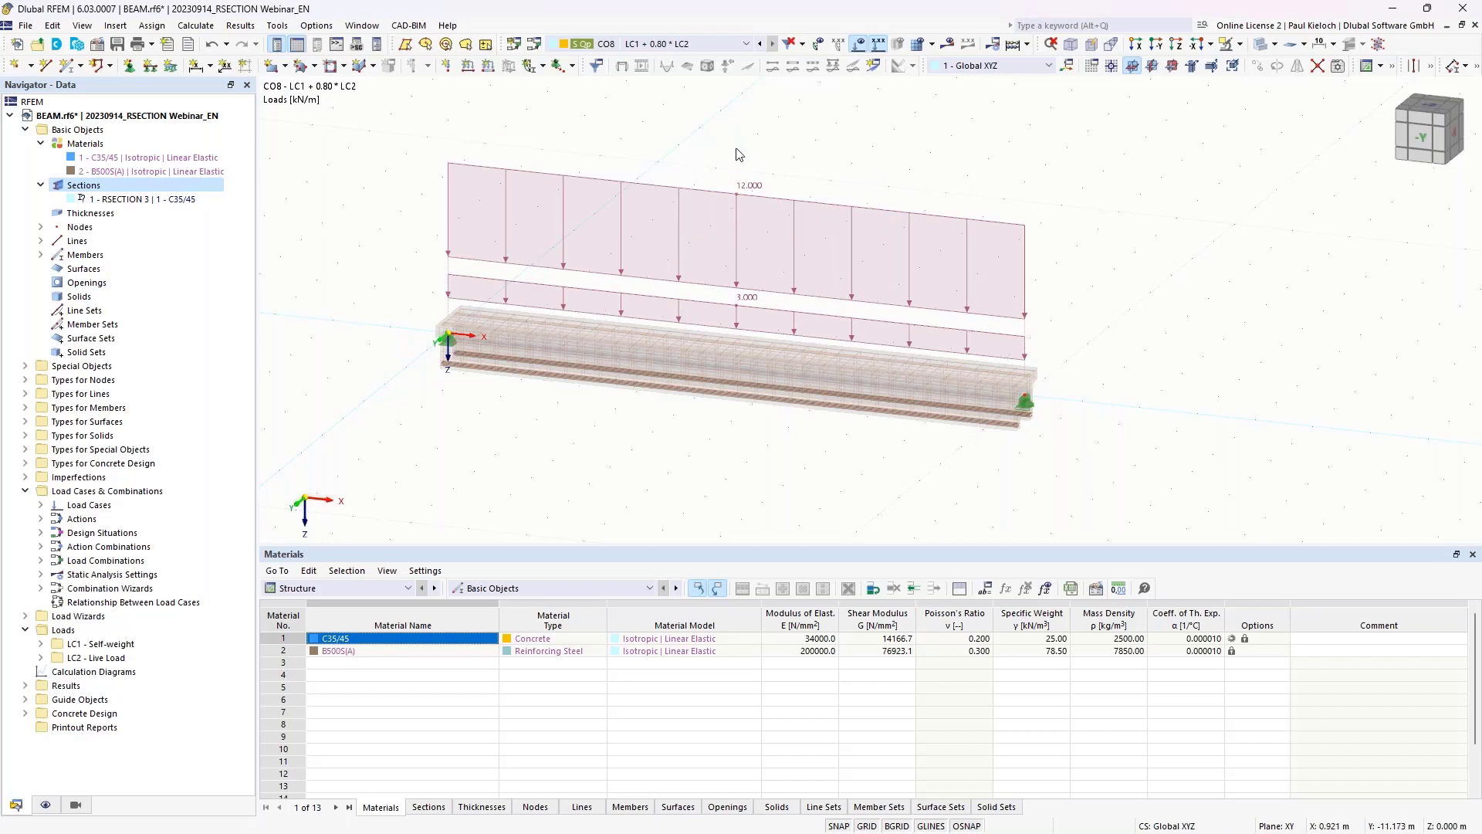
middle_click_drag(747, 152, 732, 171, "ctrl")
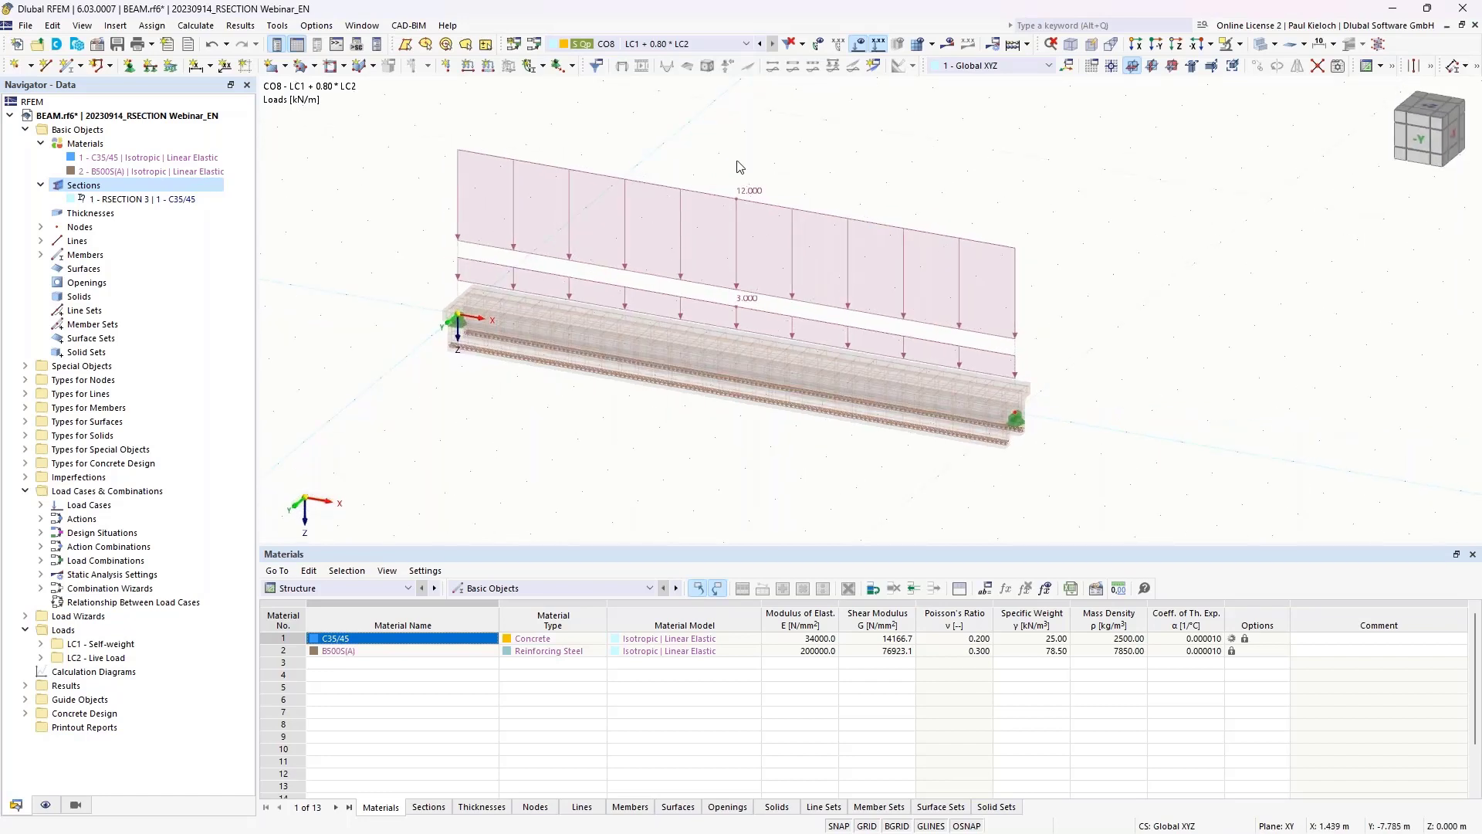
Step: Save the model, display the Concrete Design input data table, and run the concrete design calculation
left_click(117, 44)
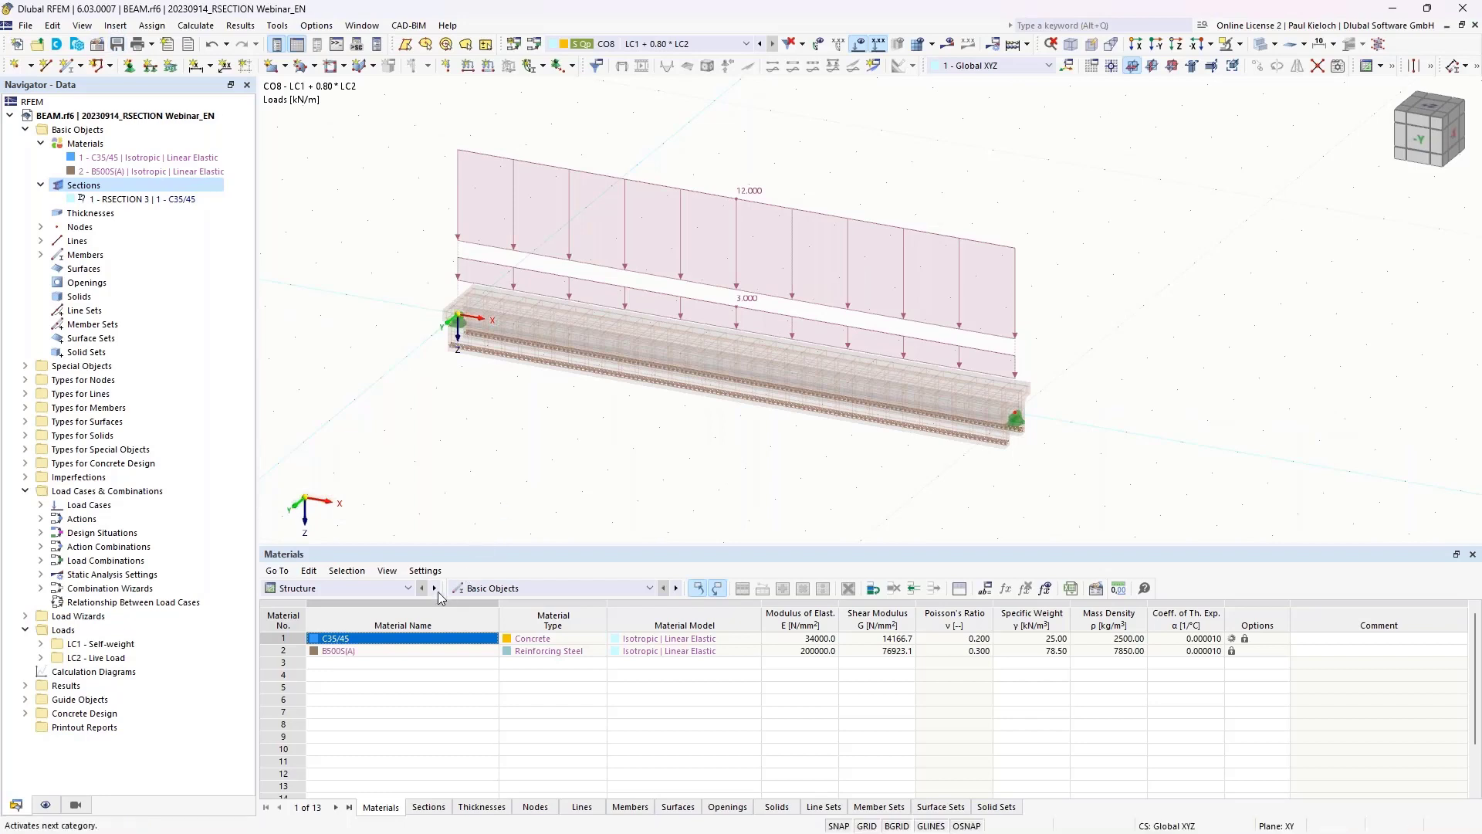
left_click(393, 588)
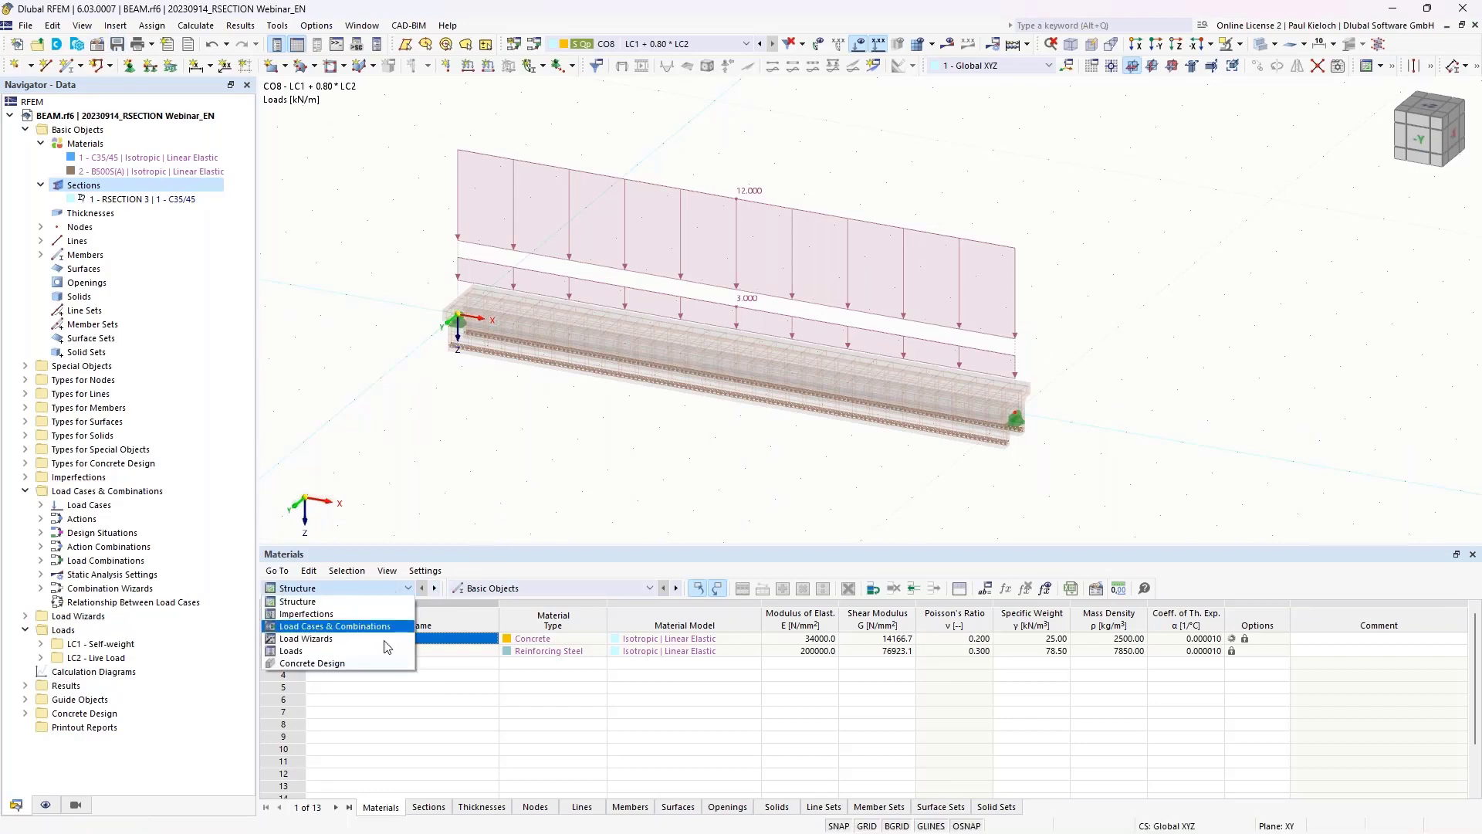
left_click(324, 663)
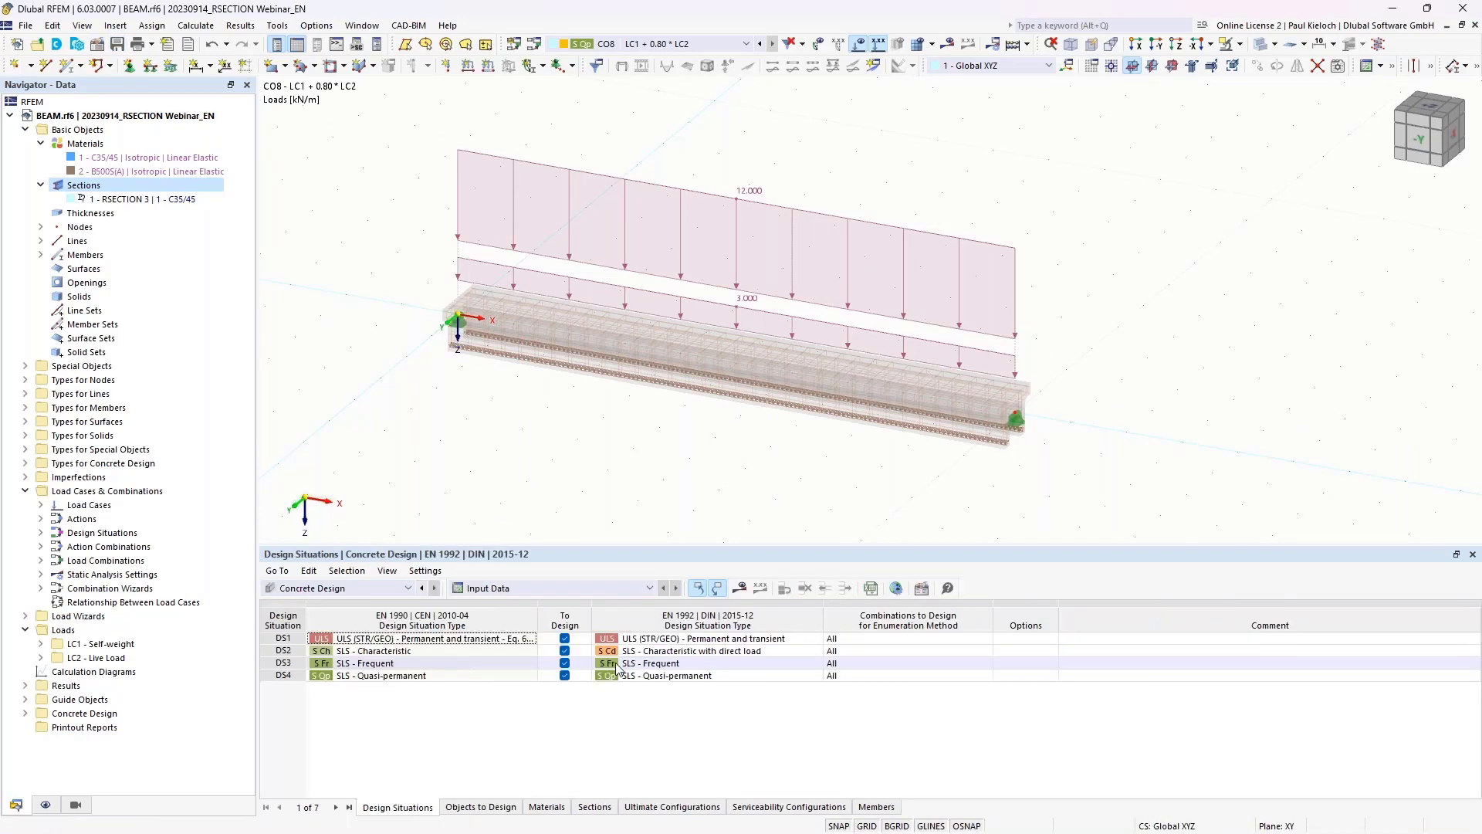
left_click(760, 589)
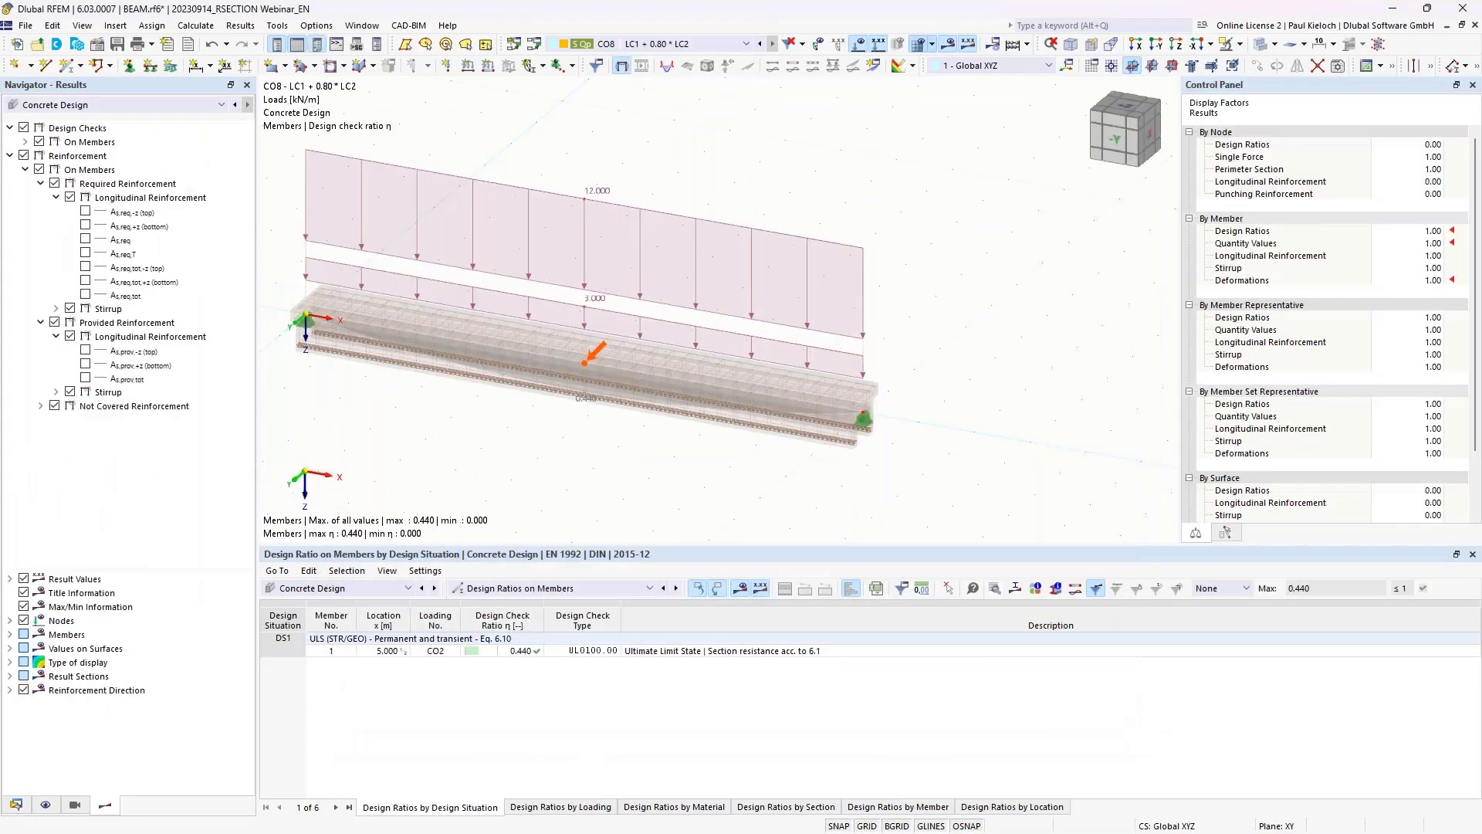
Step: Open member 1 for editing and review its concrete cover and shear reinforcement
middle_click_drag(794, 500, 962, 475)
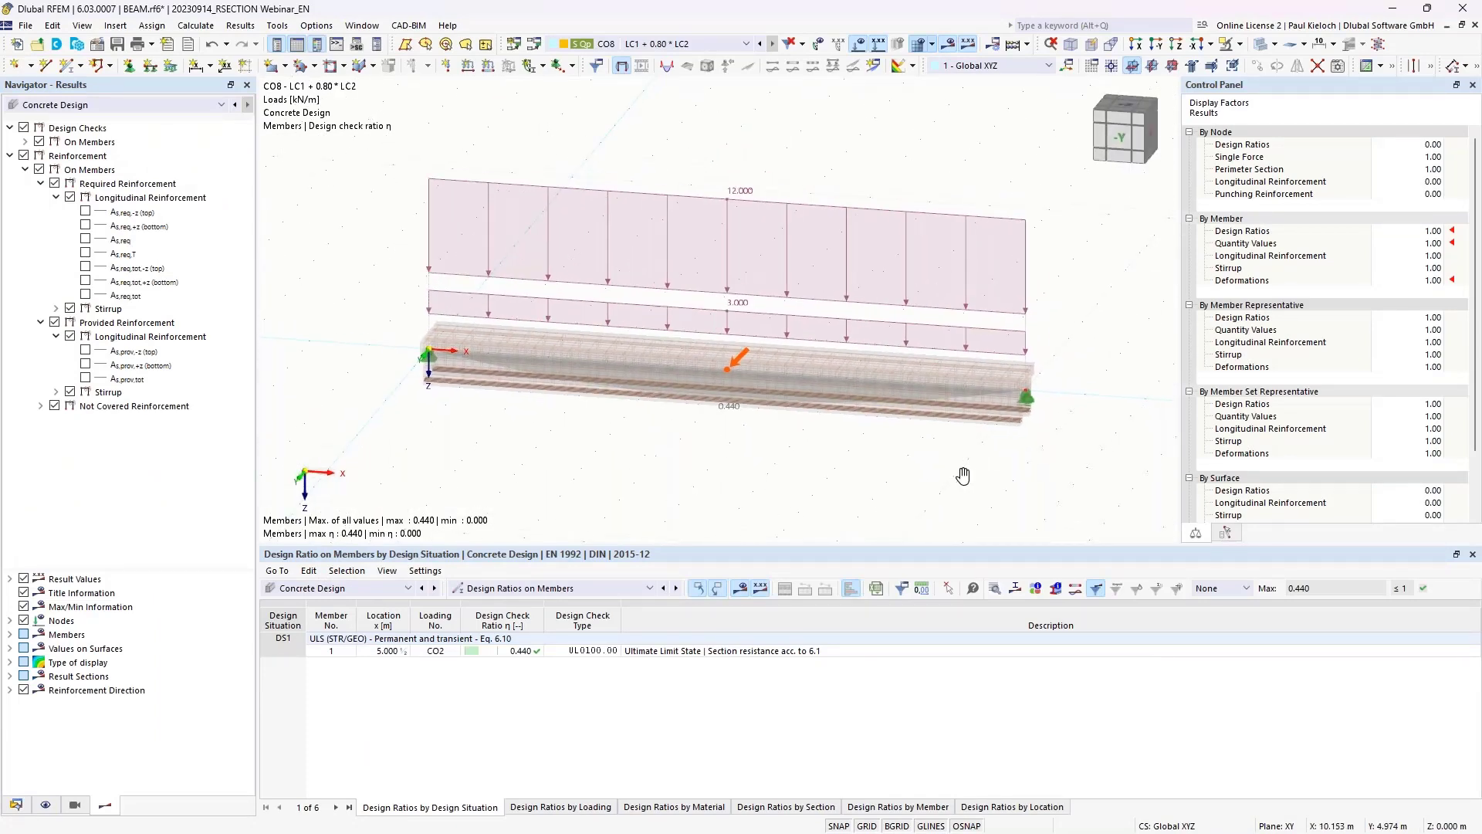
middle_click_drag(1085, 185, 1061, 204, "ctrl")
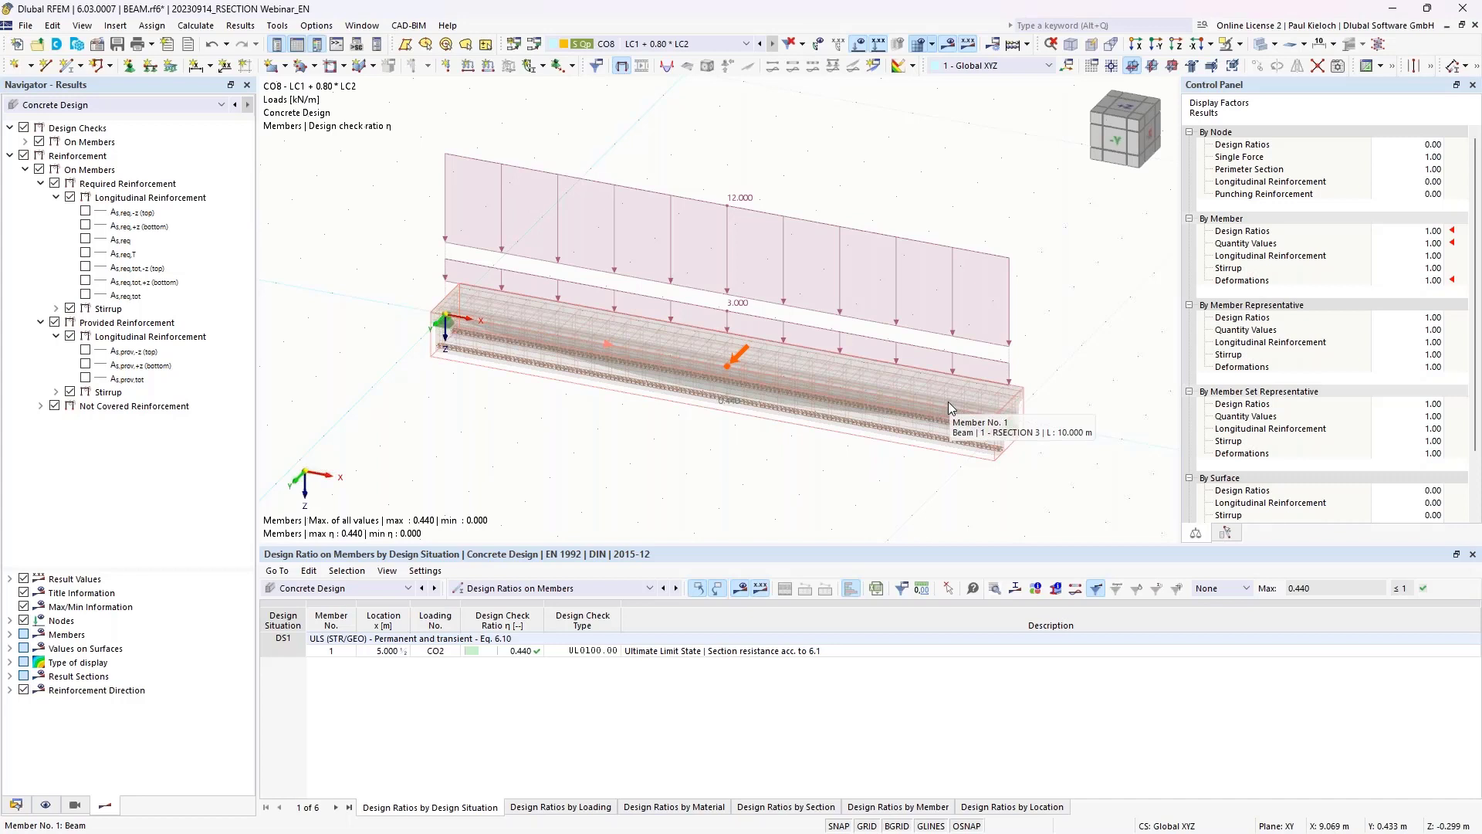
left_click(814, 389)
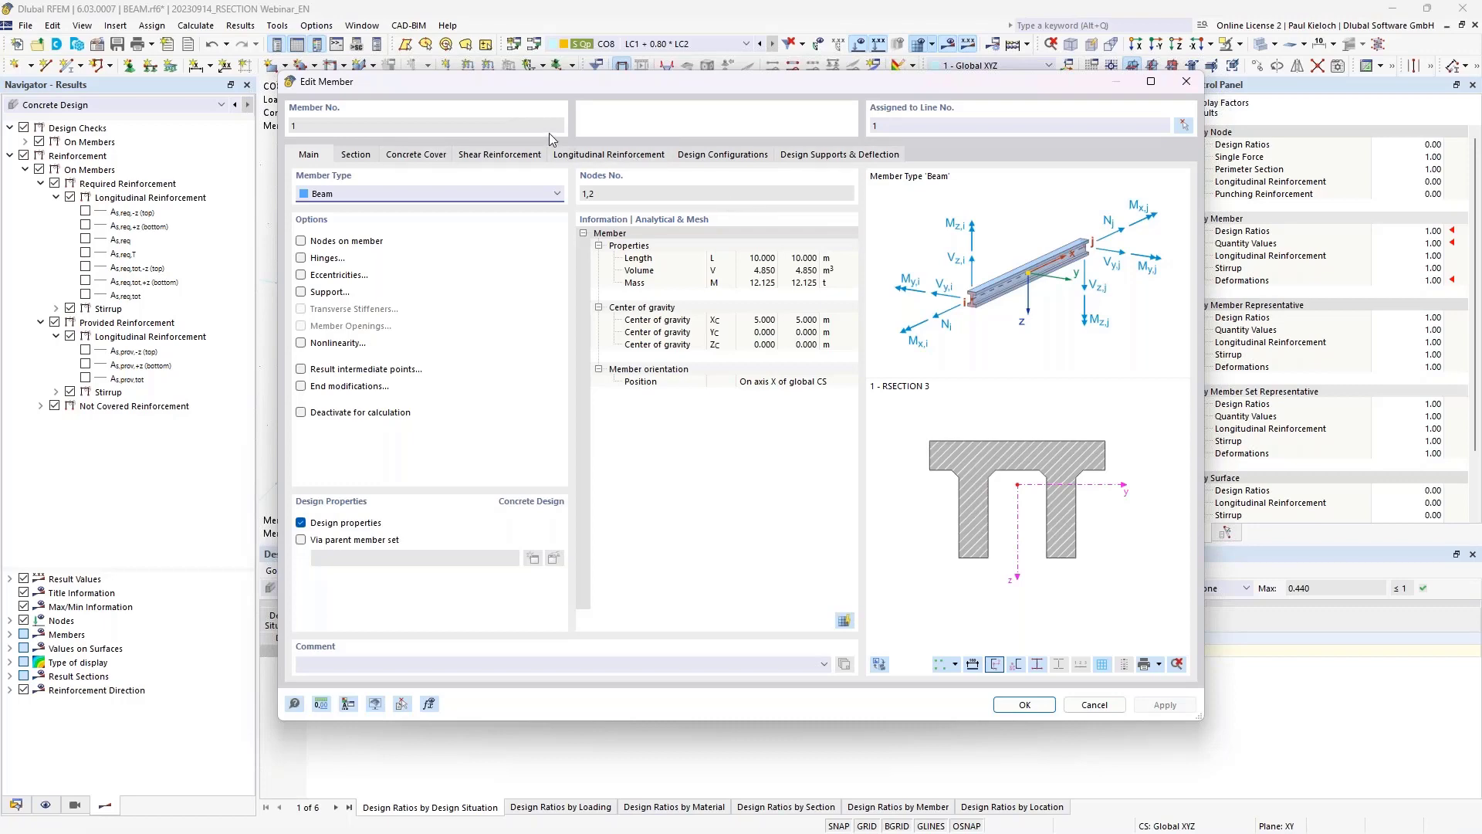
left_click(424, 155)
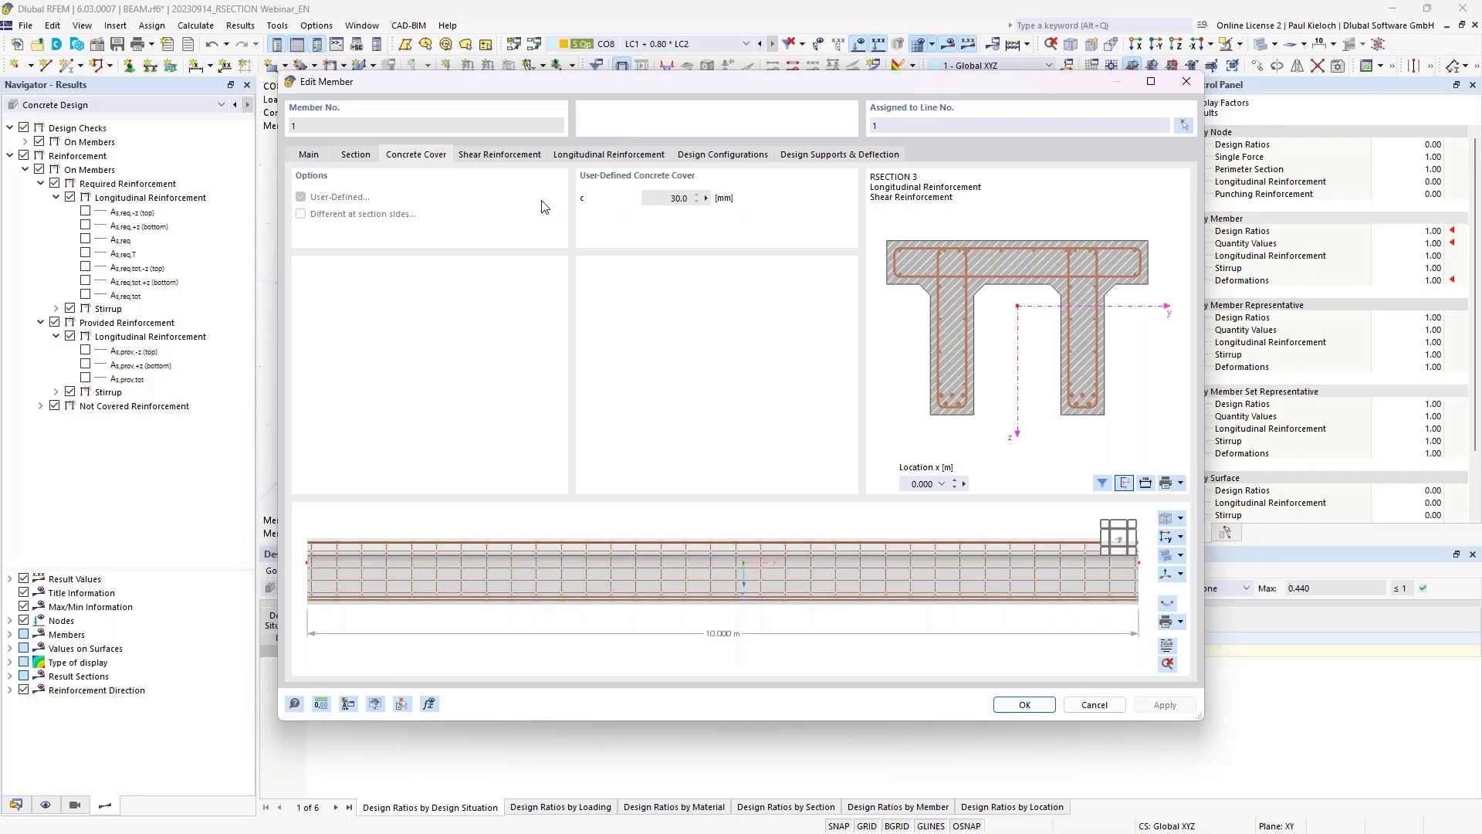
left_click(527, 159)
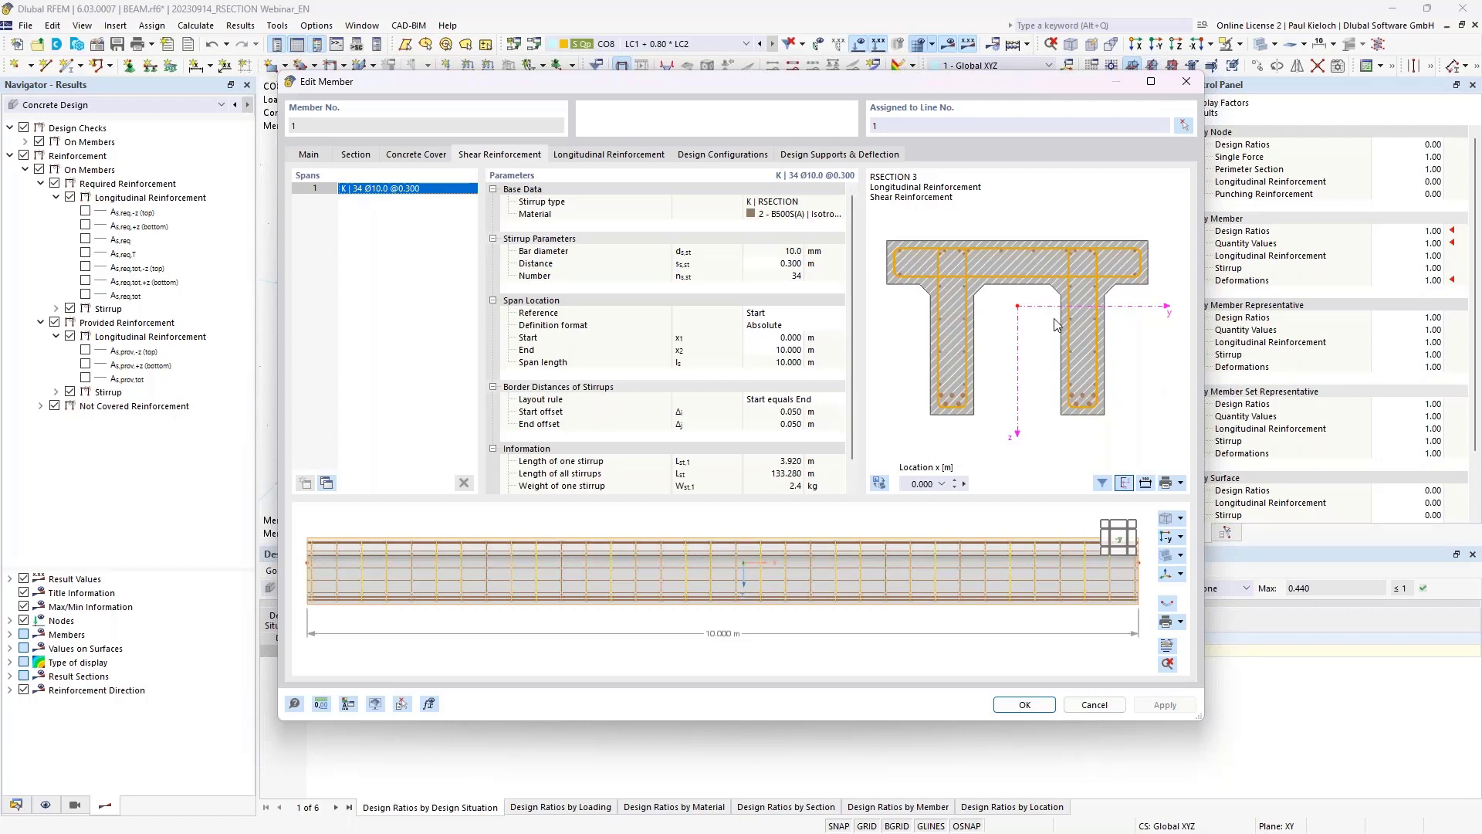
Step: Set the stirrup distance of member 1's shear reinforcement to 0.150 m
left_click(776, 263)
key("BackSpace")
type(",15")
key("Return")
left_click(815, 267)
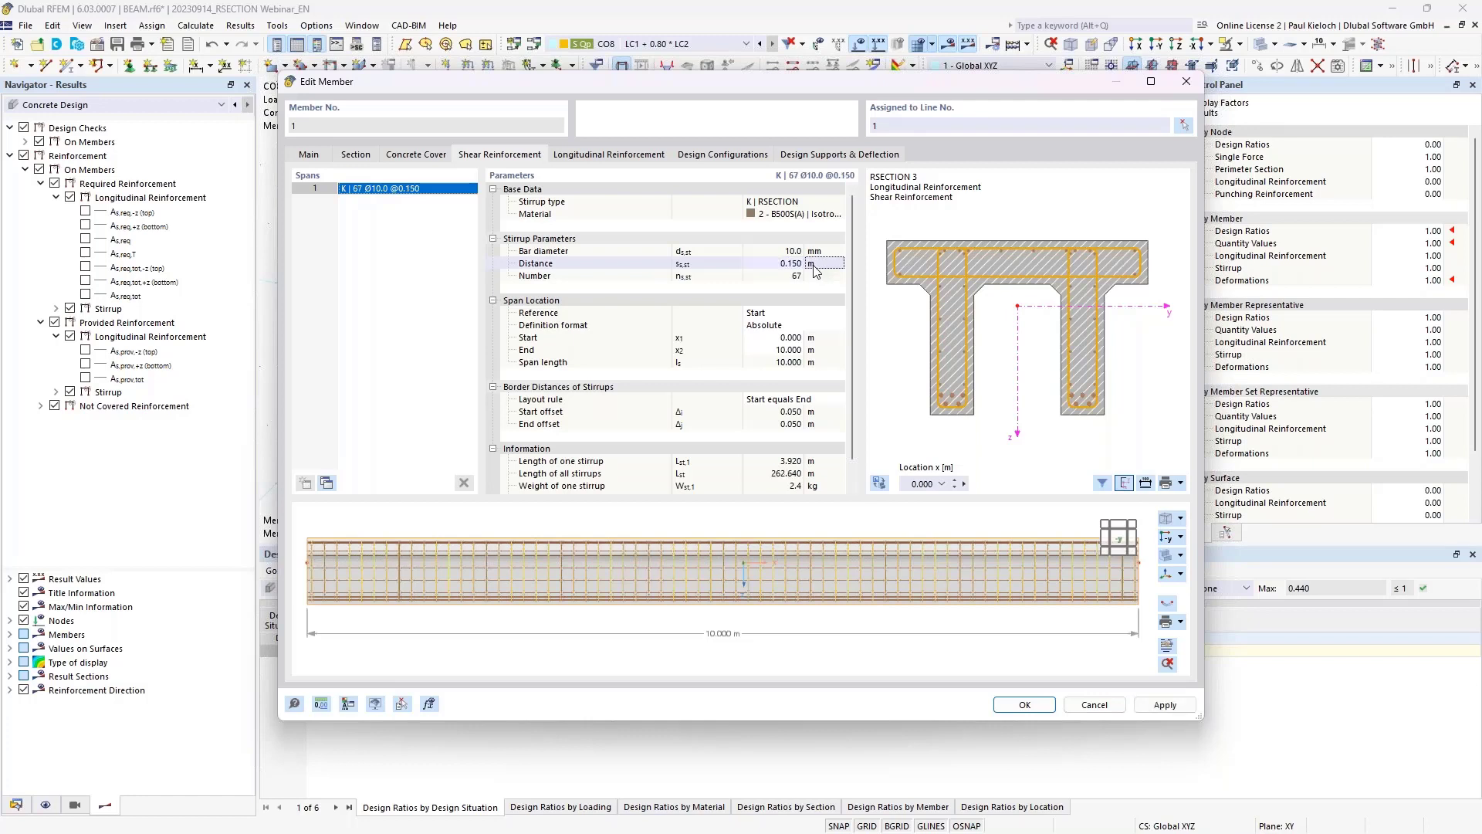
Step: Split member 1's shear reinforcement into three spans and select the second span
left_click(327, 483)
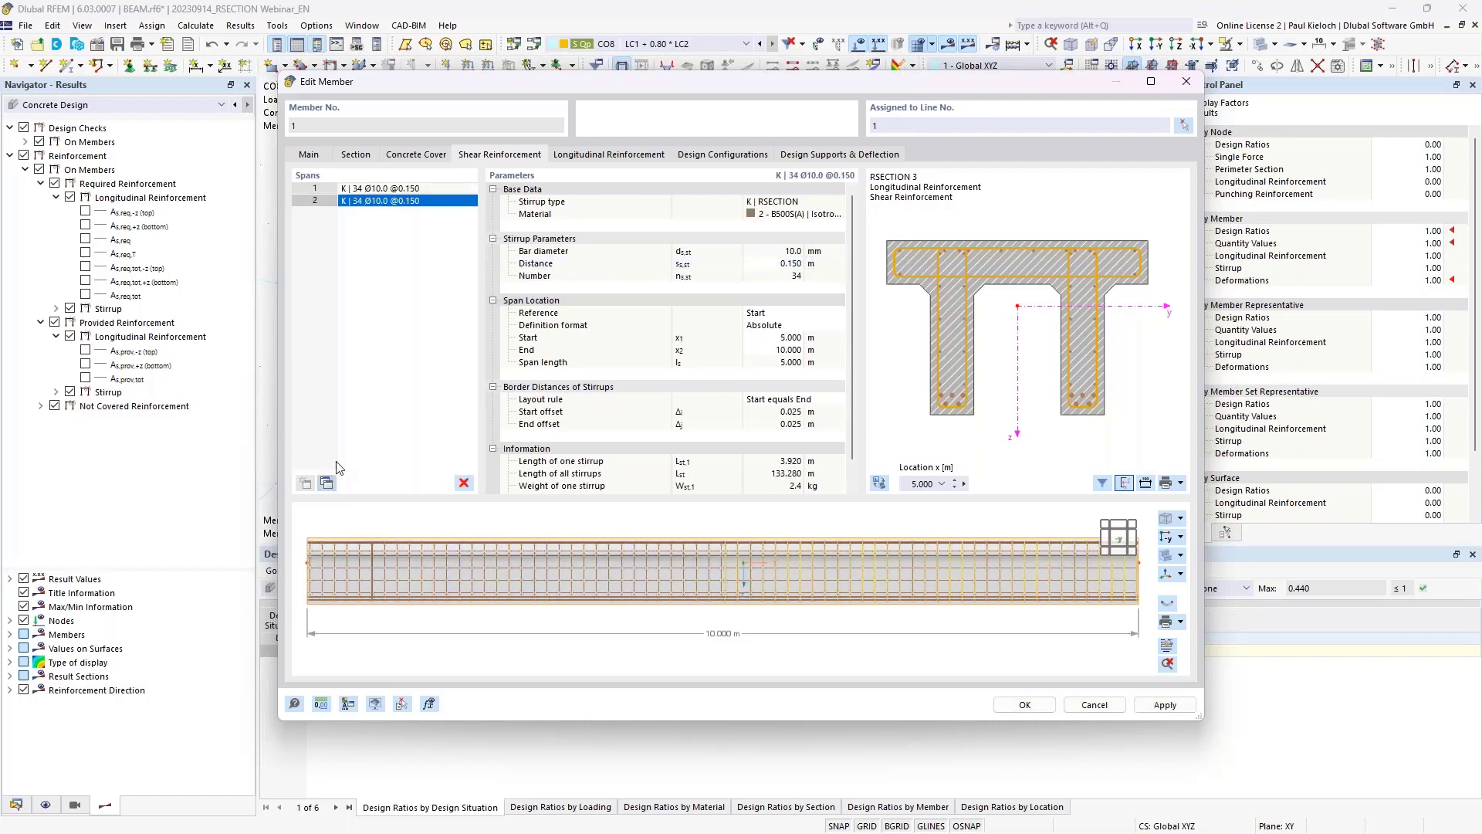
left_click(327, 483)
left_click(431, 209)
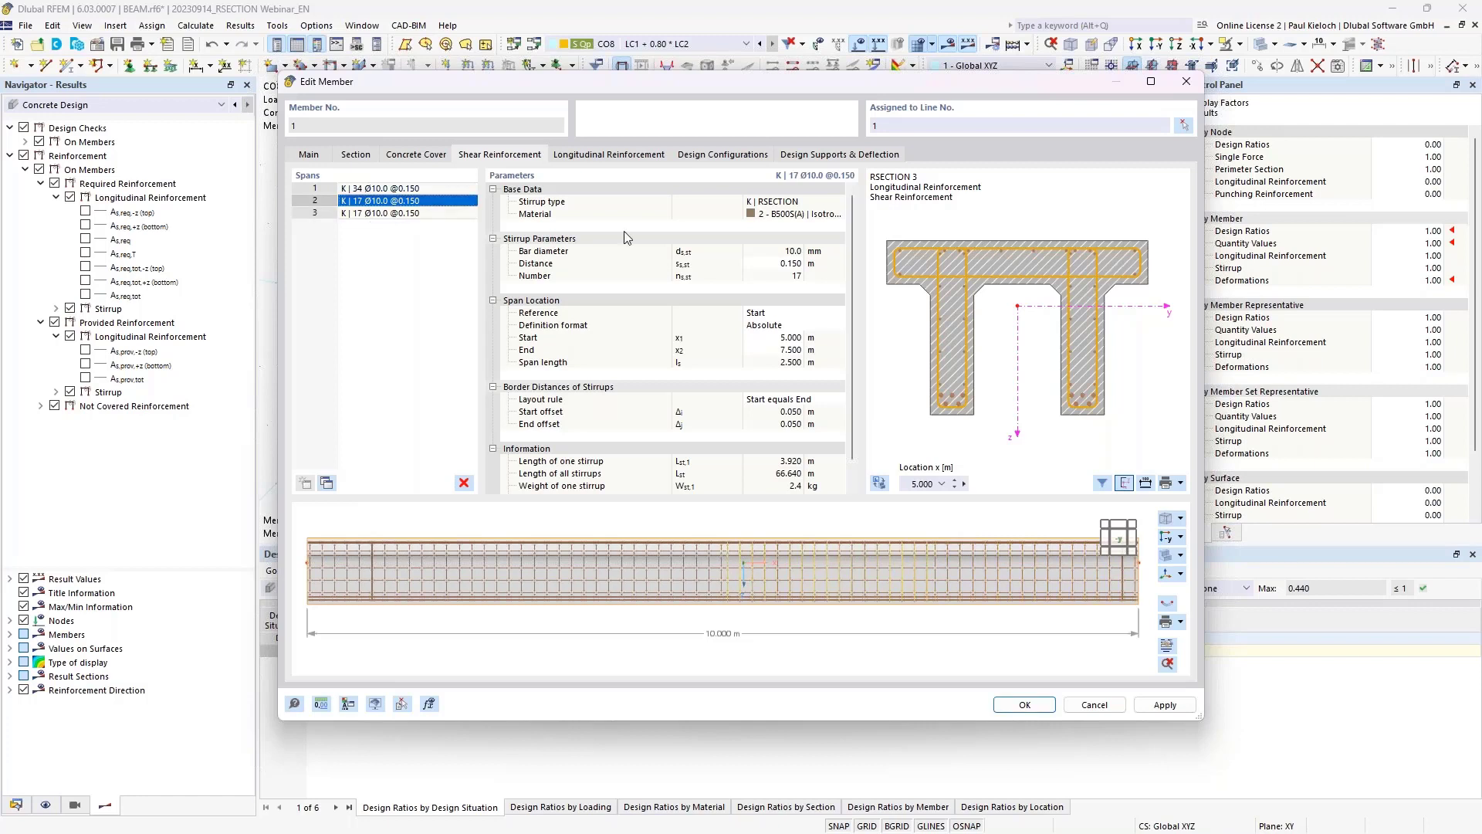
Step: Switch the second stirrup span's location to relative definition and set it from 20 % to 80 % of the member length
left_click(792, 324)
left_click(795, 325)
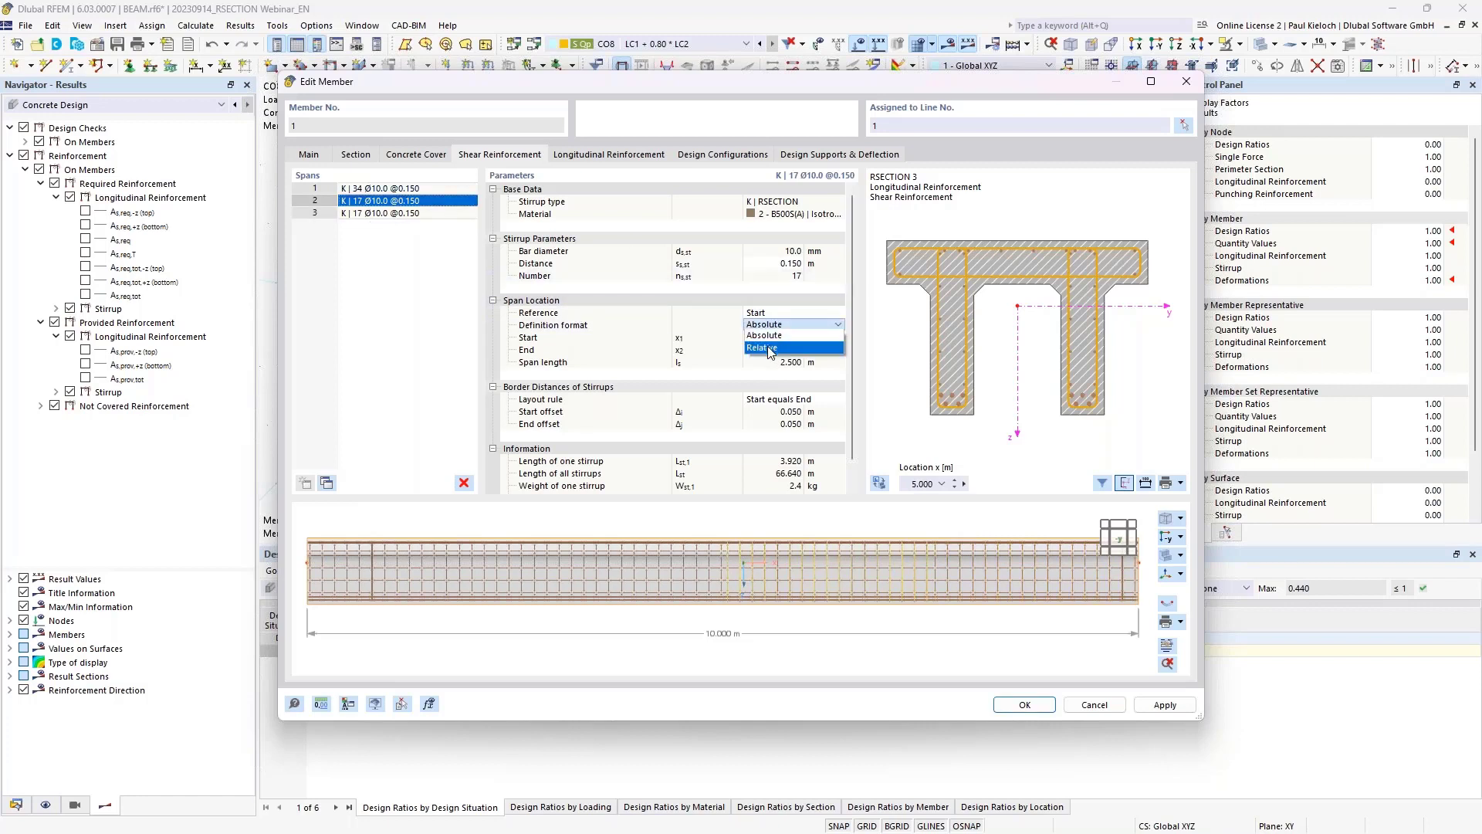
left_click(781, 347)
left_click(765, 337)
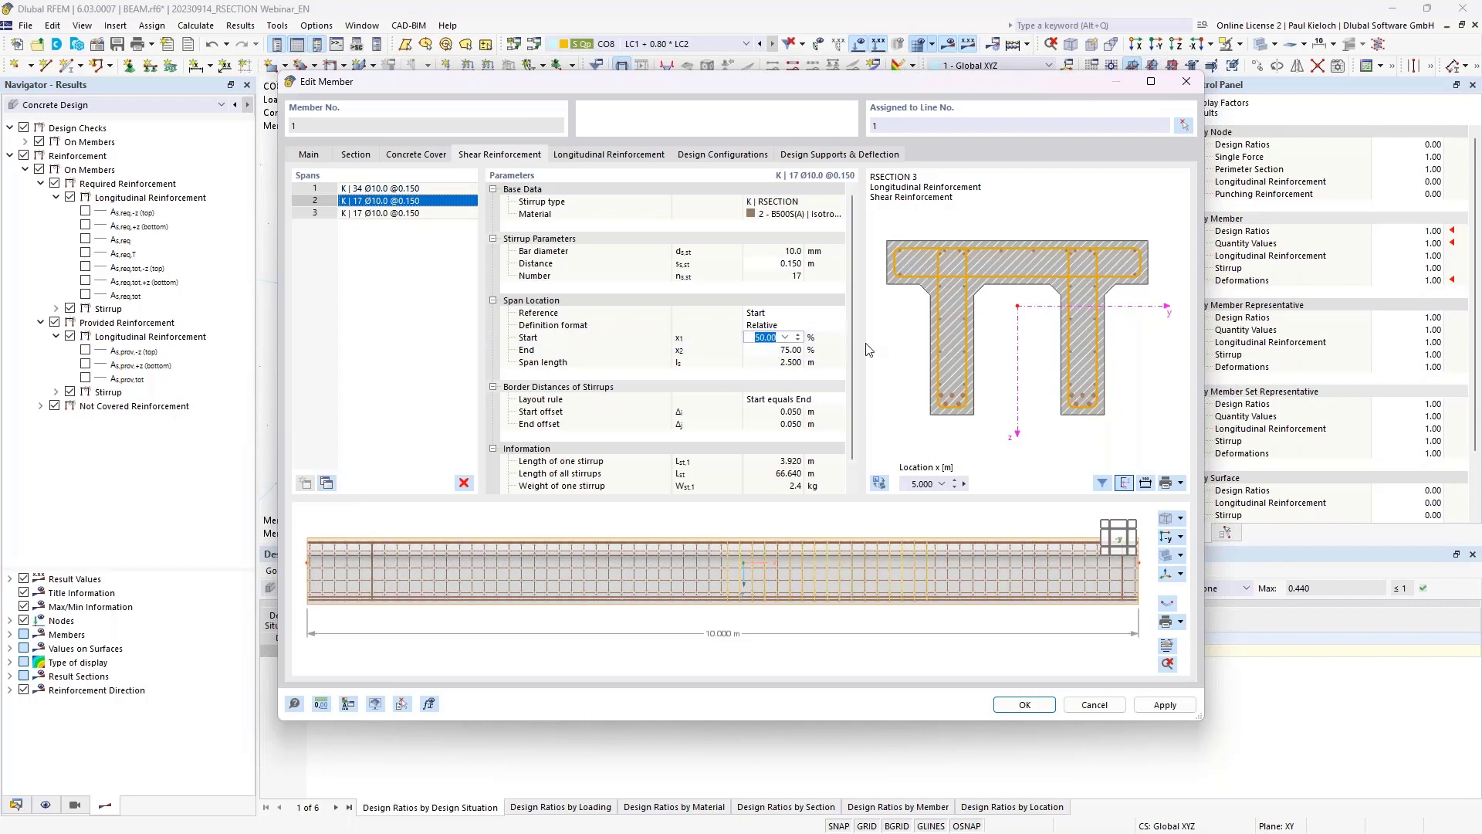
type("20")
left_click(834, 350)
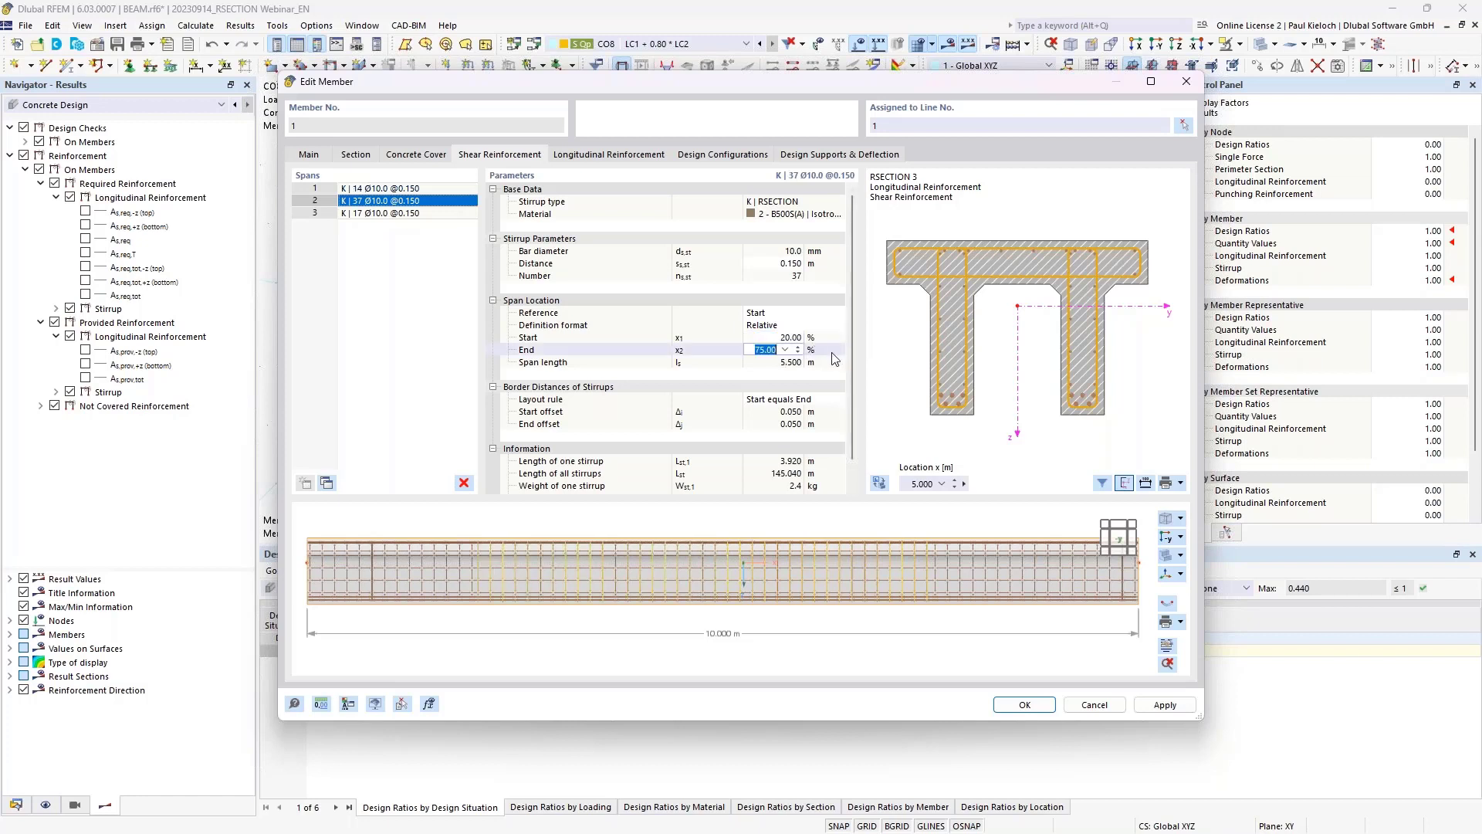
type("80")
key("Return")
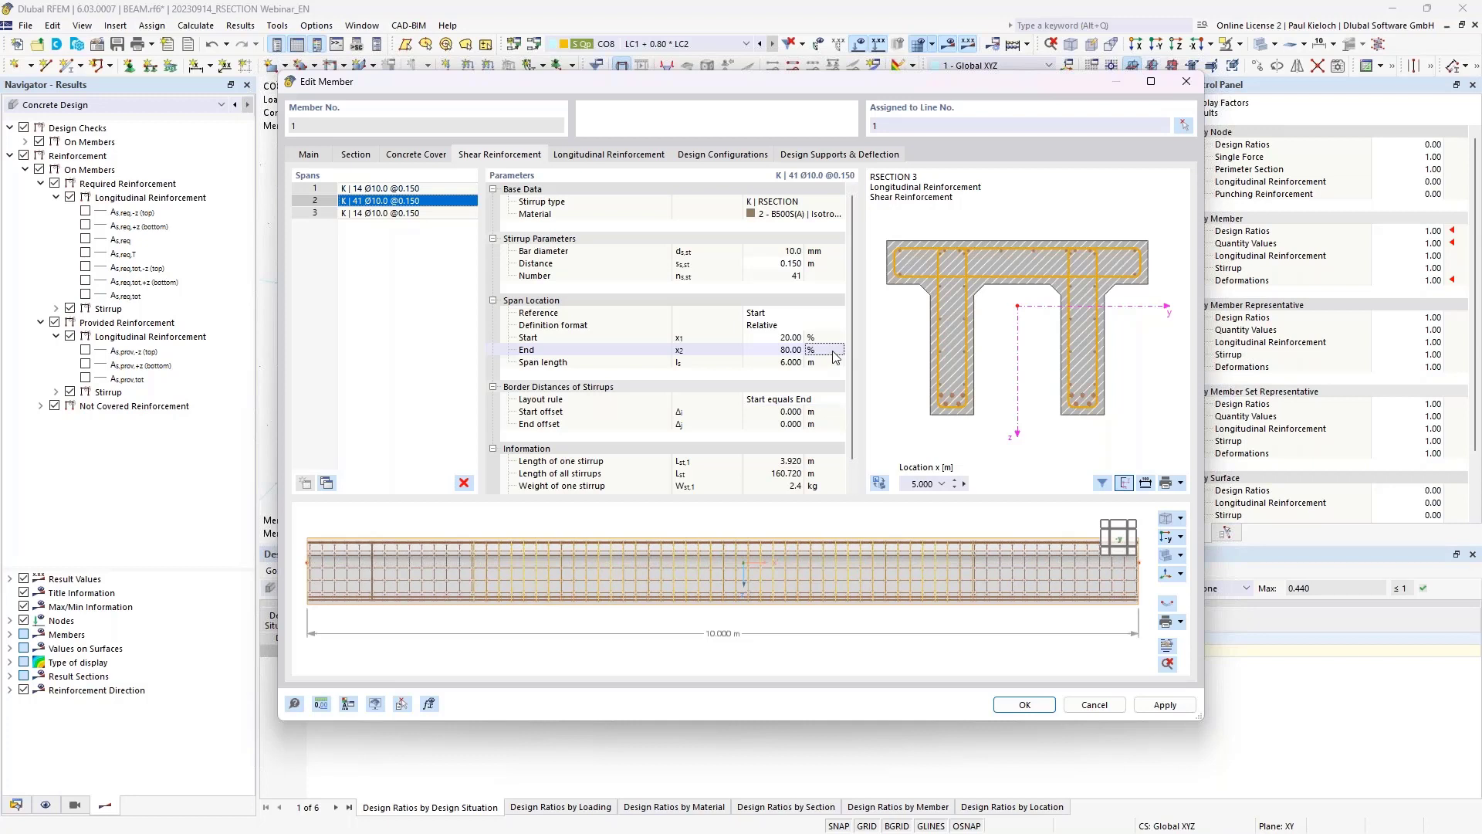
Step: Set the stirrup distance of the second span to 0.300 m and apply the change to the member
left_click(785, 263)
type(",3")
left_click(841, 259)
middle_click_drag(858, 562, 861, 593, "ctrl")
mouse_move(1005, 522)
middle_mouse_down("ctrl")
mouse_move(1018, 481)
mouse_move(1003, 511)
middle_mouse_up("ctrl")
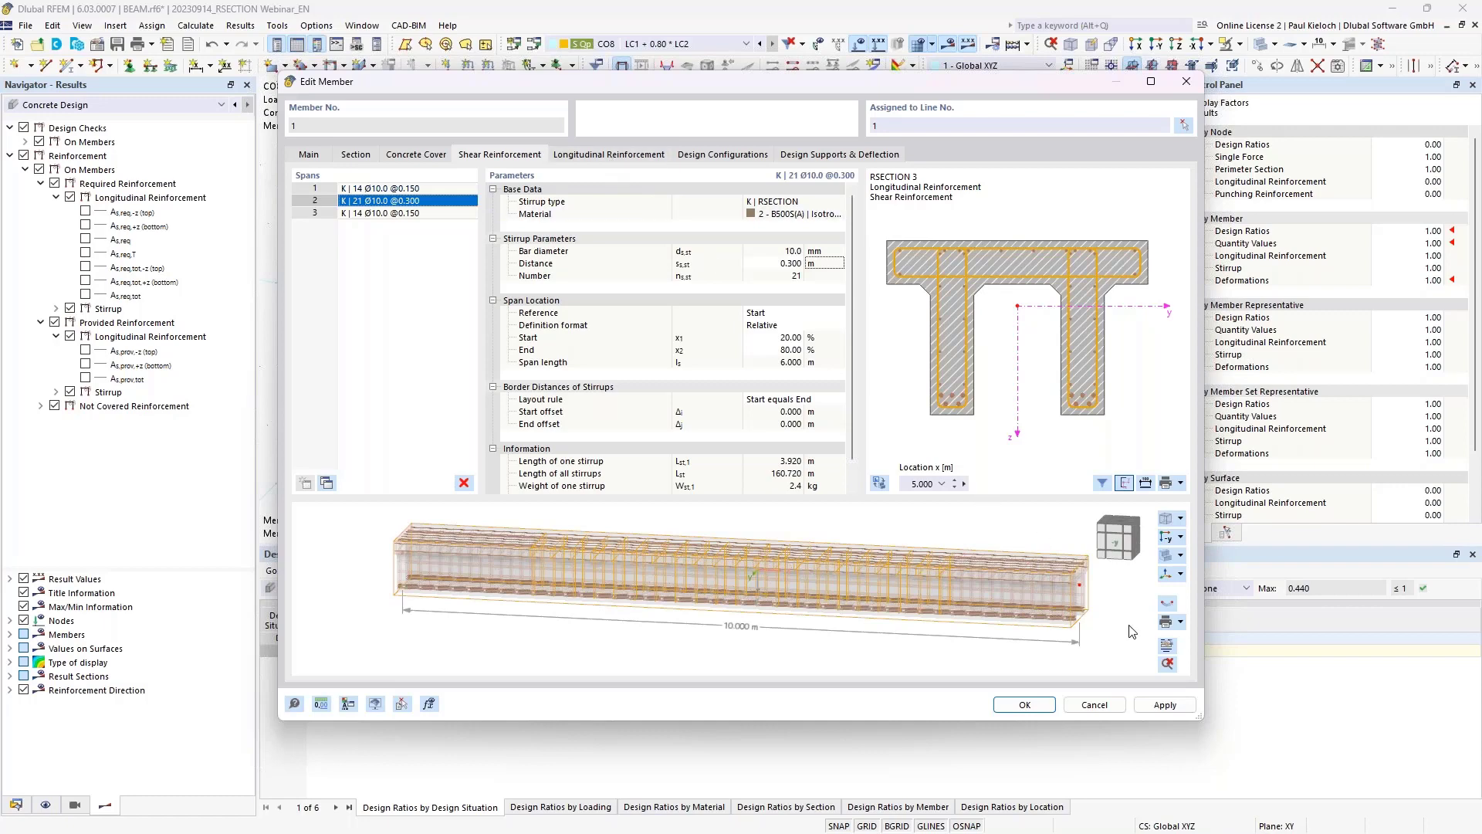
left_click(1158, 705)
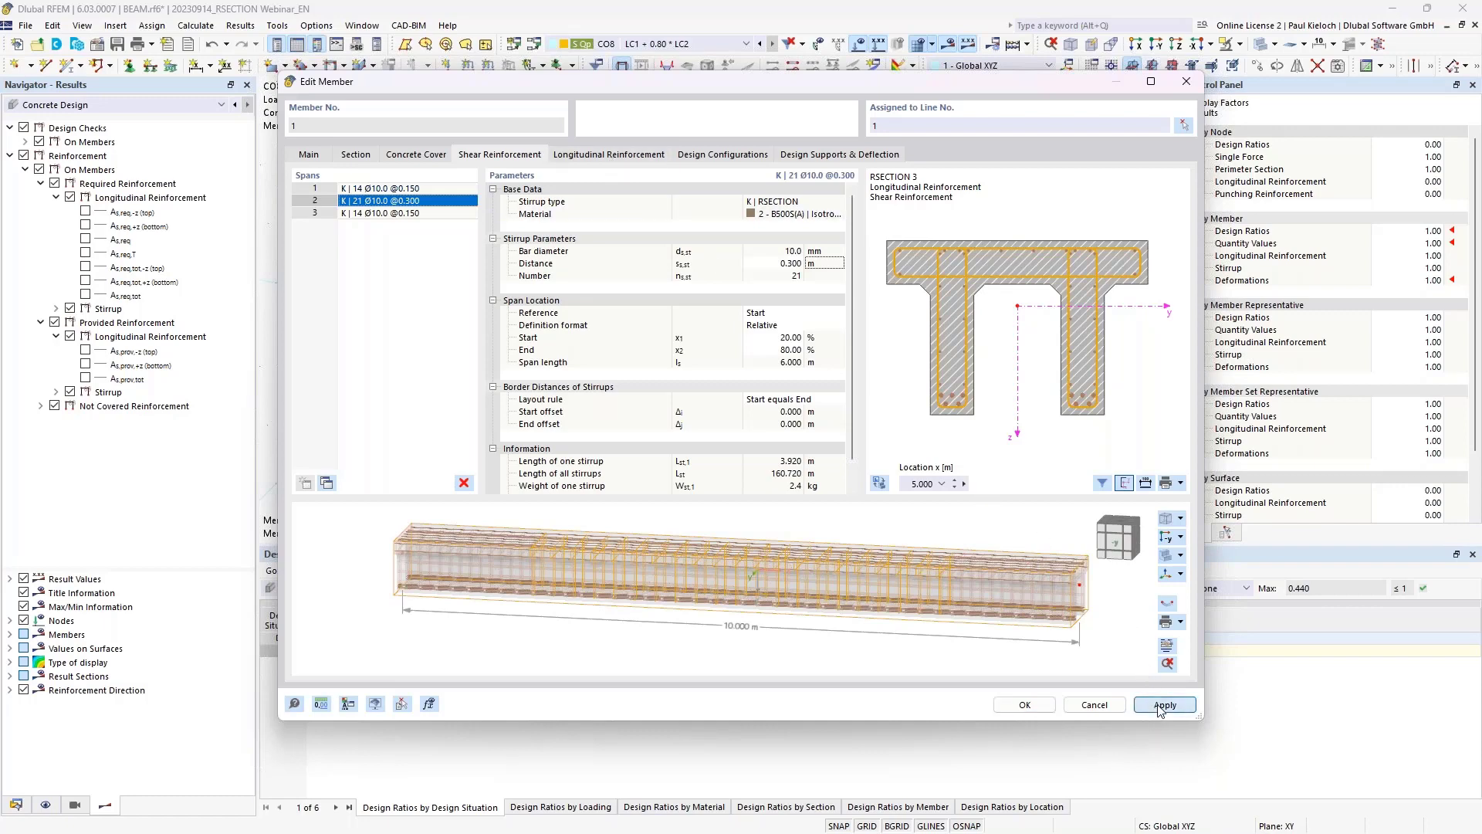
Step: Limit longitudinal reinforcement item 3 (6 Ø20.0) to 20 % to 80 % of the member length and confirm the member edits
left_click(636, 156)
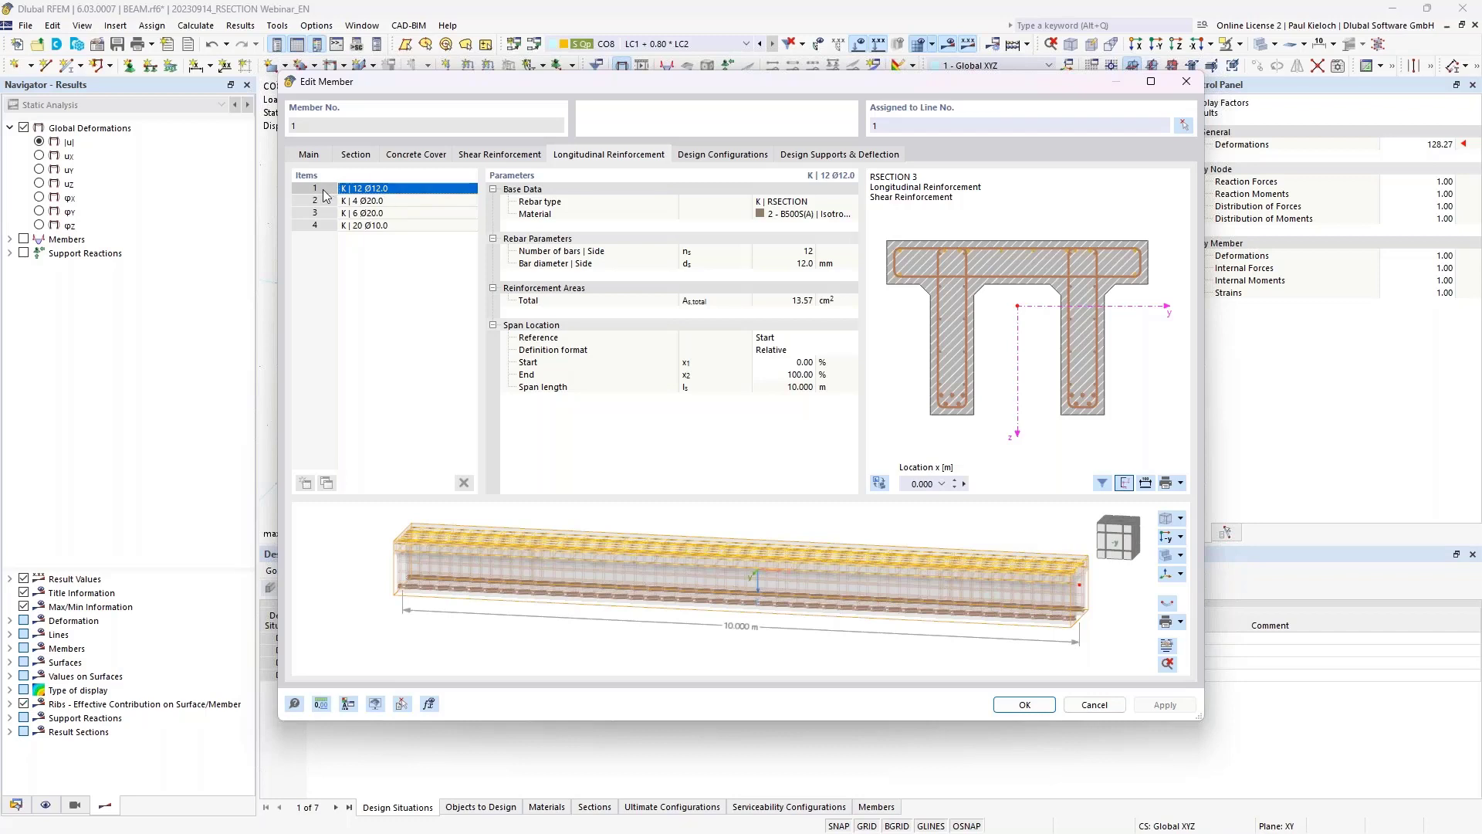
left_click(426, 215)
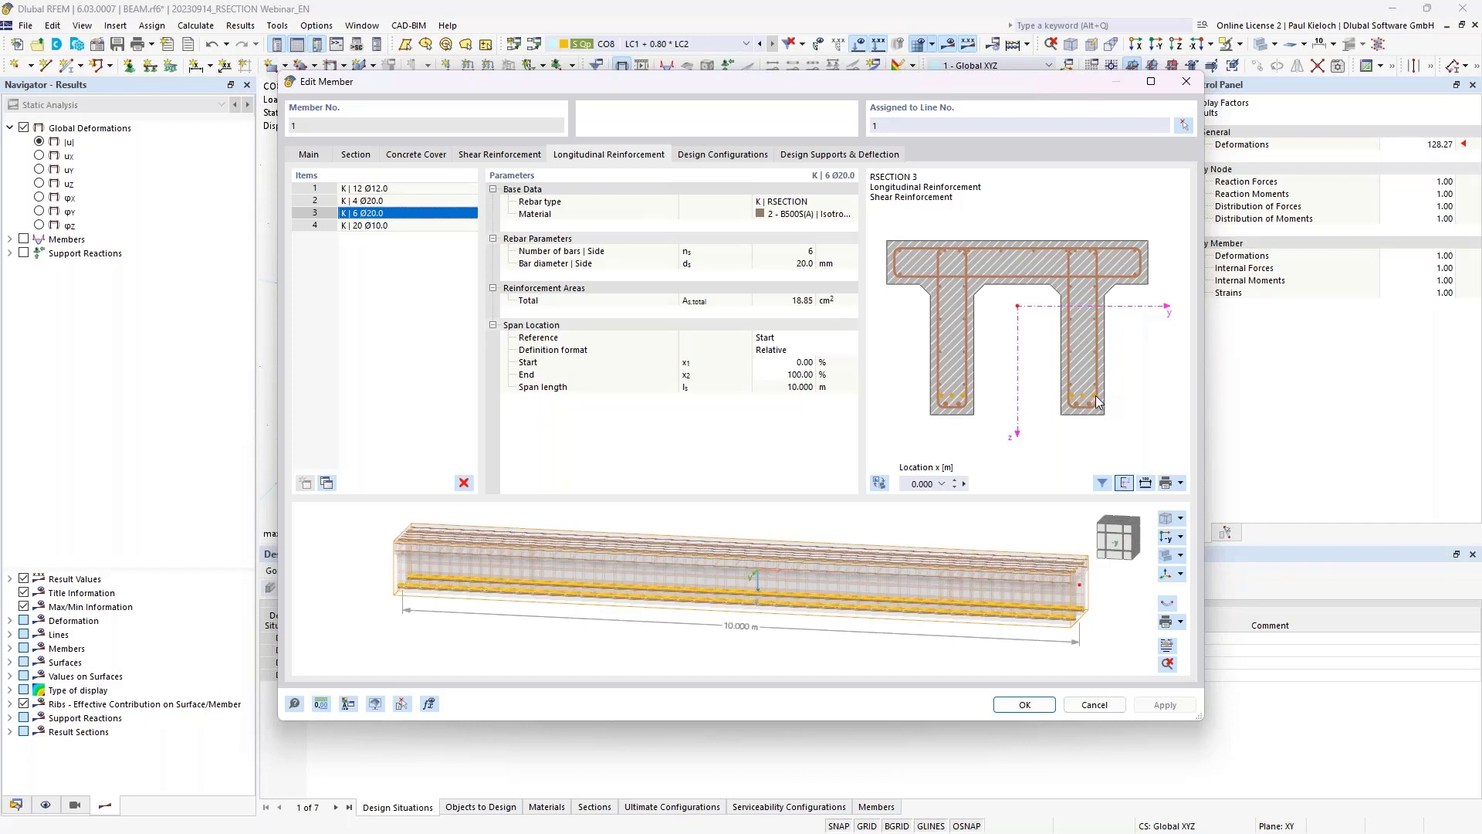
left_click(773, 363)
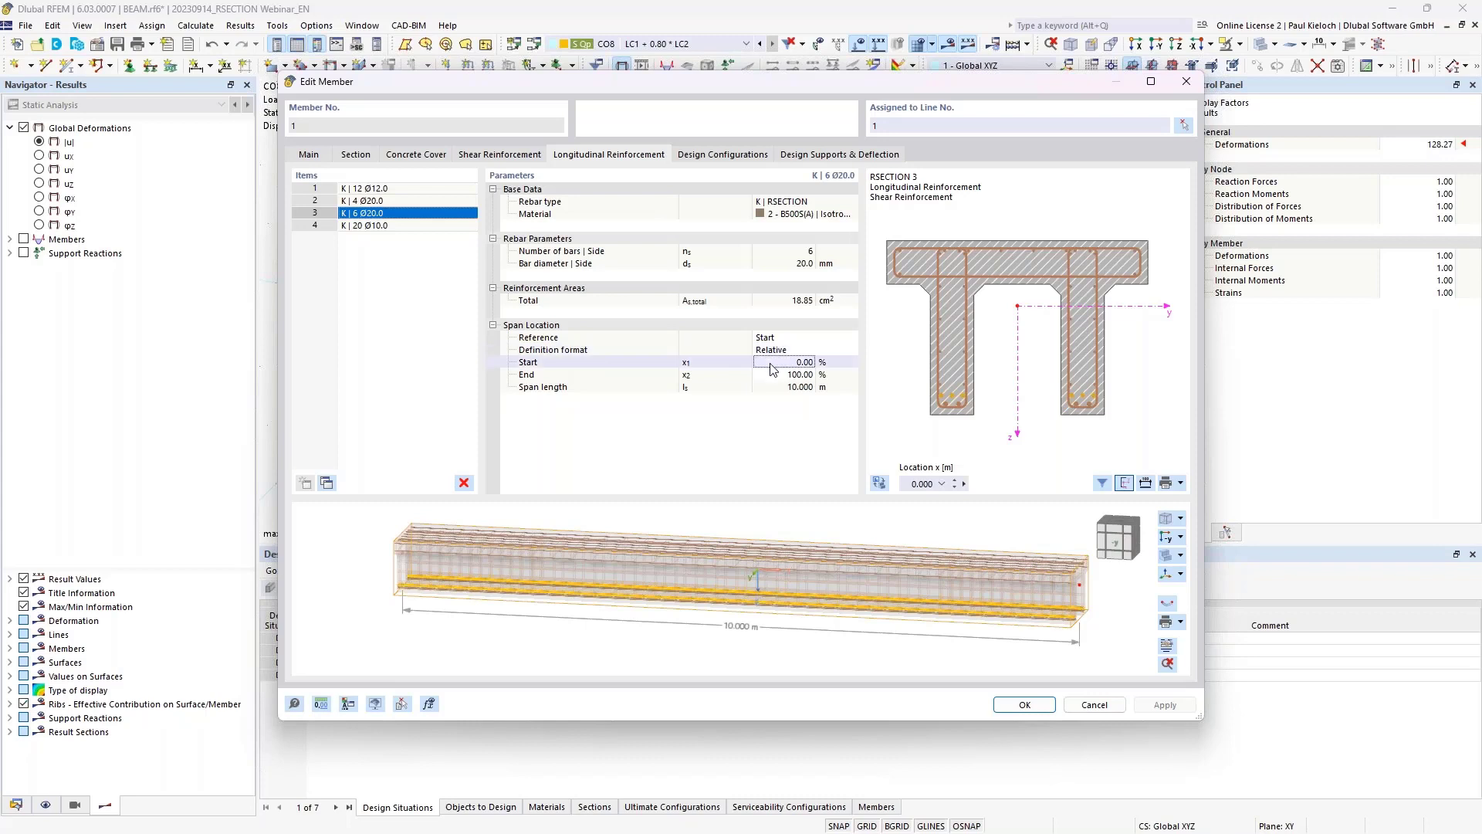
type("20")
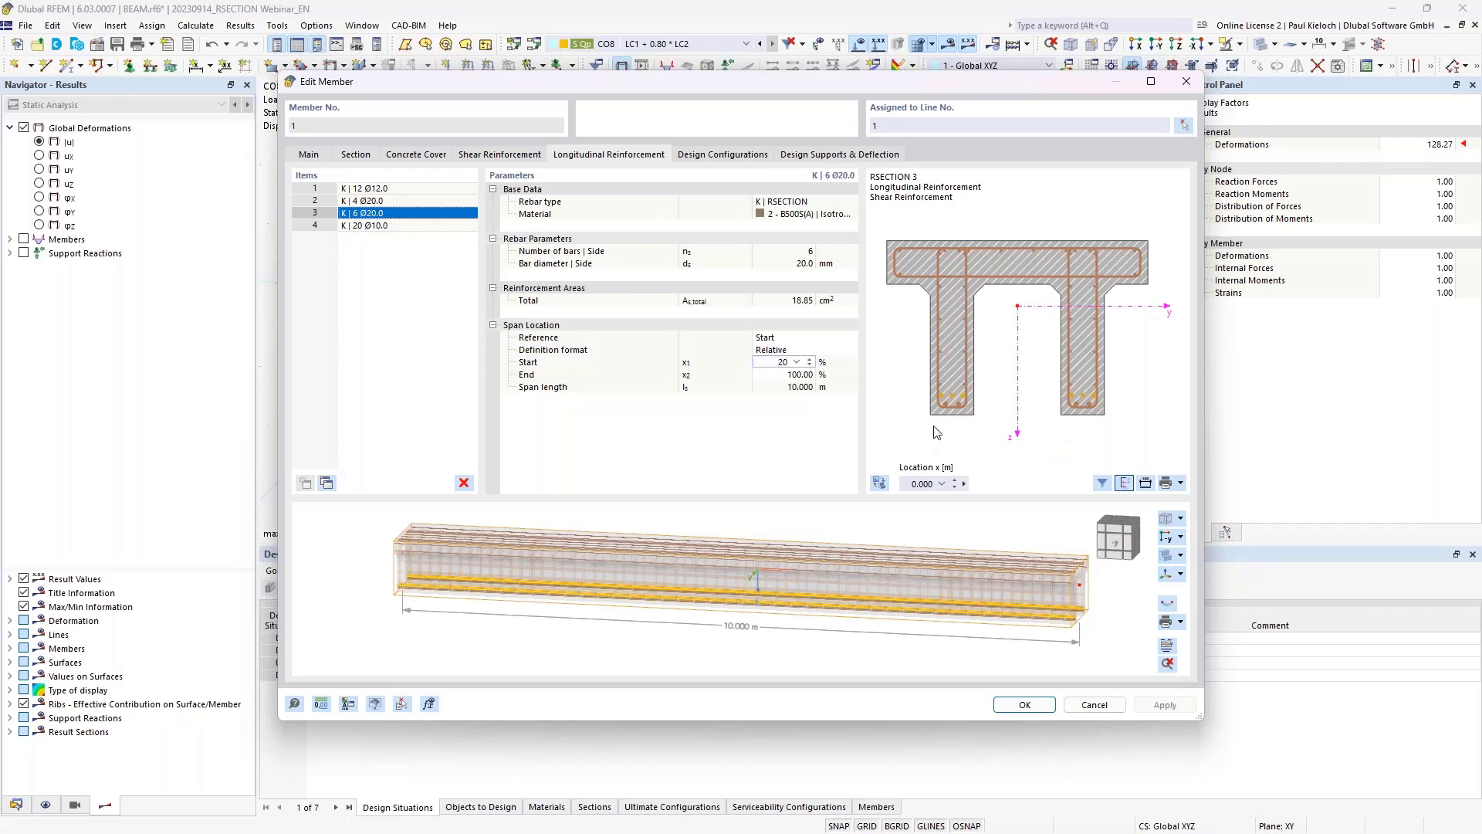
left_click(818, 378)
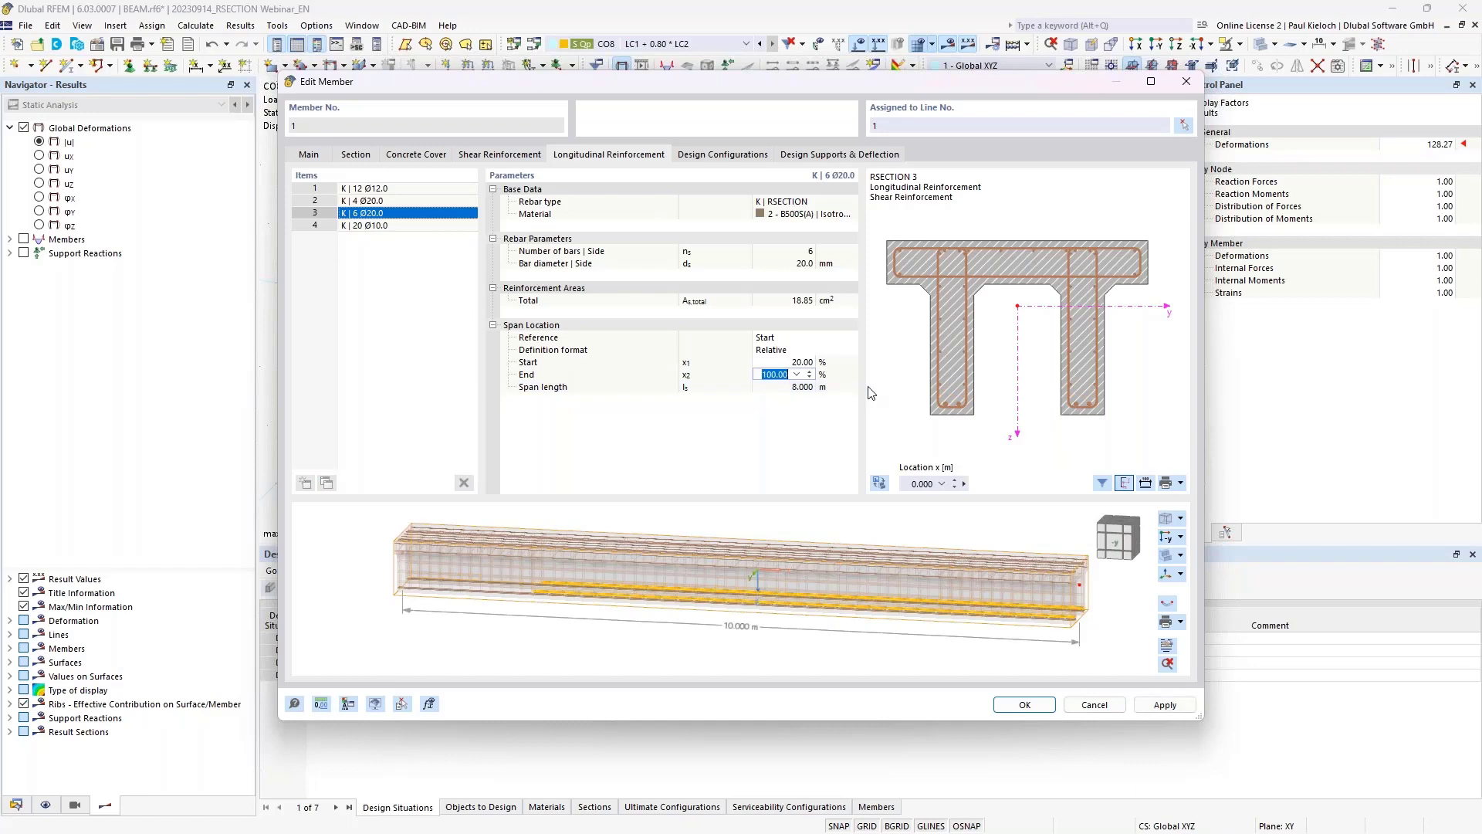
type("80")
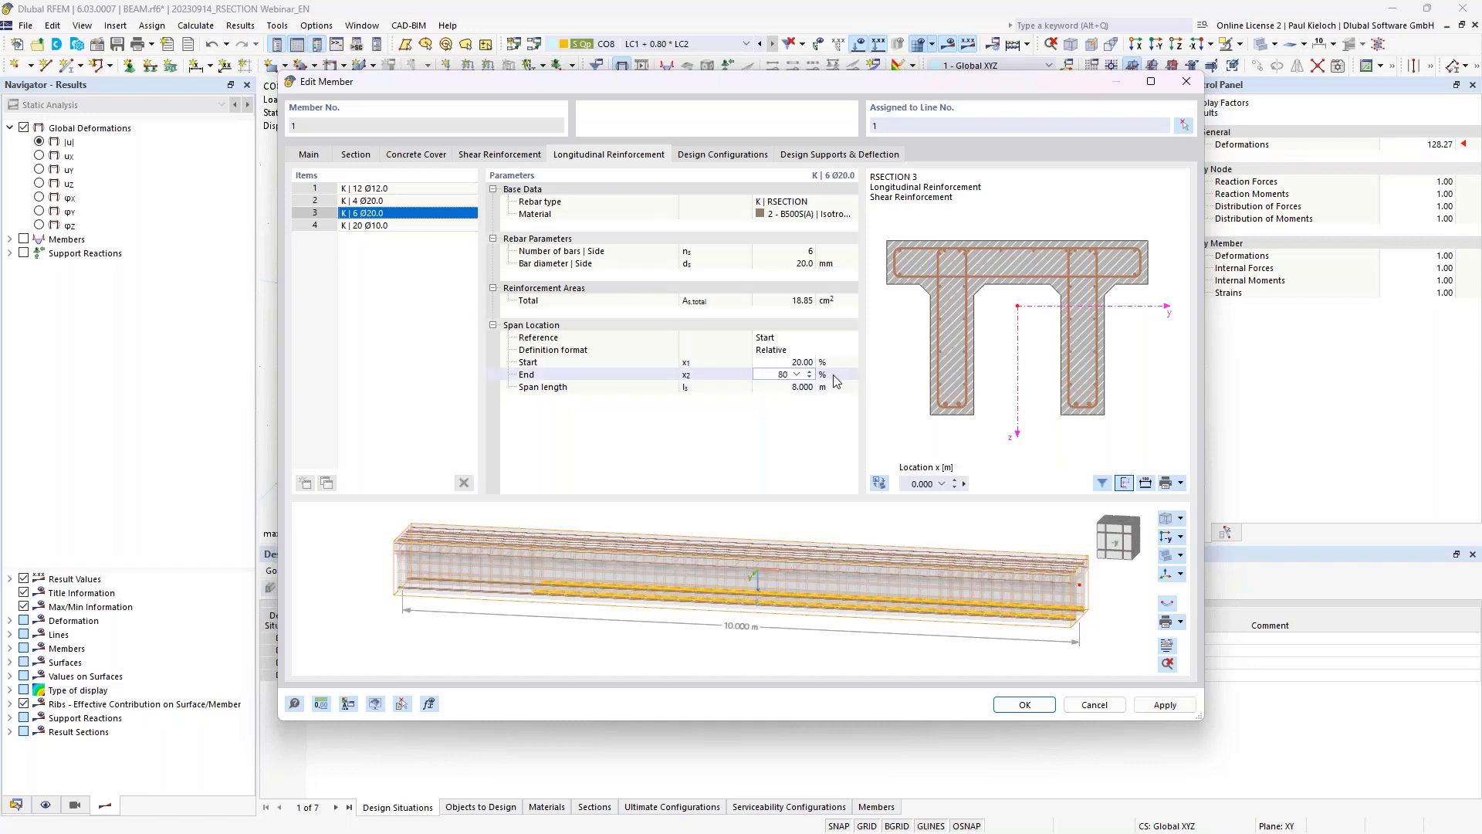
key("Tab")
middle_click_drag(892, 646, 903, 606)
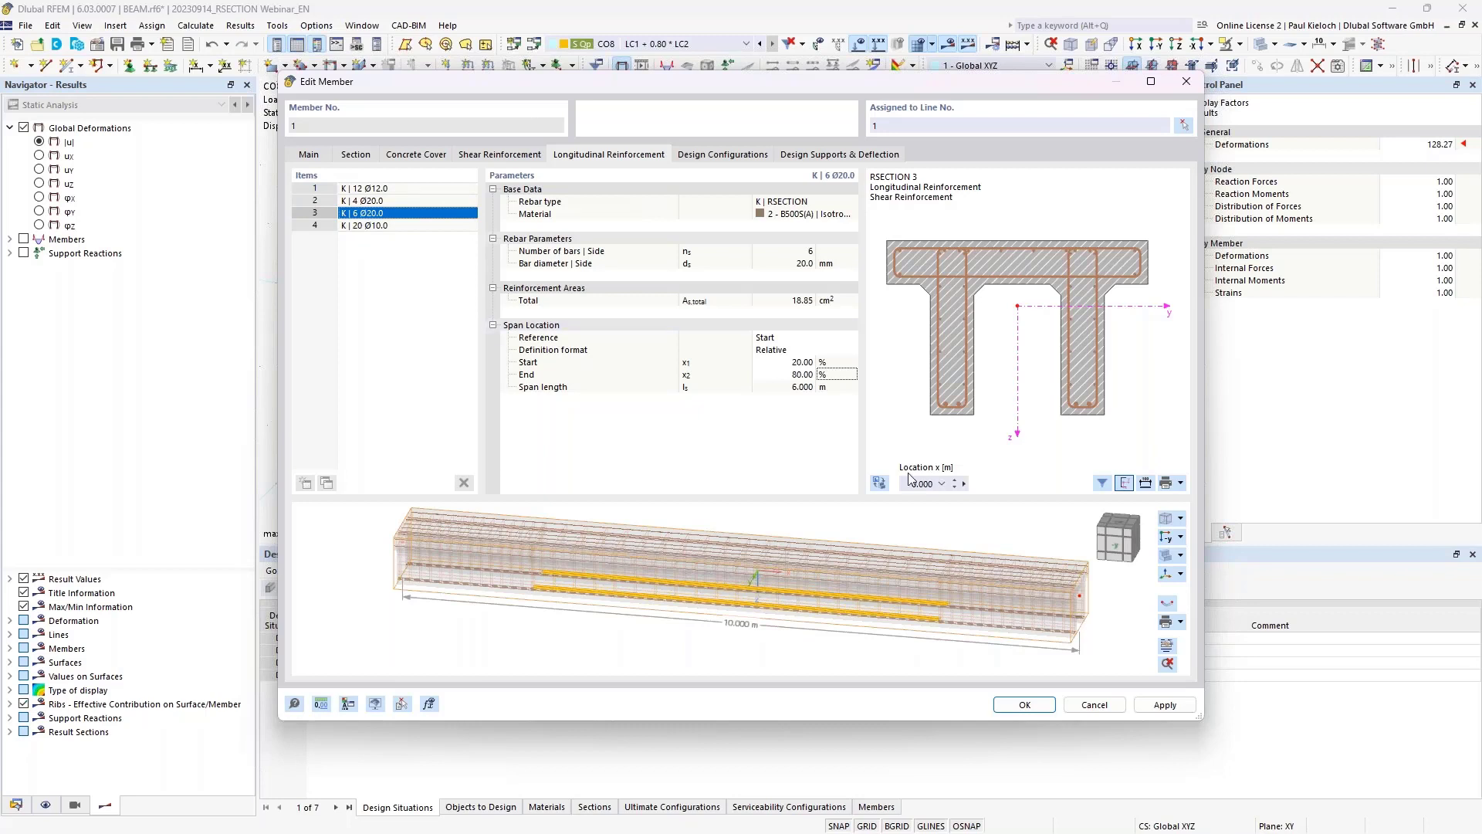
left_click(1025, 705)
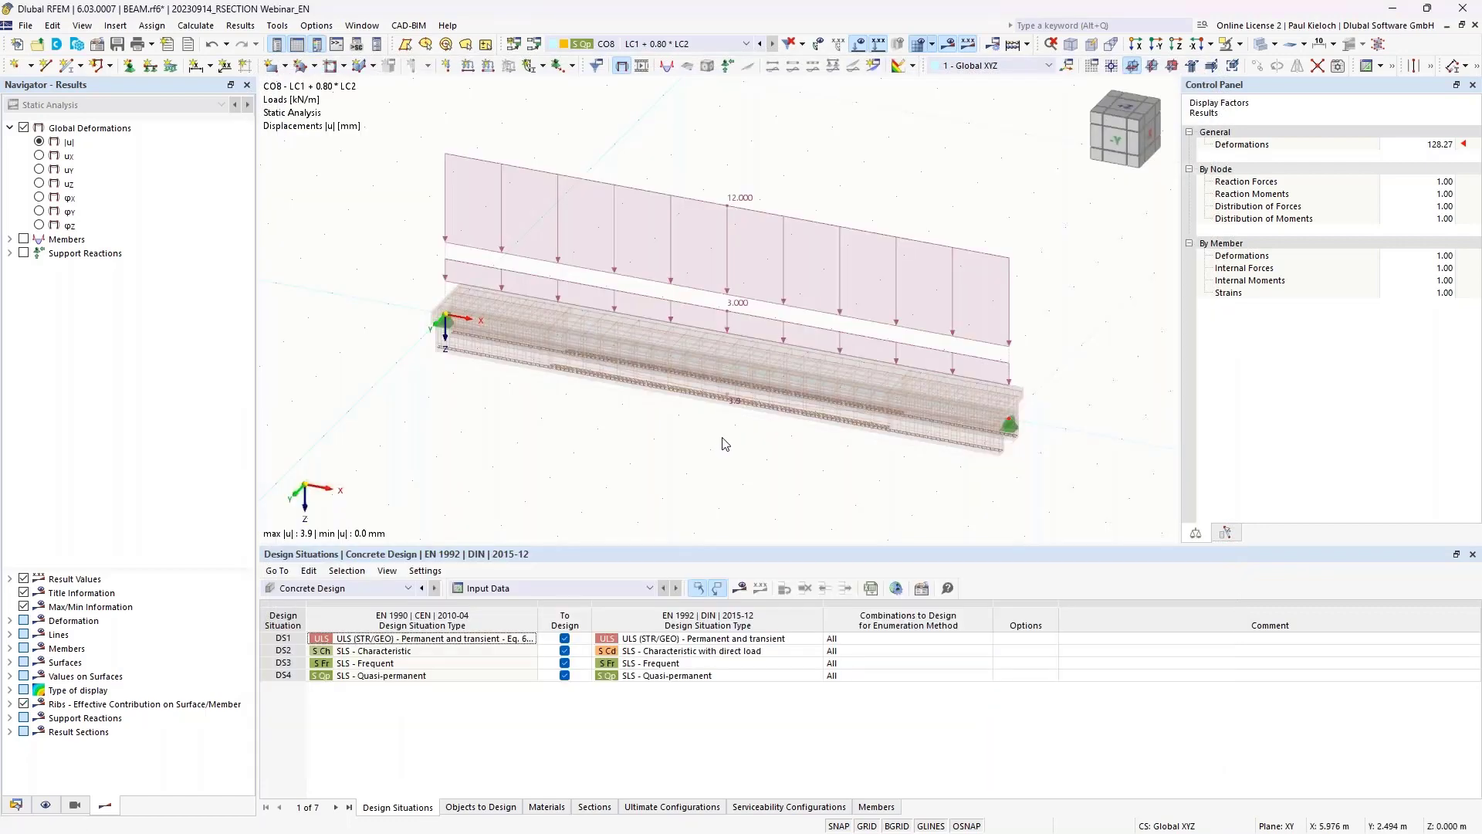
Step: Check the staggered reinforcement in the beam model and rerun the concrete design calculation
scroll(731, 438, "up", 3)
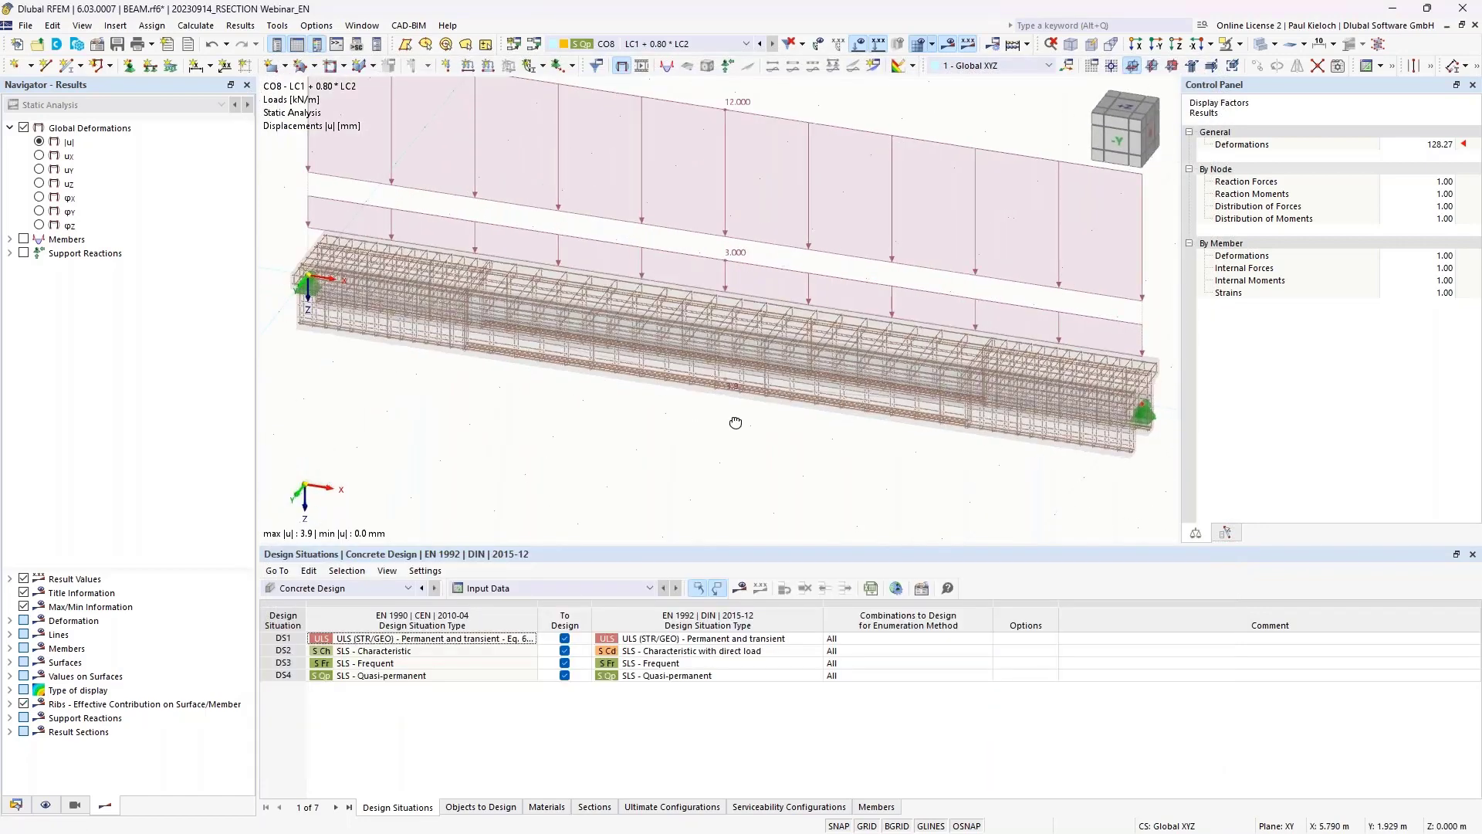
scroll(736, 422, "down", 1)
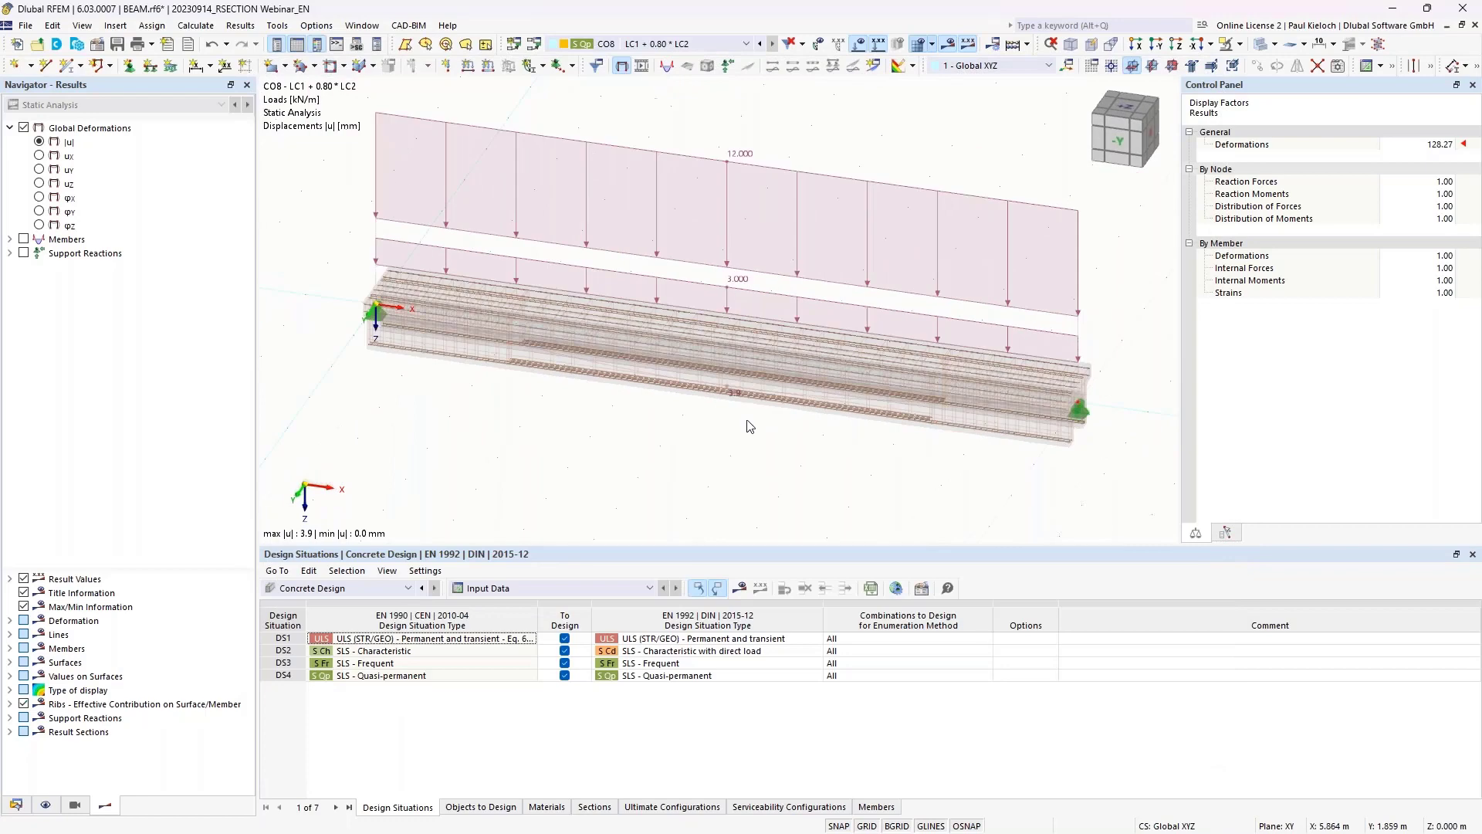
left_click(768, 588)
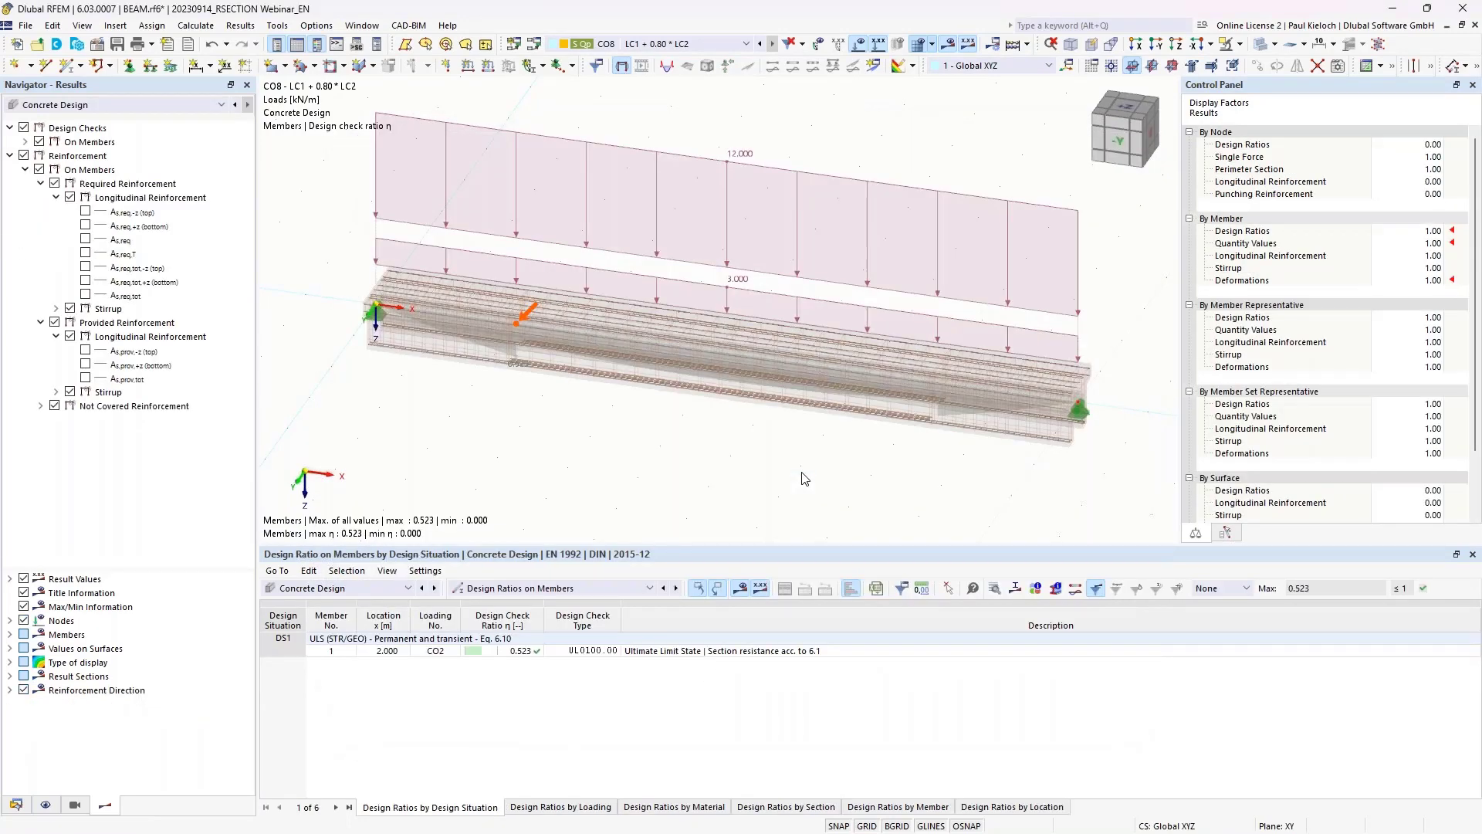
Step: Hide the loads and concrete design reinforcement, and show the beam as a wireframe in the -Y view
left_click(860, 46)
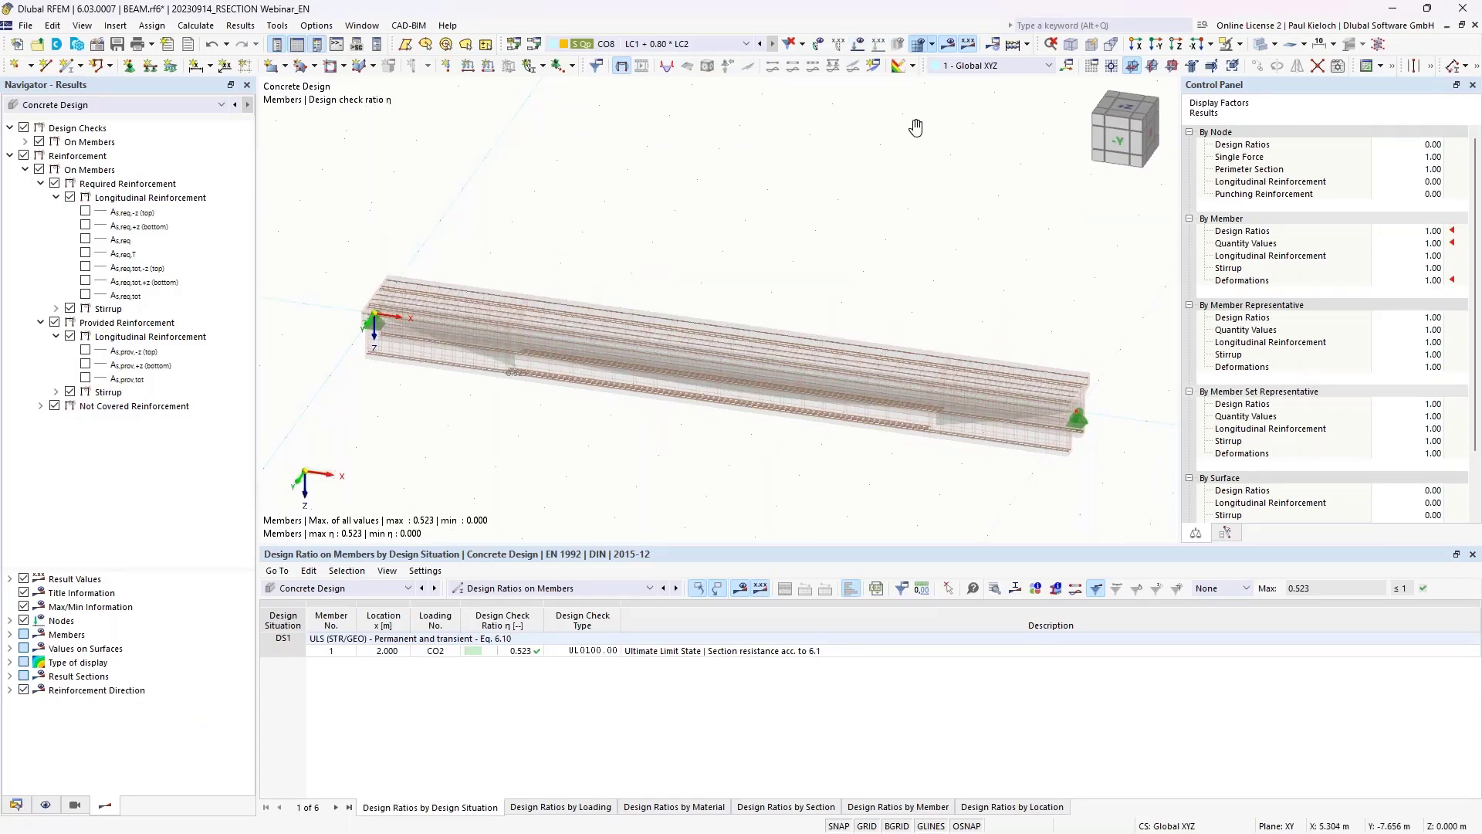
left_click(46, 805)
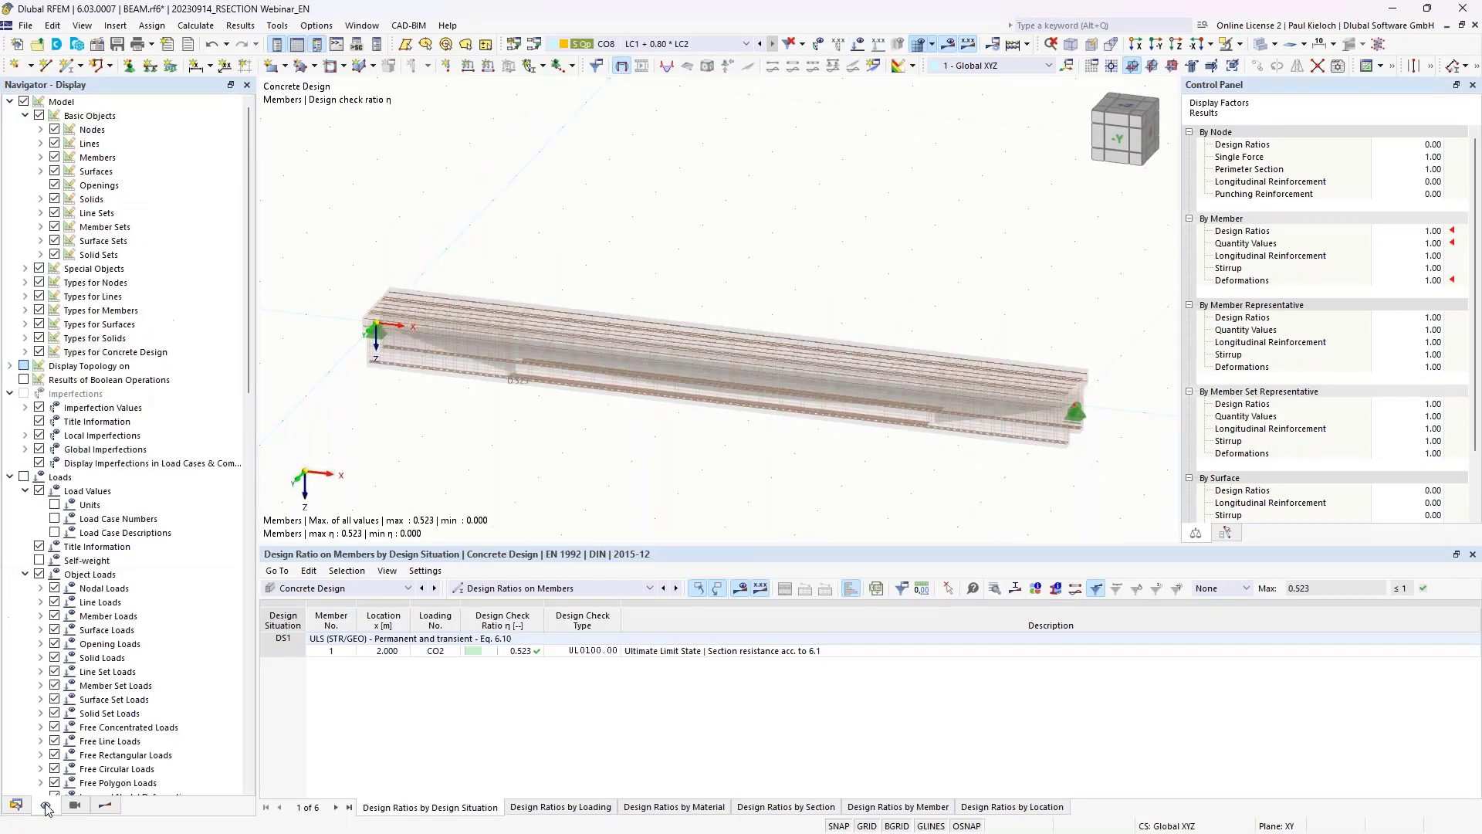
left_click(40, 353)
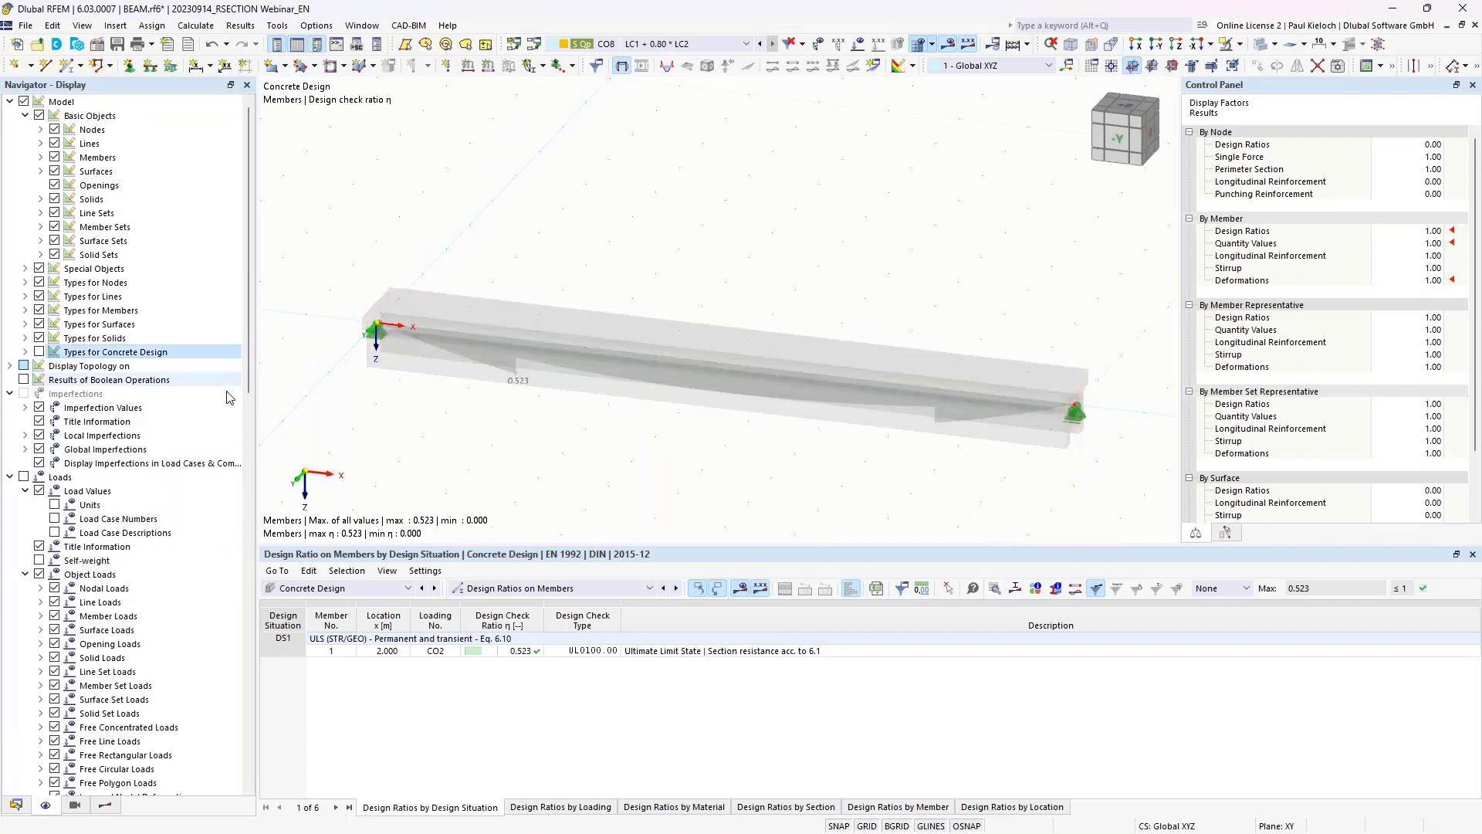
left_click(1277, 45)
left_click(1297, 63)
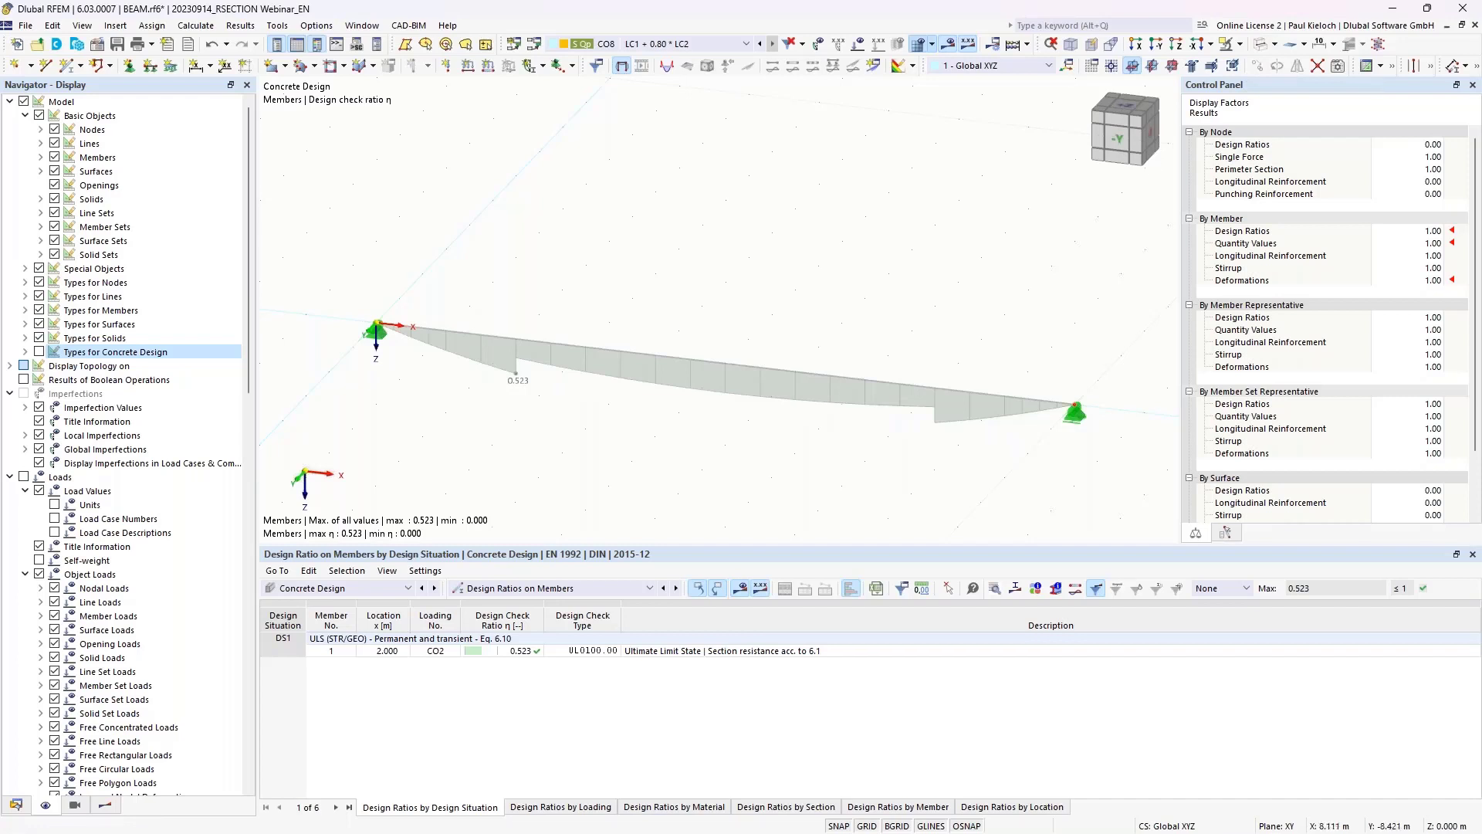
left_click(1118, 145)
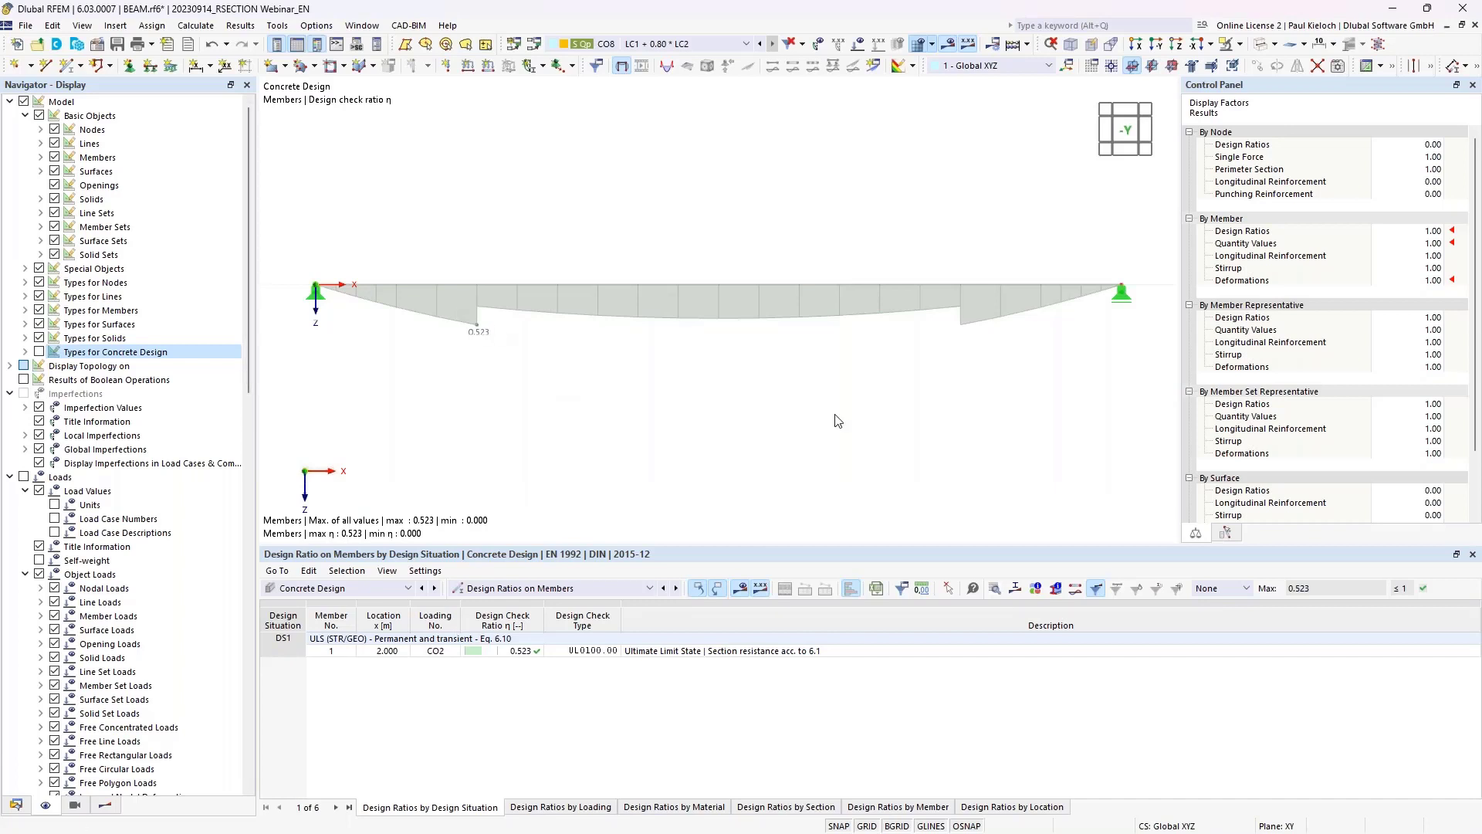
Step: Replace the design check diagram with the total required and the provided longitudinal reinforcement diagrams for the bottom (+z) side
left_click(110, 806)
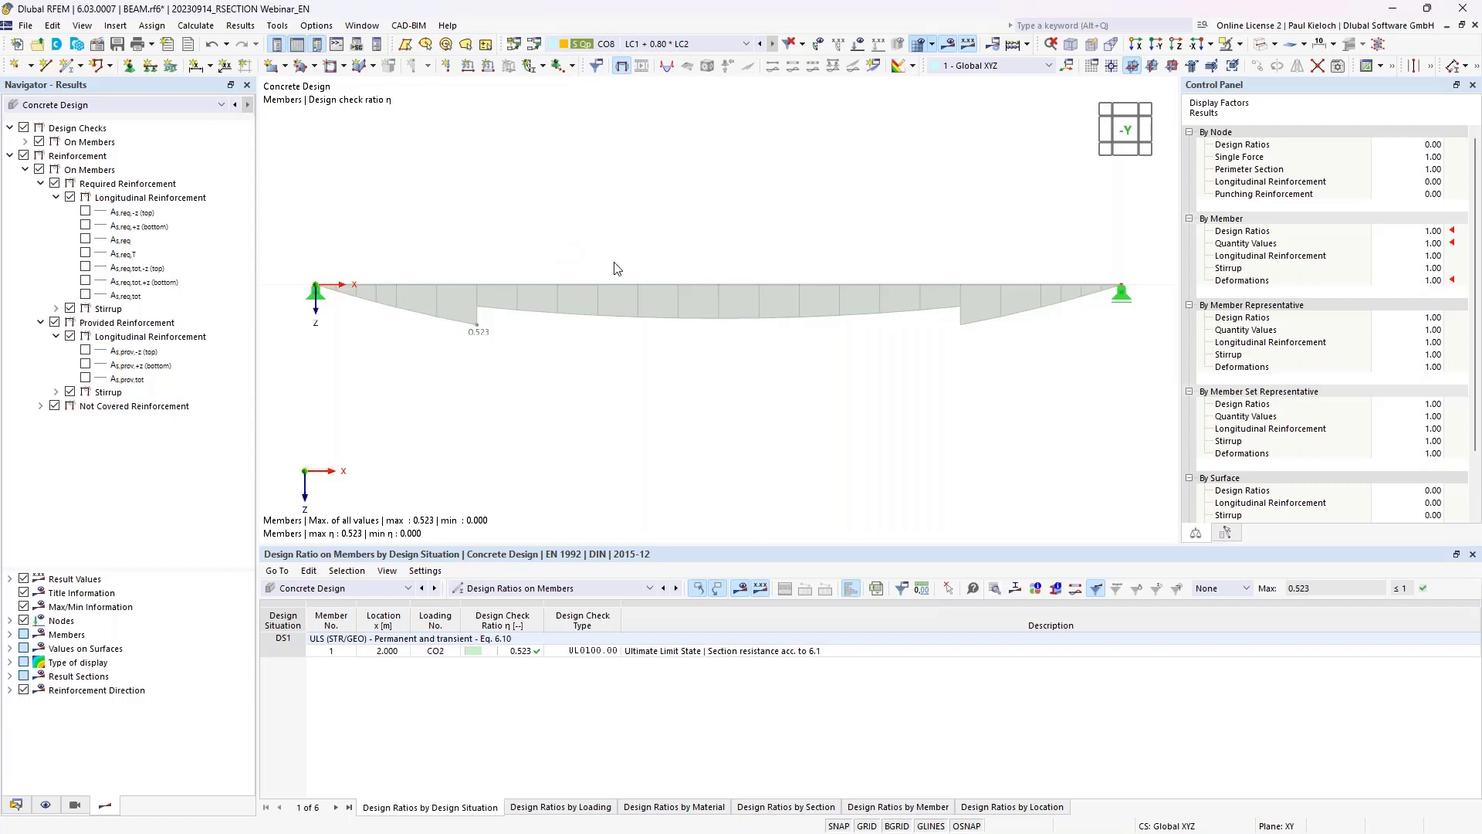
left_click(39, 141)
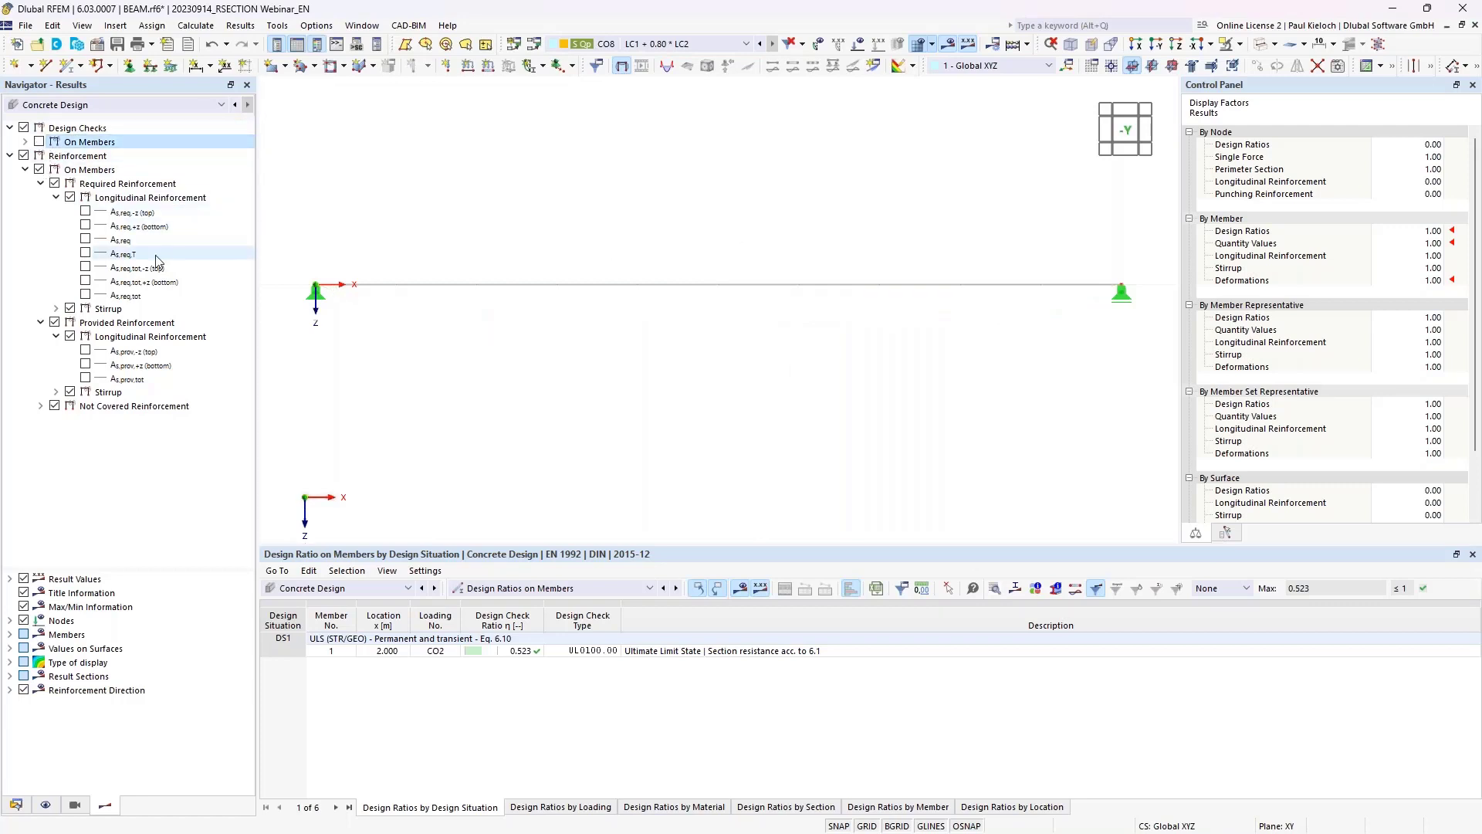
left_click(85, 281)
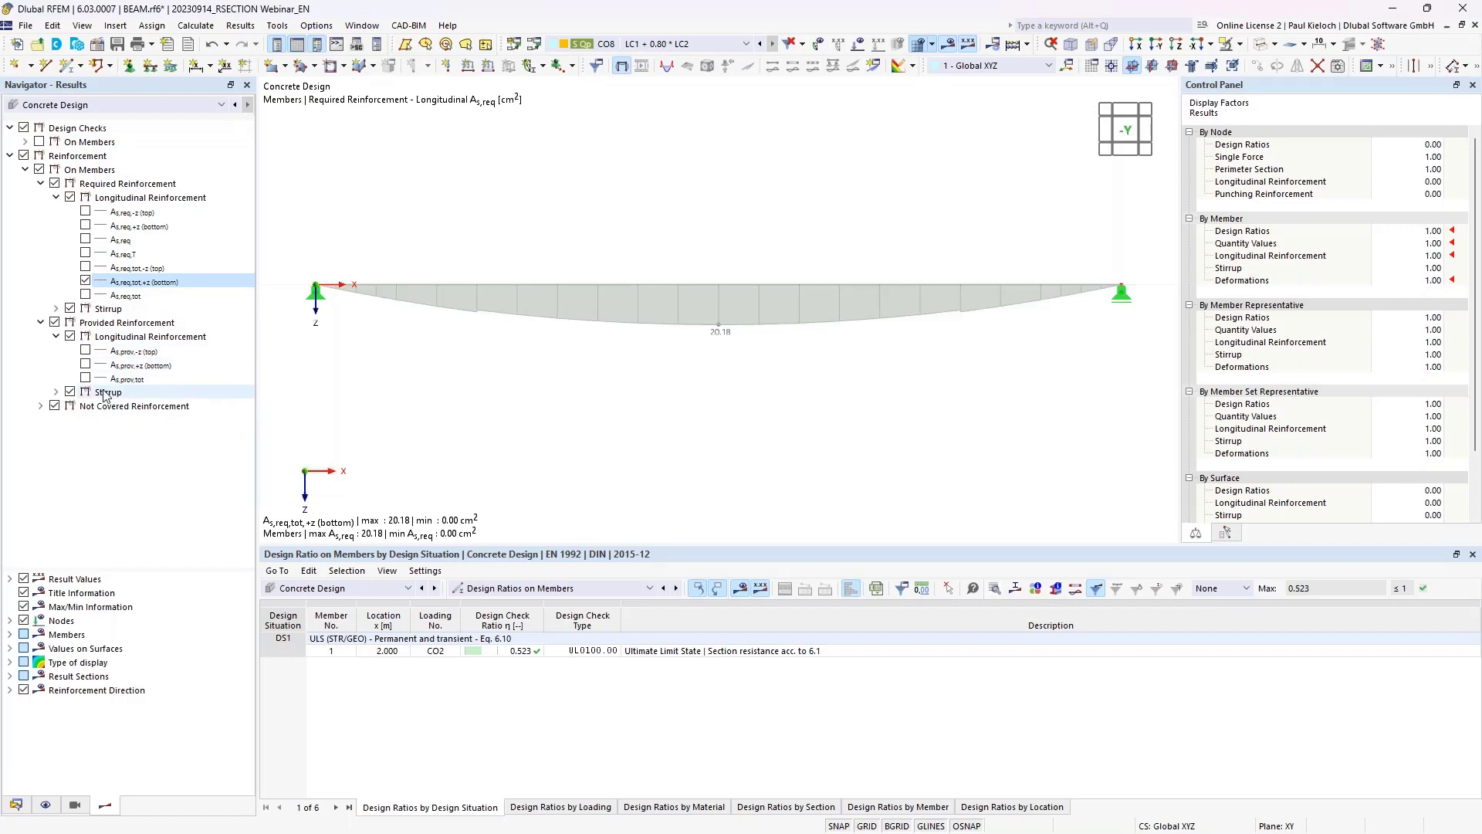
left_click(85, 363)
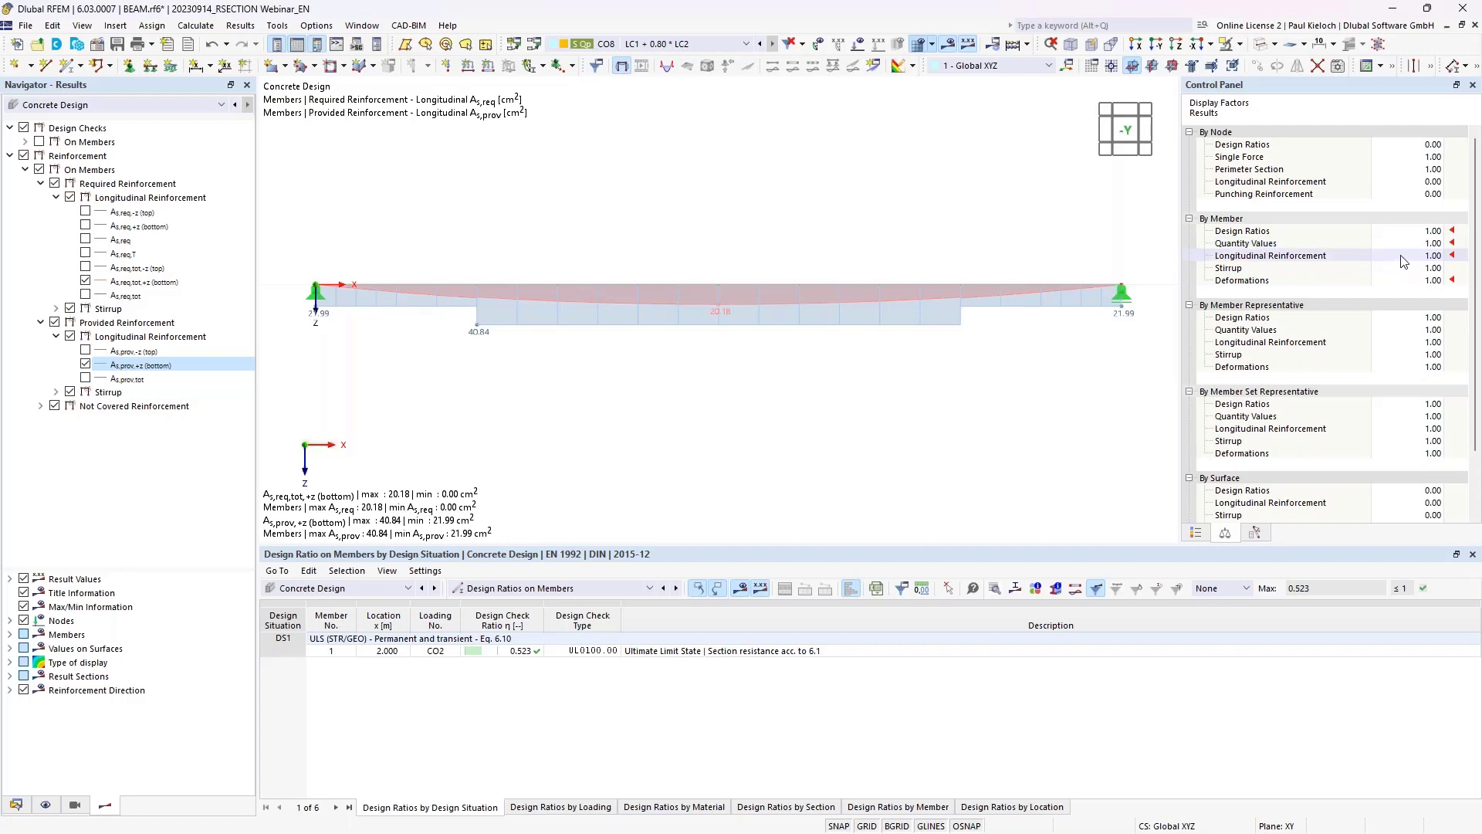
Step: Set the member display factor for longitudinal reinforcement to 4.00
left_click(1434, 255)
left_click(1435, 251)
left_click(1435, 252)
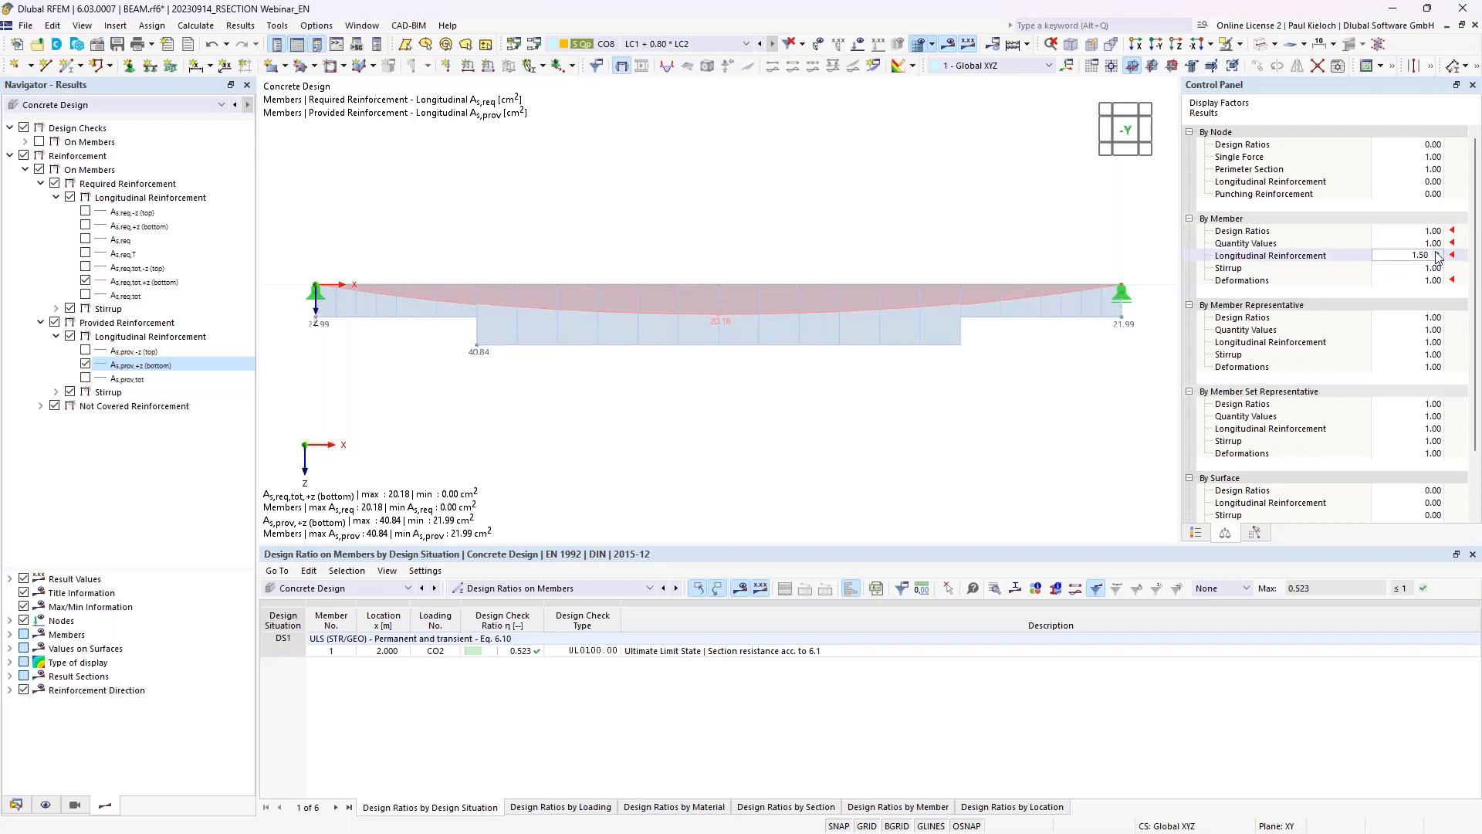
left_click(1436, 252)
left_click(1435, 252)
scroll(1438, 257, "up", 8)
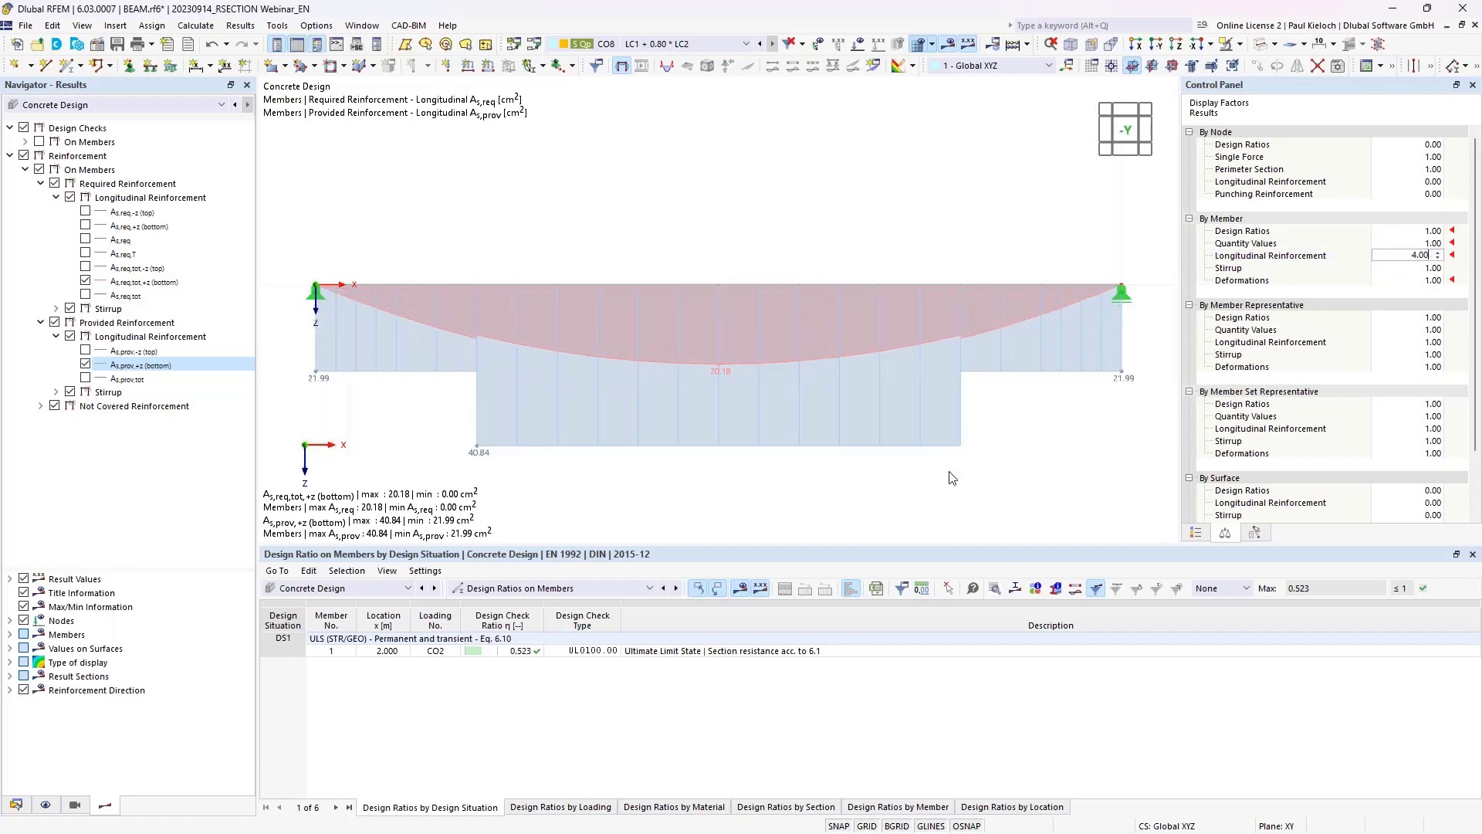
middle_click_drag(1007, 442, 1009, 409)
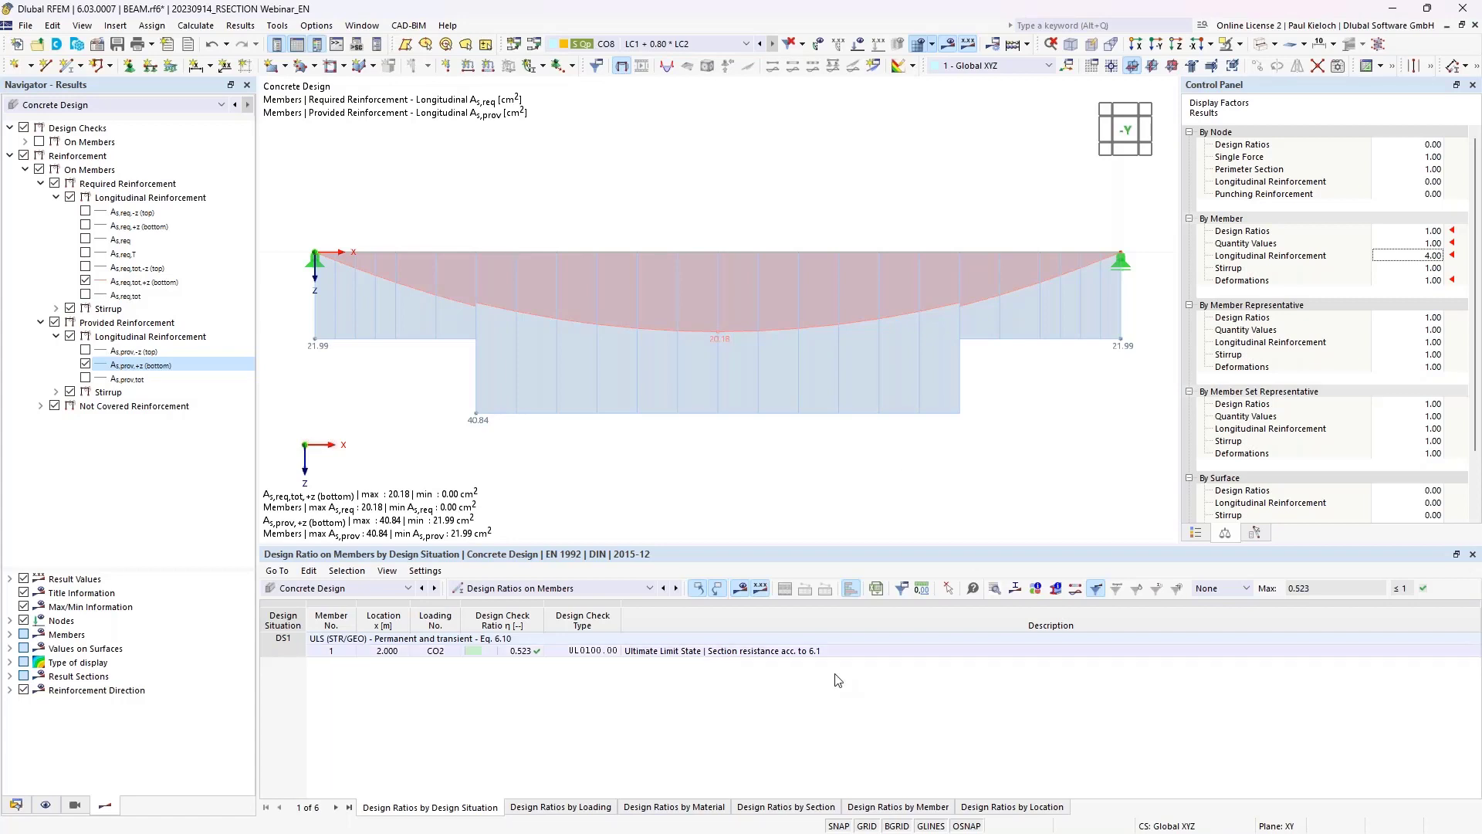
Step: Open the details of design check UL0100 at x = 2.000 m and review the section's reinforcement and concrete stress diagram
left_click(741, 655)
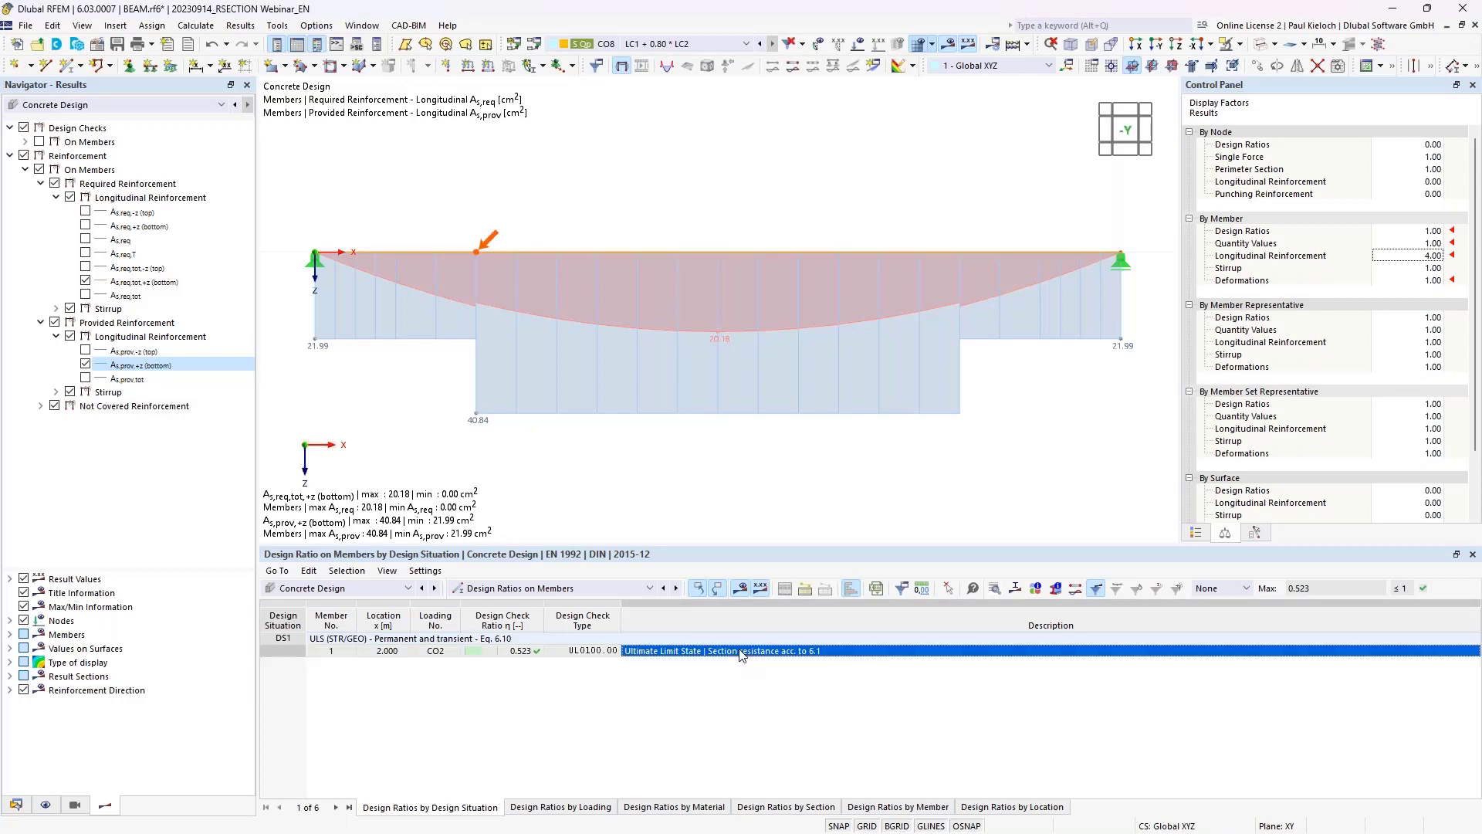
double_click(742, 655)
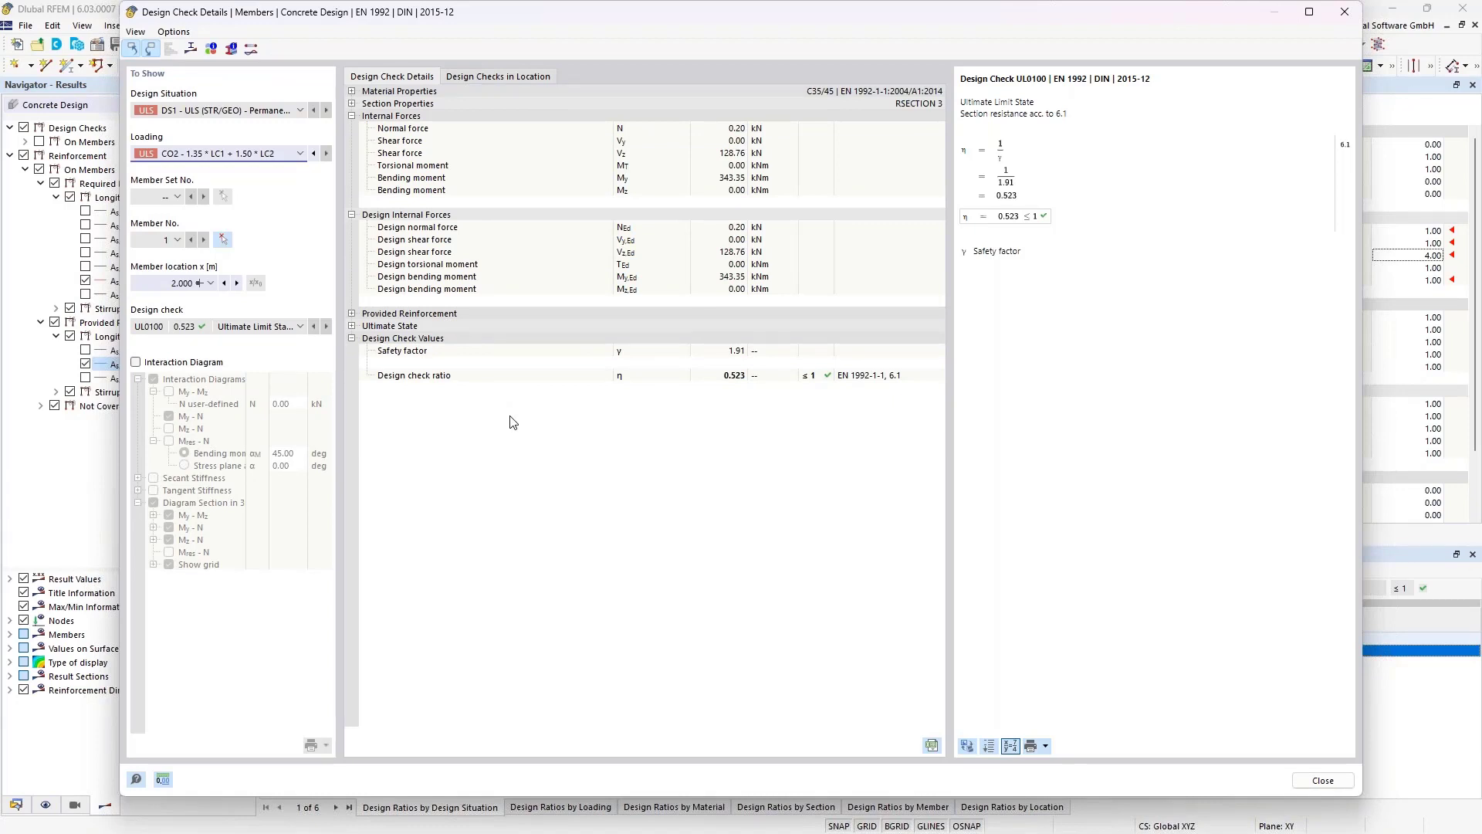
left_click(189, 50)
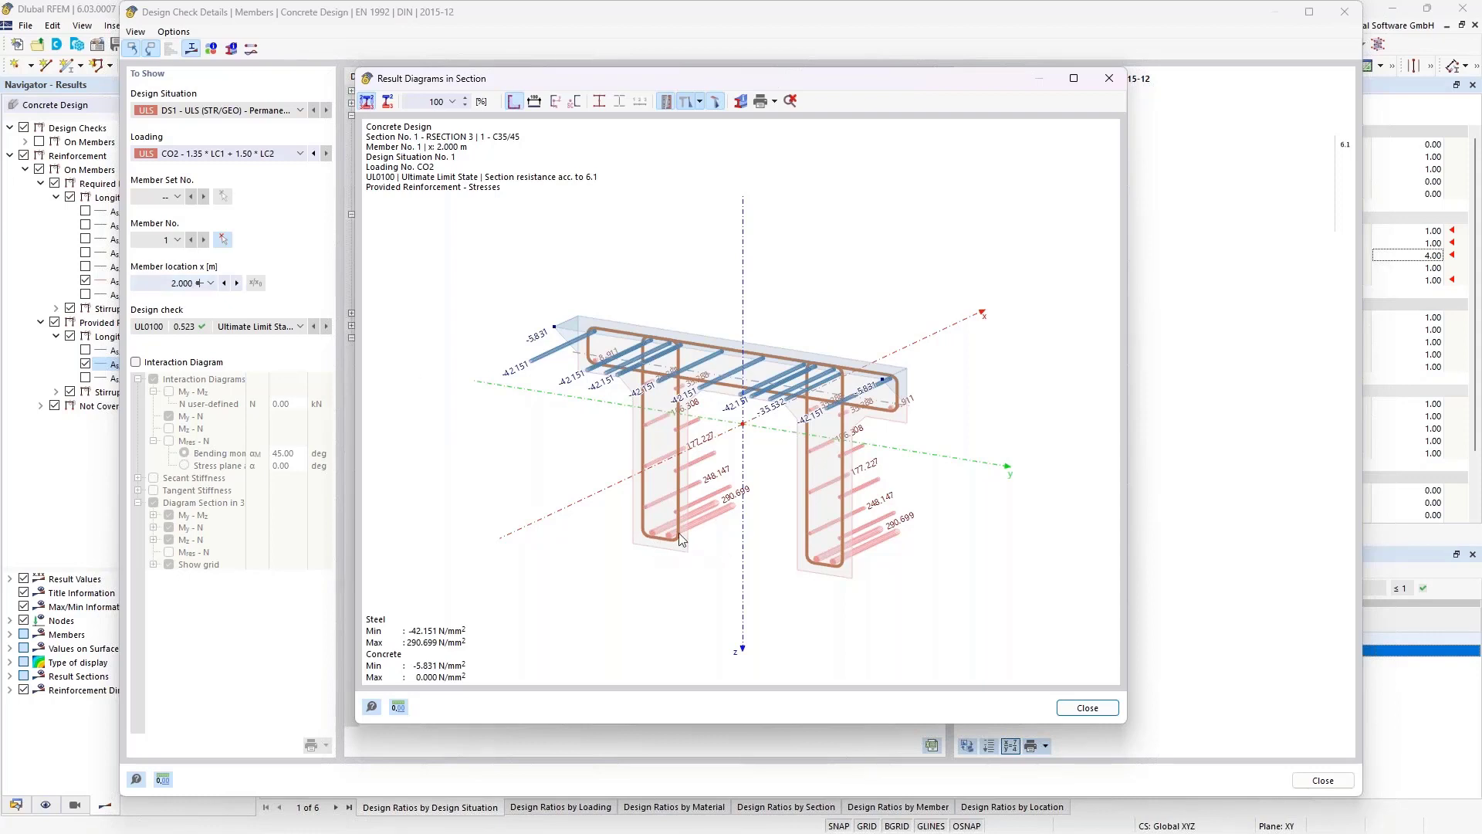
left_click(1109, 78)
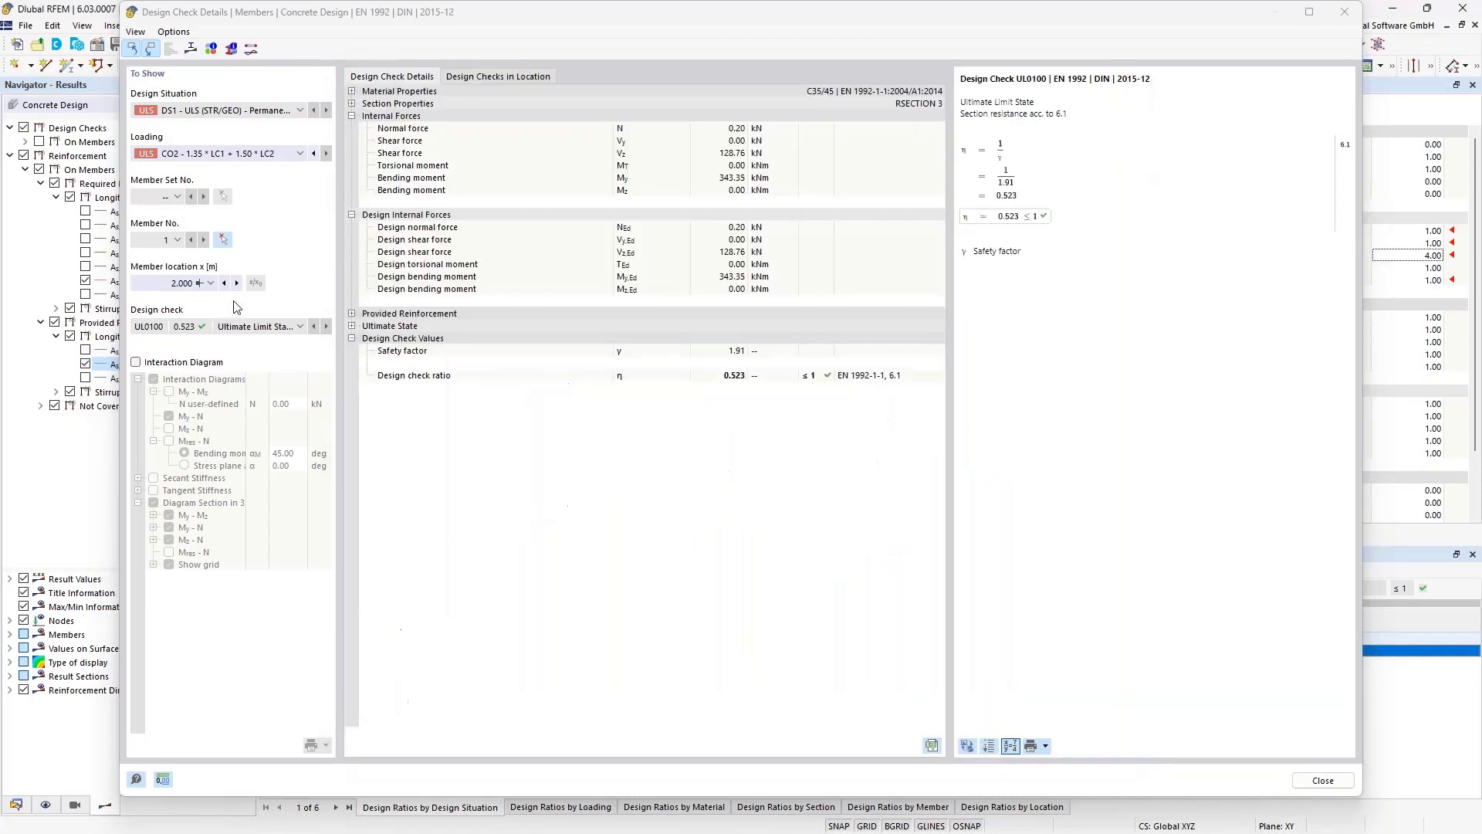
Step: Switch the design check to the location just after x = 2.000 m and examine the section's reinforcement stress diagram
left_click(237, 284)
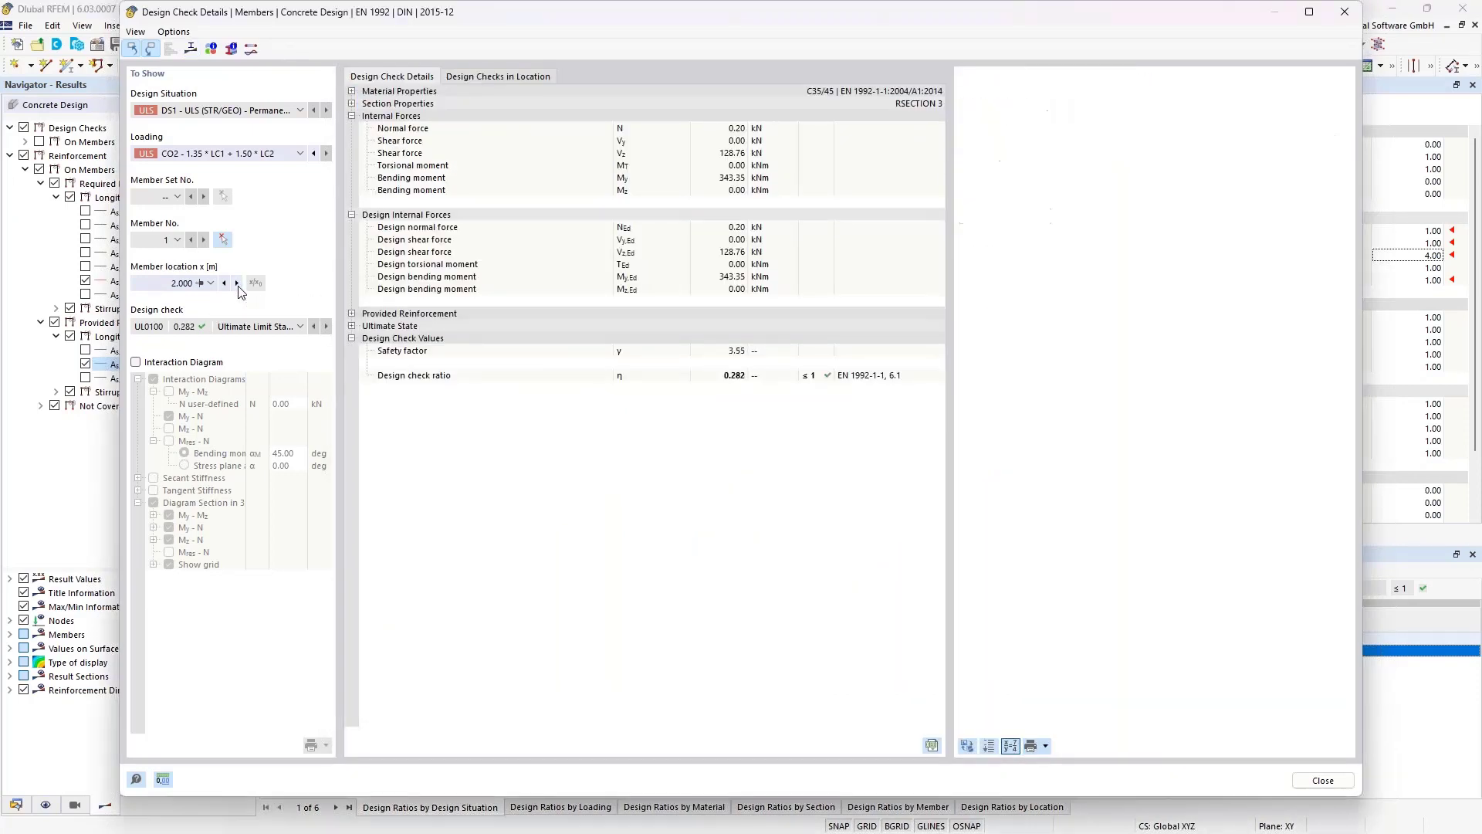
left_click(209, 284)
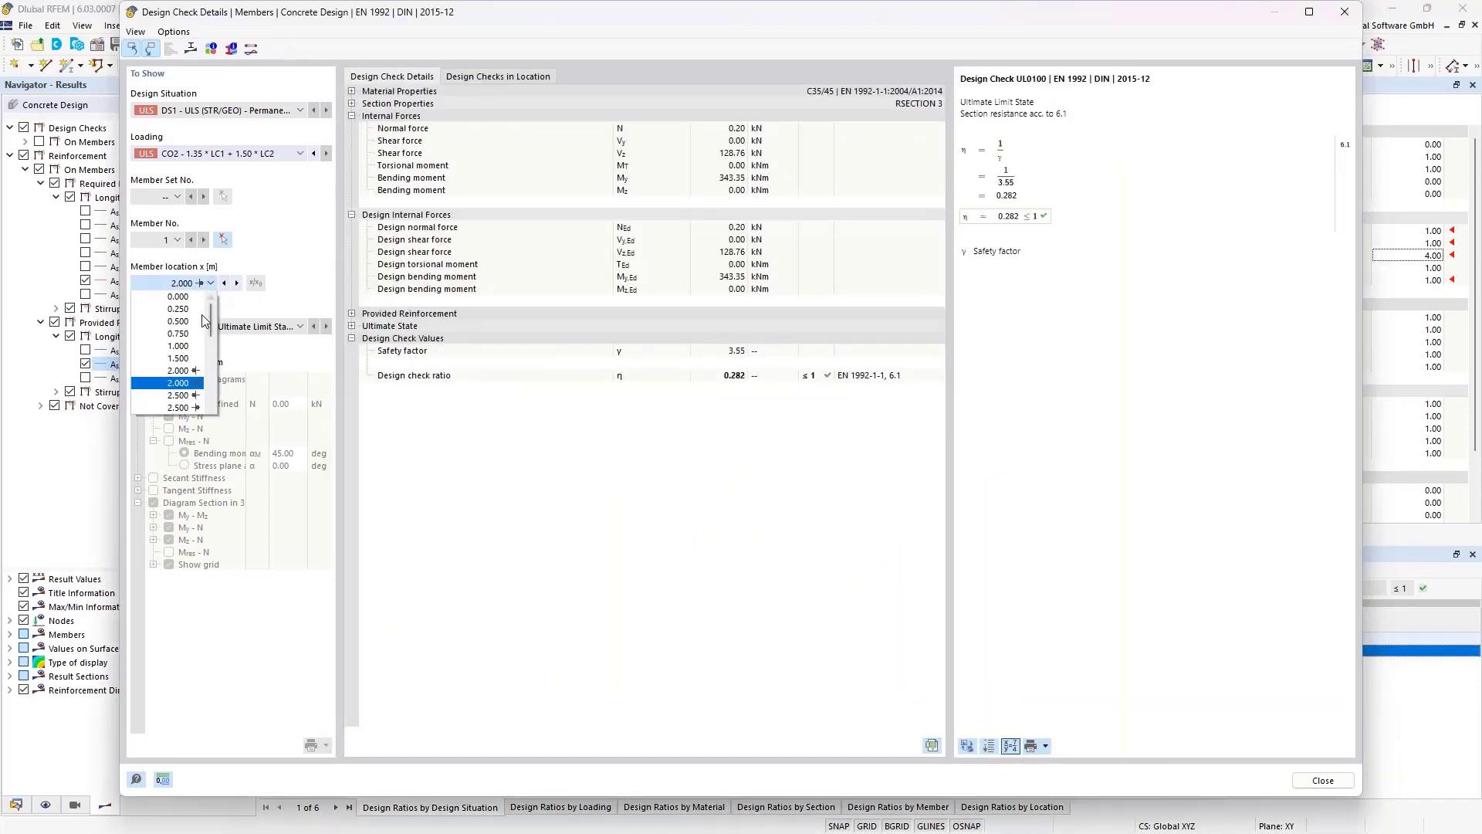
left_click(186, 384)
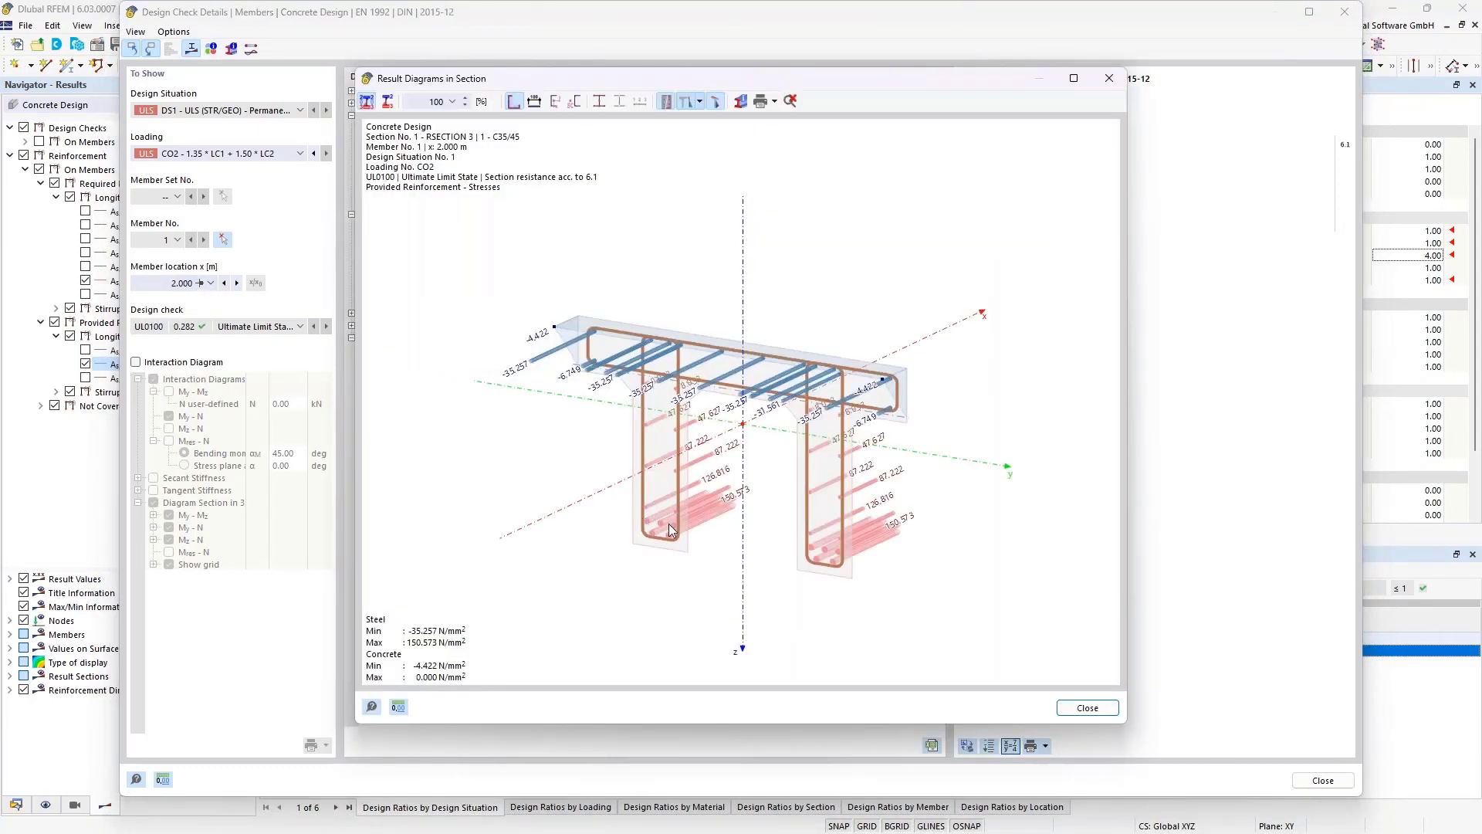
scroll(664, 526, "up", 5)
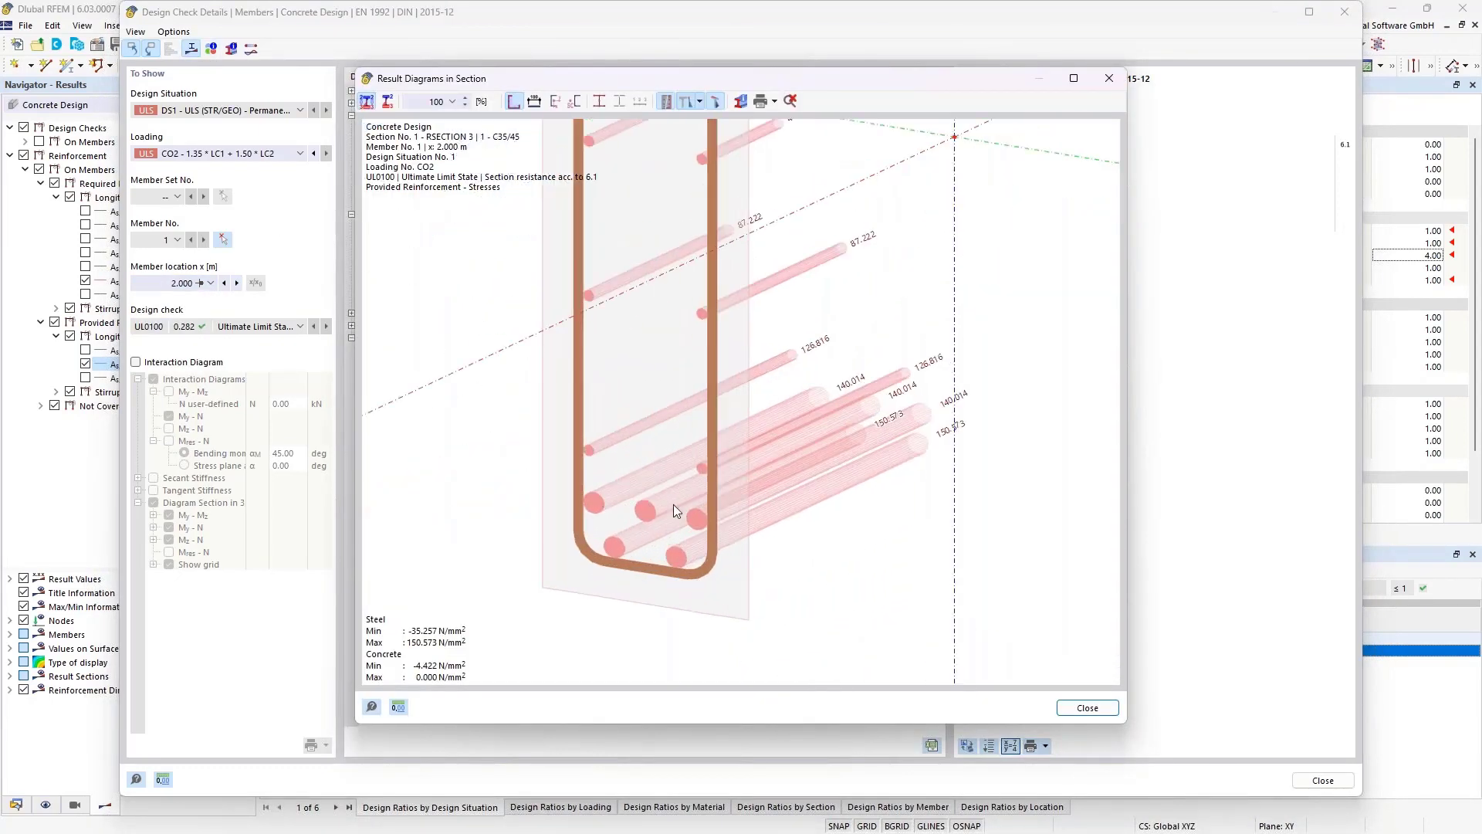
left_click(1107, 80)
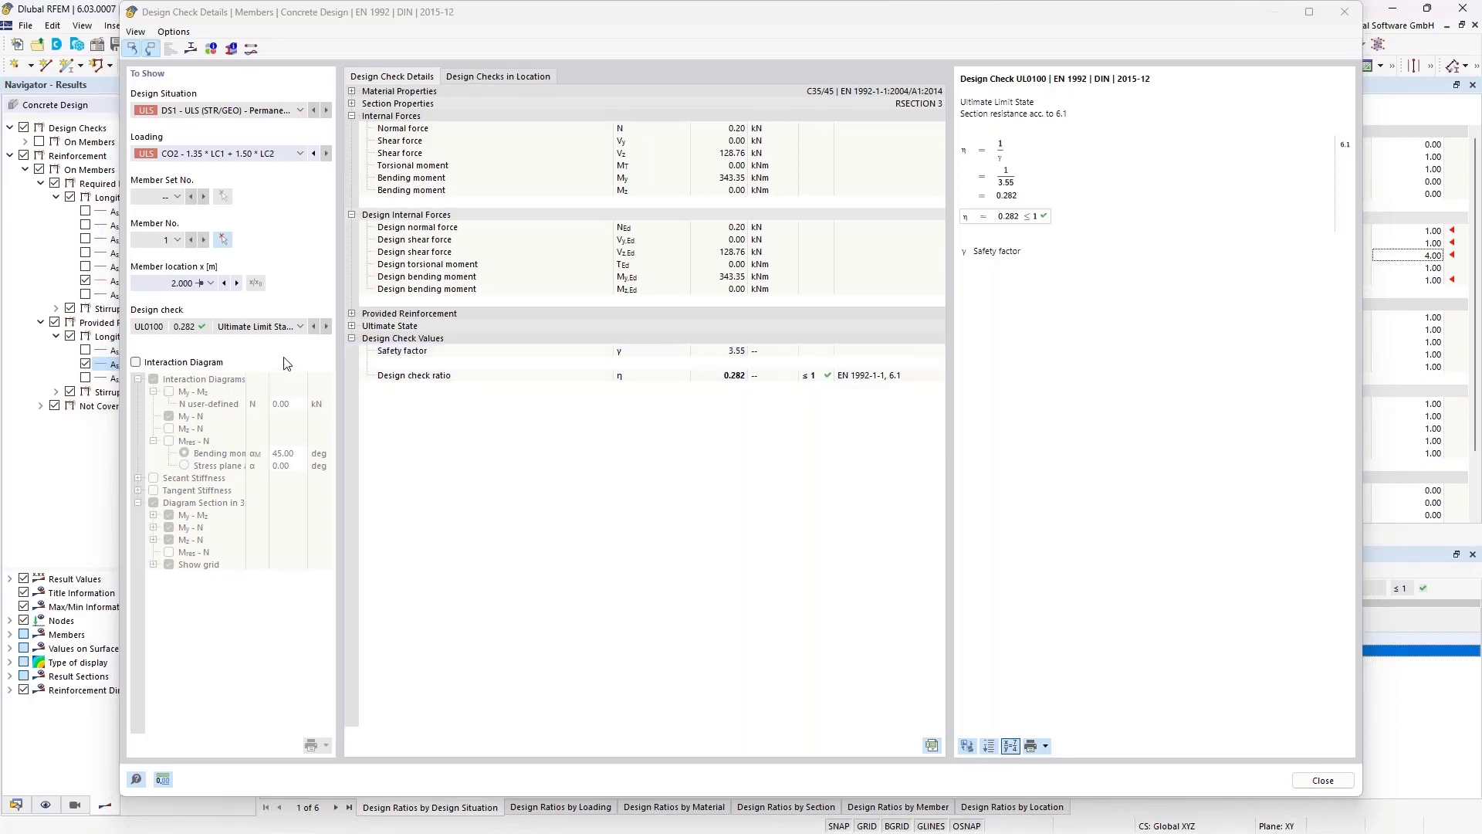
Step: Activate the interaction diagram for the design check and examine the My - N and 3D My - Mz - N diagrams
left_click(152, 364)
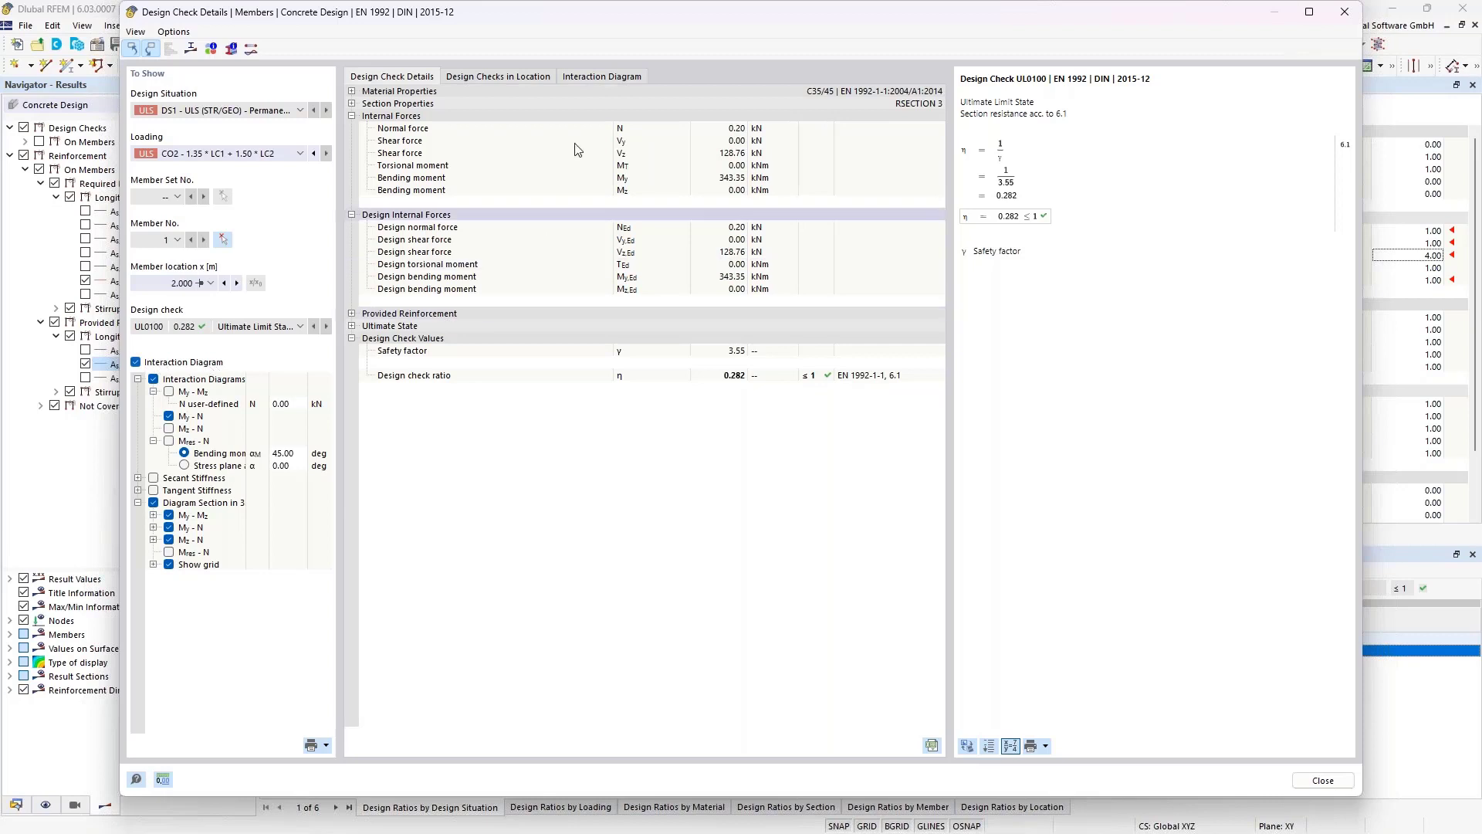
left_click(608, 75)
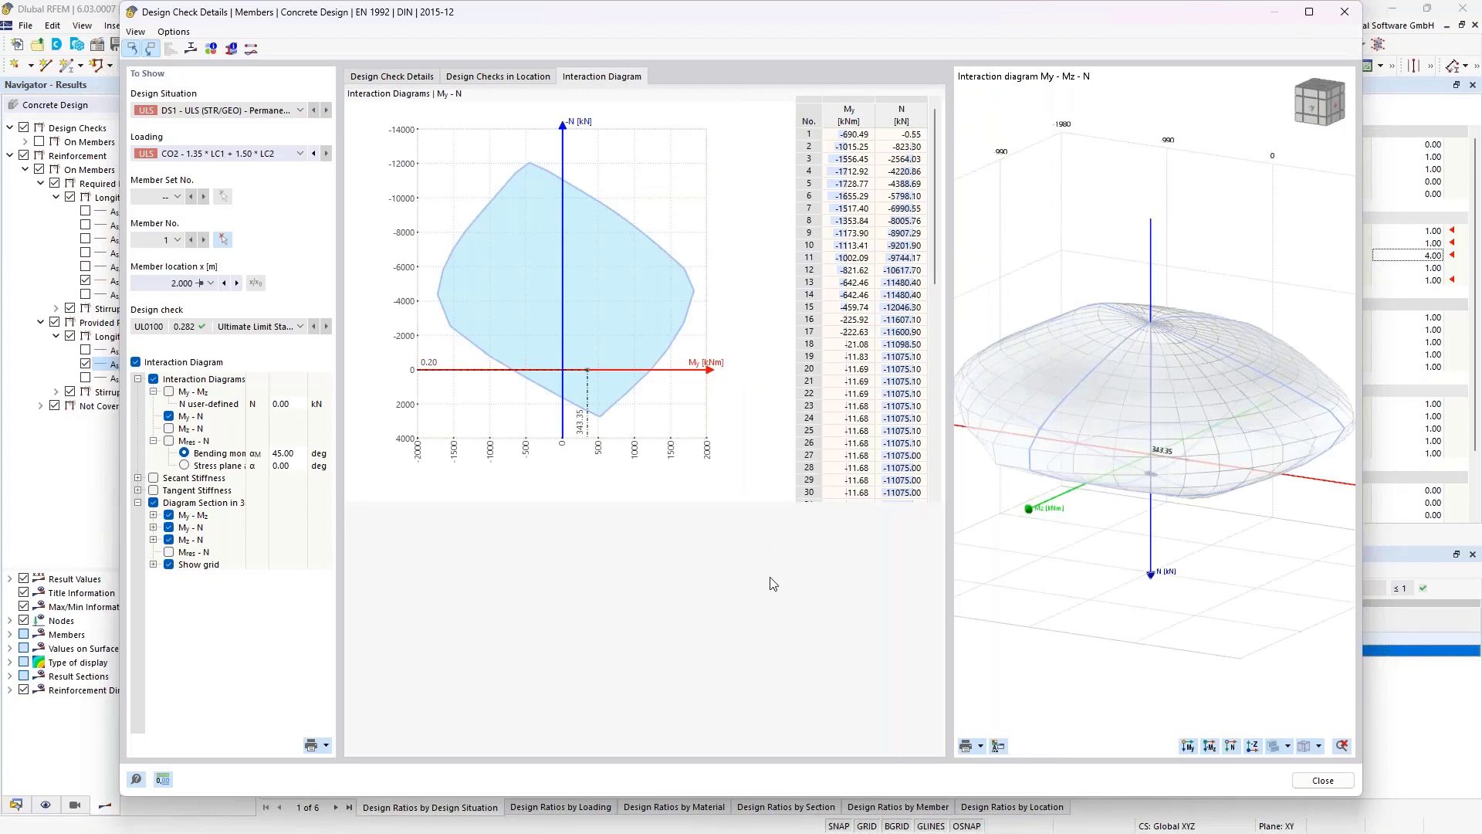
scroll(1187, 460, "down", 4)
middle_click_drag(1180, 335, 1195, 410)
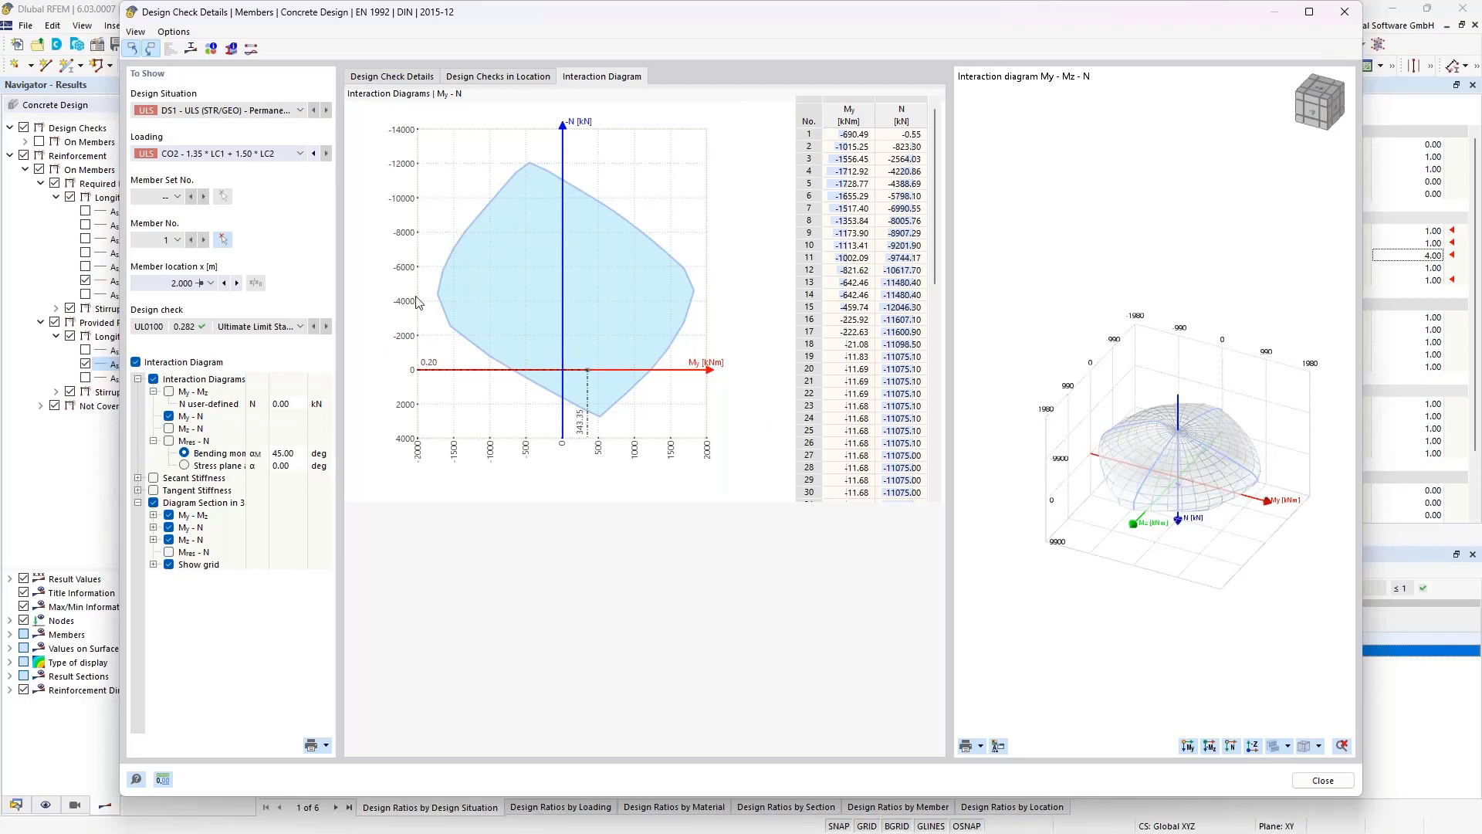
Step: Compare the interaction diagrams just before and just after the reinforcement change at x = 2.000 m
left_click(237, 283)
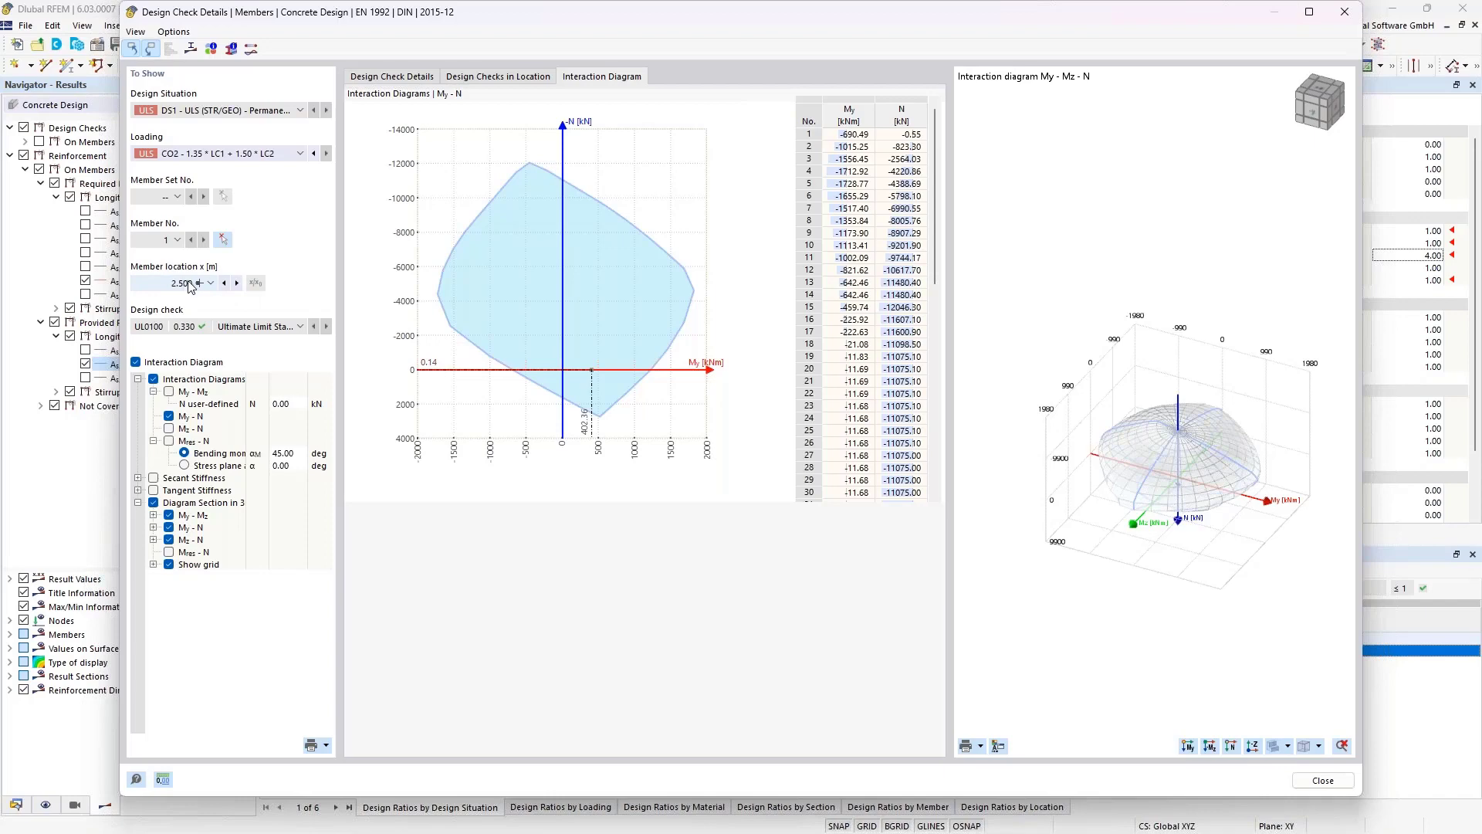
left_click(225, 283)
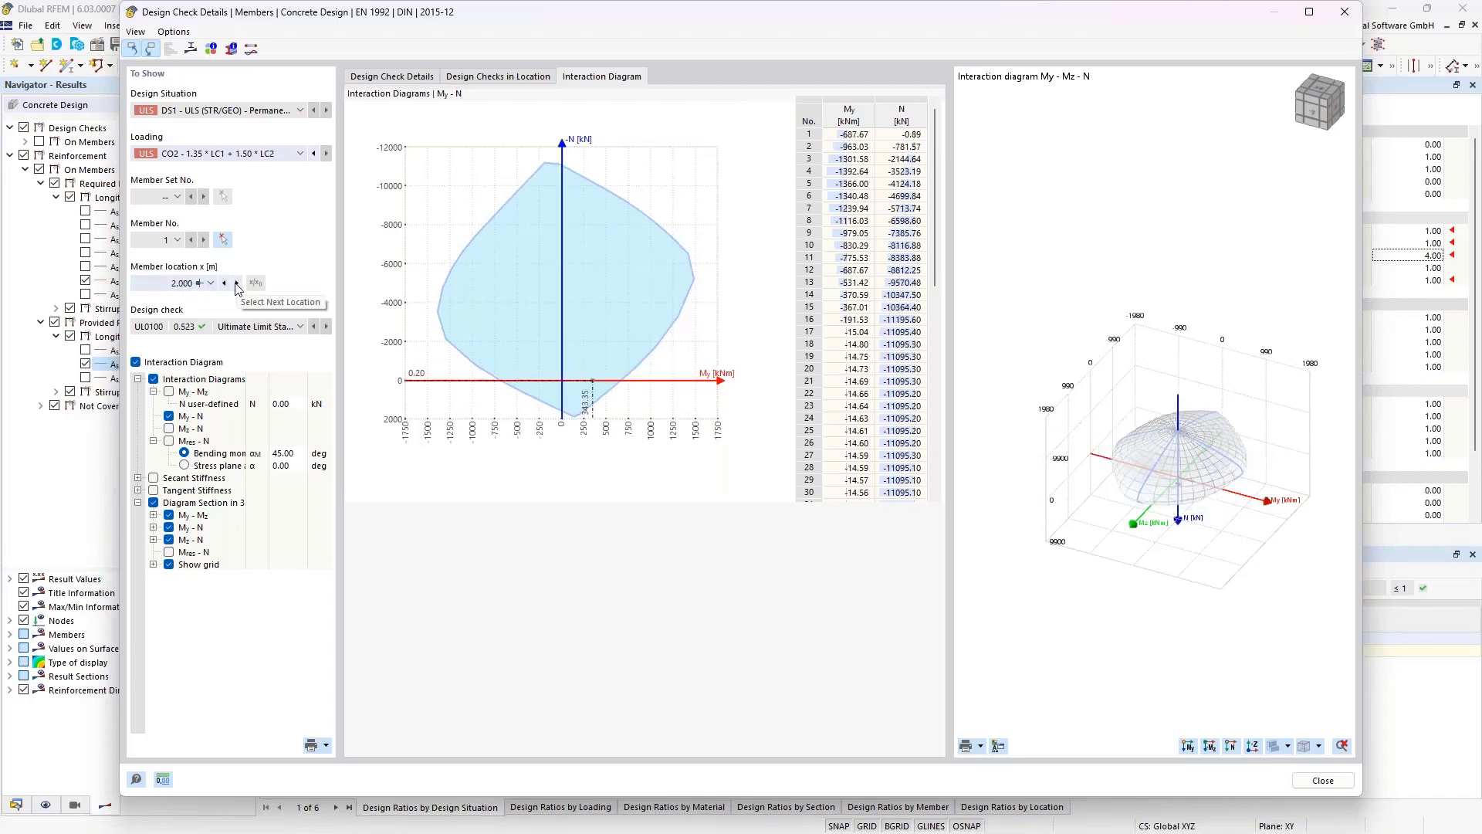
left_click(225, 284)
left_click(224, 284)
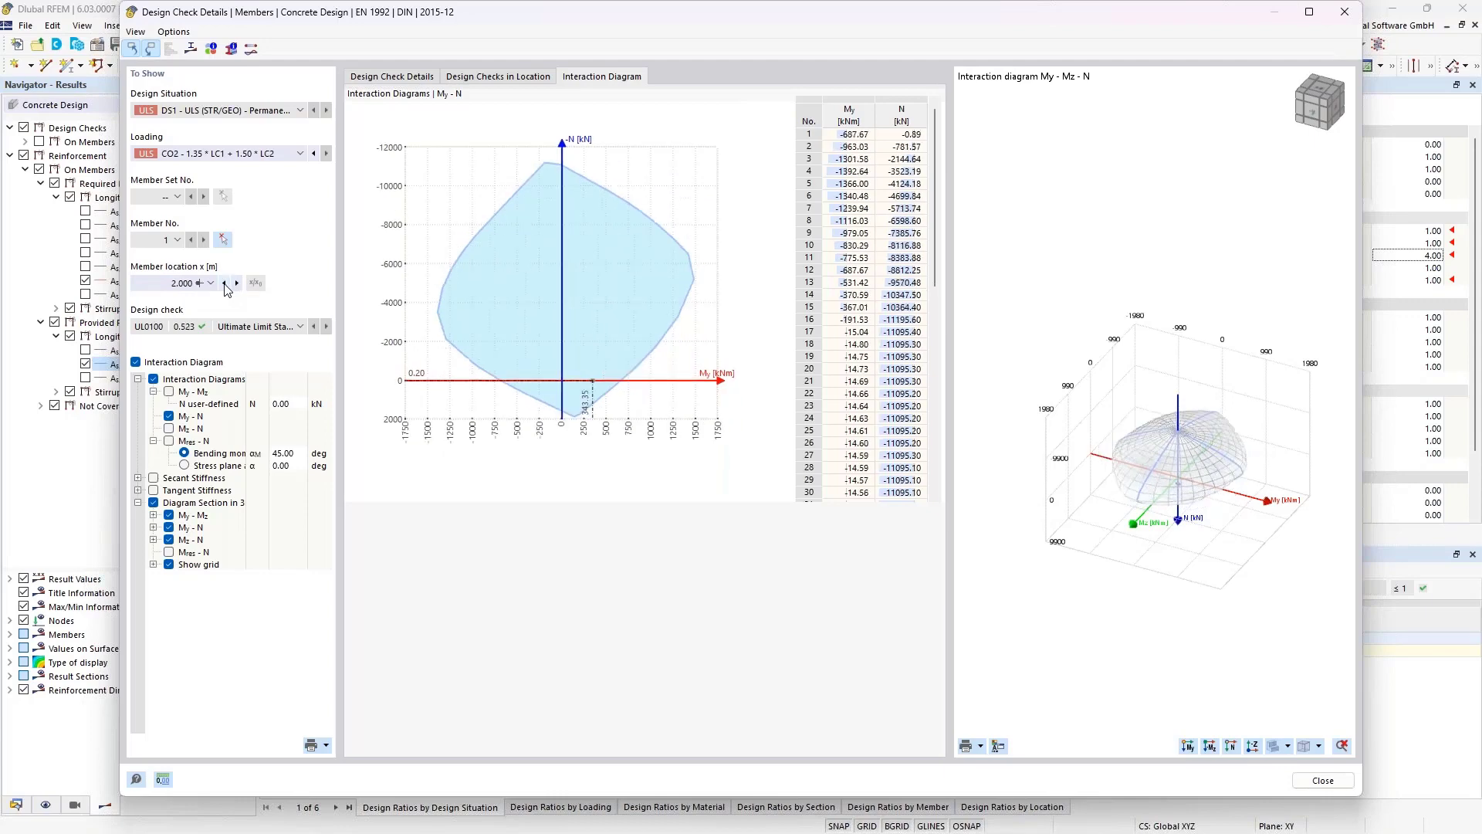
left_click(235, 283)
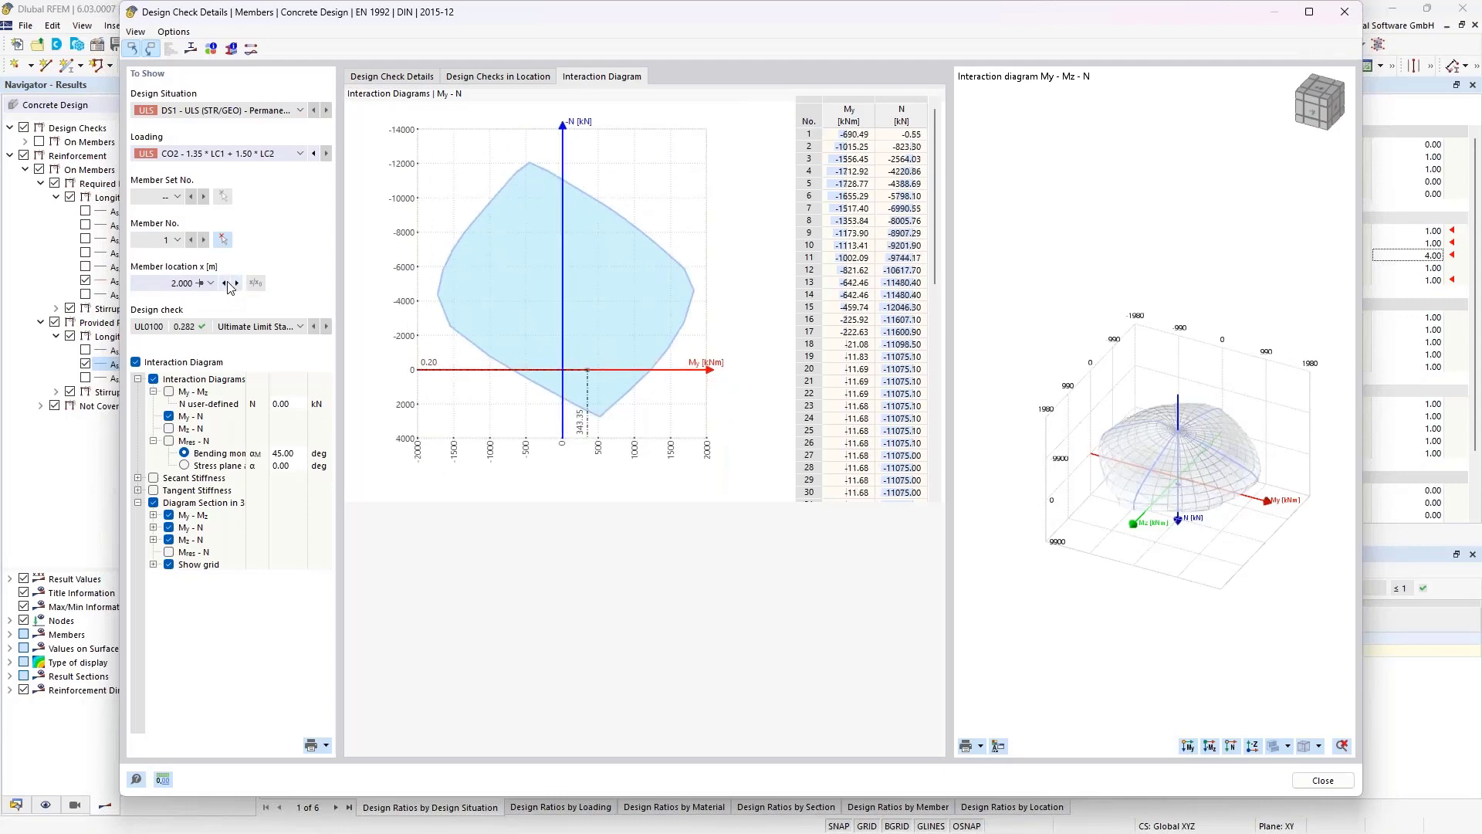
left_click(224, 284)
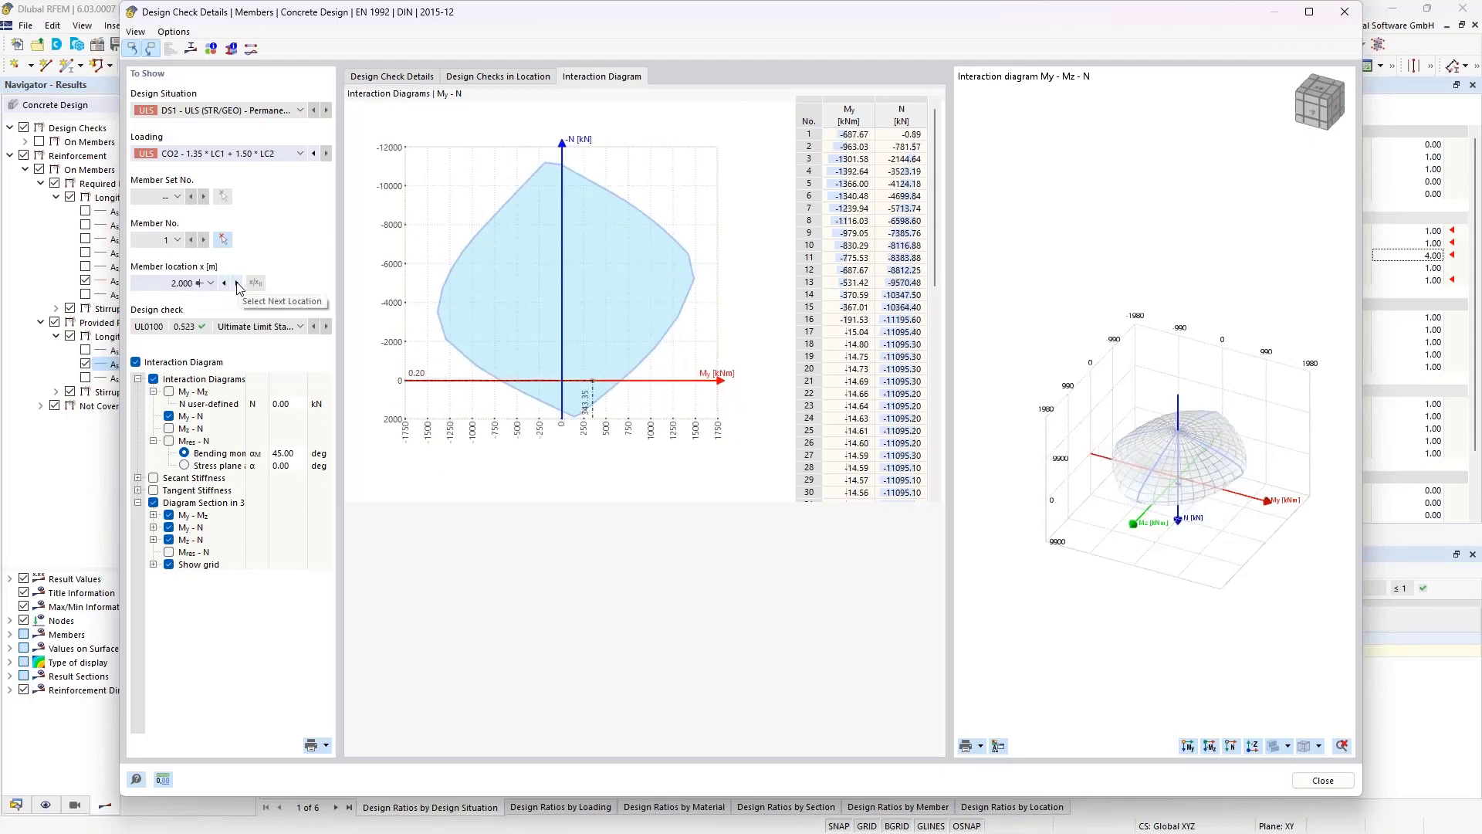
left_click(237, 283)
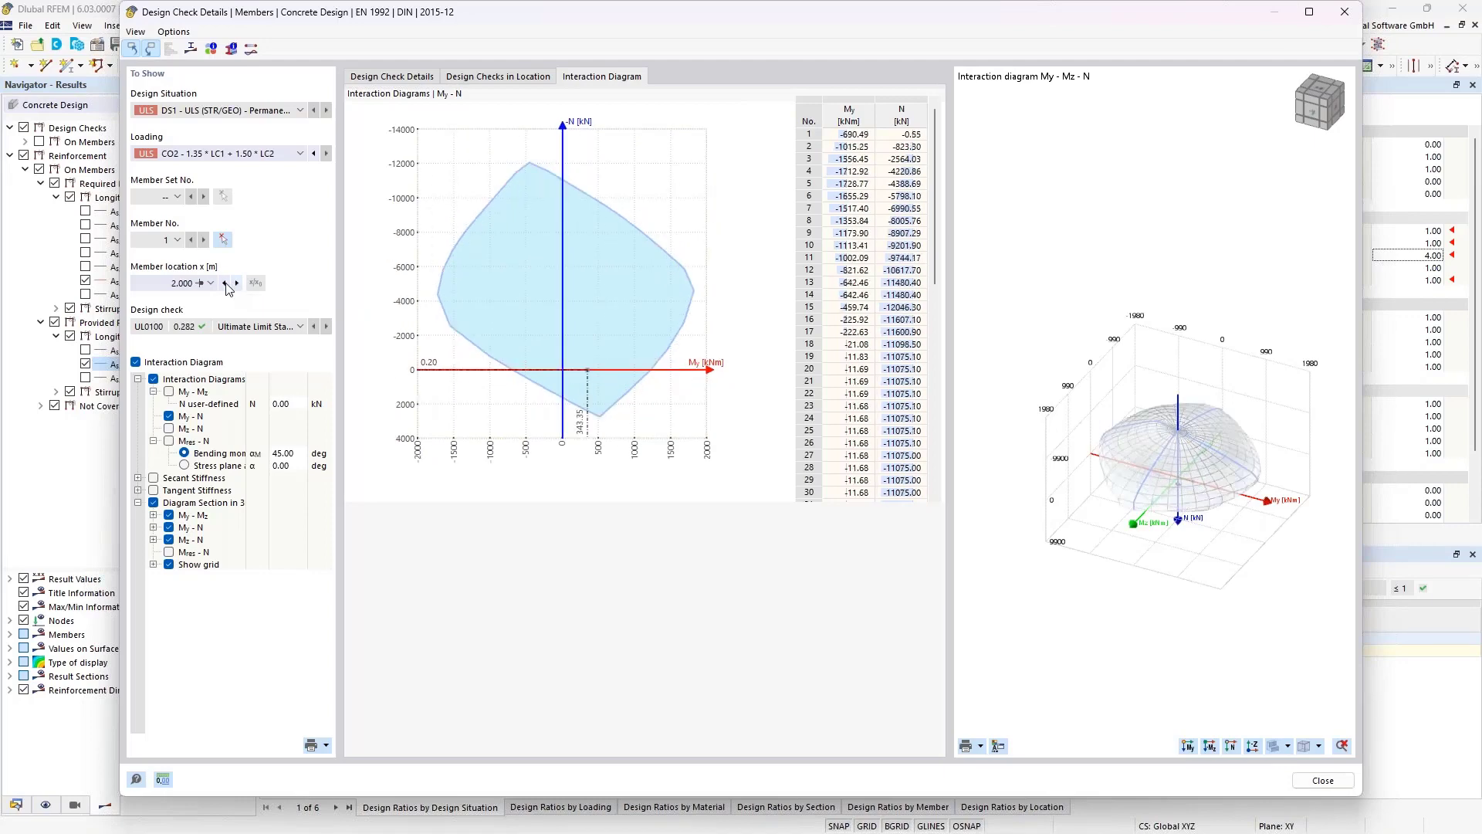
left_click(224, 284)
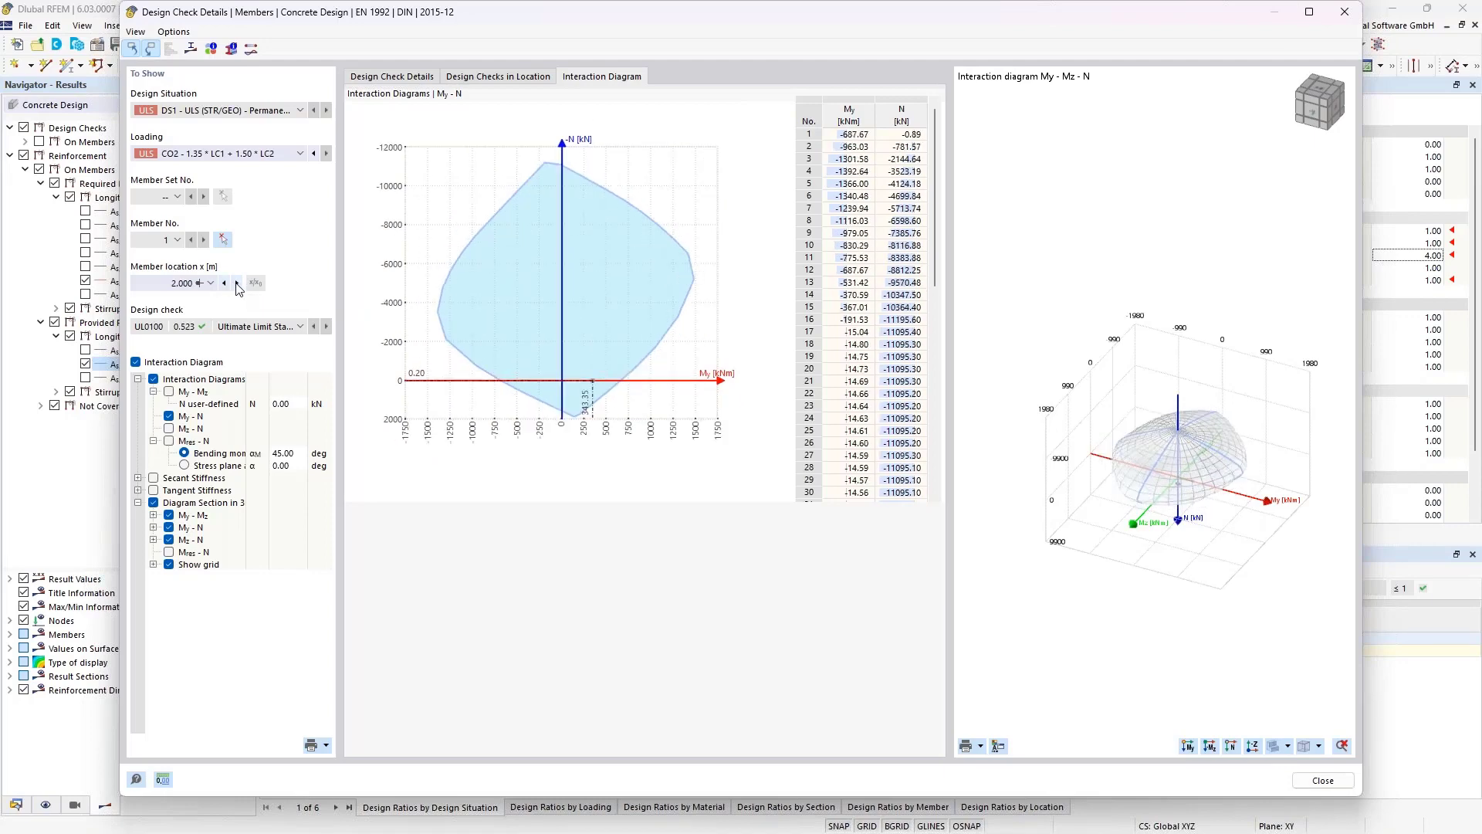
left_click(237, 284)
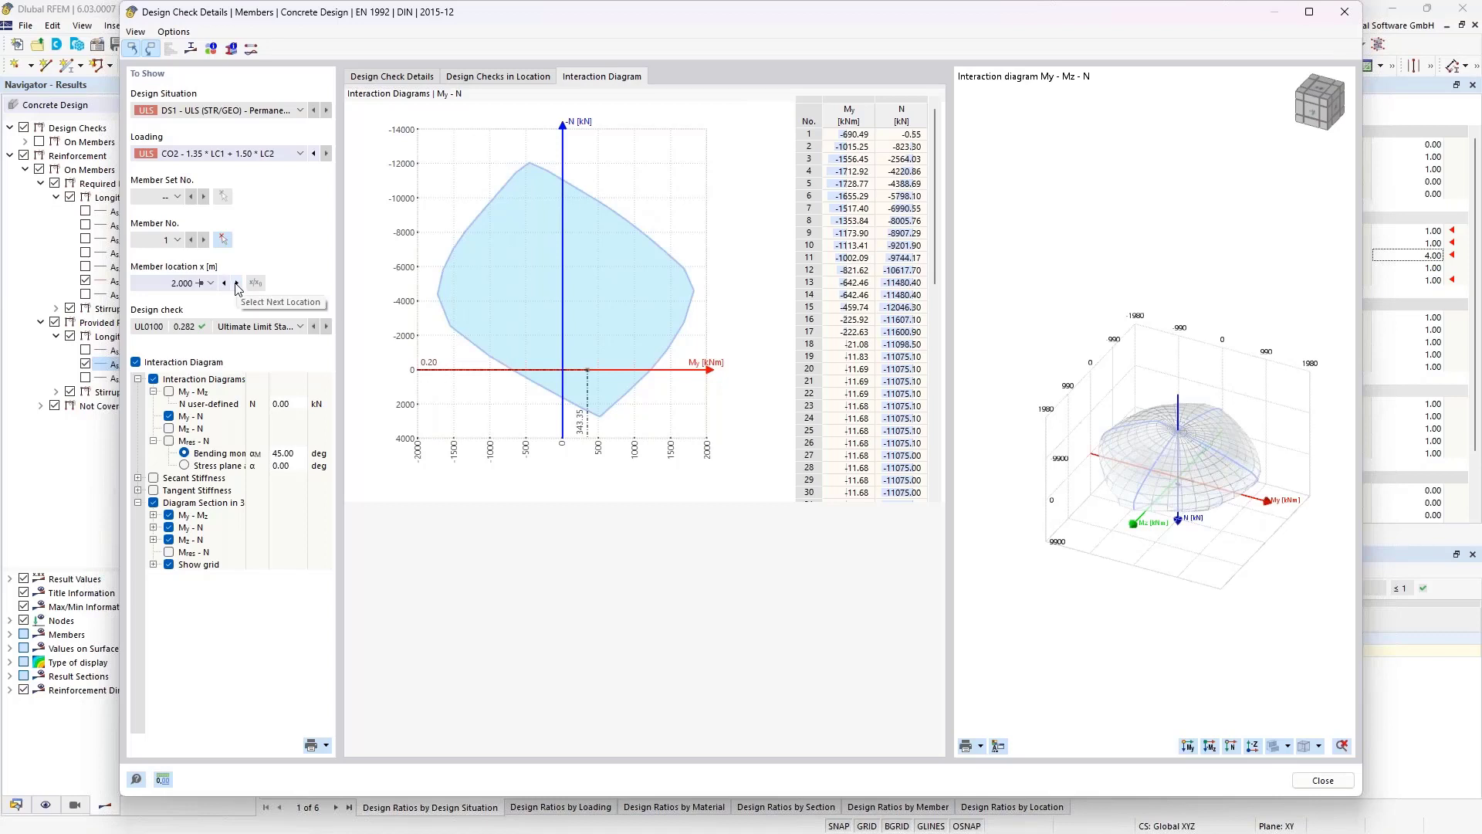
Step: Step the interaction diagram along the beam and select the member location x = 5.000 m
left_click(237, 284)
left_click(237, 283)
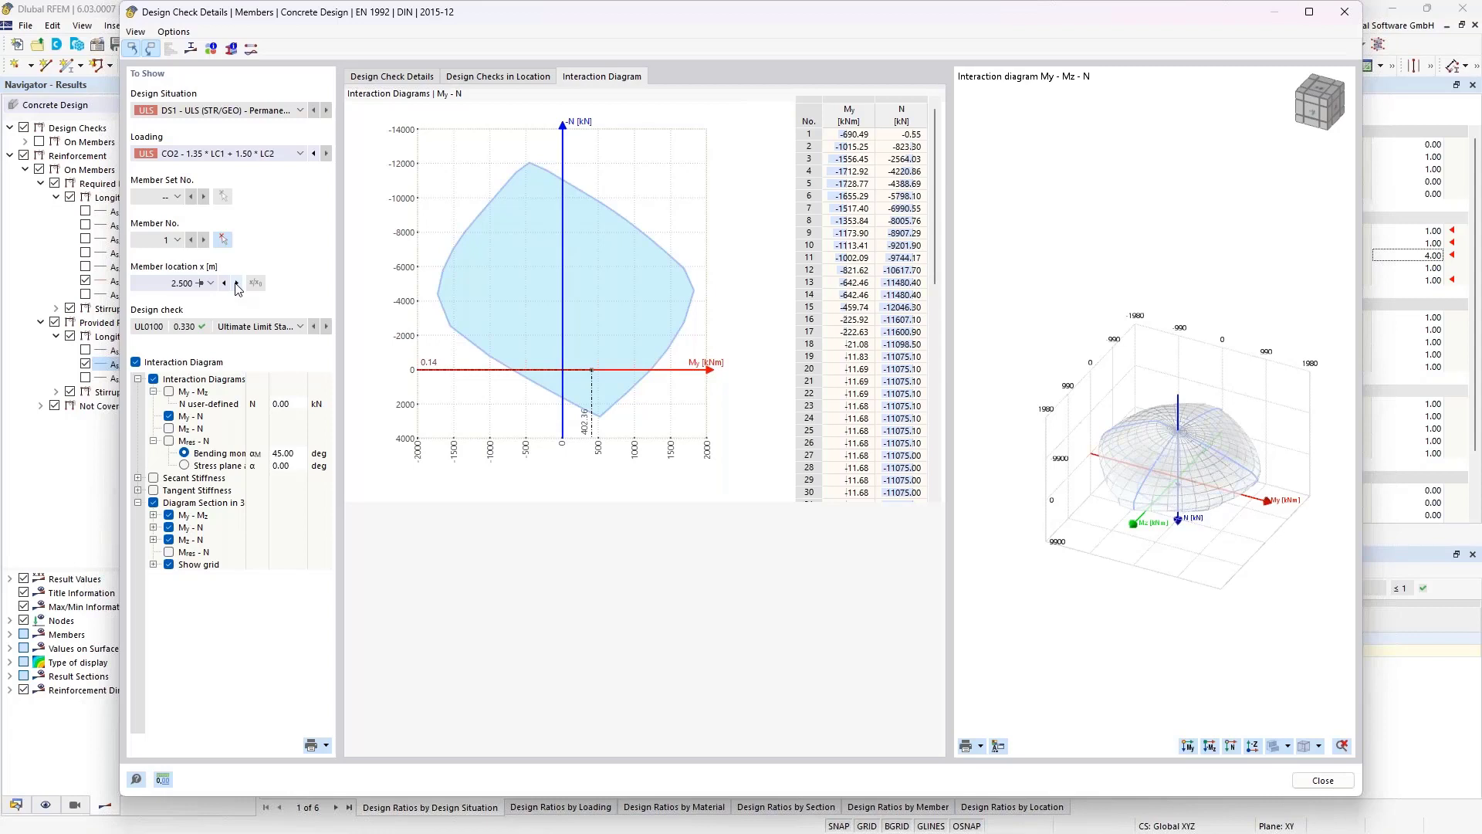
left_click(237, 283)
left_click(236, 284)
left_click(201, 285)
scroll(189, 355, "down", 2)
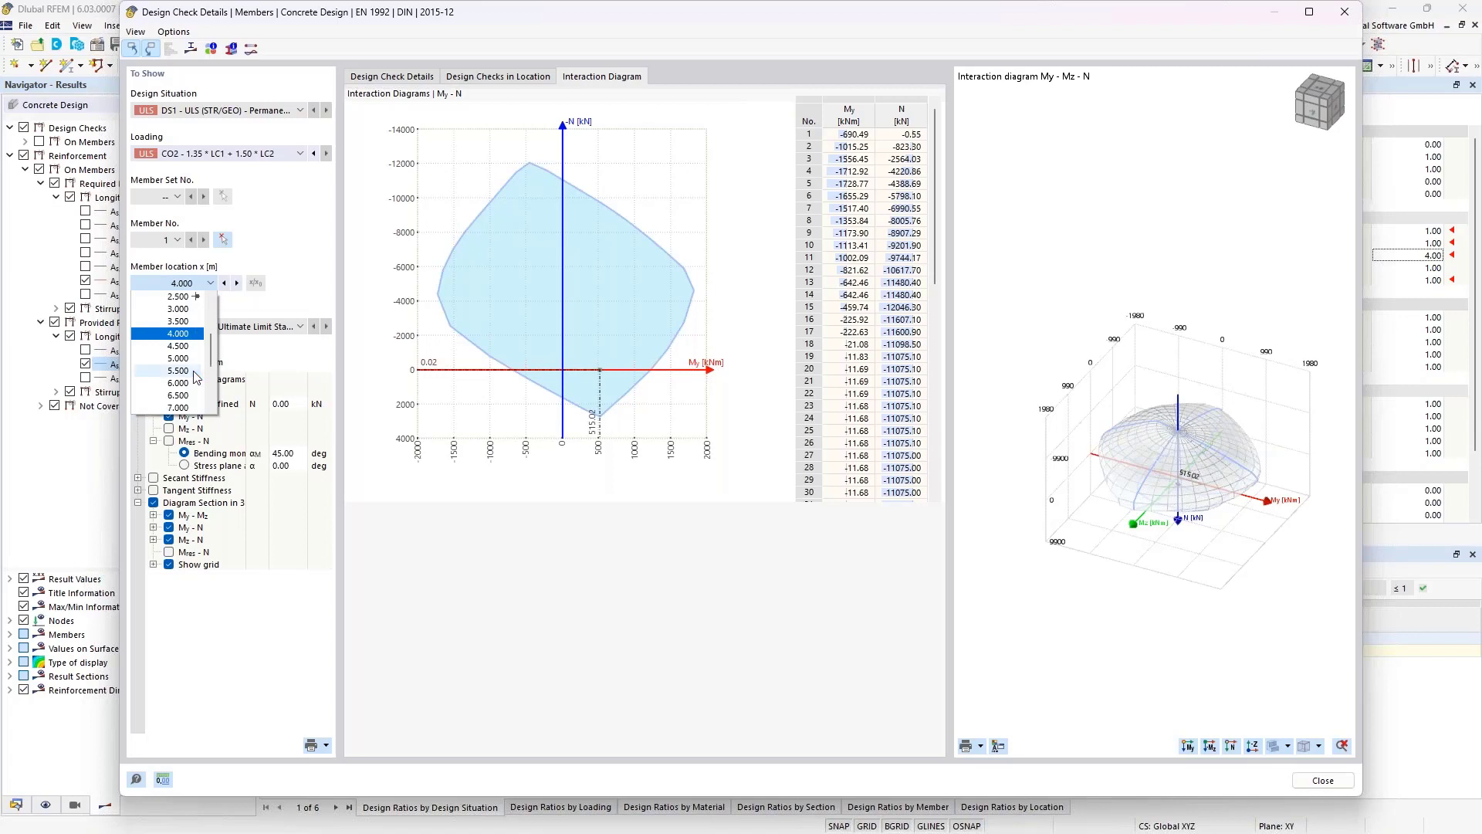
left_click(183, 358)
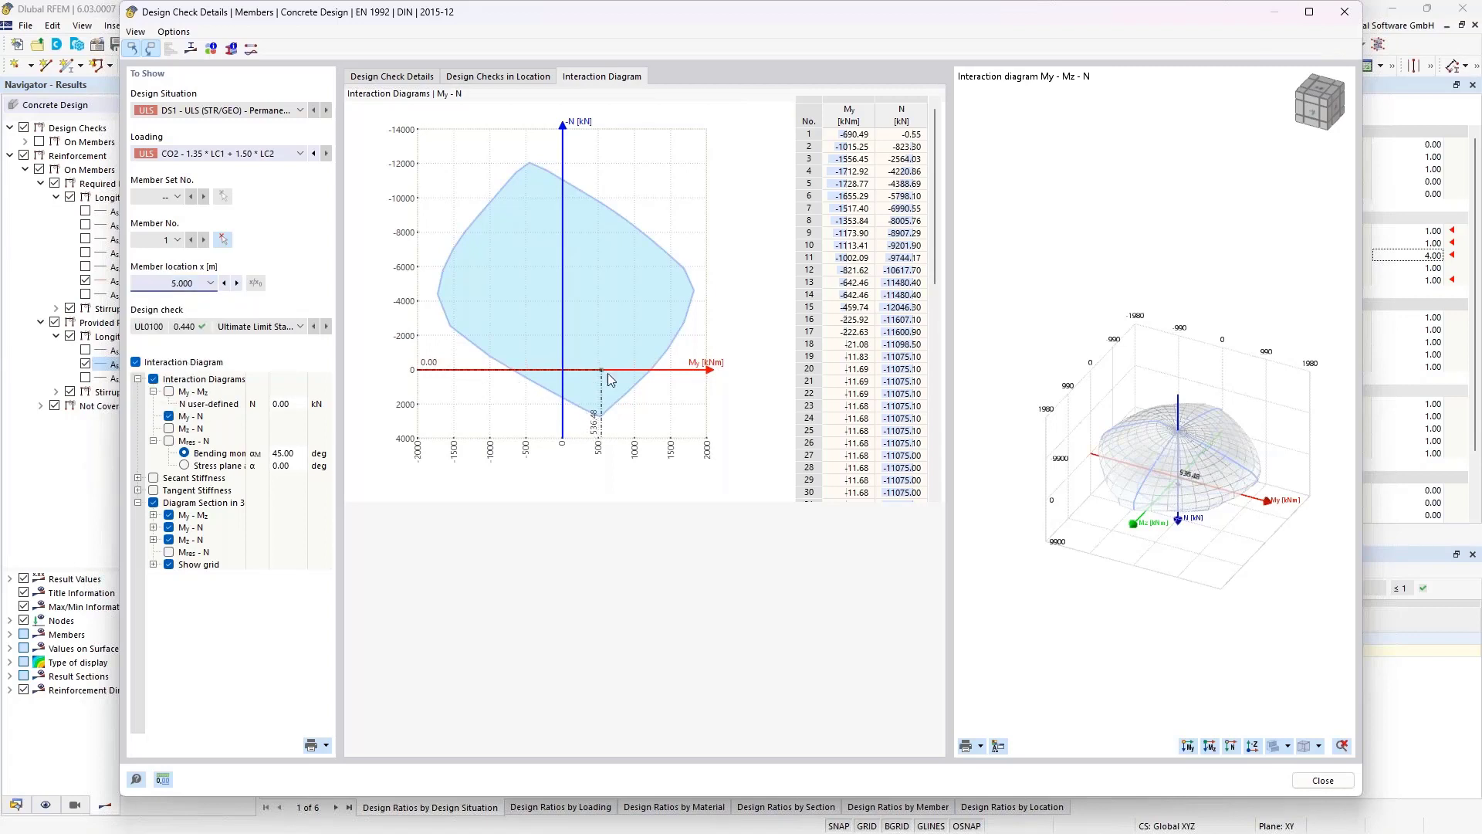
Step: Examine the 3D interaction diagram at x = 5.000 m up close, and close the design check details
mouse_move(1228, 554)
middle_mouse_down("ctrl")
mouse_move(1251, 512)
mouse_move(1241, 549)
middle_mouse_up("ctrl")
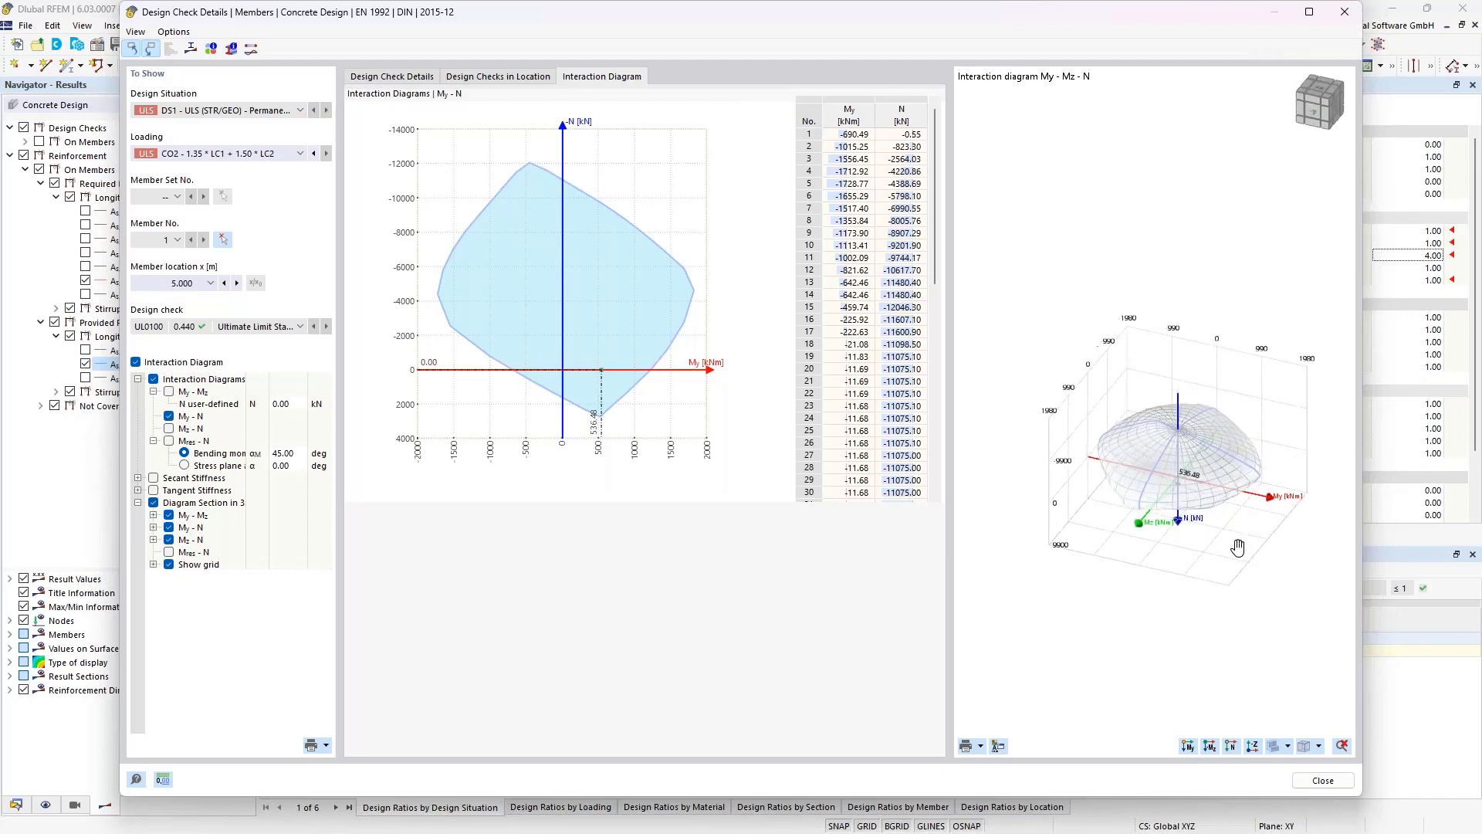
scroll(1218, 480, "up", 3)
scroll(1216, 479, "up", 5)
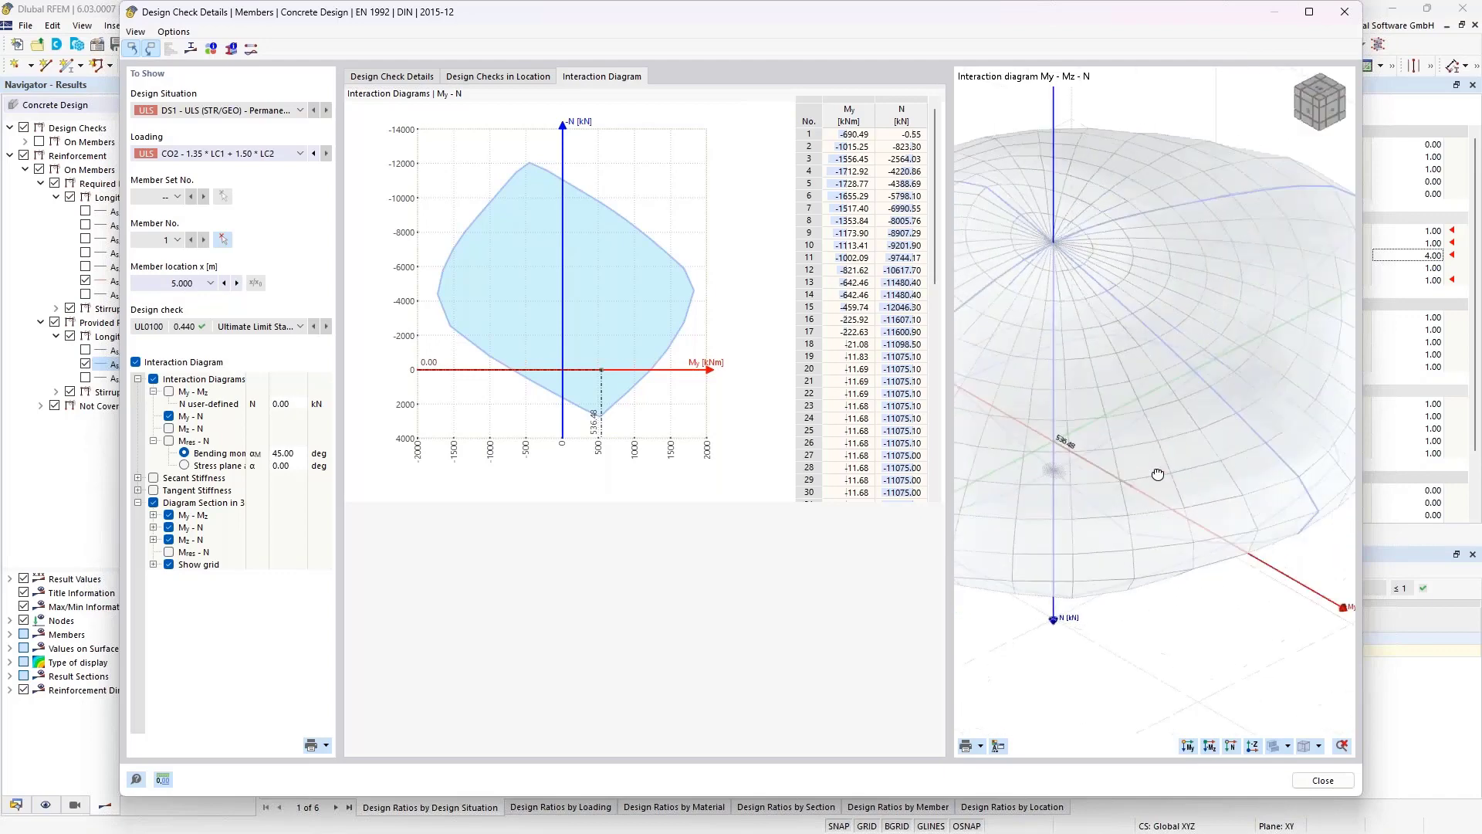
scroll(1173, 465, "down", 5)
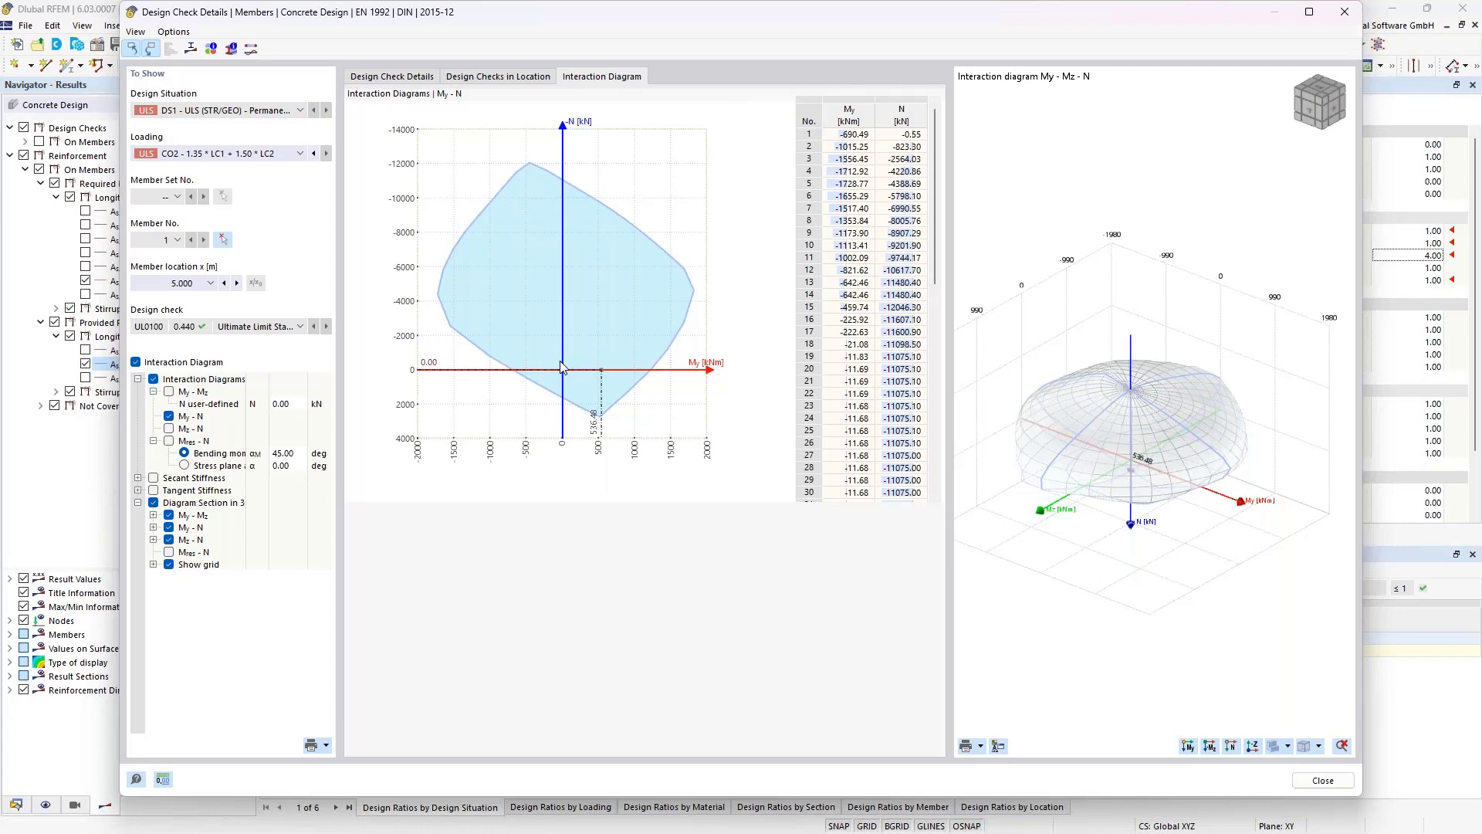
left_click(1346, 13)
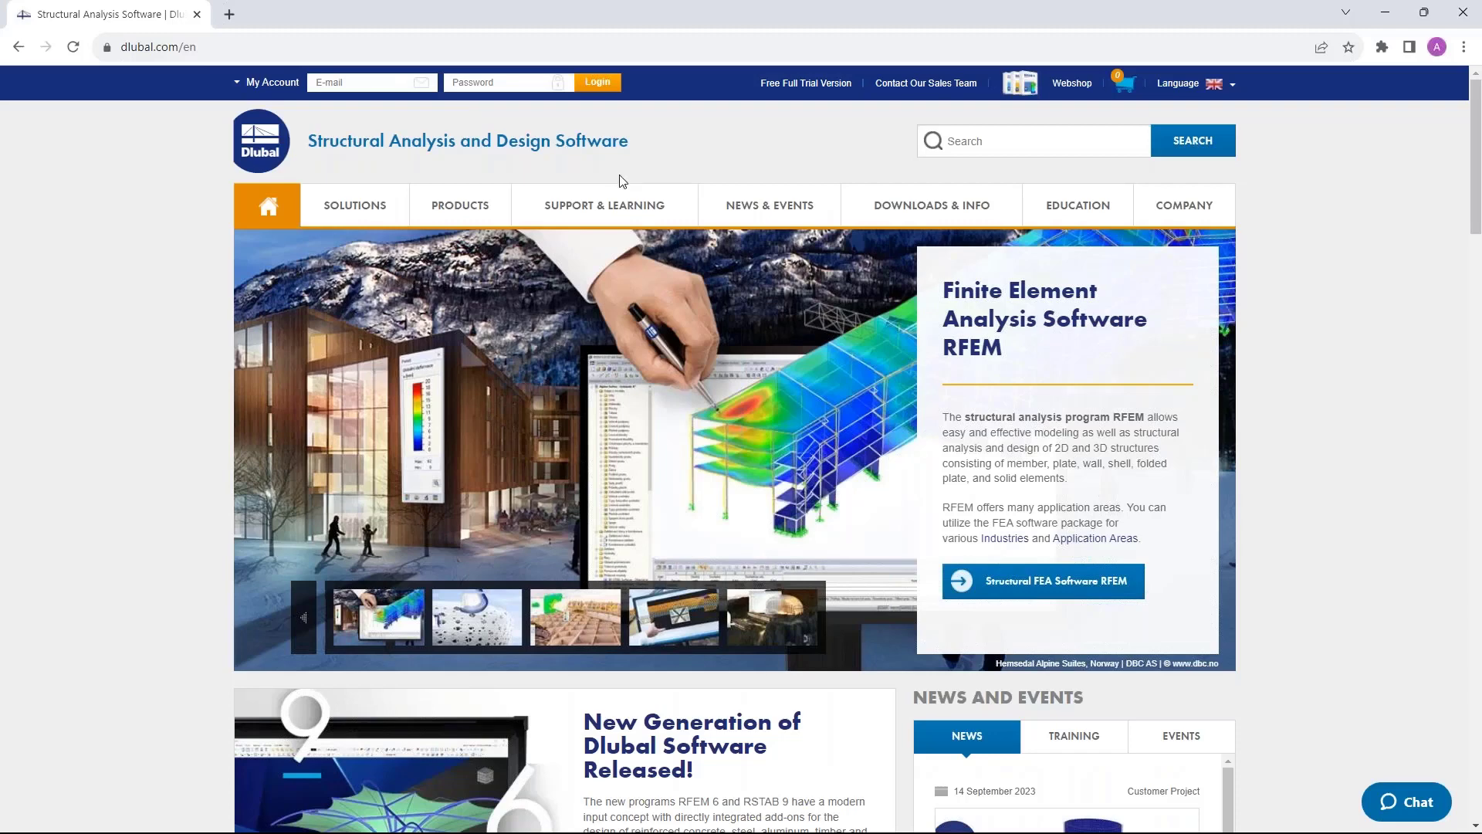
Step: Switch to the Dlubal website in the browser and open the Webinars page to view the upcoming webinars
mouse_move(759, 210)
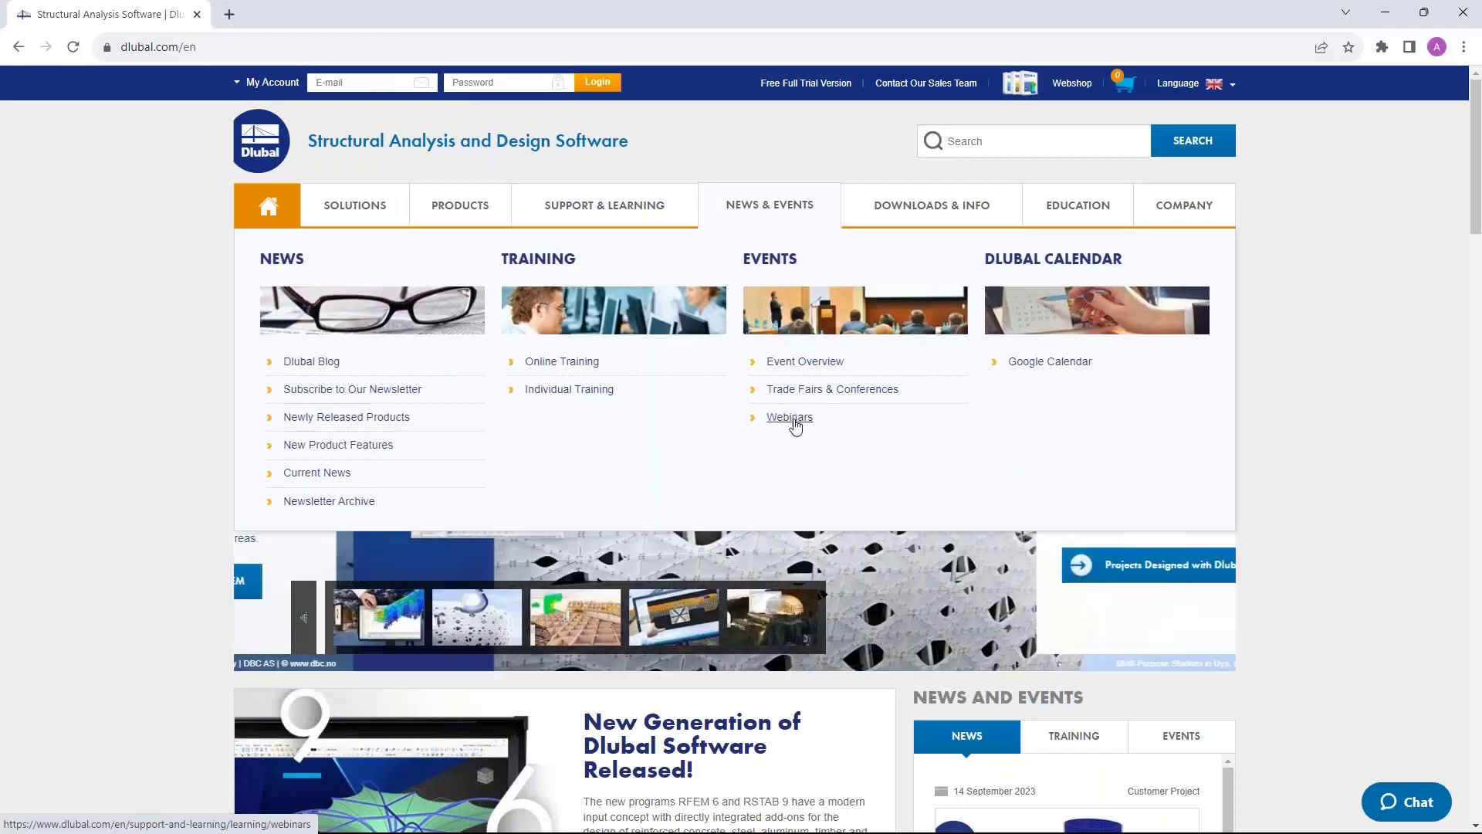
left_click(792, 419)
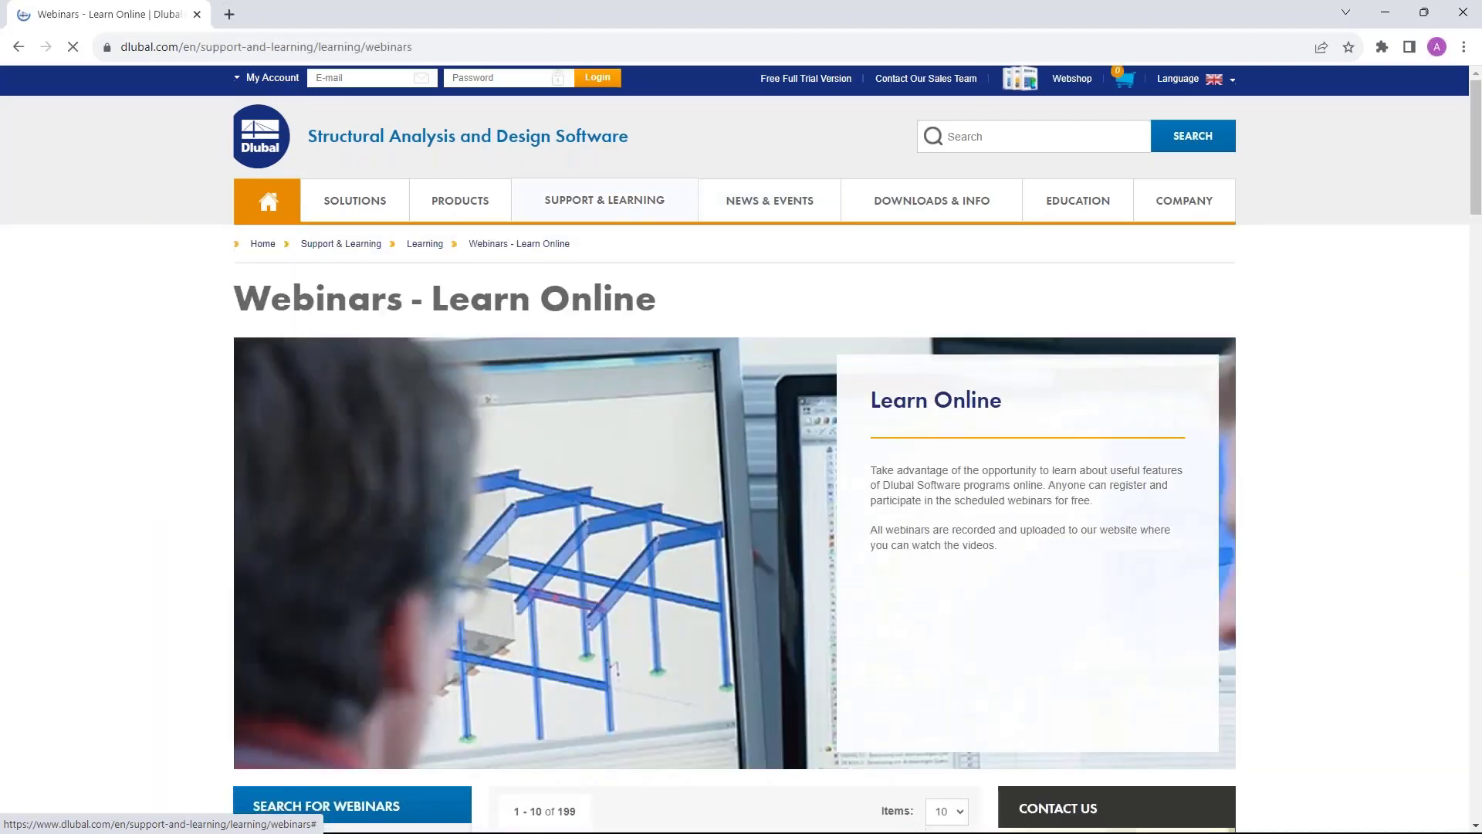
scroll(789, 417, "down", 8)
scroll(790, 417, "down", 2)
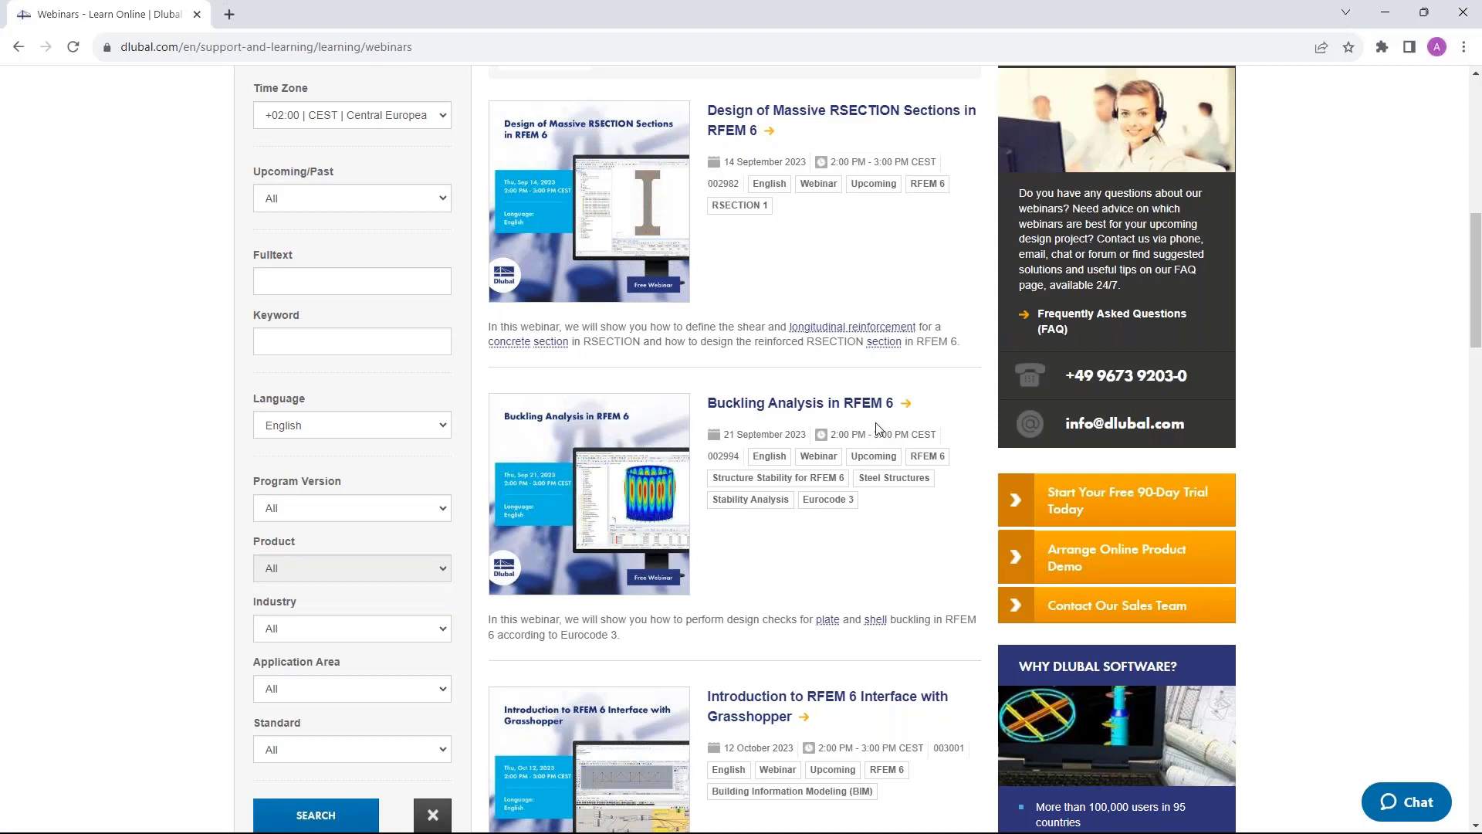
Step: Review the information page of the Buckling Analysis in RFEM 6 webinar and return to the webinar list
left_click(797, 407)
scroll(794, 410, "down", 5)
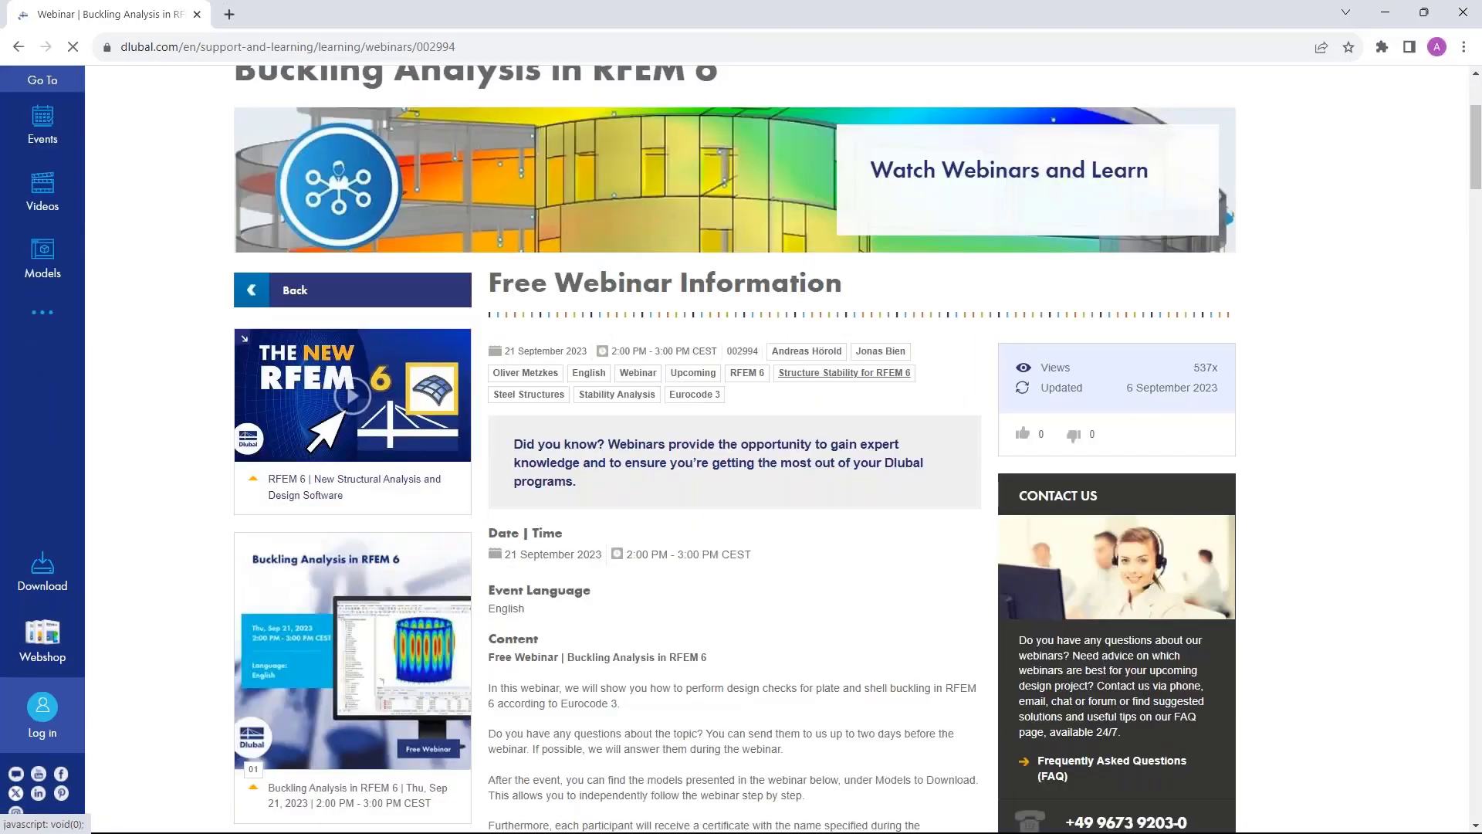
scroll(617, 446, "down", 2)
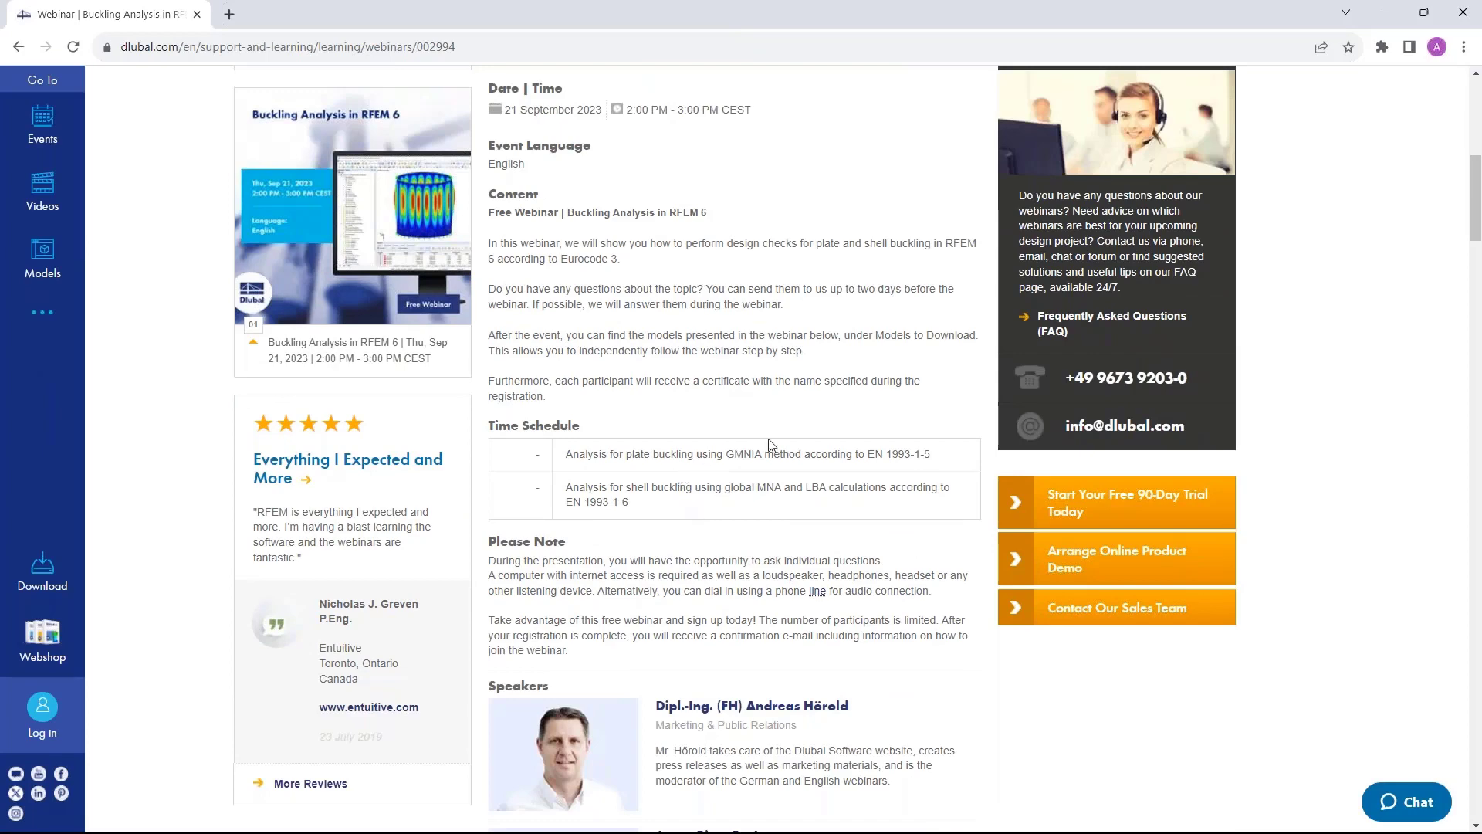
left_click(19, 47)
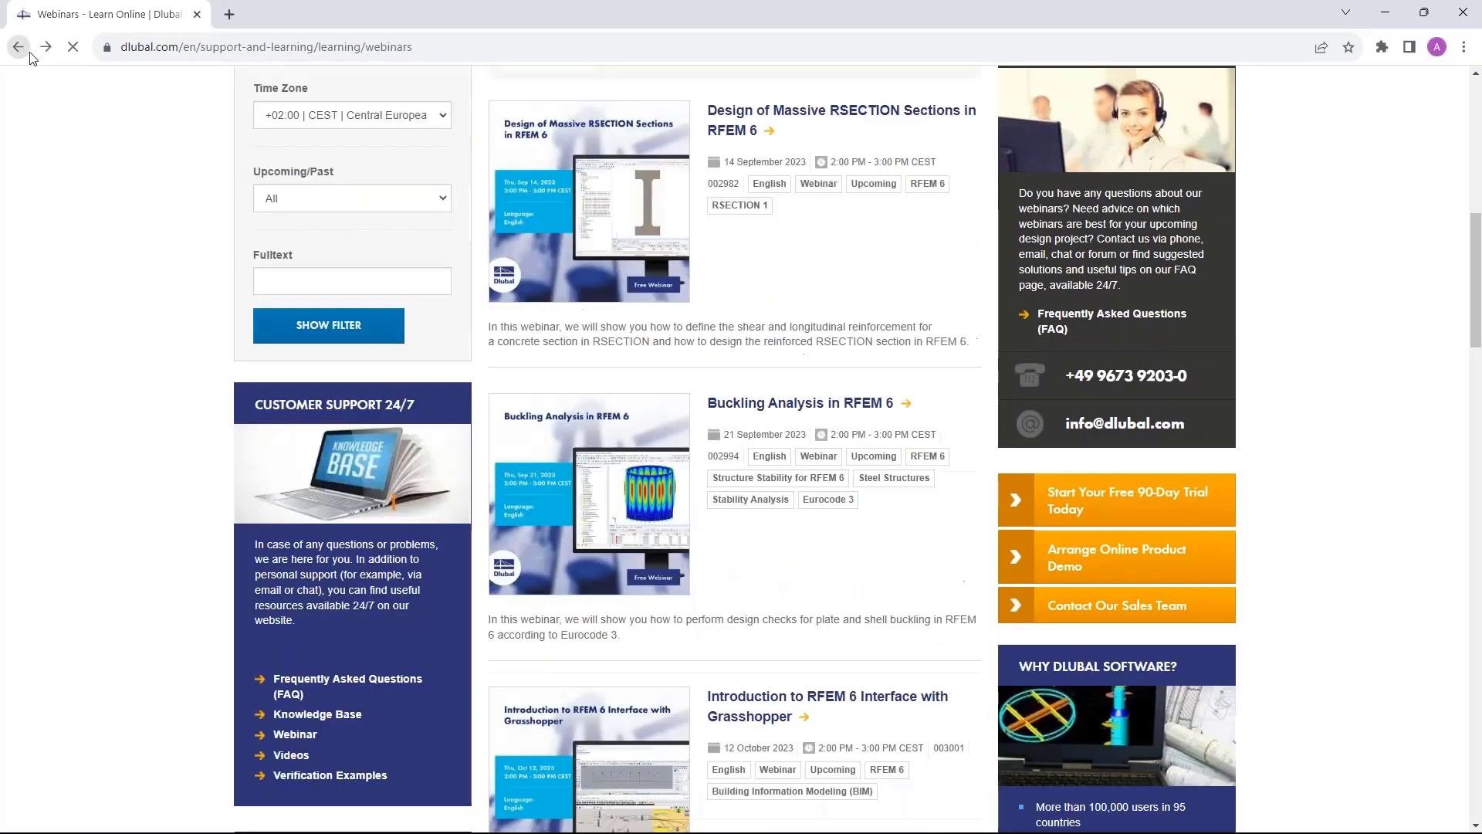
Step: Look through the further webinars in the list and open the Design of Massive RSECTION Sections in RFEM 6 webinar page
scroll(619, 419, "down", 4)
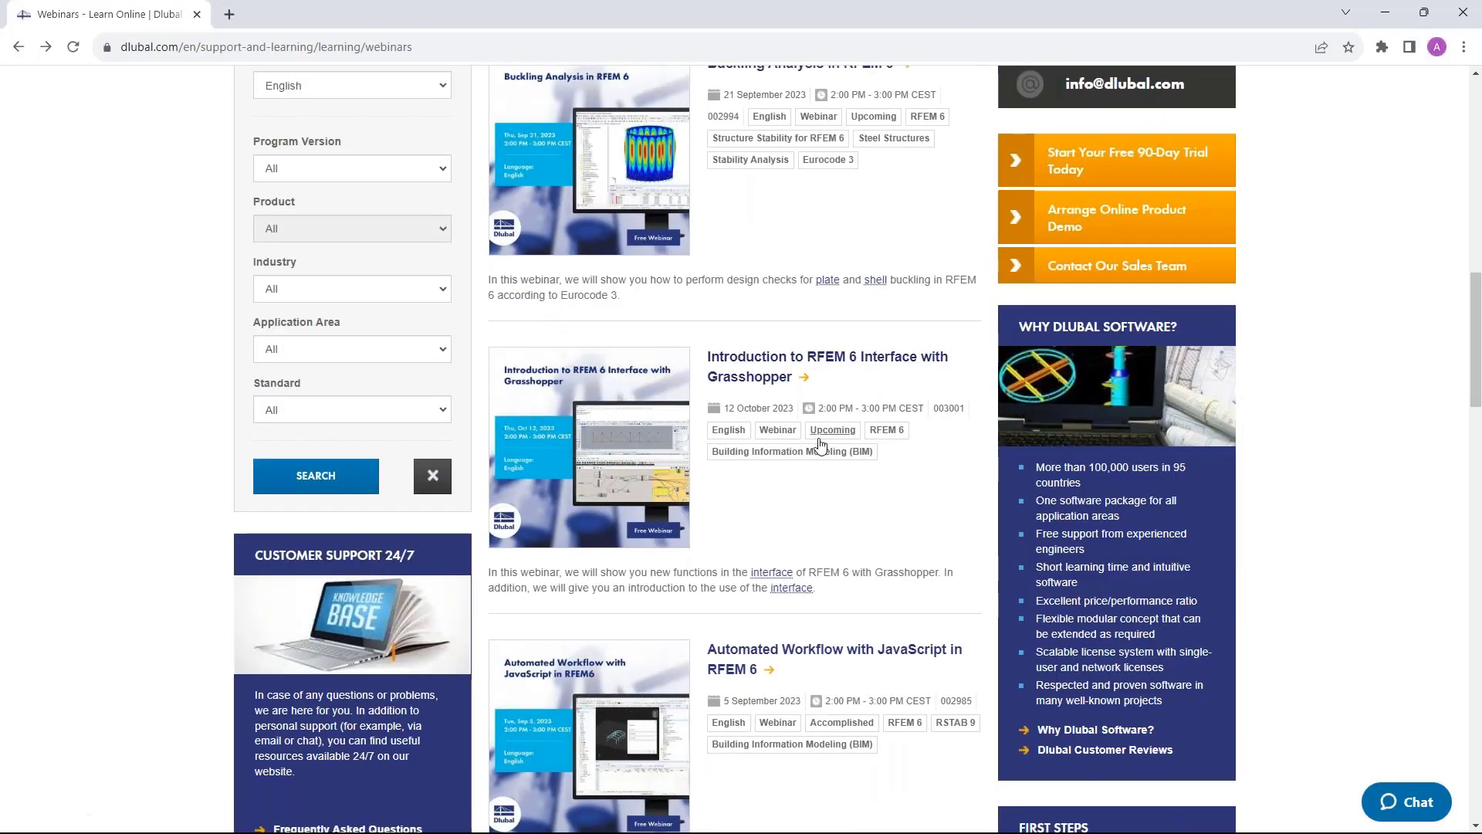
scroll(817, 442, "up", 7)
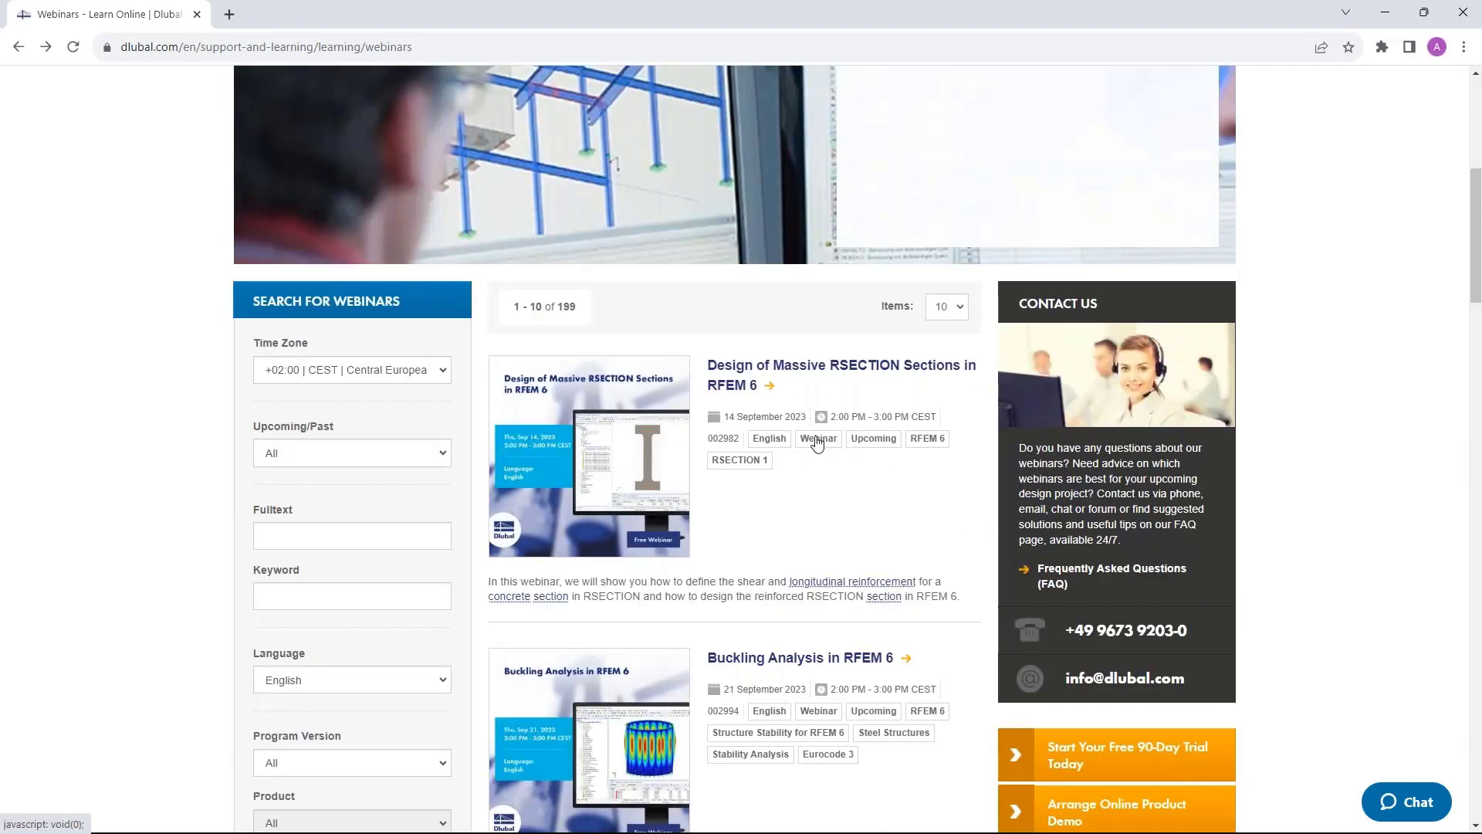
left_click(746, 376)
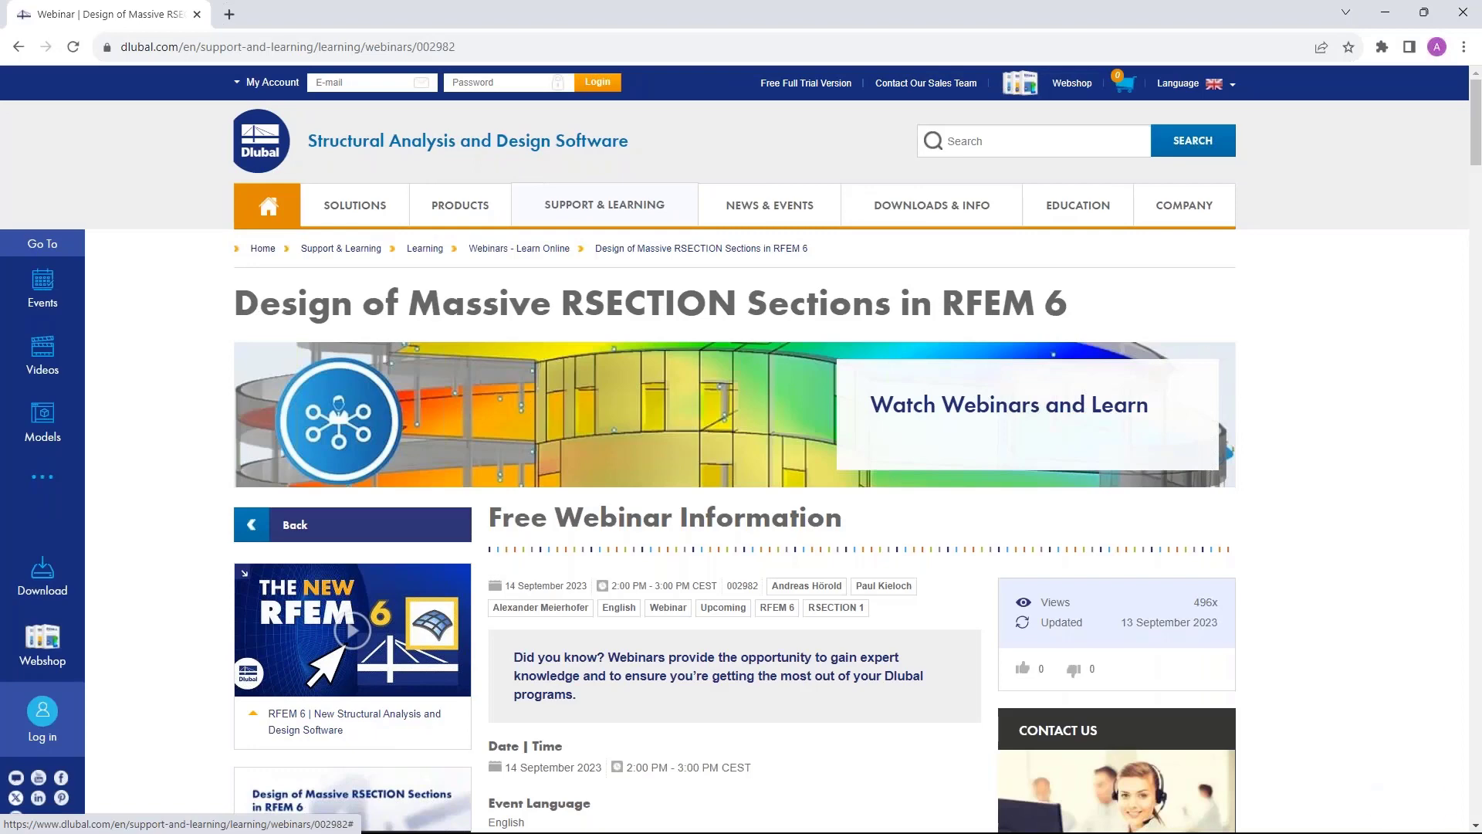
Step: Examine the webinar page's content, presentation slides download, recommended events, videos and models to download
scroll(763, 474, "down", 5)
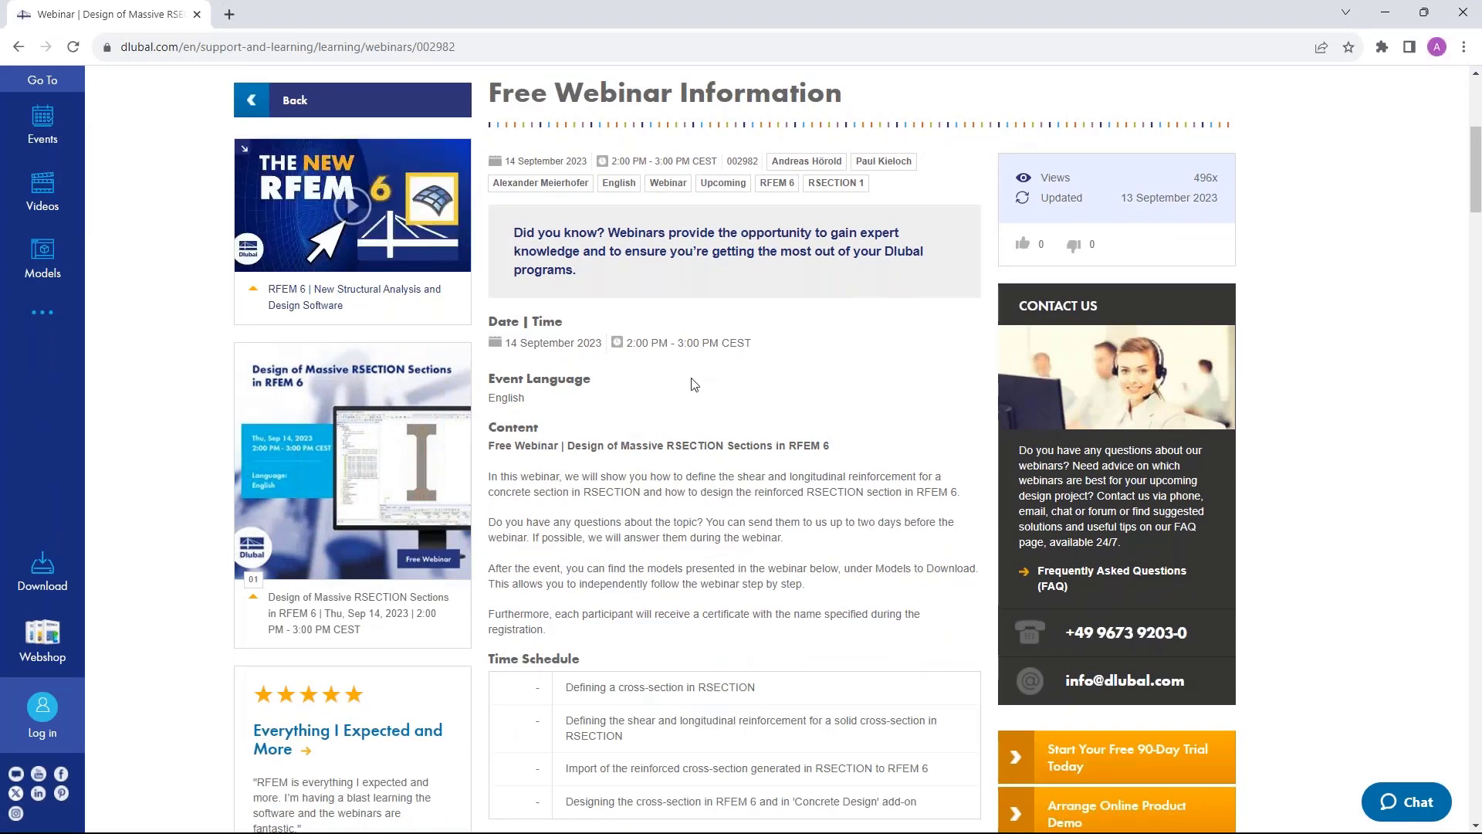
scroll(692, 346, "down", 2)
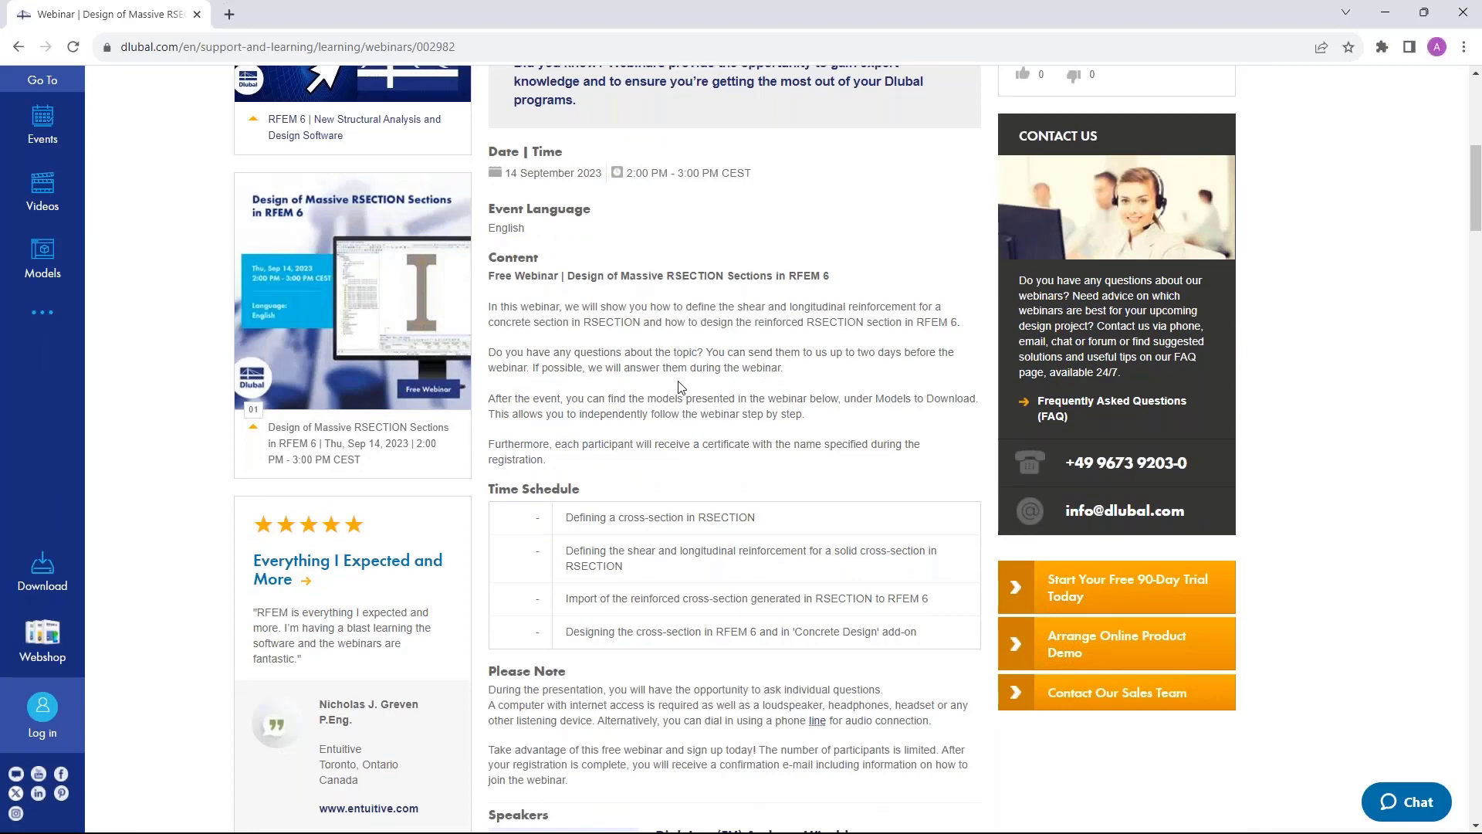
scroll(682, 388, "down", 8)
scroll(680, 566, "down", 1)
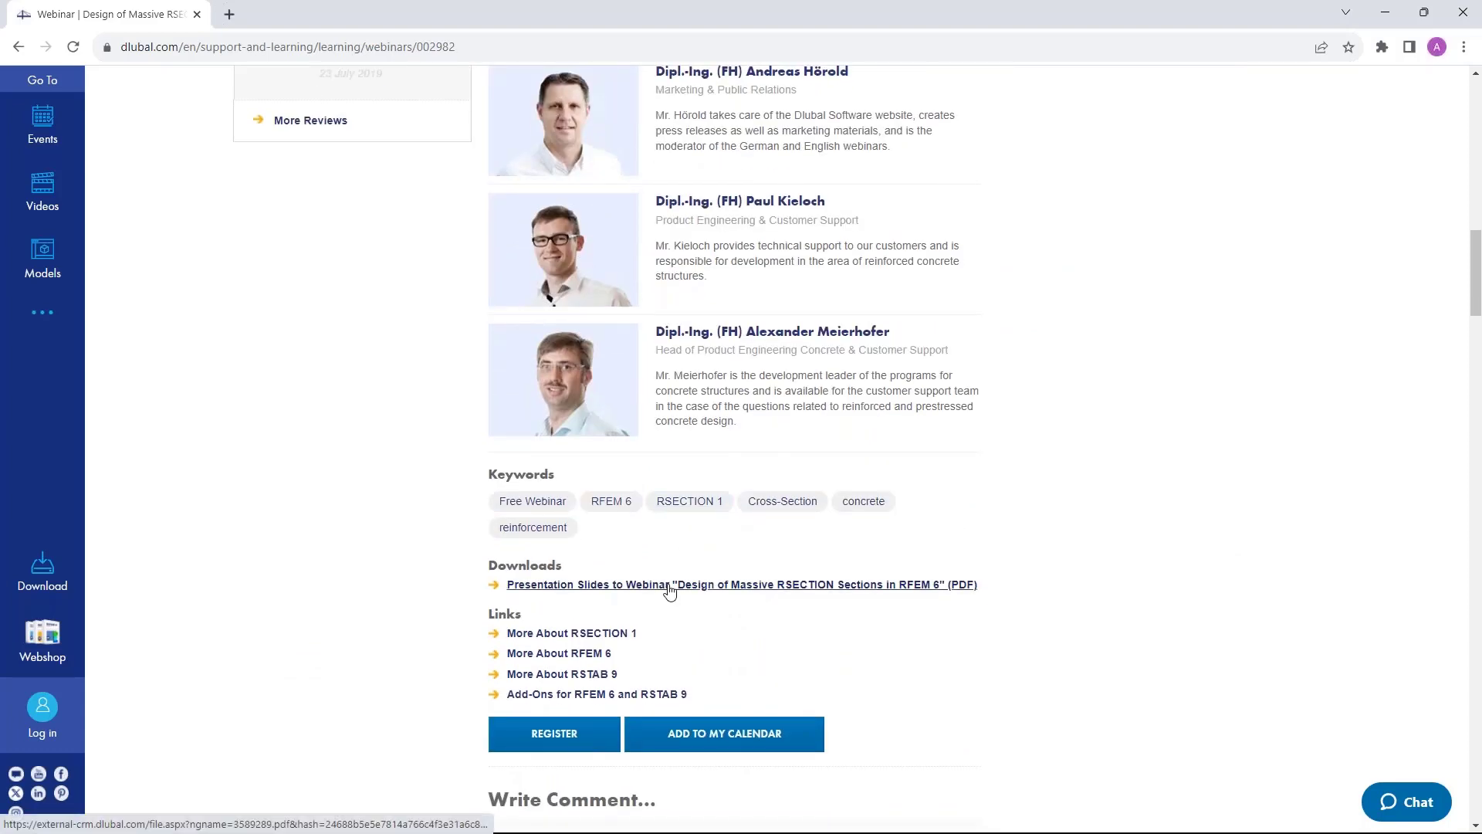
scroll(667, 592, "down", 9)
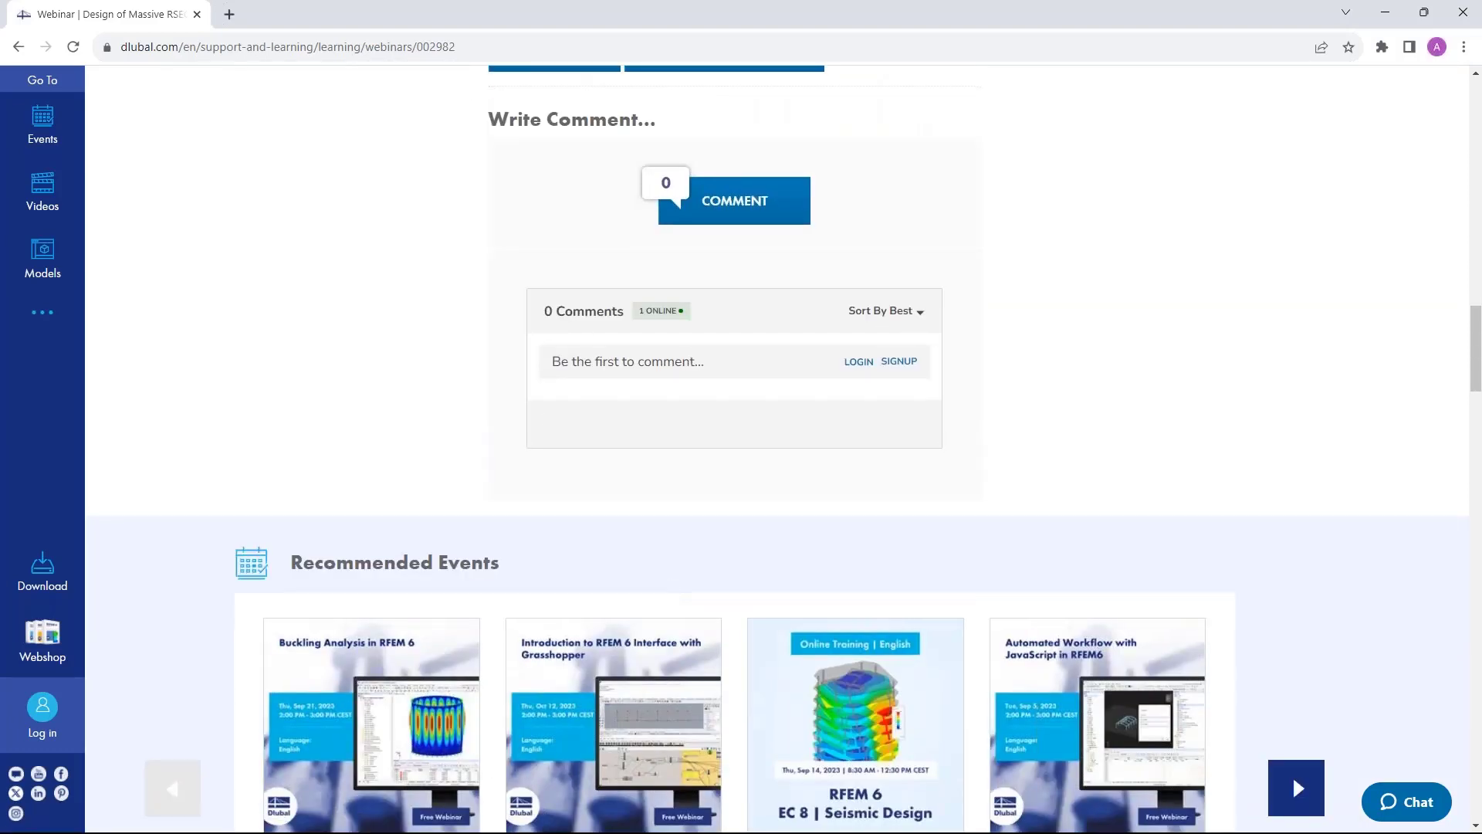
scroll(356, 396, "down", 14)
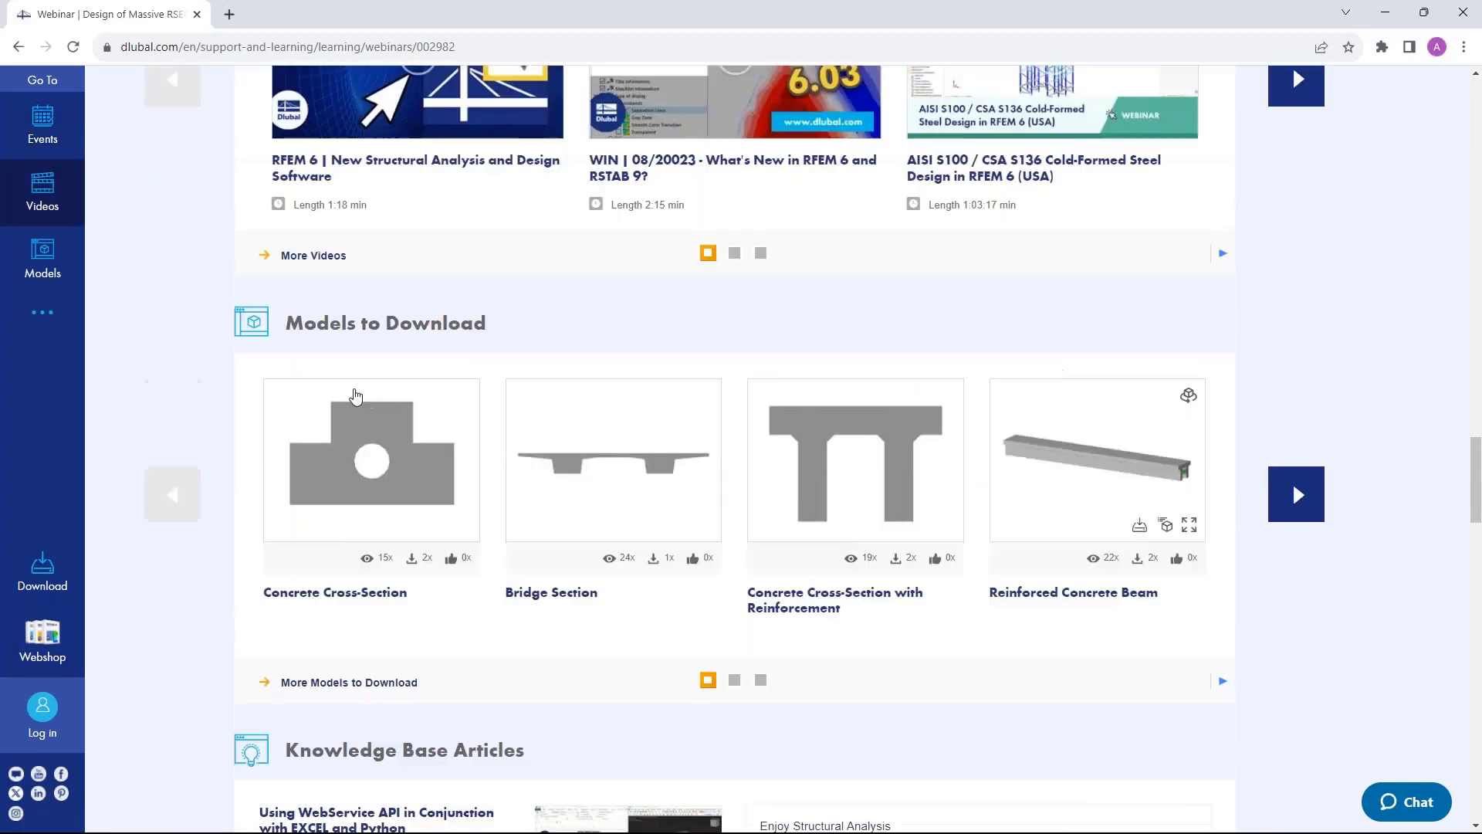
scroll(356, 396, "up", 1)
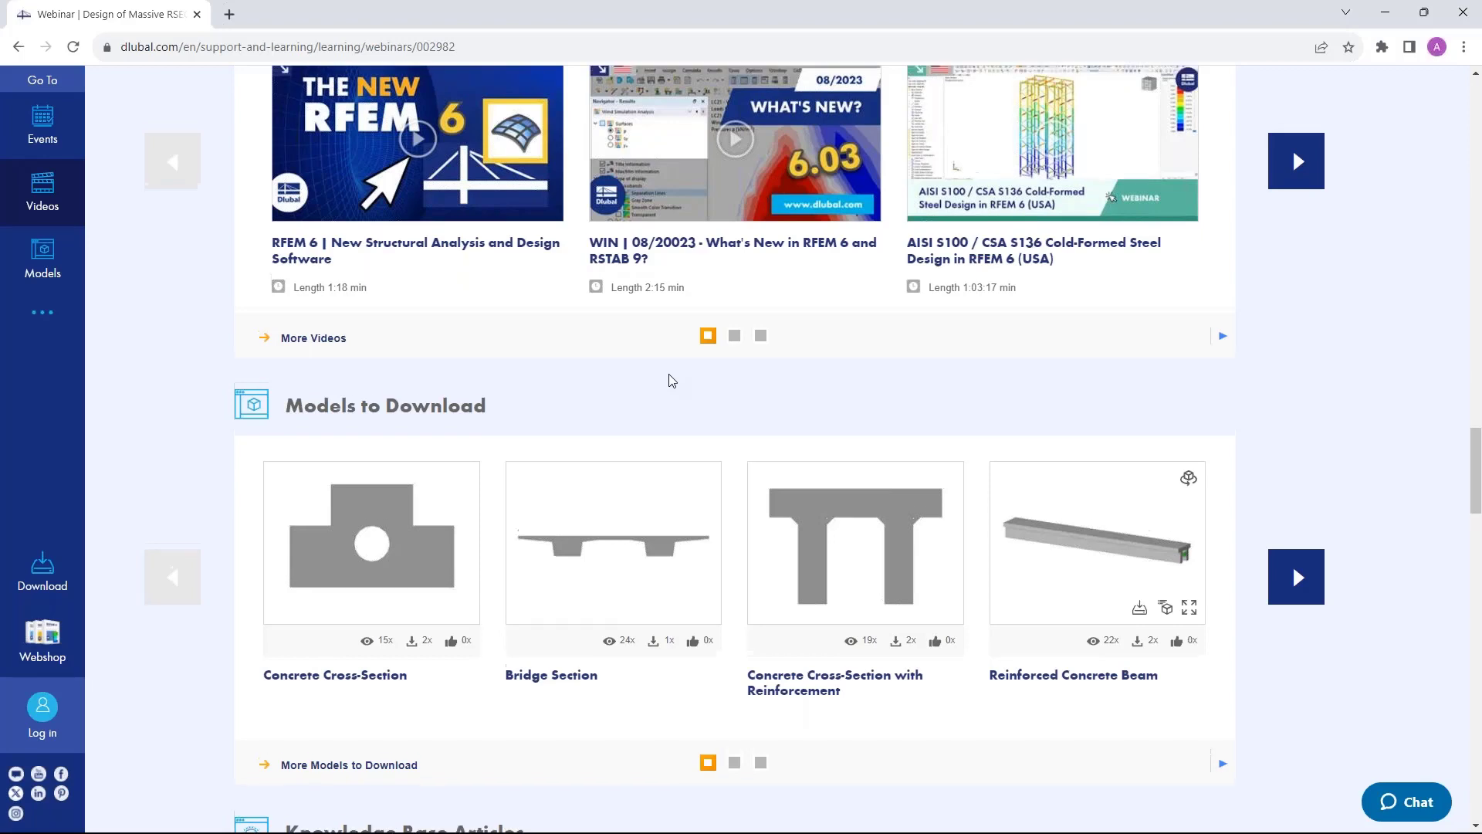
scroll(668, 380, "up", 5)
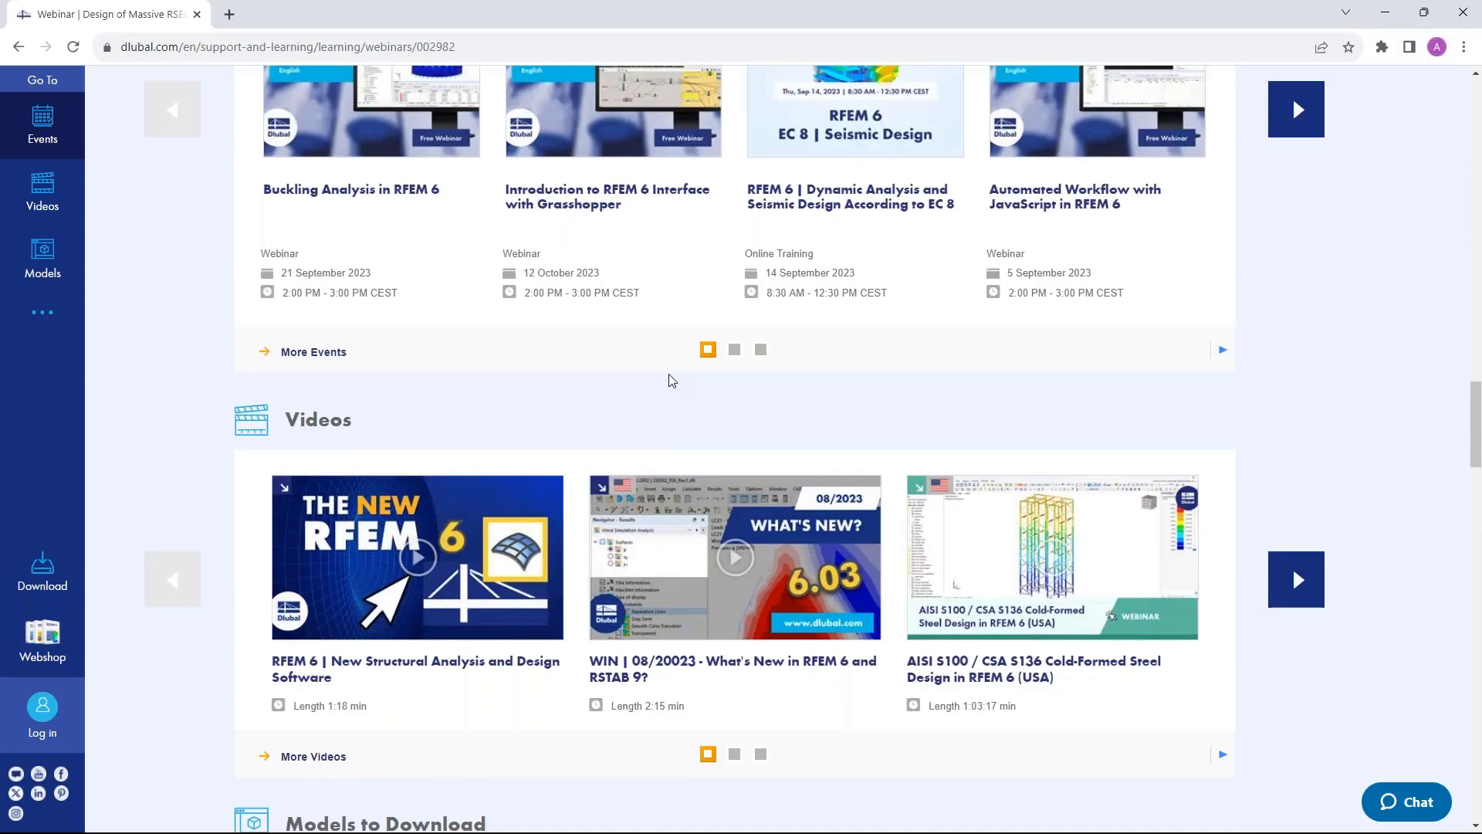